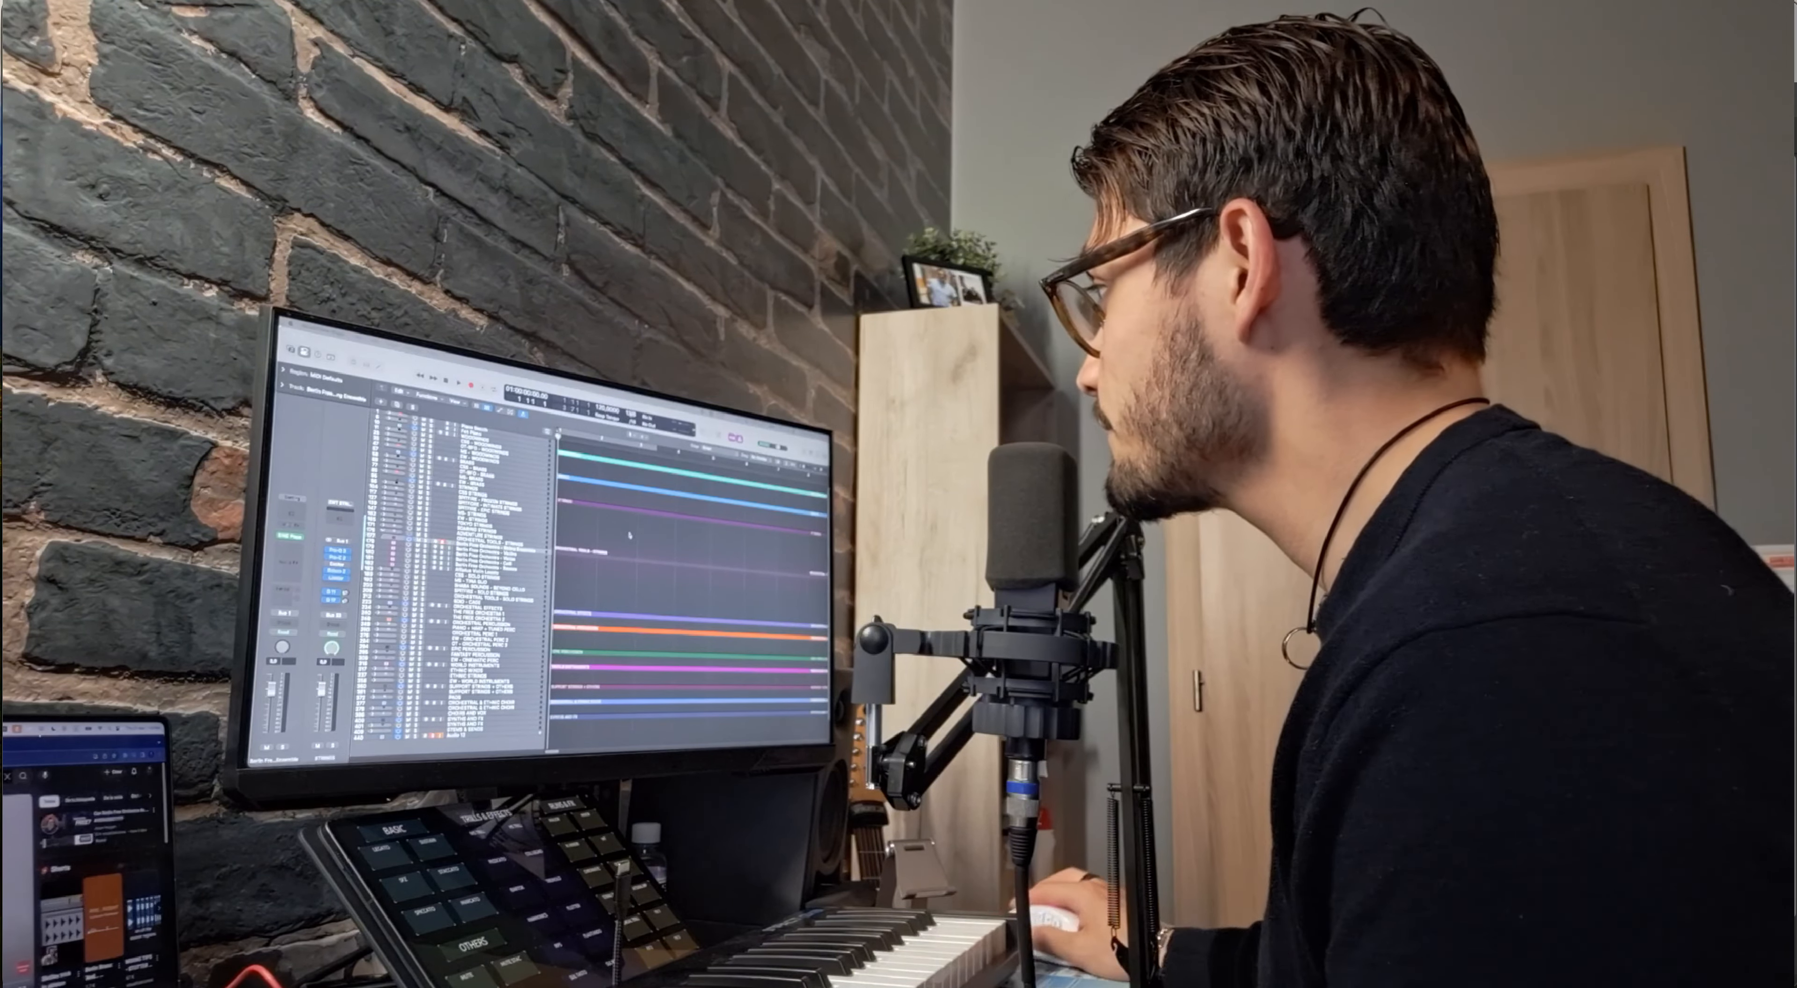
# Set the project tempo to 140 BPM and play the project to check the metronome speed.
pyautogui.press('space')
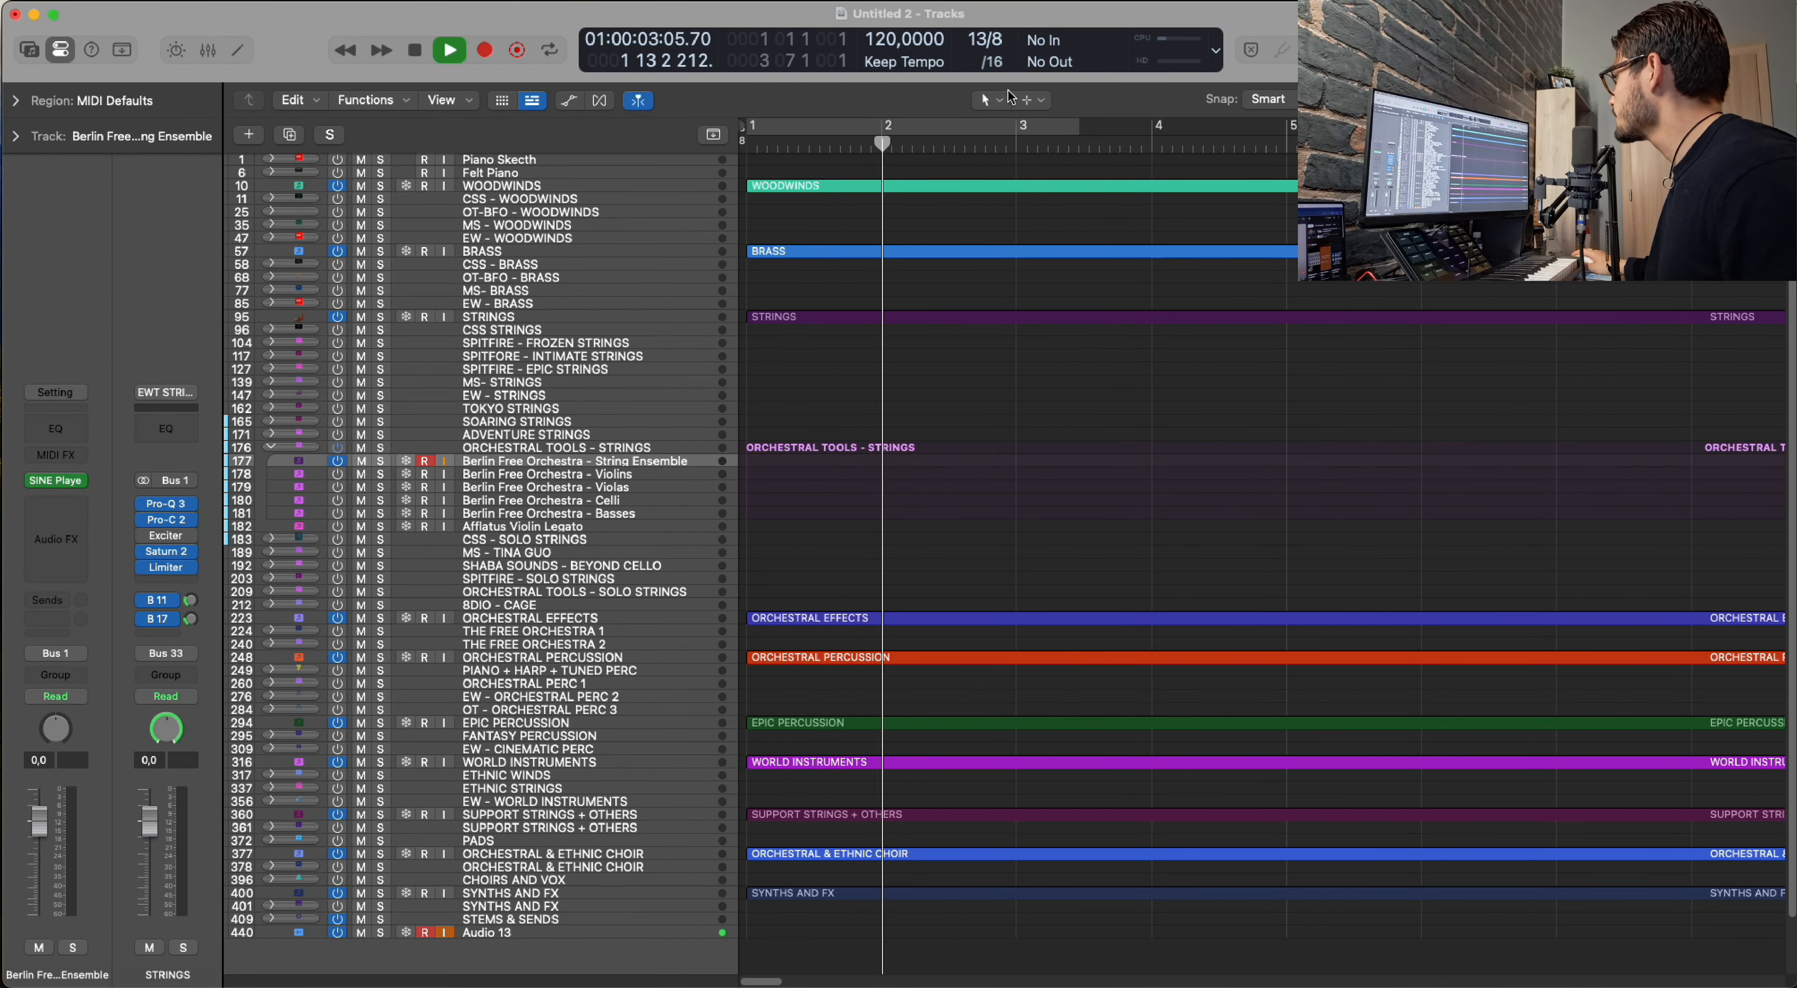
pyautogui.press('space')
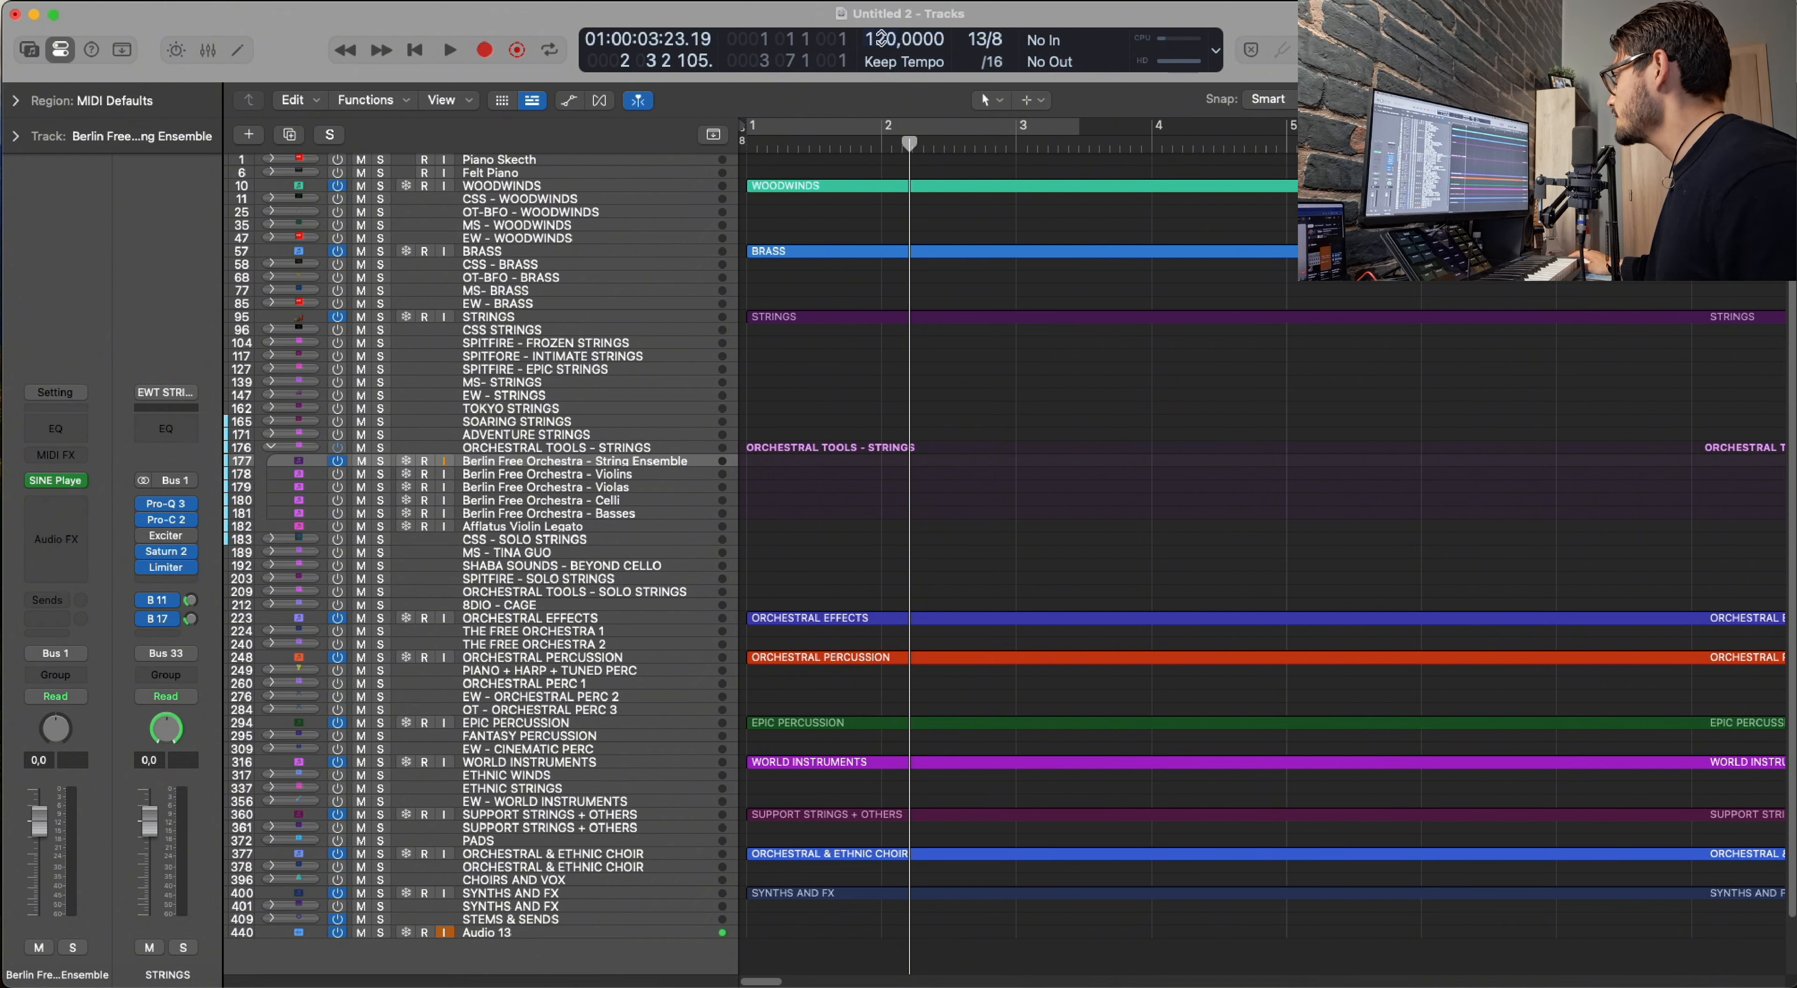
pyautogui.doubleClick(881, 39)
pyautogui.write('140')
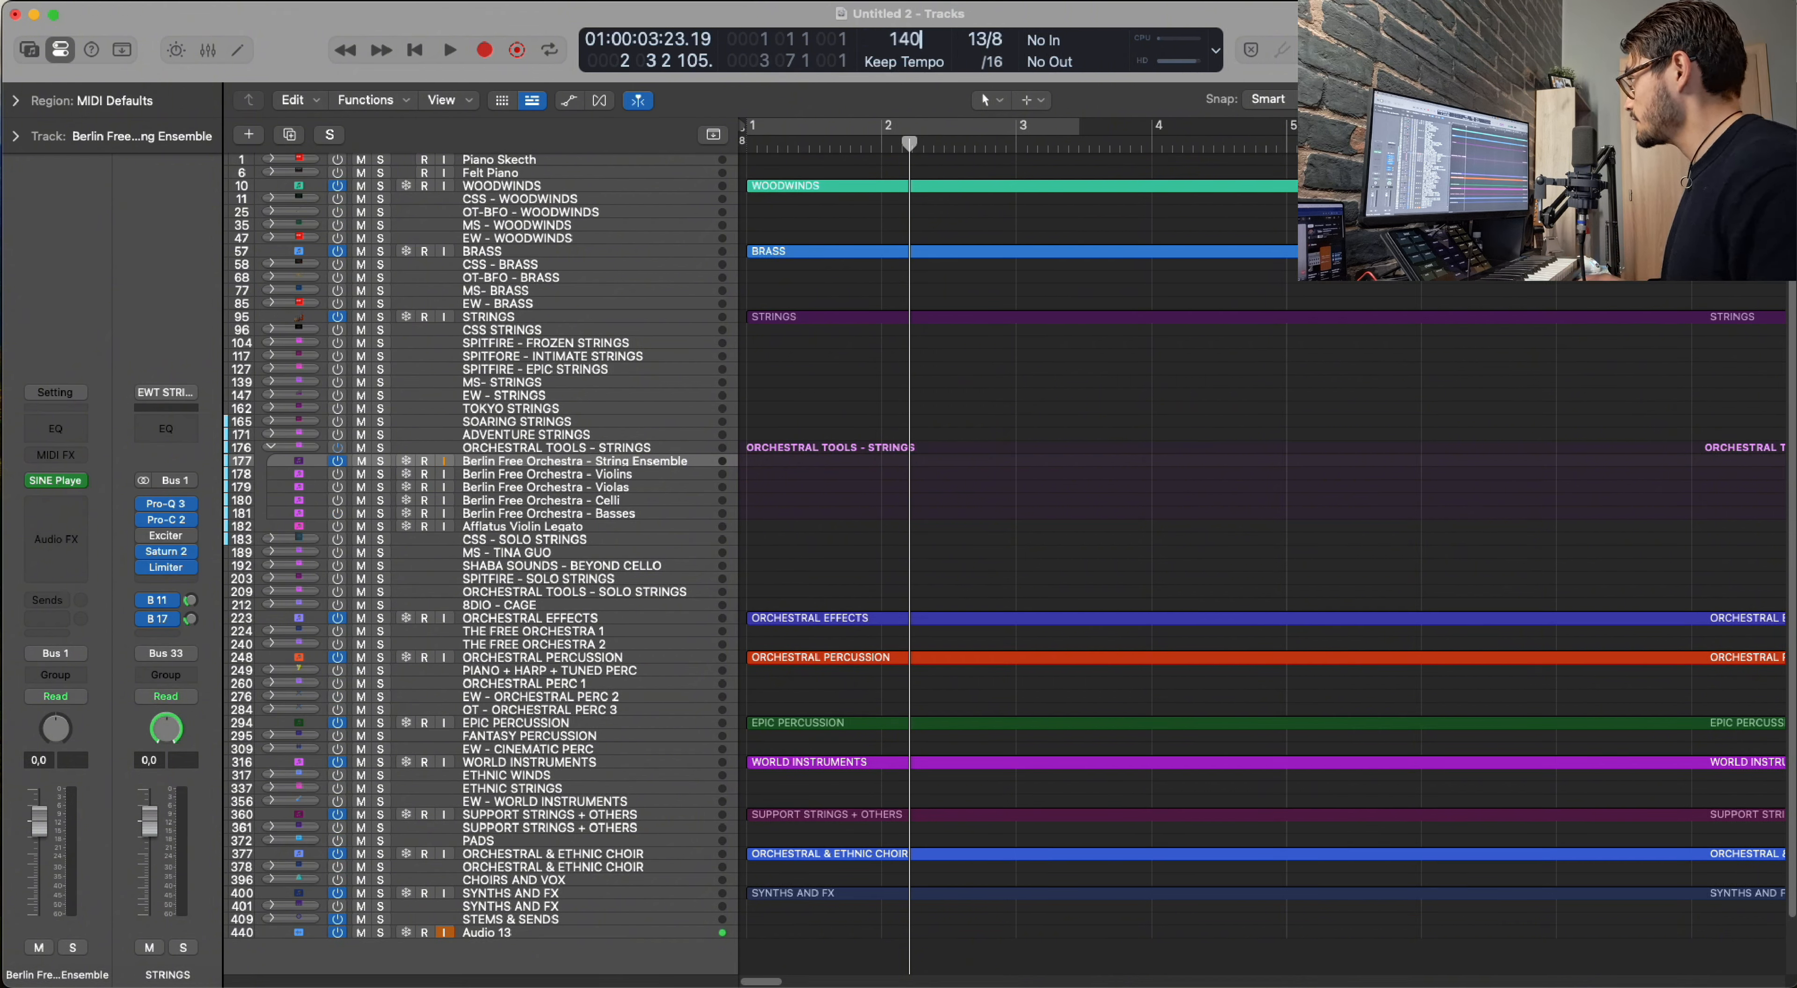
pyautogui.press('Return')
pyautogui.press('space')
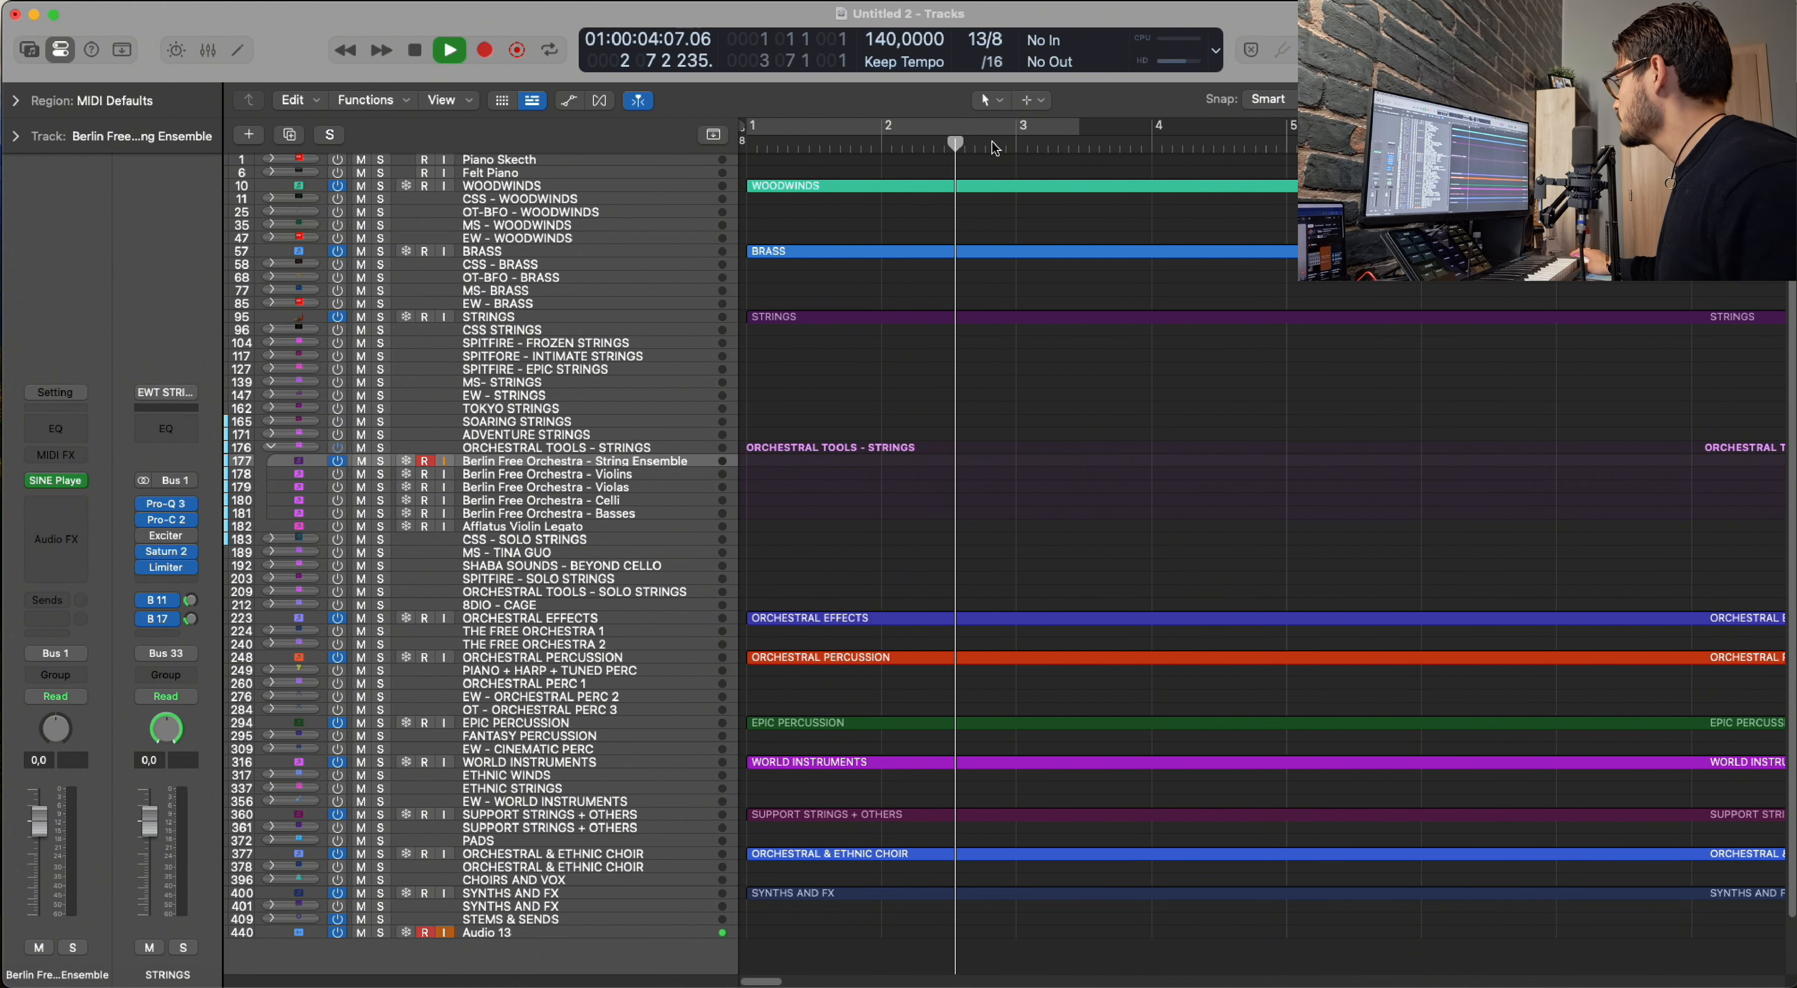
# Set the time signature to 15/8 (4+3+2+2+2+2) and move the signature change to the project start in the global Signature track.
pyautogui.click(876, 148)
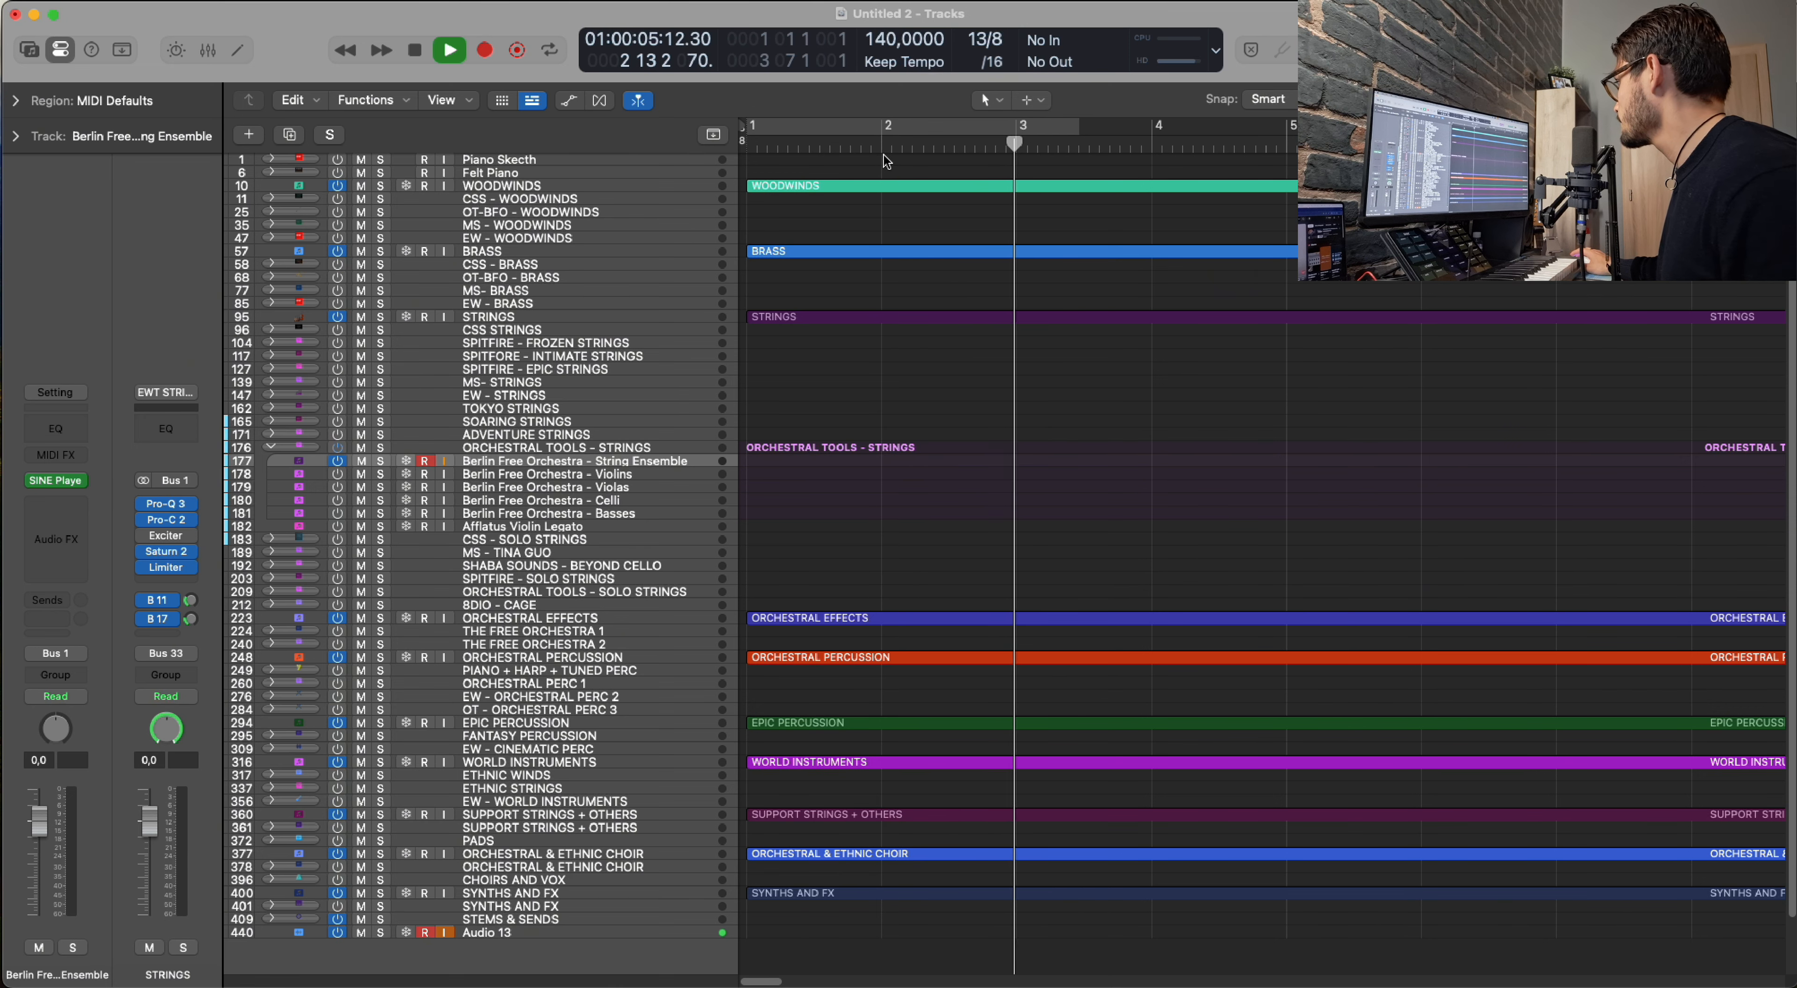
pyautogui.press('space')
pyautogui.click(984, 39)
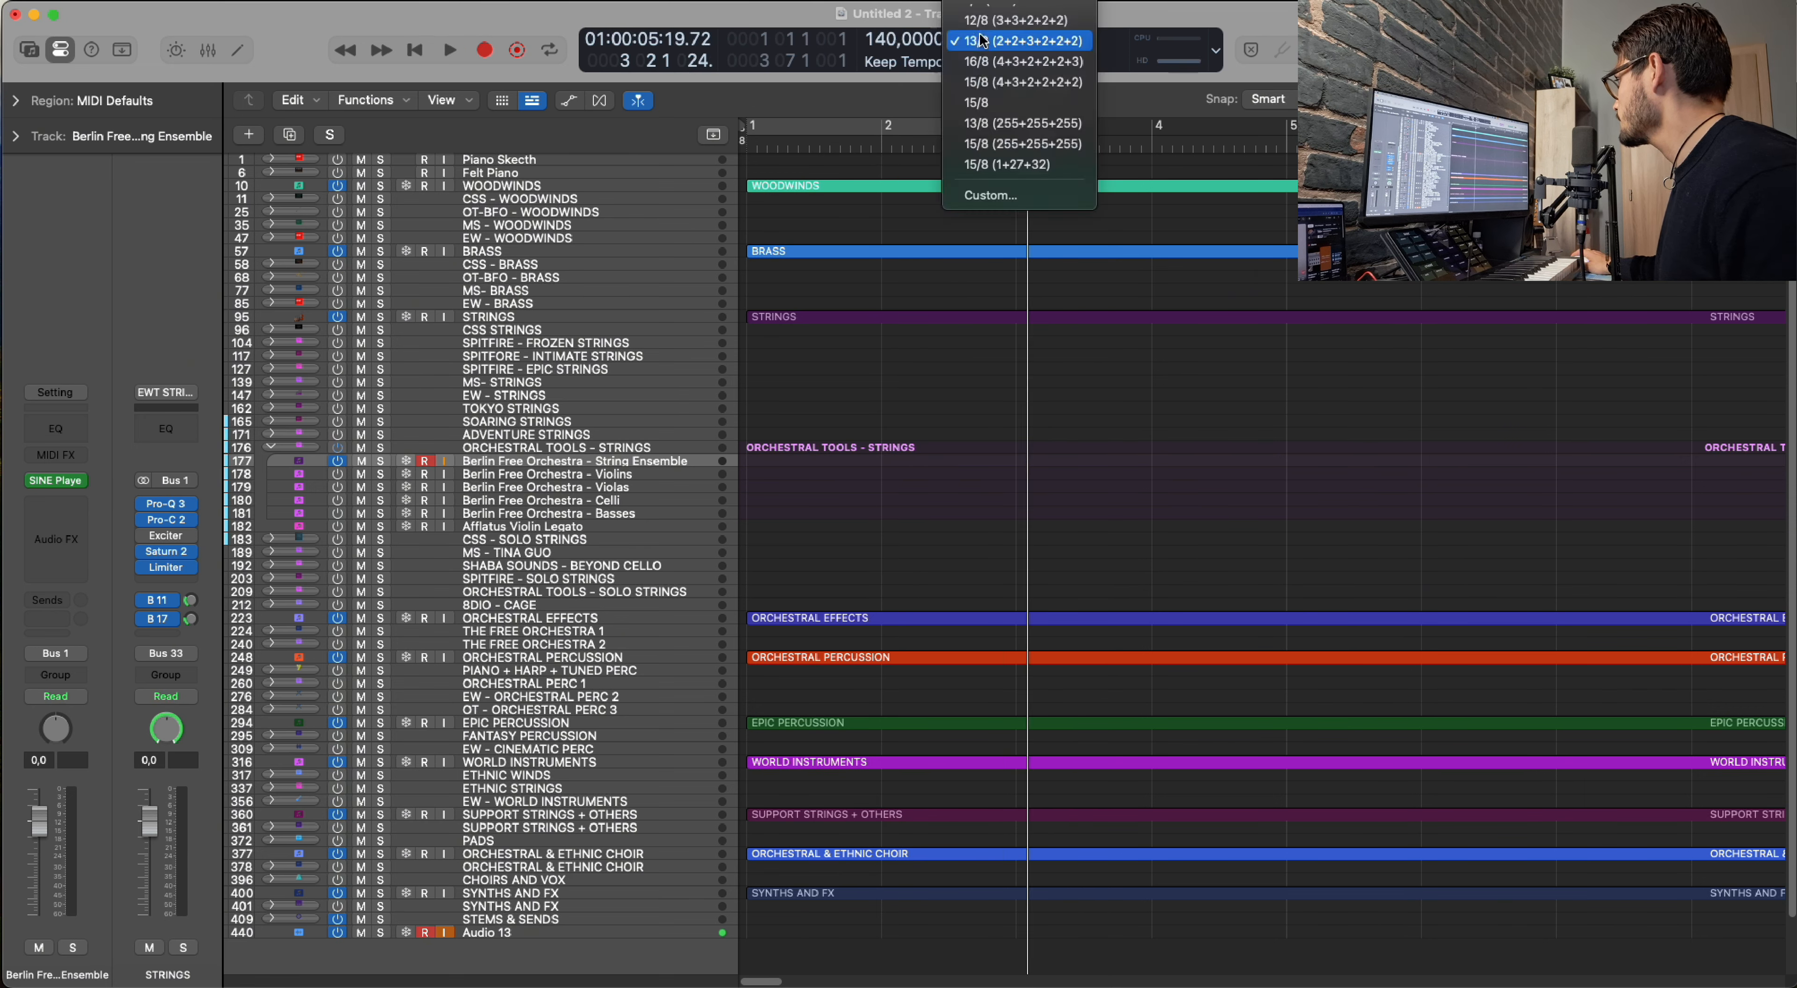
pyautogui.click(1008, 83)
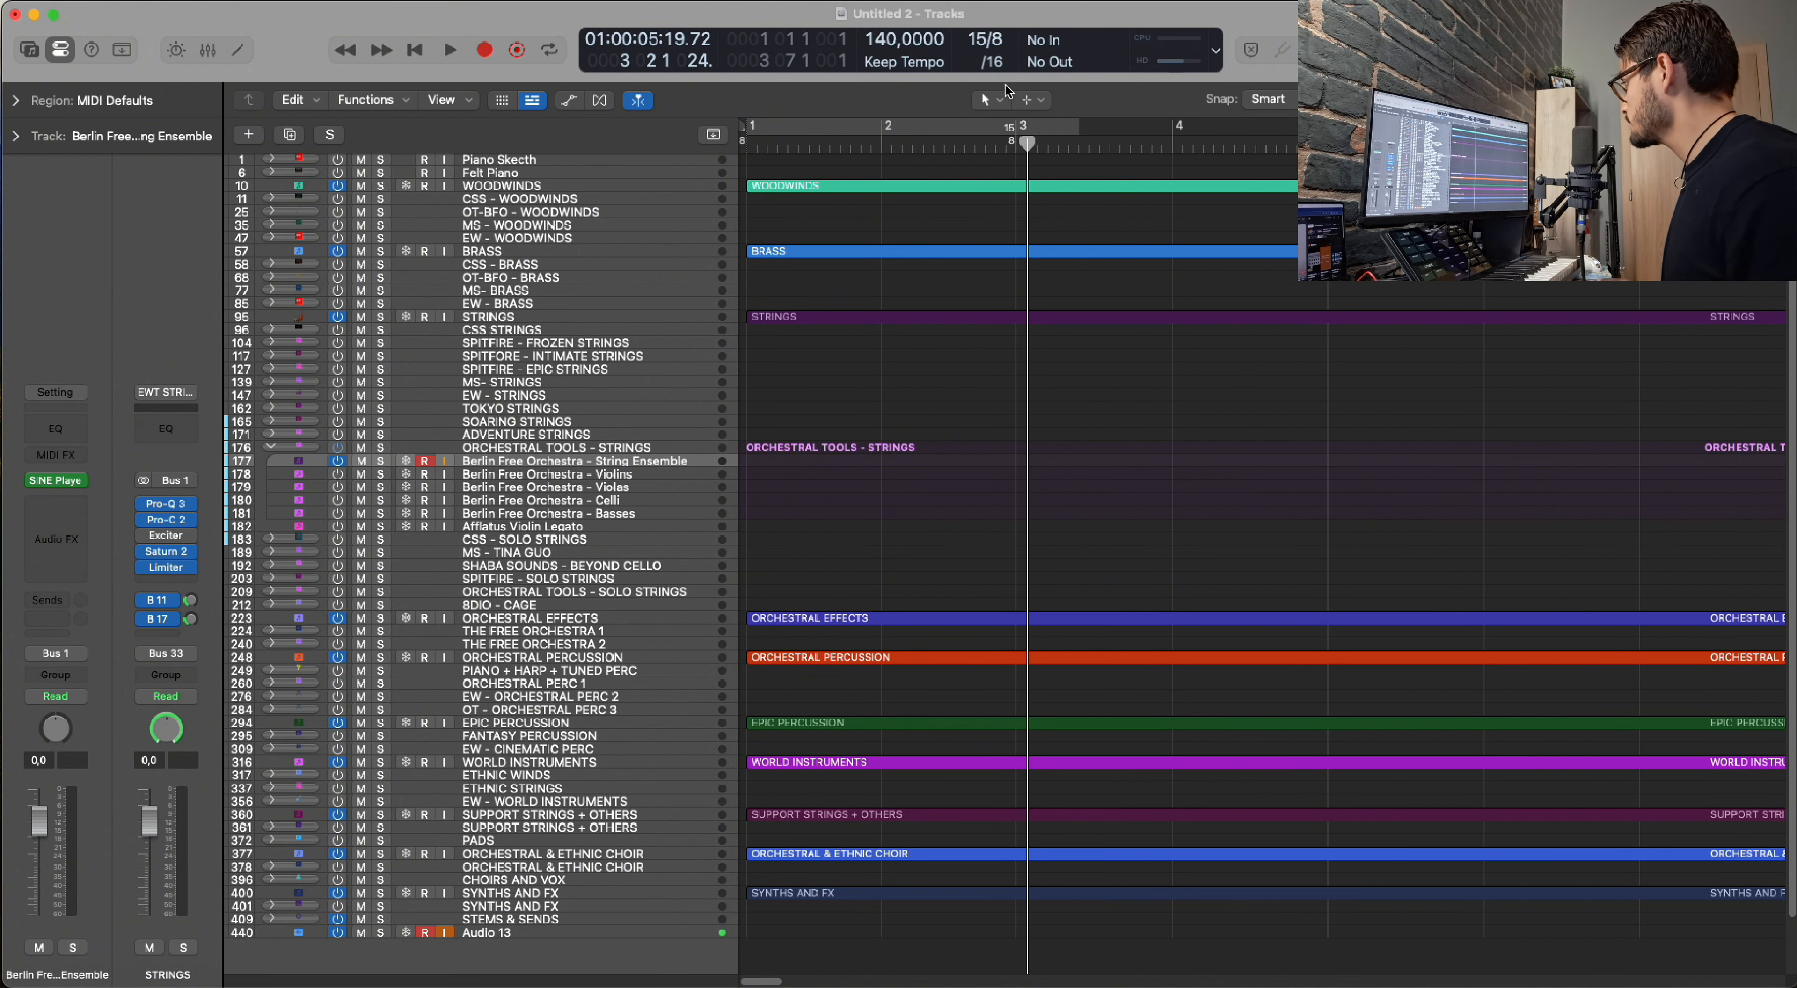
pyautogui.press('g')
pyautogui.moveTo(1023, 307); pyautogui.dragTo(760, 307)
# Play the project from the start and capture the melody performed on the String Ensemble track as a MIDI region.
pyautogui.press('space')
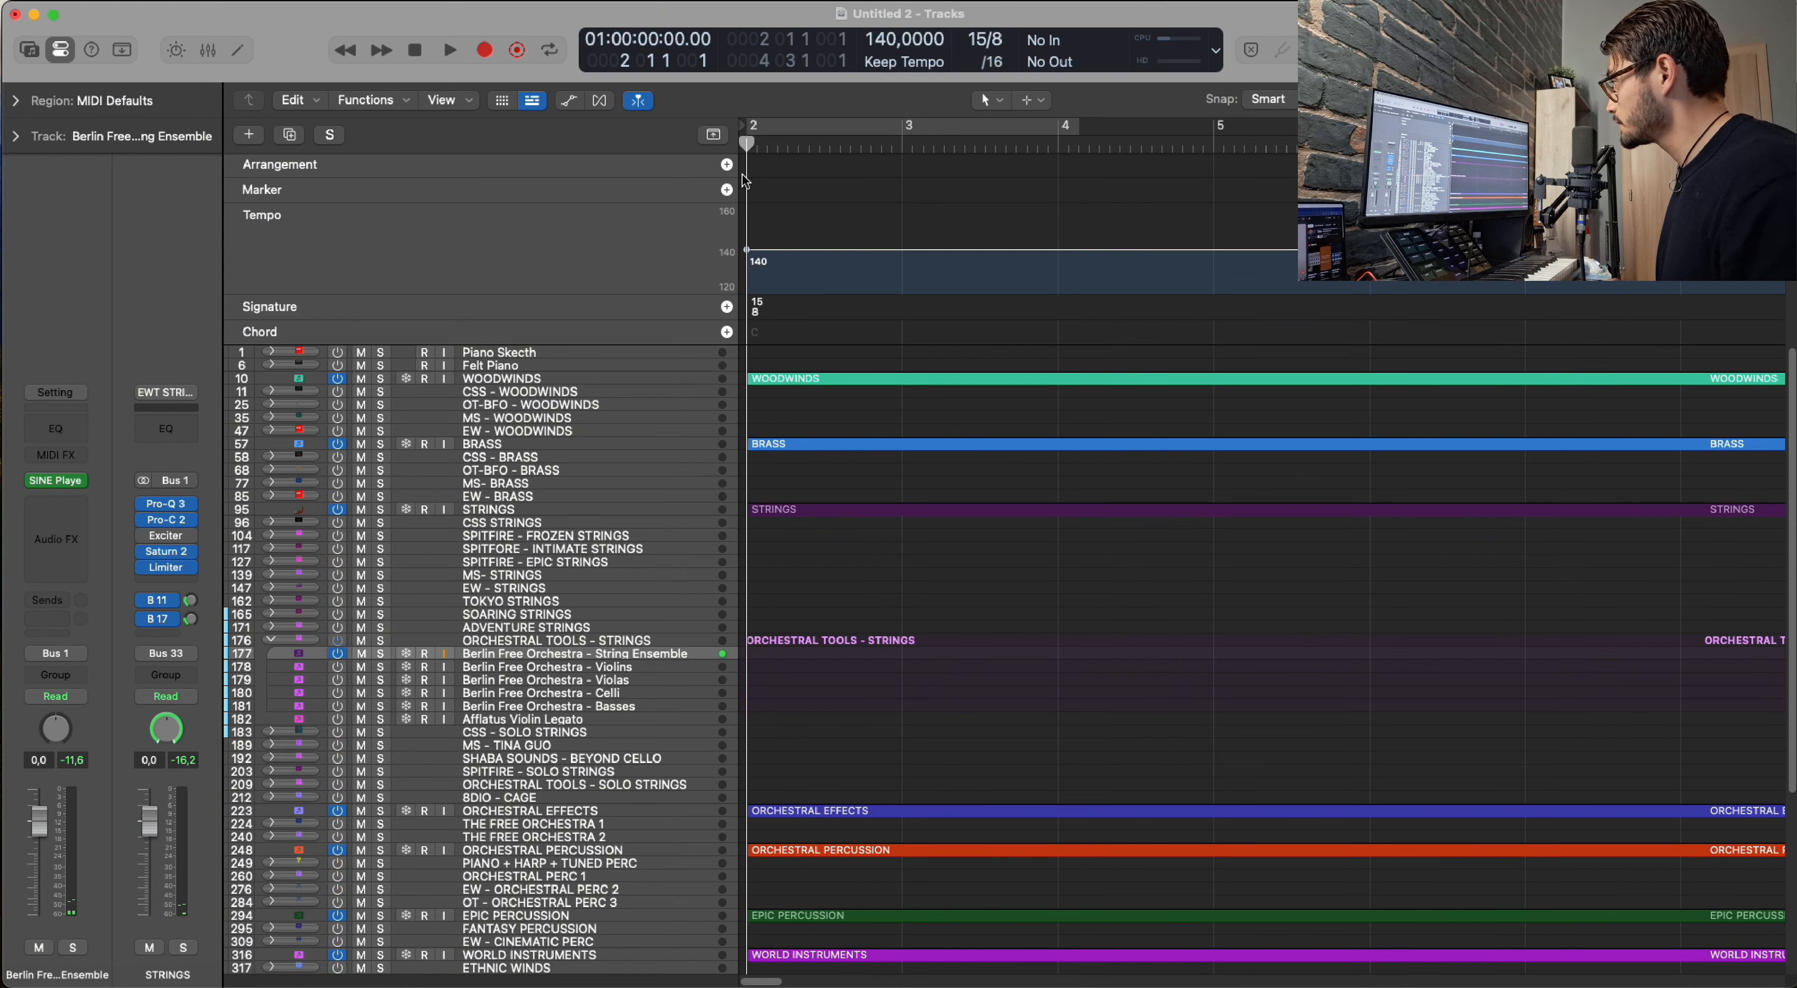
pyautogui.press('space')
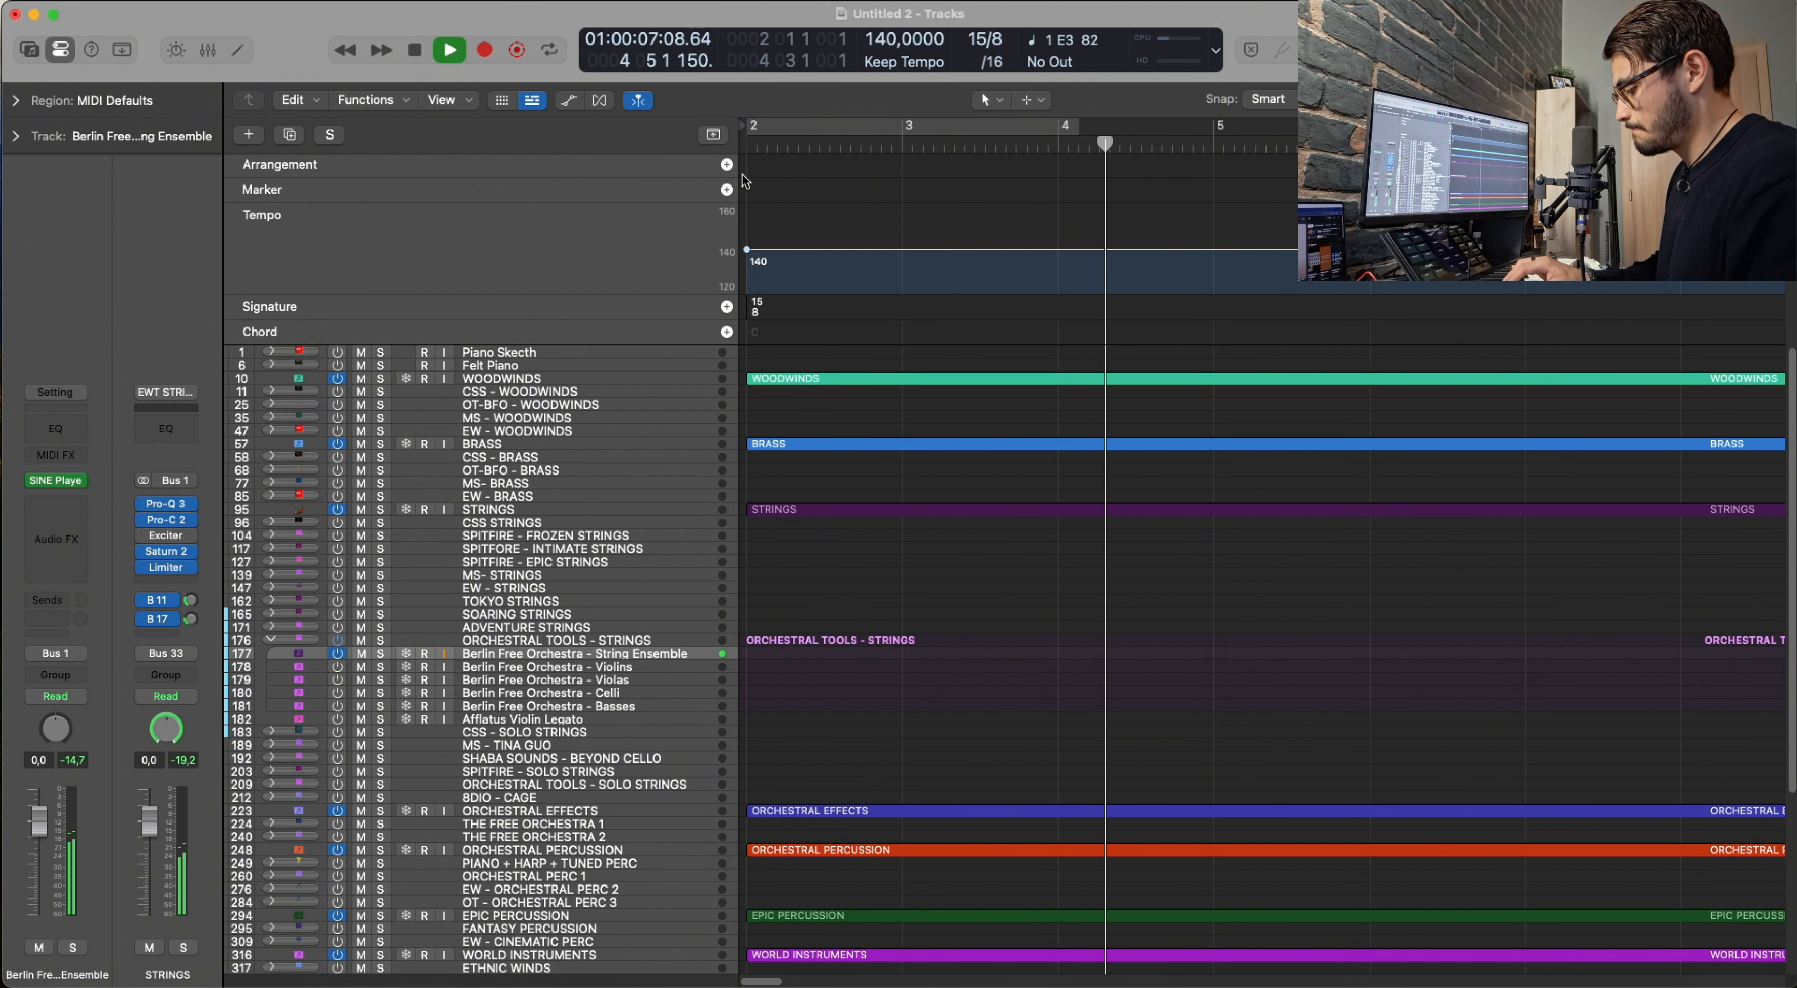
pyautogui.hotkey('shift', 'r')
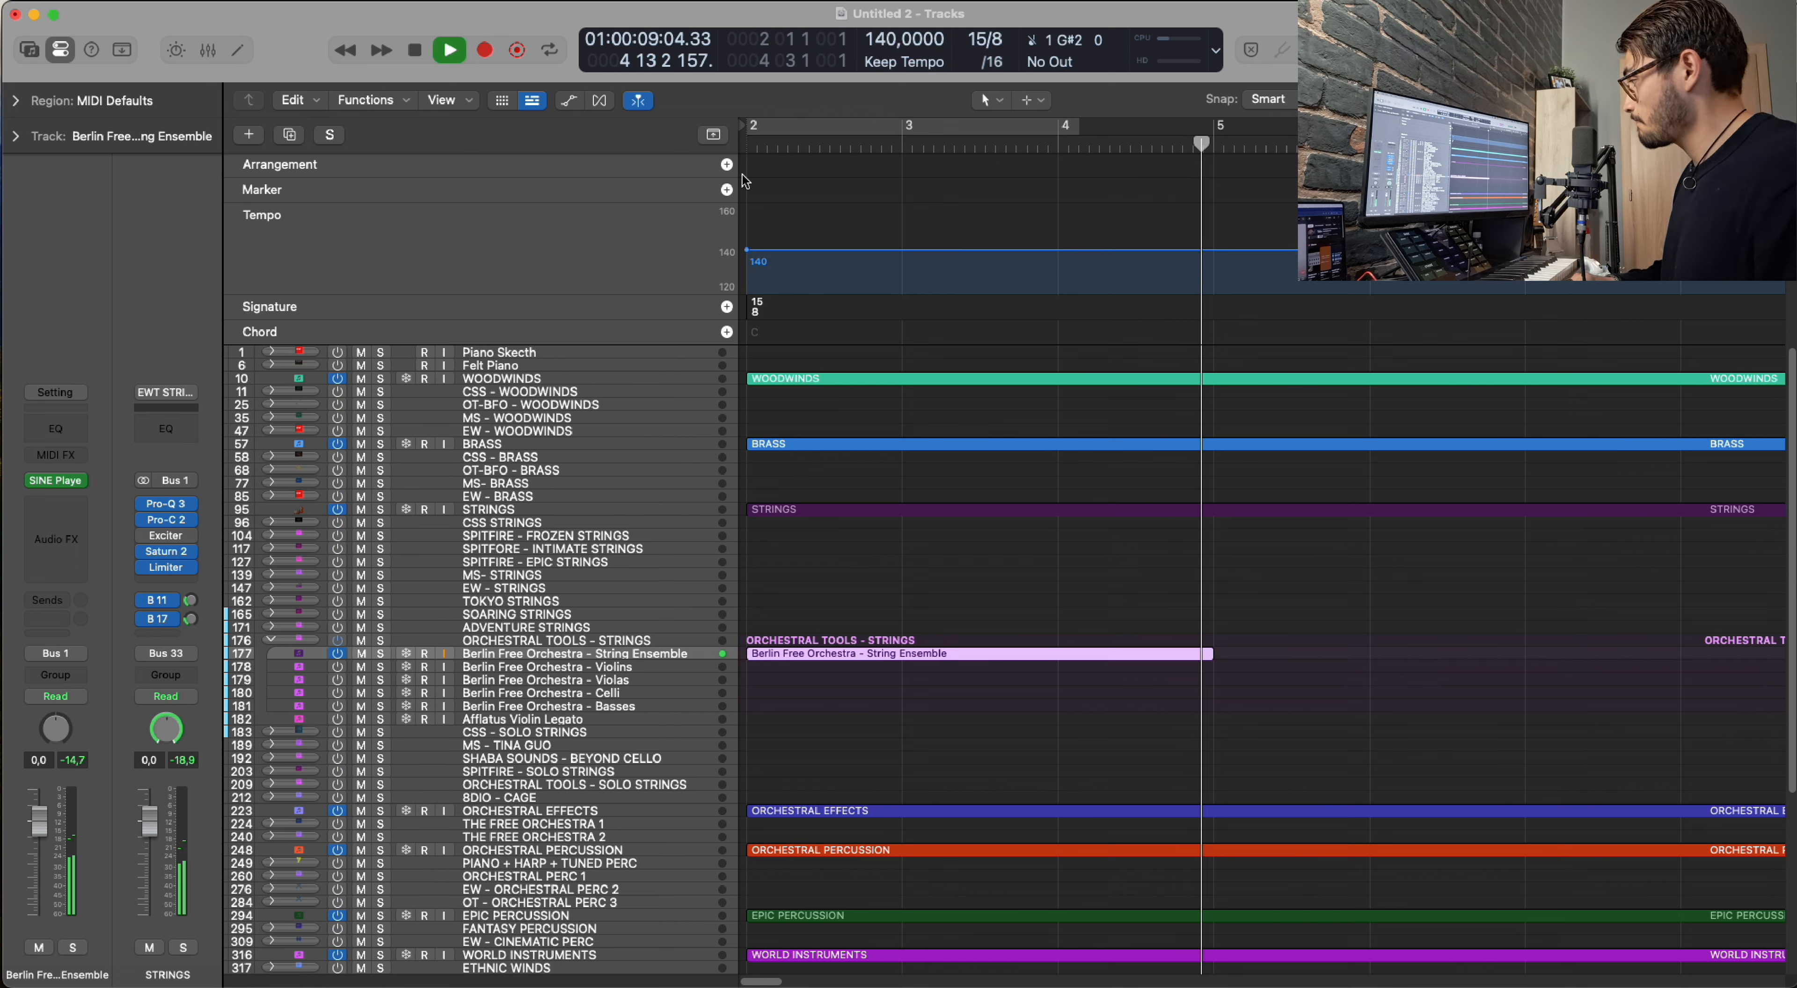
pyautogui.press('space')
# Shift all notes of the captured String Ensemble region so the first note starts on bar 3, and play back the result.
pyautogui.press('p')
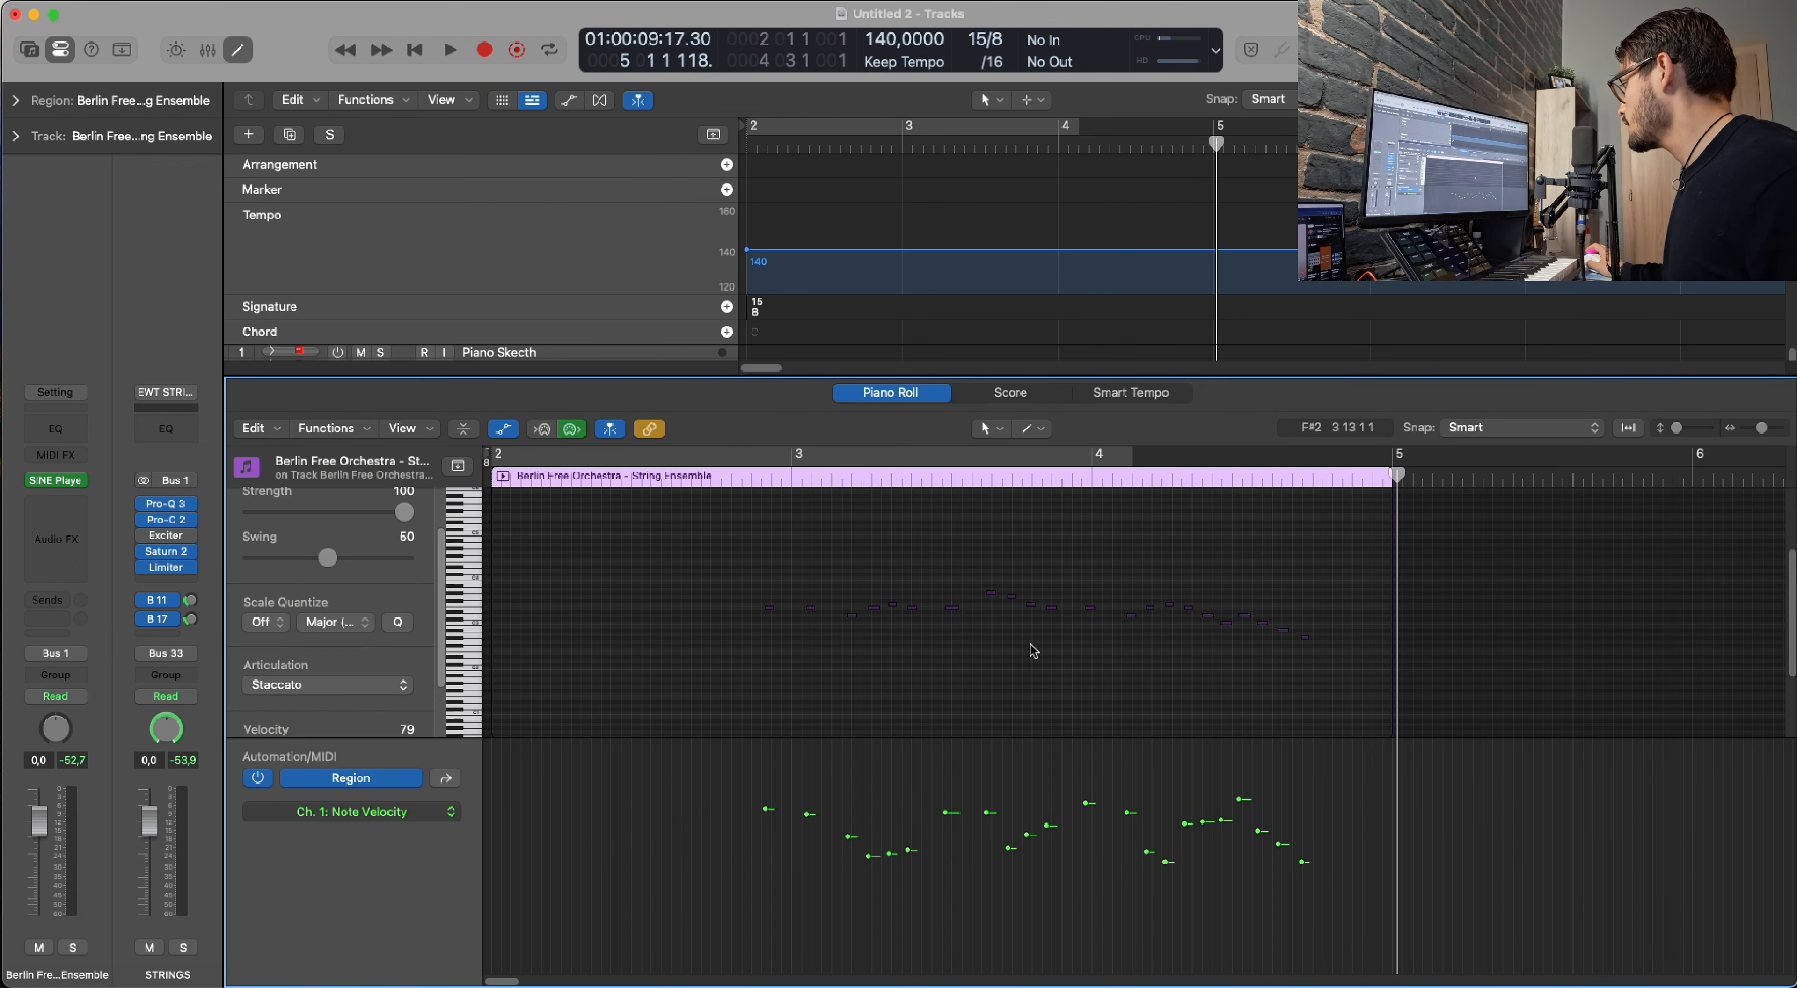
pyautogui.press('super+a')
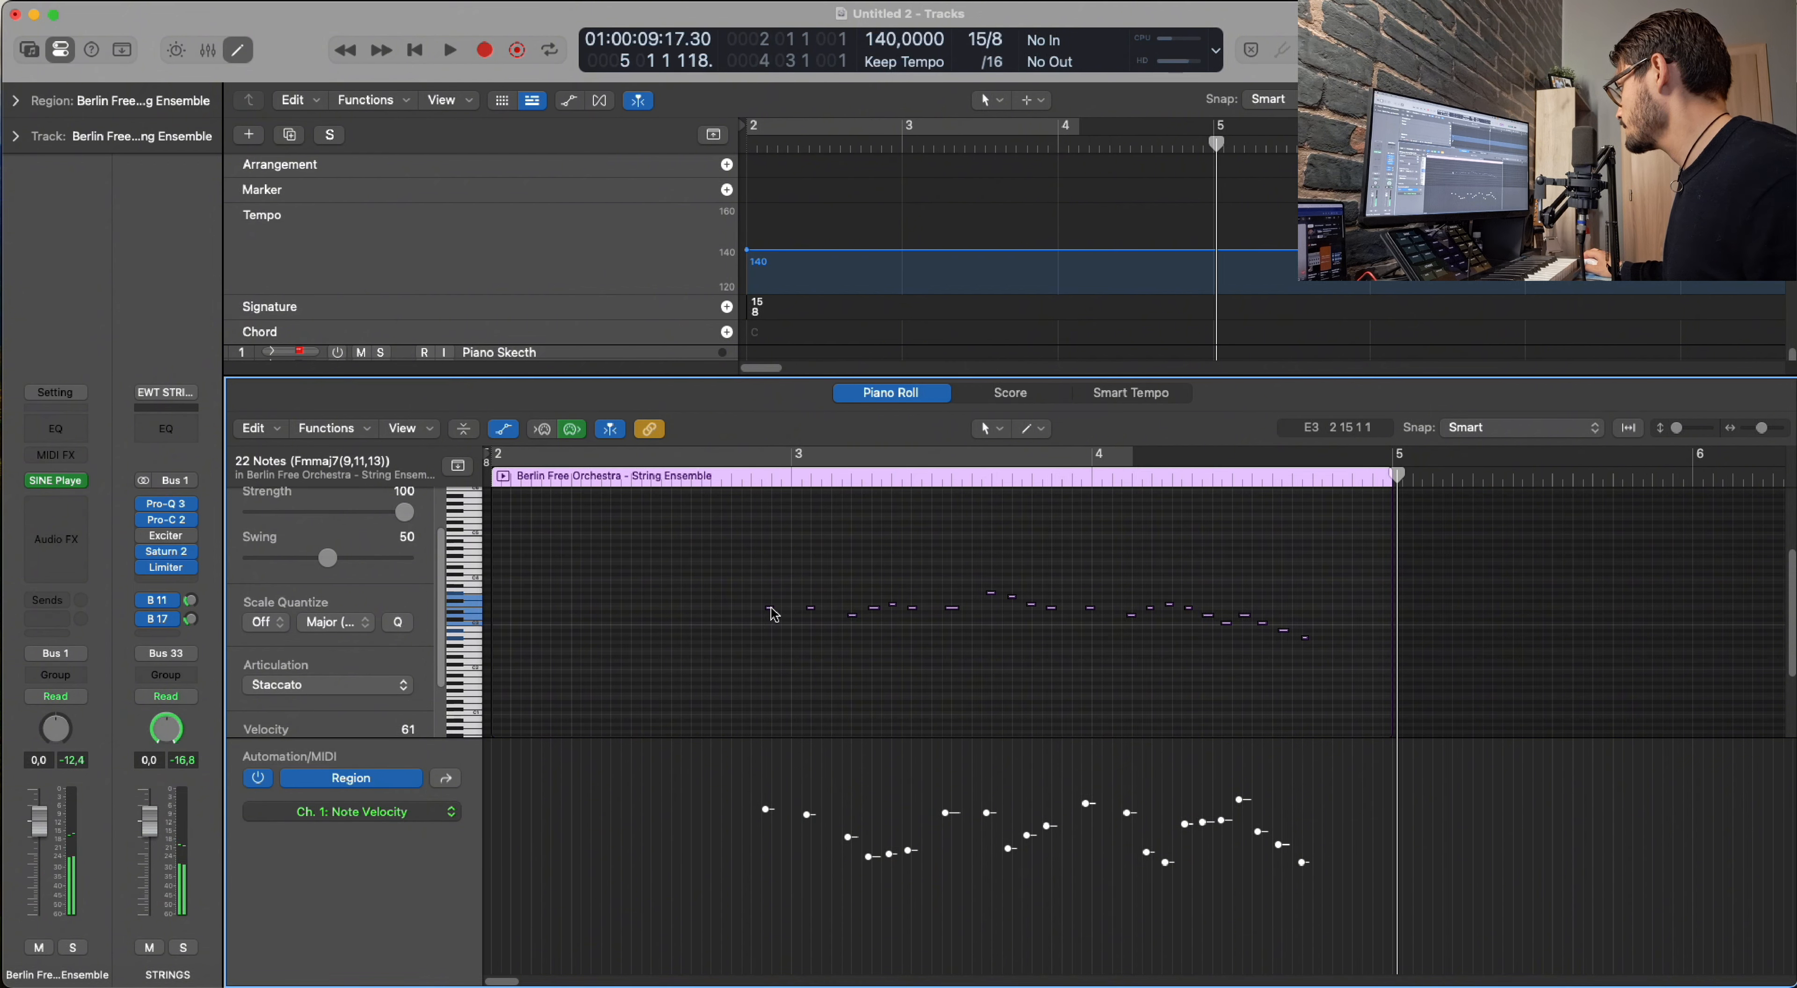
pyautogui.moveTo(770, 607); pyautogui.dragTo(795, 614)
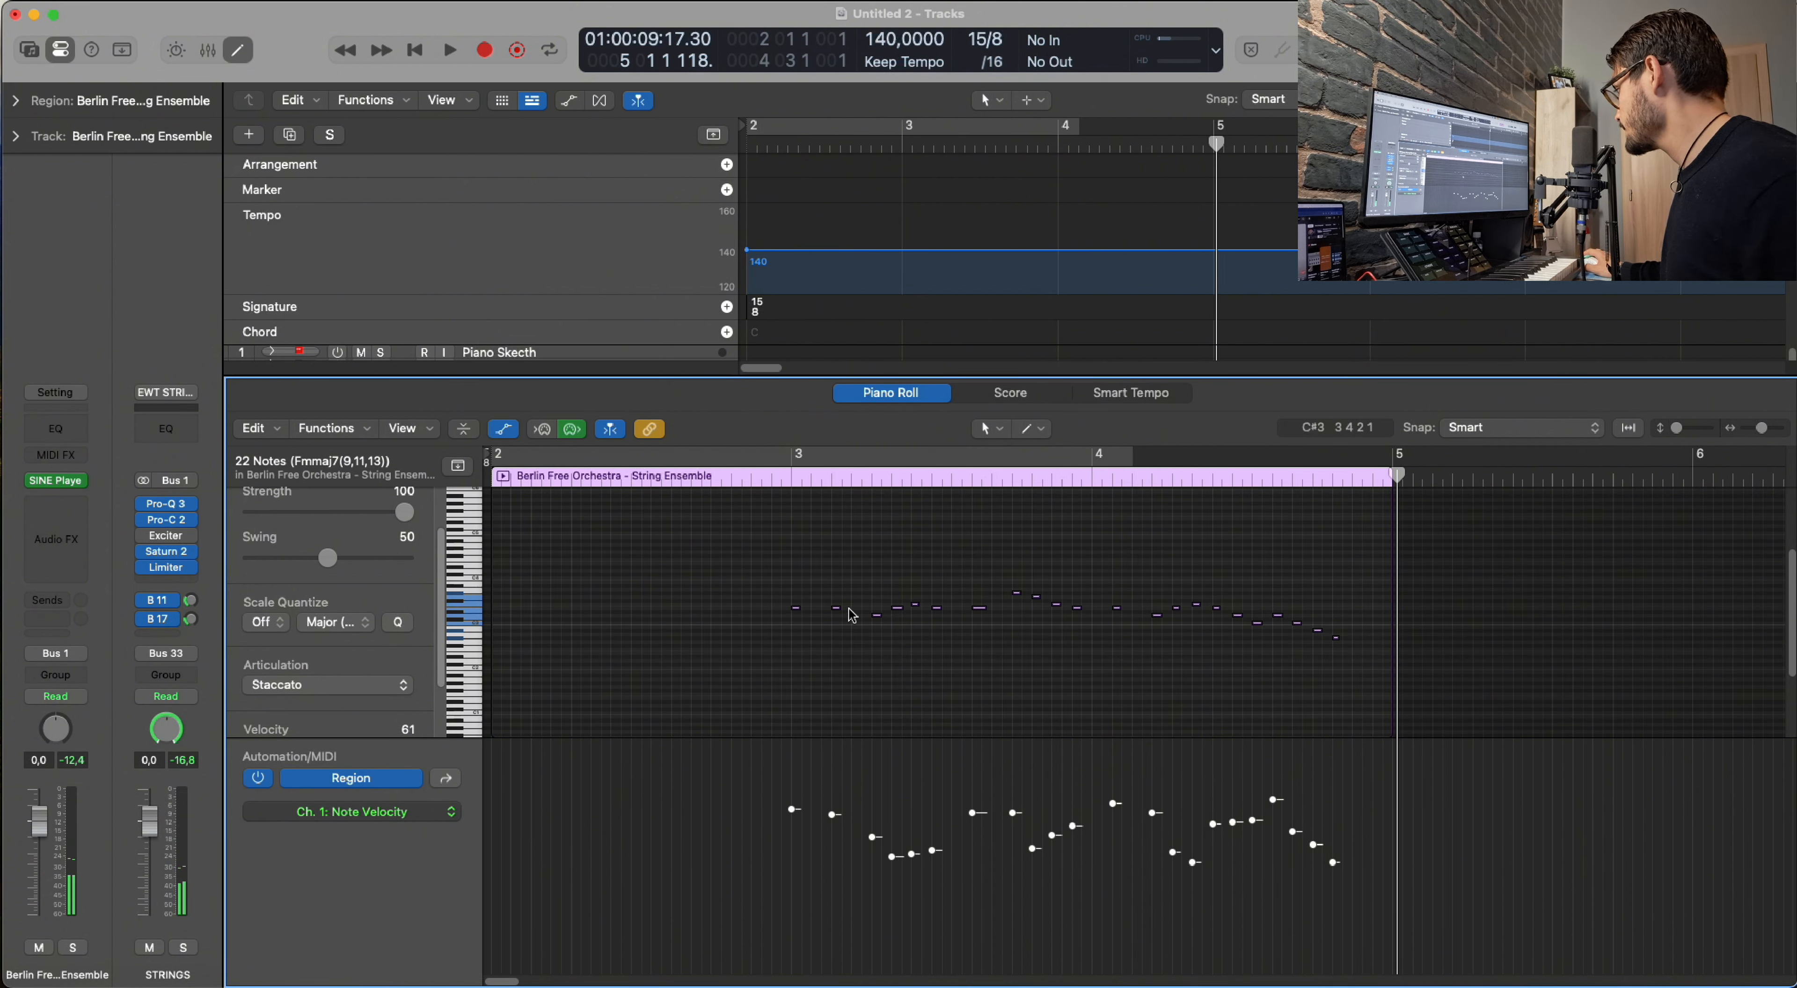
pyautogui.hotkey('shift', 'space')
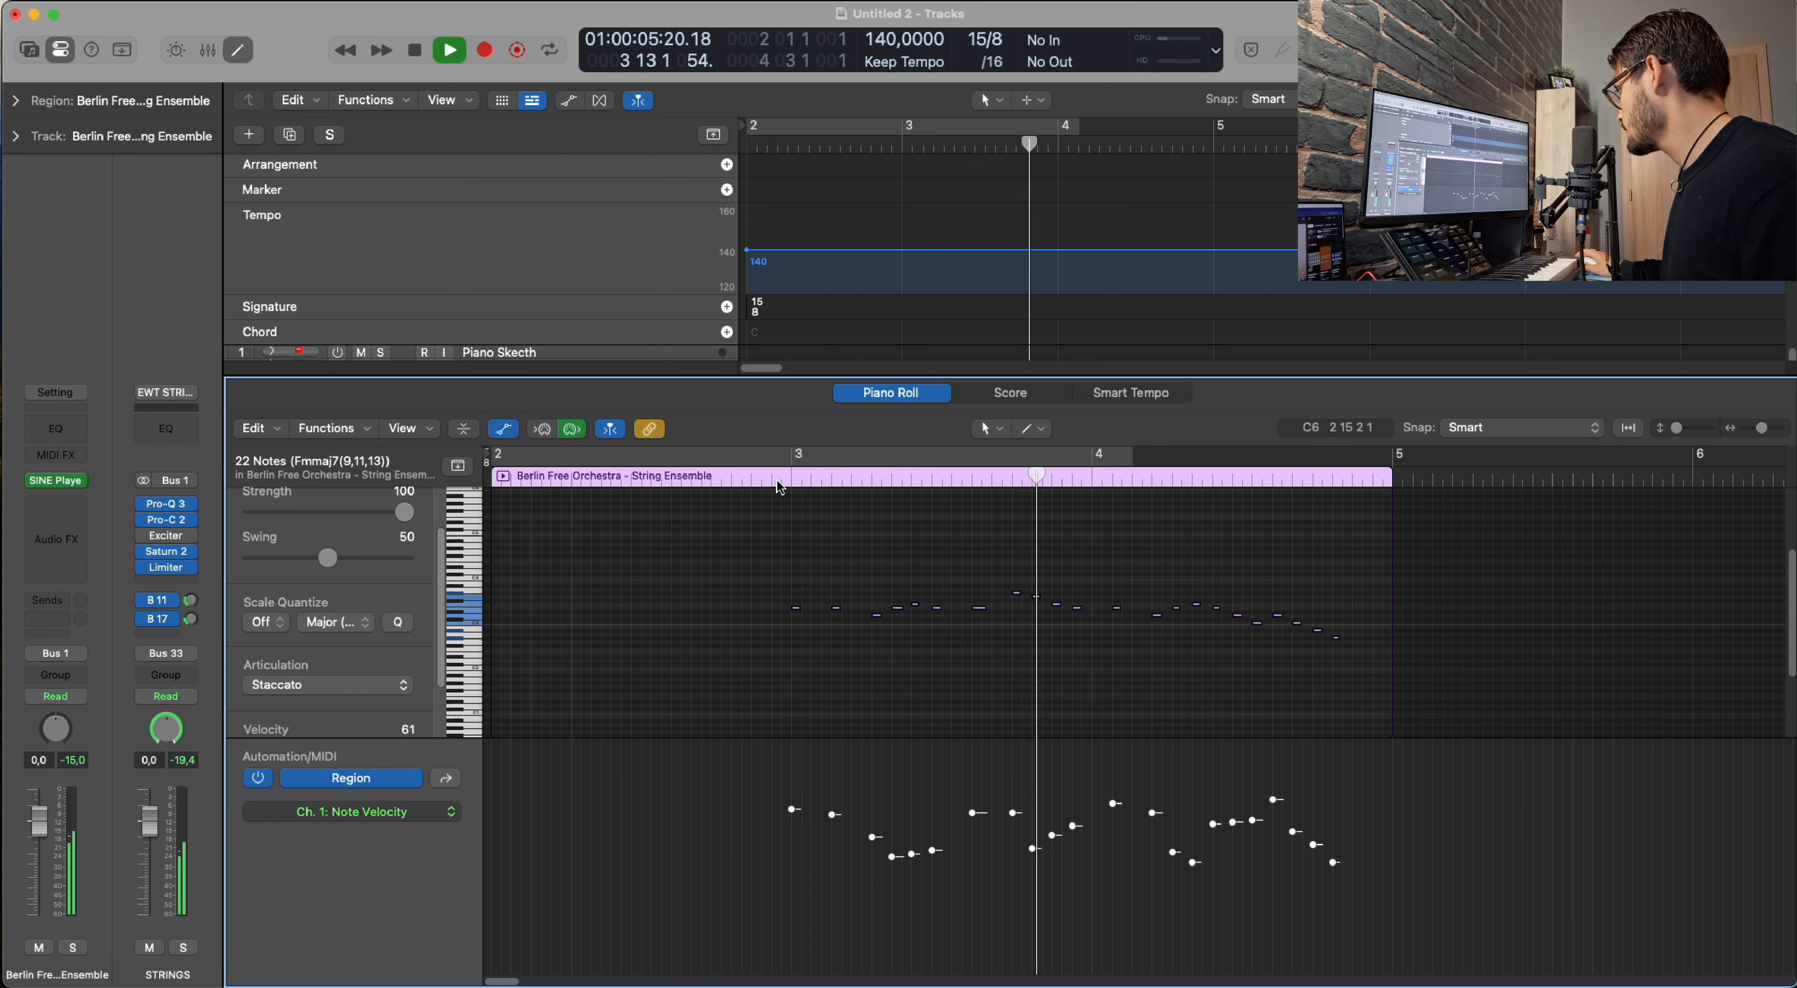
pyautogui.press('space')
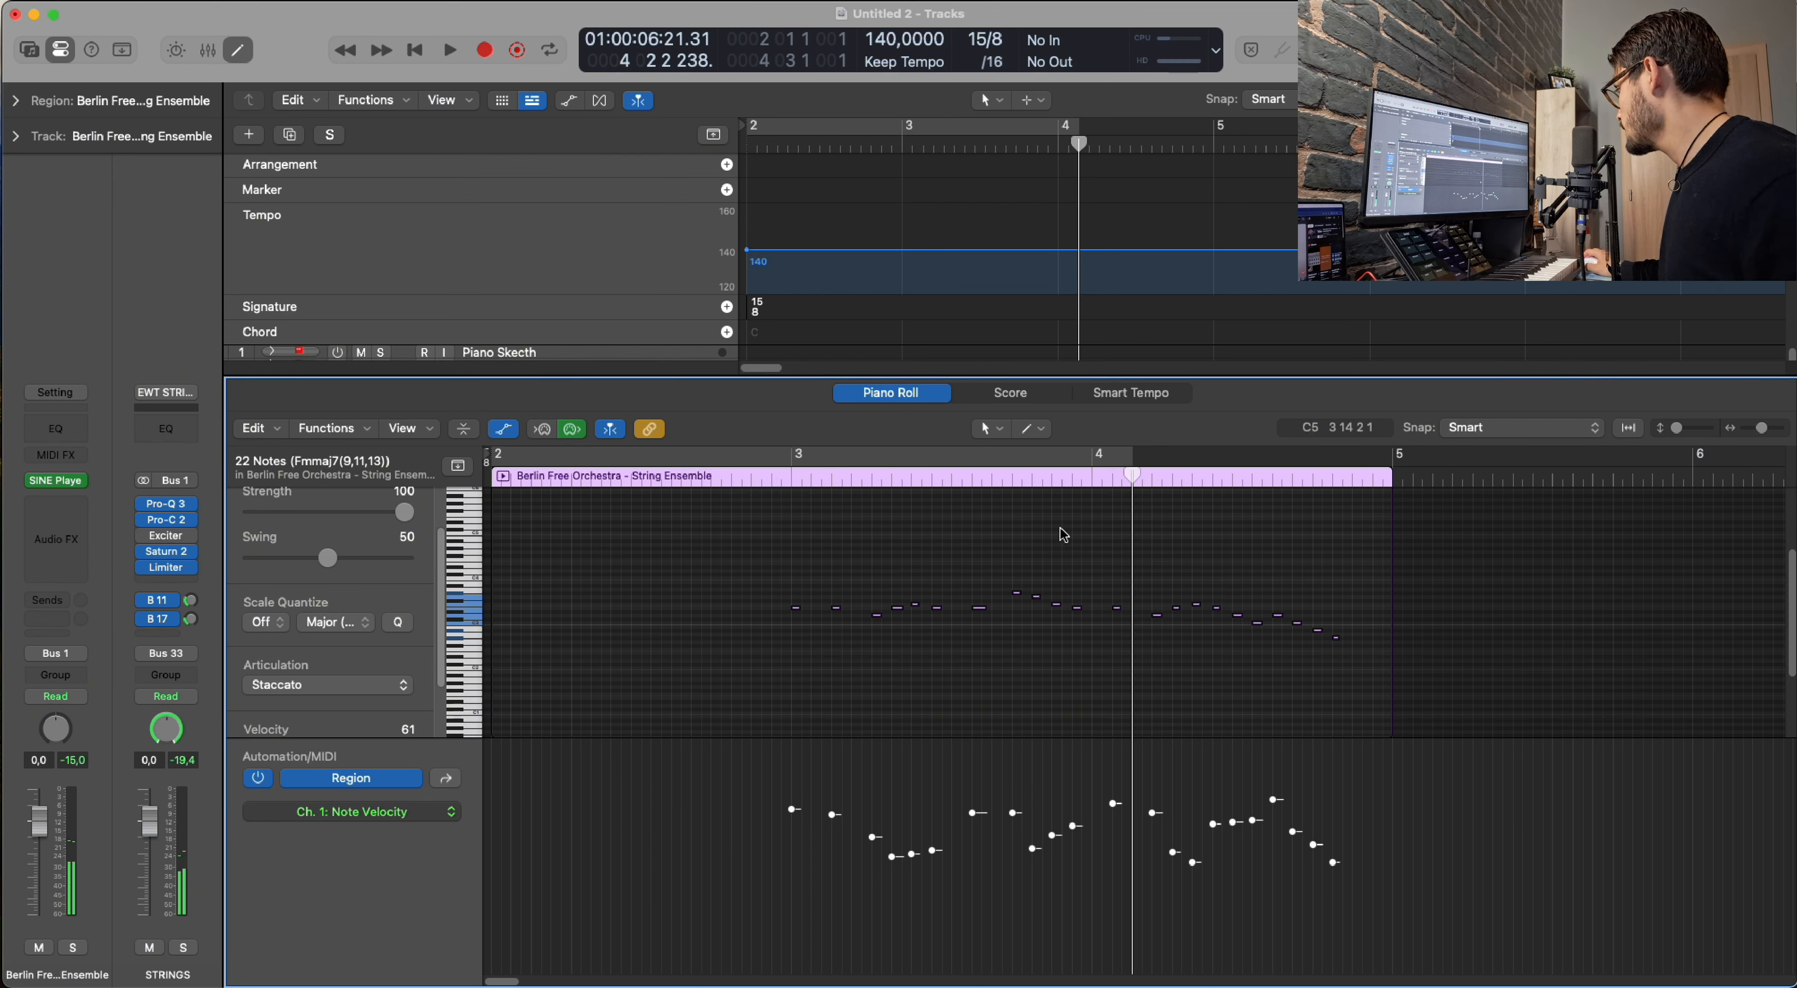
# Change the time signature at the project start to 14/8 with a beat grouping that begins 4+3+2+2.
pyautogui.click(994, 32)
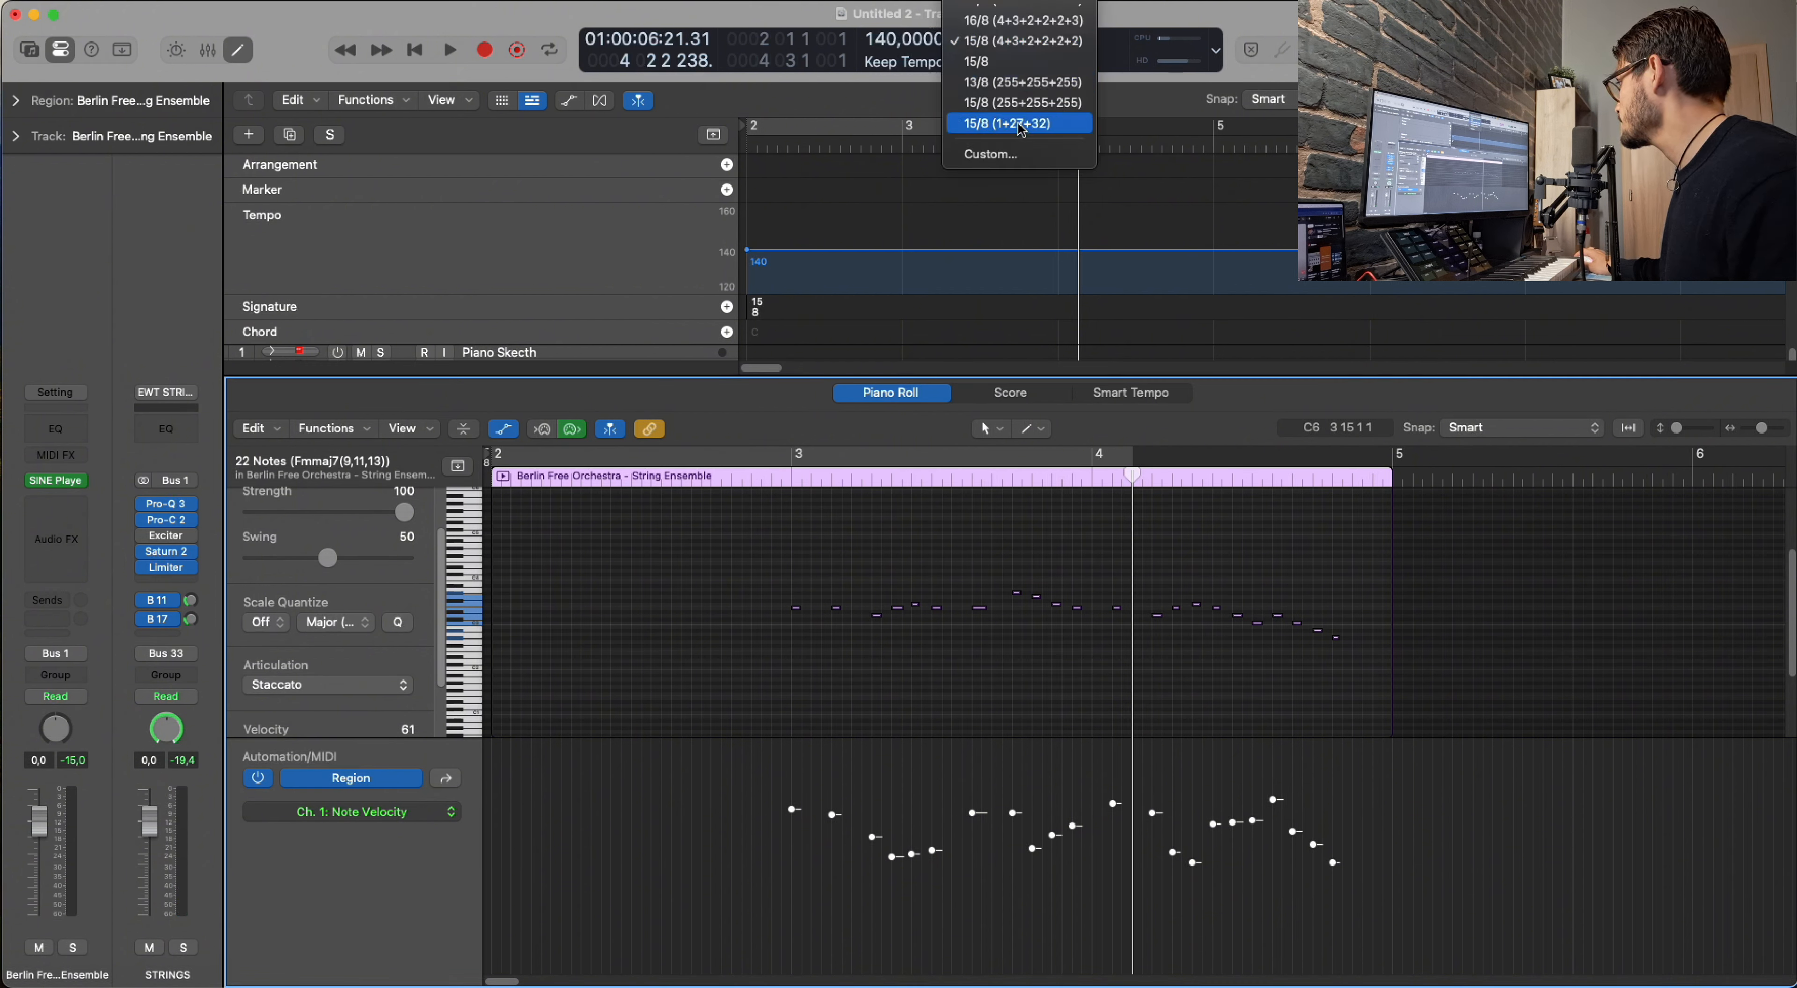
pyautogui.click(767, 153)
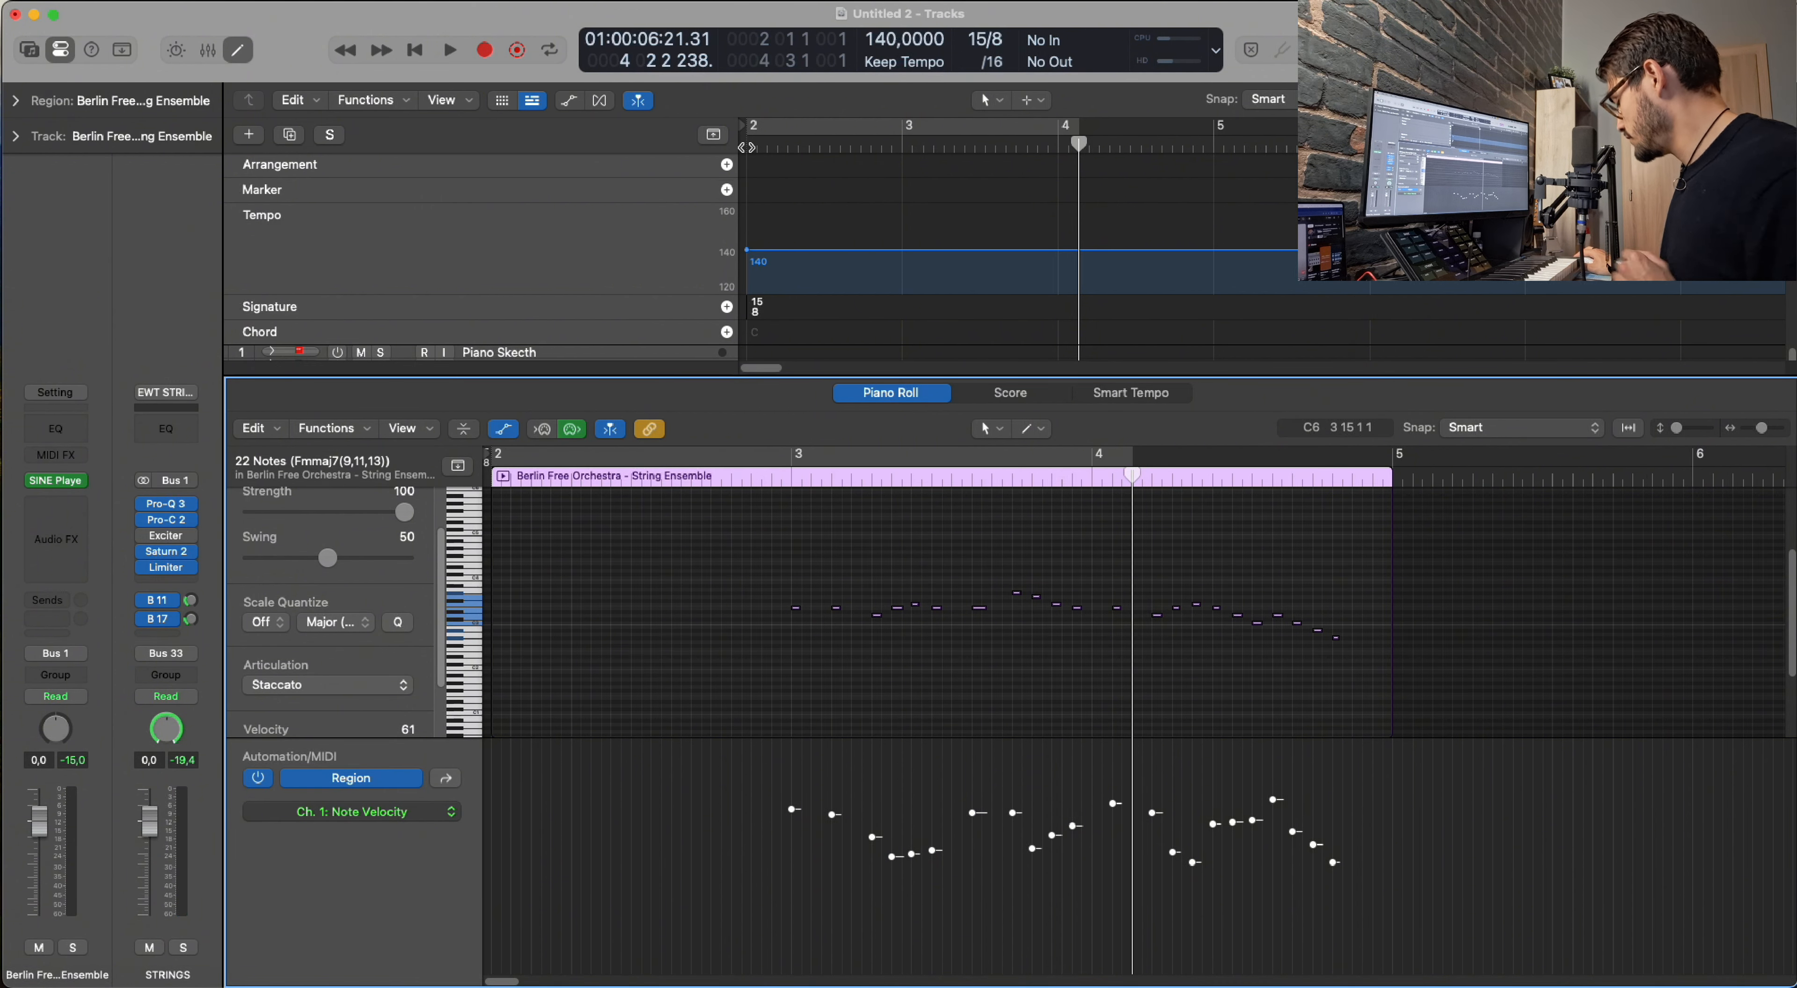
pyautogui.click(746, 148)
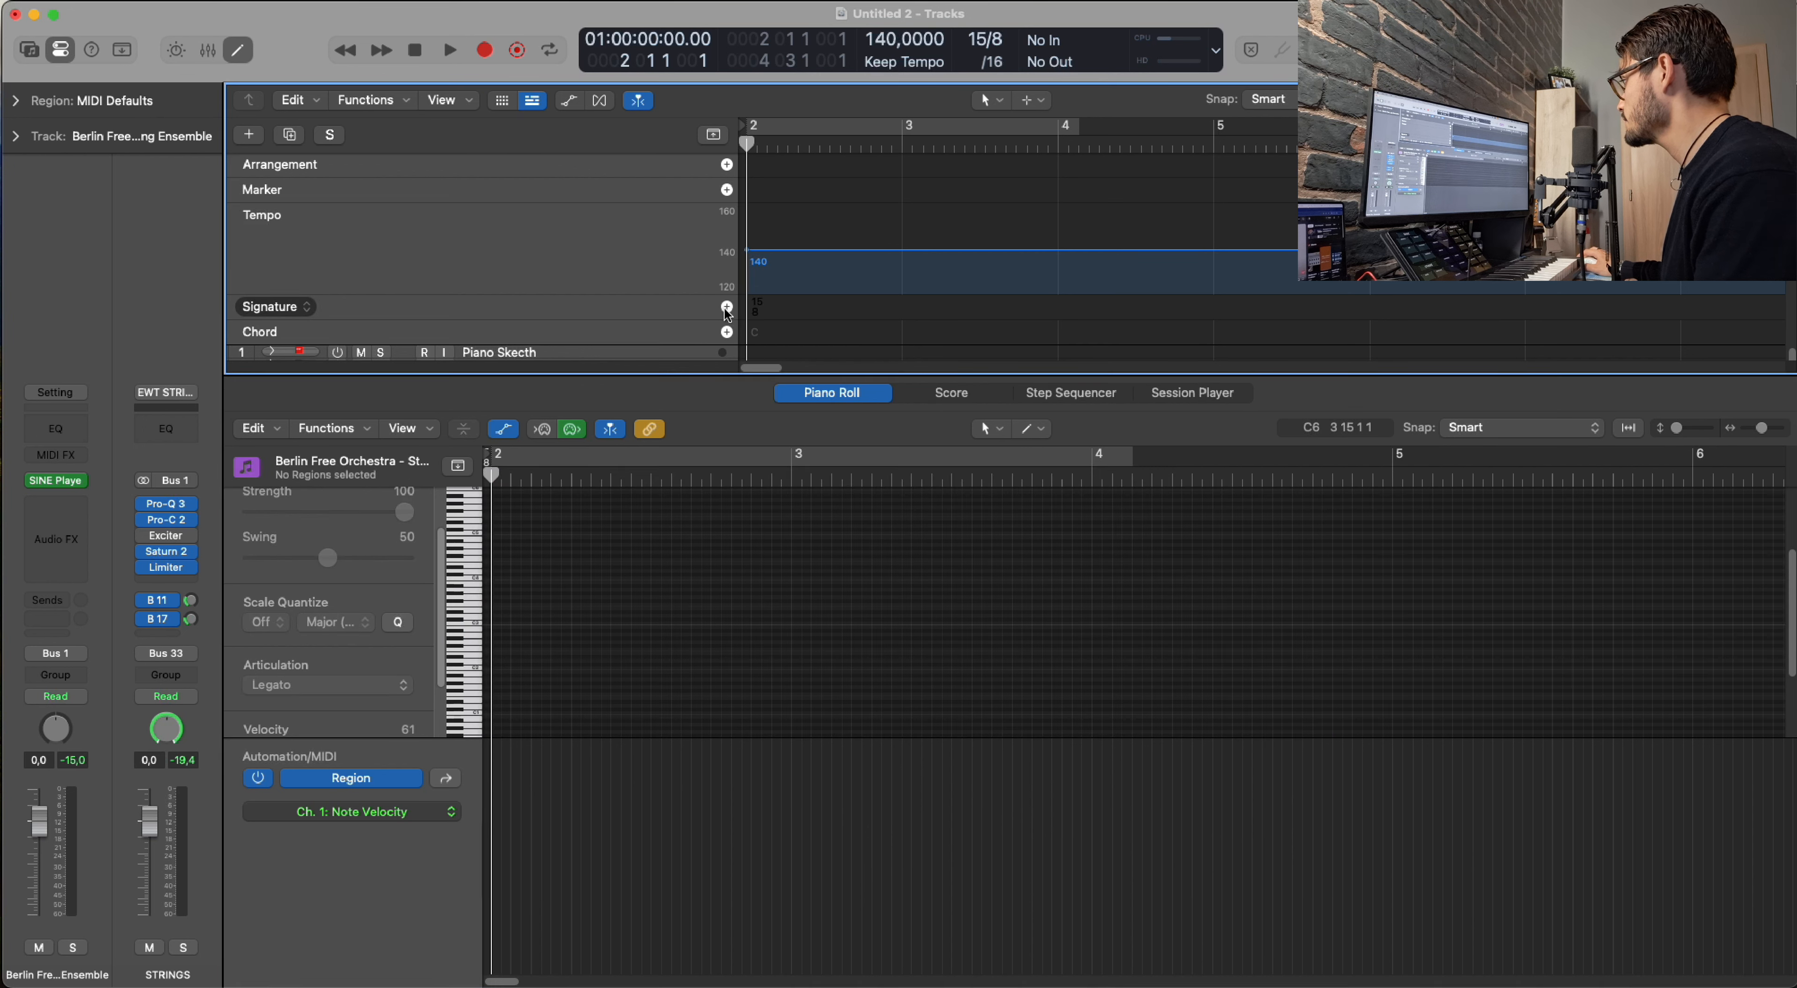
pyautogui.click(725, 306)
pyautogui.click(801, 313)
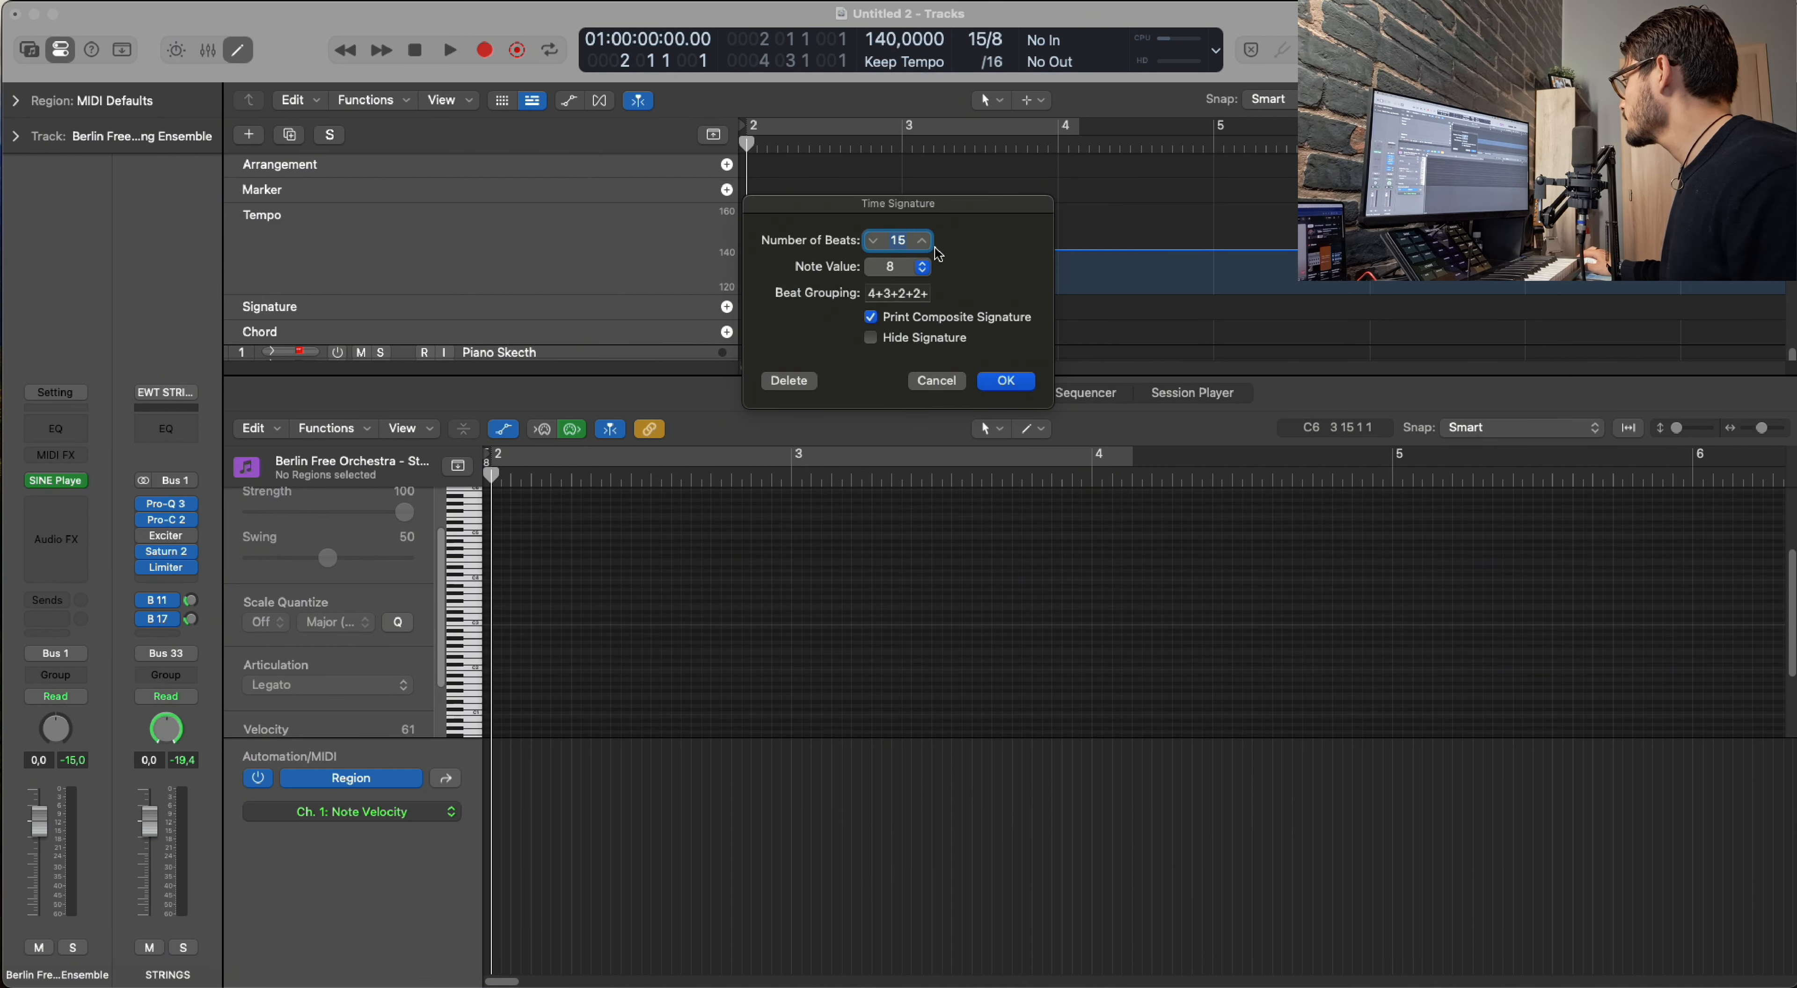
pyautogui.click(896, 296)
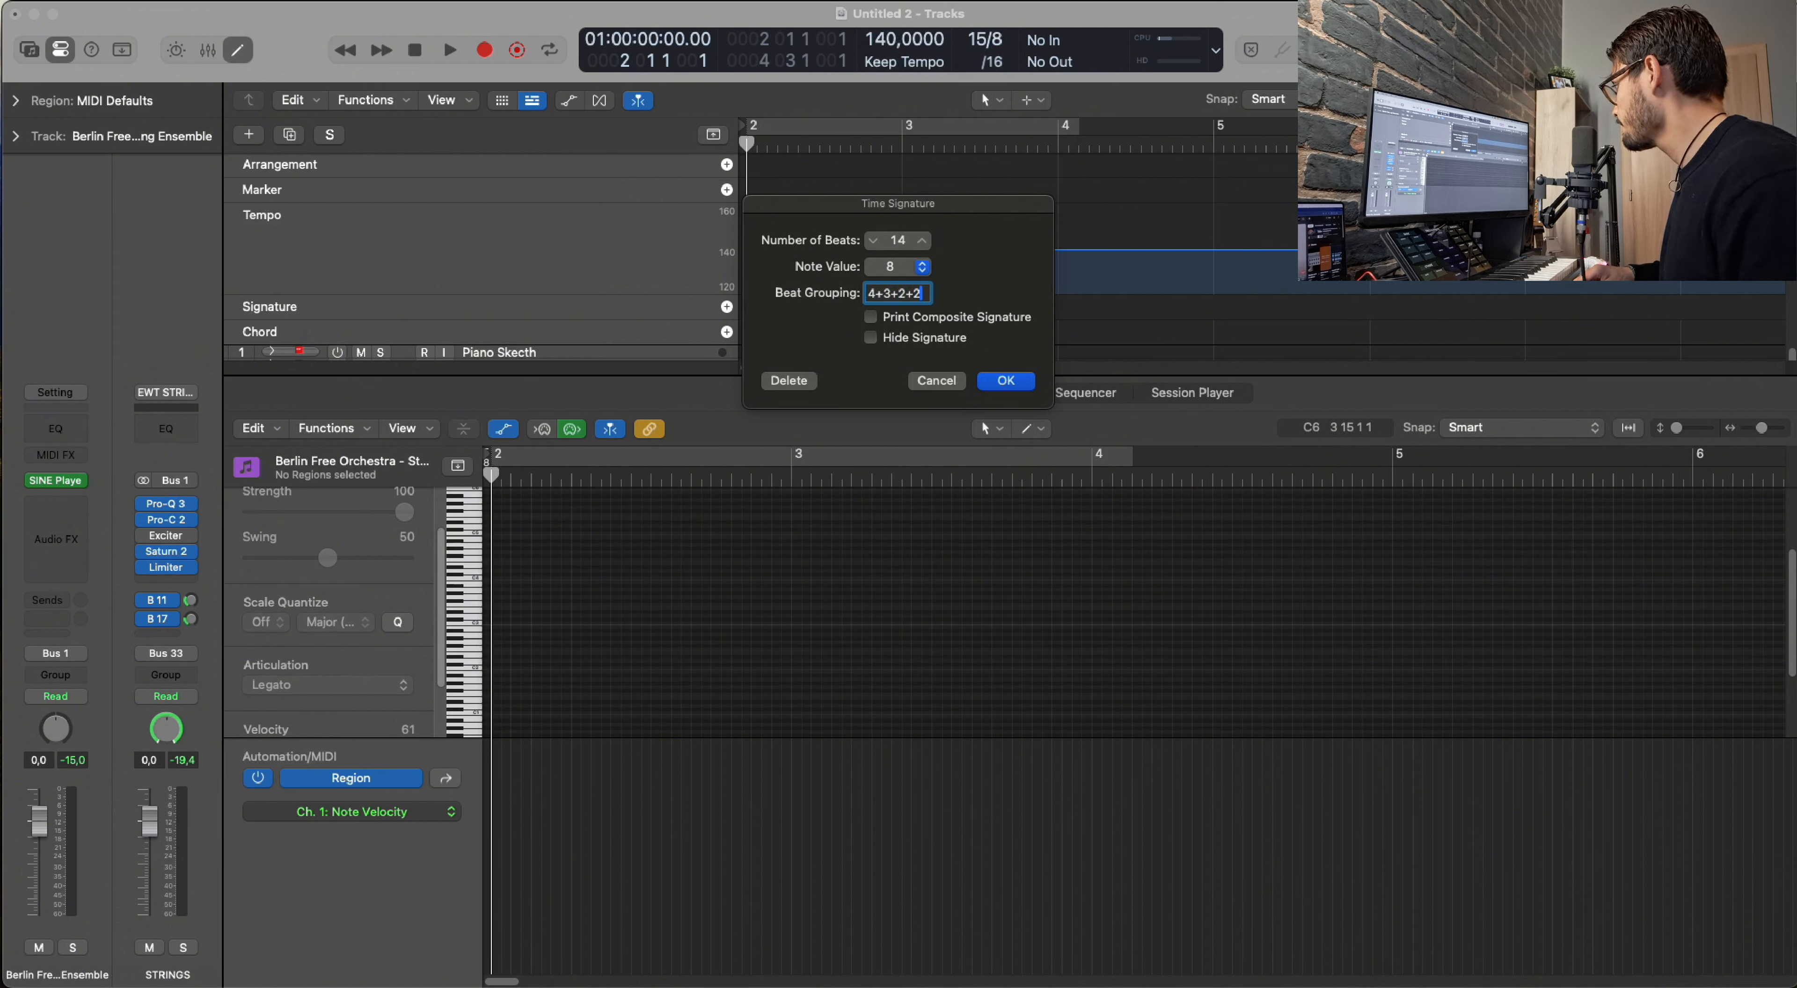
pyautogui.press('Return')
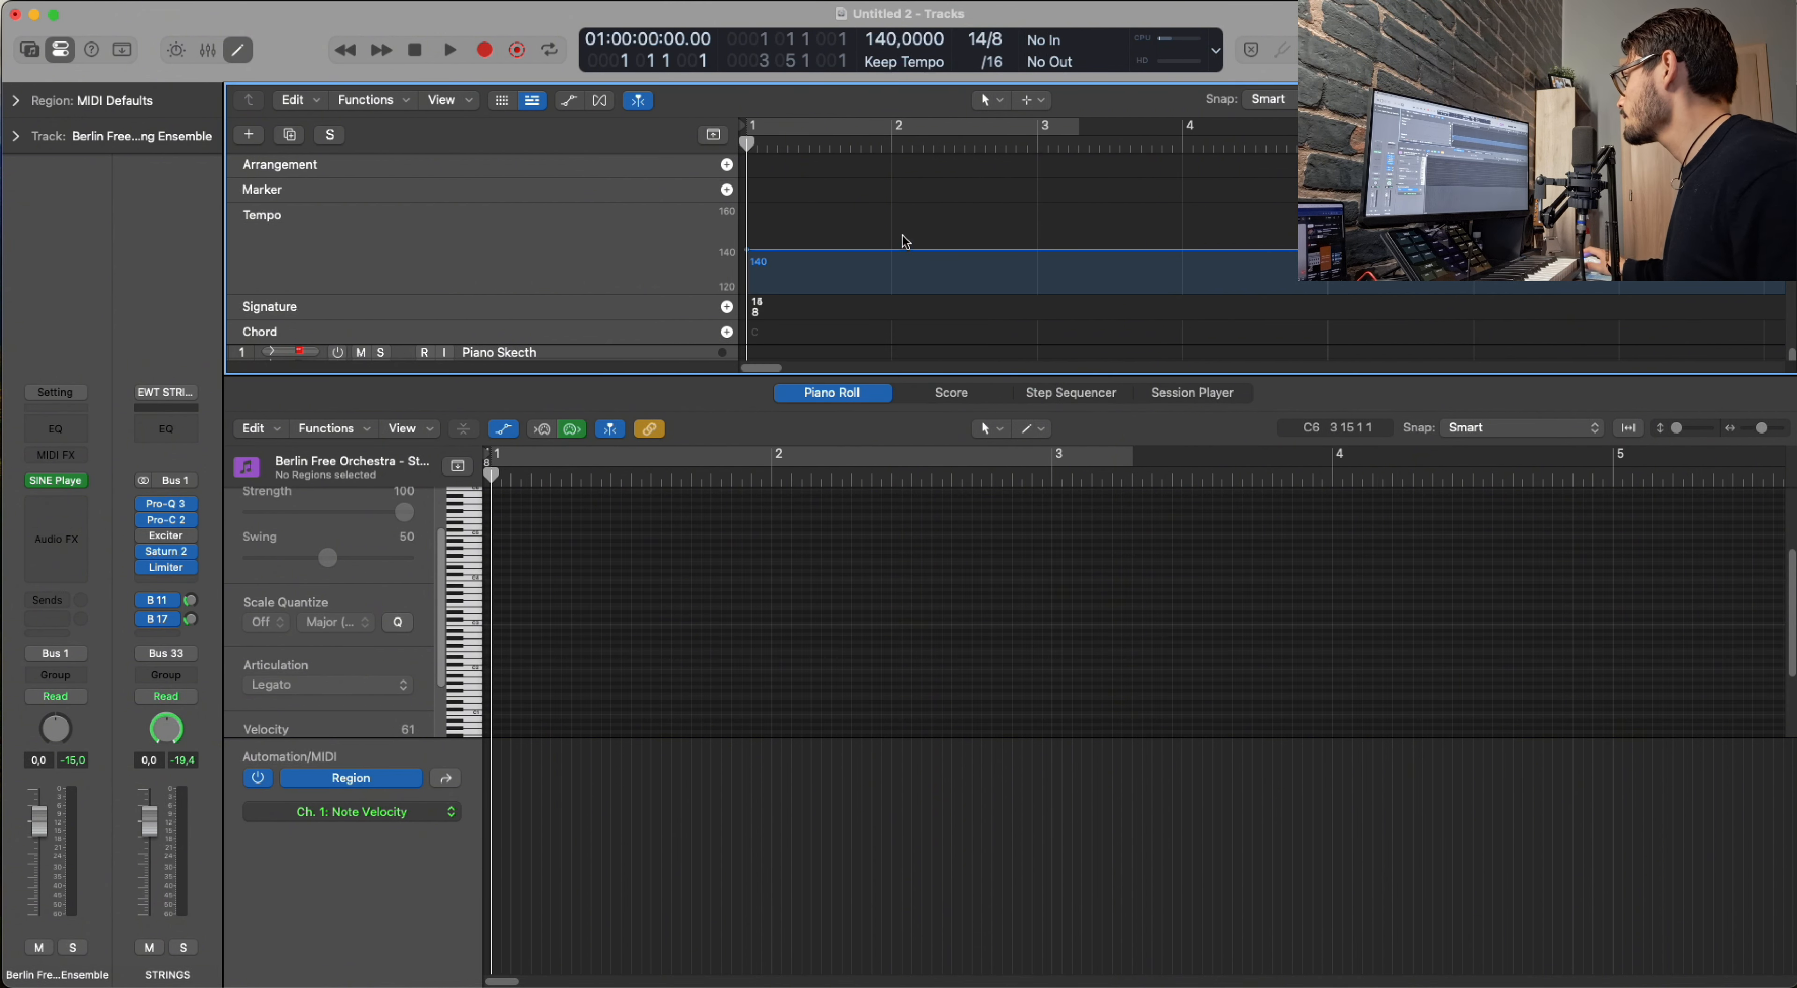
# Close the note editor and play the project from the start to check the 14/8 meter.
pyautogui.press('space')
pyautogui.press('e')
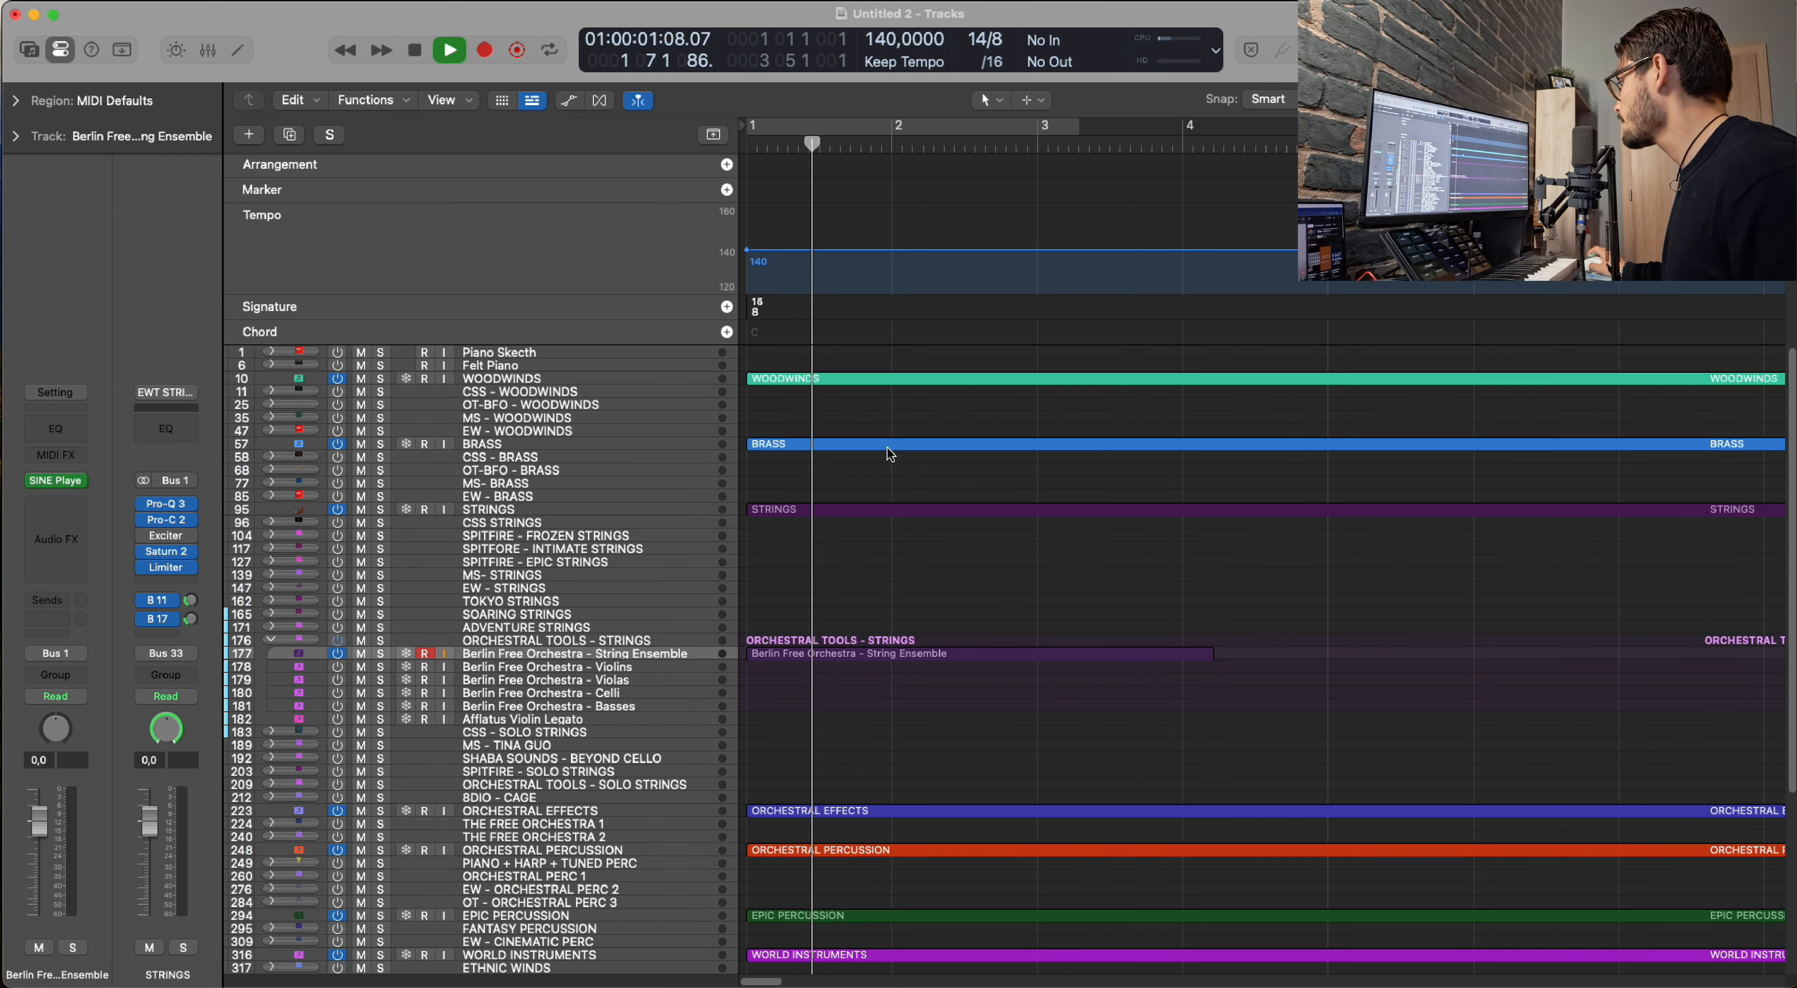
pyautogui.scroll(-2, 896, 440)
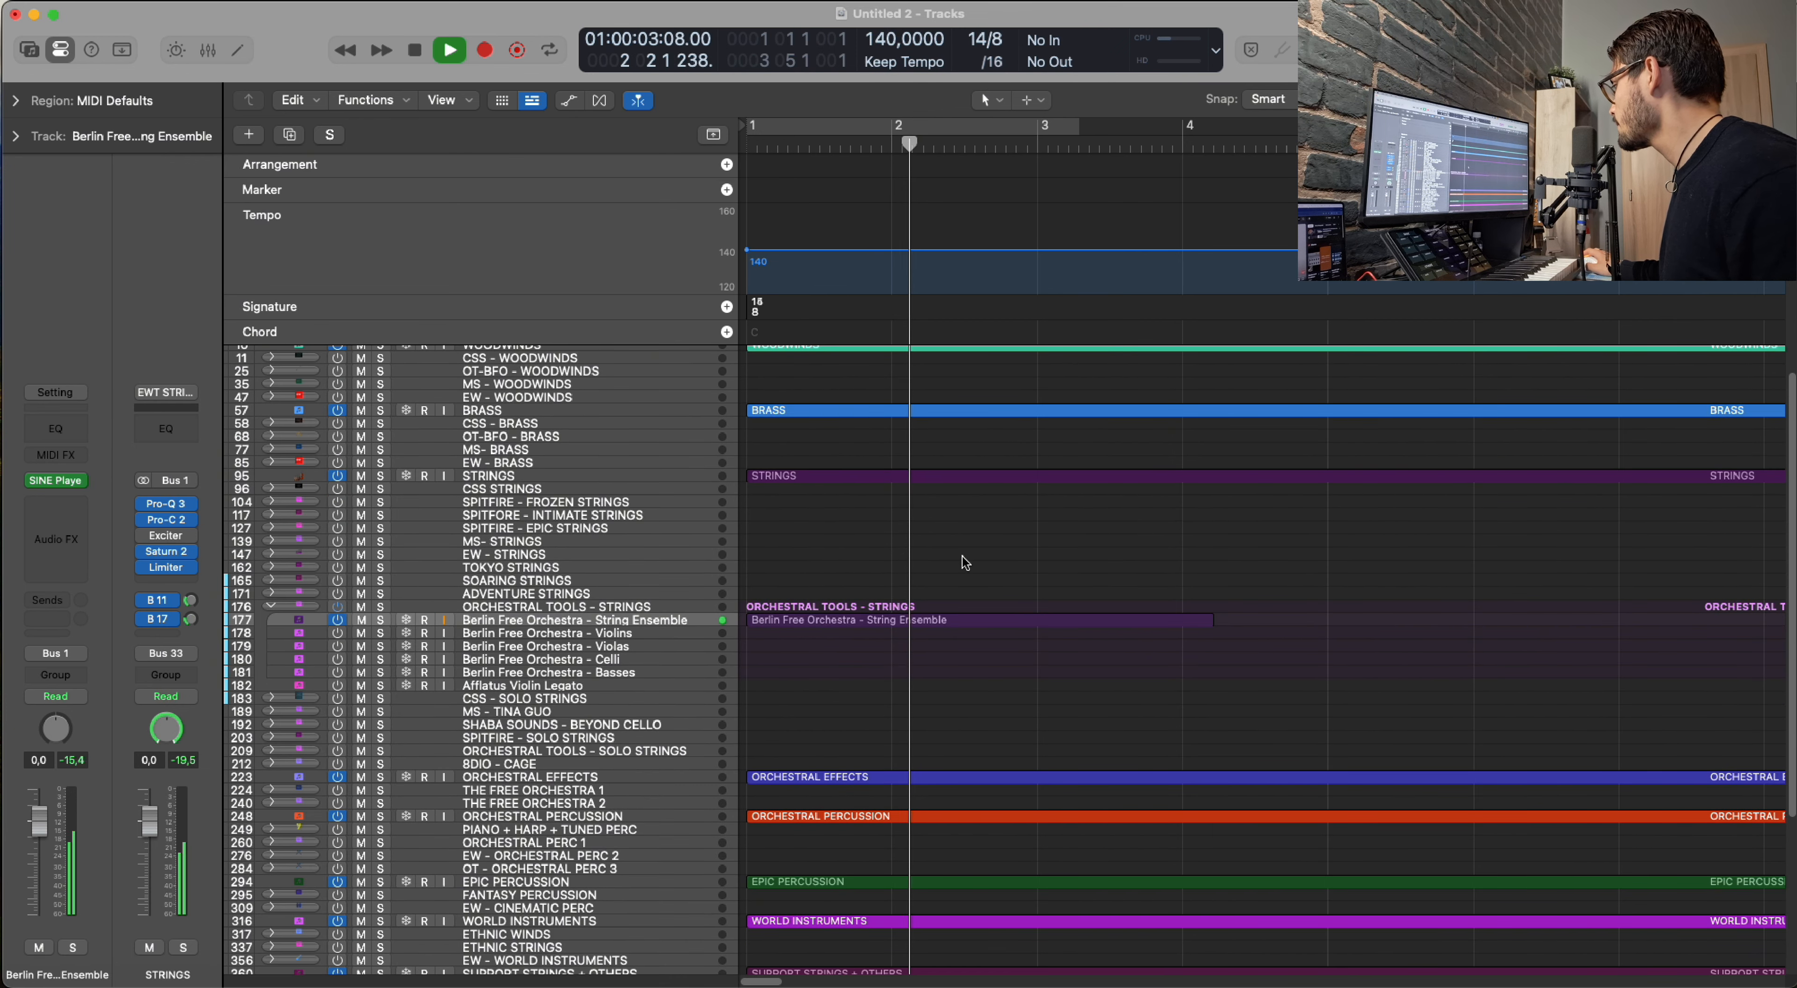
pyautogui.press('space')
# Reopen the String Ensemble region, shift all its notes so the first starts on bar 2, and play back the melody.
pyautogui.doubleClick(917, 621)
pyautogui.moveTo(791, 575); pyautogui.dragTo(1412, 671)
pyautogui.moveTo(797, 609); pyautogui.dragTo(777, 614)
pyautogui.click(765, 473)
pyautogui.press('space')
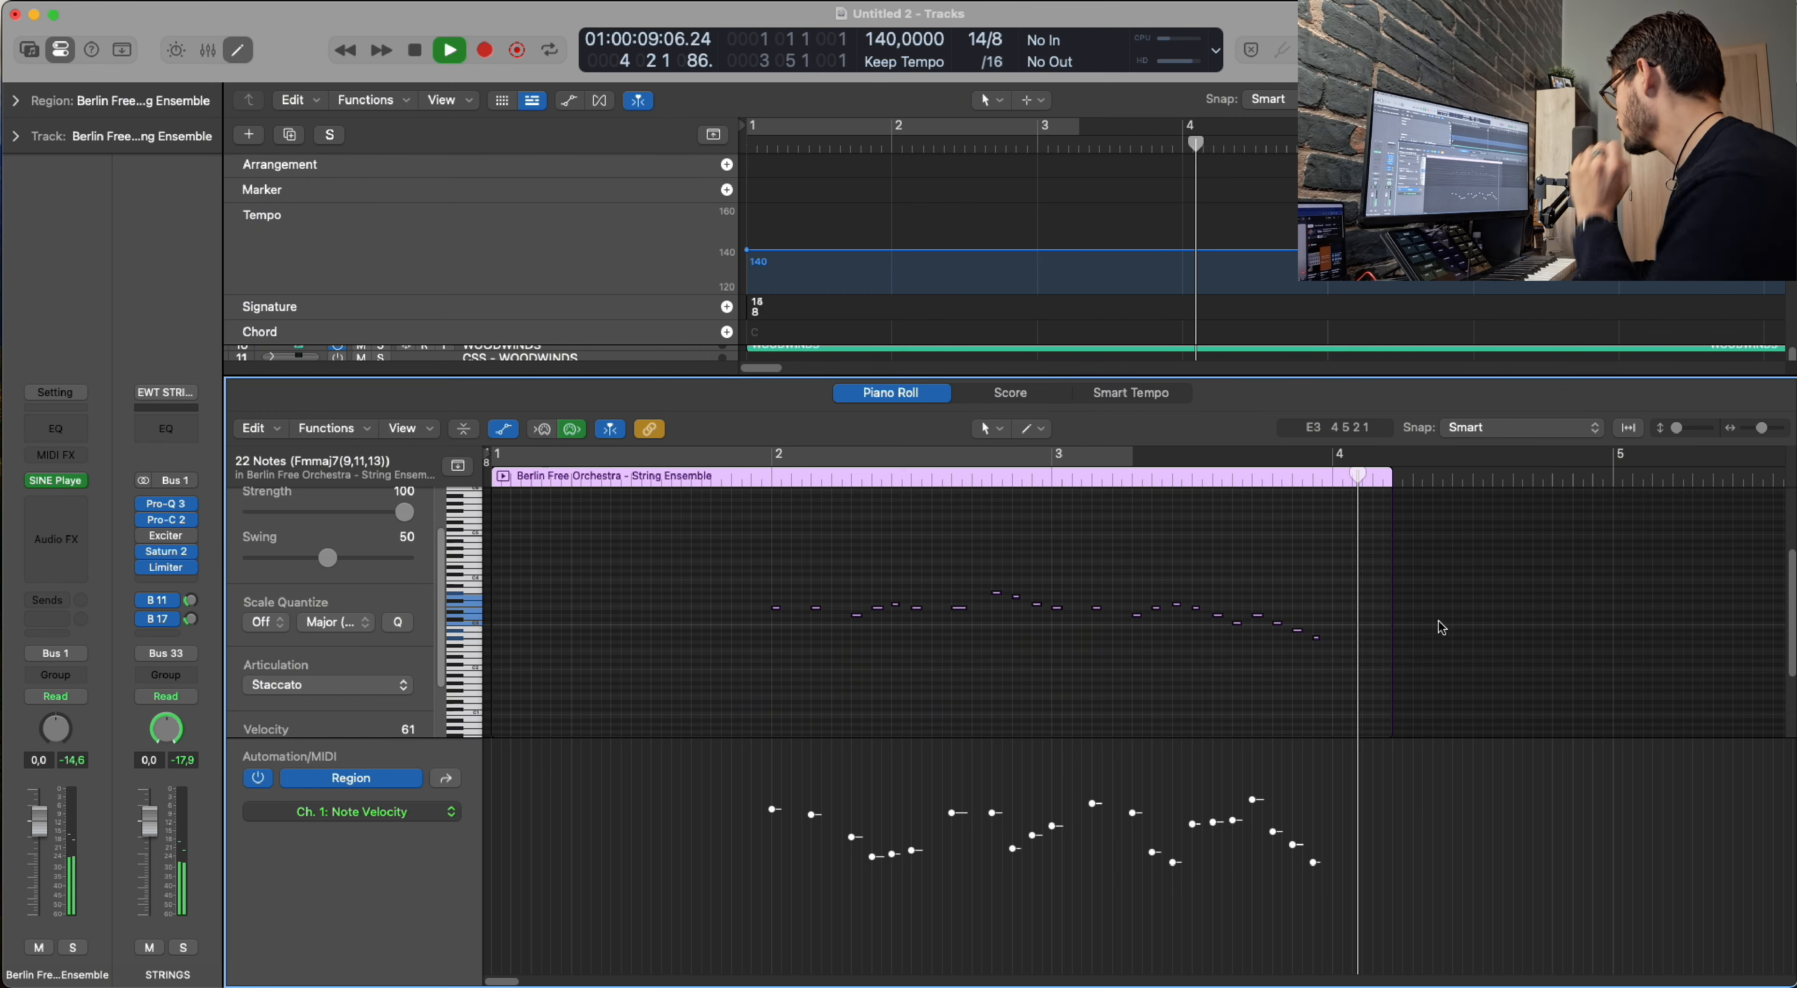
pyautogui.press('space')
pyautogui.click(851, 653)
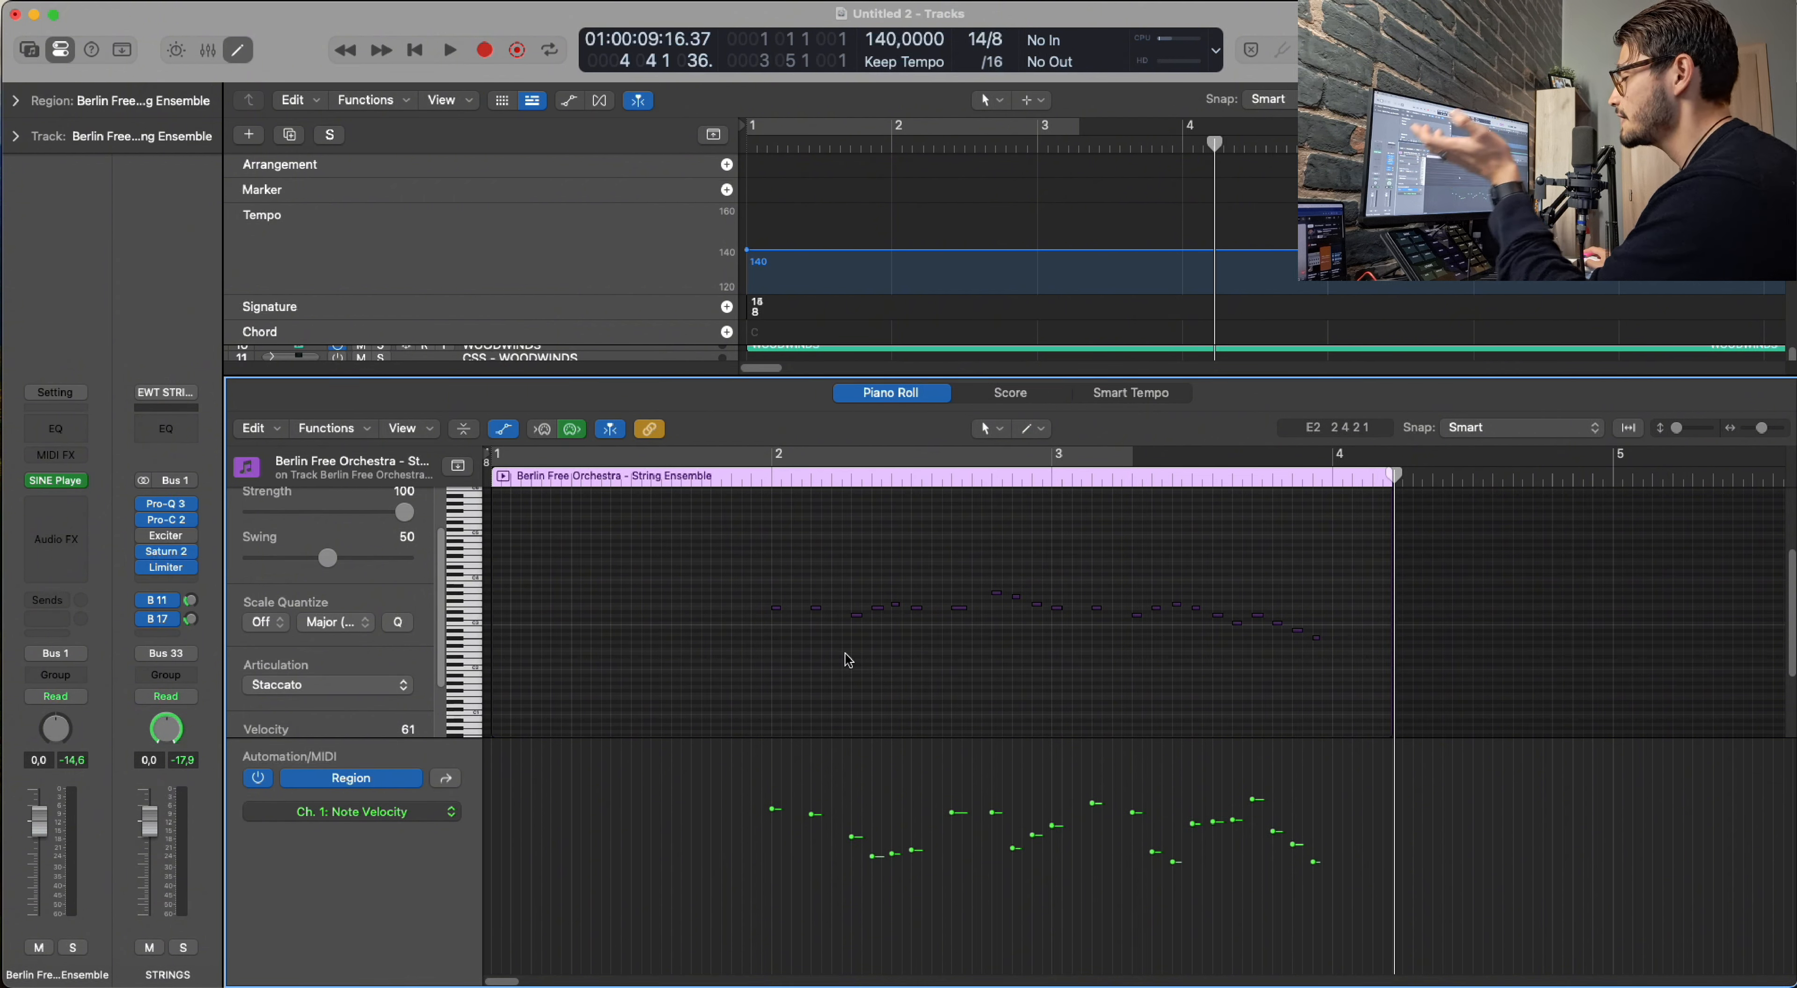
# Fine-tune the velocities of the first melody note and the notes near the end of bar 3 while checking playback from bar 2.
pyautogui.click(742, 477)
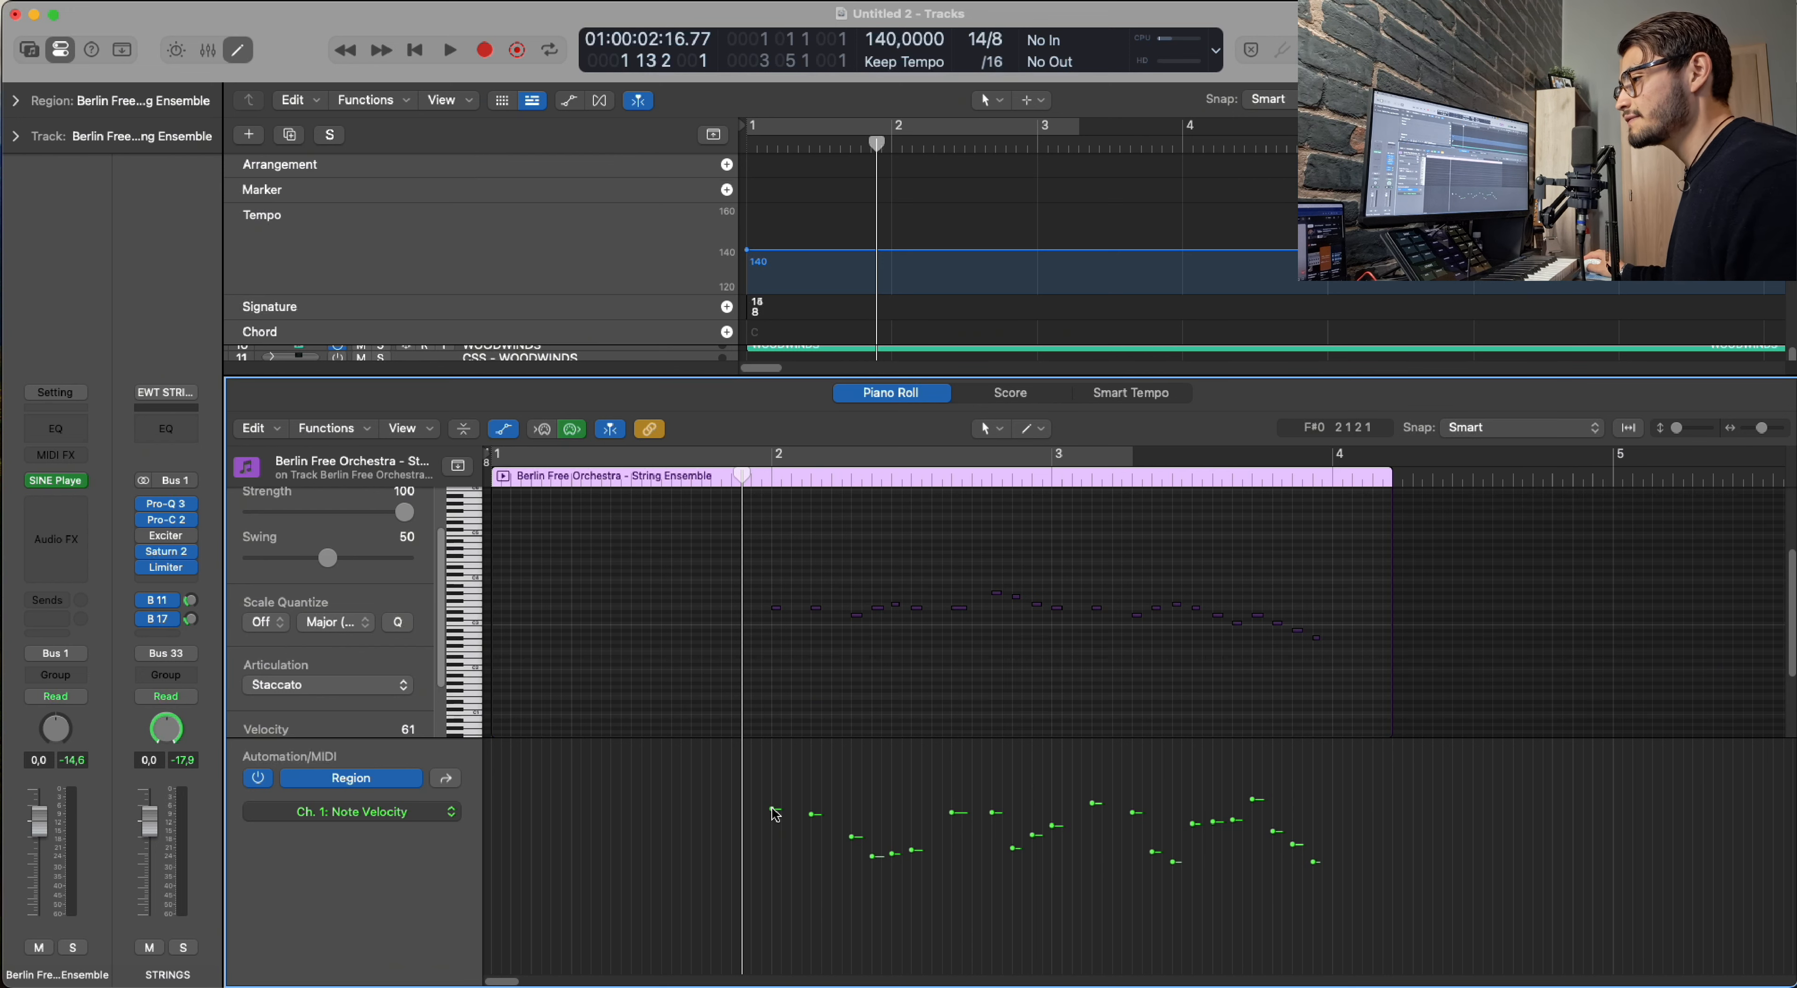
pyautogui.moveTo(774, 812)
pyautogui.mouseDown()
pyautogui.moveTo(773, 745)
pyautogui.moveTo(773, 805)
pyautogui.mouseUp()
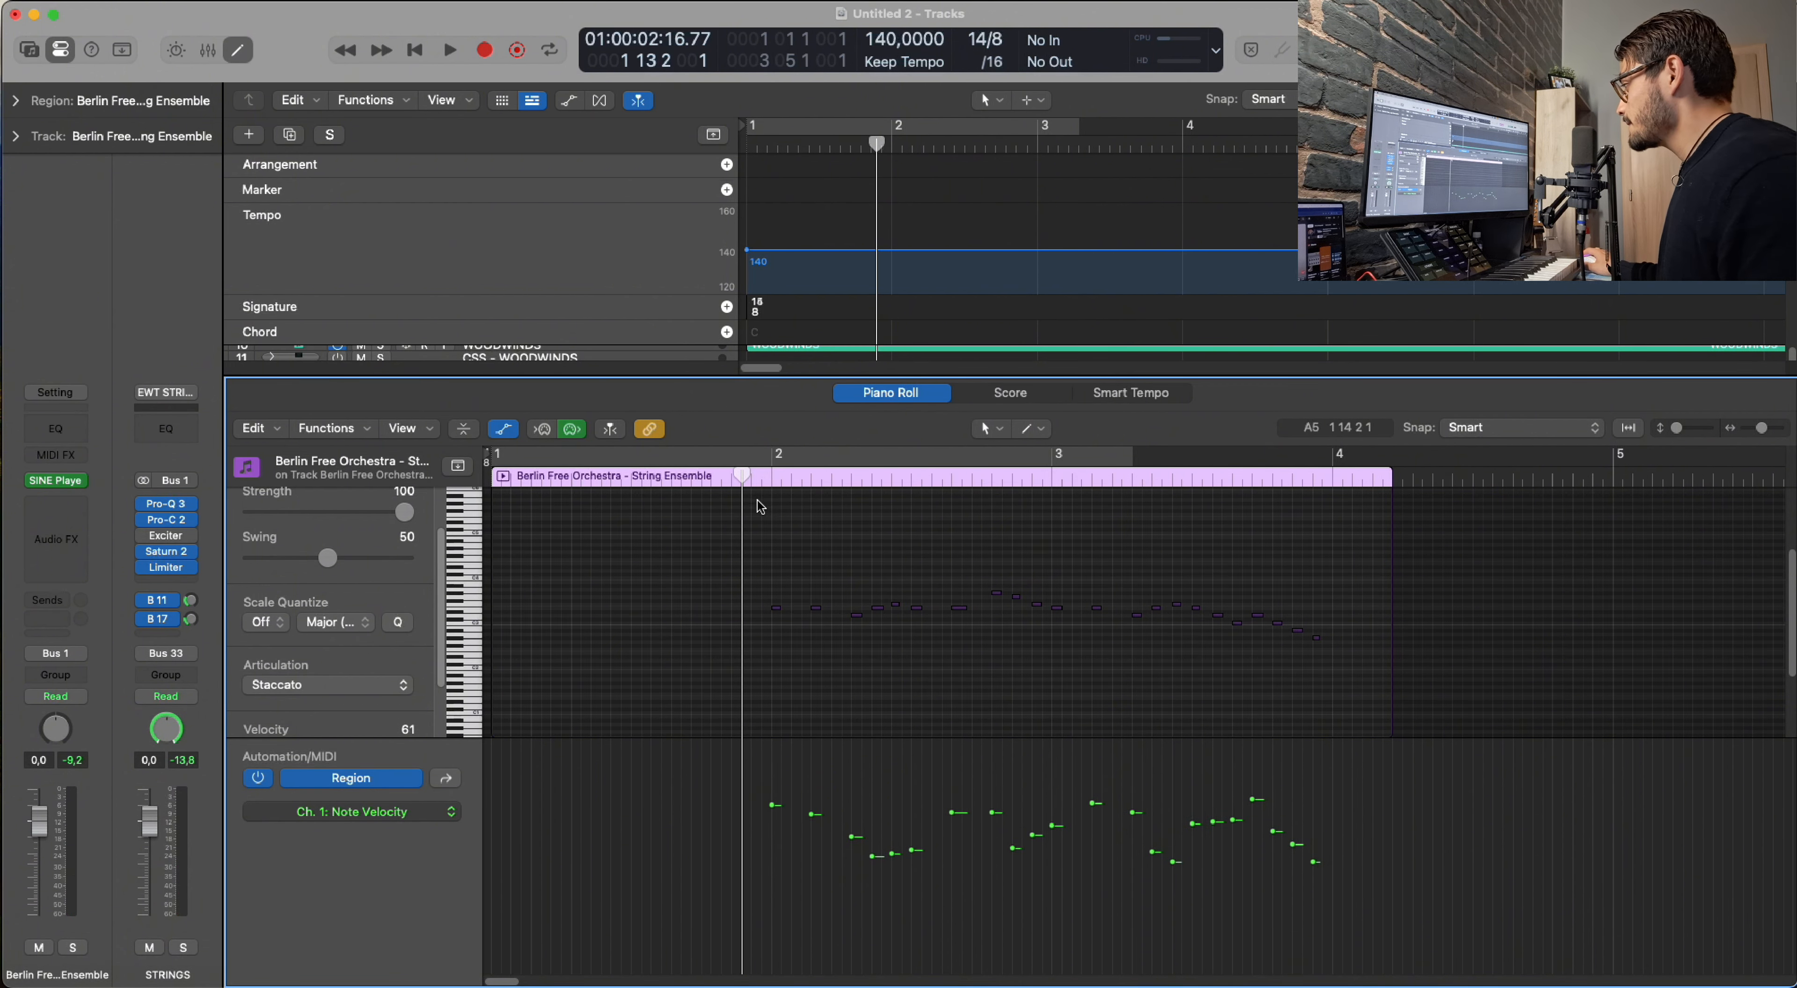
pyautogui.click(772, 481)
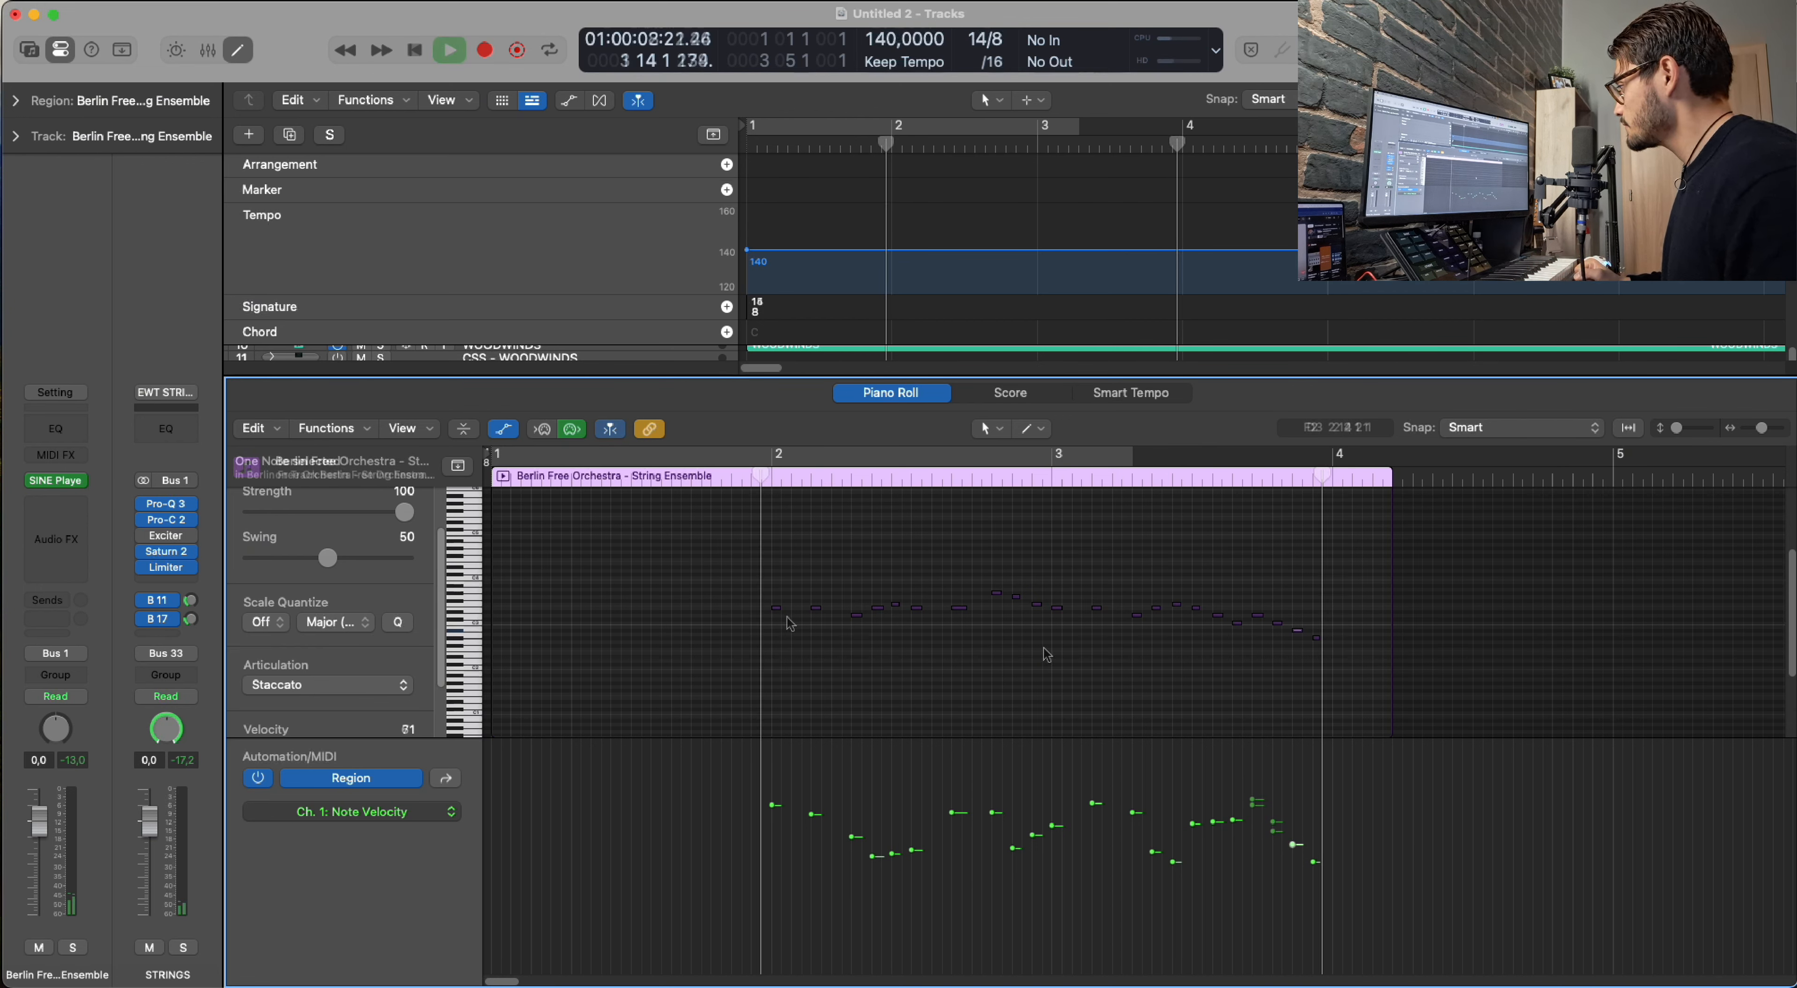
pyautogui.press('Left')
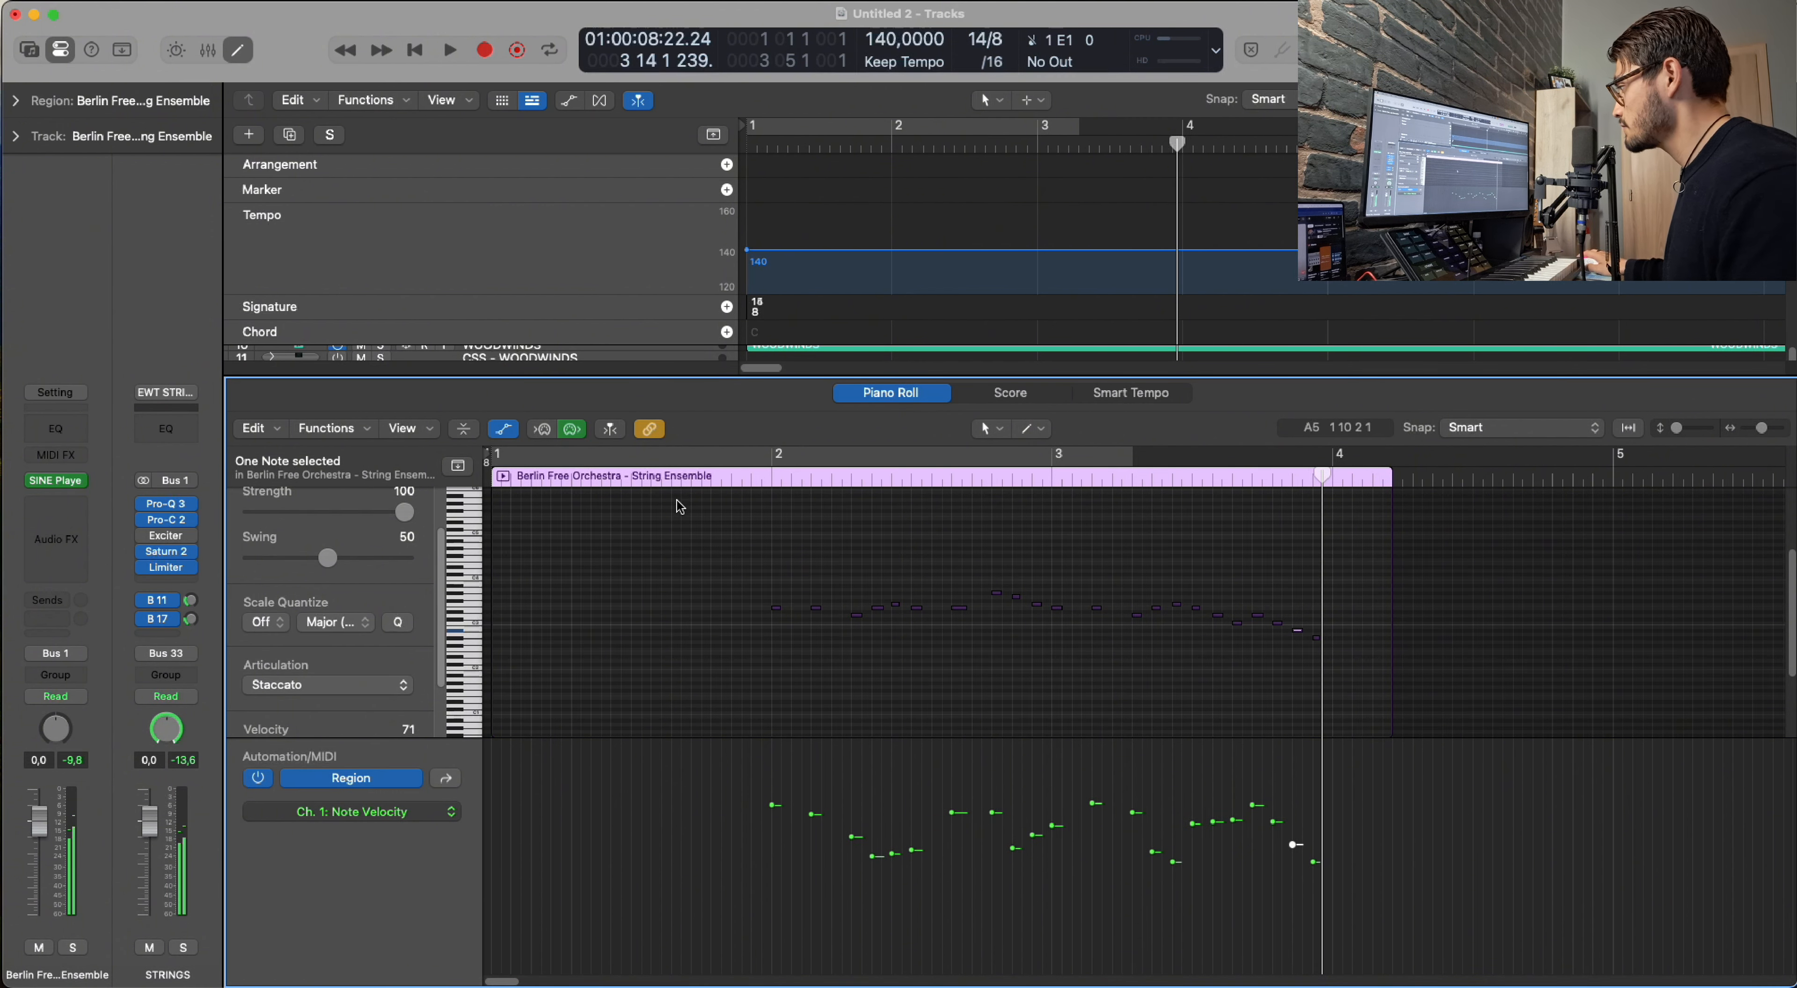
# Play the project from the start and capture a low bass line performance into the String Ensemble region.
pyautogui.press('Return')
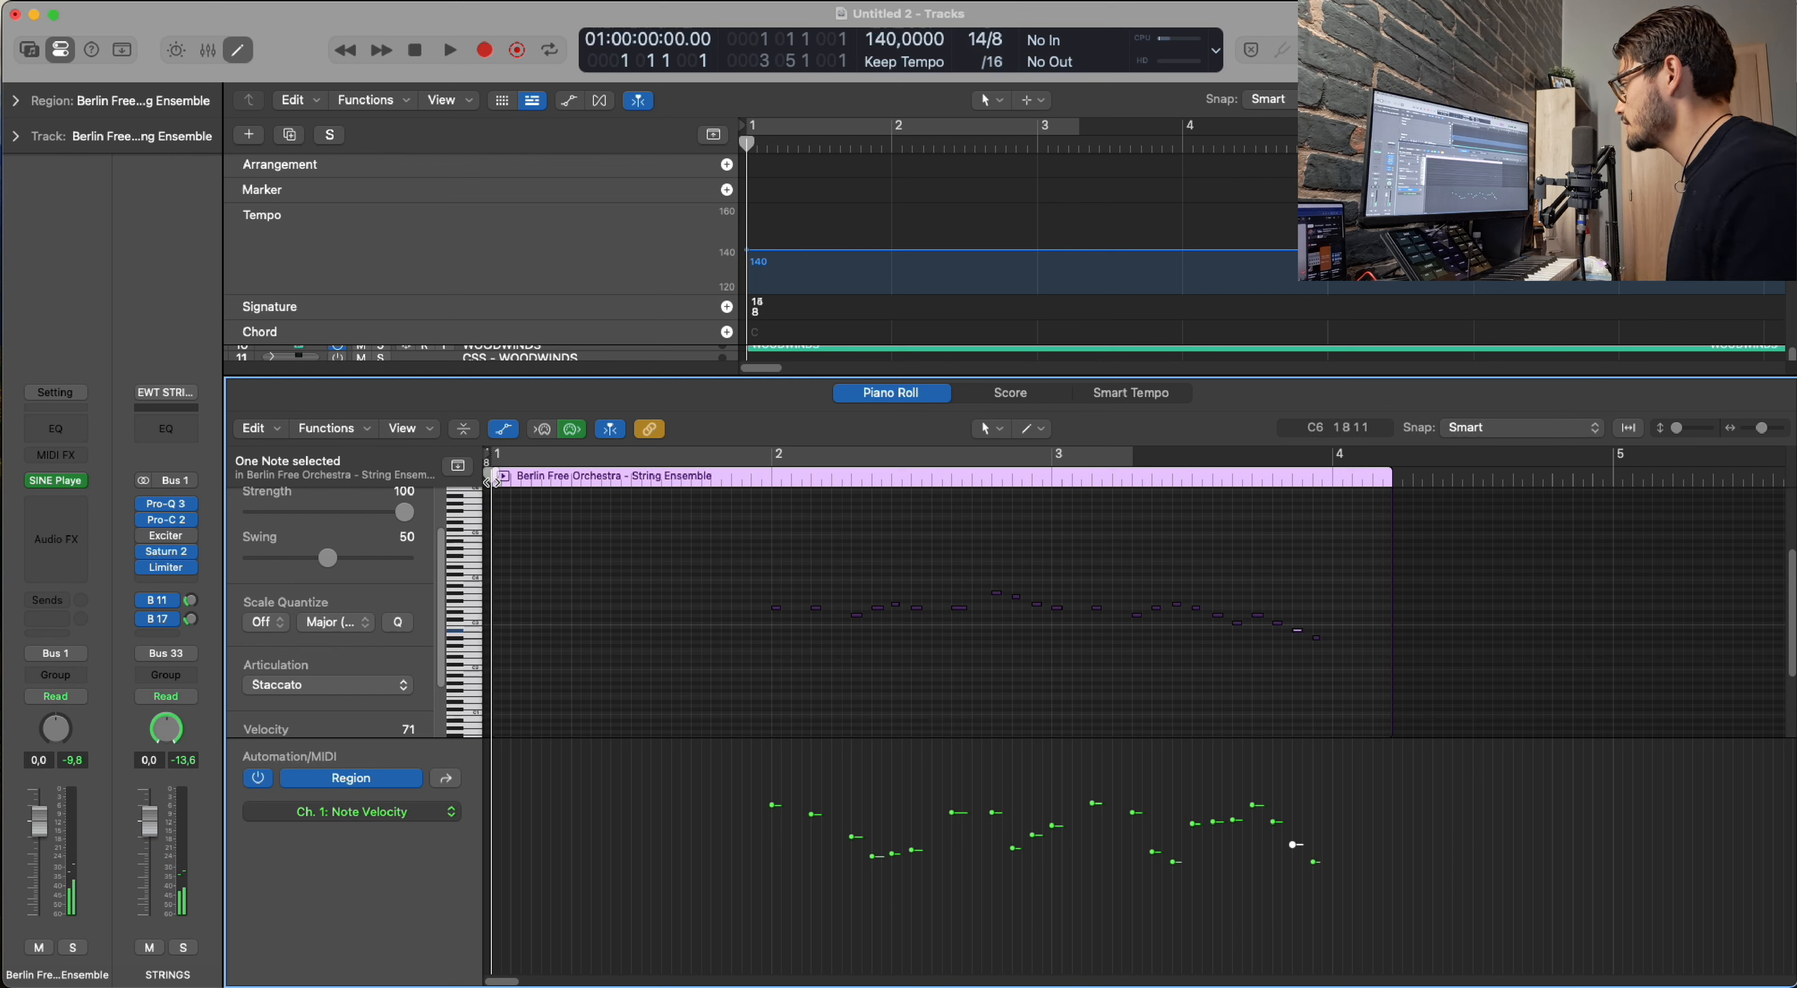
pyautogui.press('space')
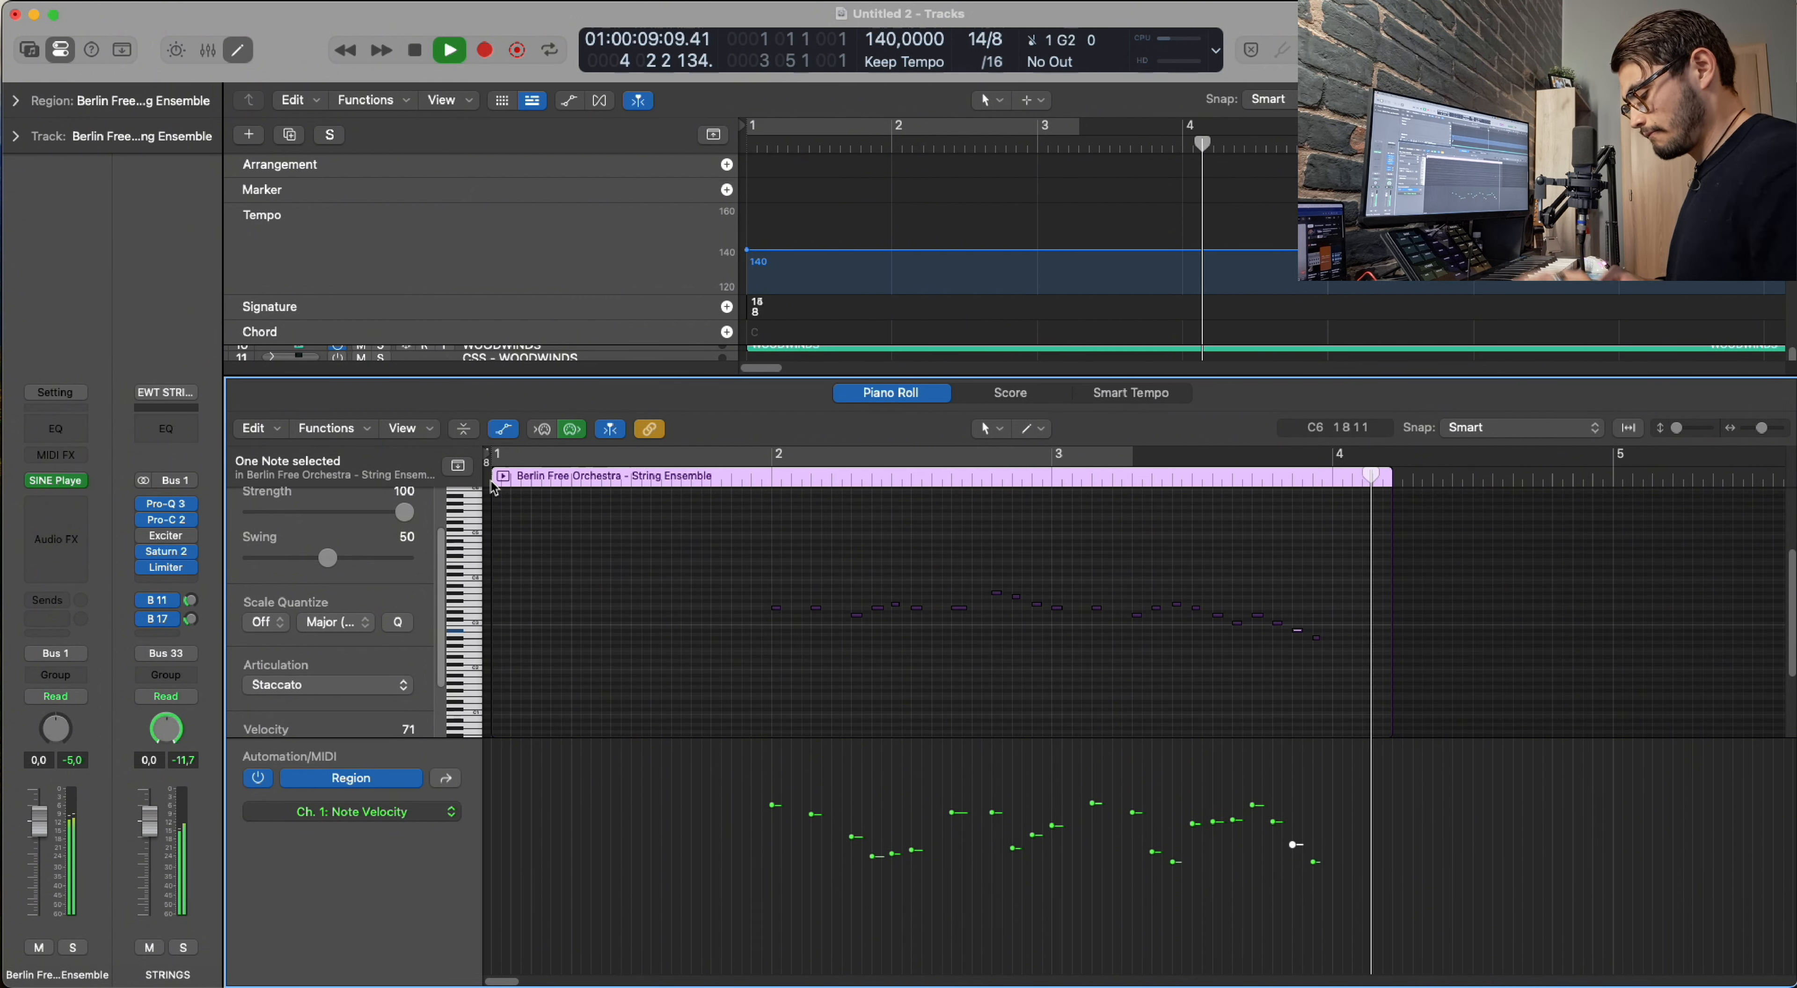
pyautogui.press('space')
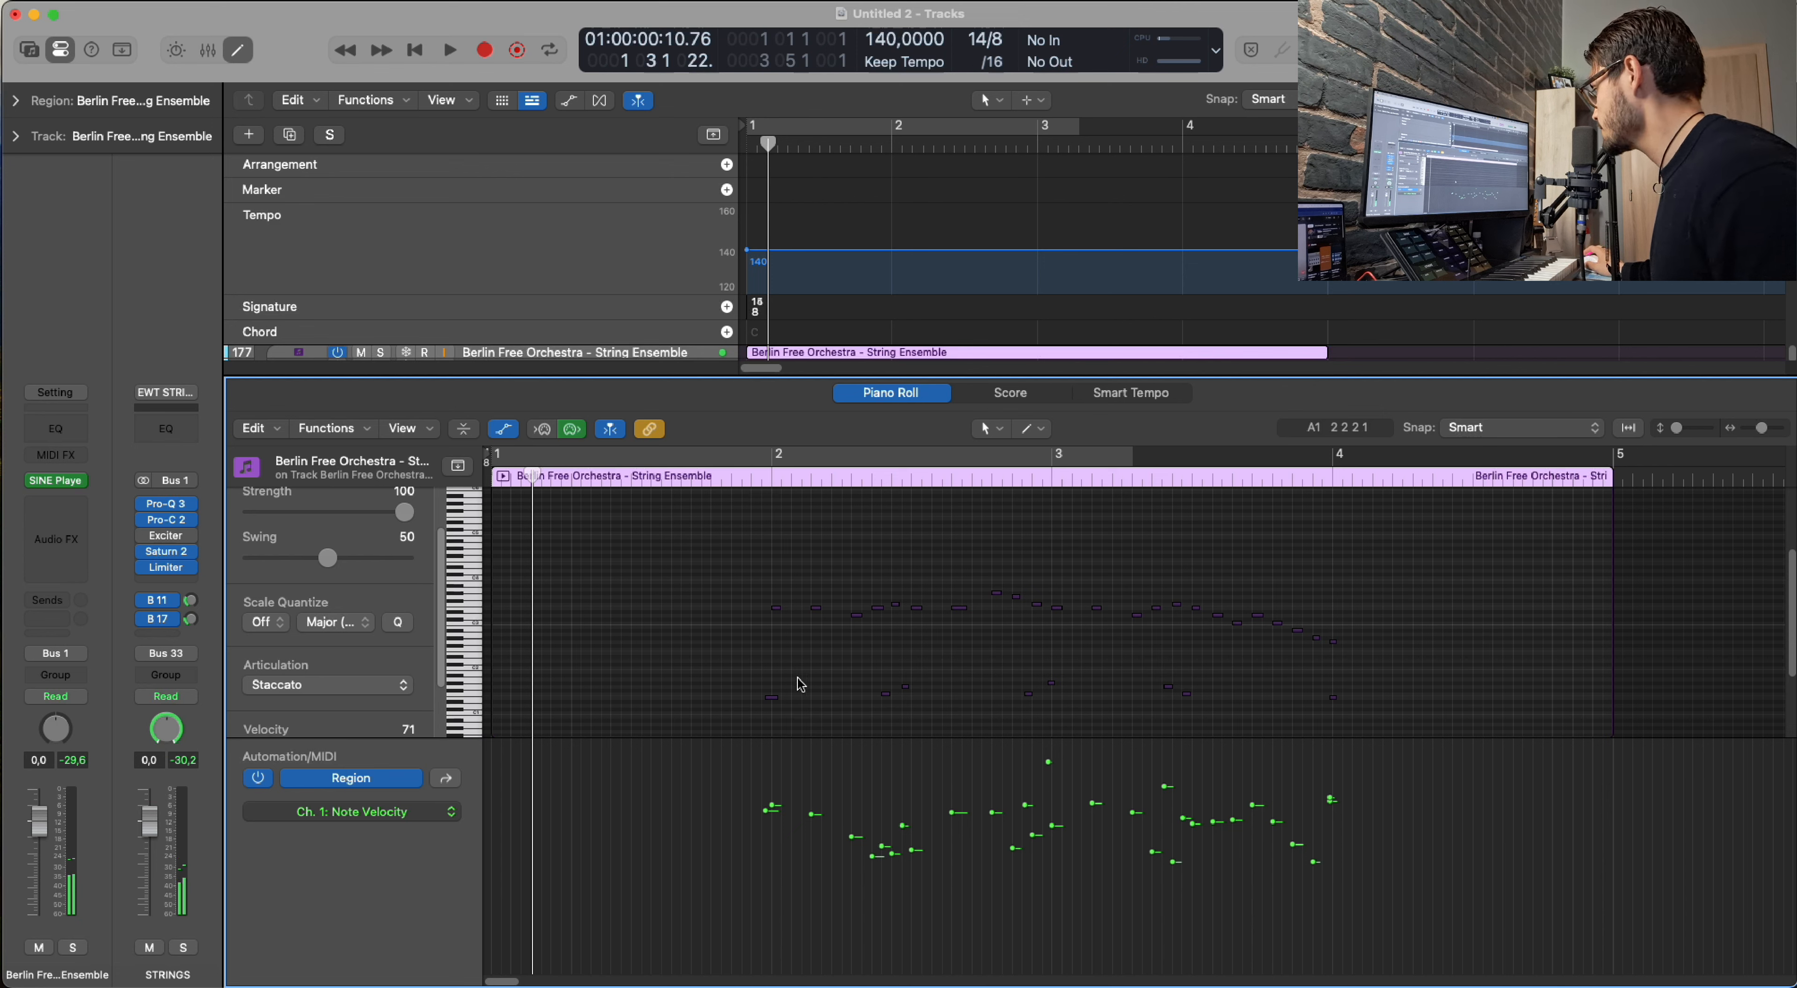
# Quantize the eight low bass notes in the String Ensemble region and play back the result.
pyautogui.moveTo(786, 654); pyautogui.dragTo(1381, 740)
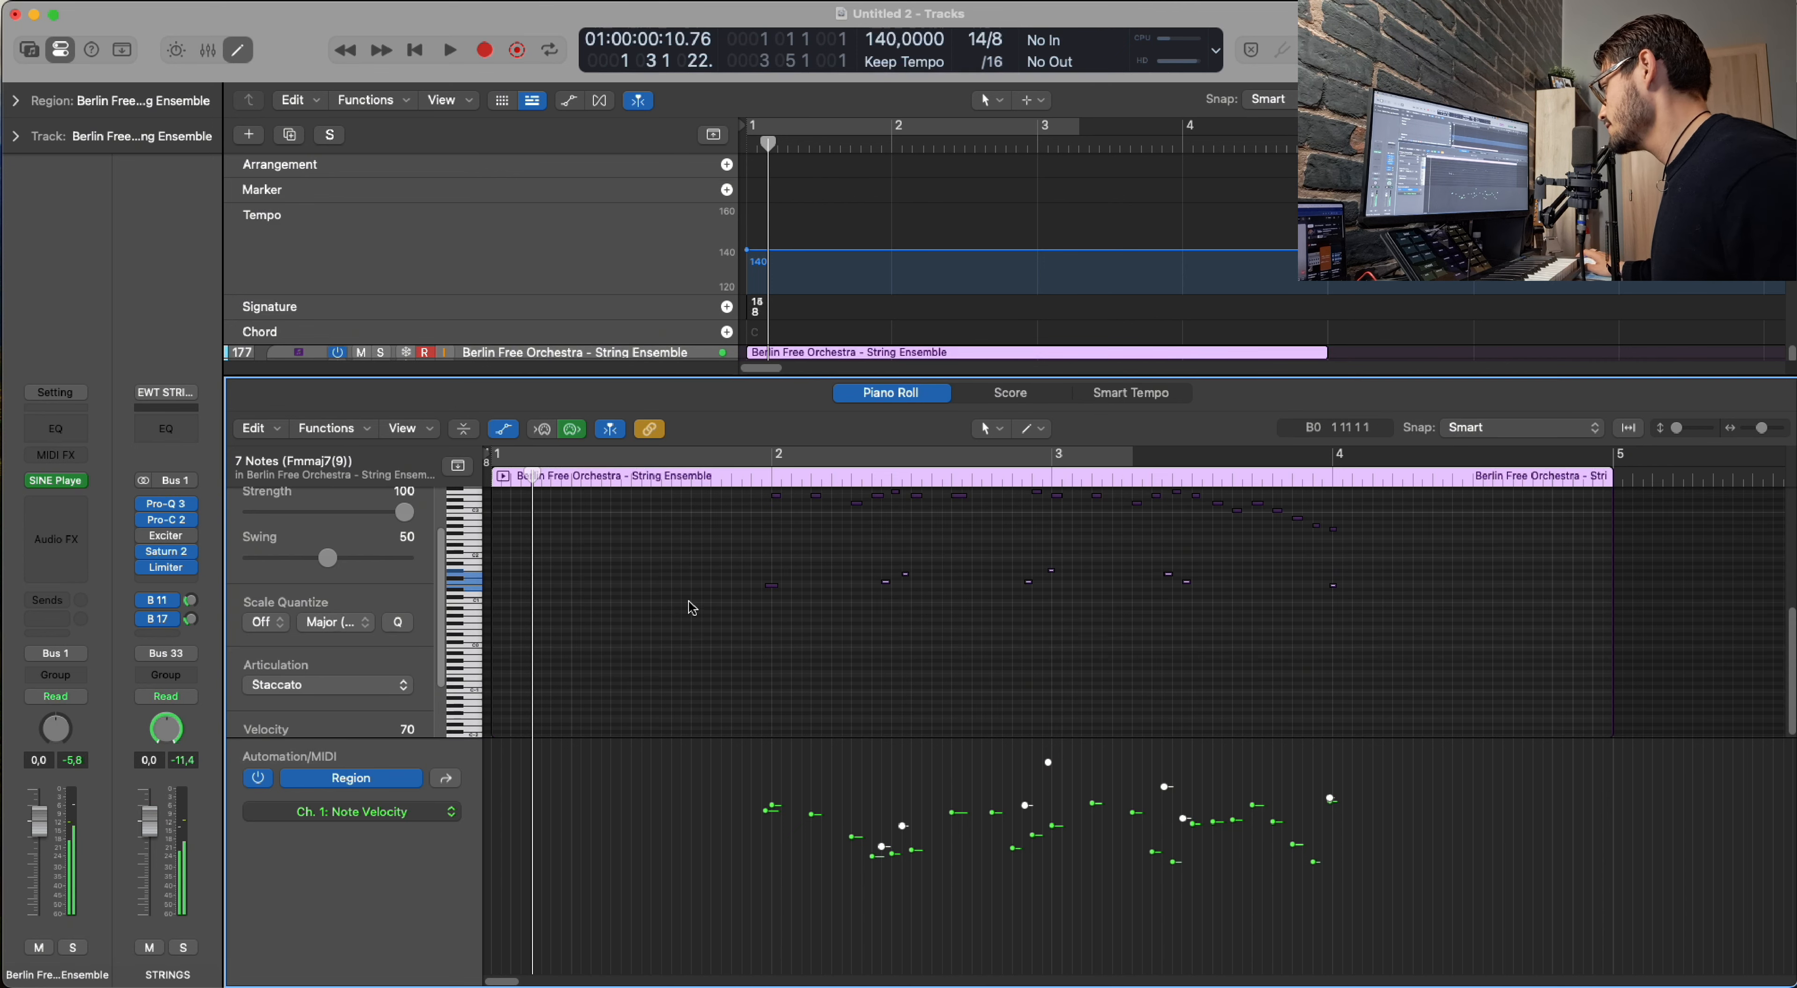
pyautogui.keyDown('shift'); pyautogui.click(773, 584); pyautogui.keyUp('shift')
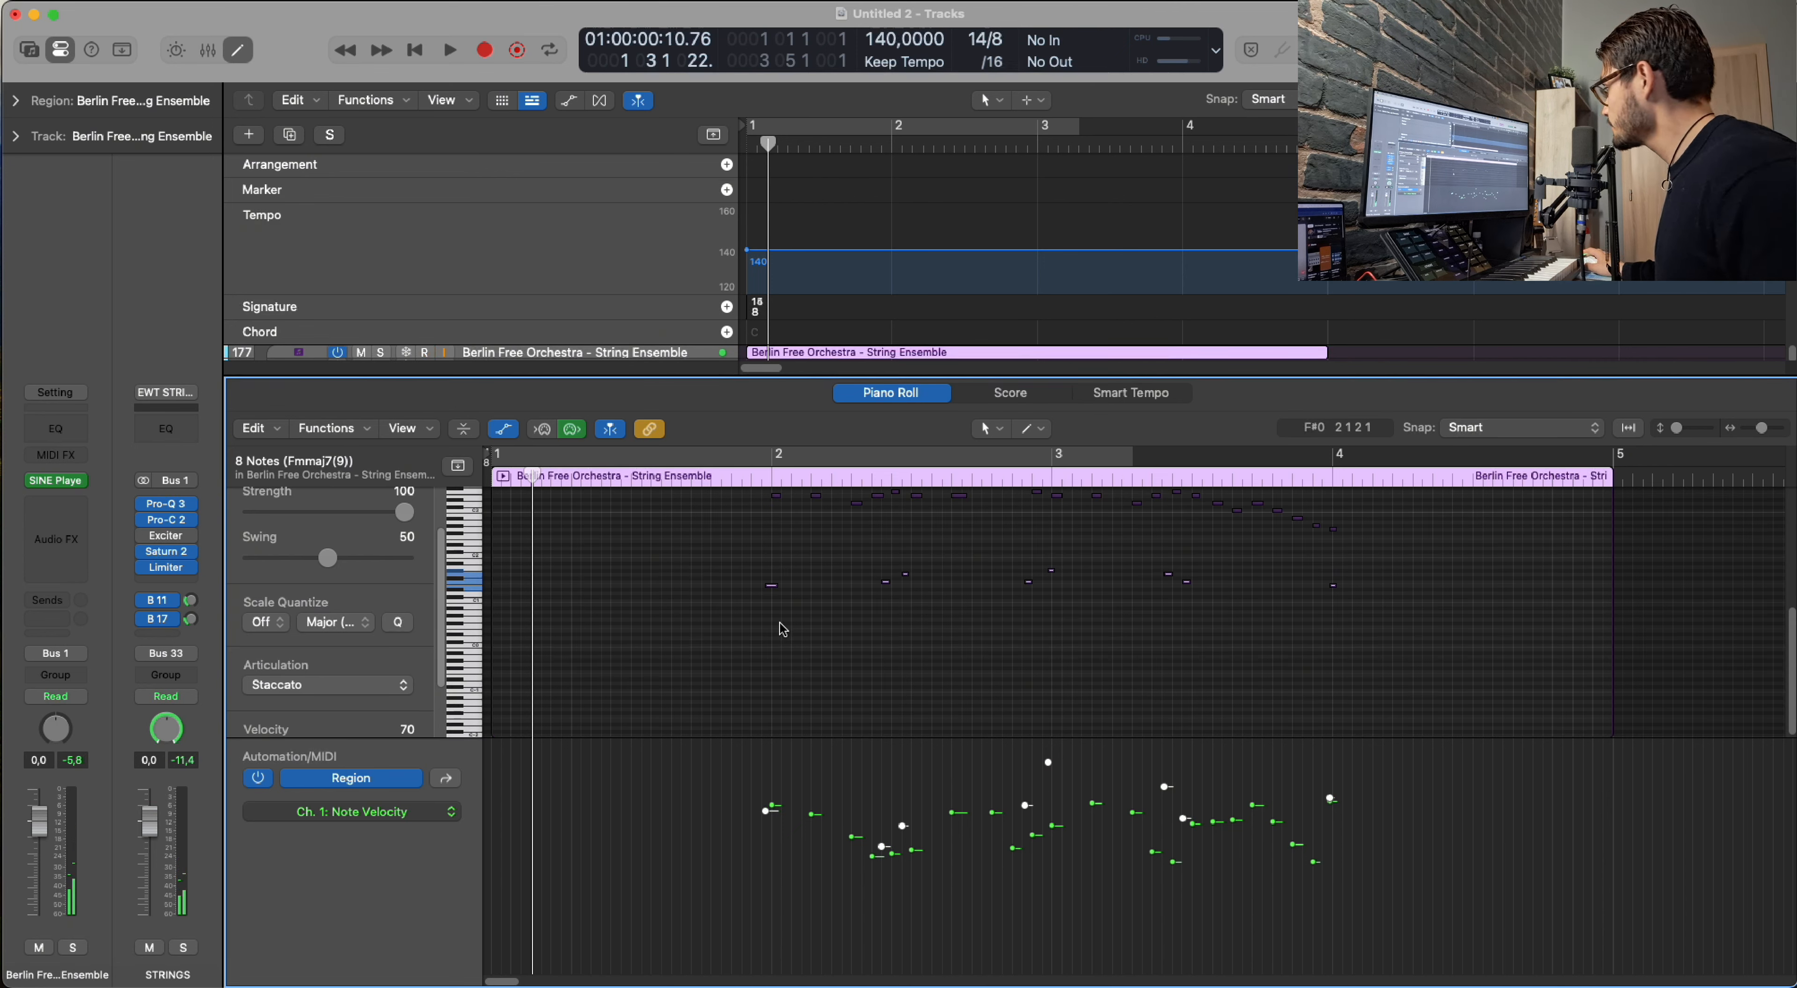
pyautogui.press('q')
pyautogui.press('space')
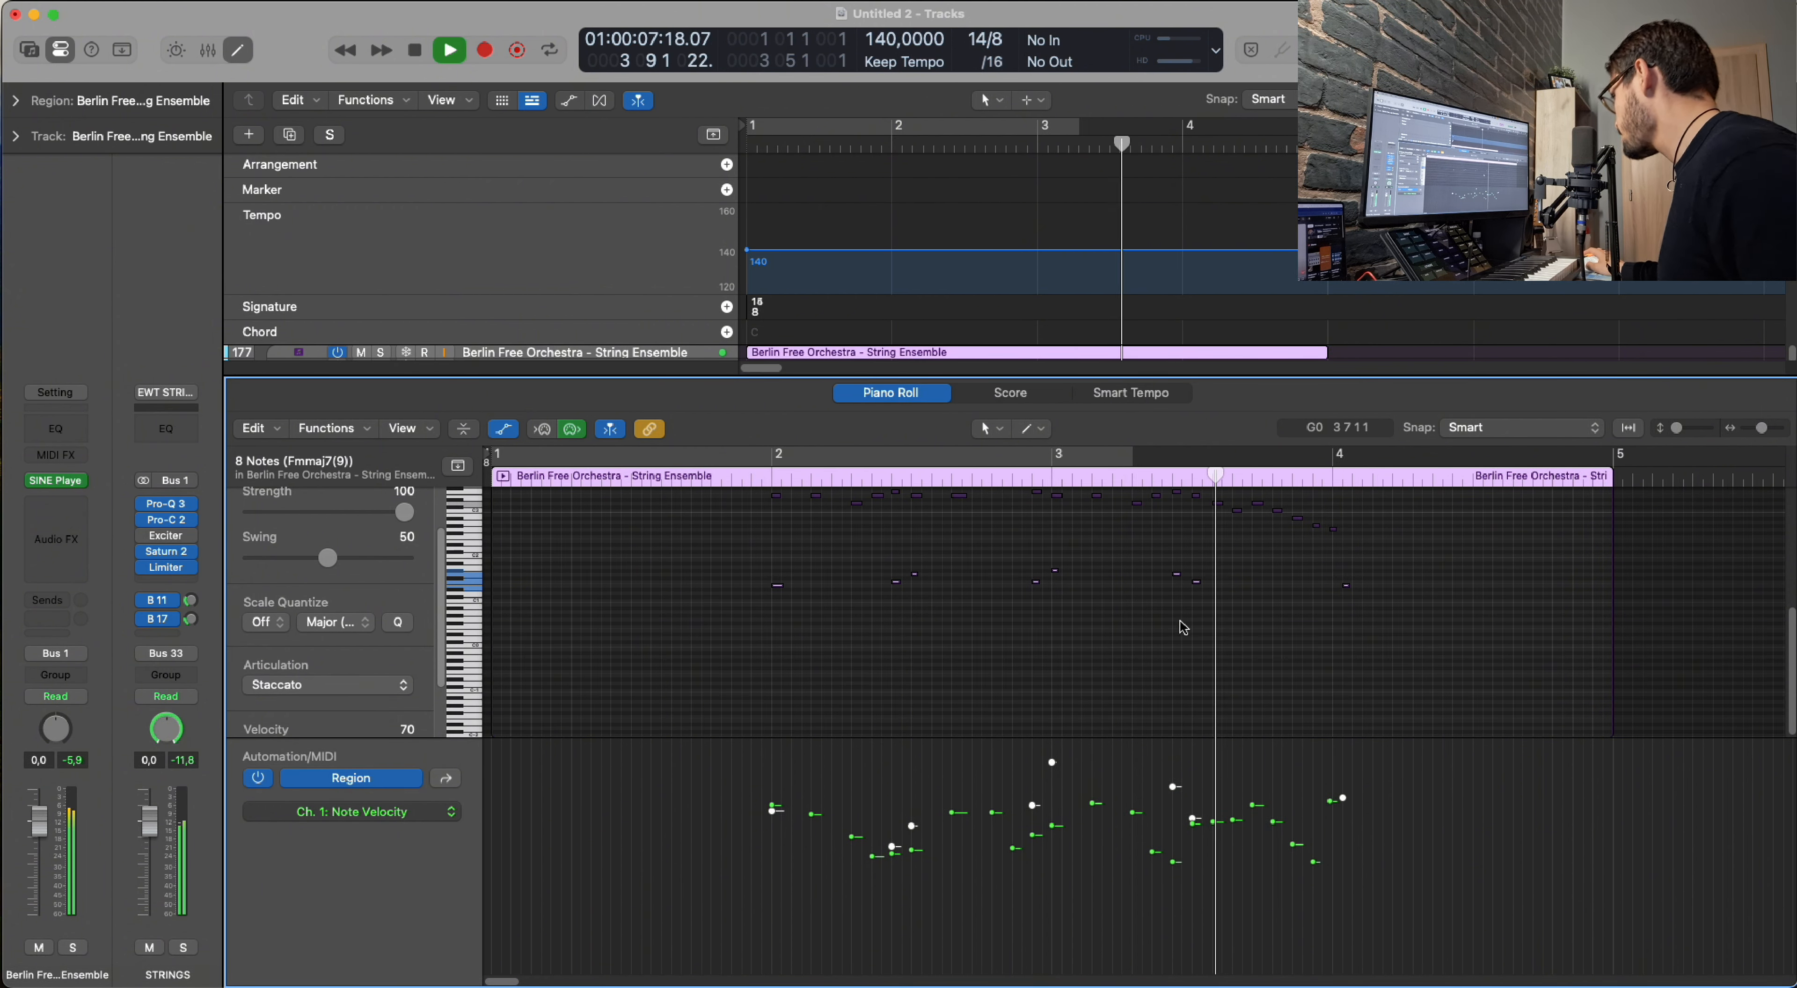
# Stop playback and shift the final bass note earlier onto the first beat of bar 4.
pyautogui.press('space')
pyautogui.click(1345, 585)
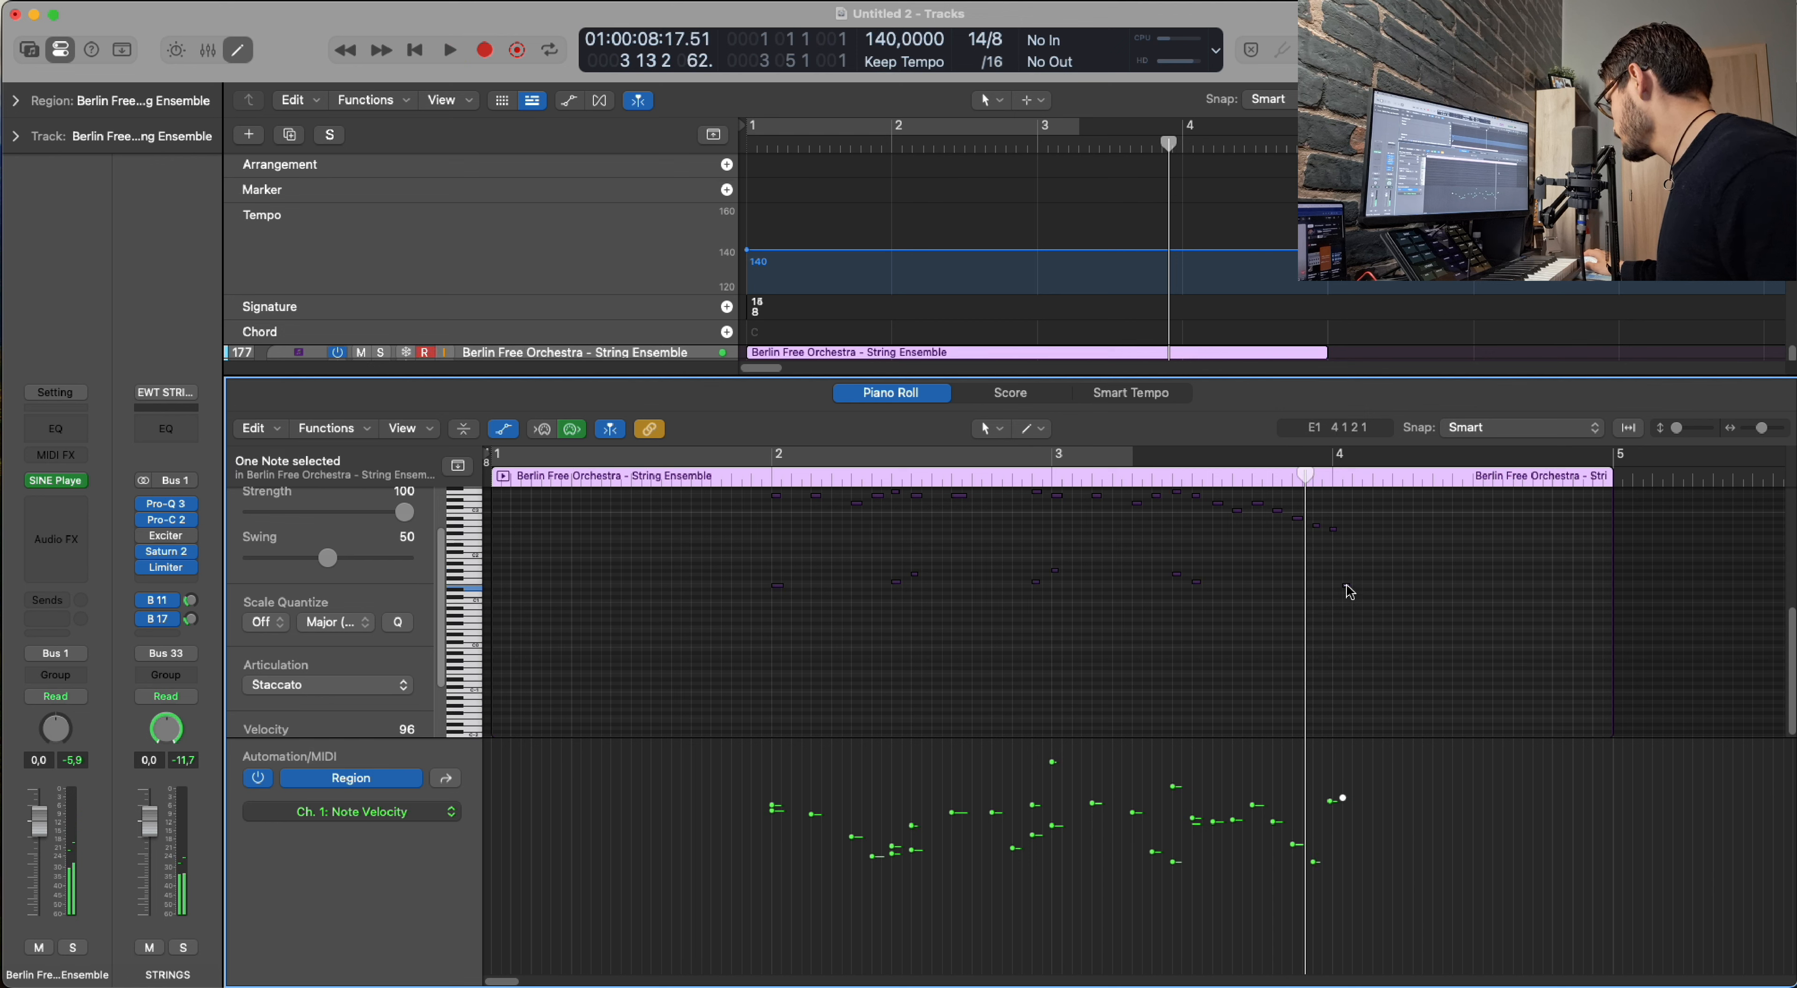
pyautogui.moveTo(1349, 591); pyautogui.dragTo(1333, 595)
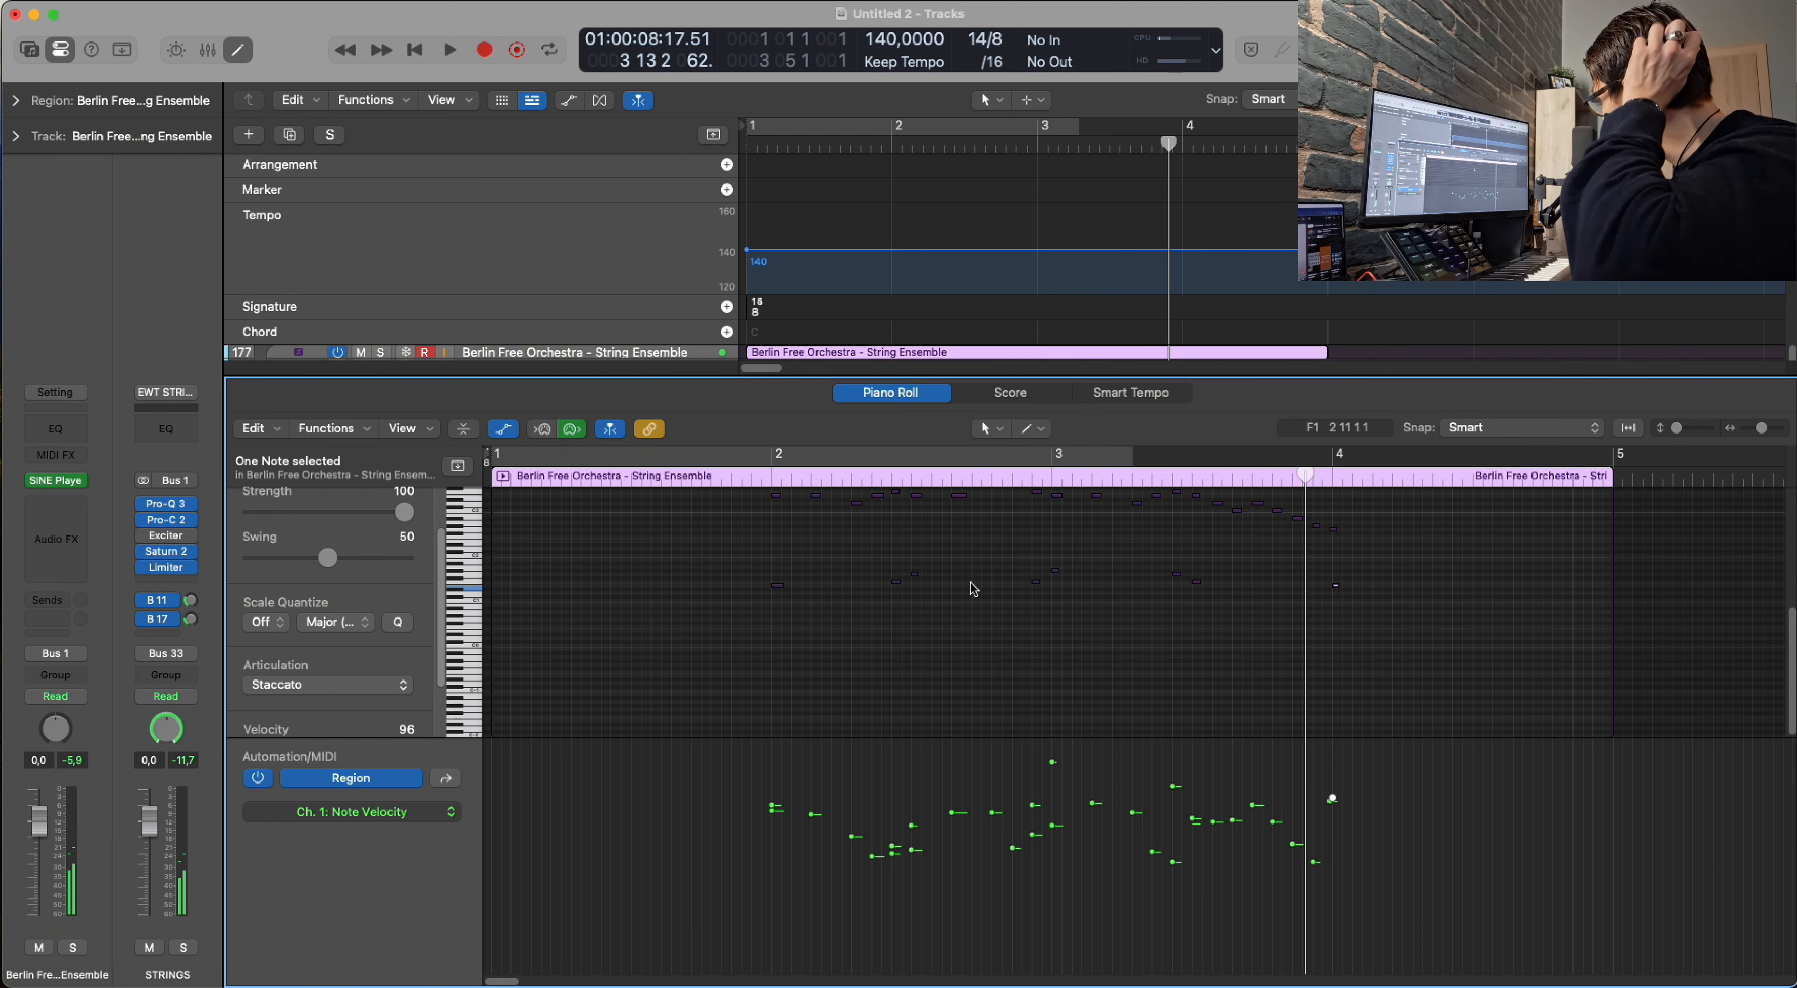
# Raise the velocities of the two bass notes in the middle of bar 2, the first to 93, and play back the line.
pyautogui.moveTo(915, 558); pyautogui.dragTo(861, 628)
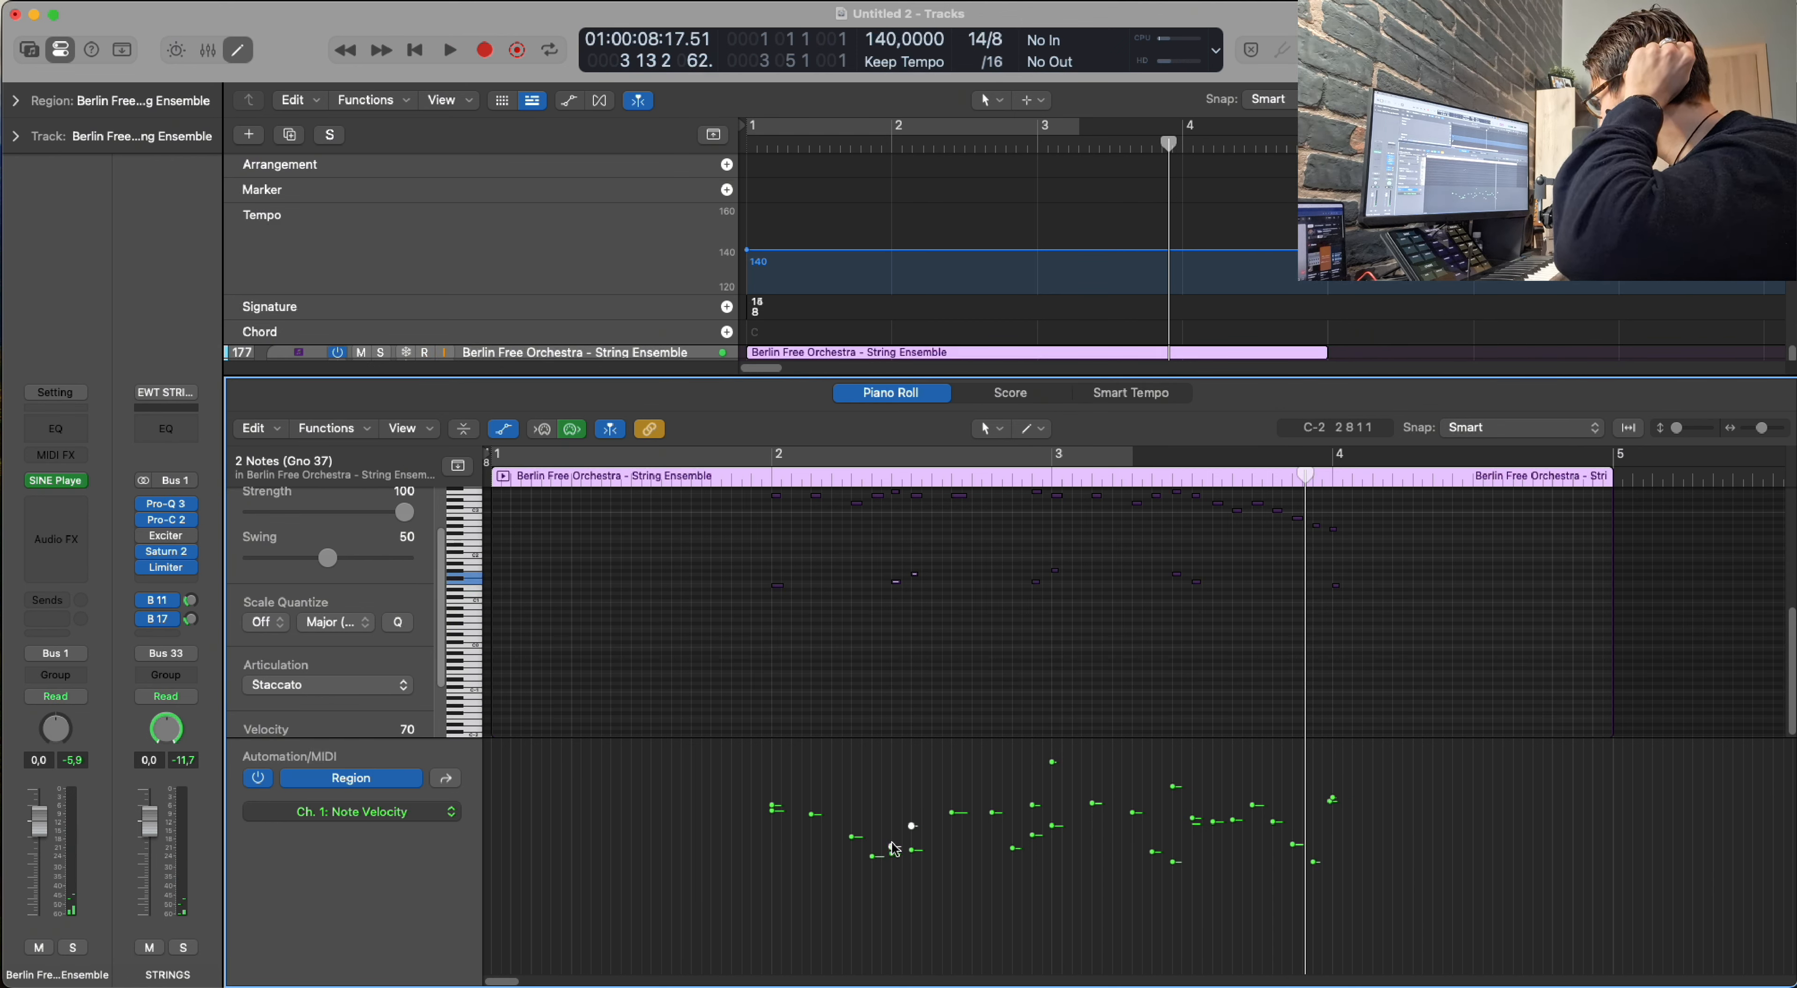
pyautogui.moveTo(894, 849); pyautogui.dragTo(898, 802)
pyautogui.scroll(3, 745, 518)
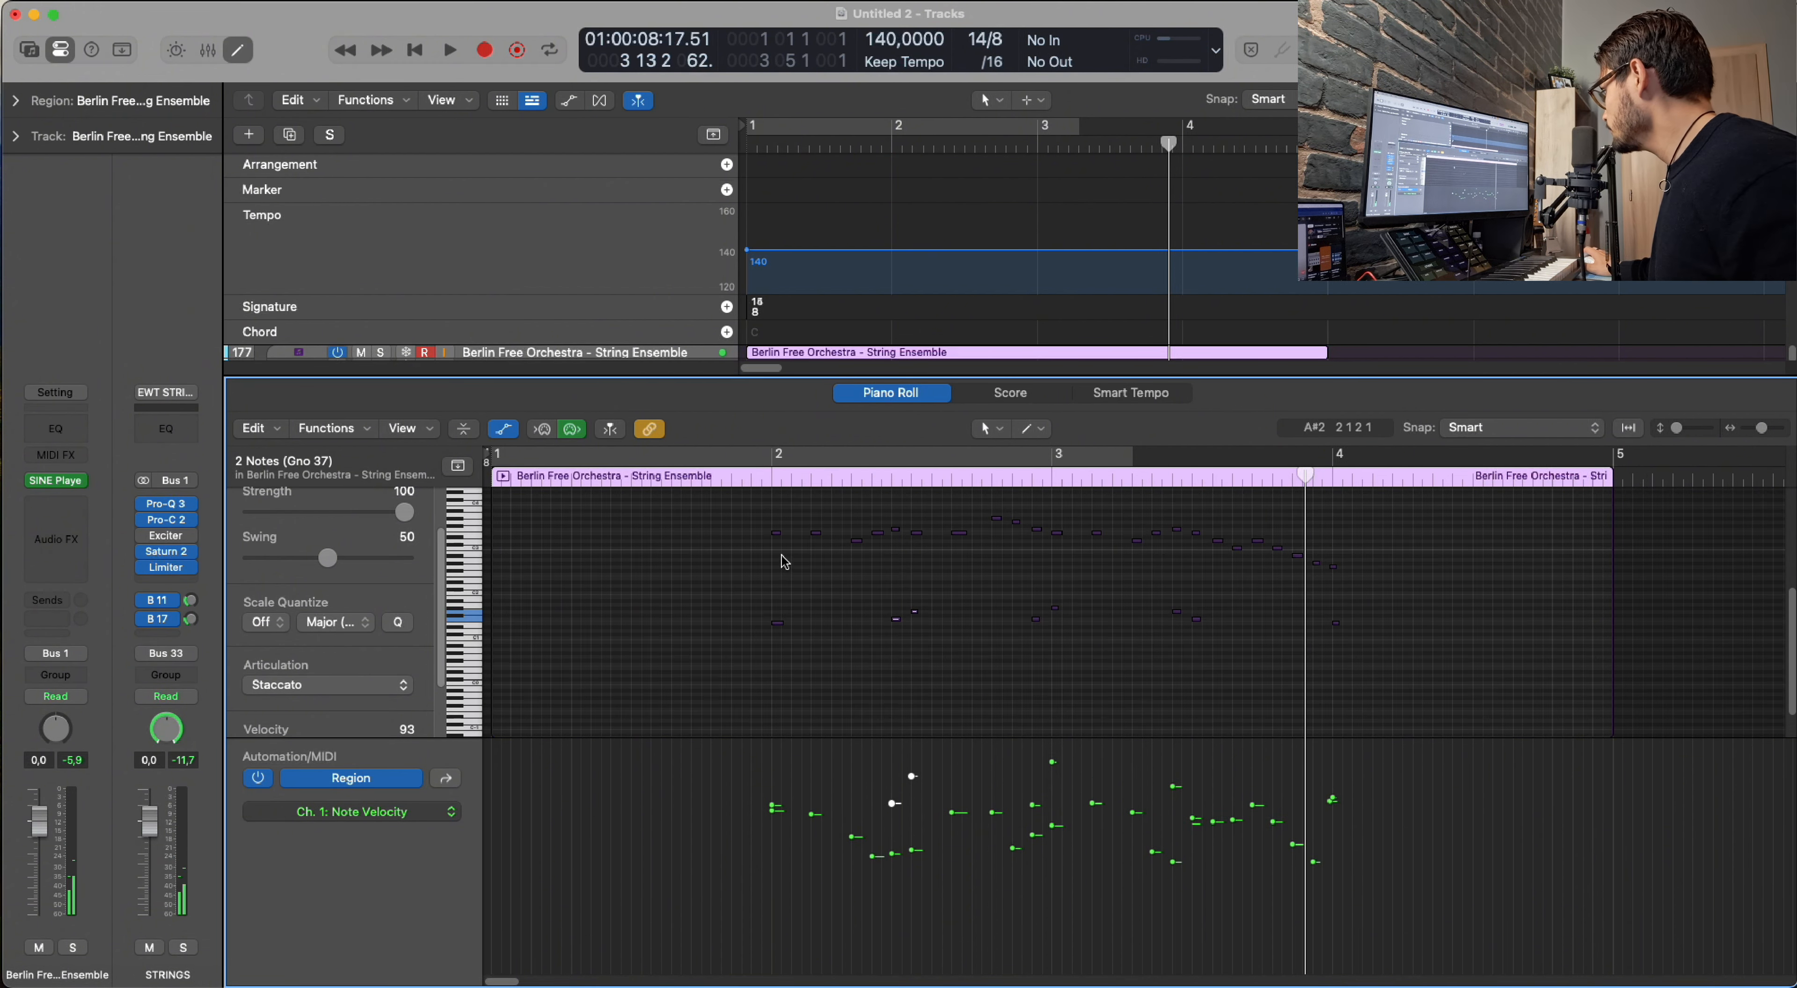
pyautogui.click(738, 480)
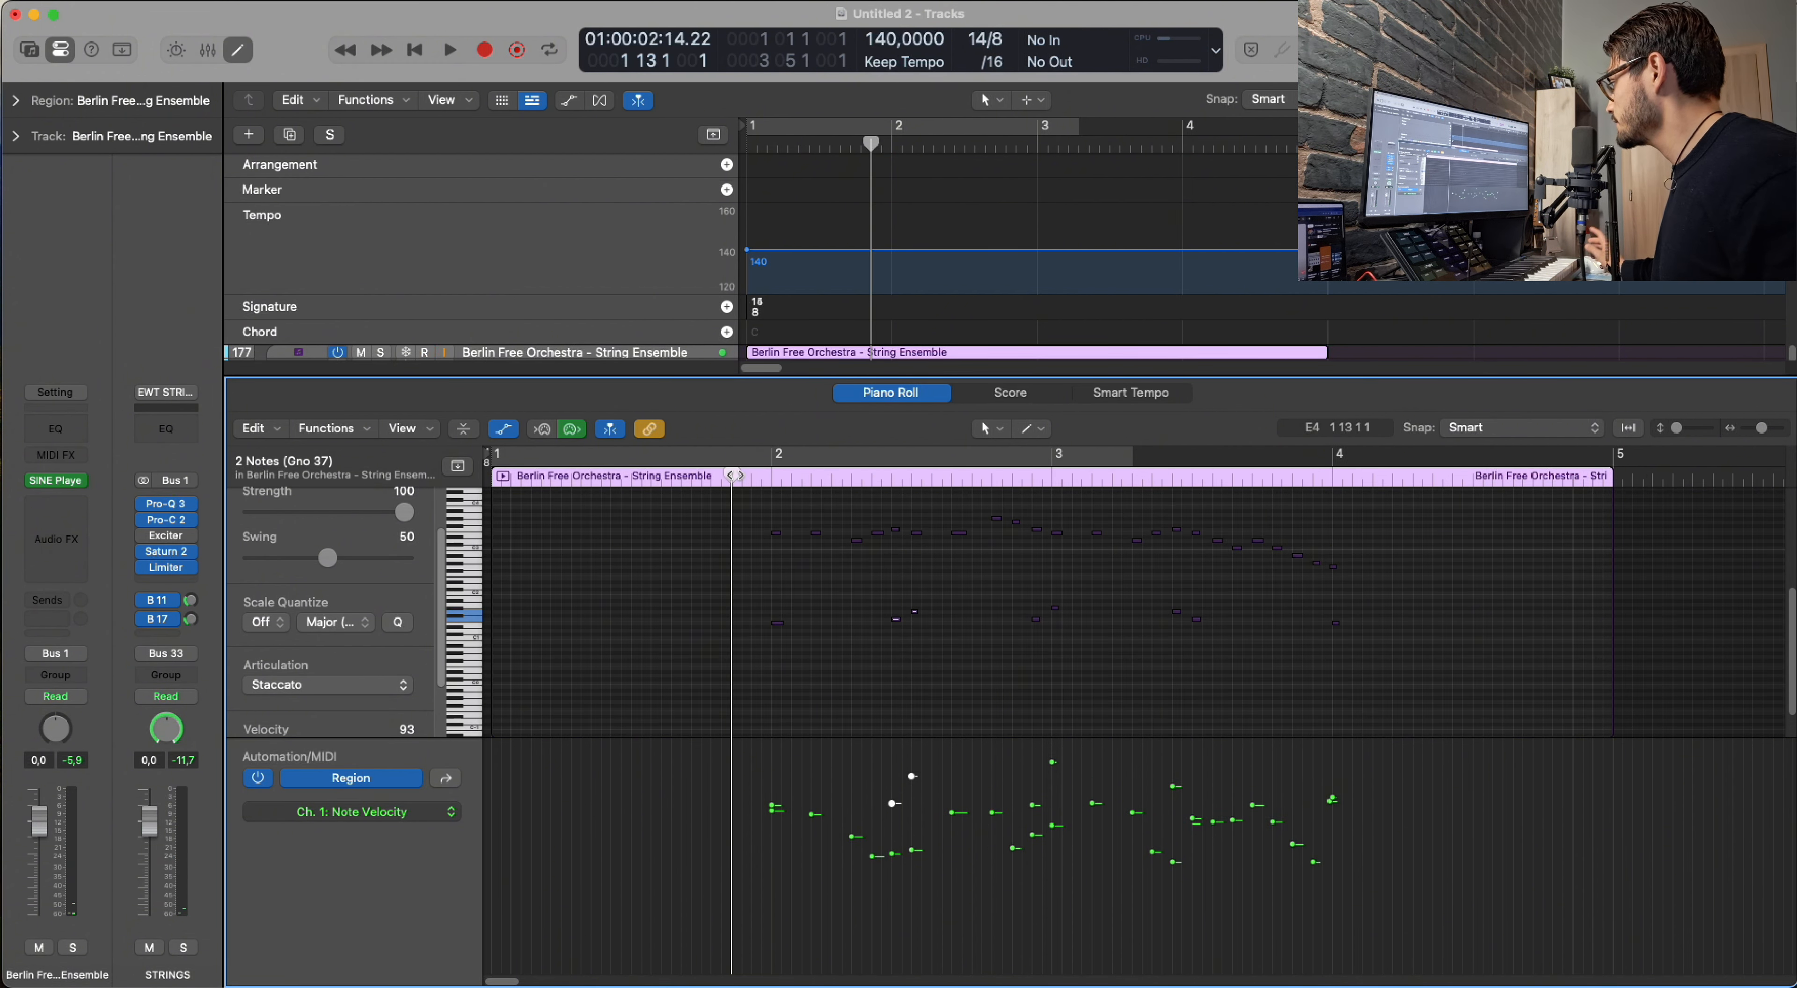
pyautogui.press('space')
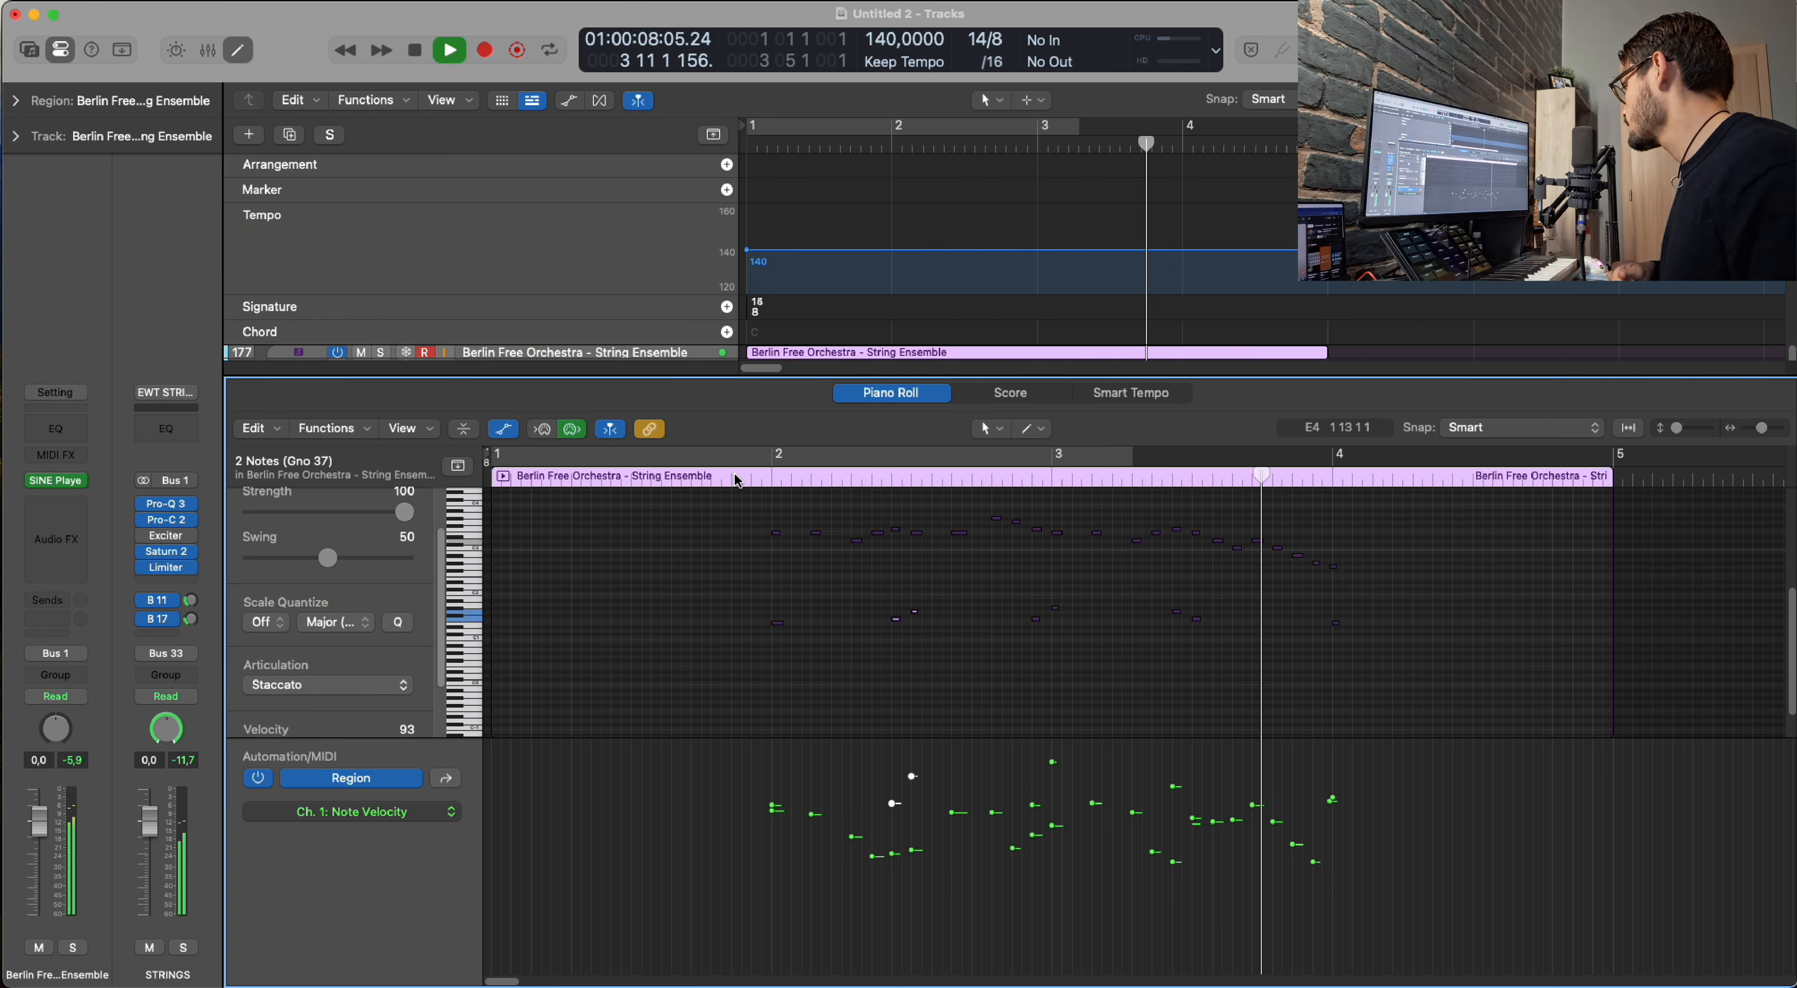
pyautogui.press('space')
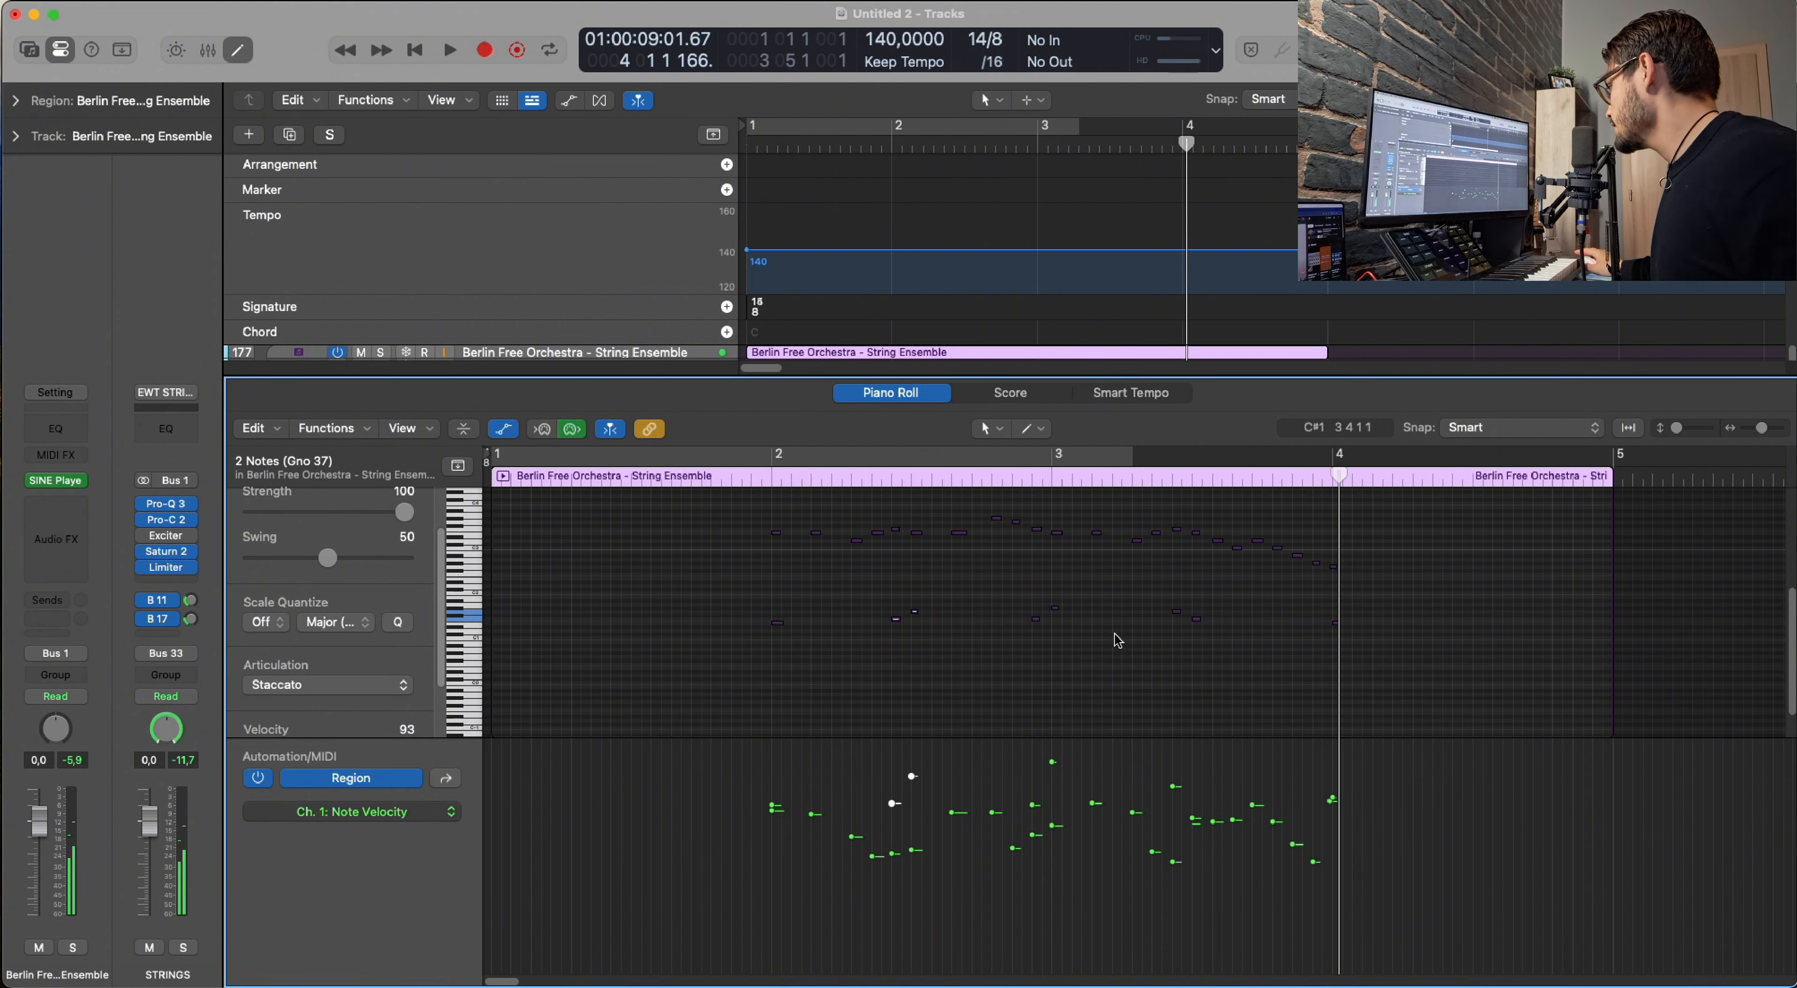
# Duplicate the melody notes to start at bar 4 and copy the six middle bass notes two bars further on.
pyautogui.moveTo(716, 509); pyautogui.dragTo(1175, 594)
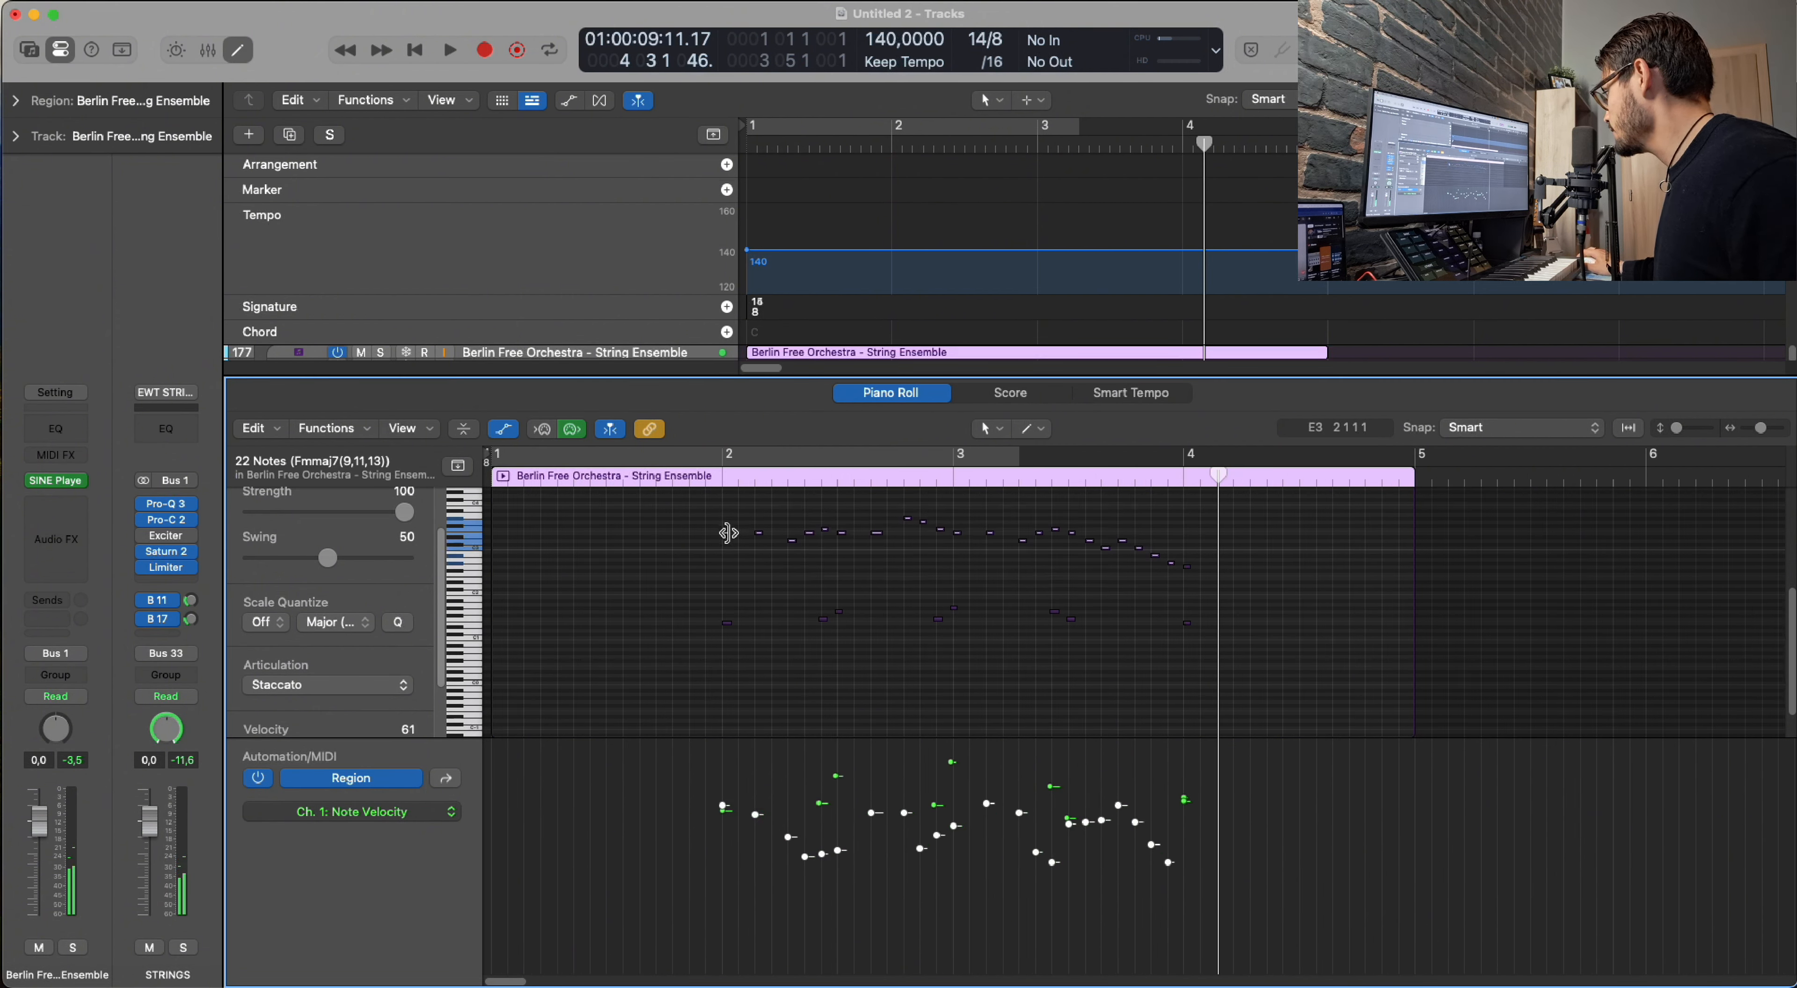
pyautogui.moveTo(727, 533); pyautogui.dragTo(1185, 536)
pyautogui.scroll(-1, 1187, 540)
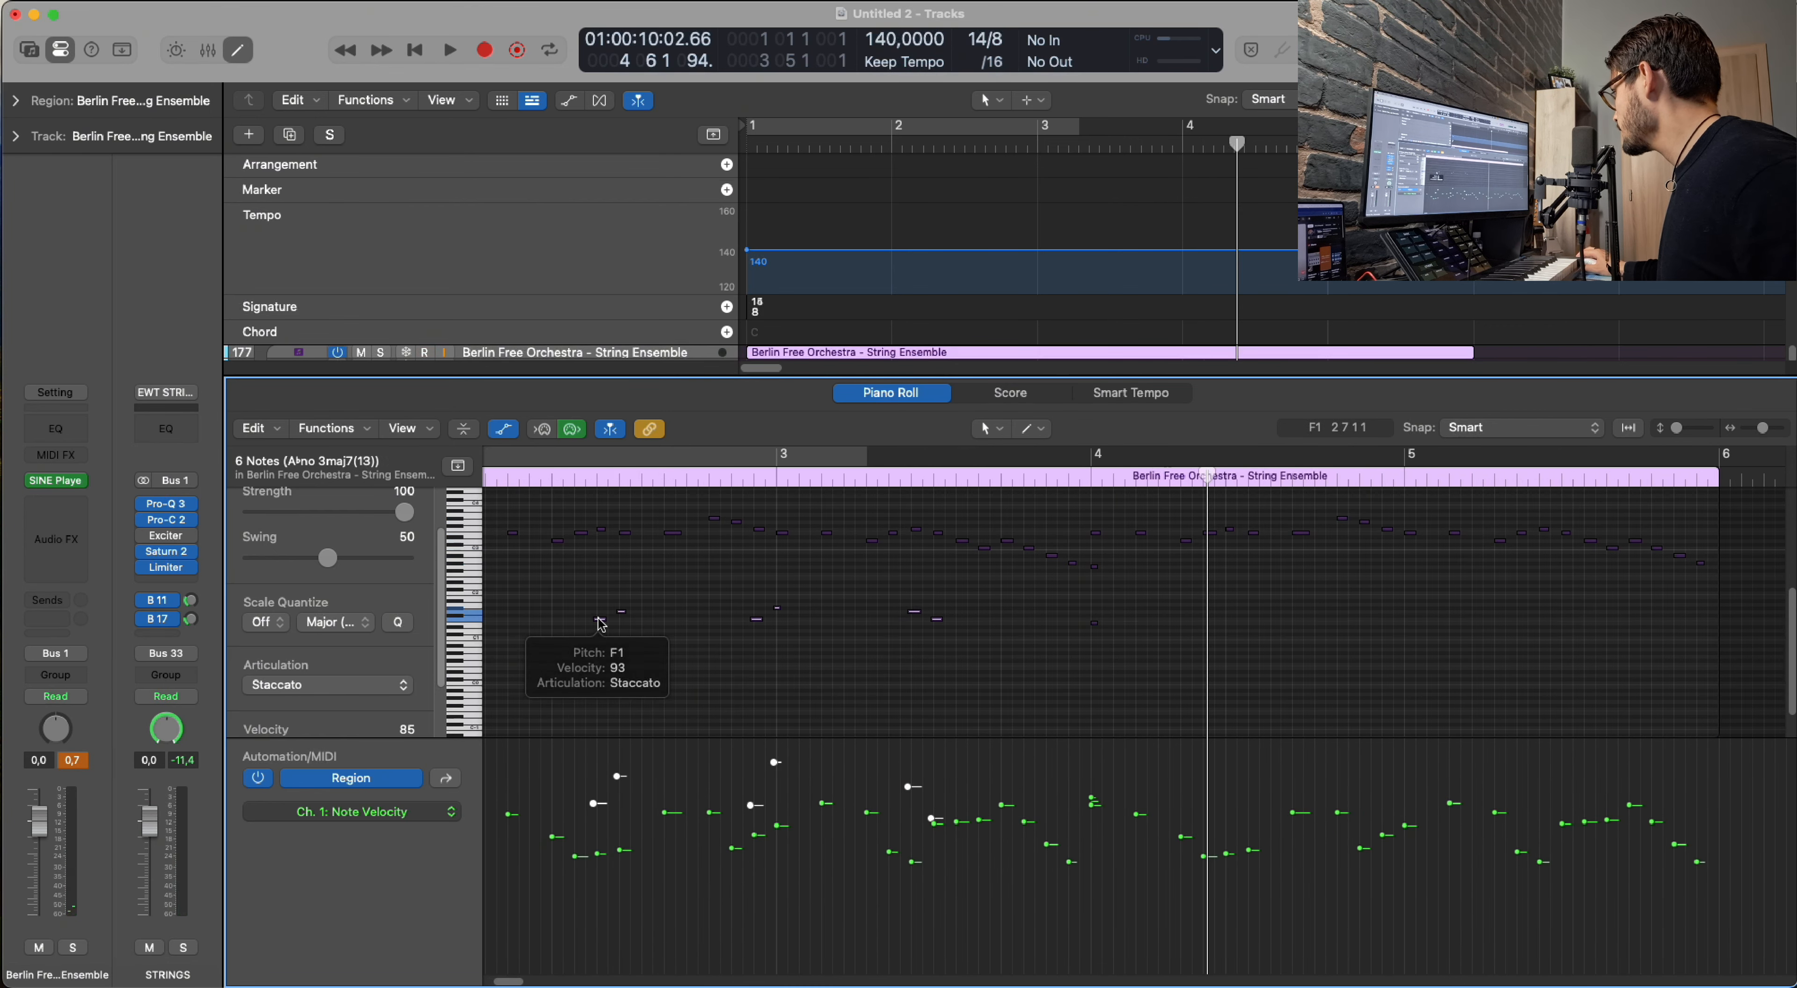
pyautogui.moveTo(602, 619); pyautogui.dragTo(1214, 626)
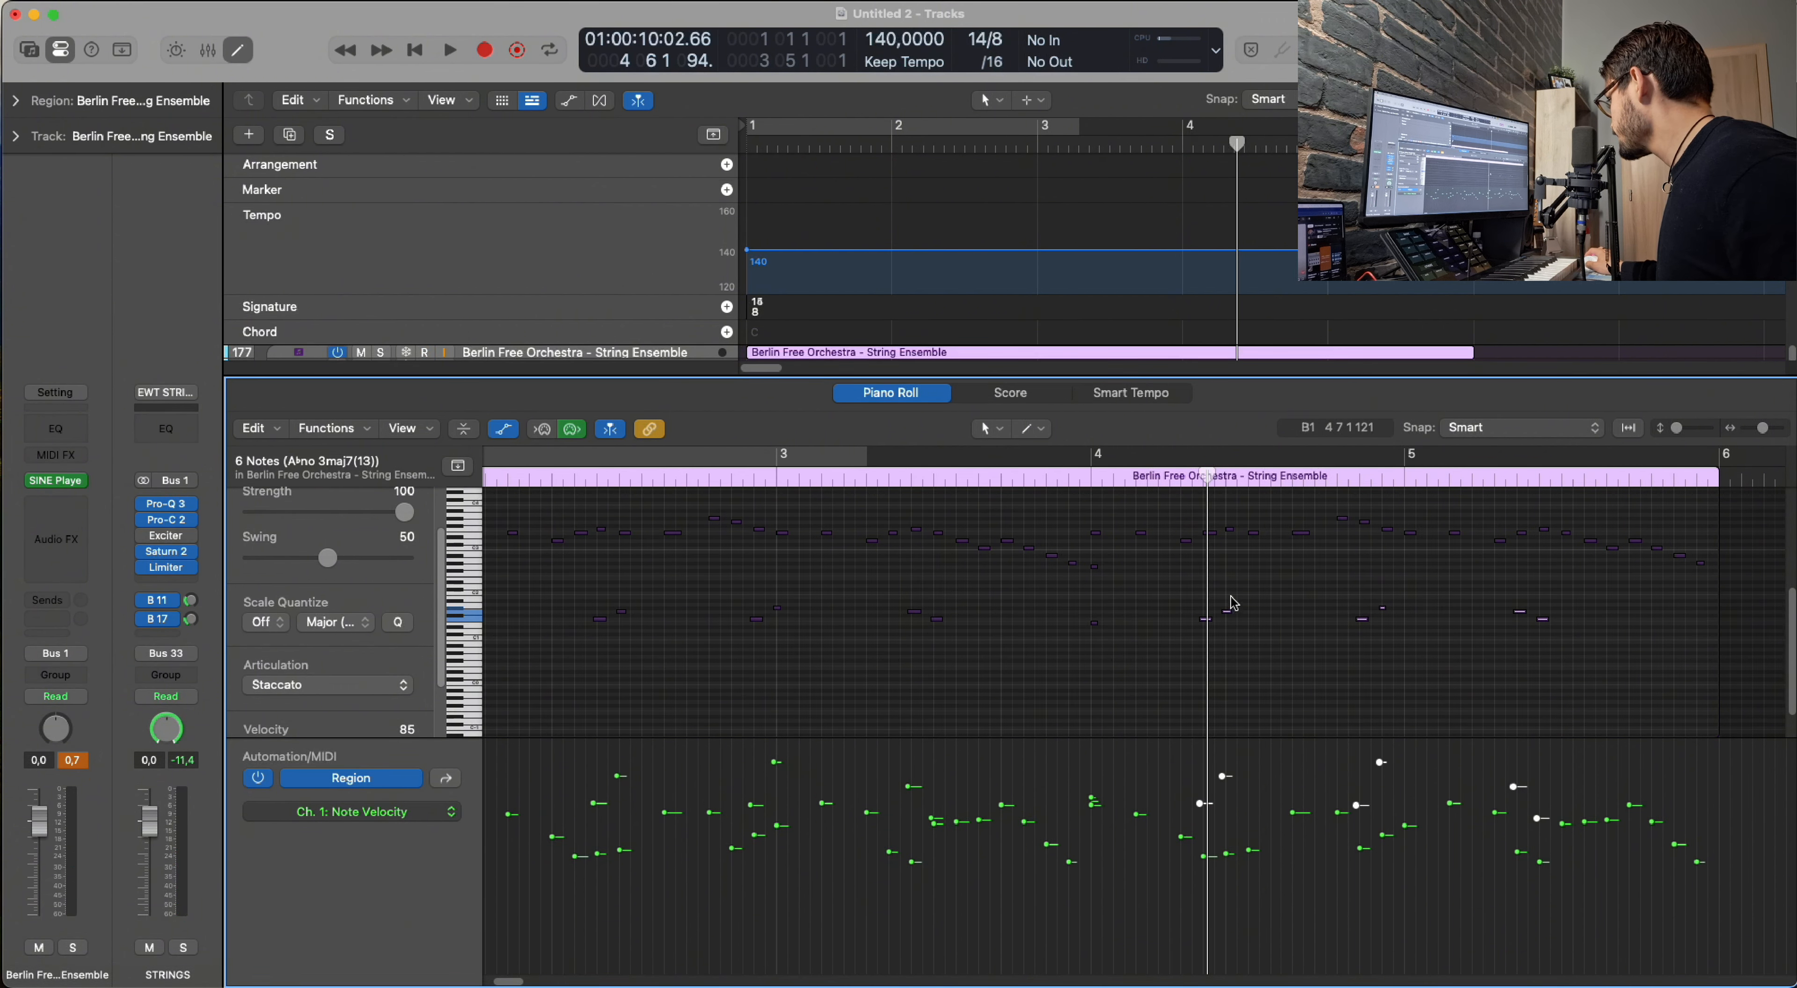
# Copy the second of the paired bass notes in bar 4 up to G#2 and lower the original to its neighbour's pitch.
pyautogui.click(1228, 610)
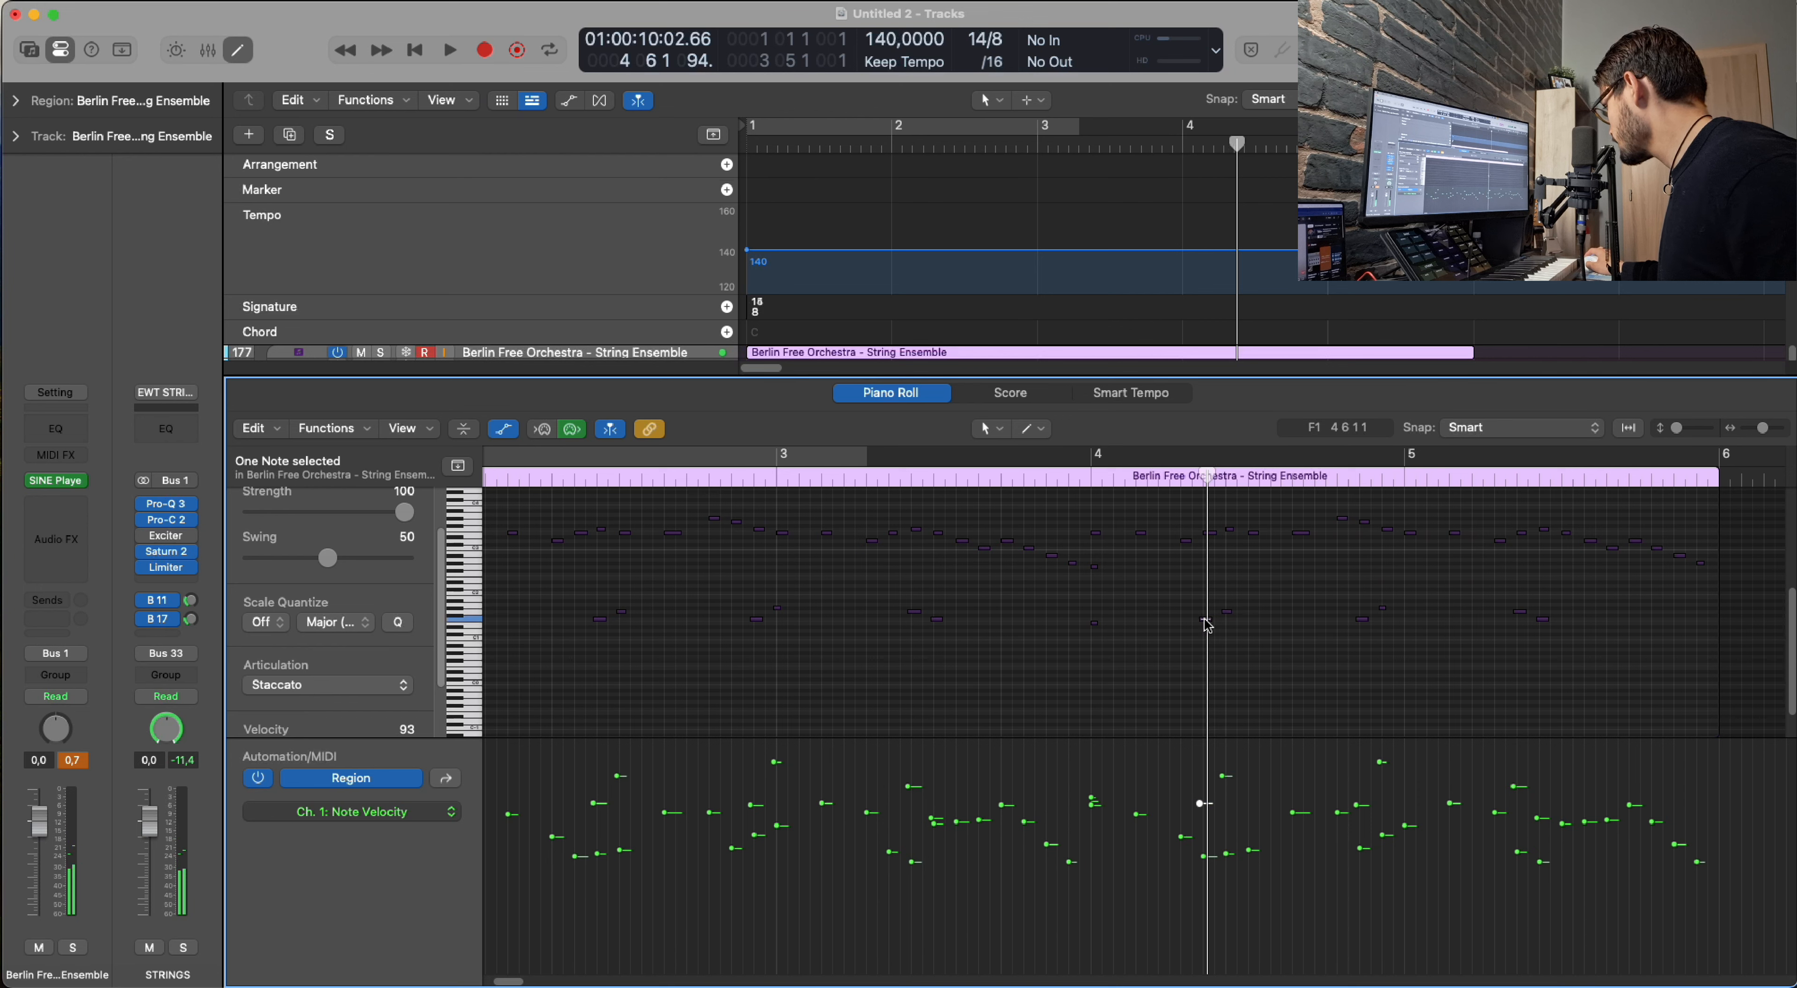
pyautogui.click(1226, 612)
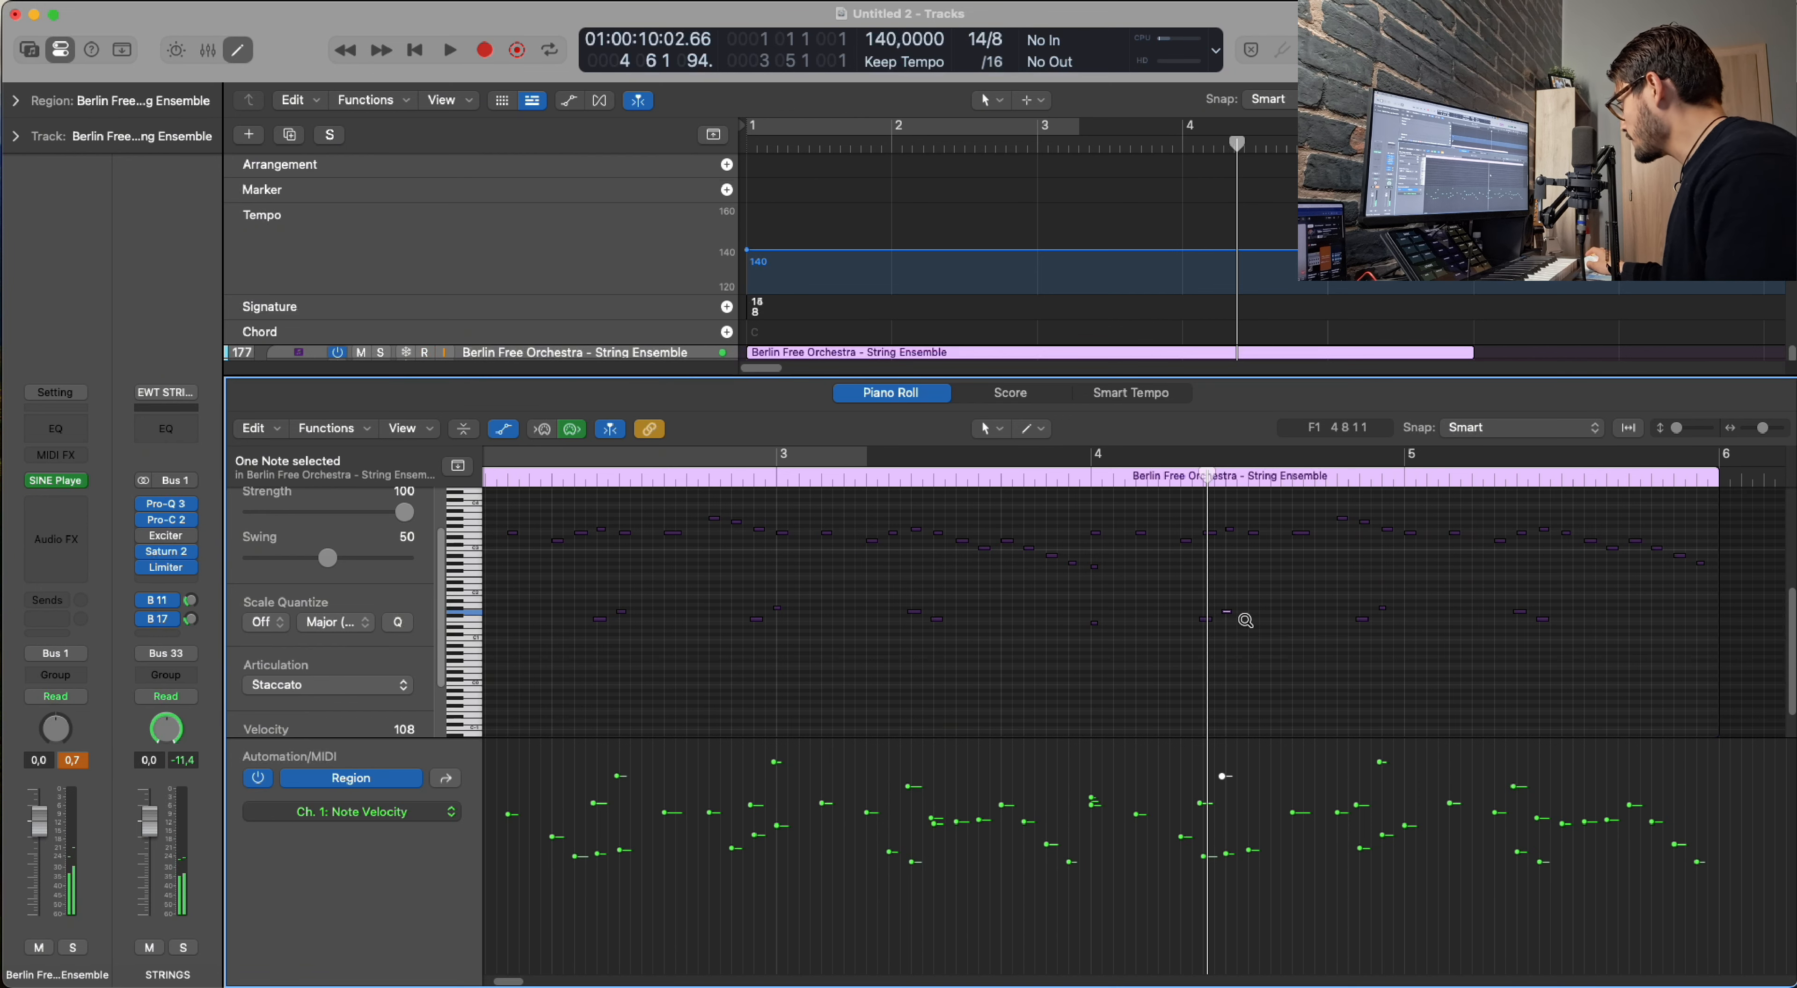
pyautogui.moveTo(1231, 630); pyautogui.dragTo(1224, 562)
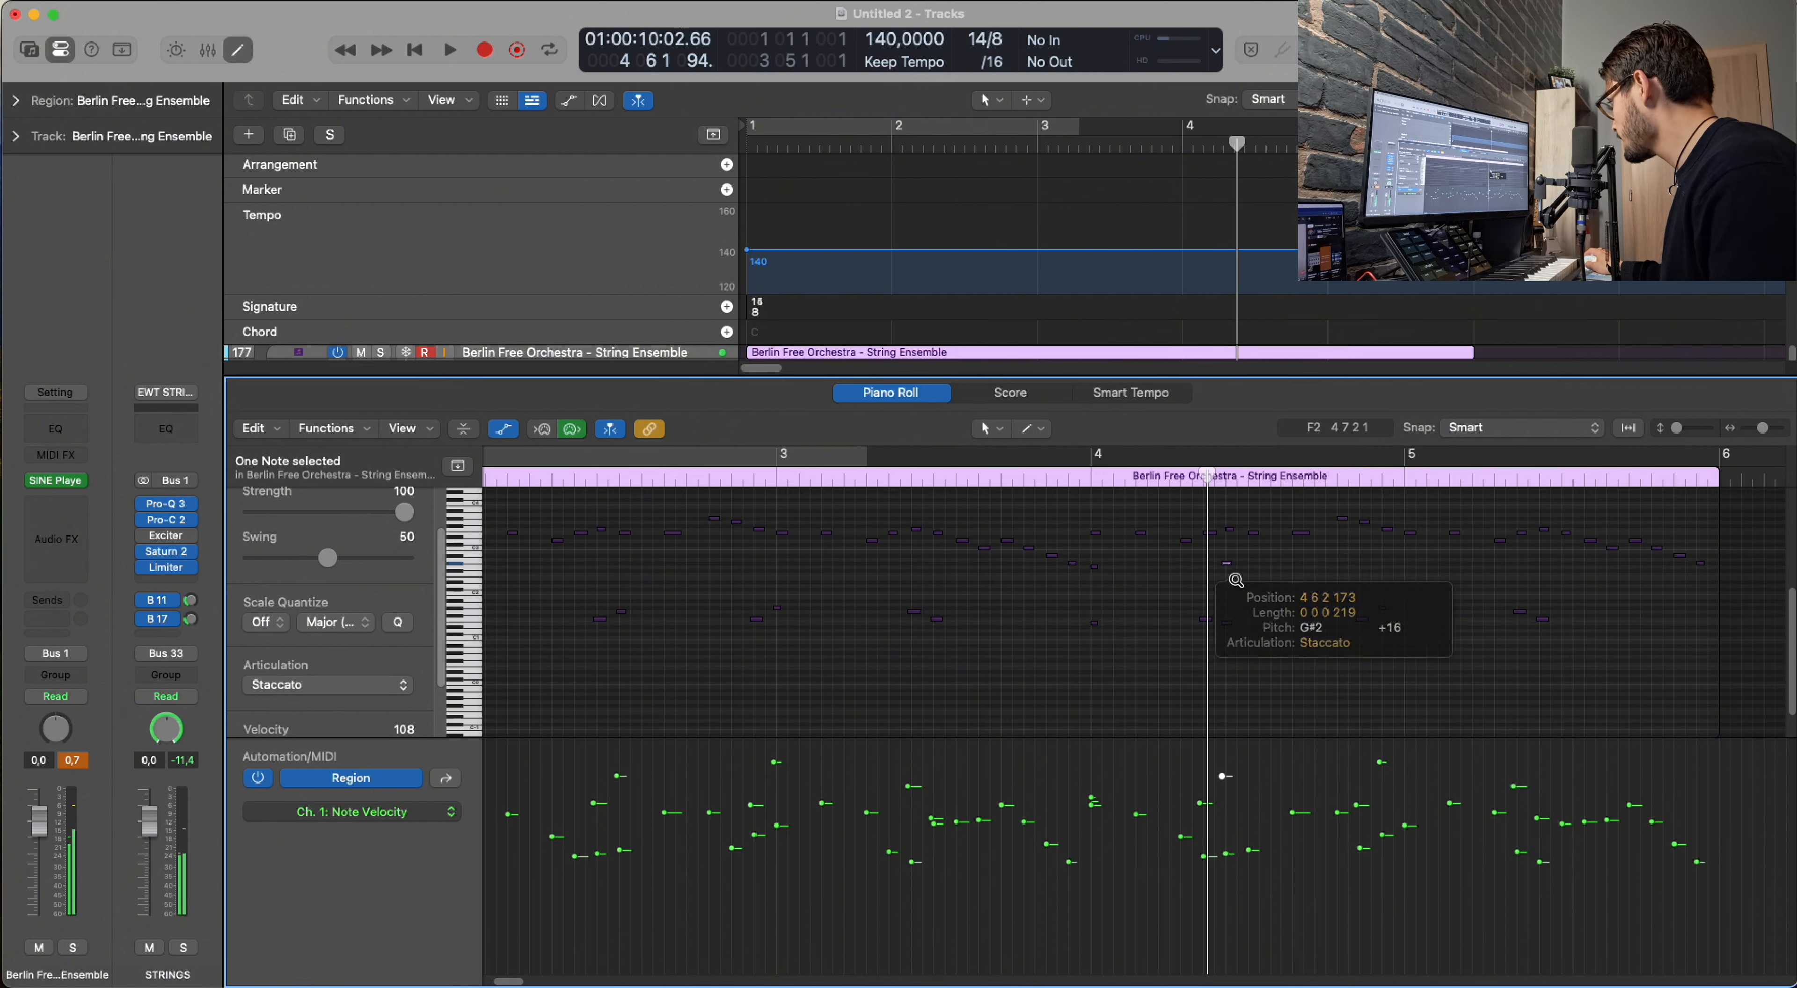
pyautogui.click(1235, 626)
pyautogui.click(1227, 623)
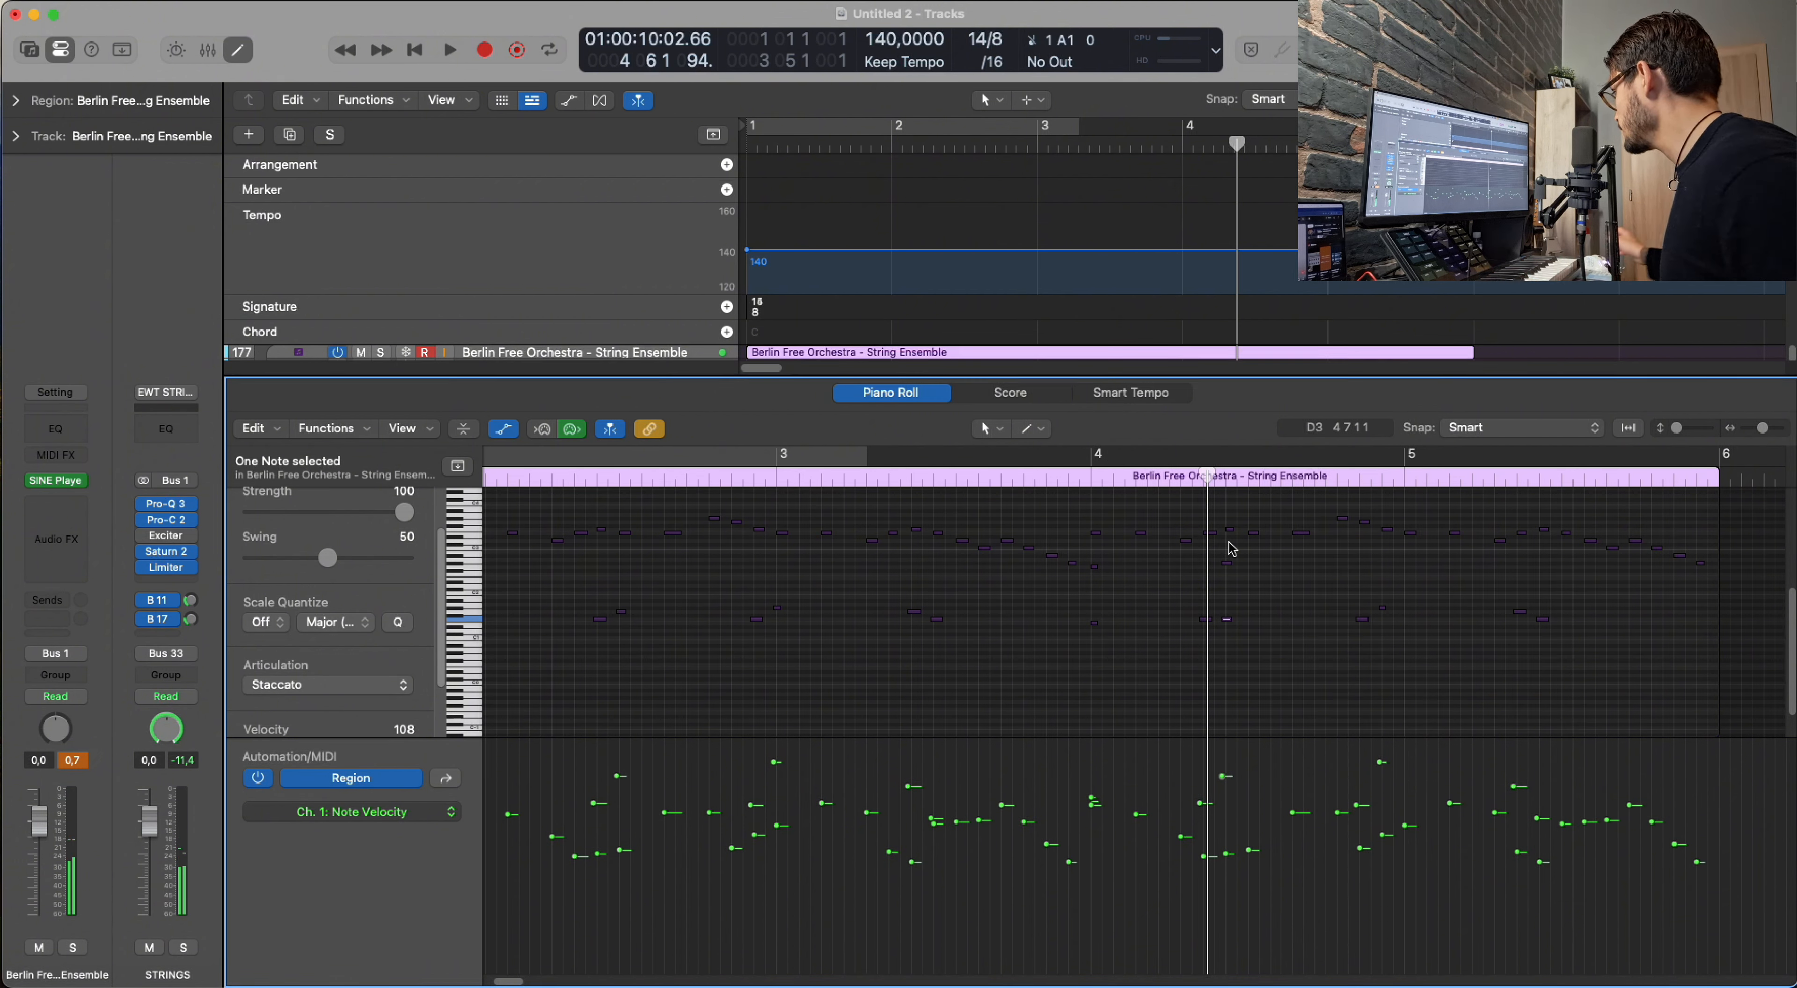
# Rework the remaining copied bass notes into stacked accents on the start and middle of bar 5, and play back the region.
pyautogui.moveTo(1350, 586); pyautogui.dragTo(1390, 621)
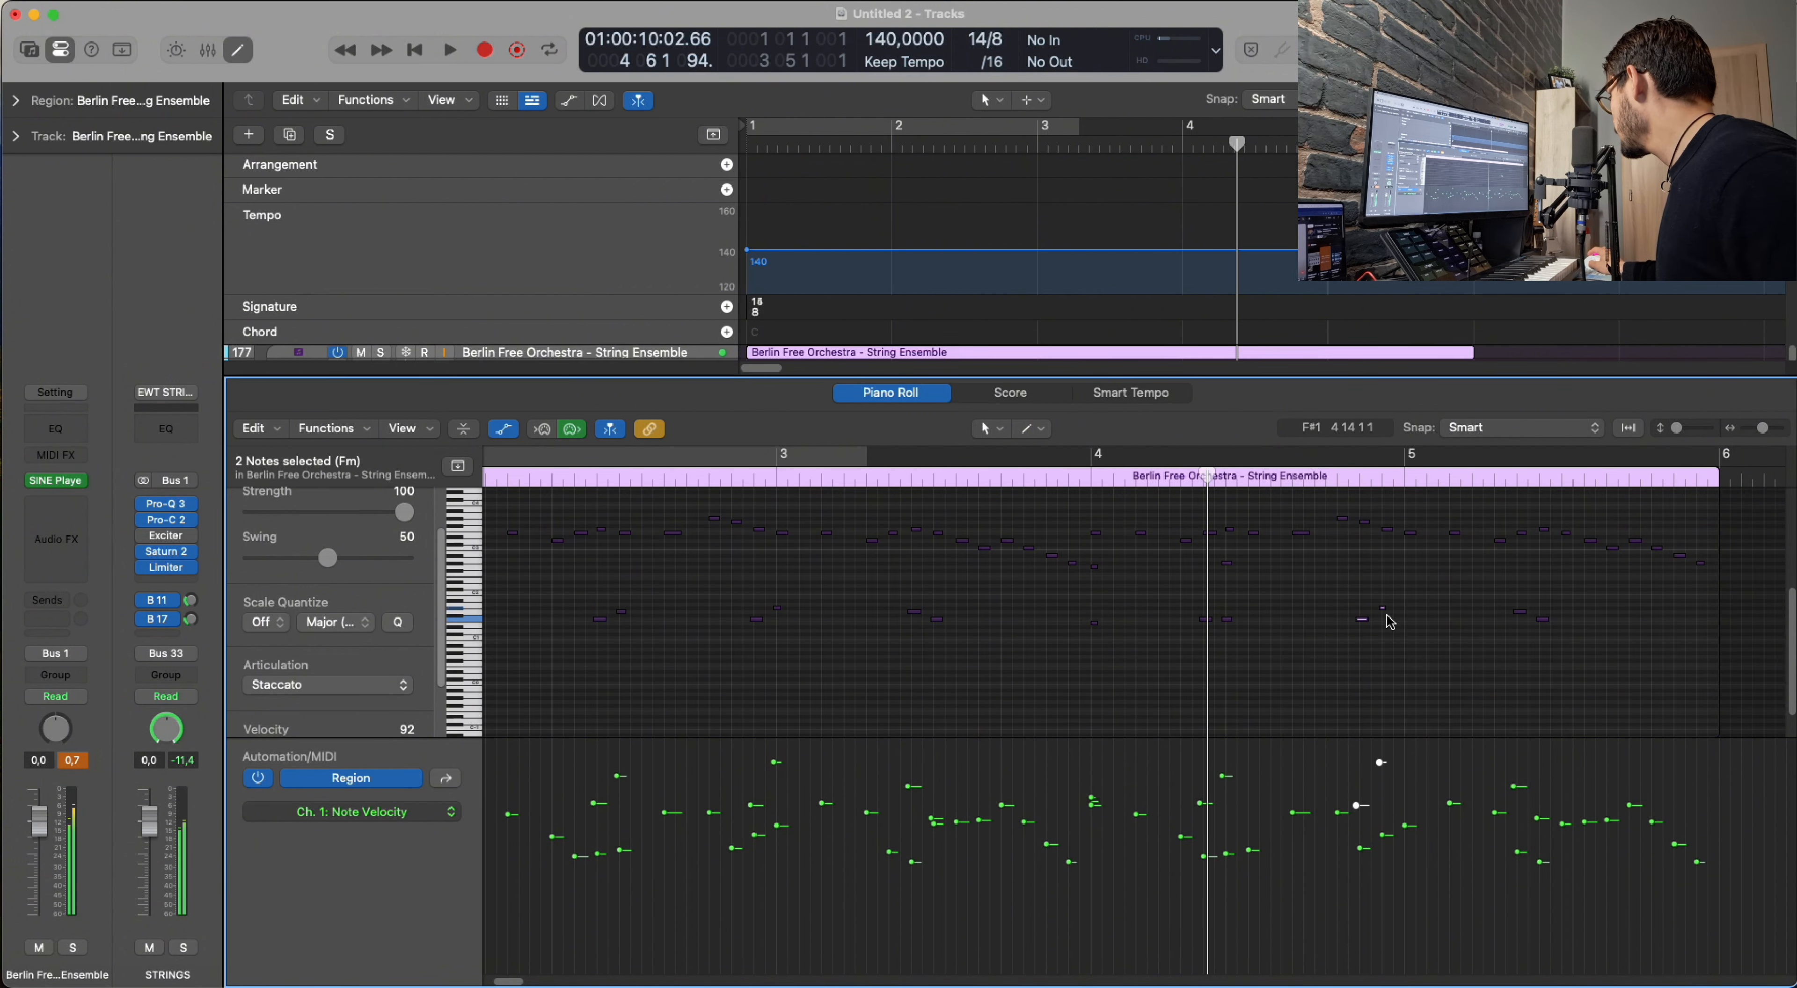
pyautogui.press('super+Left')
pyautogui.press('super+Left')
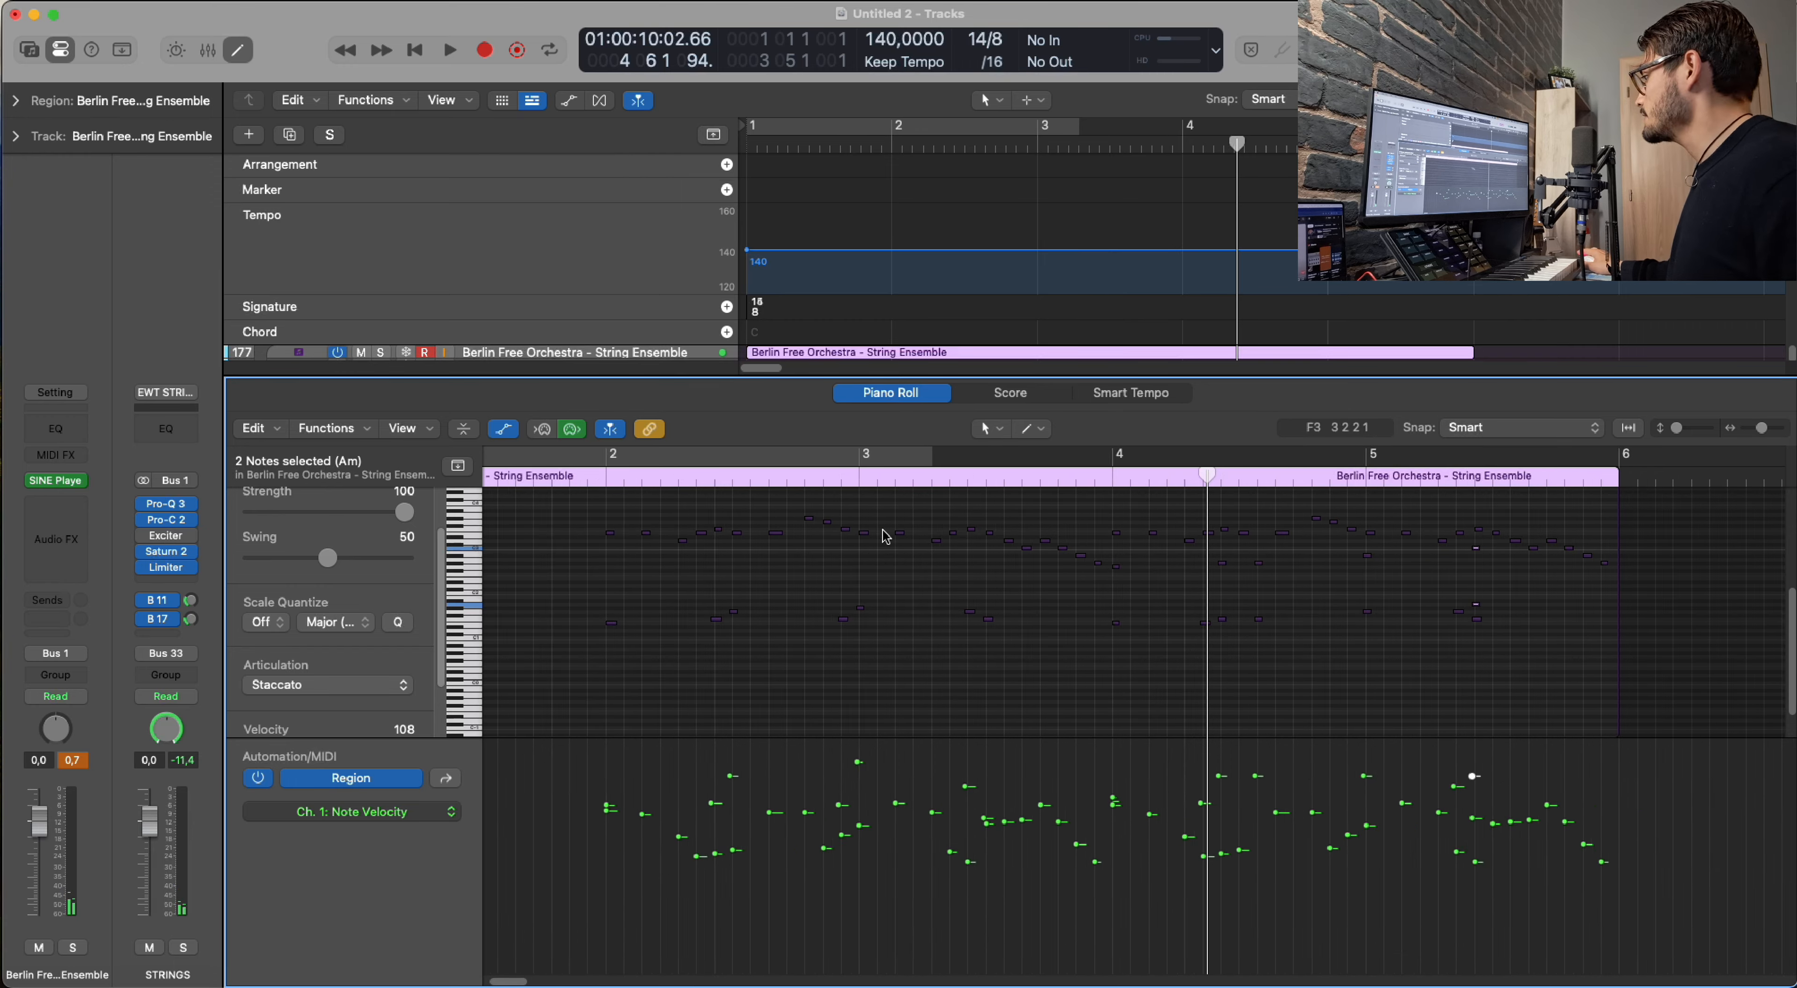
pyautogui.hscroll(-2, 865, 527)
pyautogui.click(668, 479)
pyautogui.press('space')
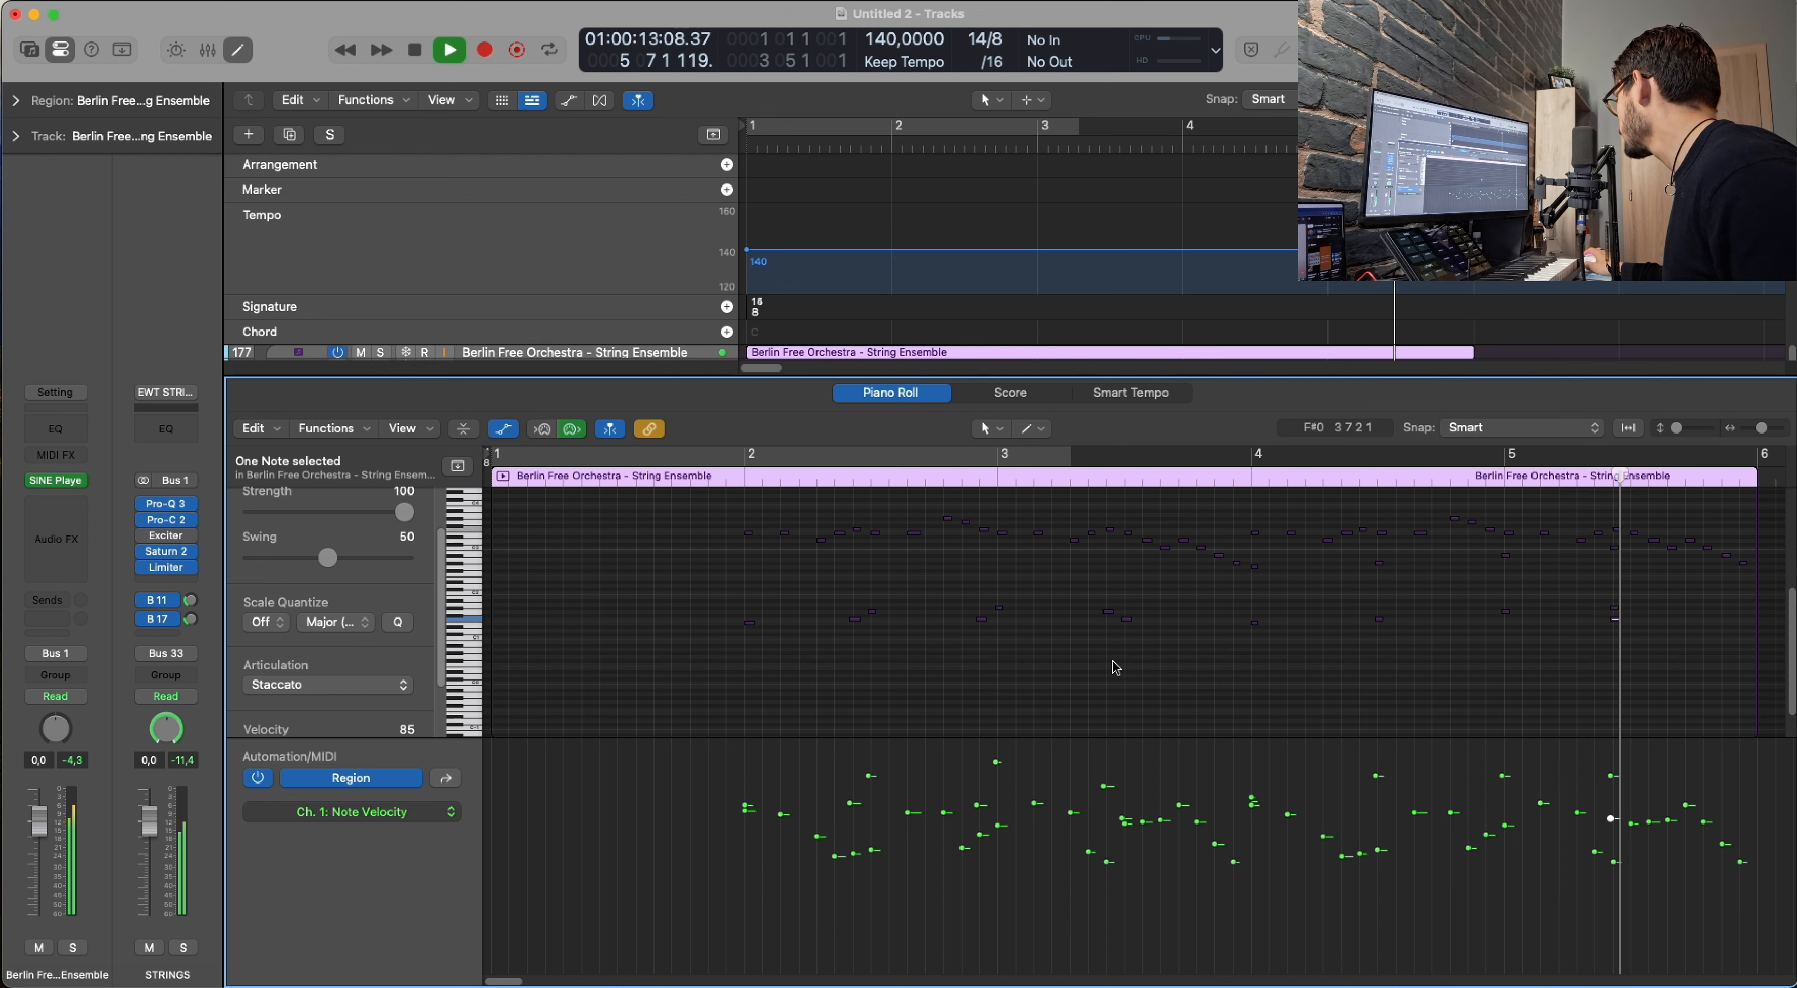
pyautogui.press('space')
# Shift the three-note stacked accent in the middle of bar 5 one eighth note later.
pyautogui.hscroll(-5, 950, 625)
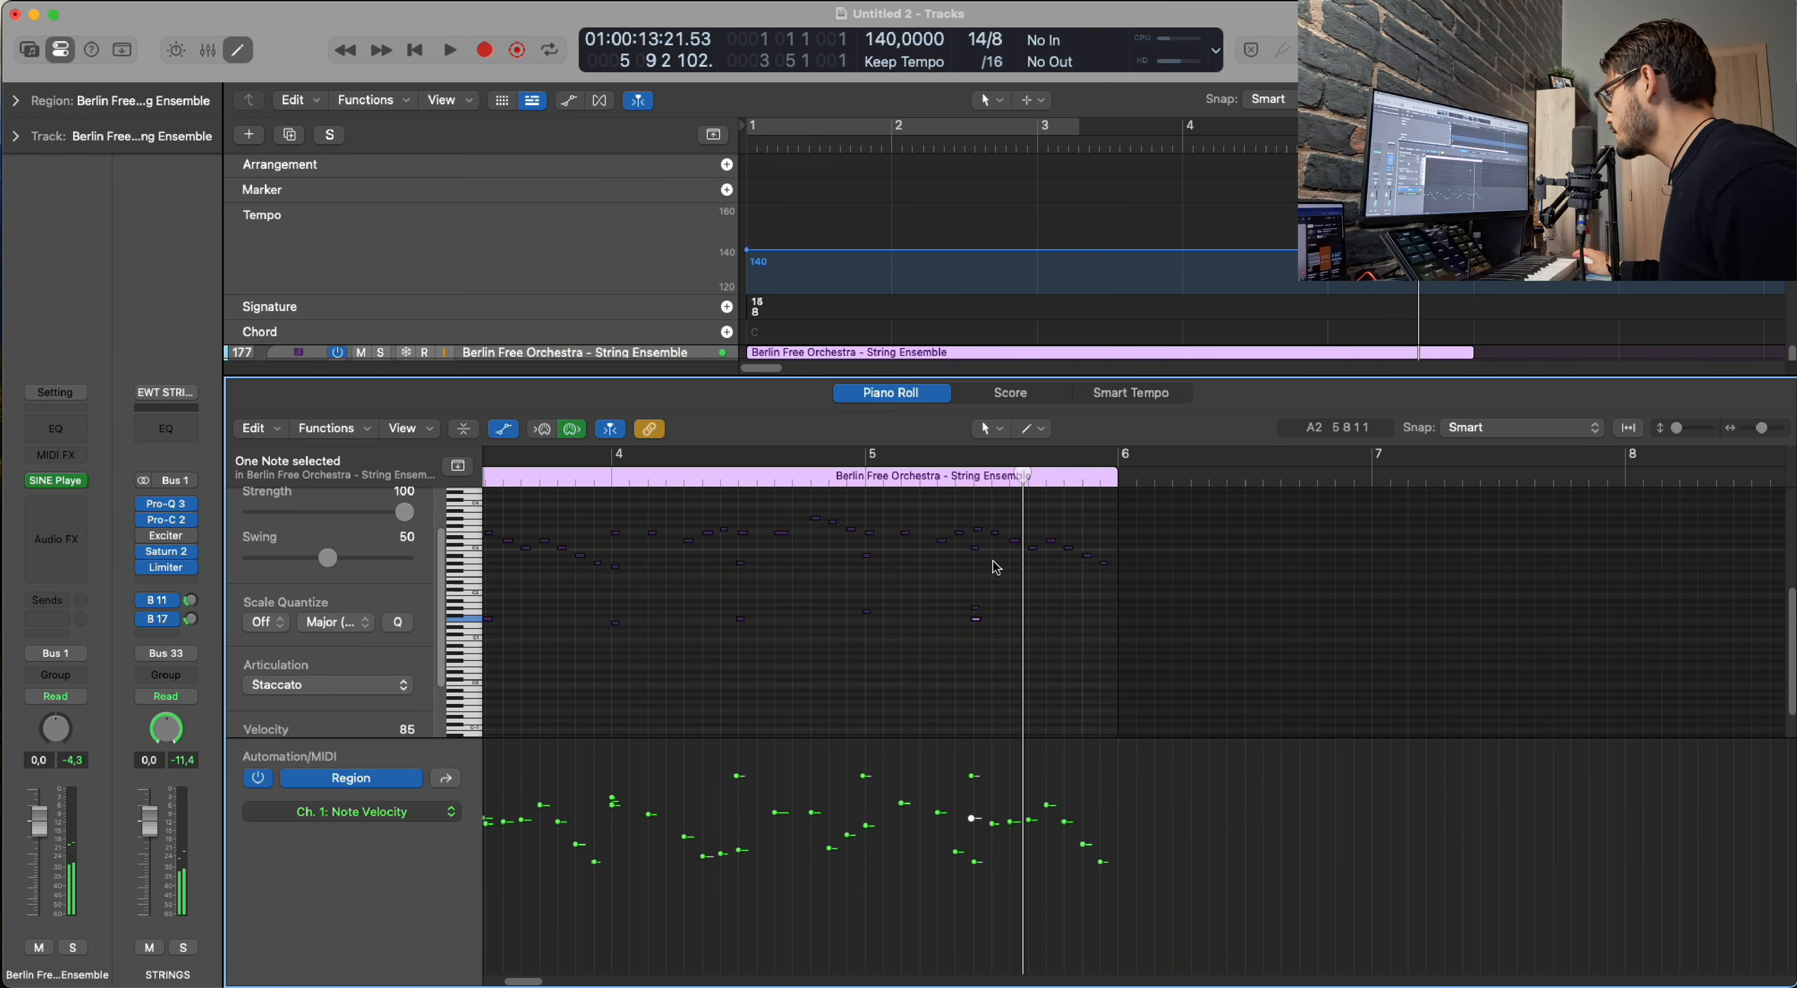
pyautogui.moveTo(983, 541); pyautogui.dragTo(964, 669)
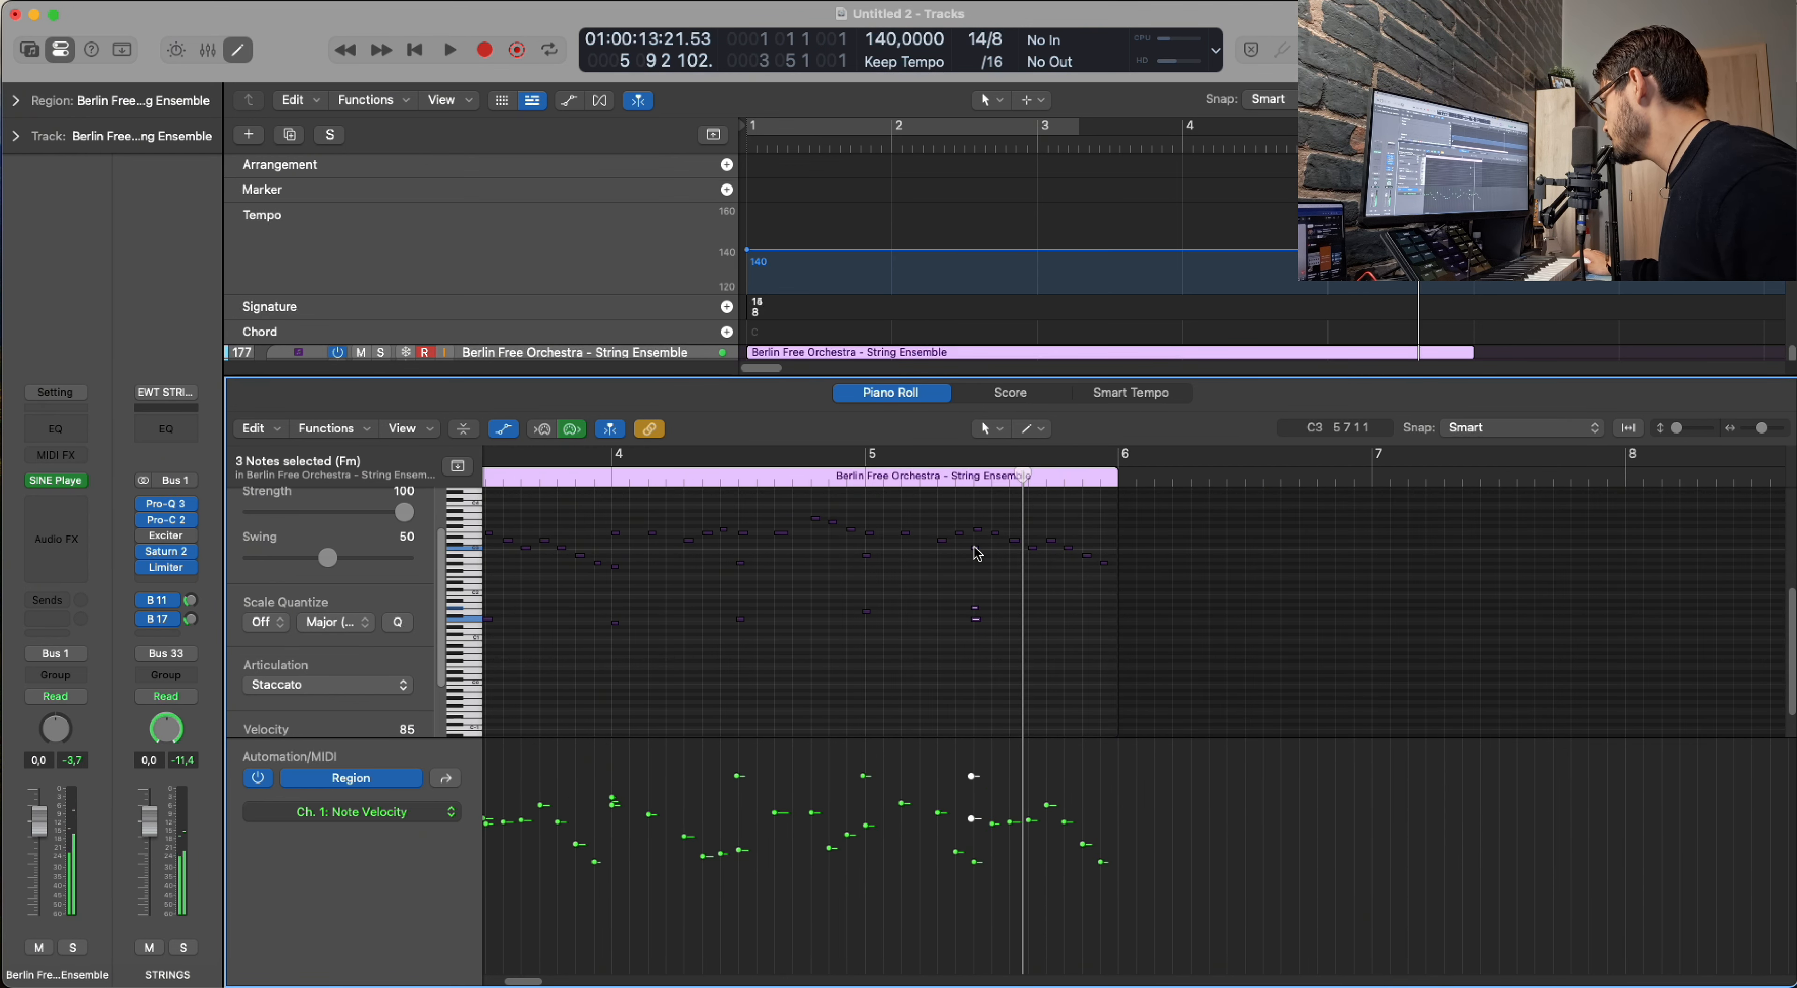
pyautogui.moveTo(975, 549); pyautogui.dragTo(1028, 595)
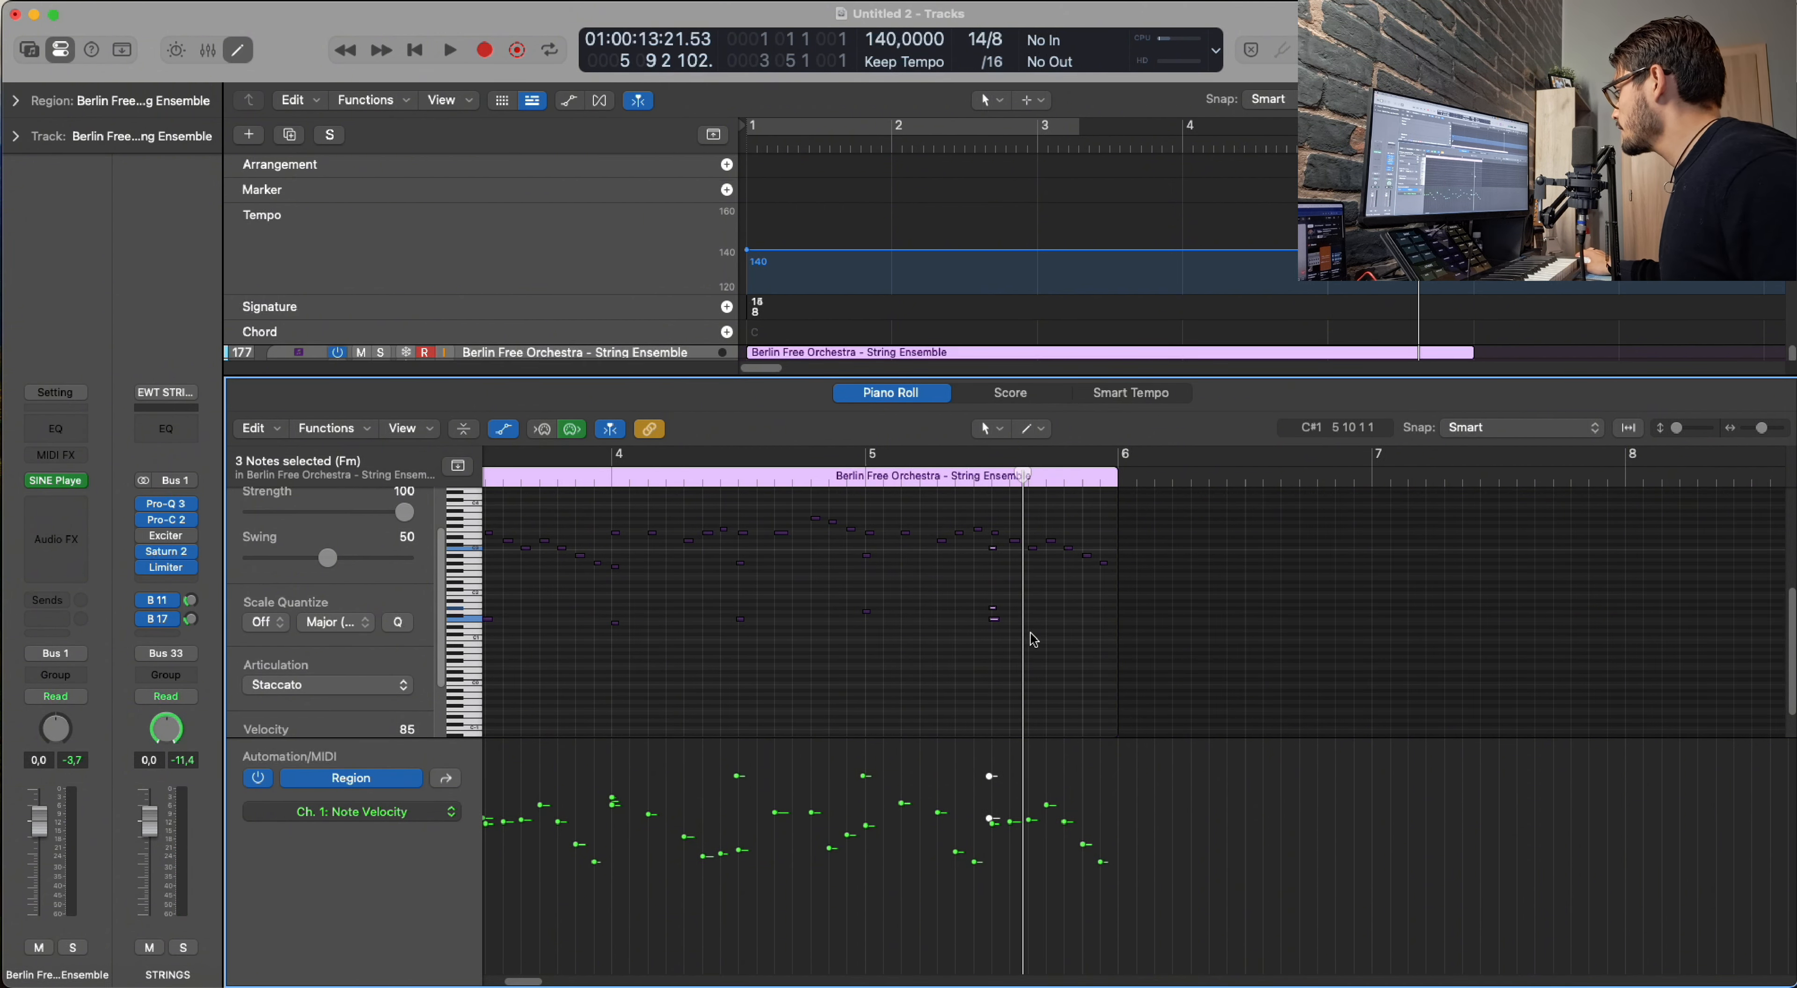
# Raise the pitches of the closing melody notes in bar 5 and play back the ending.
pyautogui.press('super+Left')
pyautogui.hscroll(-6, 1029, 637)
pyautogui.scroll(1, 876, 638)
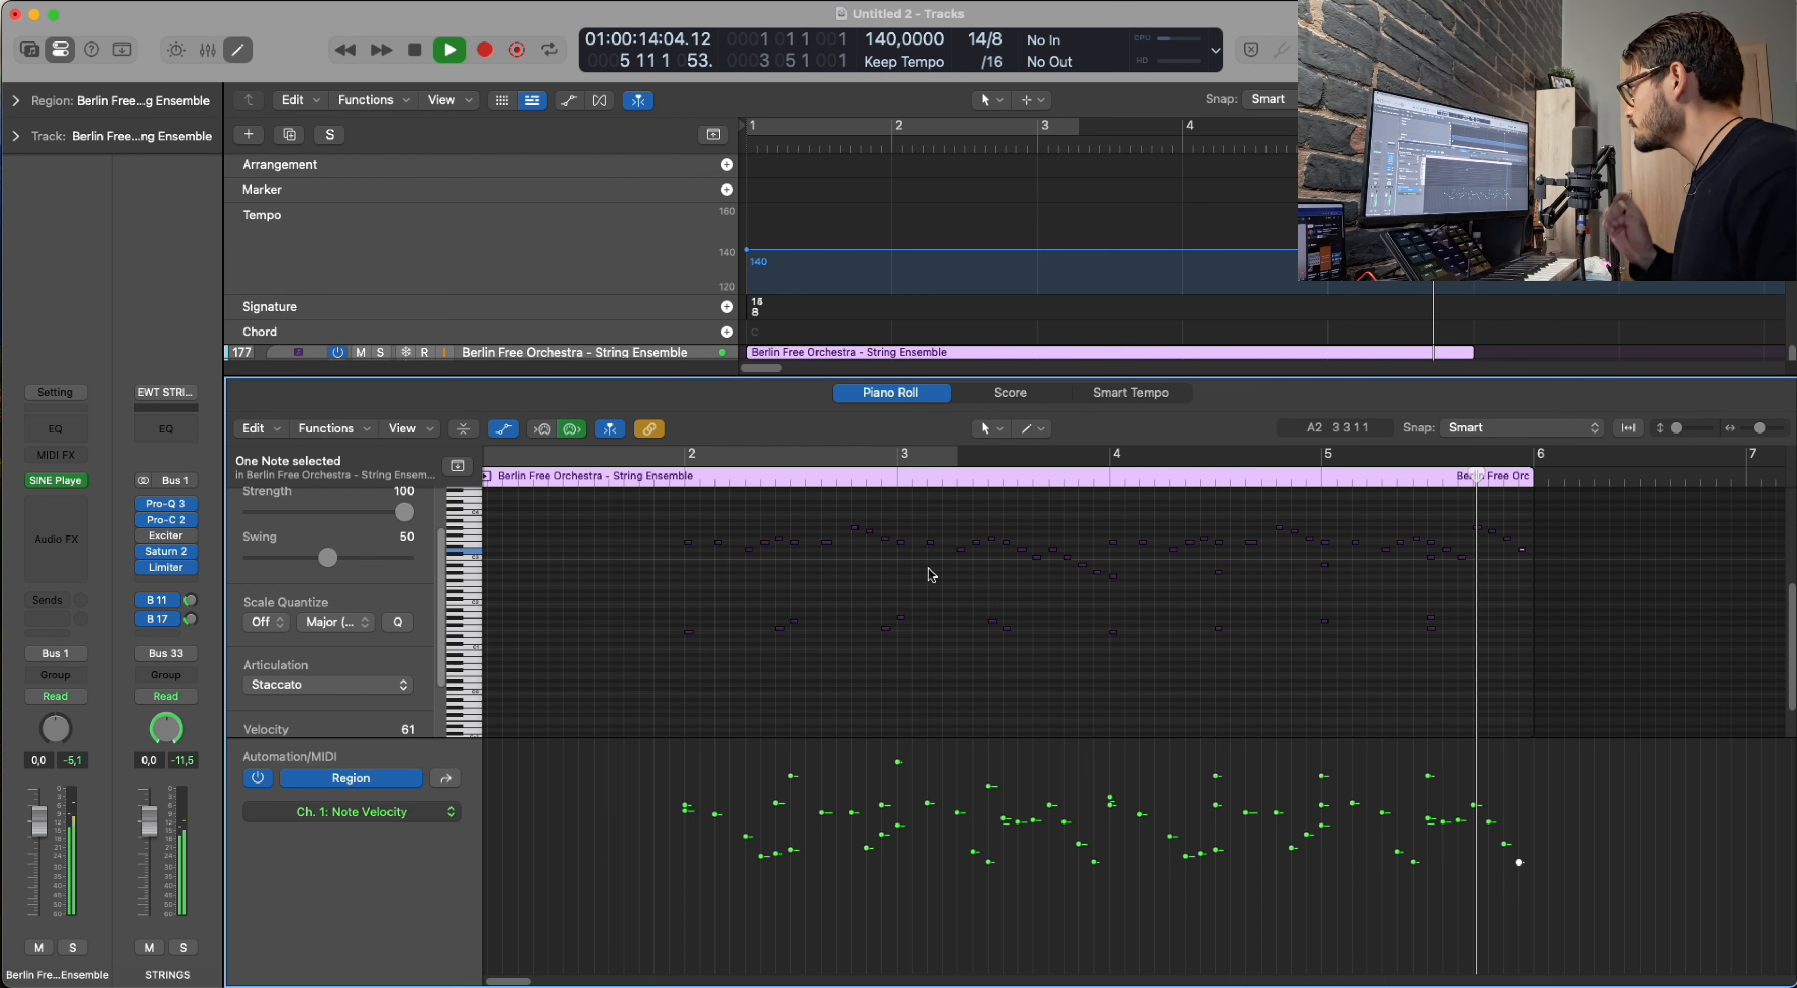
pyautogui.press('space')
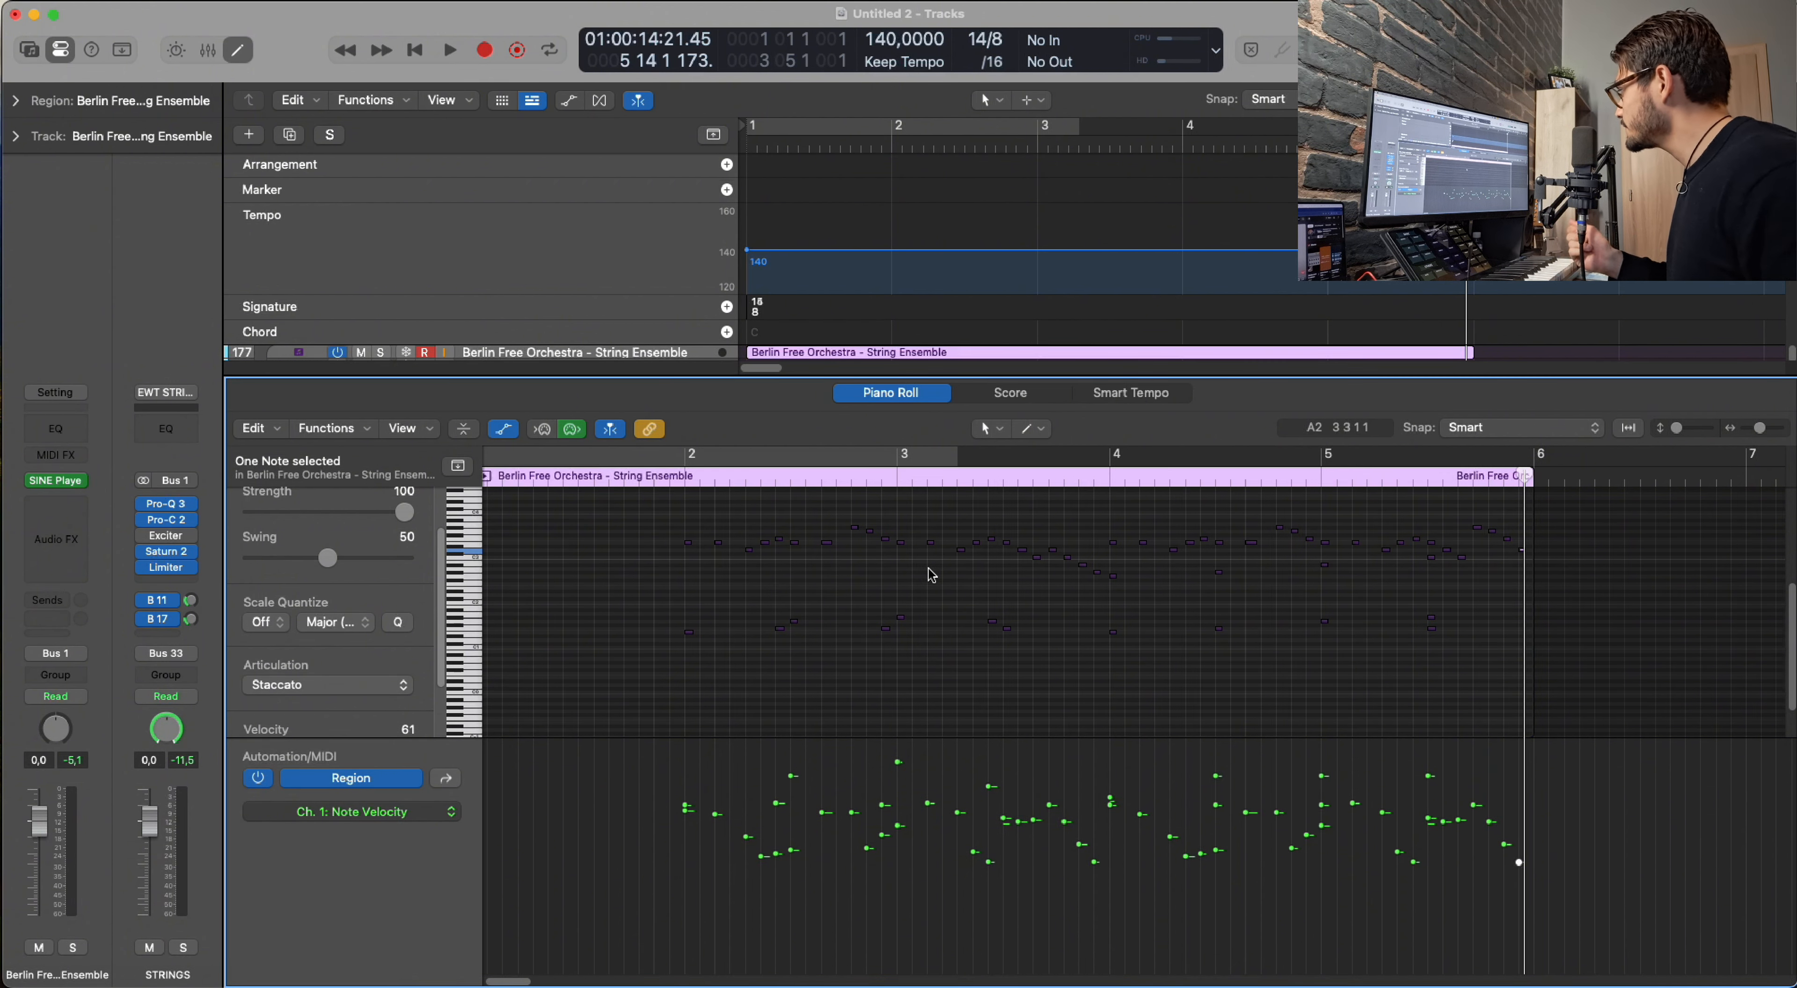
# Trim the String Ensemble region's start to bar 2 and move the whole region to begin at bar 6.
pyautogui.press('super+Left')
pyautogui.press('super+Left')
pyautogui.press('super+Left')
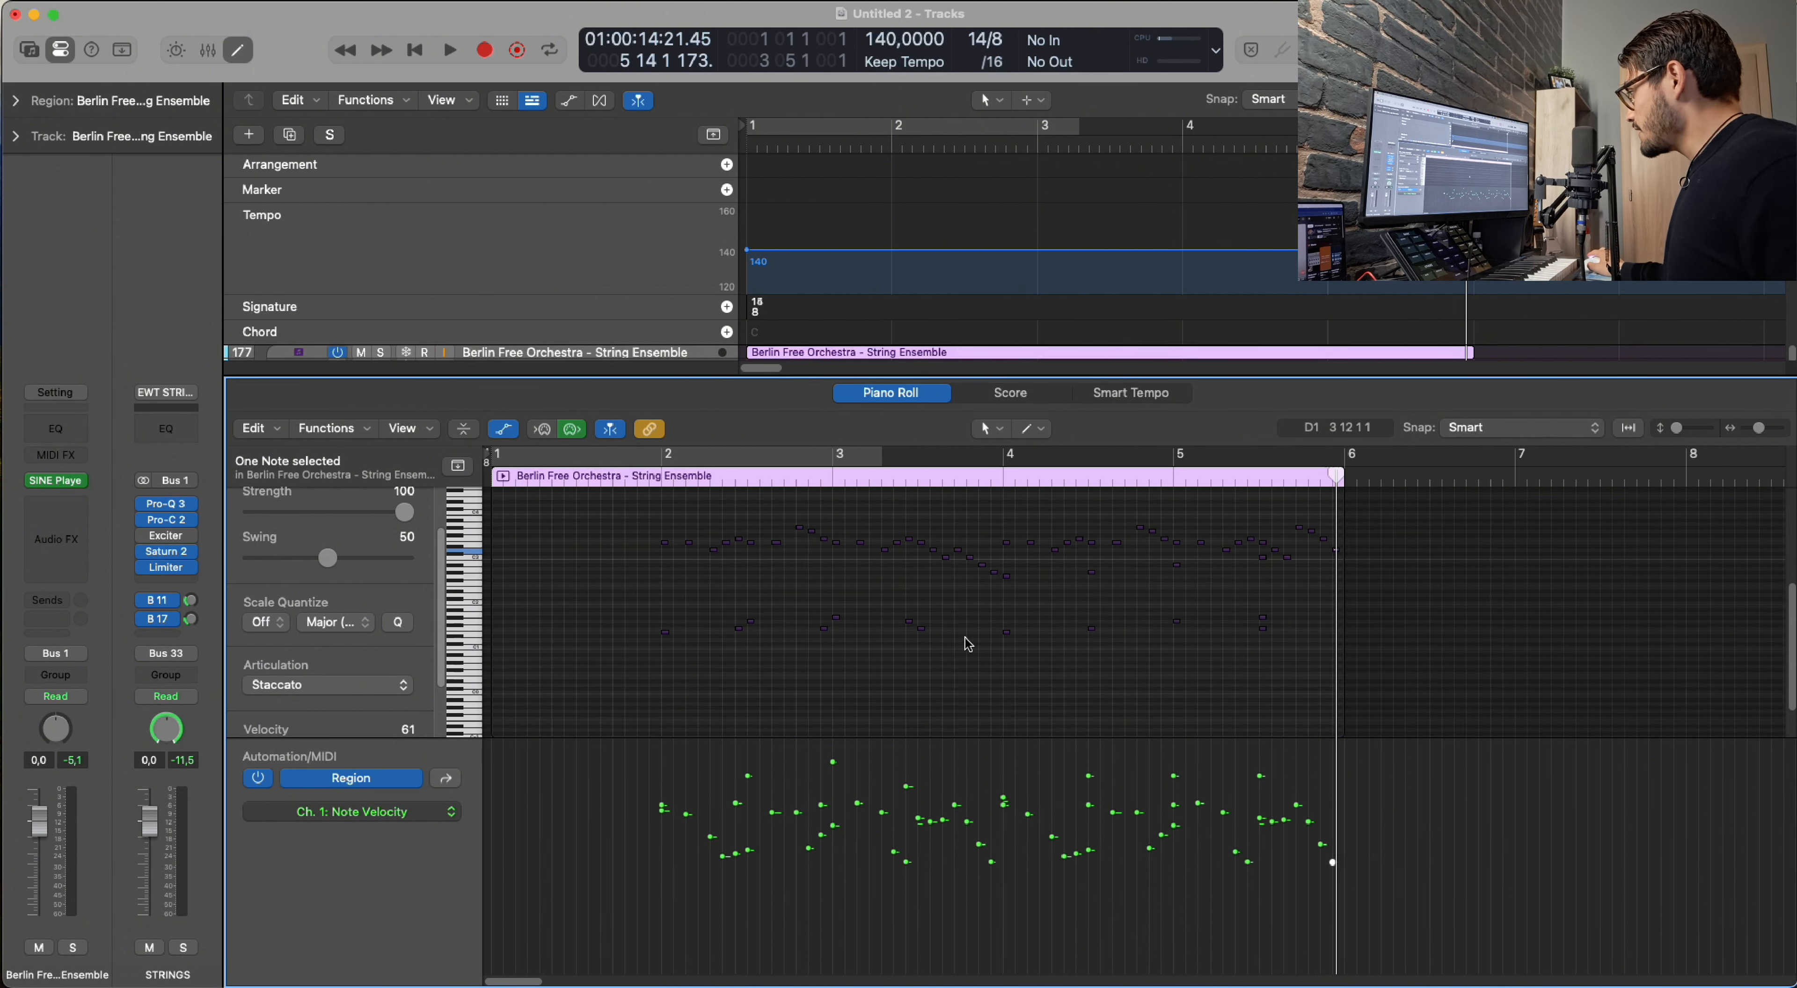
pyautogui.click(703, 684)
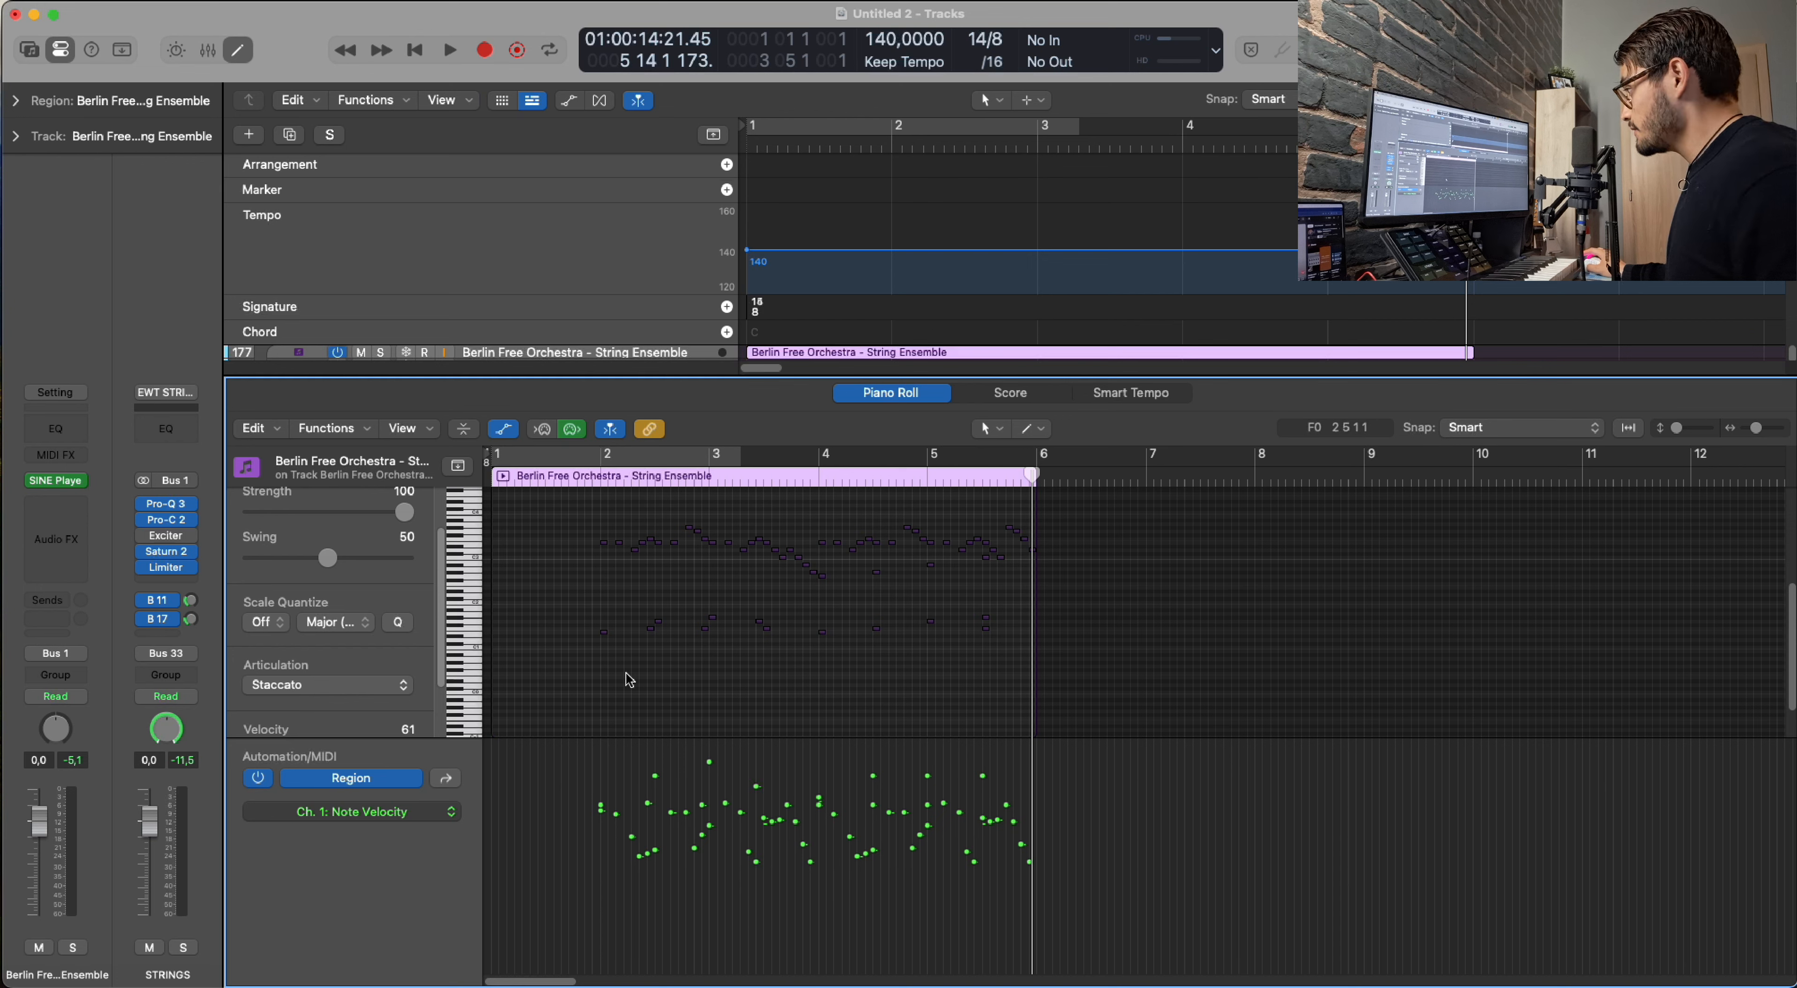
pyautogui.moveTo(496, 682); pyautogui.dragTo(602, 684)
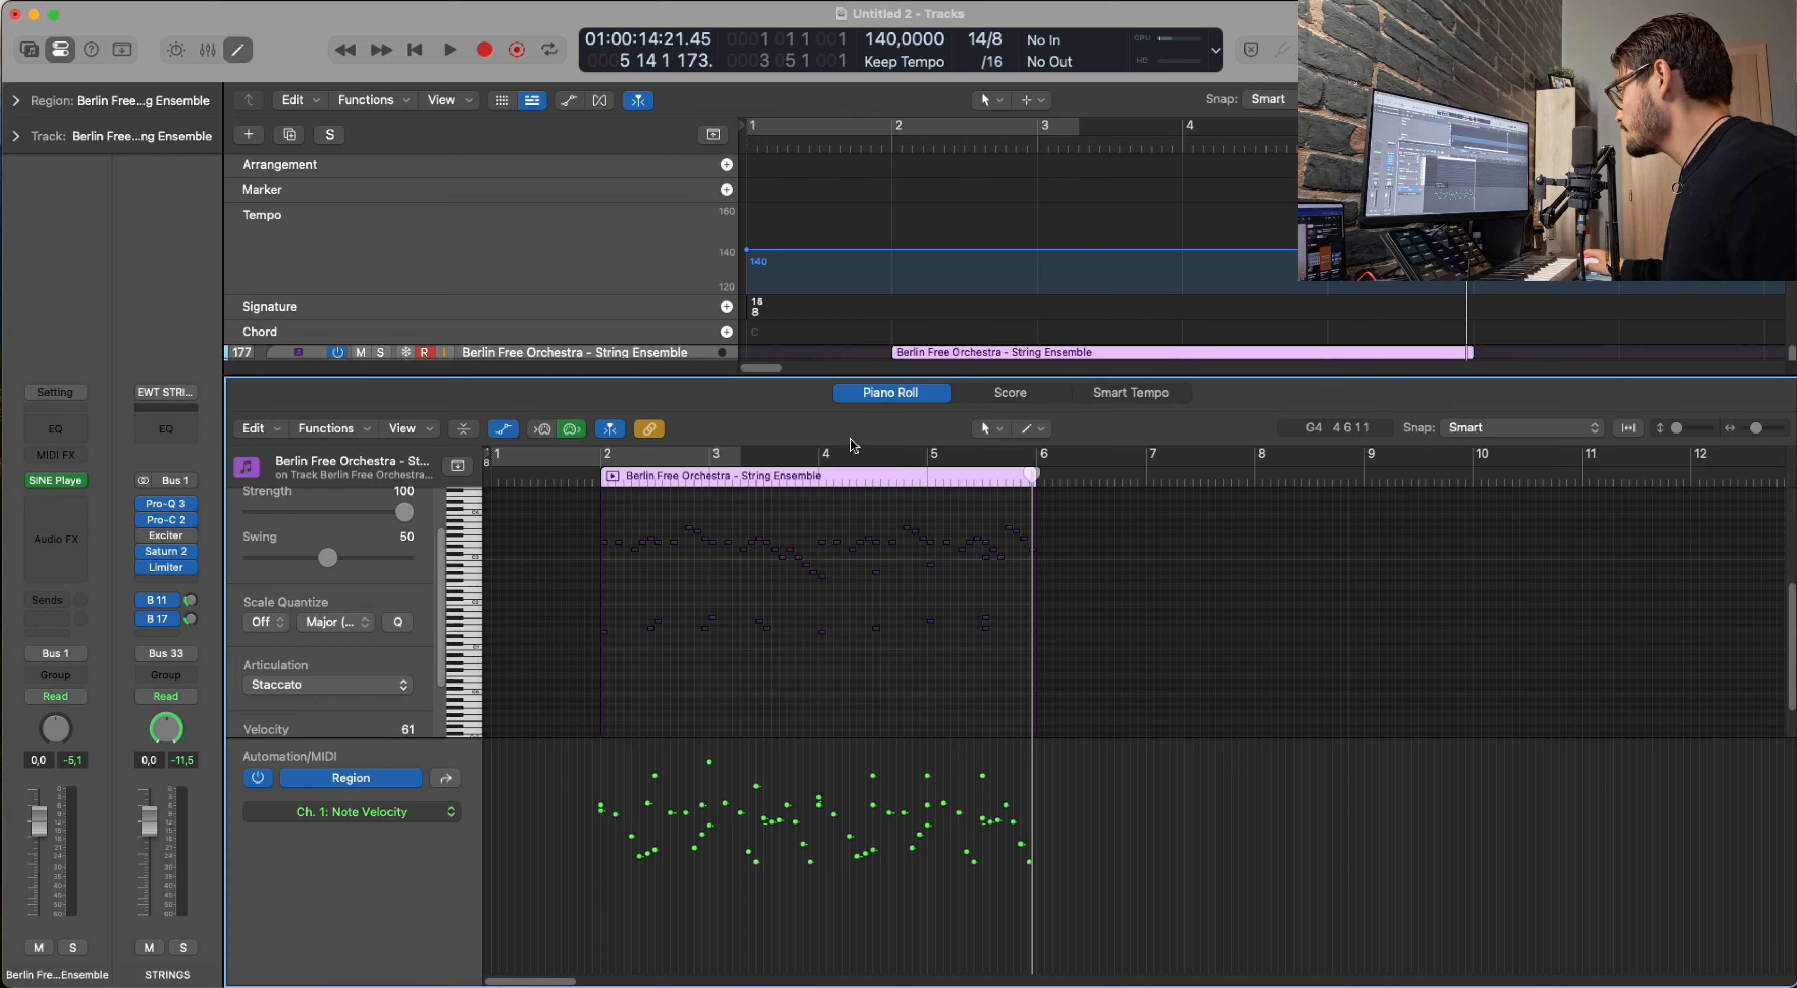
pyautogui.moveTo(745, 483); pyautogui.dragTo(1180, 477)
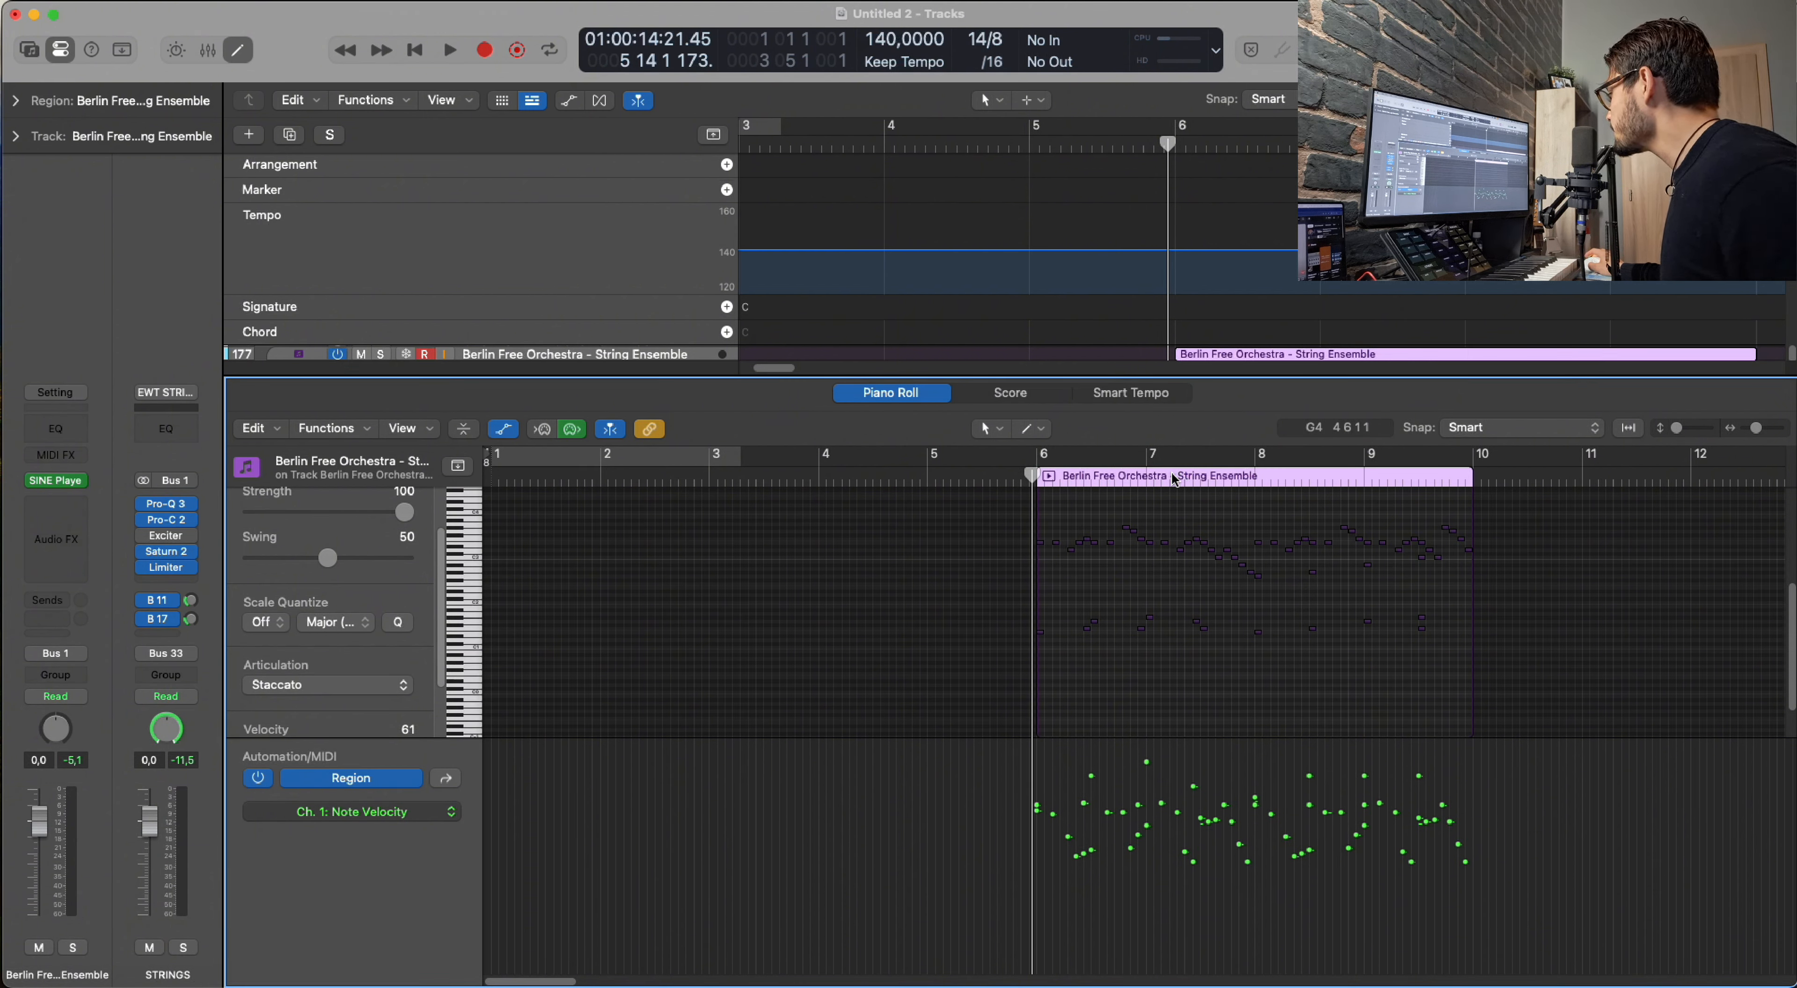
# Play the project from bar 1 and capture the performed staccato pattern as a new String Ensemble region in bars 2 to 5.
pyautogui.click(488, 480)
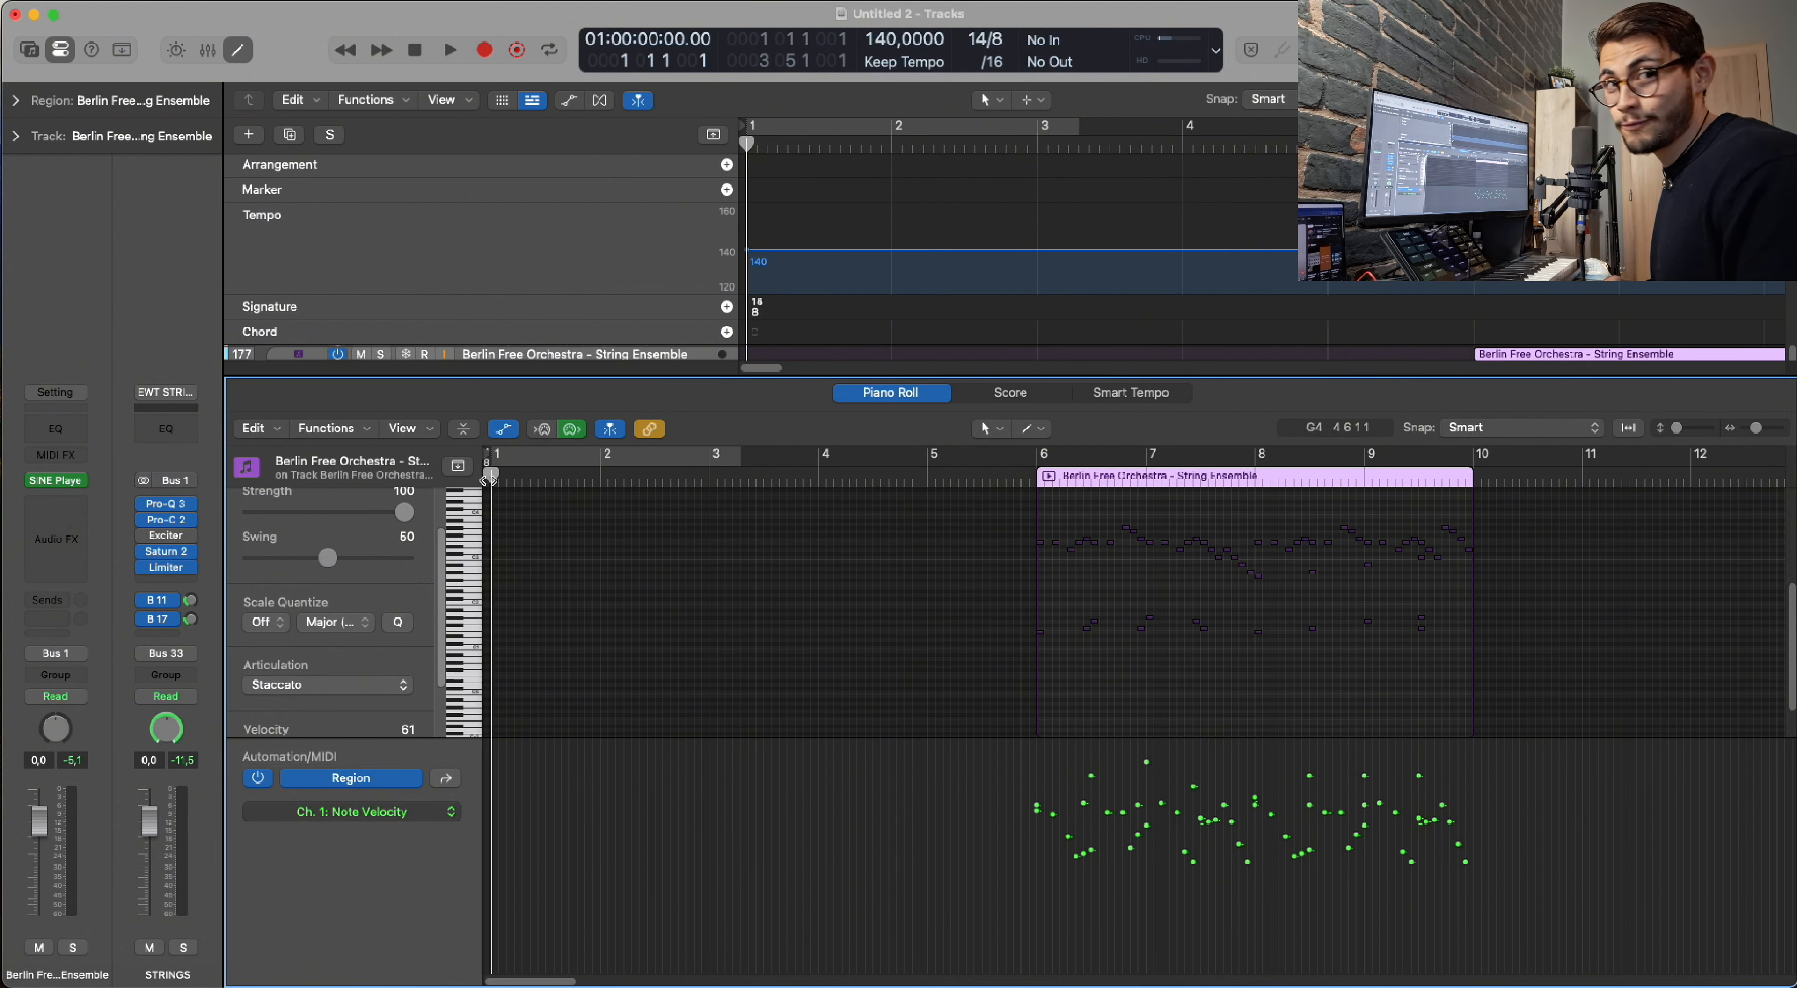
pyautogui.press('space')
pyautogui.press('space')
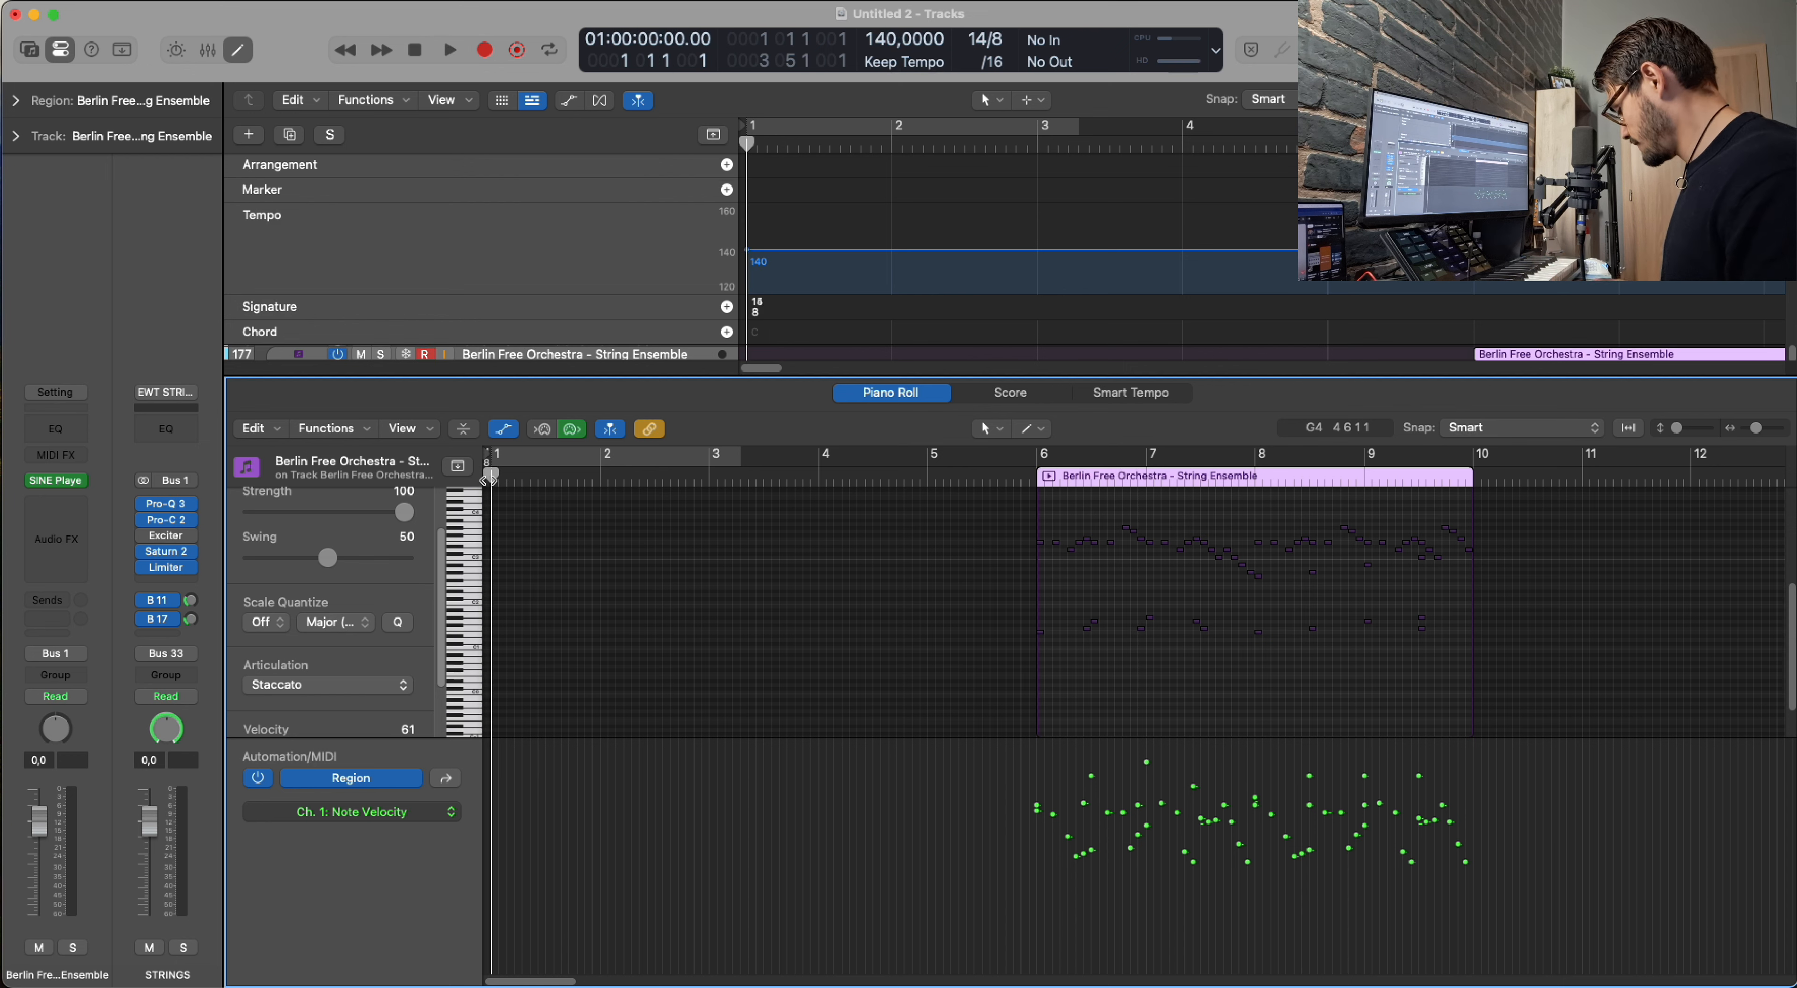
pyautogui.press('space')
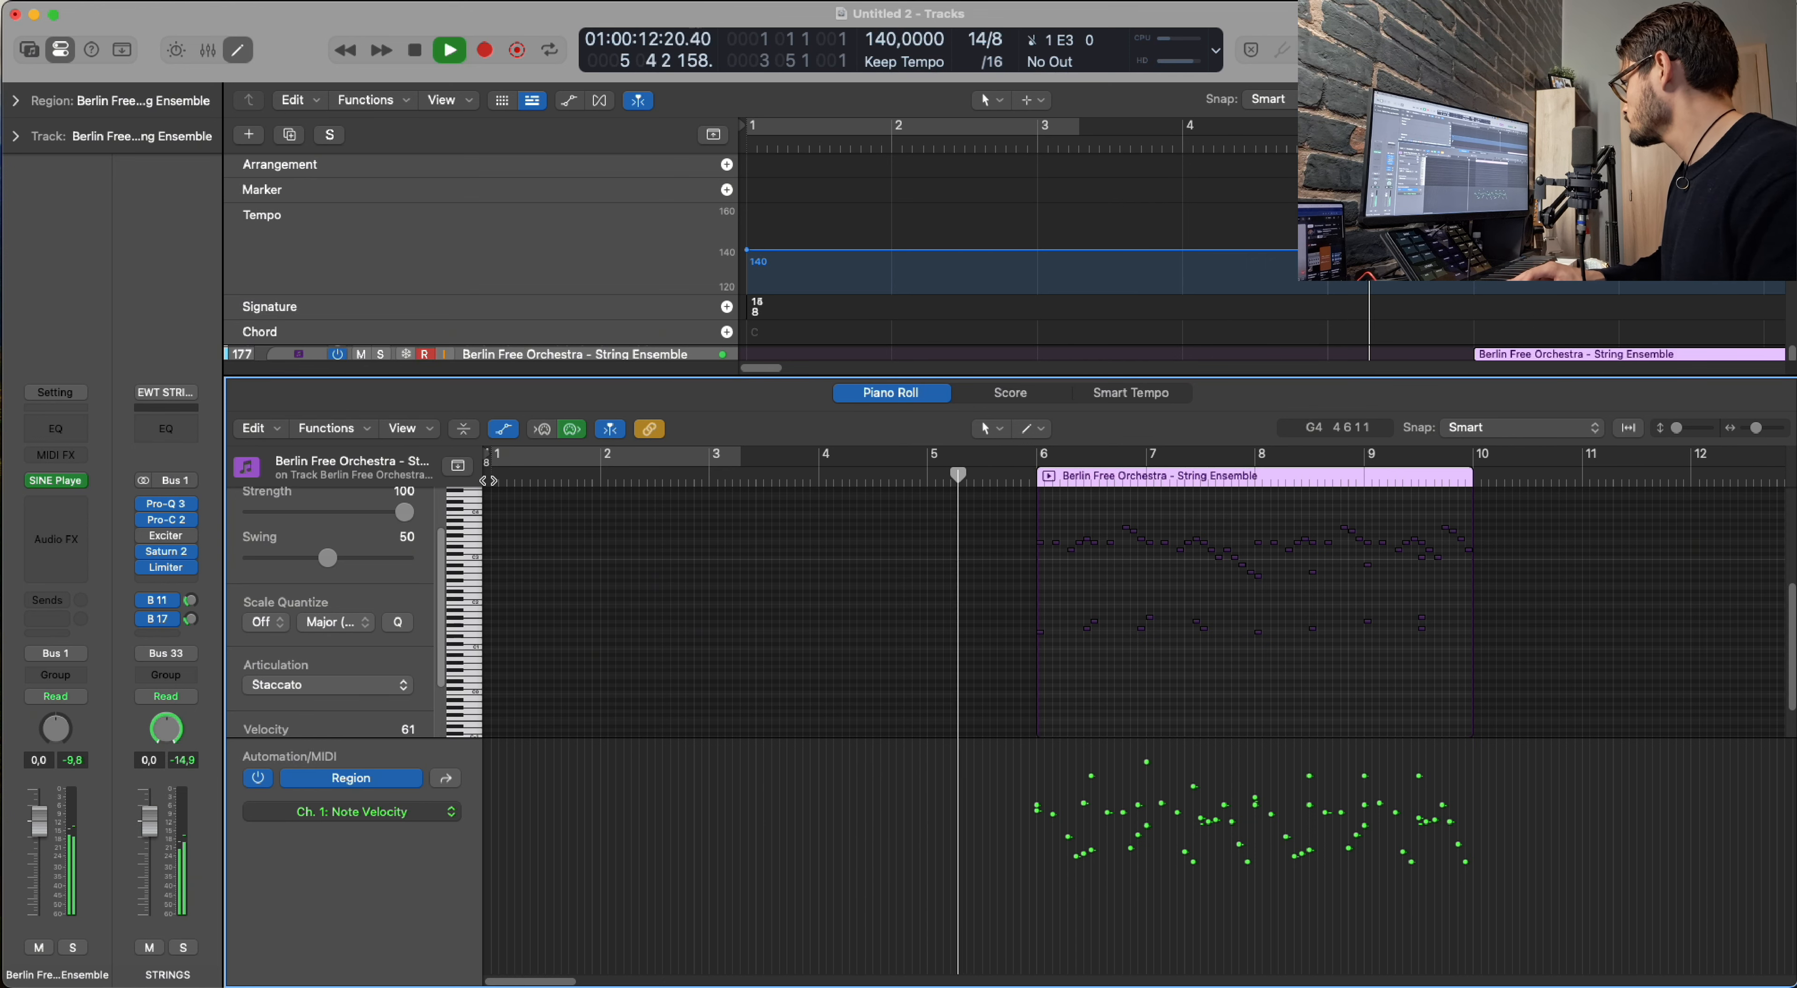
pyautogui.hotkey('shift', 'r')
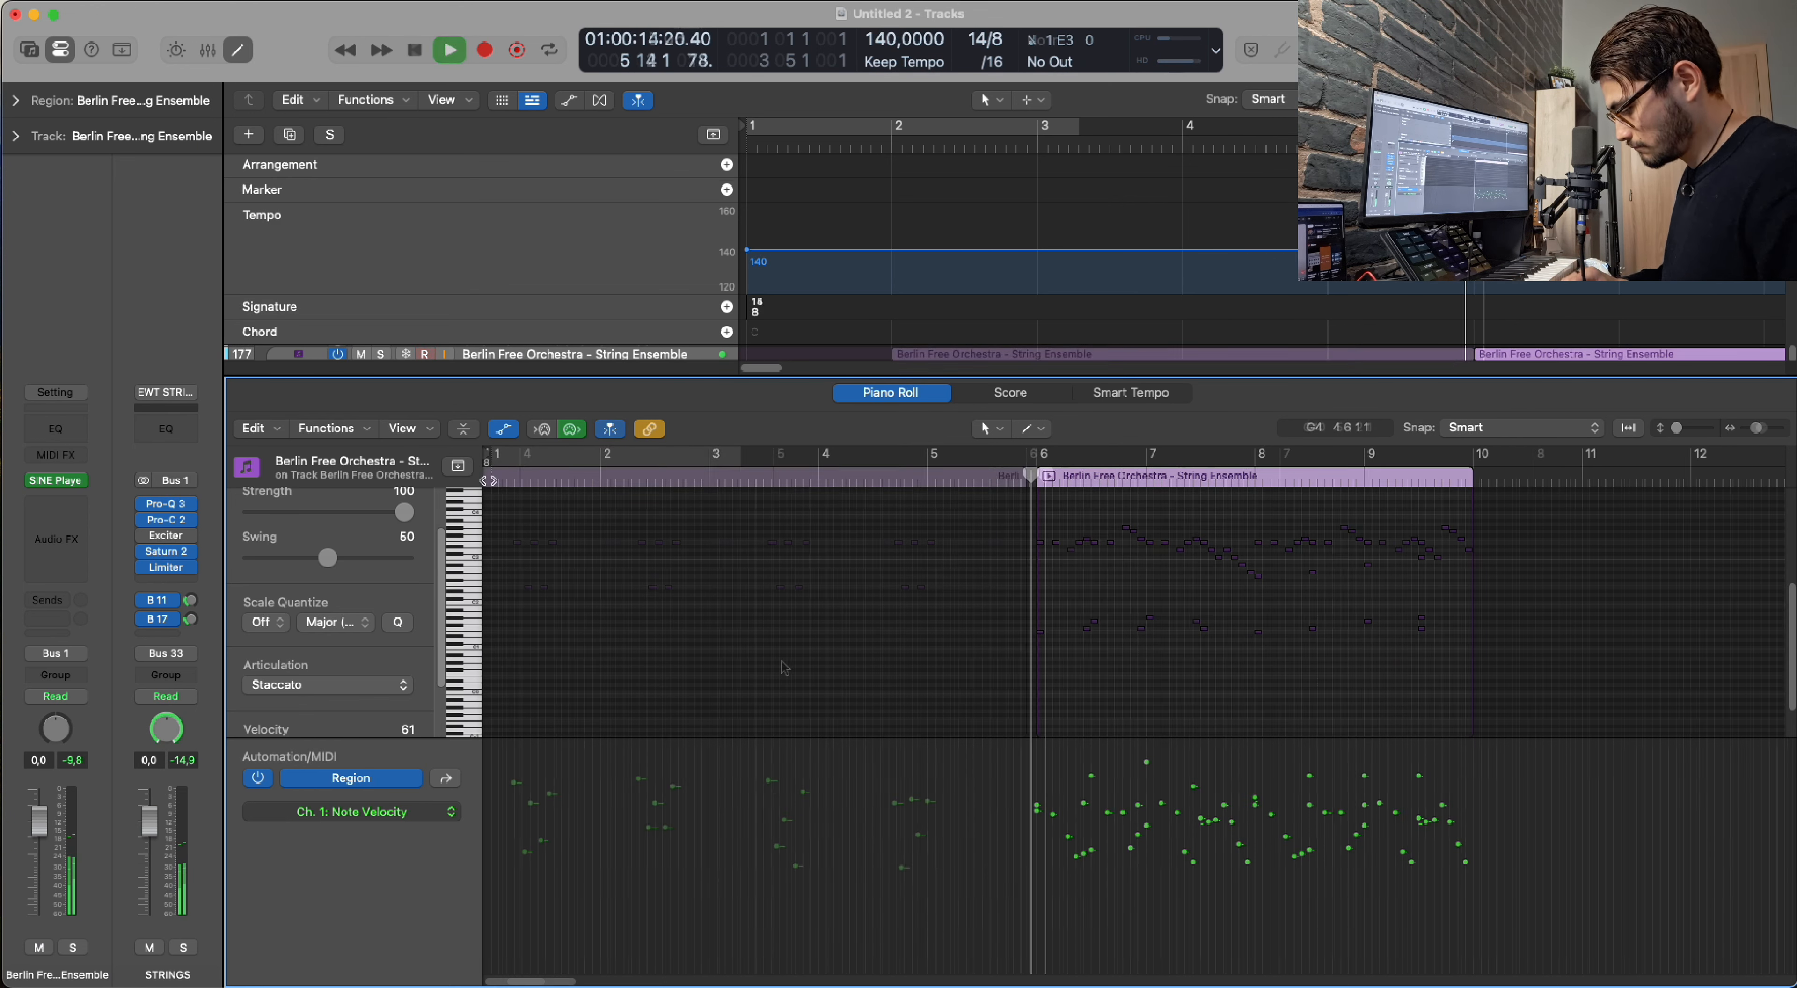
pyautogui.press('space')
# Quantize all notes in the captured intro region and transpose its lower-pitched notes up one octave.
pyautogui.scroll(5, 885, 678)
pyautogui.scroll(2, 882, 680)
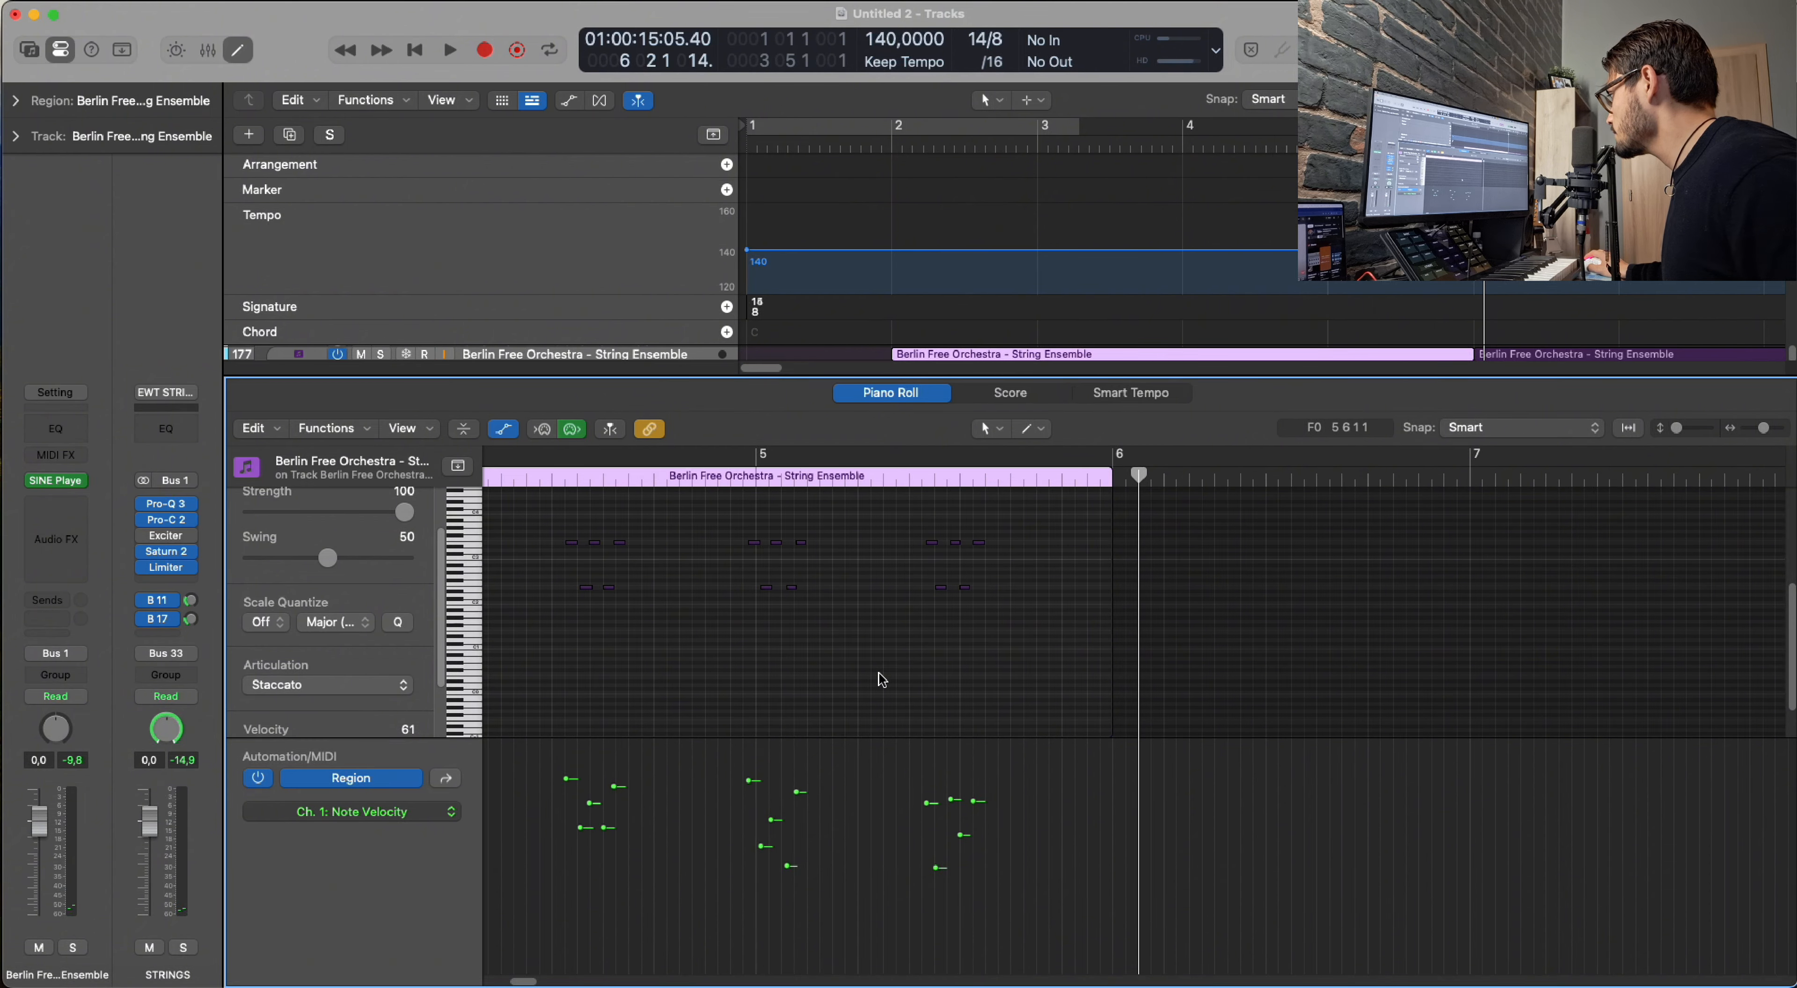
pyautogui.scroll(-4, 878, 673)
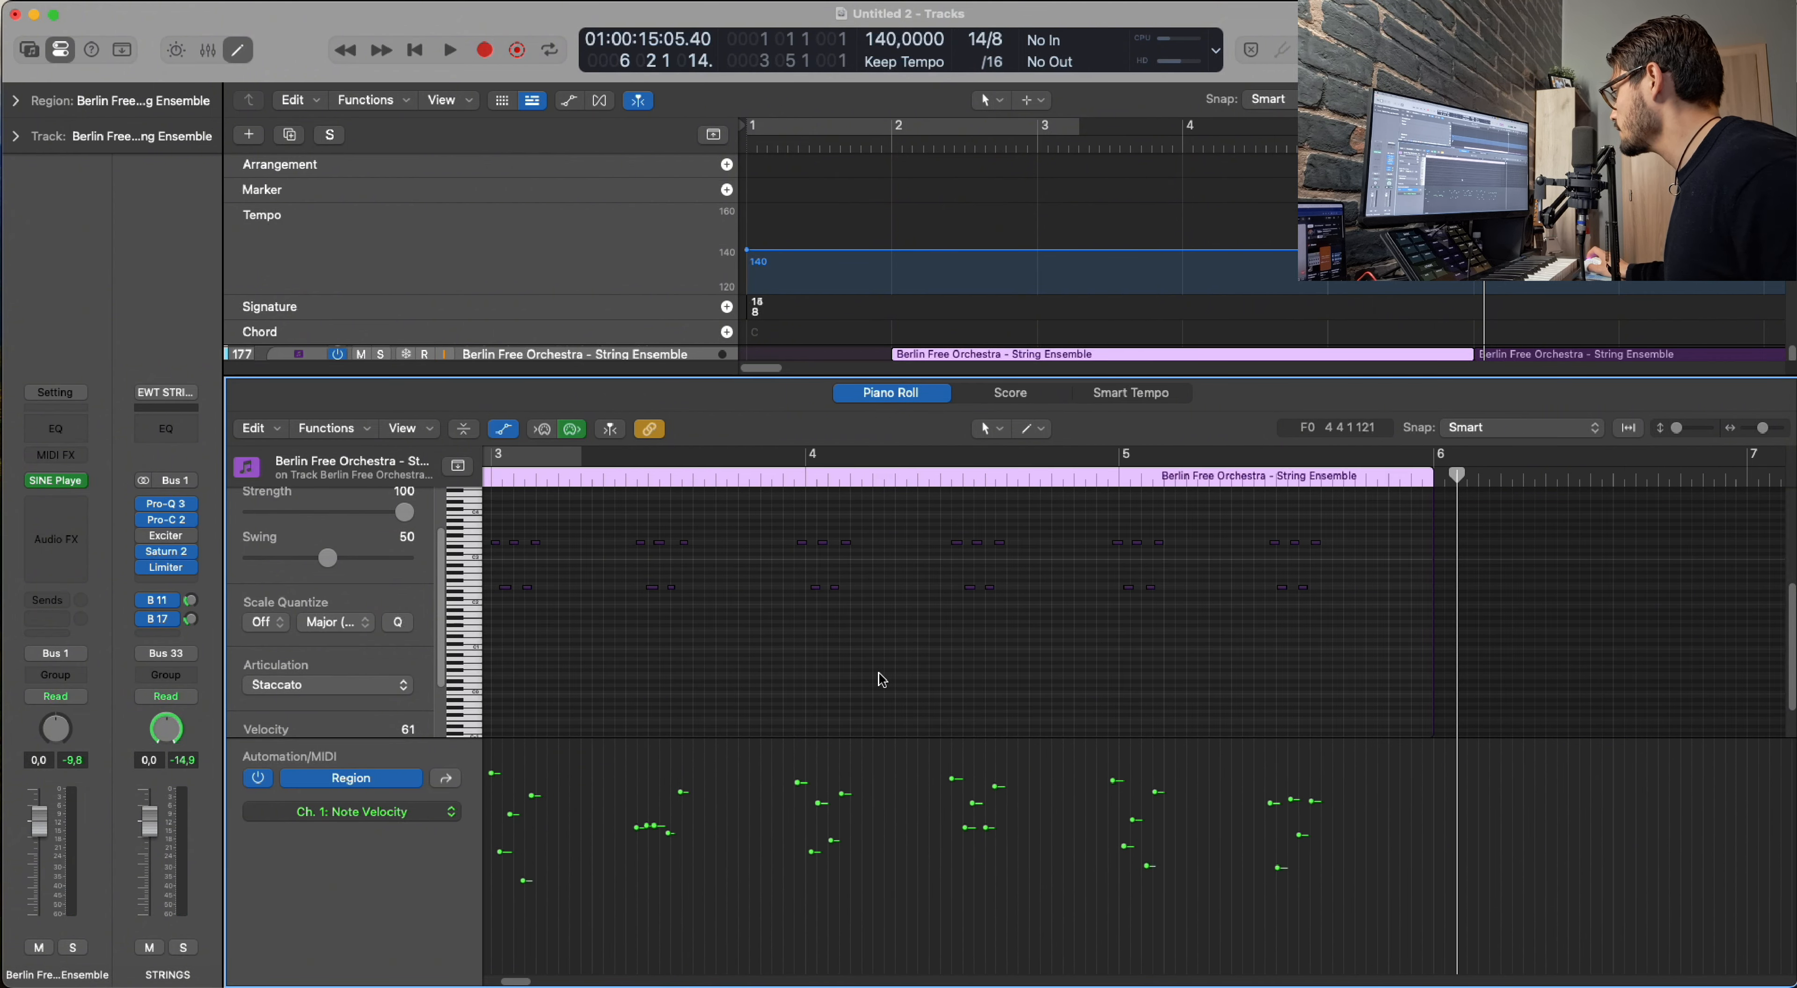
pyautogui.press('super+a')
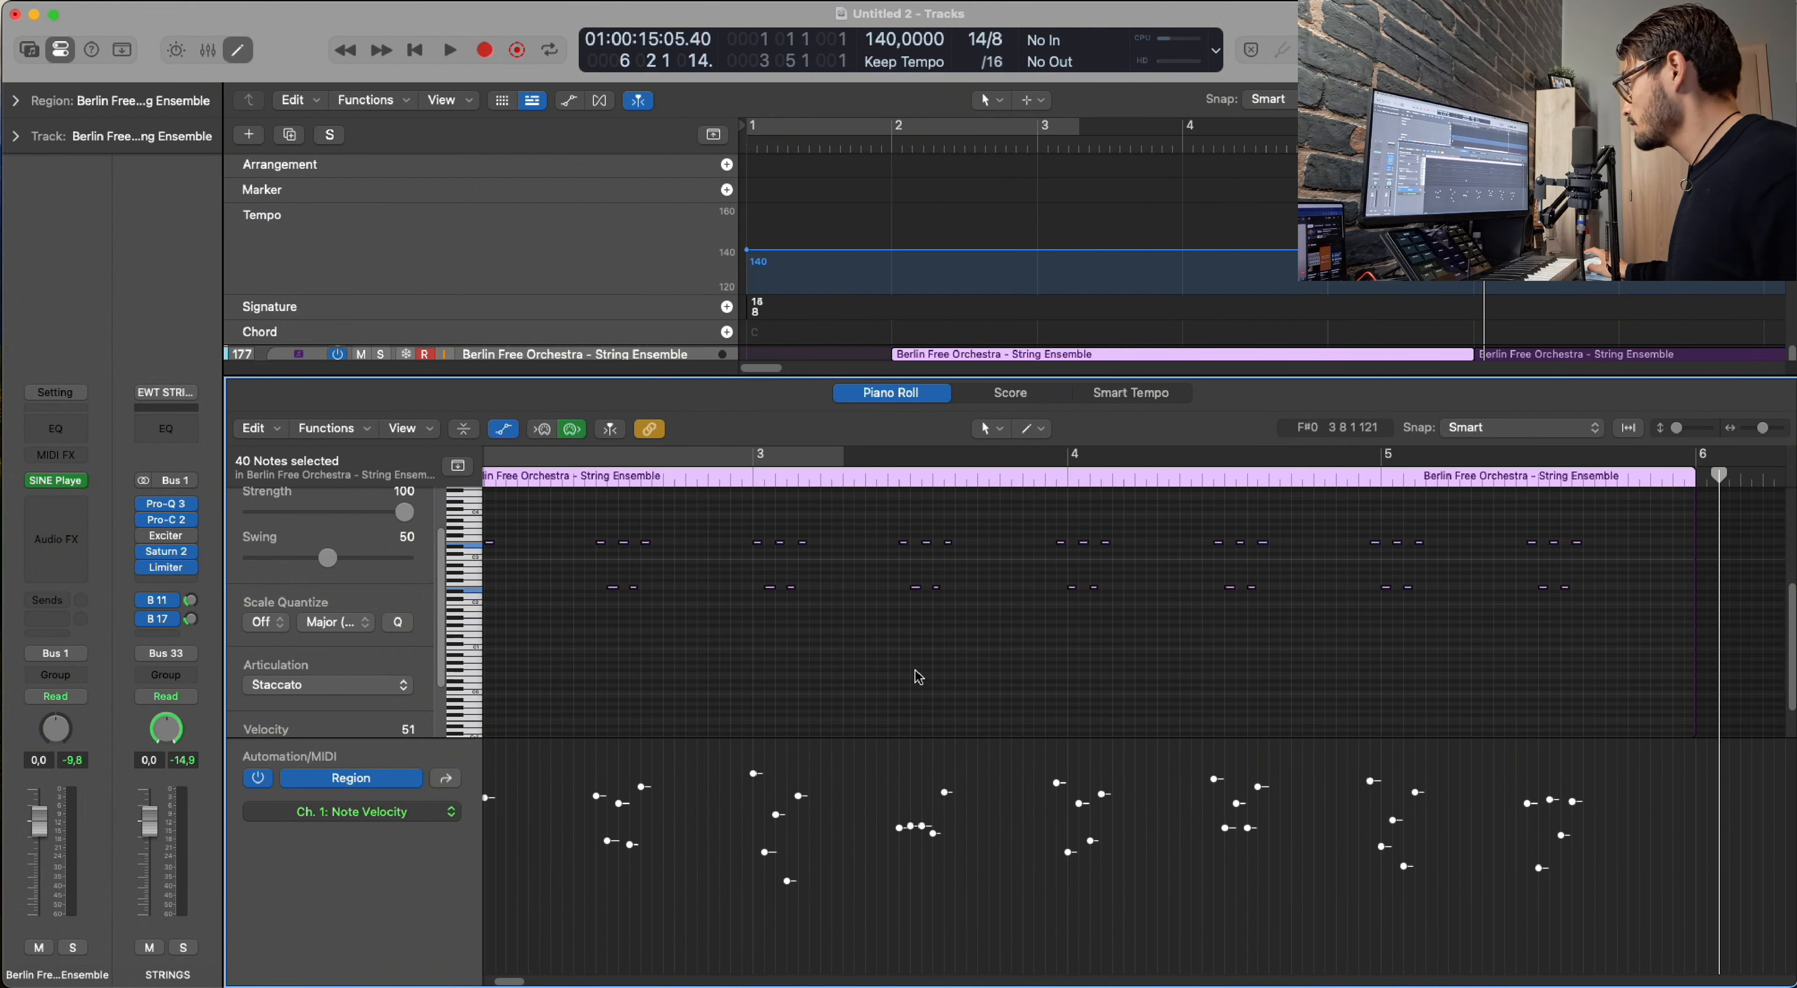
pyautogui.scroll(-4, 914, 675)
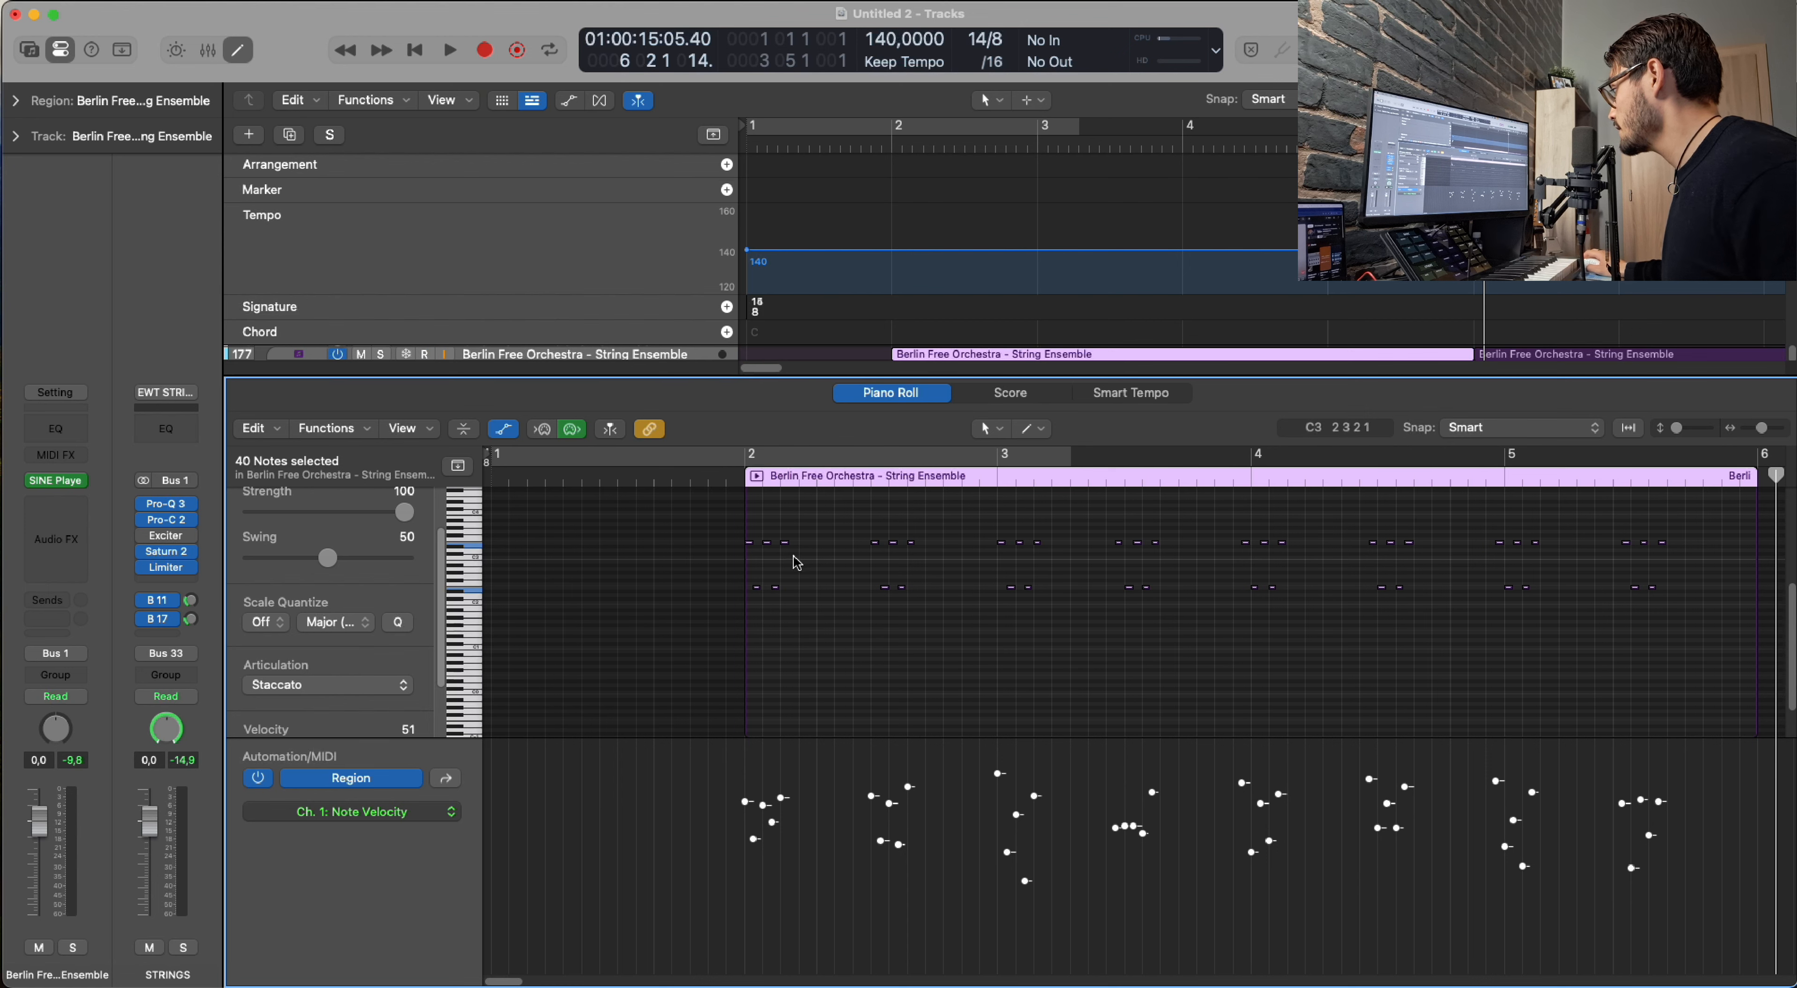
pyautogui.click(475, 590)
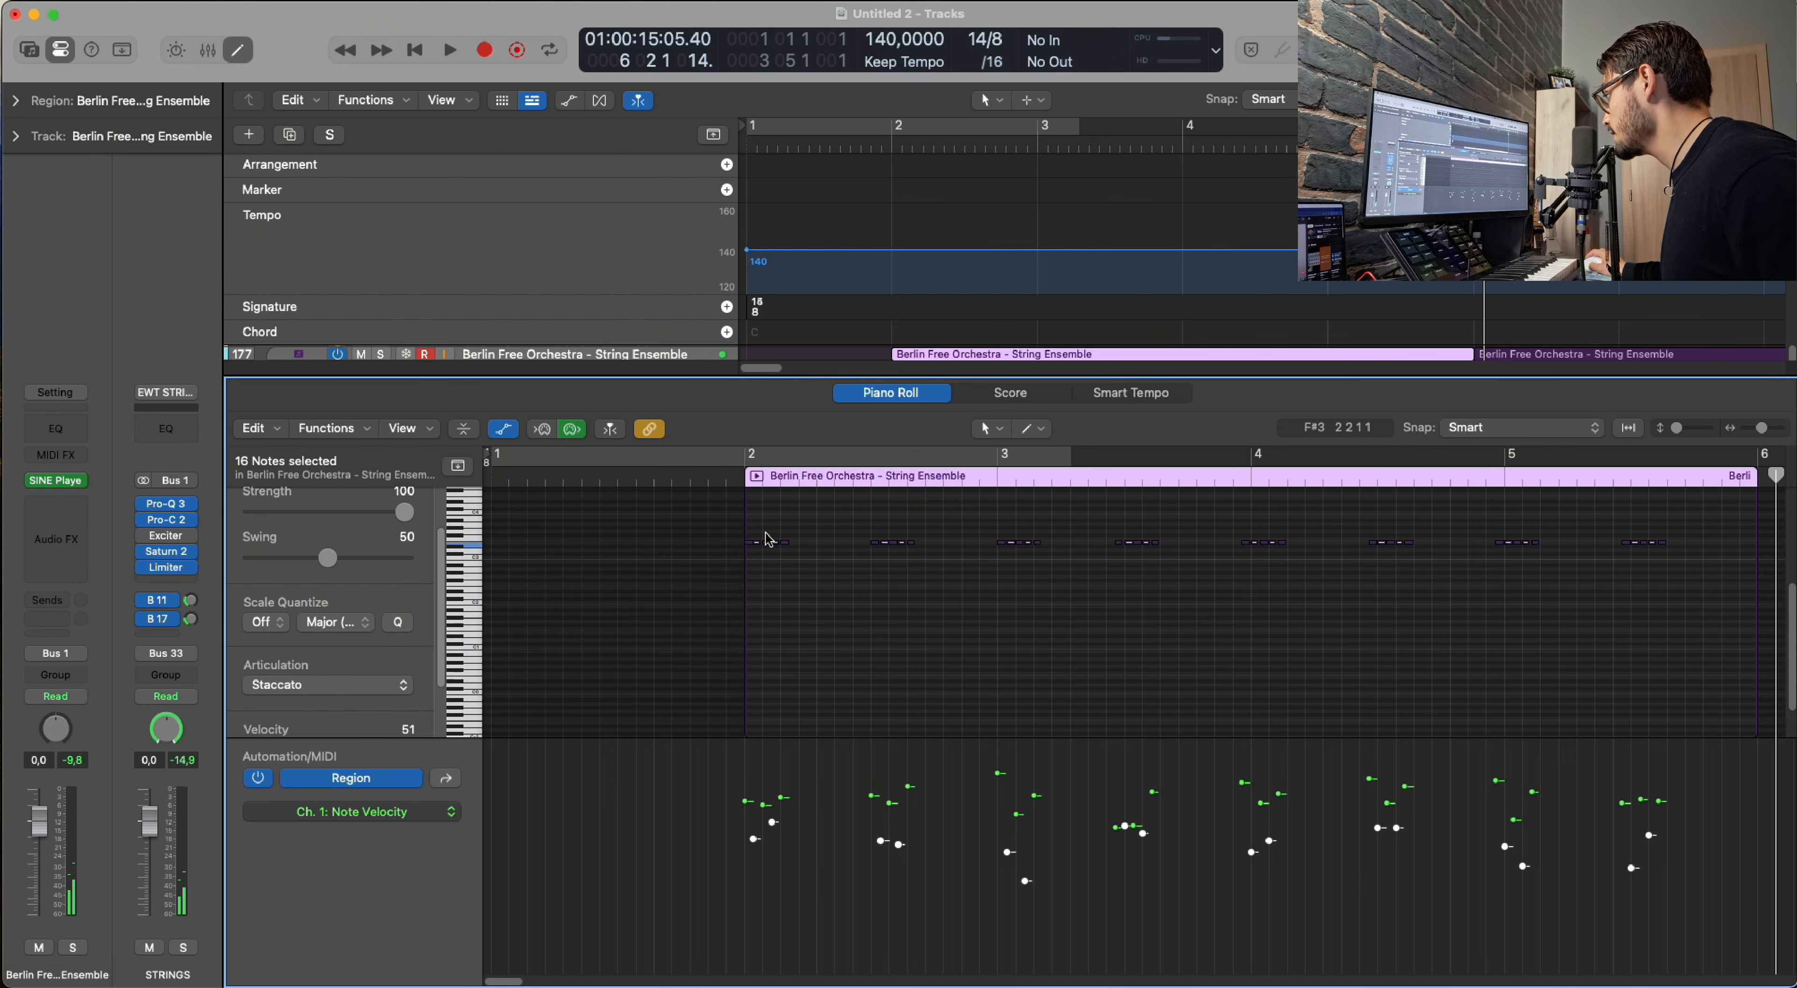
# Play back the transposed staccato intro pattern in bars 2 to 5.
pyautogui.scroll(2, 764, 547)
pyautogui.press('space')
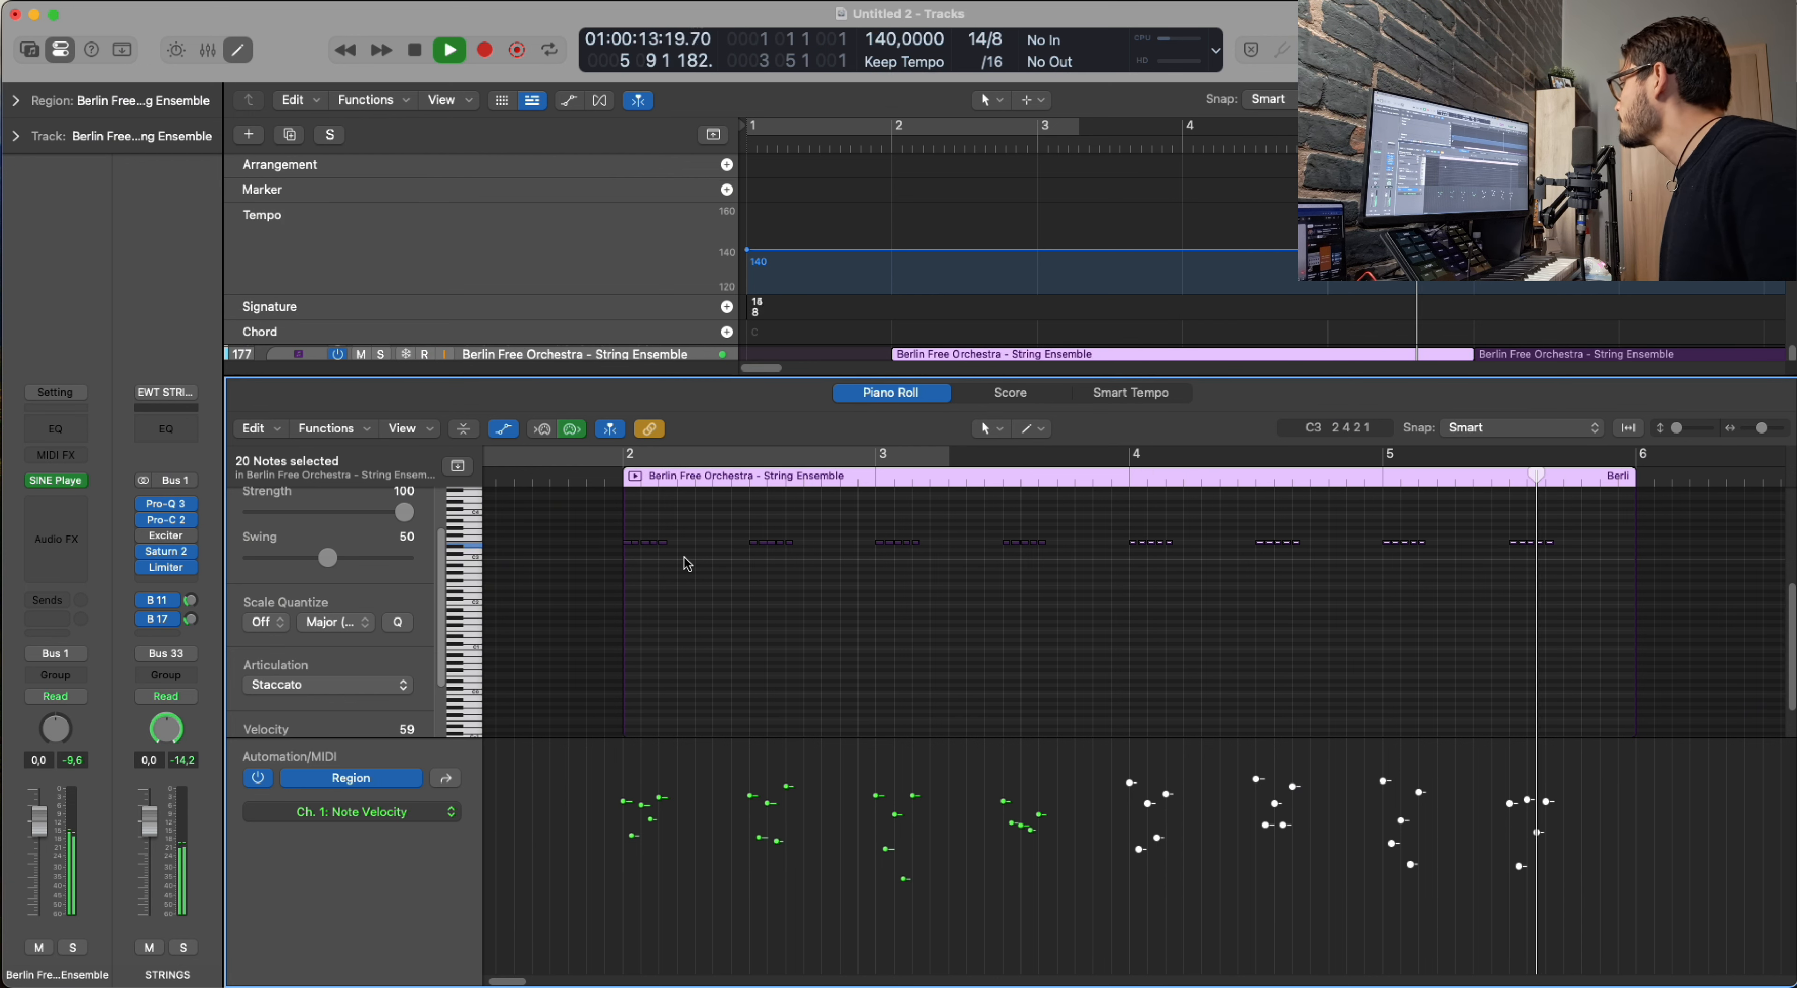
pyautogui.press('space')
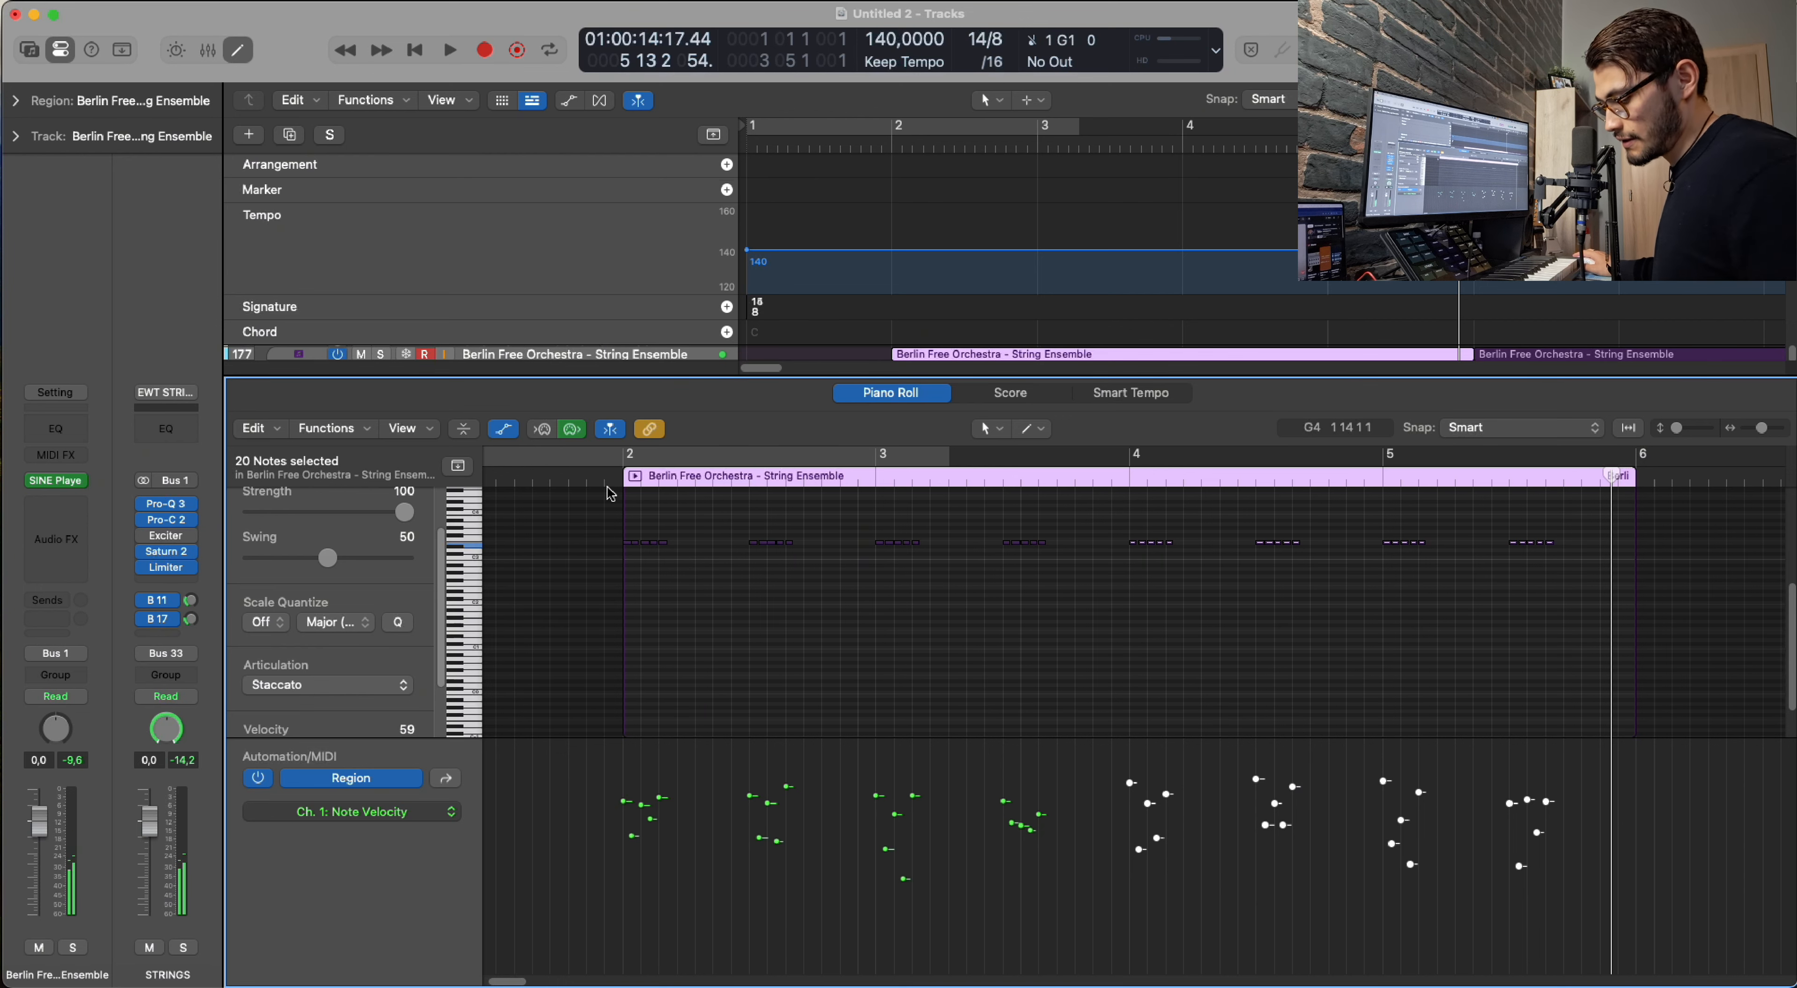
# Play the project from bar 1 and capture the performed low bass accents into the String Ensemble intro region.
pyautogui.hscroll(-3, 606, 468)
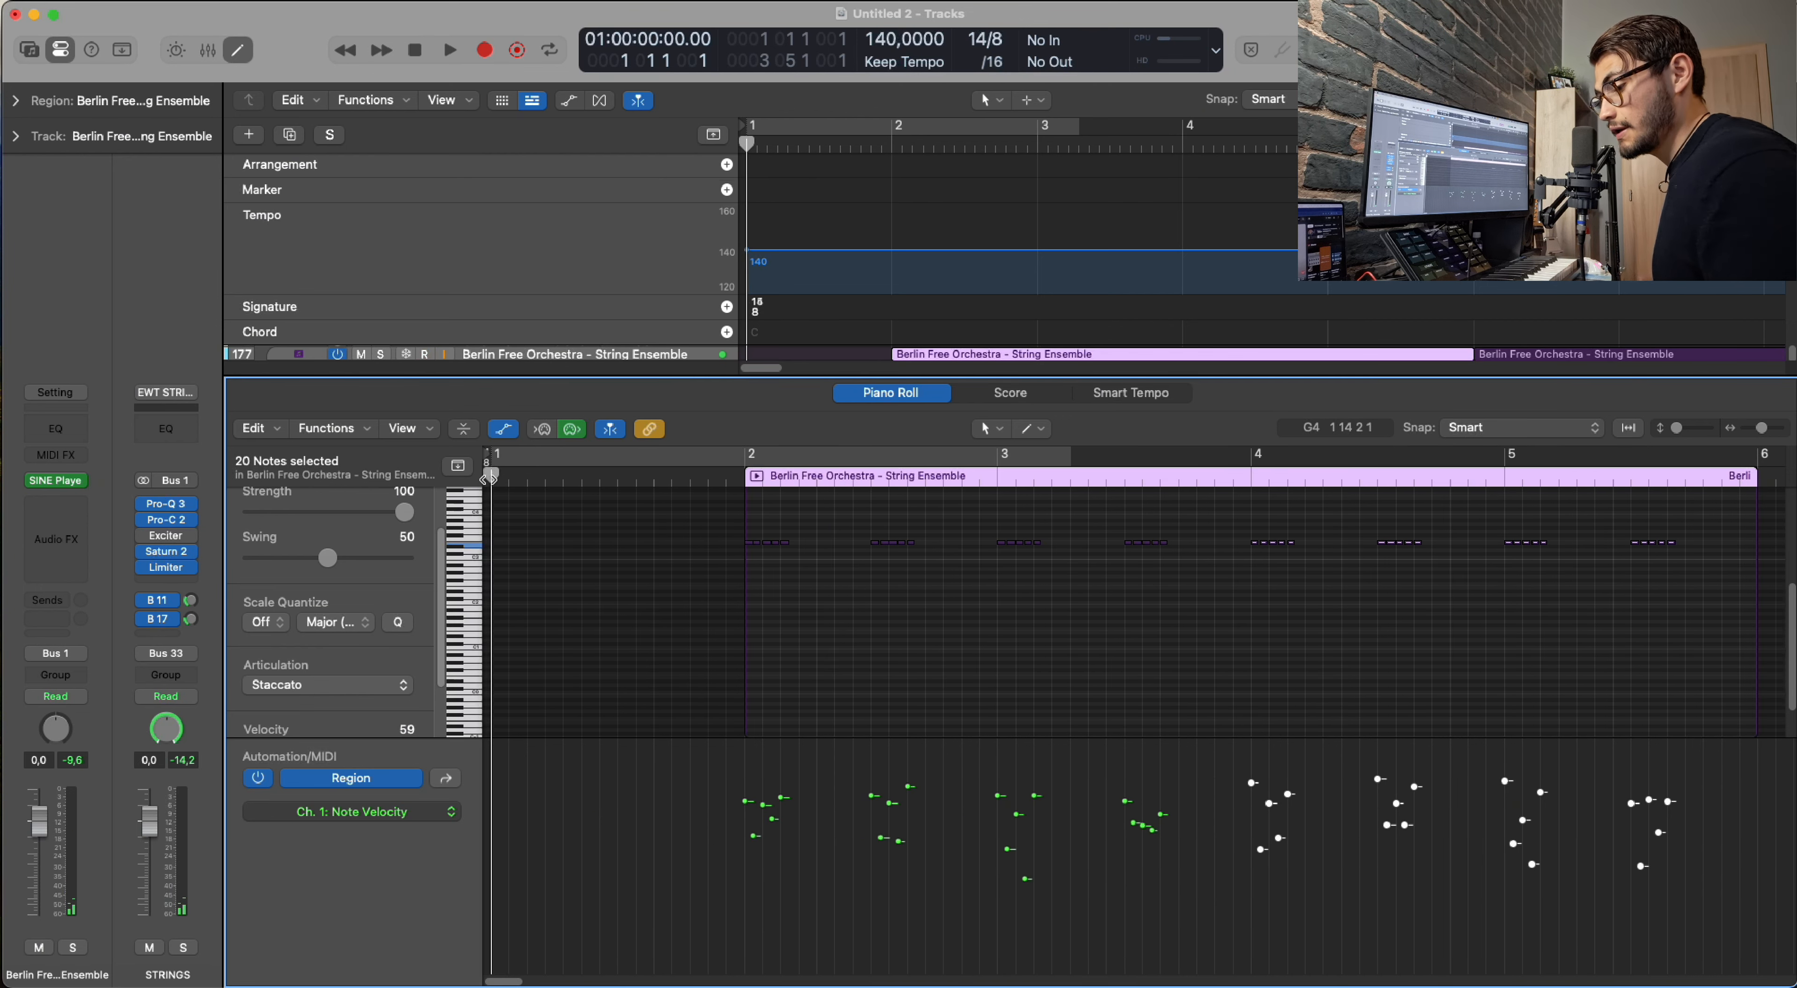
pyautogui.press('space')
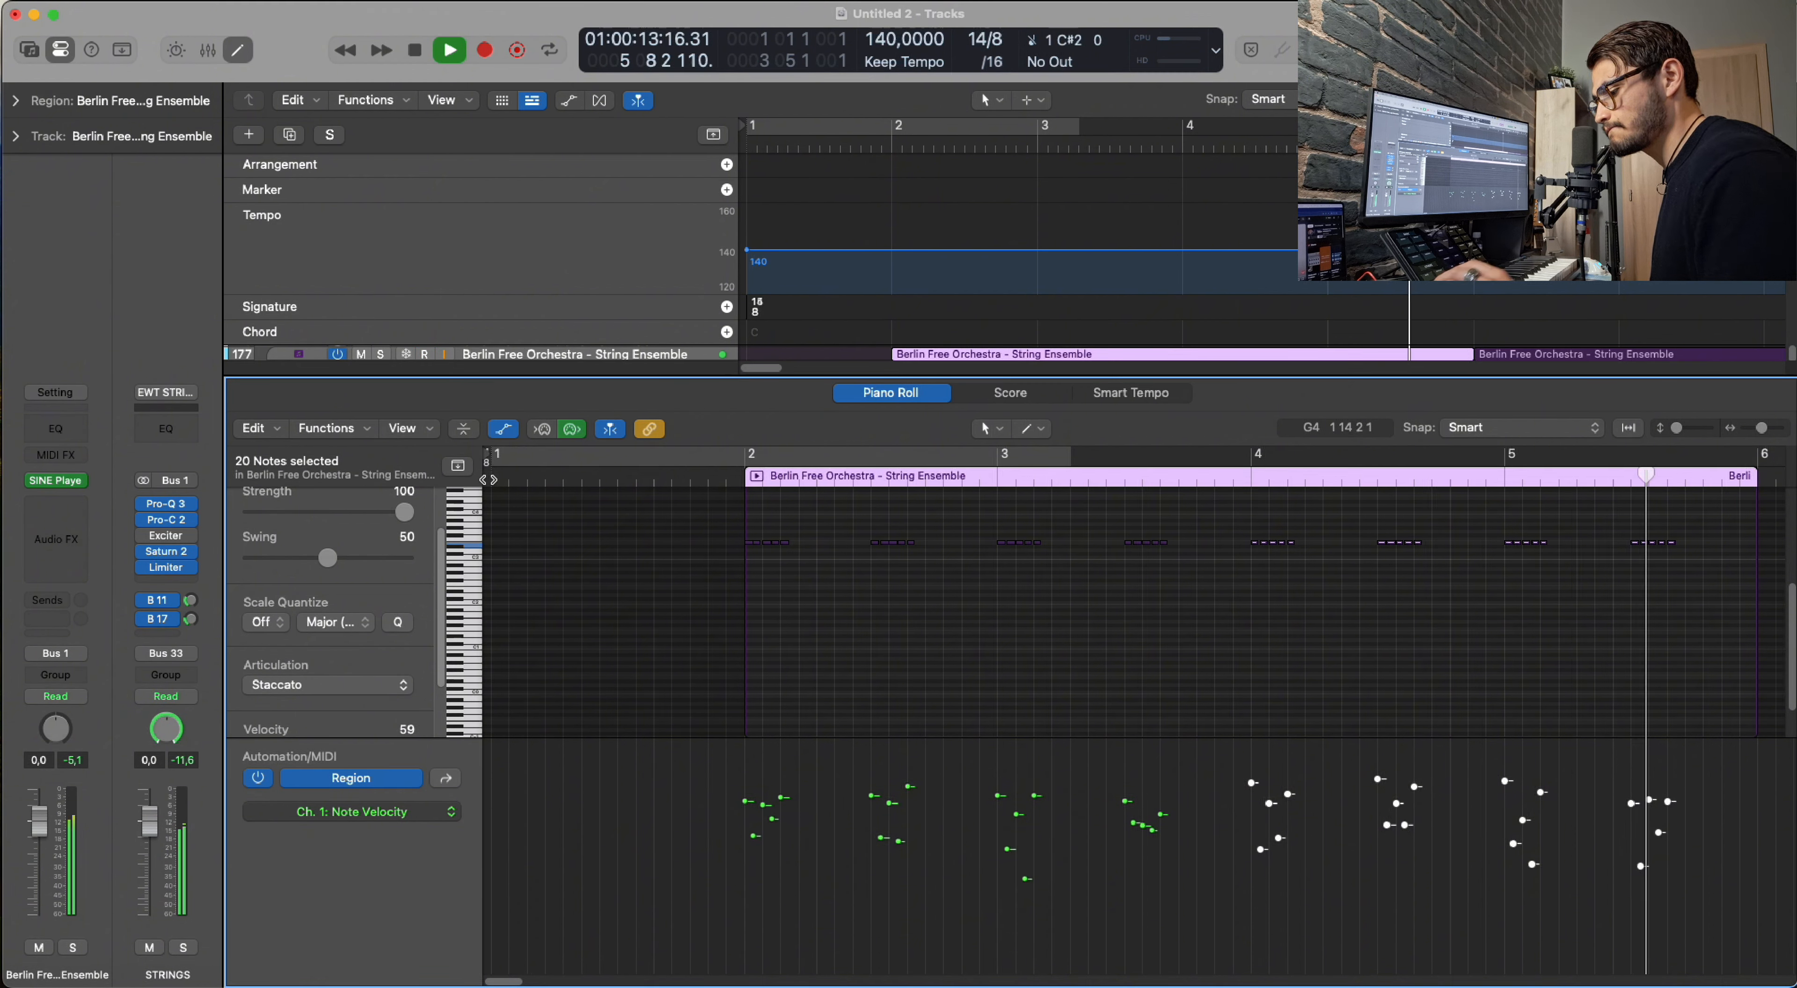
pyautogui.press('space')
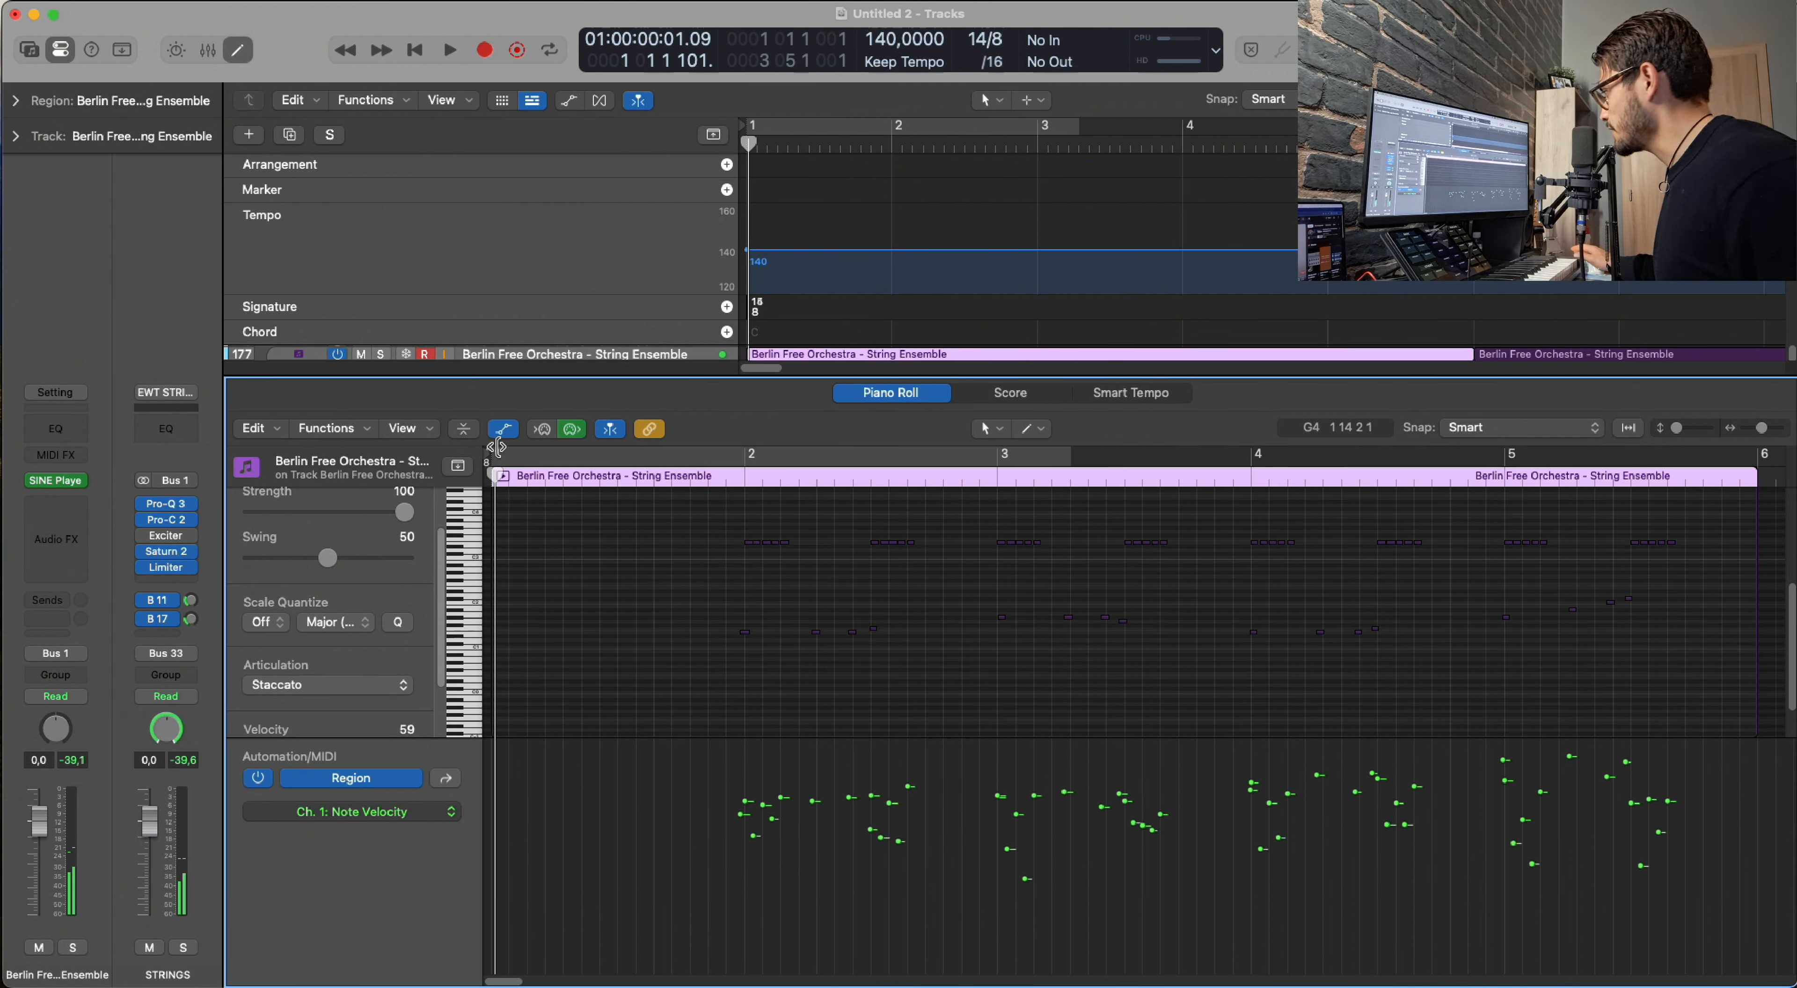
# Align the captured bass accents to the grid, shift the third accent in bar 5 slightly later, and play back the result.
pyautogui.moveTo(1630, 601); pyautogui.dragTo(736, 709)
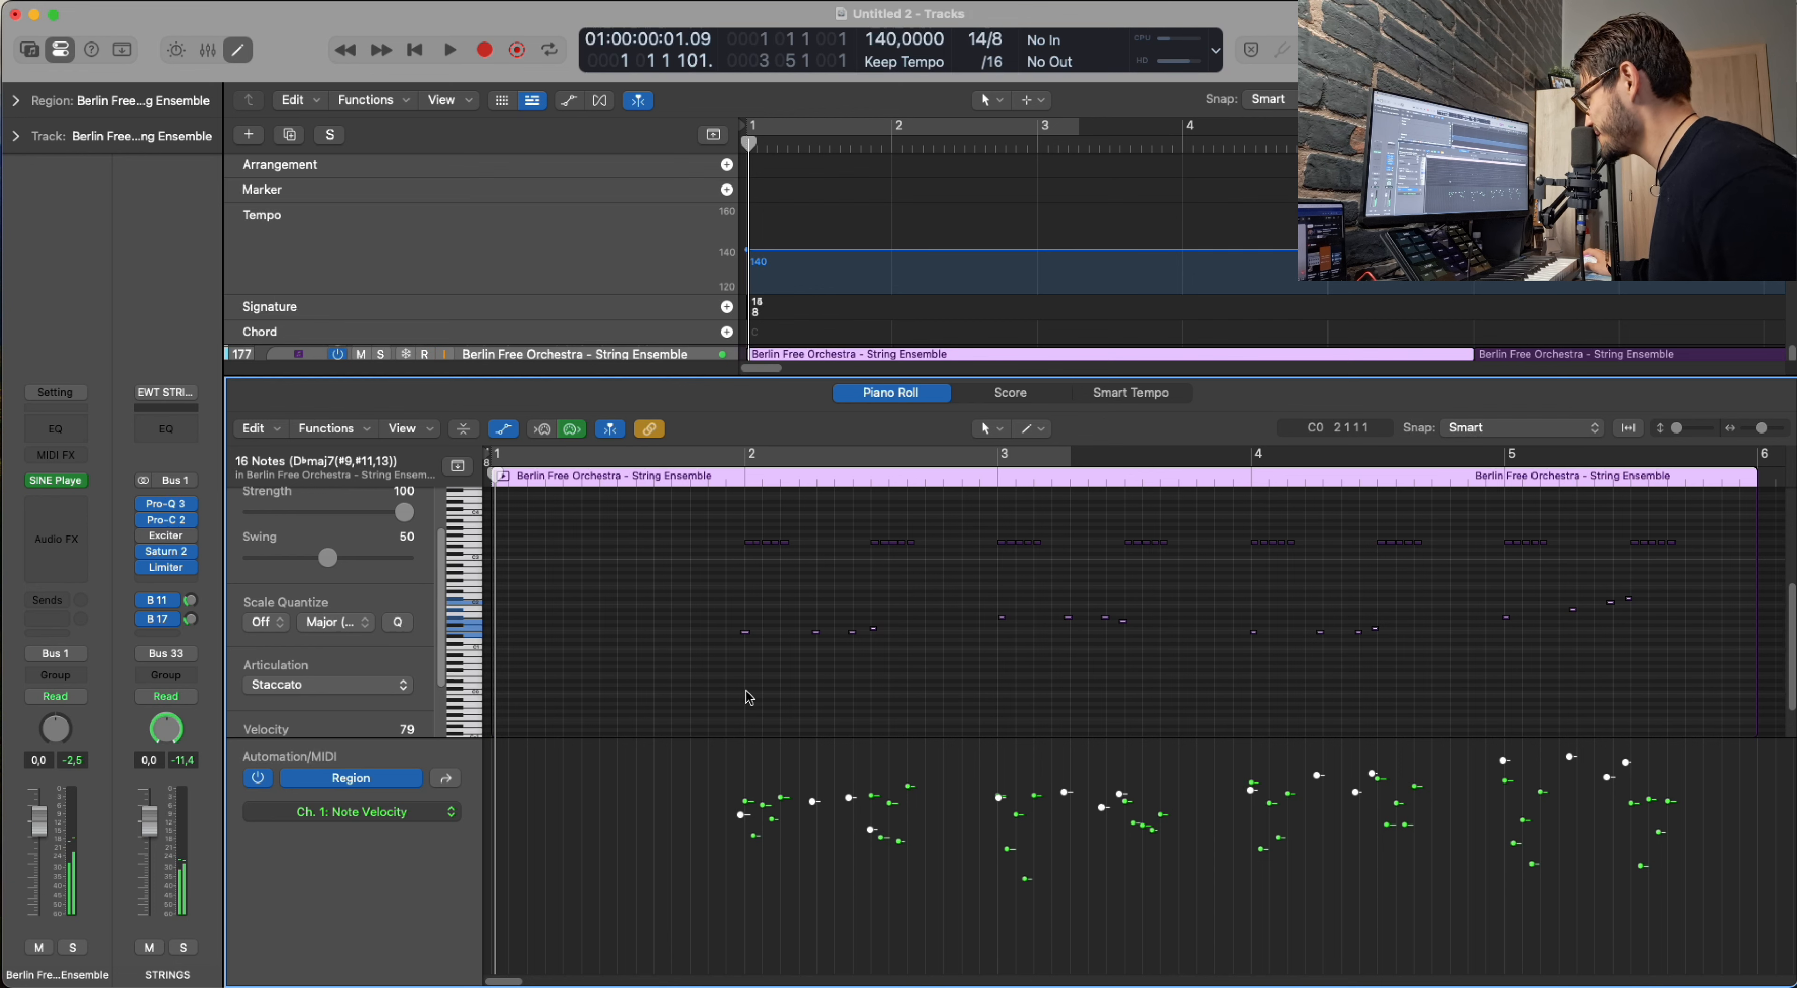
pyautogui.click(1340, 618)
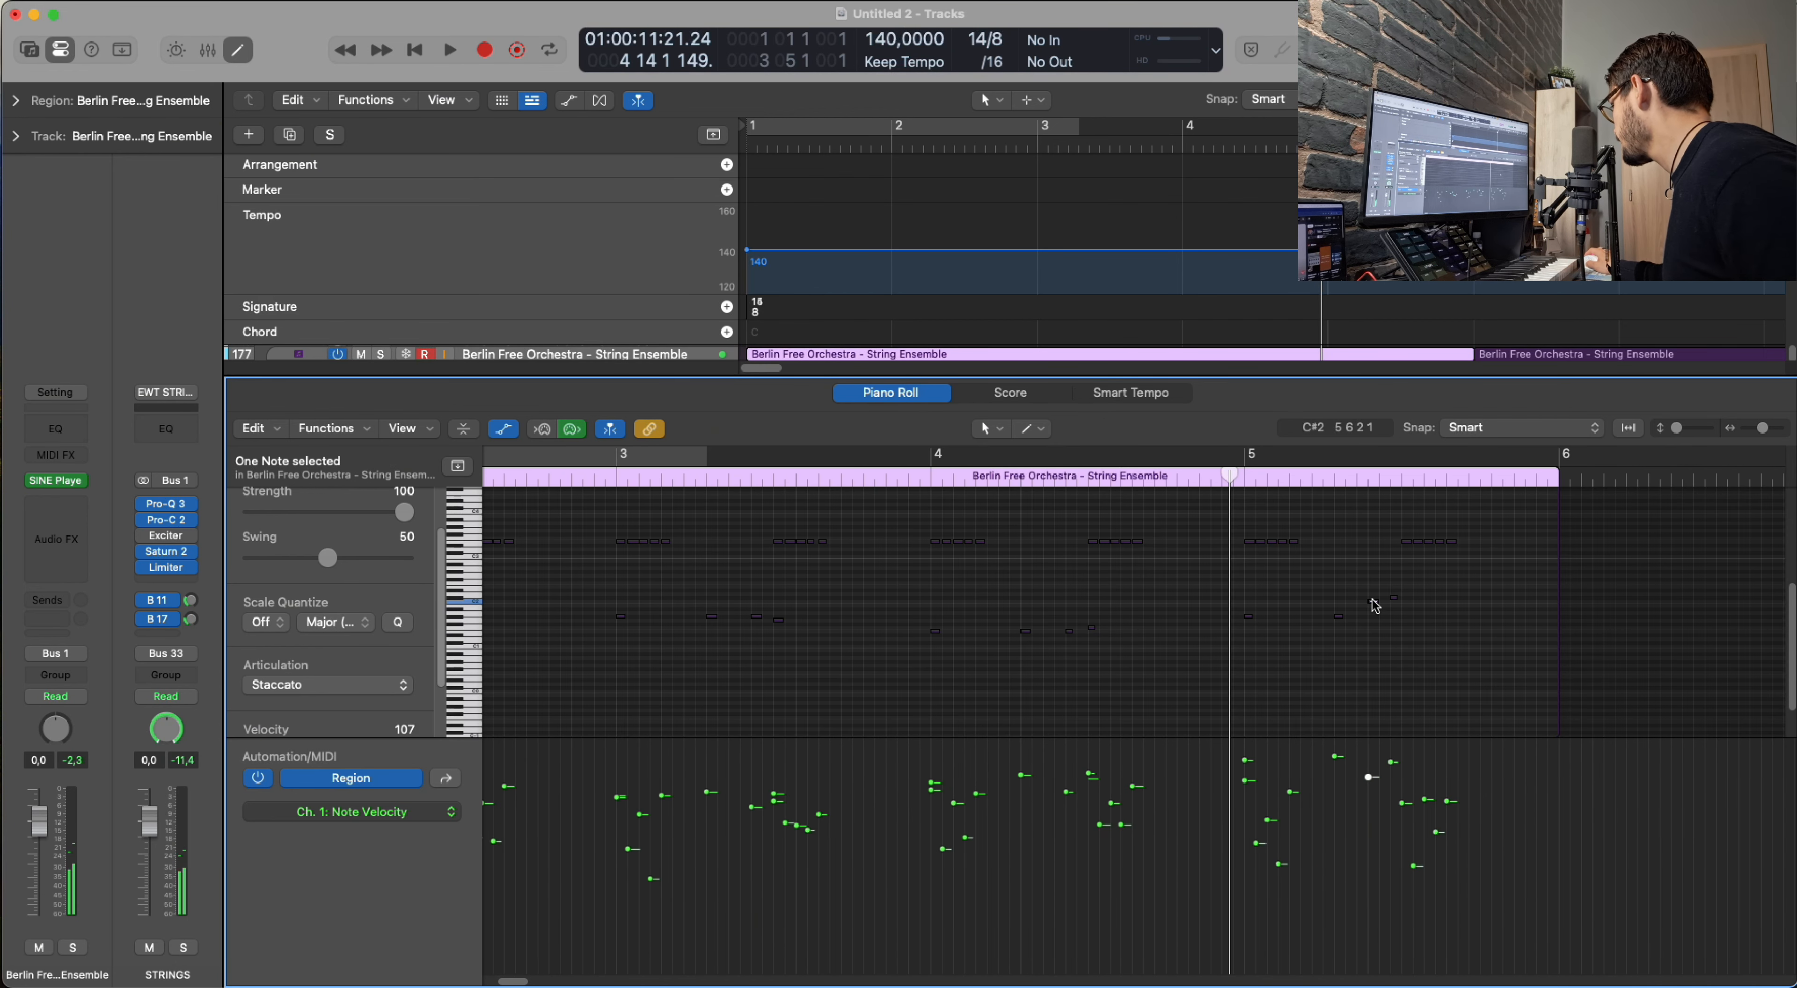
pyautogui.moveTo(1374, 606); pyautogui.dragTo(1382, 613)
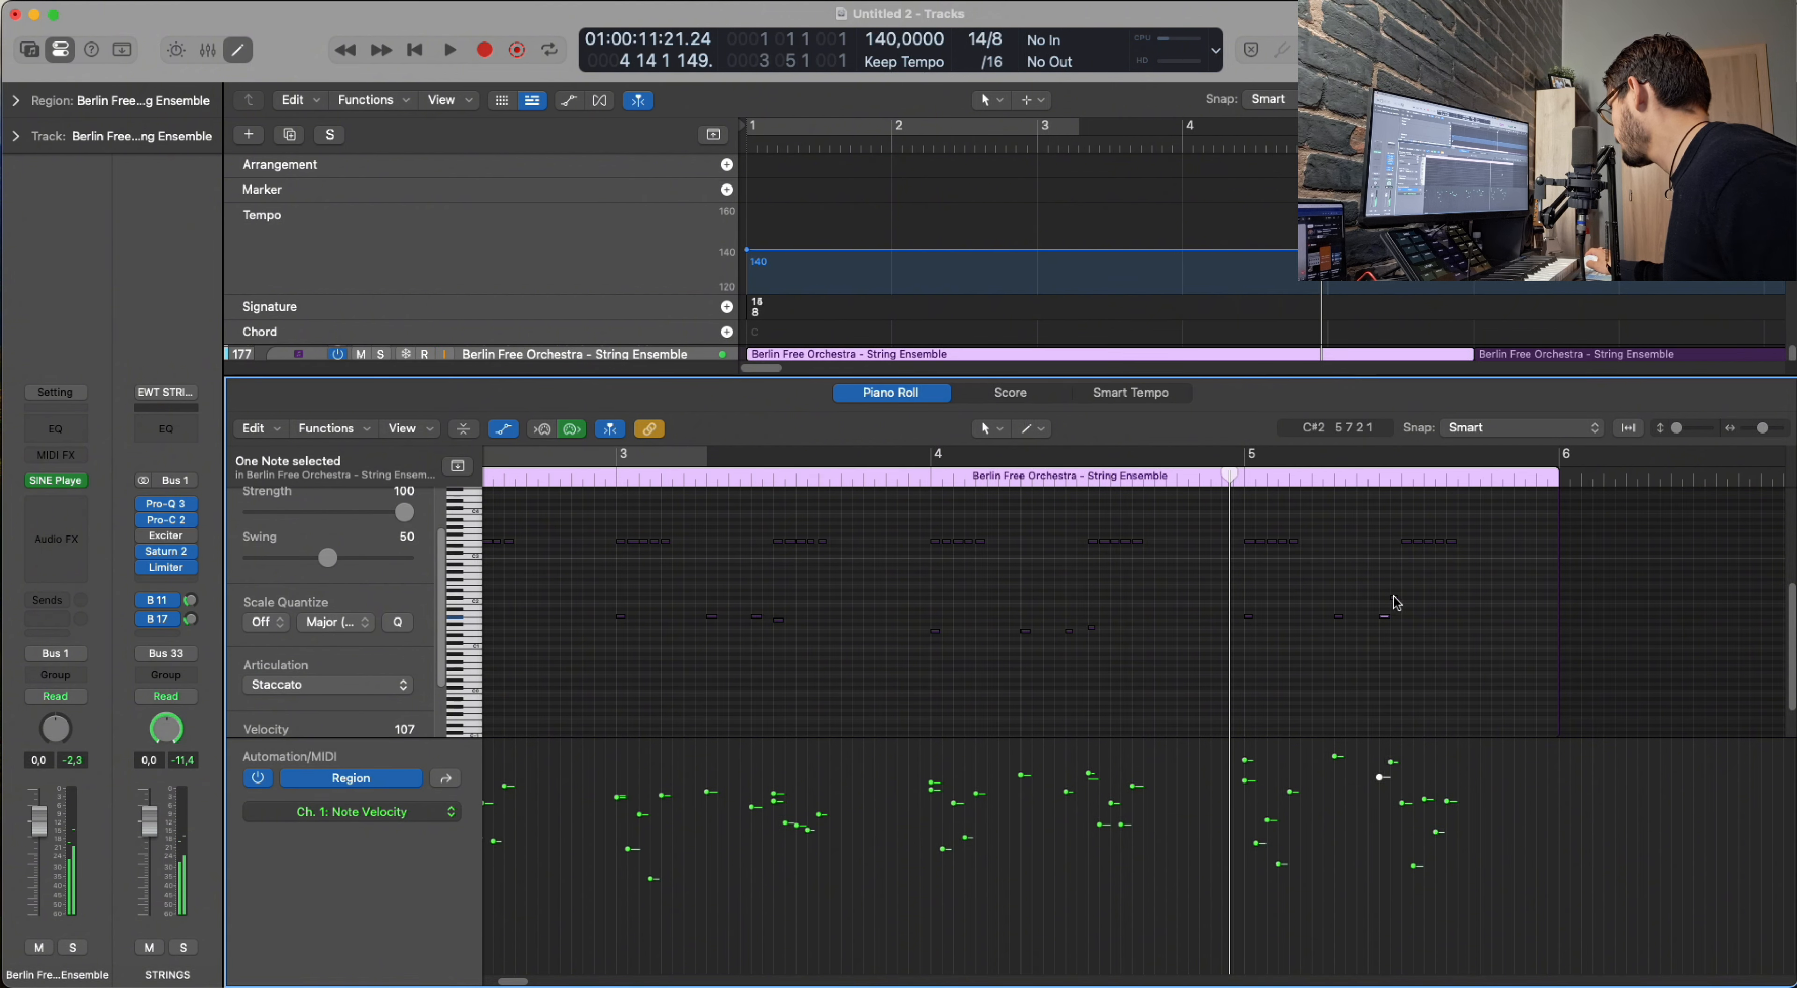
pyautogui.click(1386, 614)
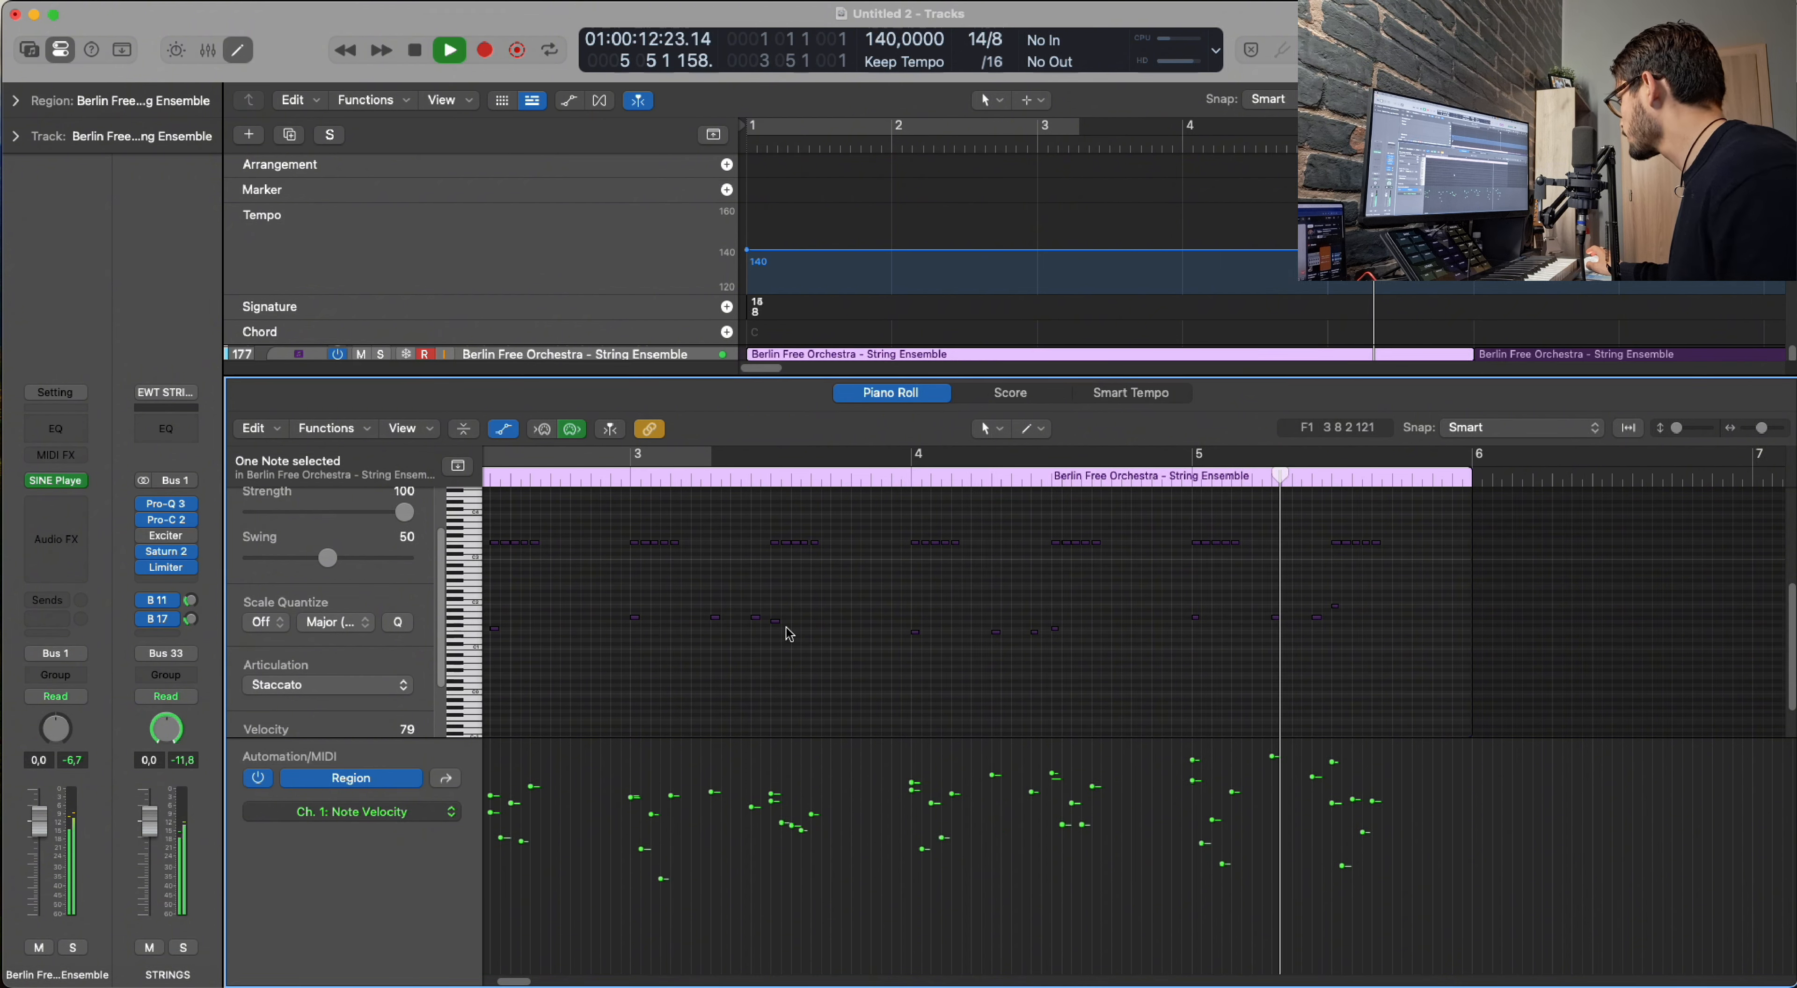
pyautogui.press('space')
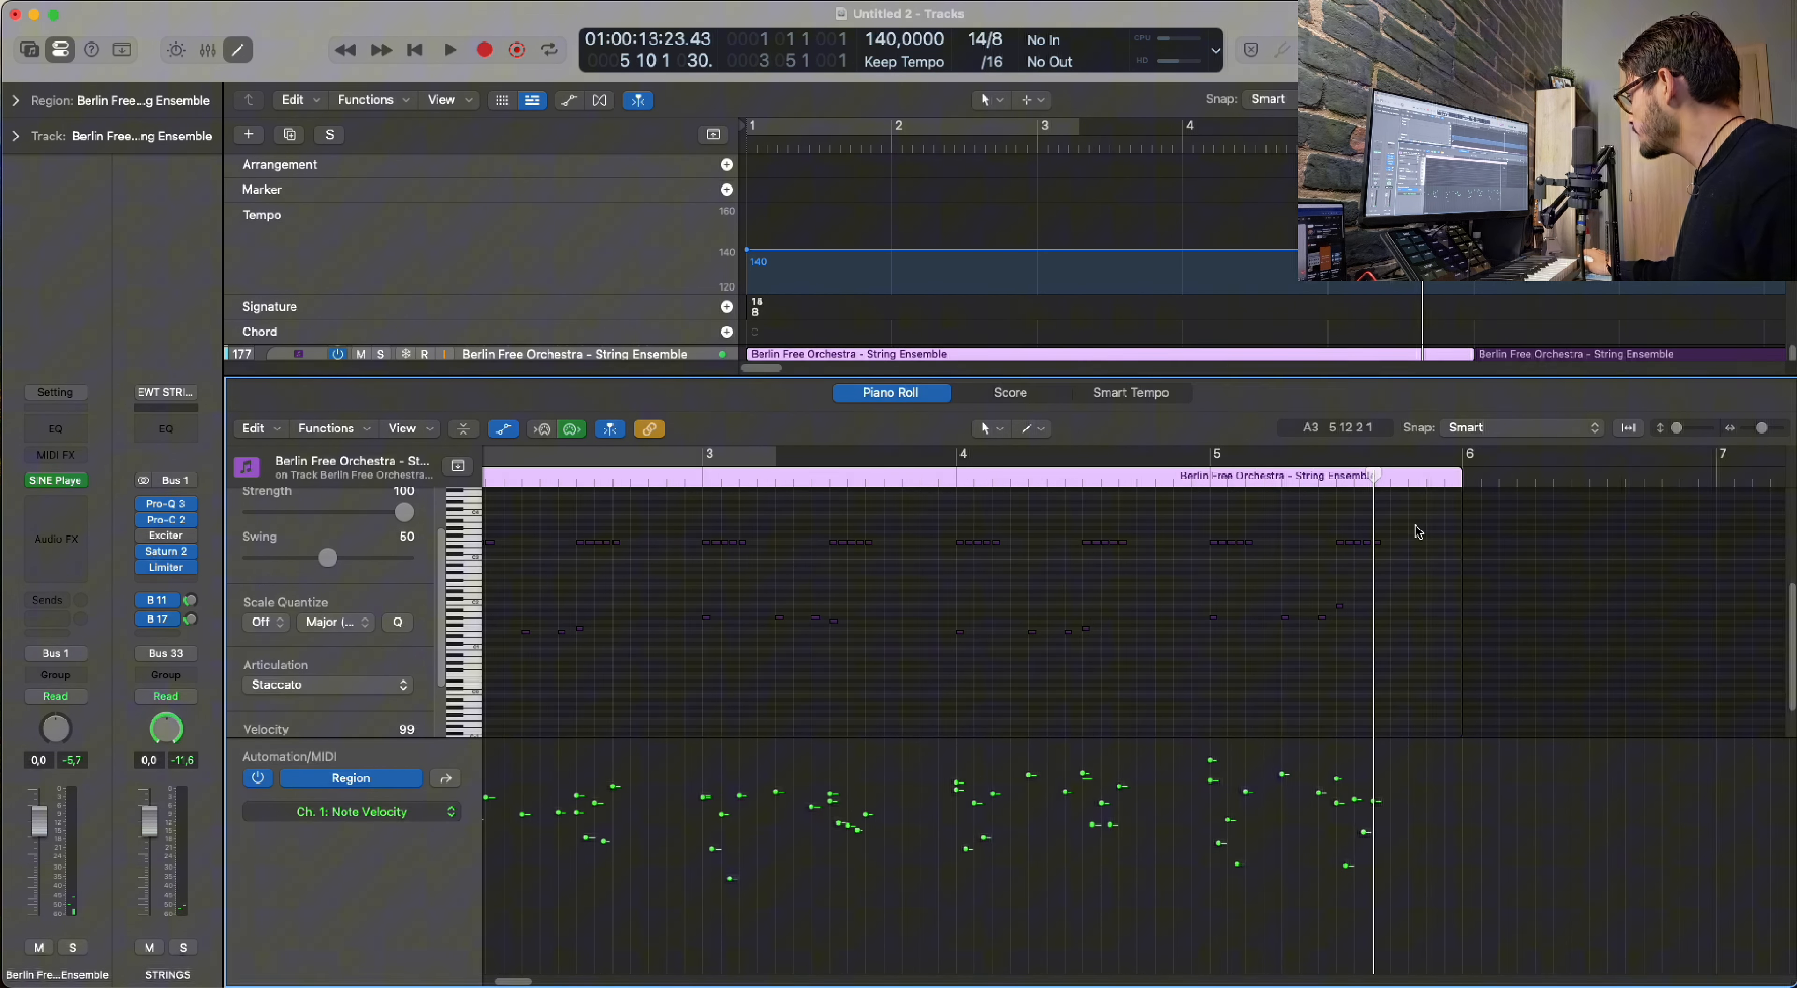
# Copy the repeated staccato notes from the intro into the theme region at bar 6 and transpose them down one octave.
pyautogui.moveTo(1414, 529); pyautogui.dragTo(731, 578)
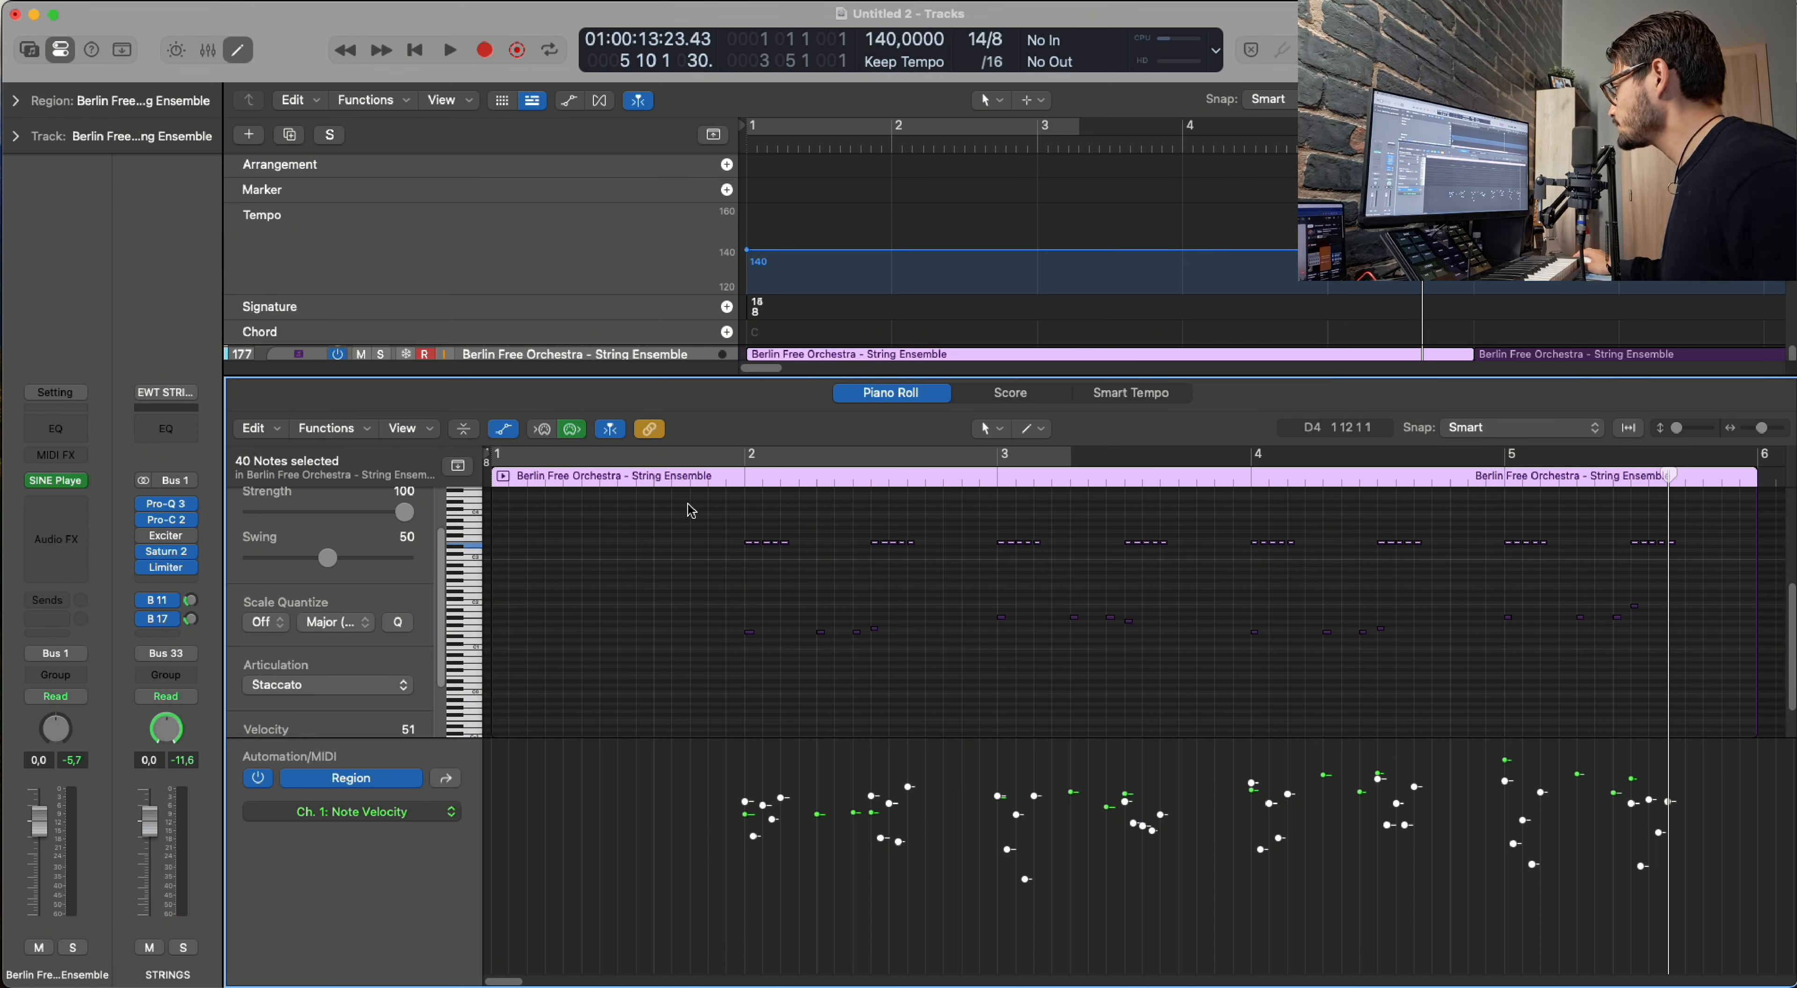
pyautogui.moveTo(493, 610); pyautogui.dragTo(750, 621)
pyautogui.press('e')
pyautogui.doubleClick(1507, 411)
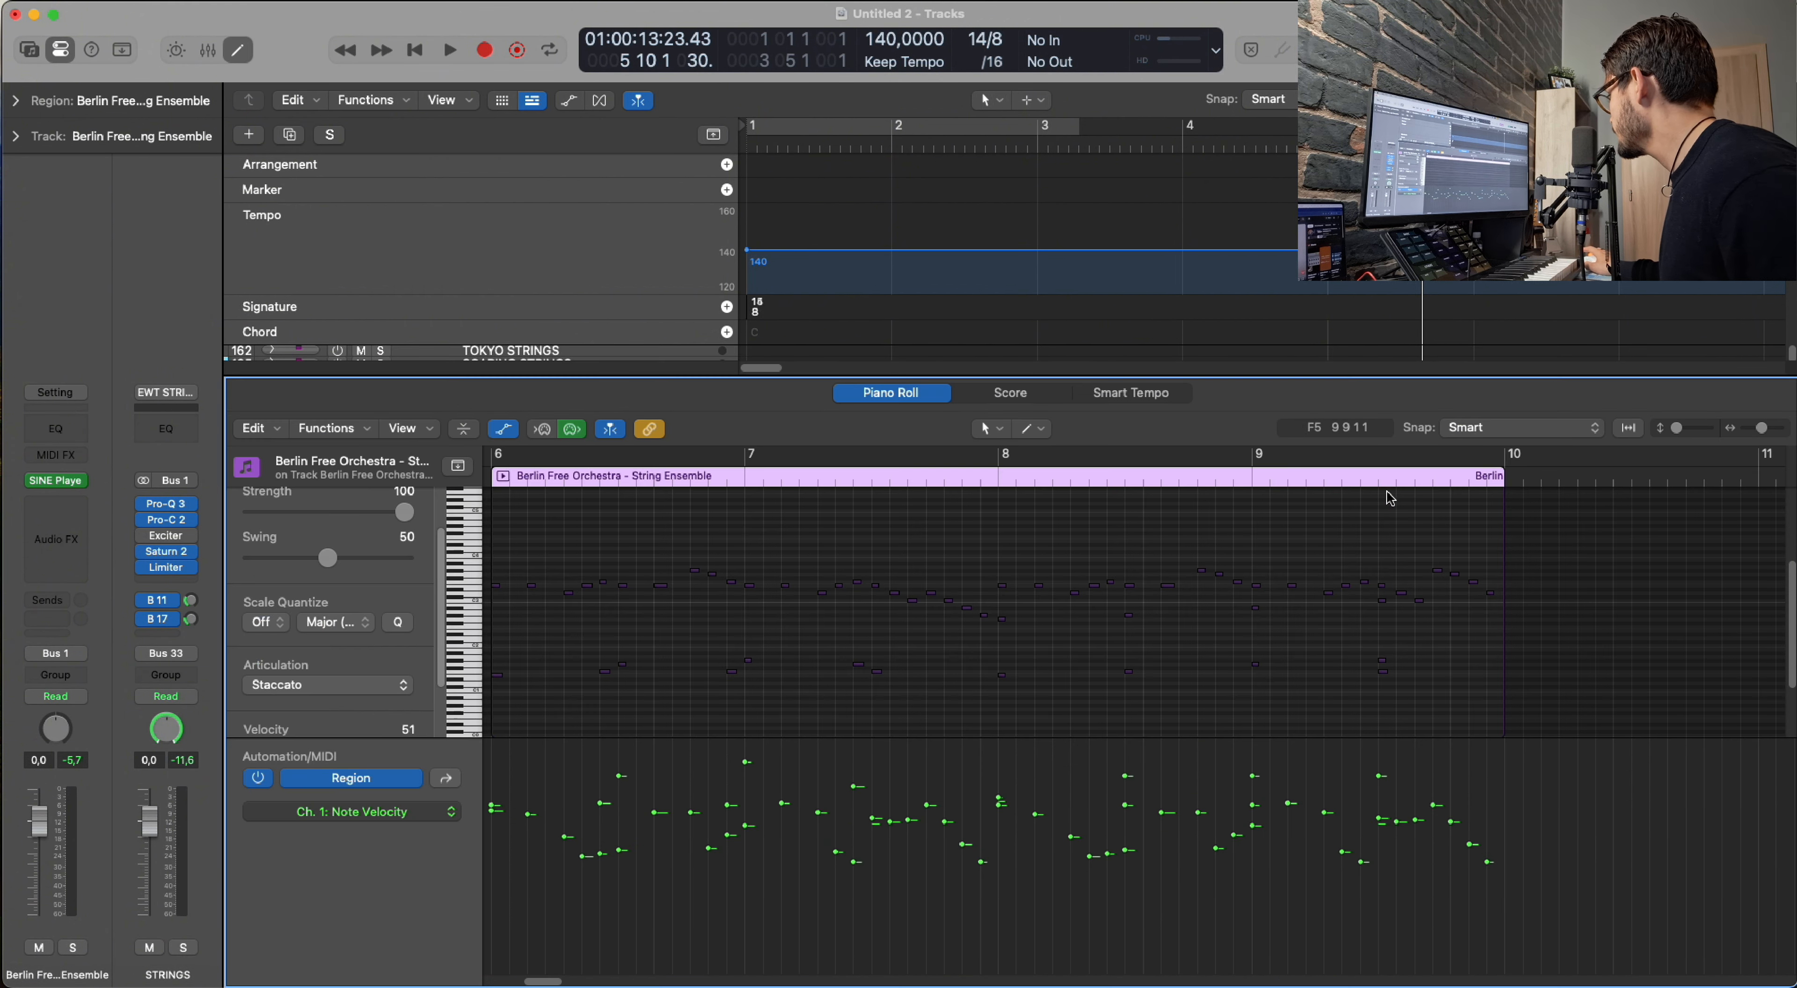
pyautogui.click(713, 585)
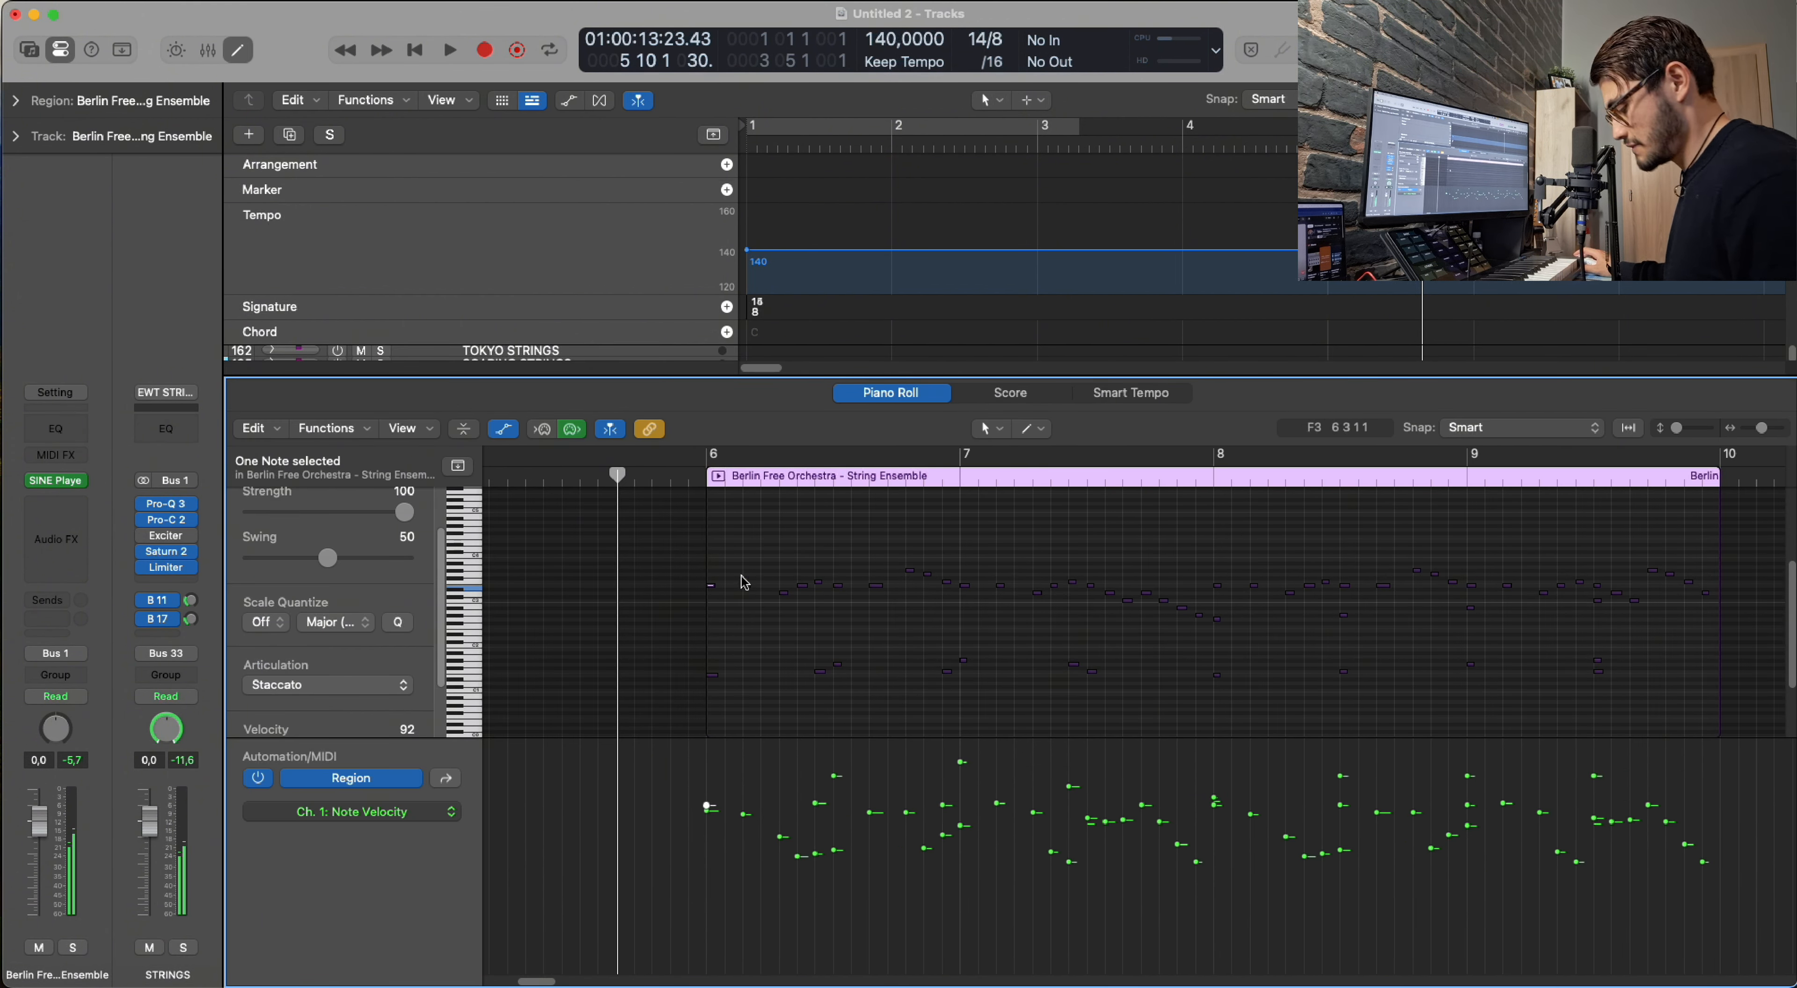
pyautogui.click(702, 480)
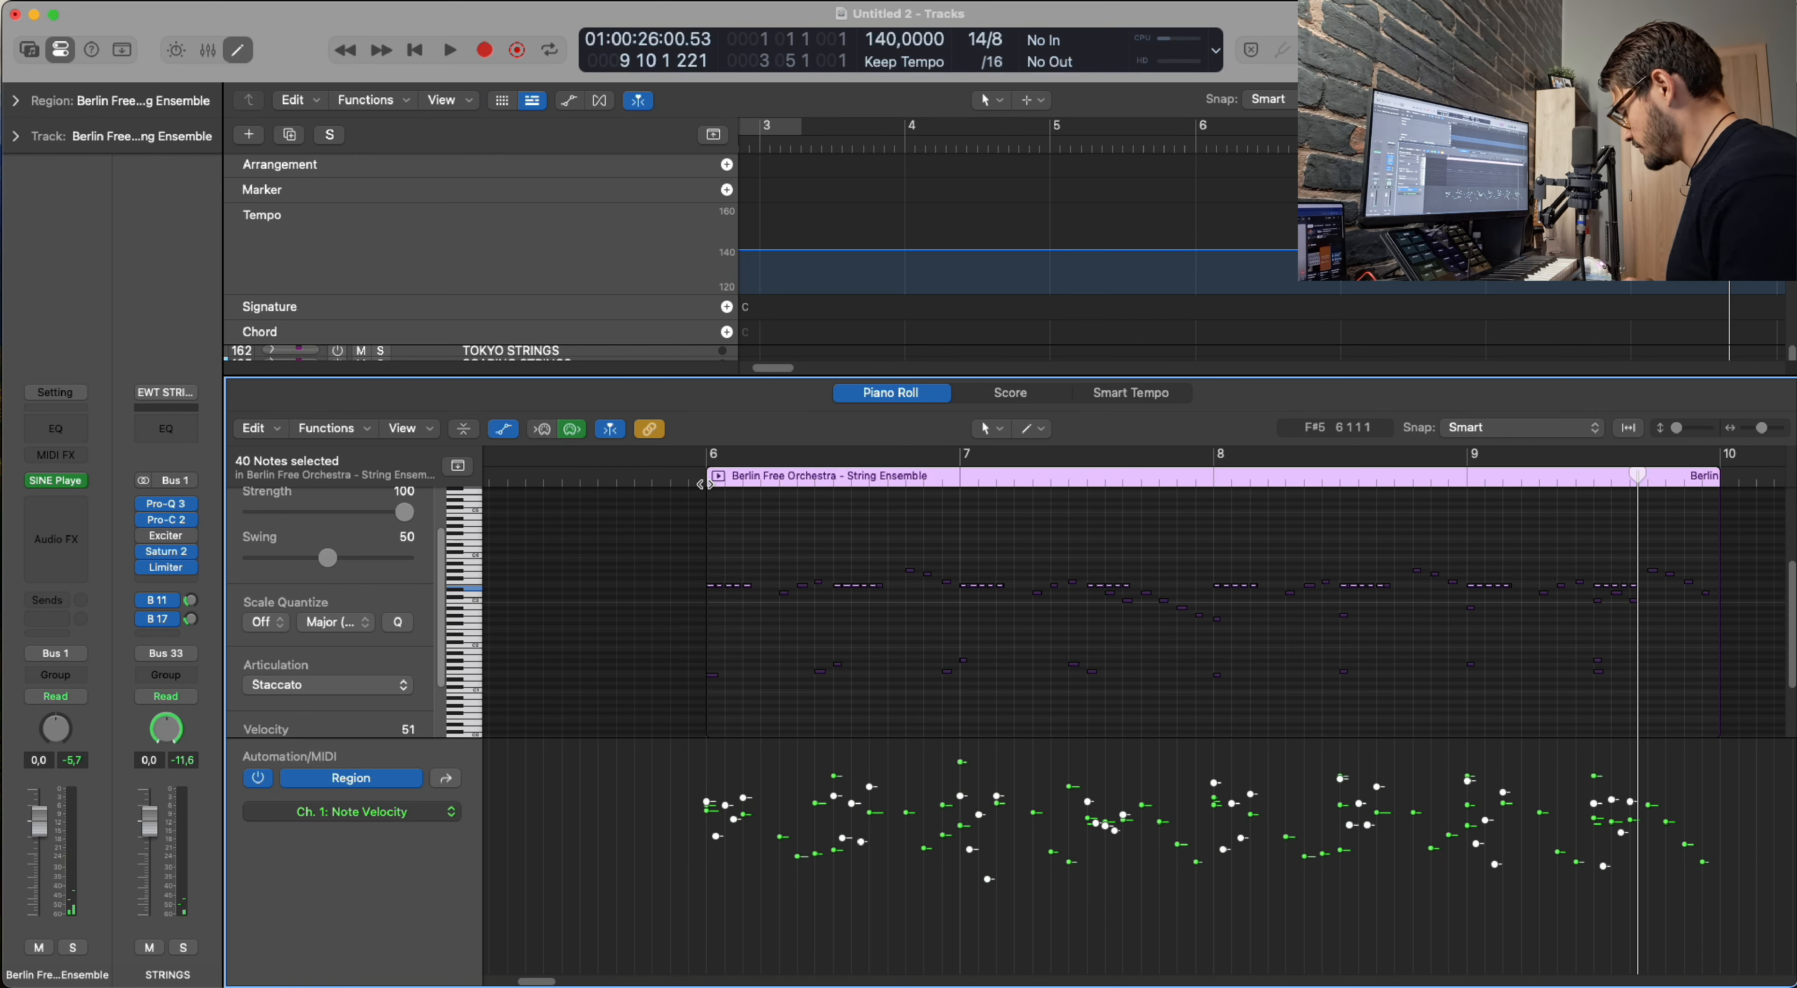
pyautogui.hotkey('shift', 'alt', 'Down')
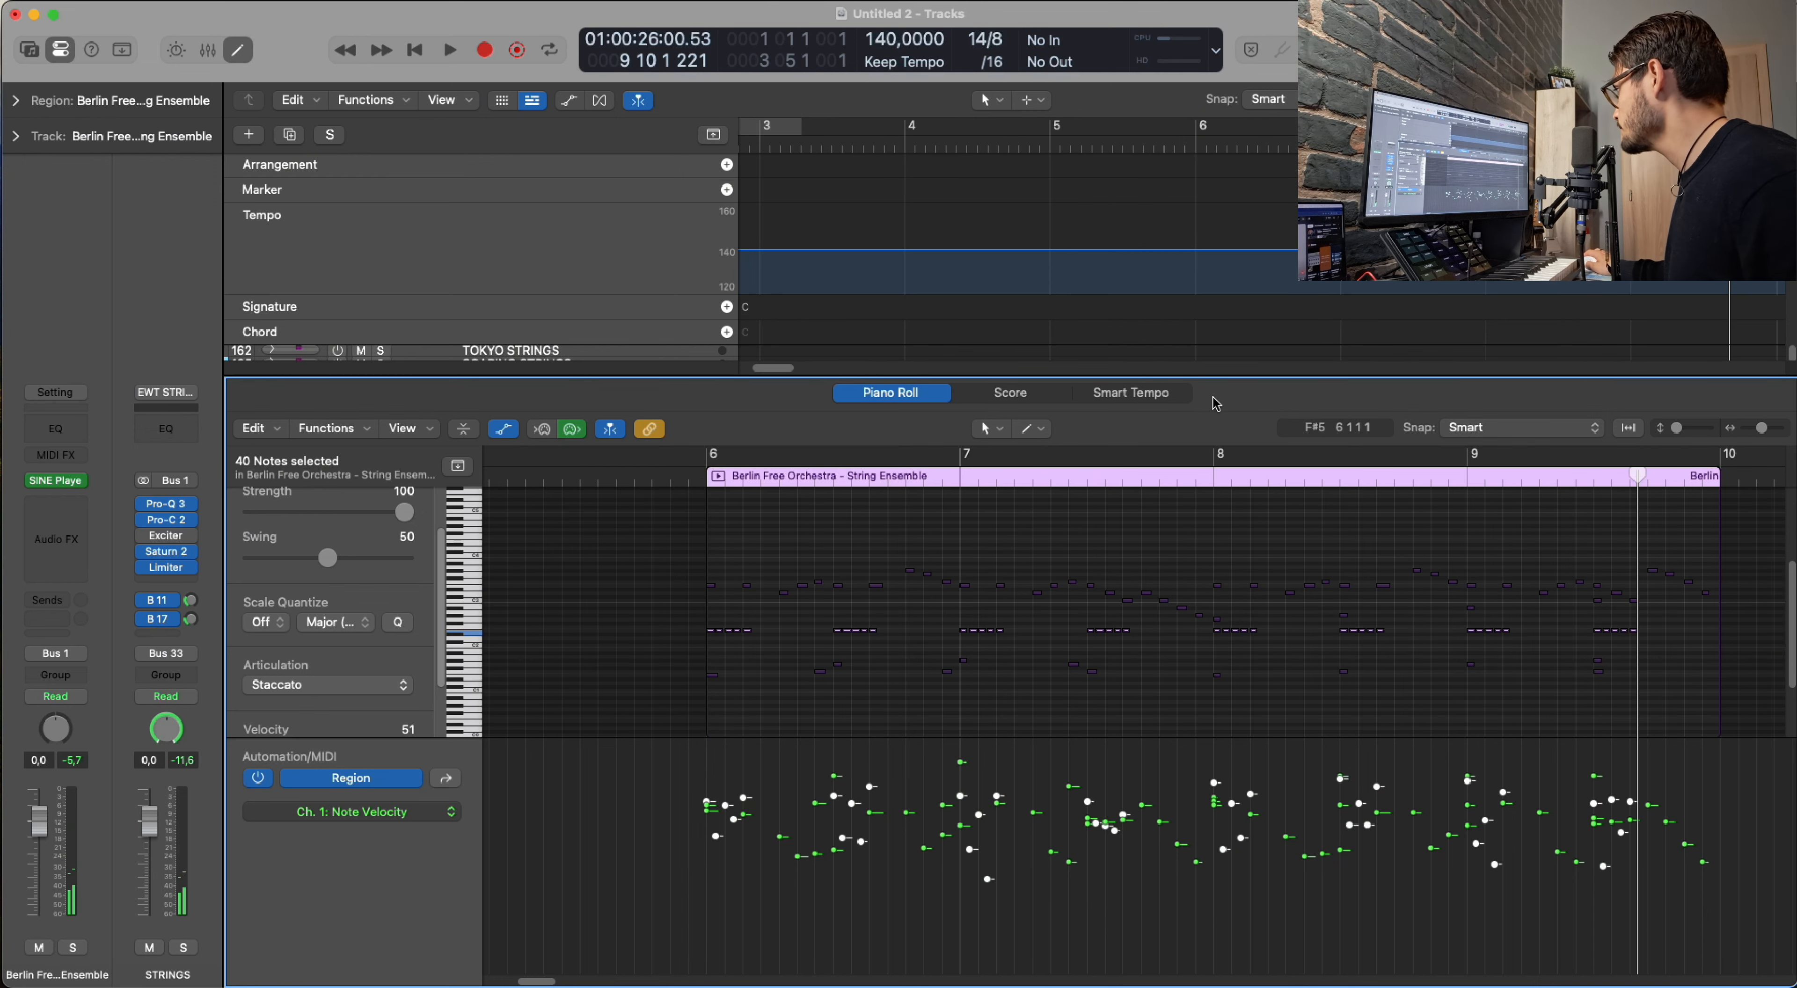
# Show the intro and theme regions together in the Piano Roll and play them from just before bar 2.
pyautogui.press('p')
pyautogui.keyDown('shift'); pyautogui.click(1174, 403); pyautogui.keyUp('shift')
pyautogui.press('p')
pyautogui.hscroll(-5, 863, 582)
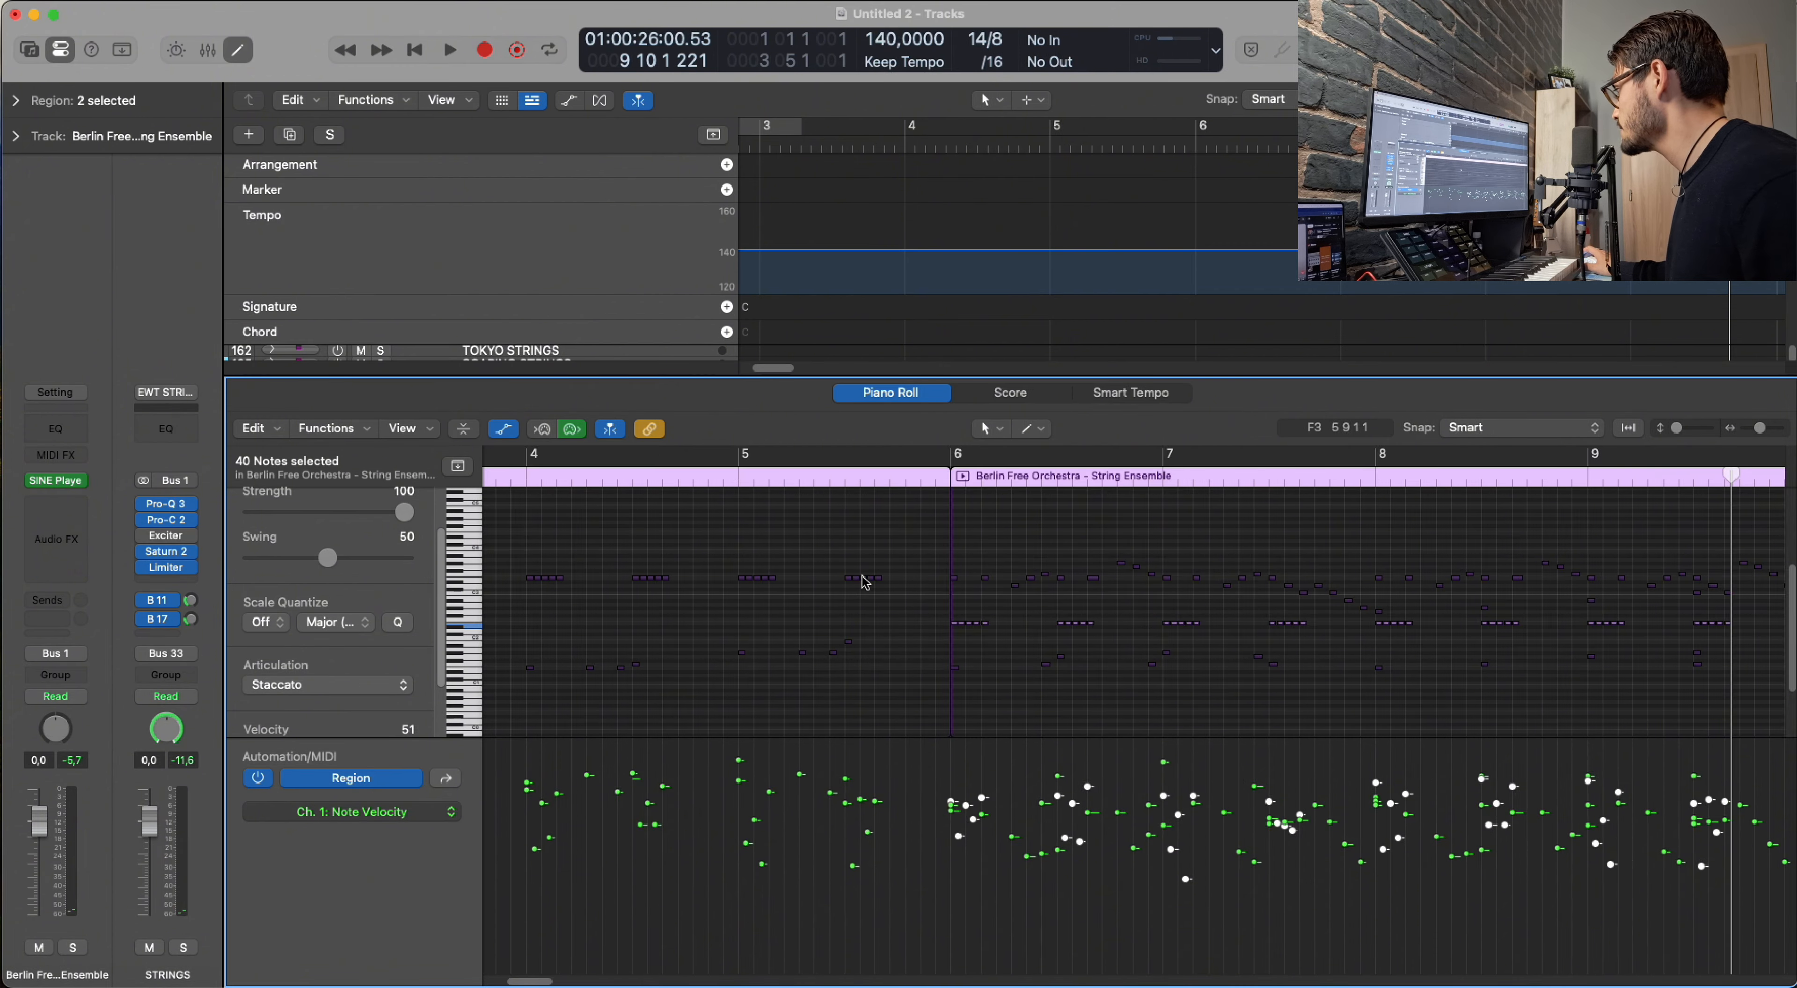
pyautogui.hscroll(-8, 865, 582)
pyautogui.doubleClick(664, 480)
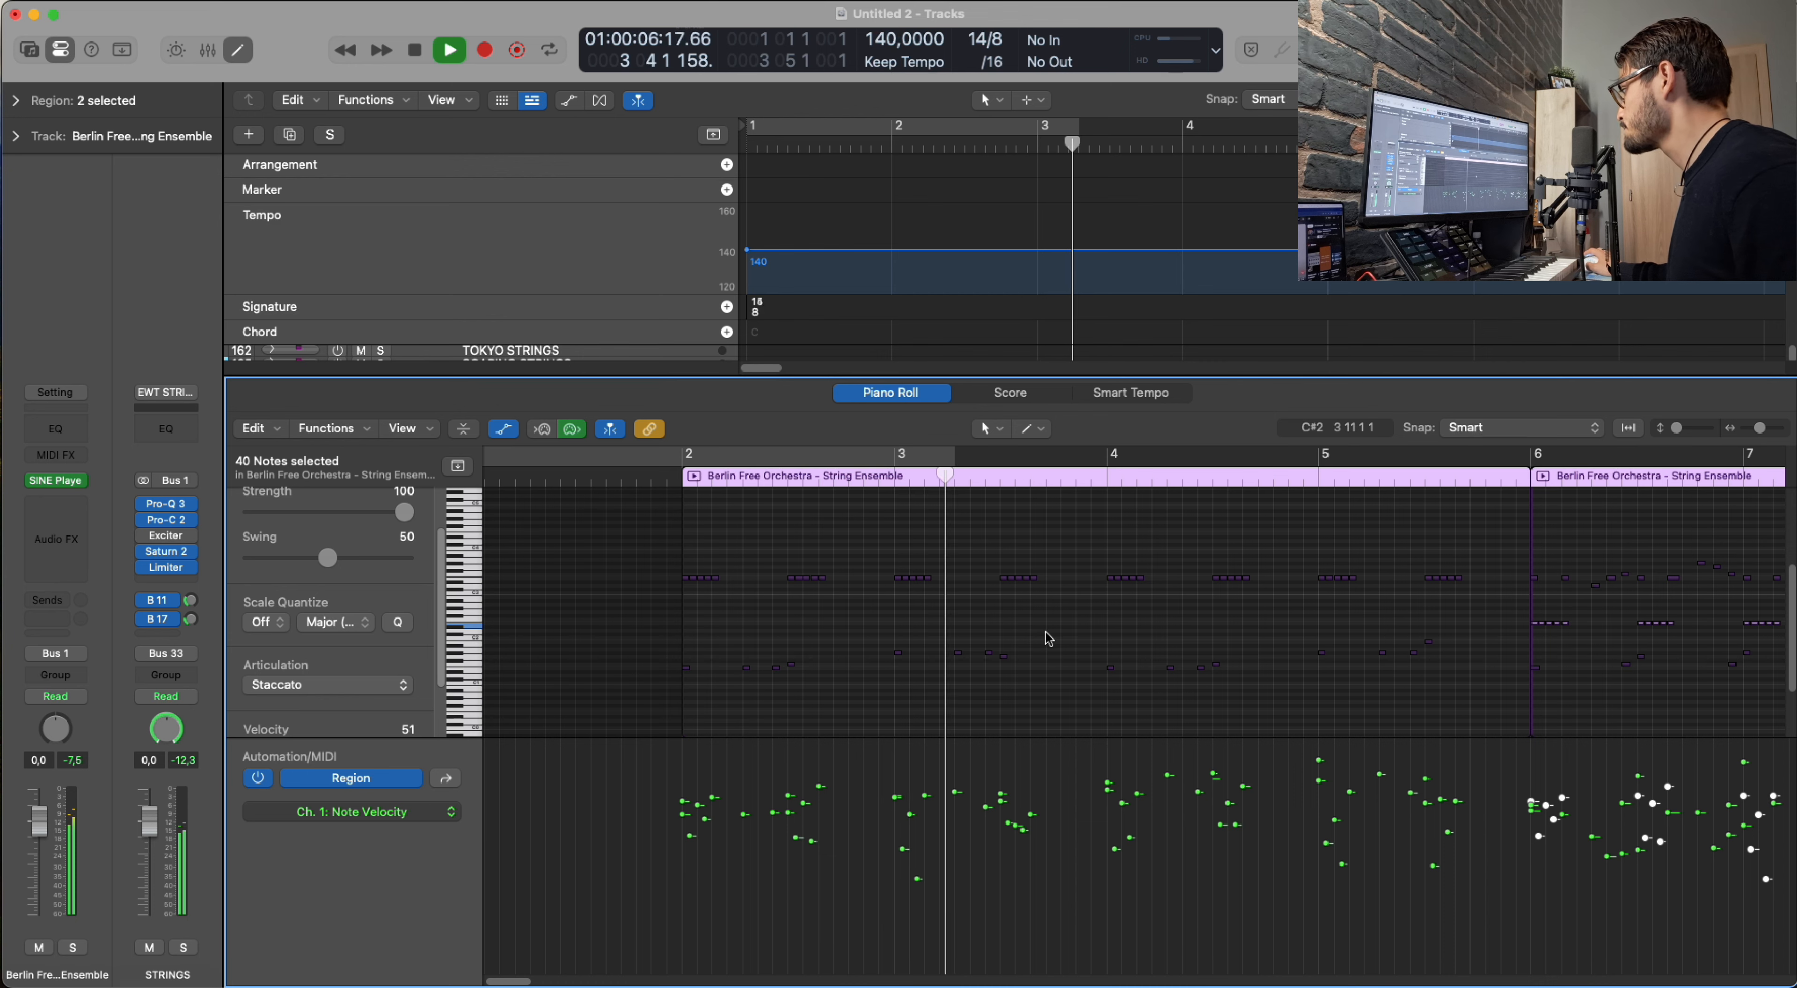
# Lower the velocities of the copied staccato notes in bars 6 to 9 together, bringing the velocity value to 37.
pyautogui.hscroll(1, 1072, 638)
pyautogui.hscroll(2, 1072, 638)
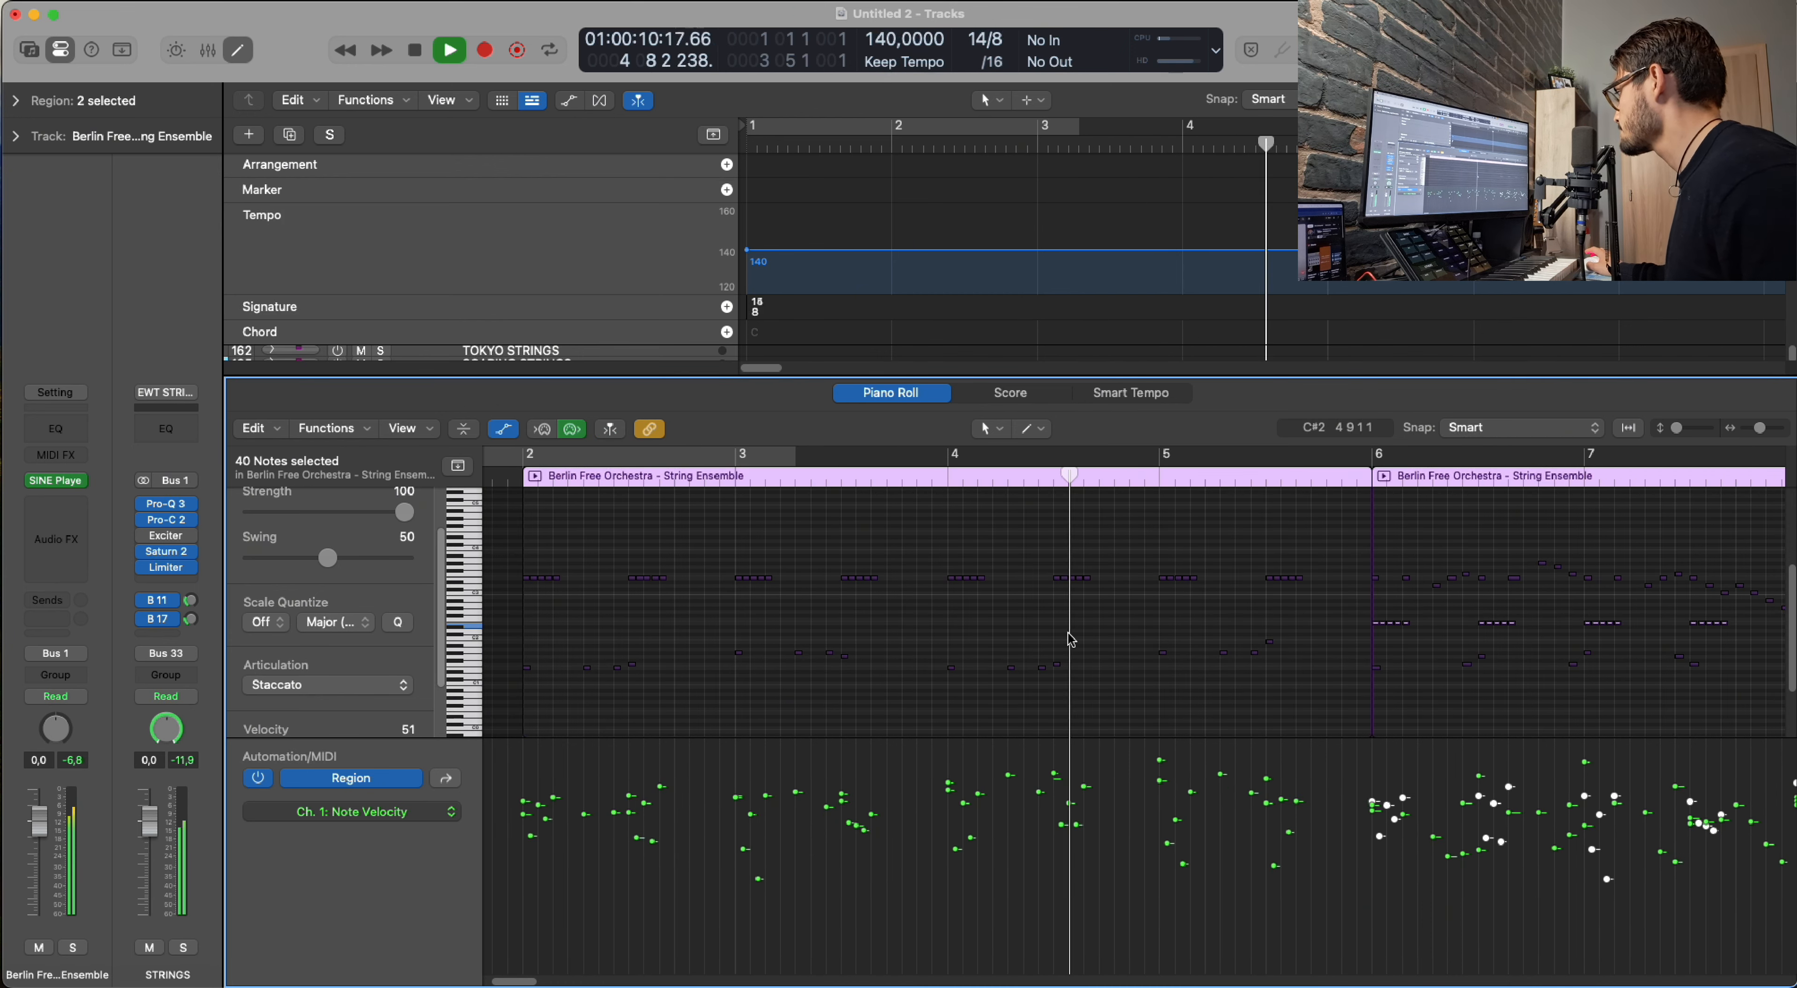
pyautogui.hscroll(4, 1071, 639)
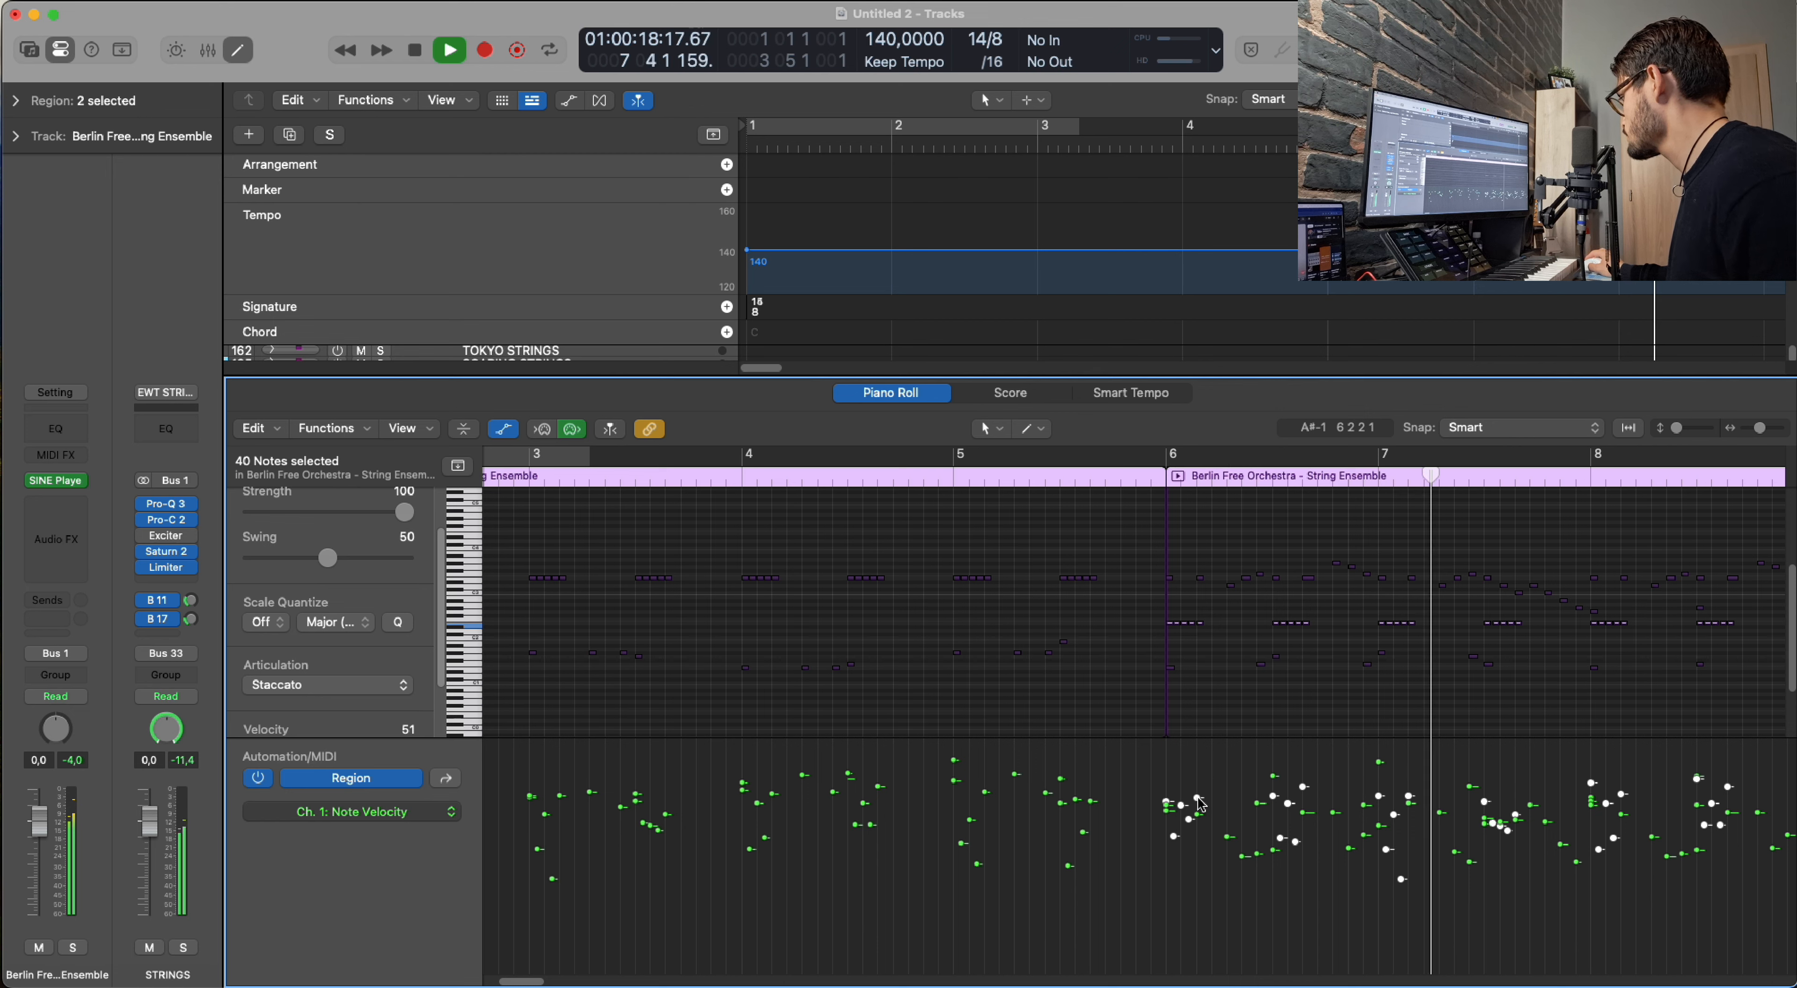
pyautogui.moveTo(1198, 799); pyautogui.dragTo(1207, 861)
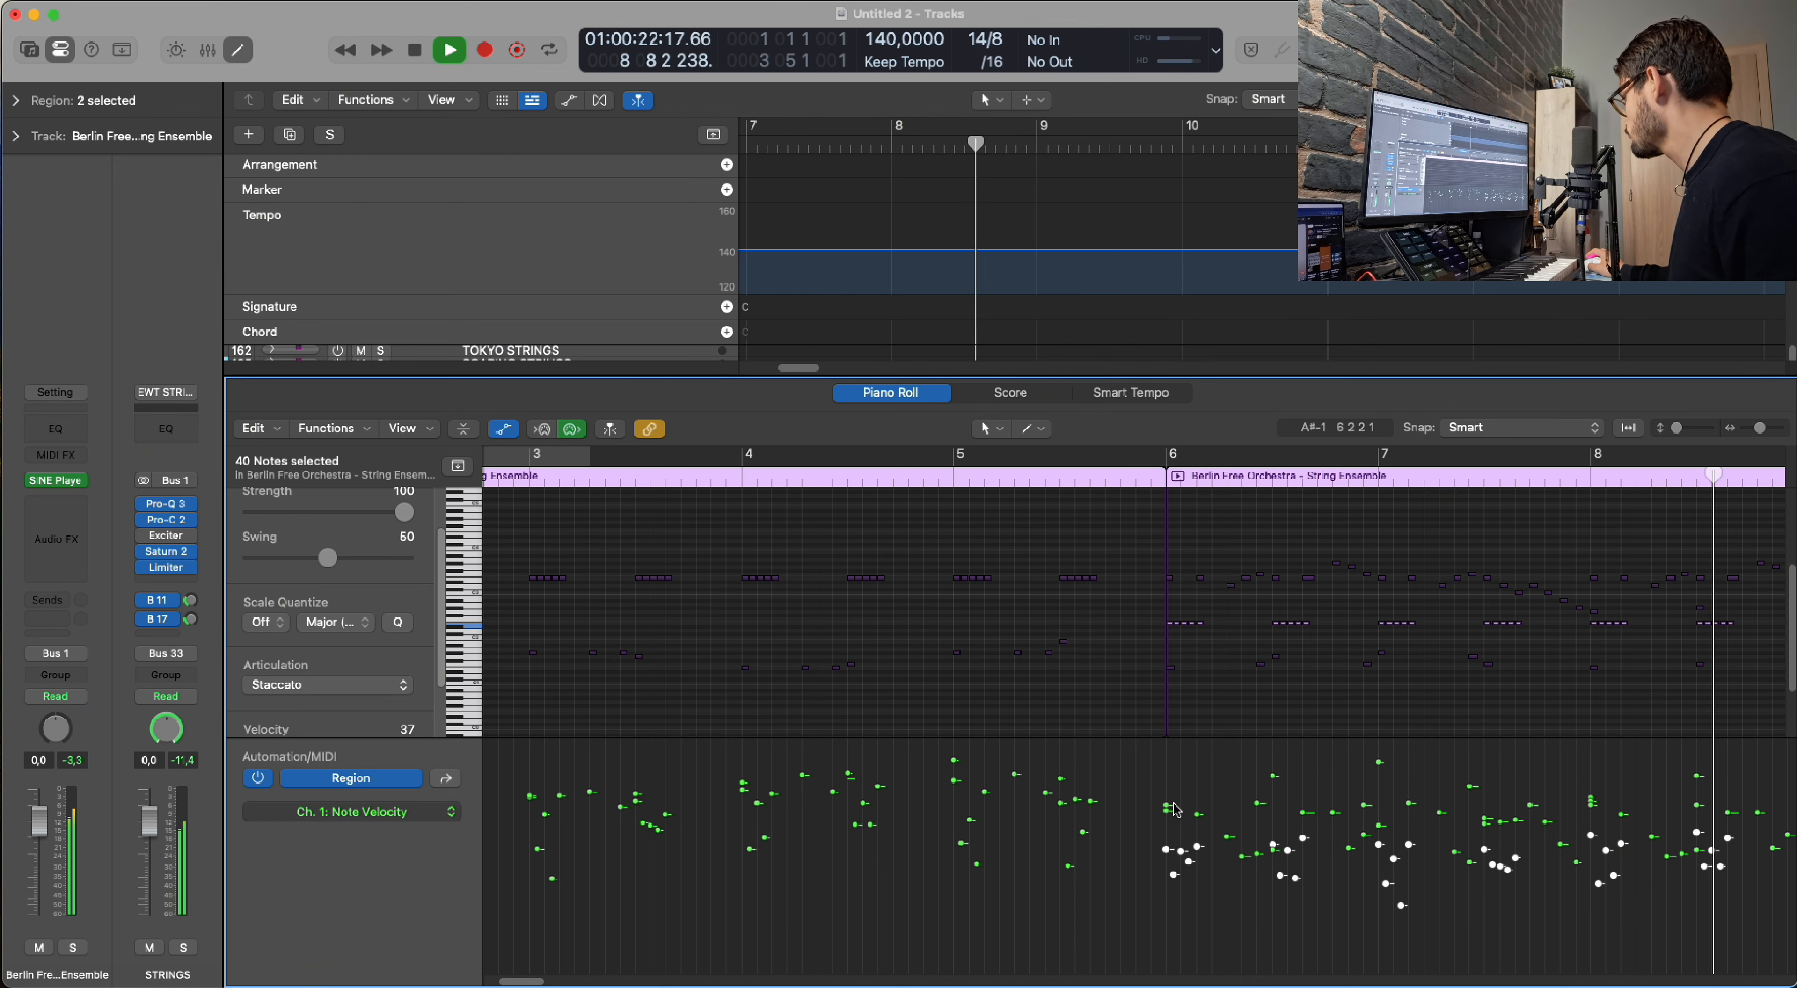
pyautogui.hscroll(2, 1293, 659)
pyautogui.hscroll(5, 1294, 658)
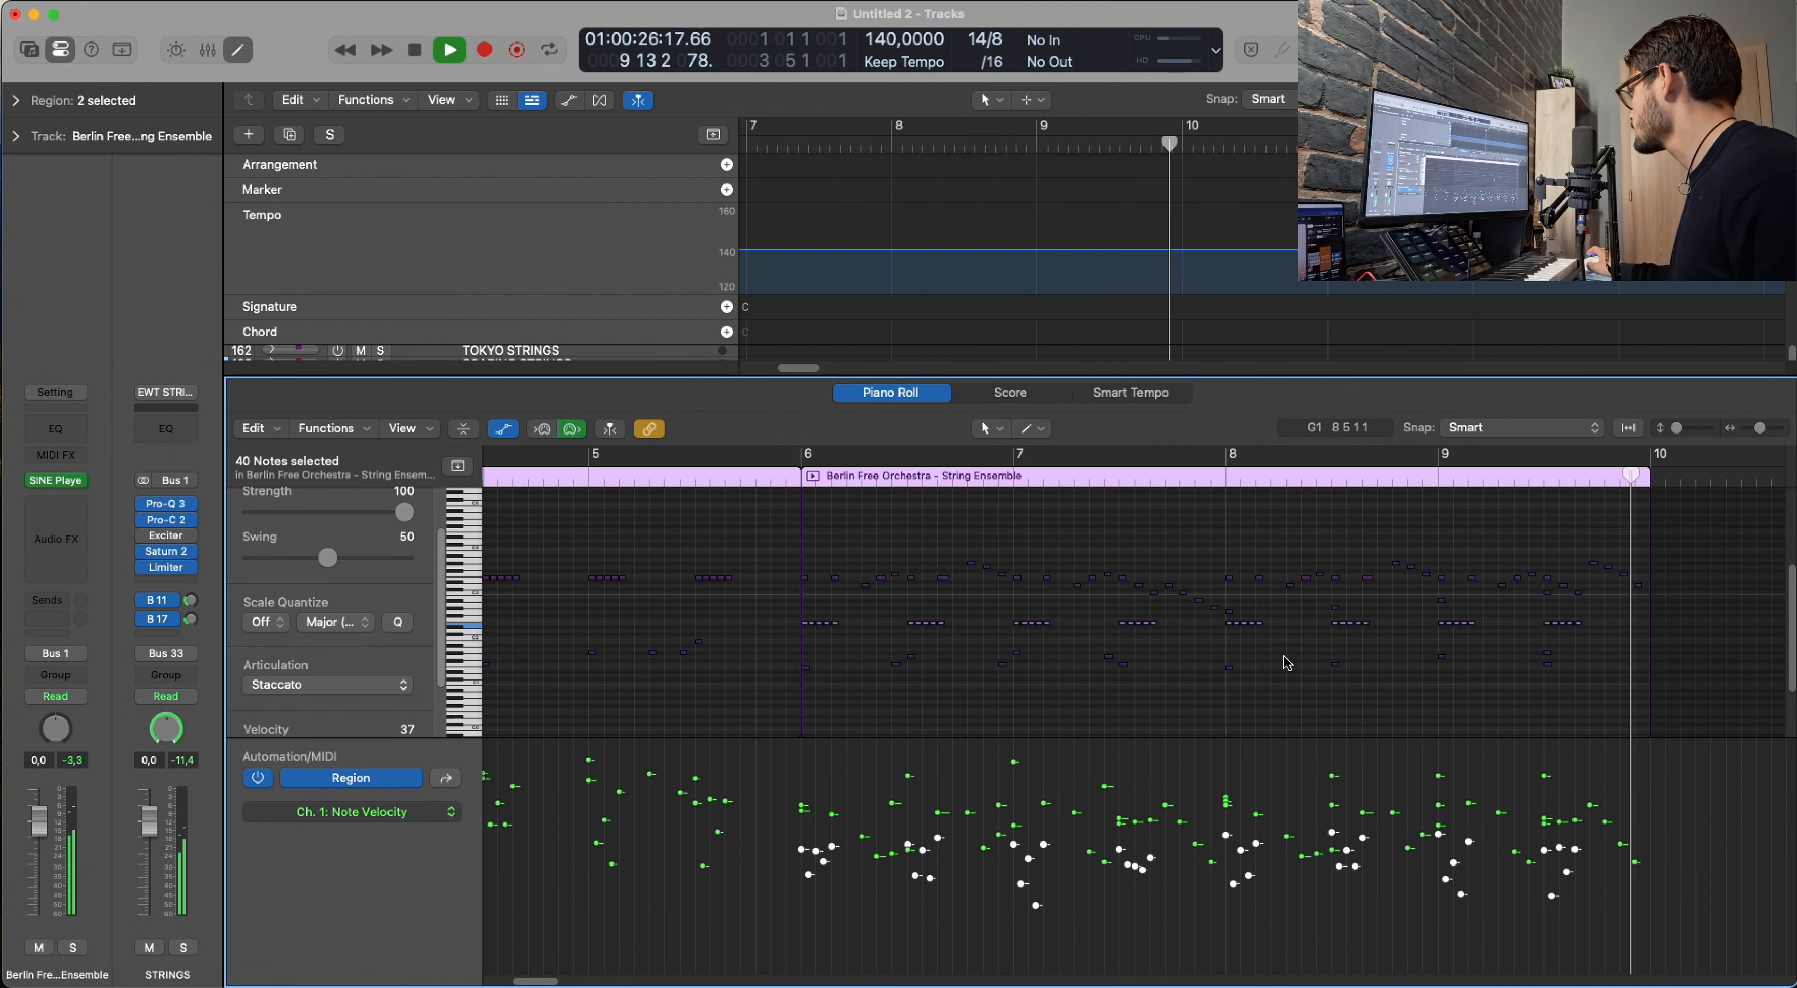
# Raise selected notes within the staccato groups of bars 6 to 9 to vary the pattern, and play both regions back.
pyautogui.click(1393, 651)
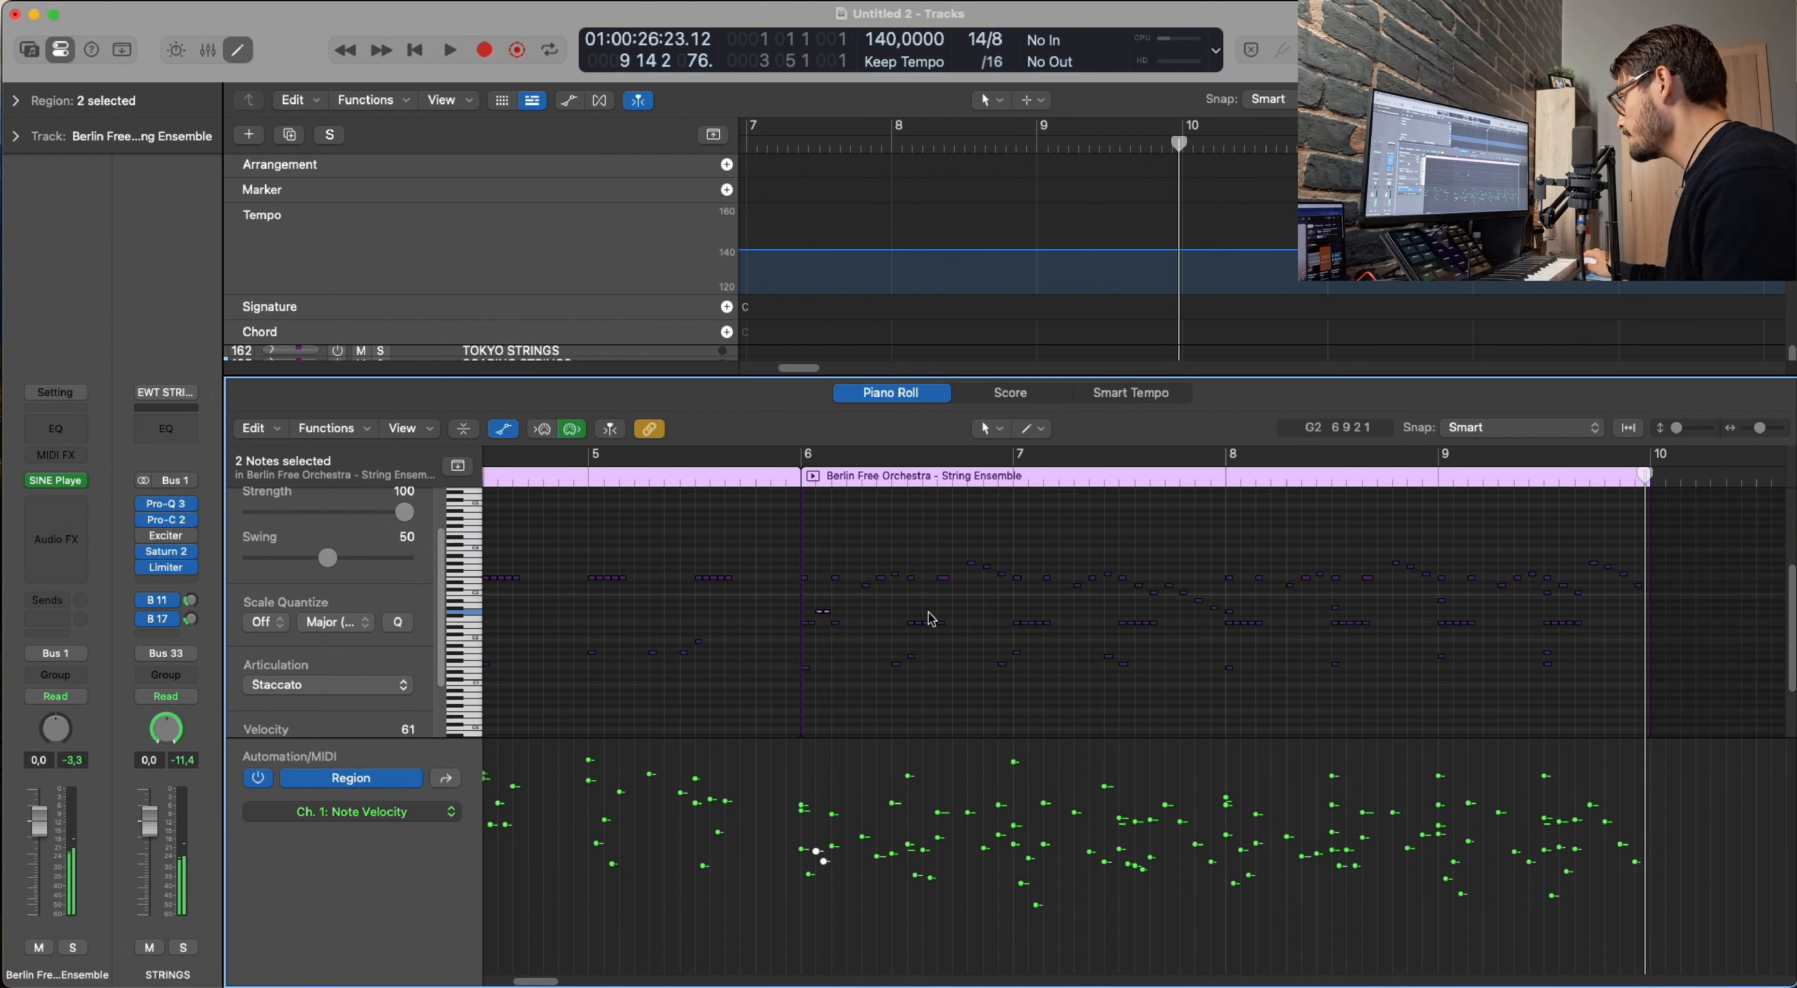
pyautogui.moveTo(931, 626); pyautogui.dragTo(933, 628)
pyautogui.hotkey('alt', 'Up')
pyautogui.hotkey('alt', 'Up')
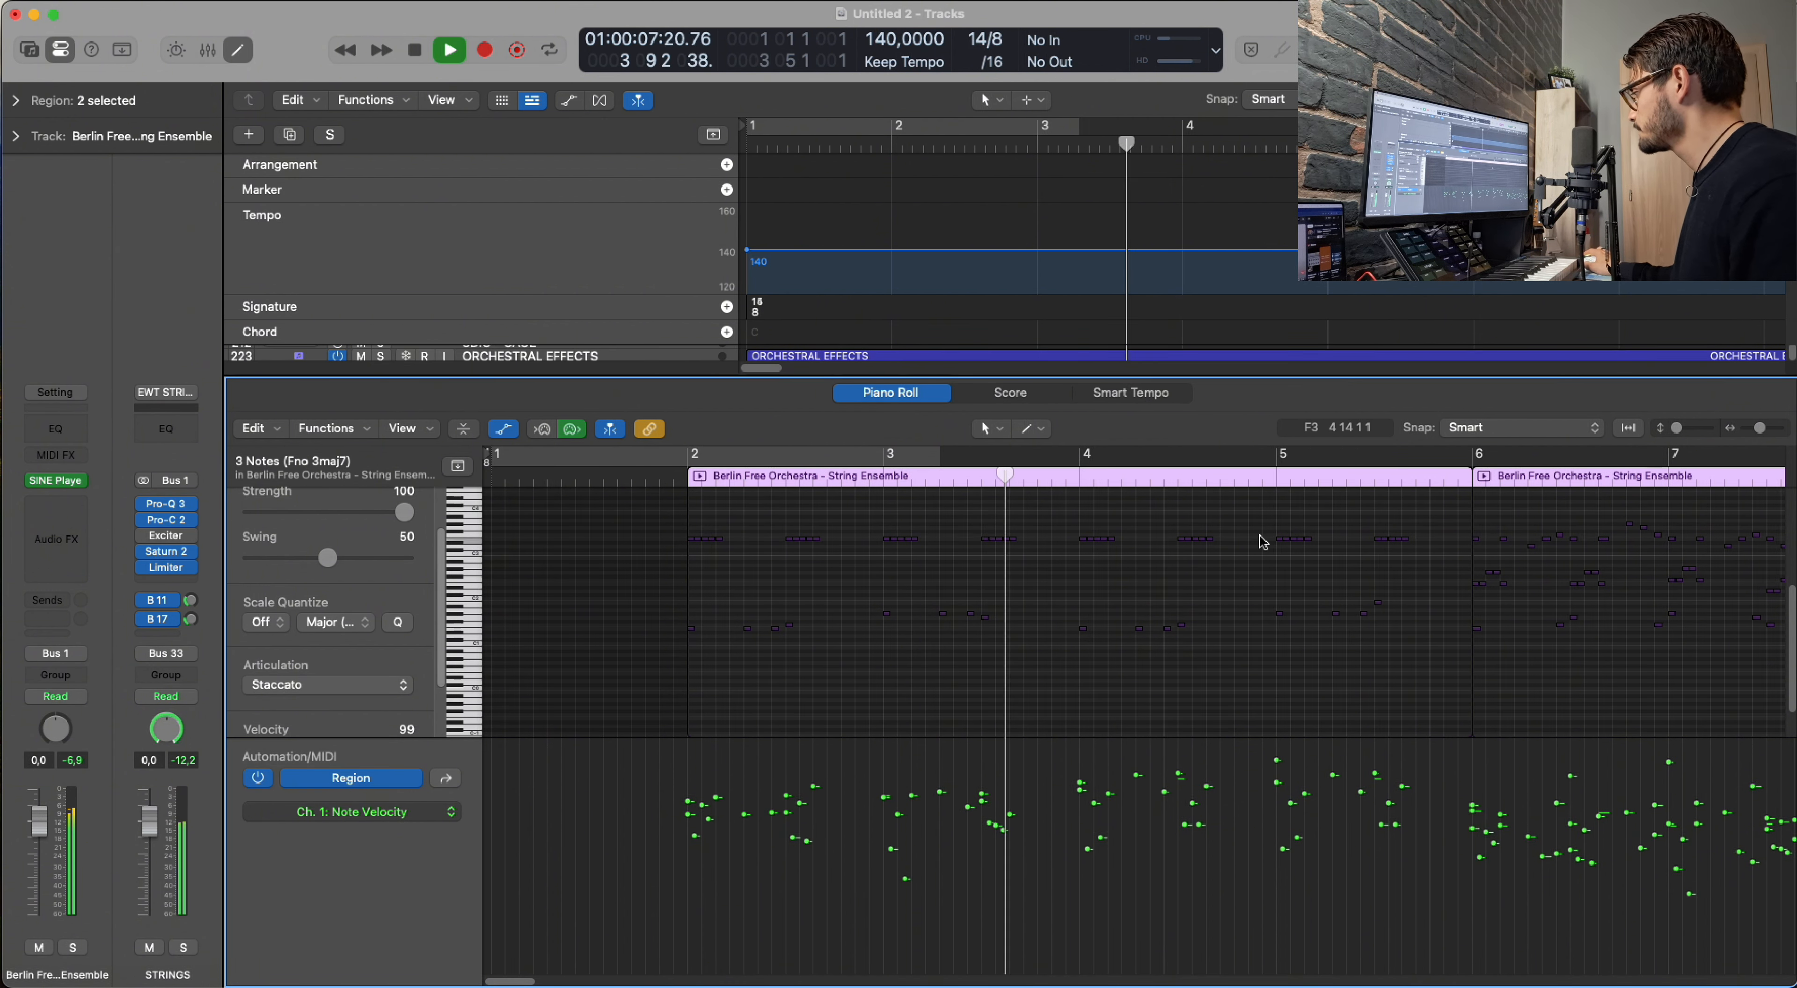
pyautogui.scroll(-1, 1262, 543)
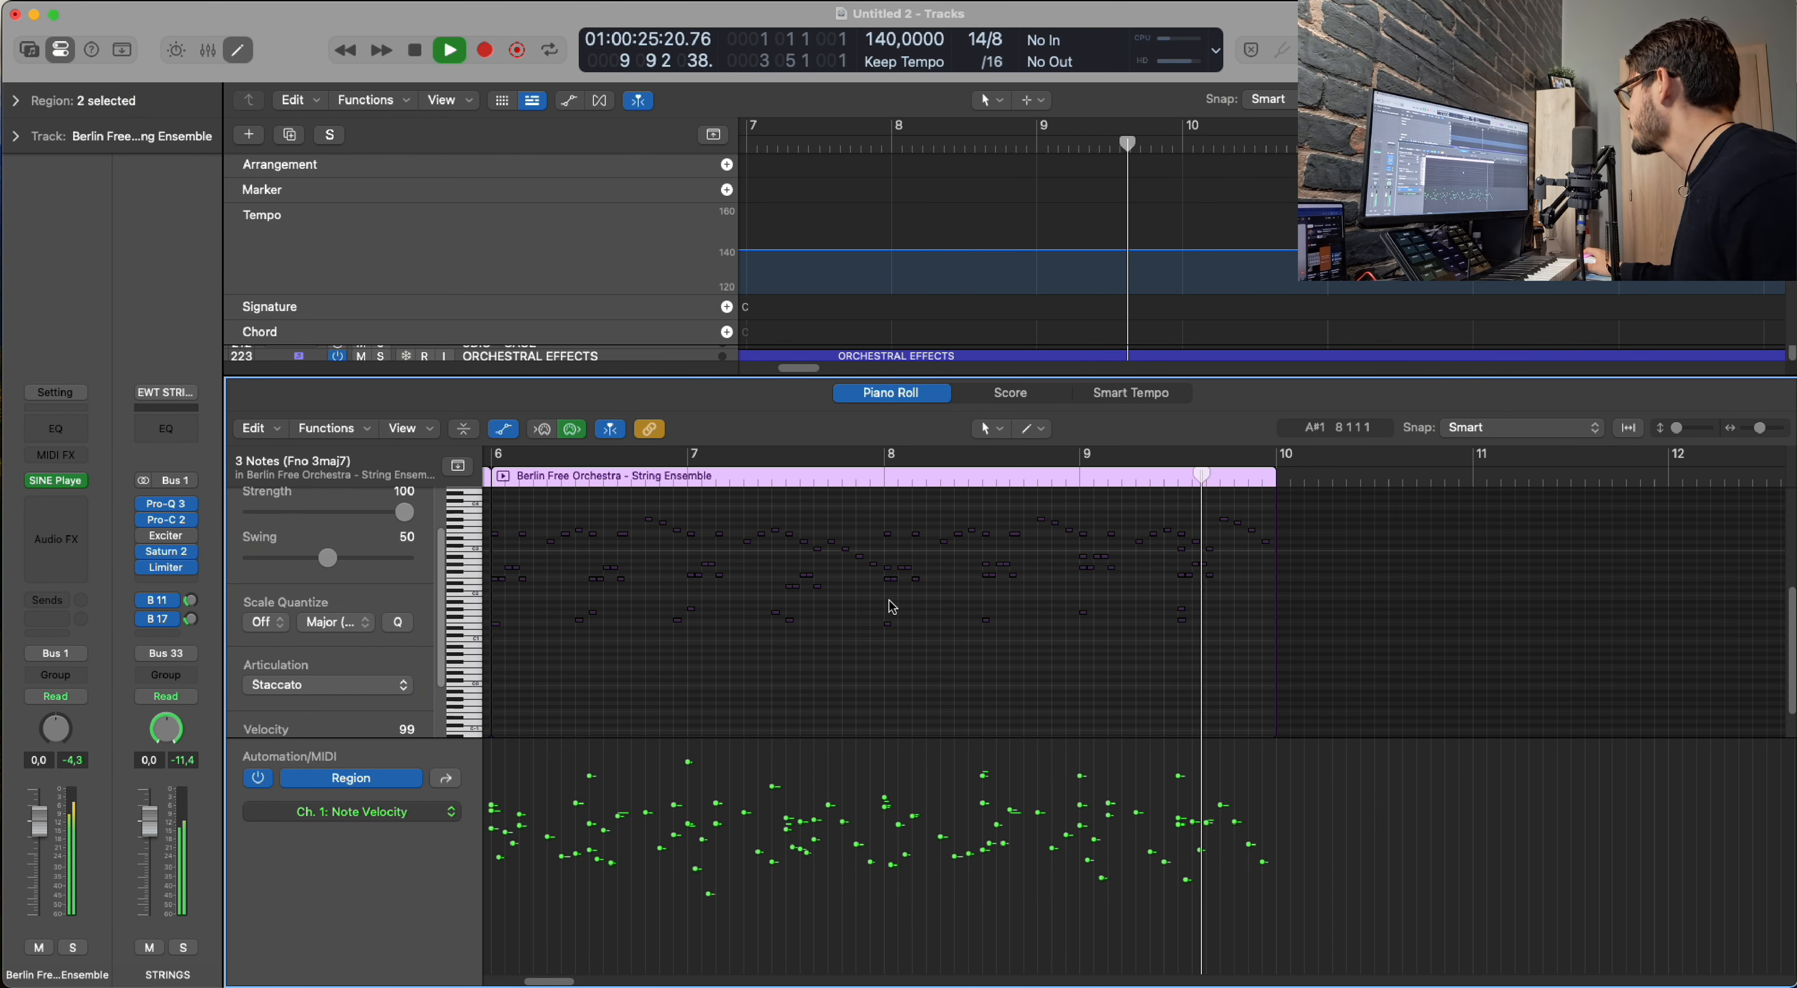
pyautogui.press('space')
# Add harmony copies of the five-note staccato groups in the second half of bar 4 and in bar 5, and play back the intro.
pyautogui.hscroll(-5, 897, 606)
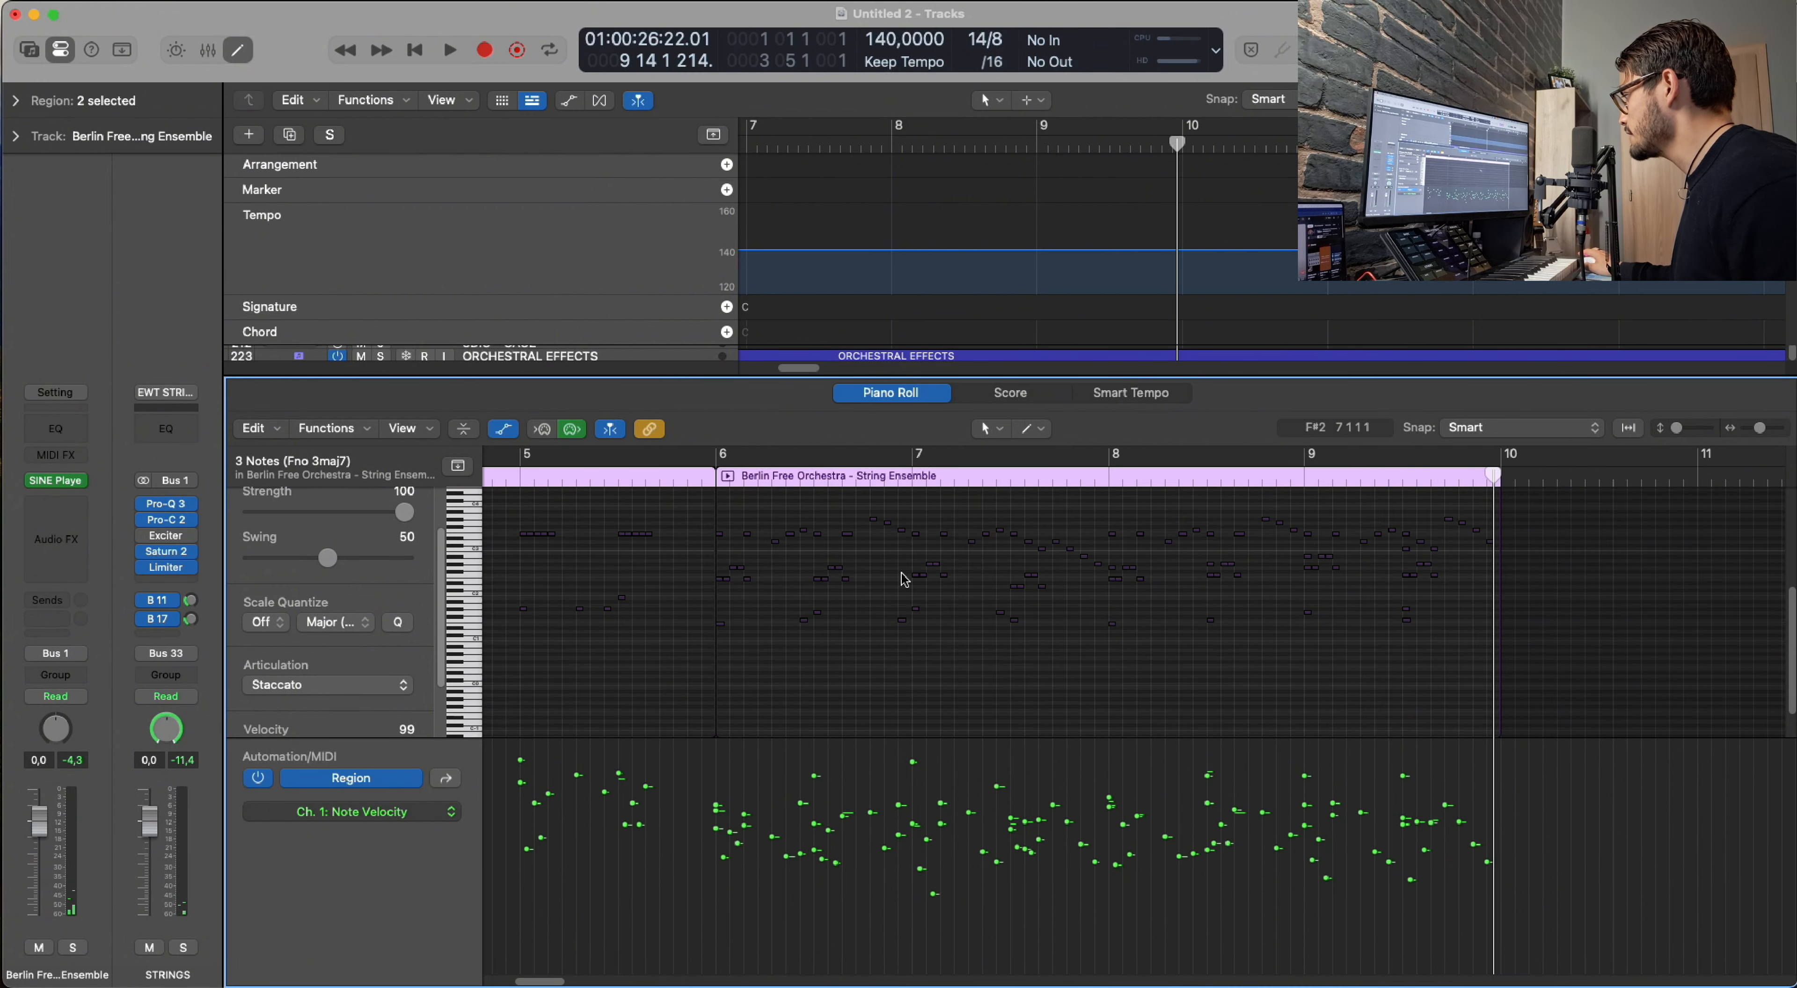
pyautogui.hscroll(-2, 905, 579)
pyautogui.hscroll(-3, 1033, 620)
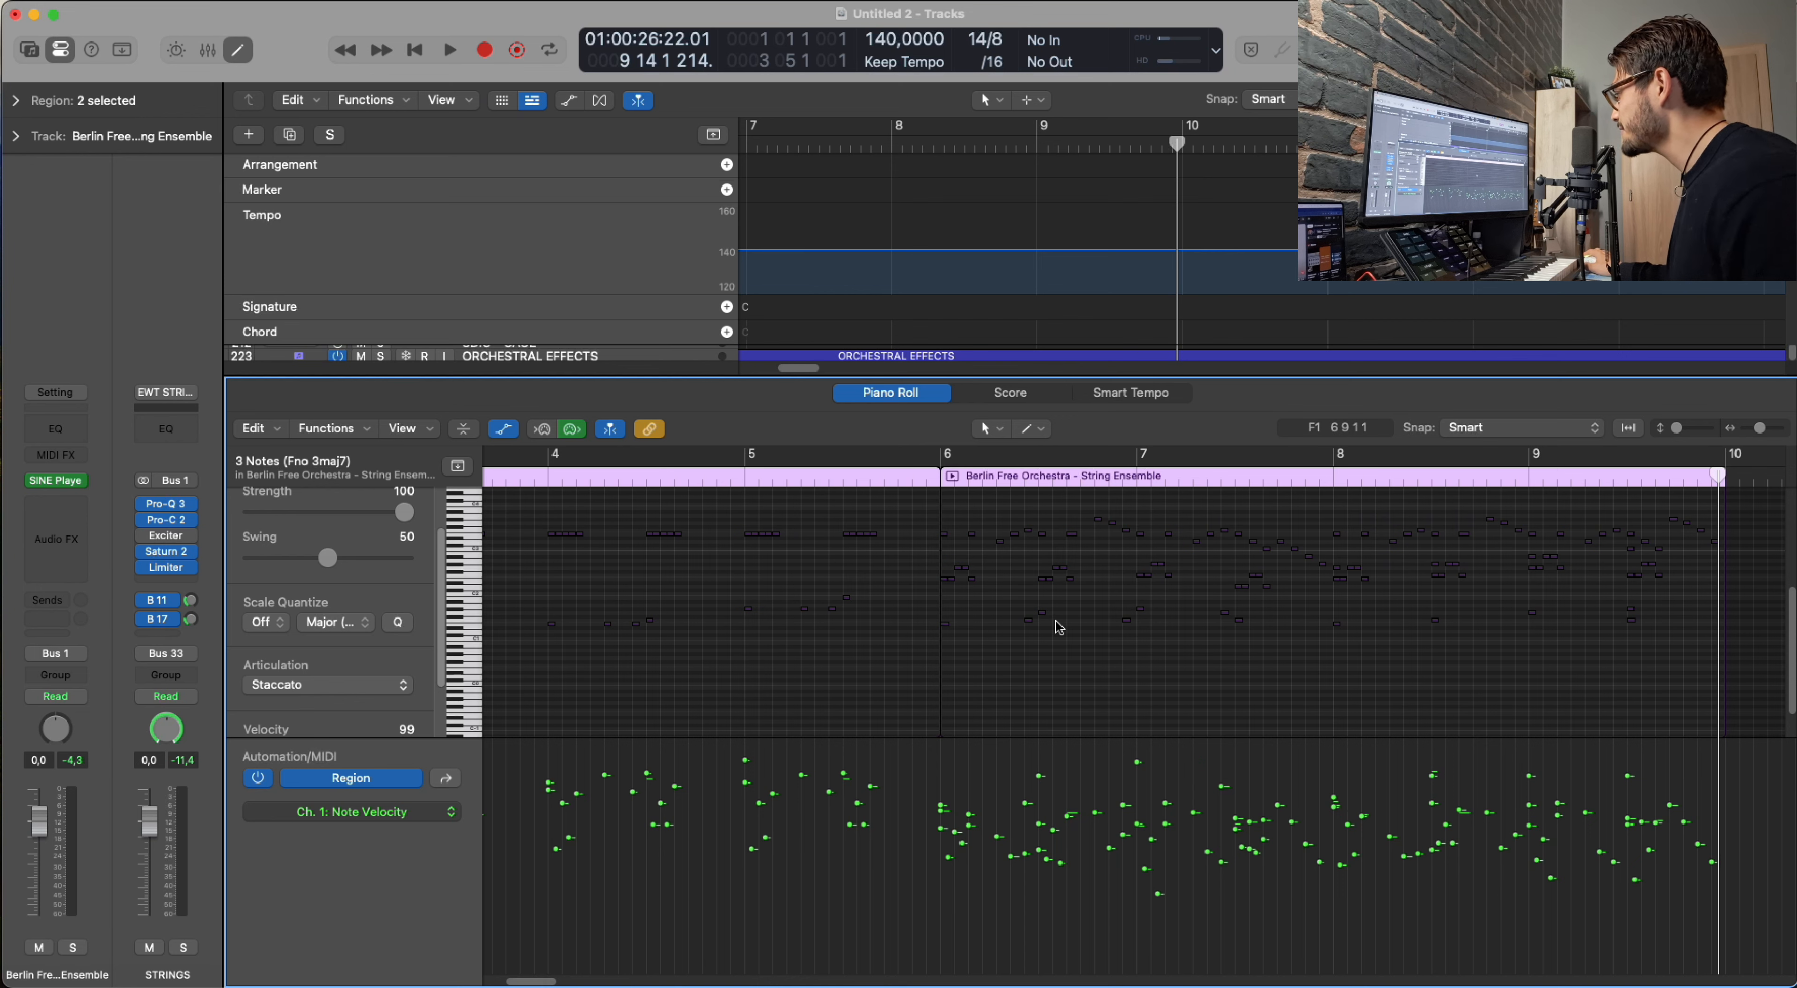
pyautogui.hscroll(-8, 1068, 630)
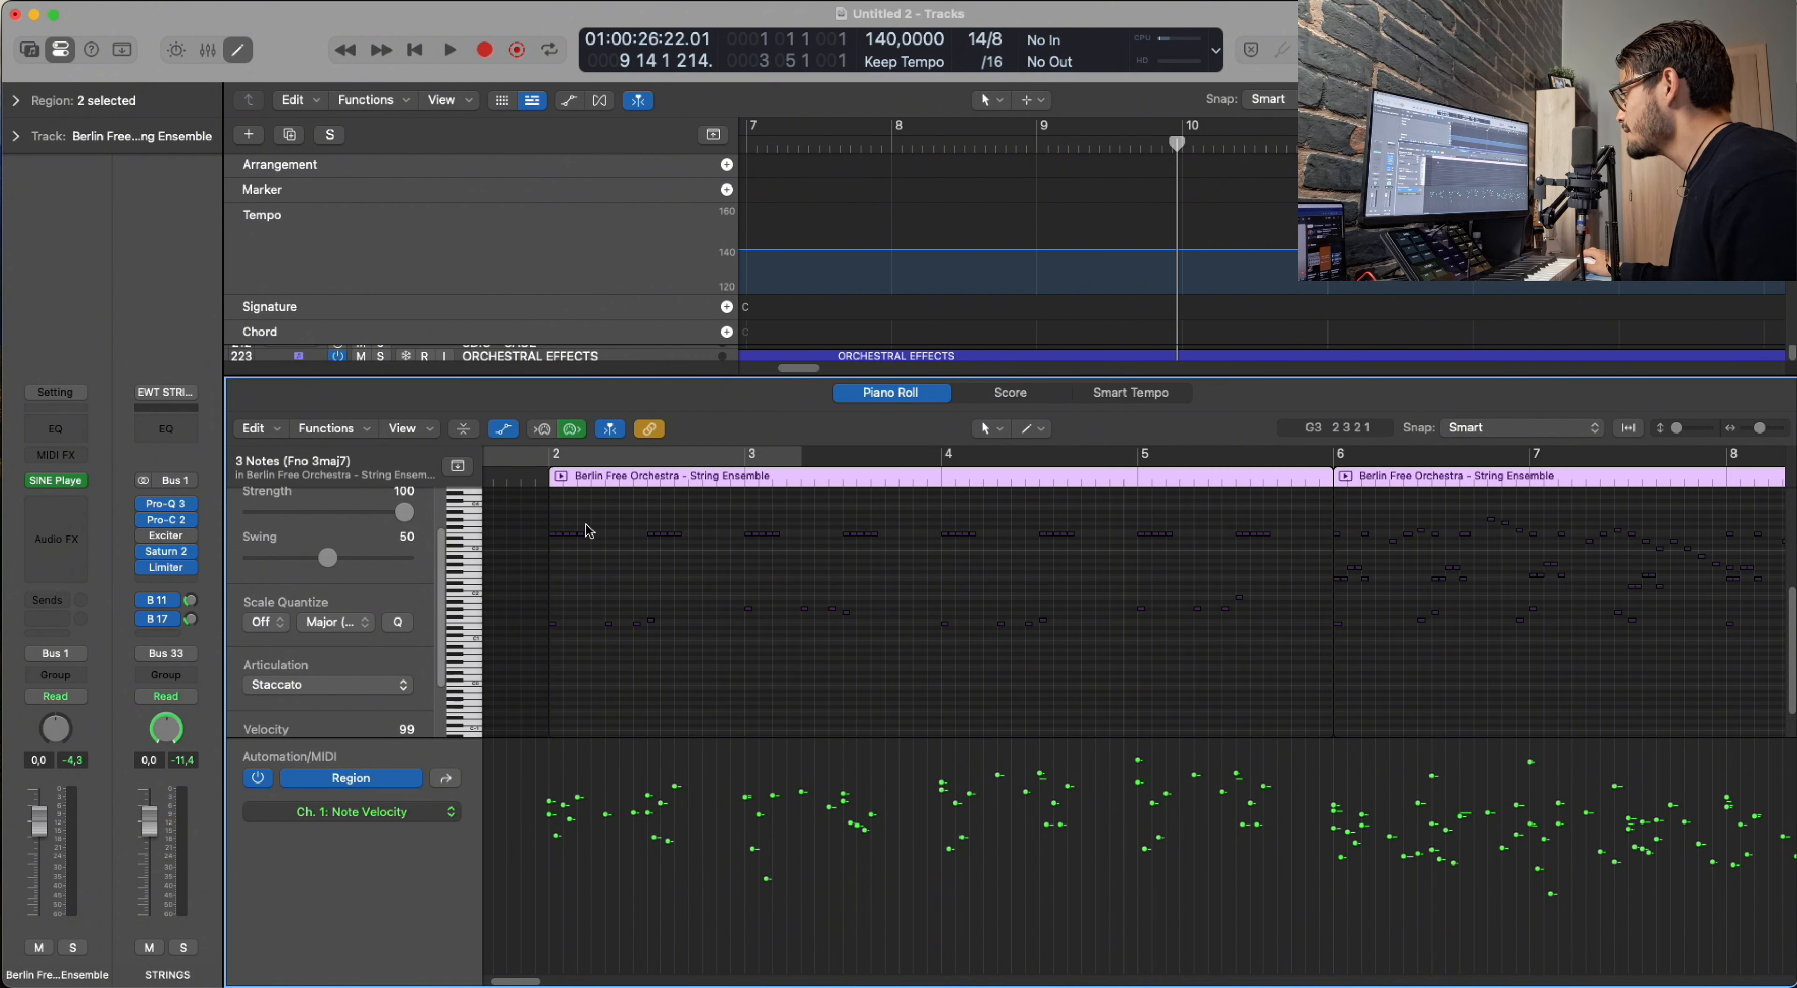
pyautogui.click(534, 475)
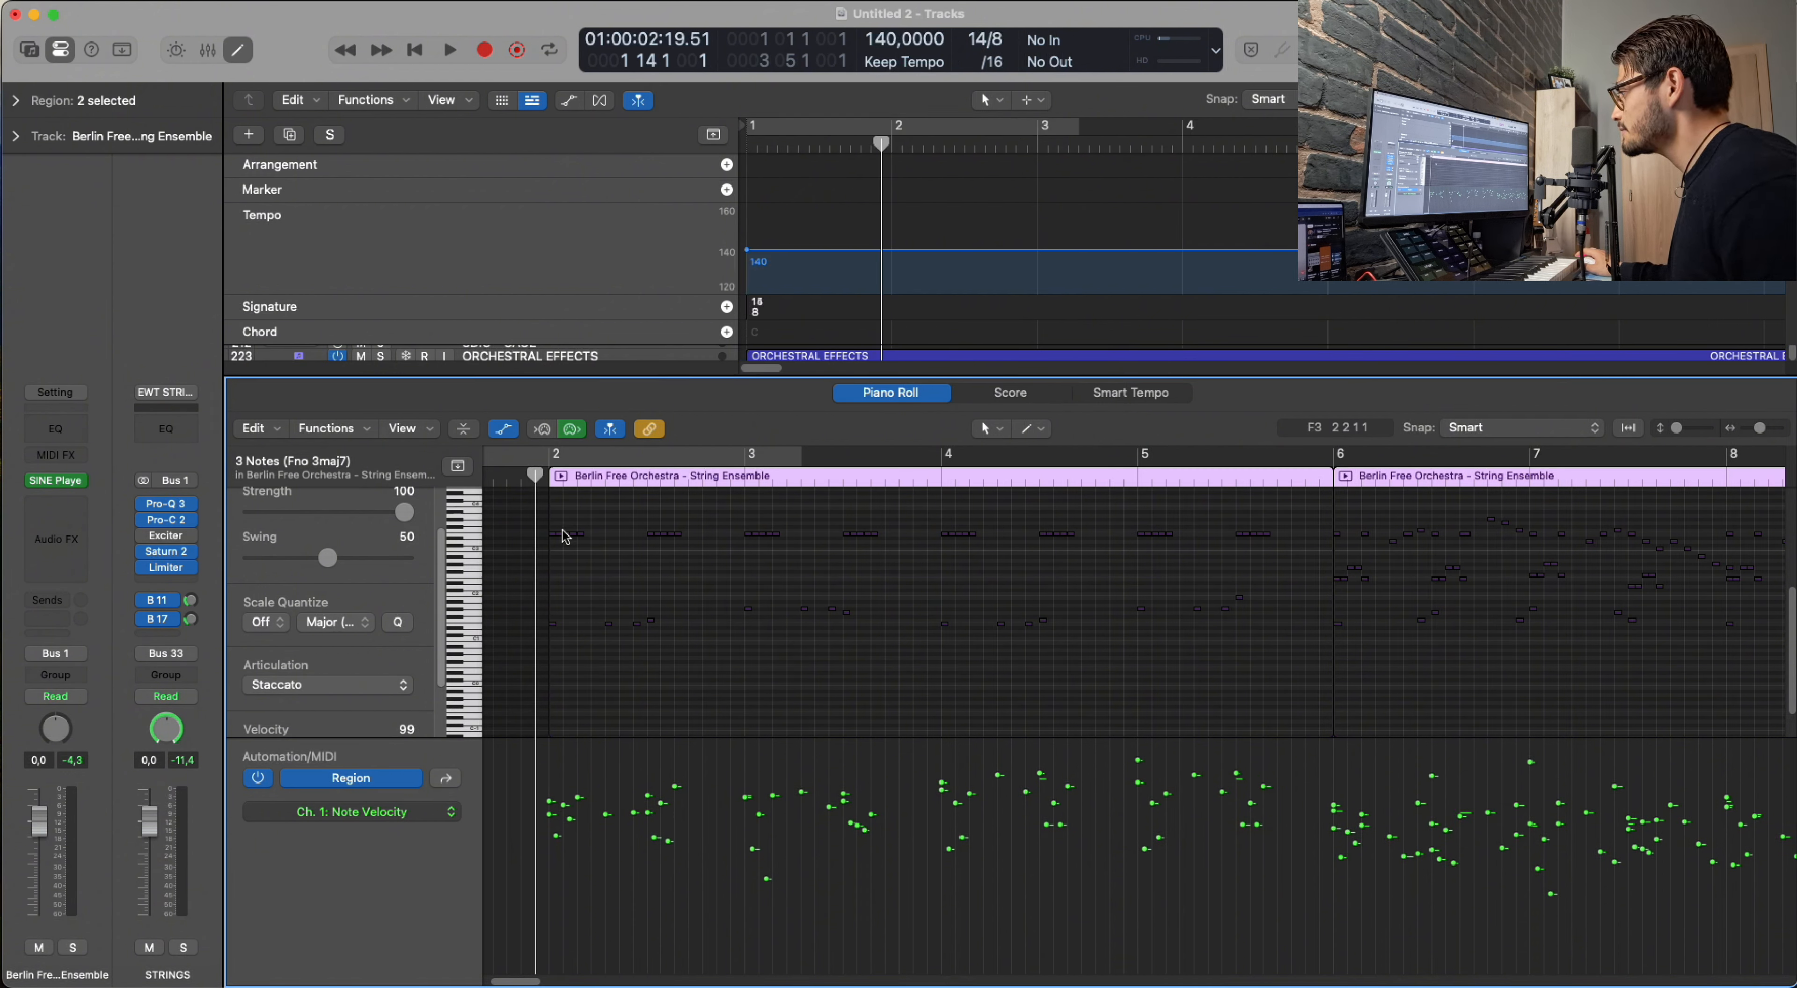
pyautogui.moveTo(562, 539)
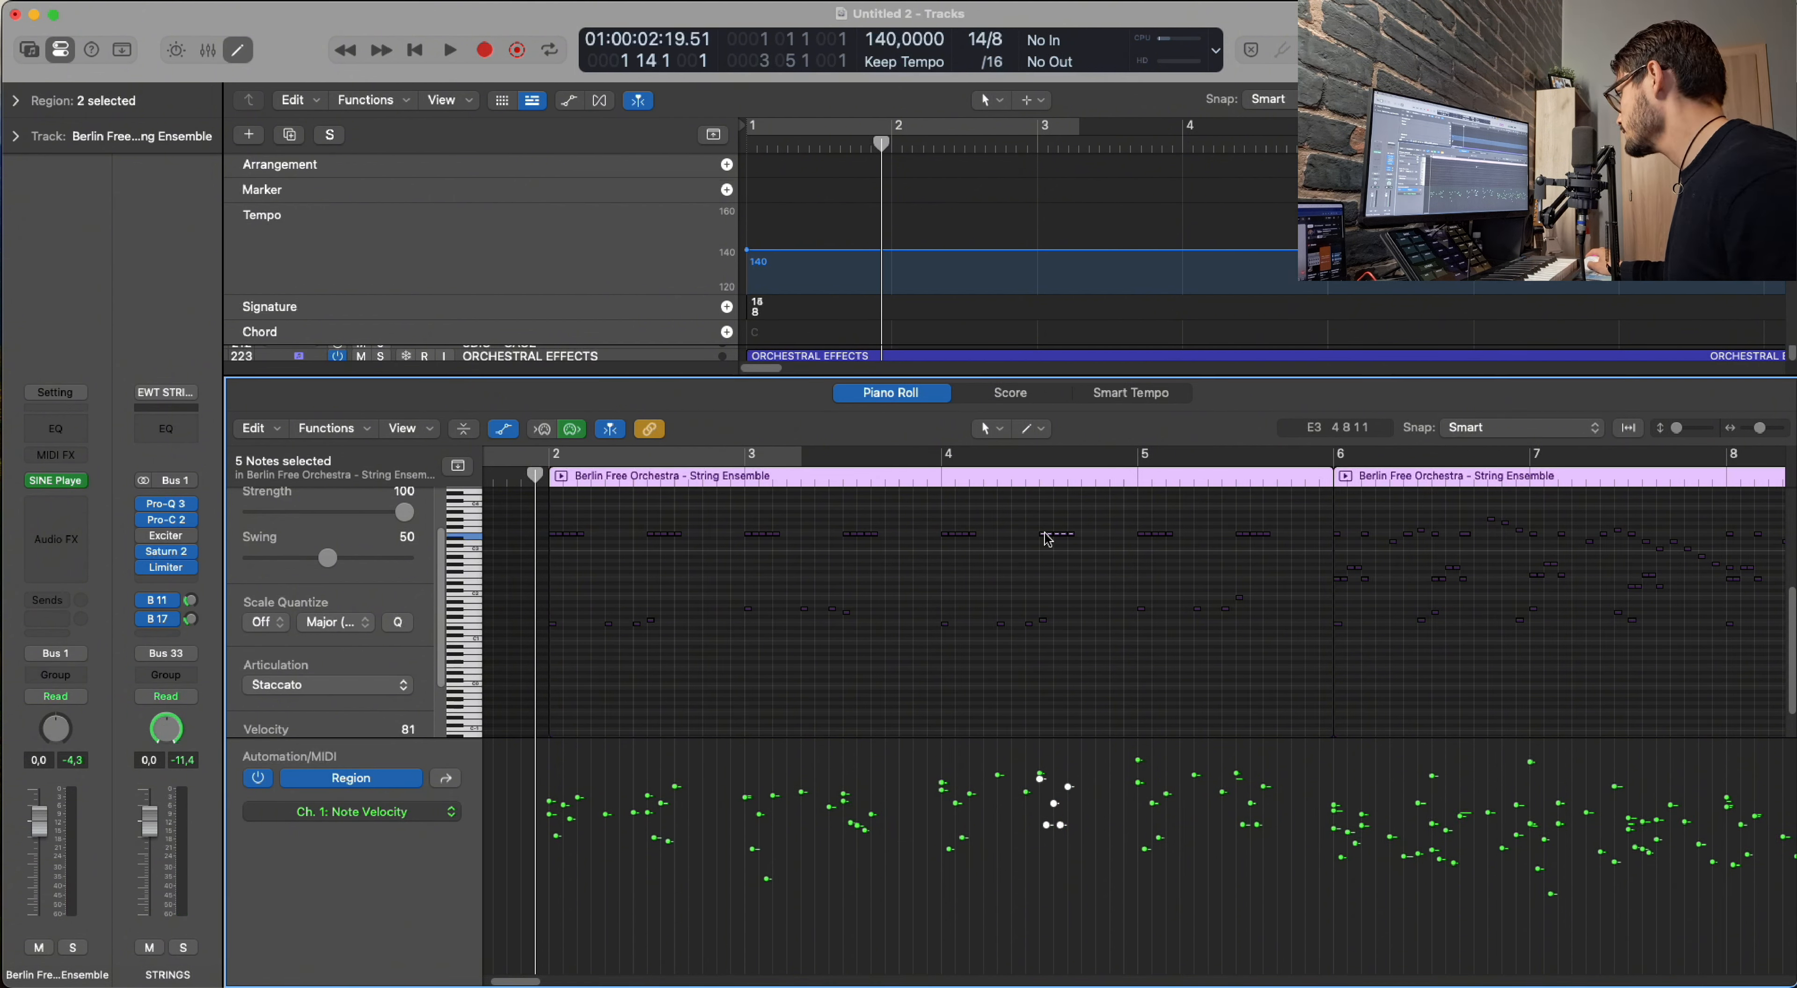
pyautogui.moveTo(1131, 516)
pyautogui.mouseDown()
pyautogui.moveTo(1175, 549)
pyautogui.moveTo(1139, 524)
pyautogui.moveTo(1241, 541)
pyautogui.moveTo(1242, 521)
pyautogui.moveTo(1357, 551)
pyautogui.mouseUp()
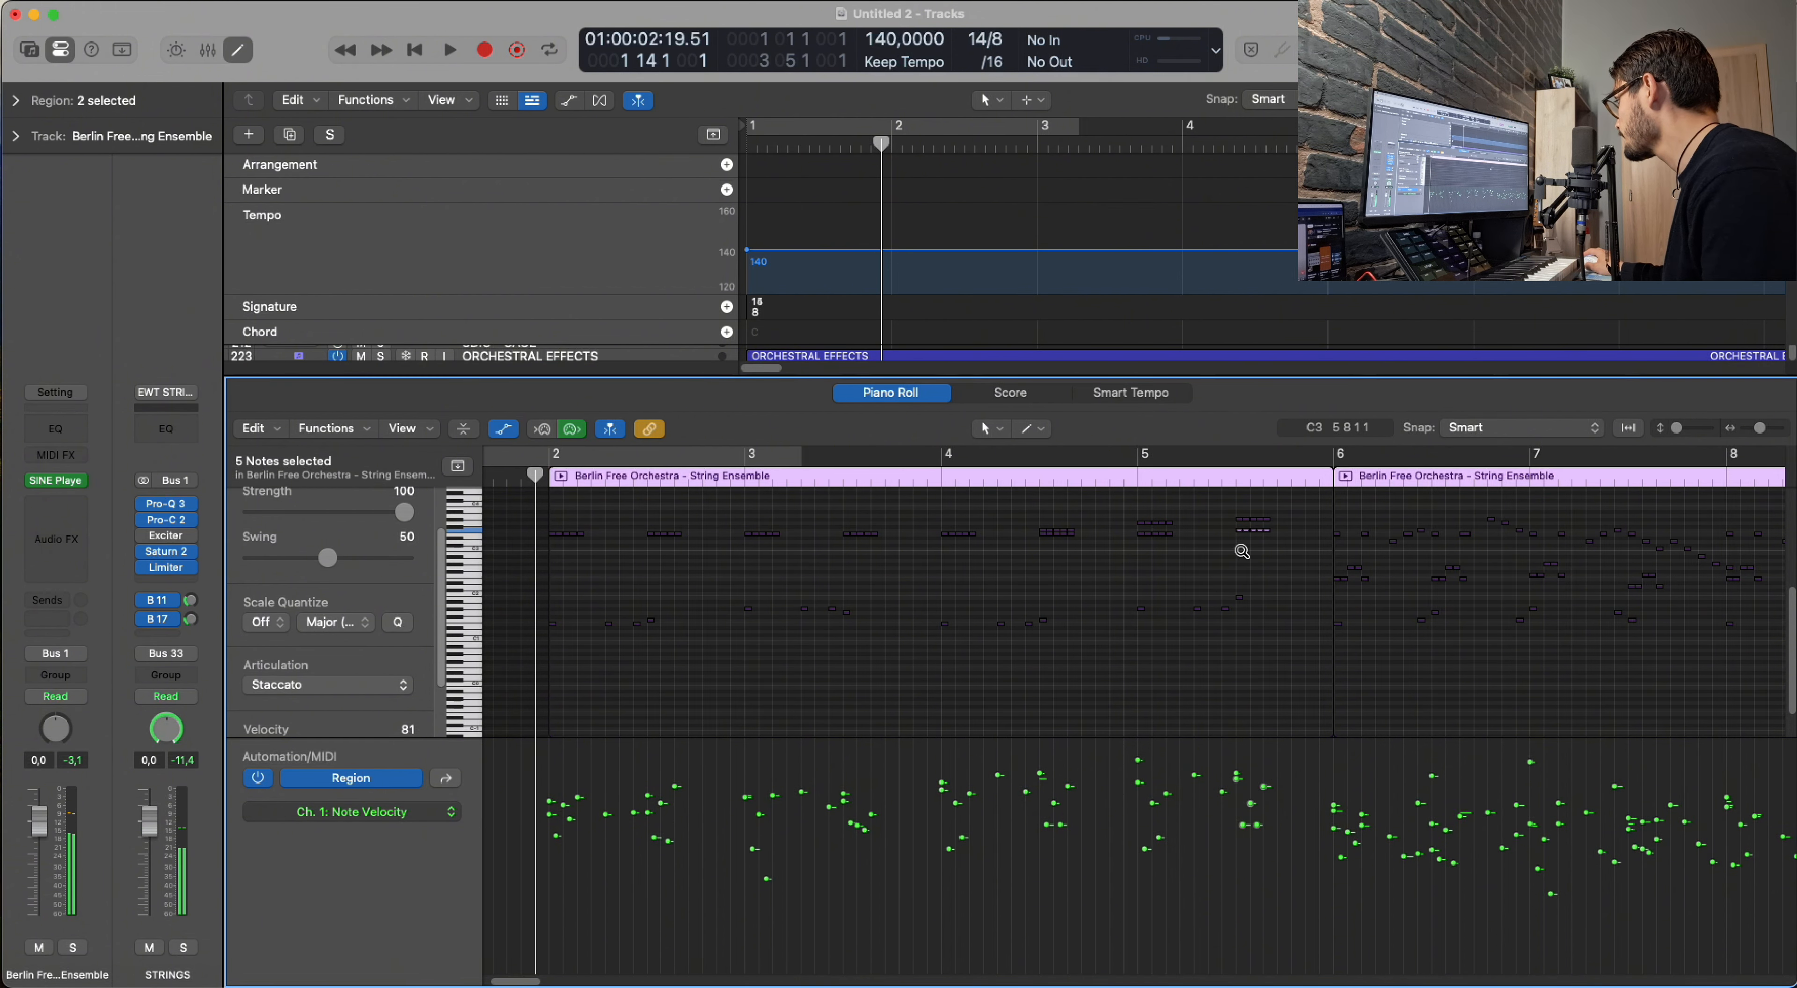
pyautogui.press('space')
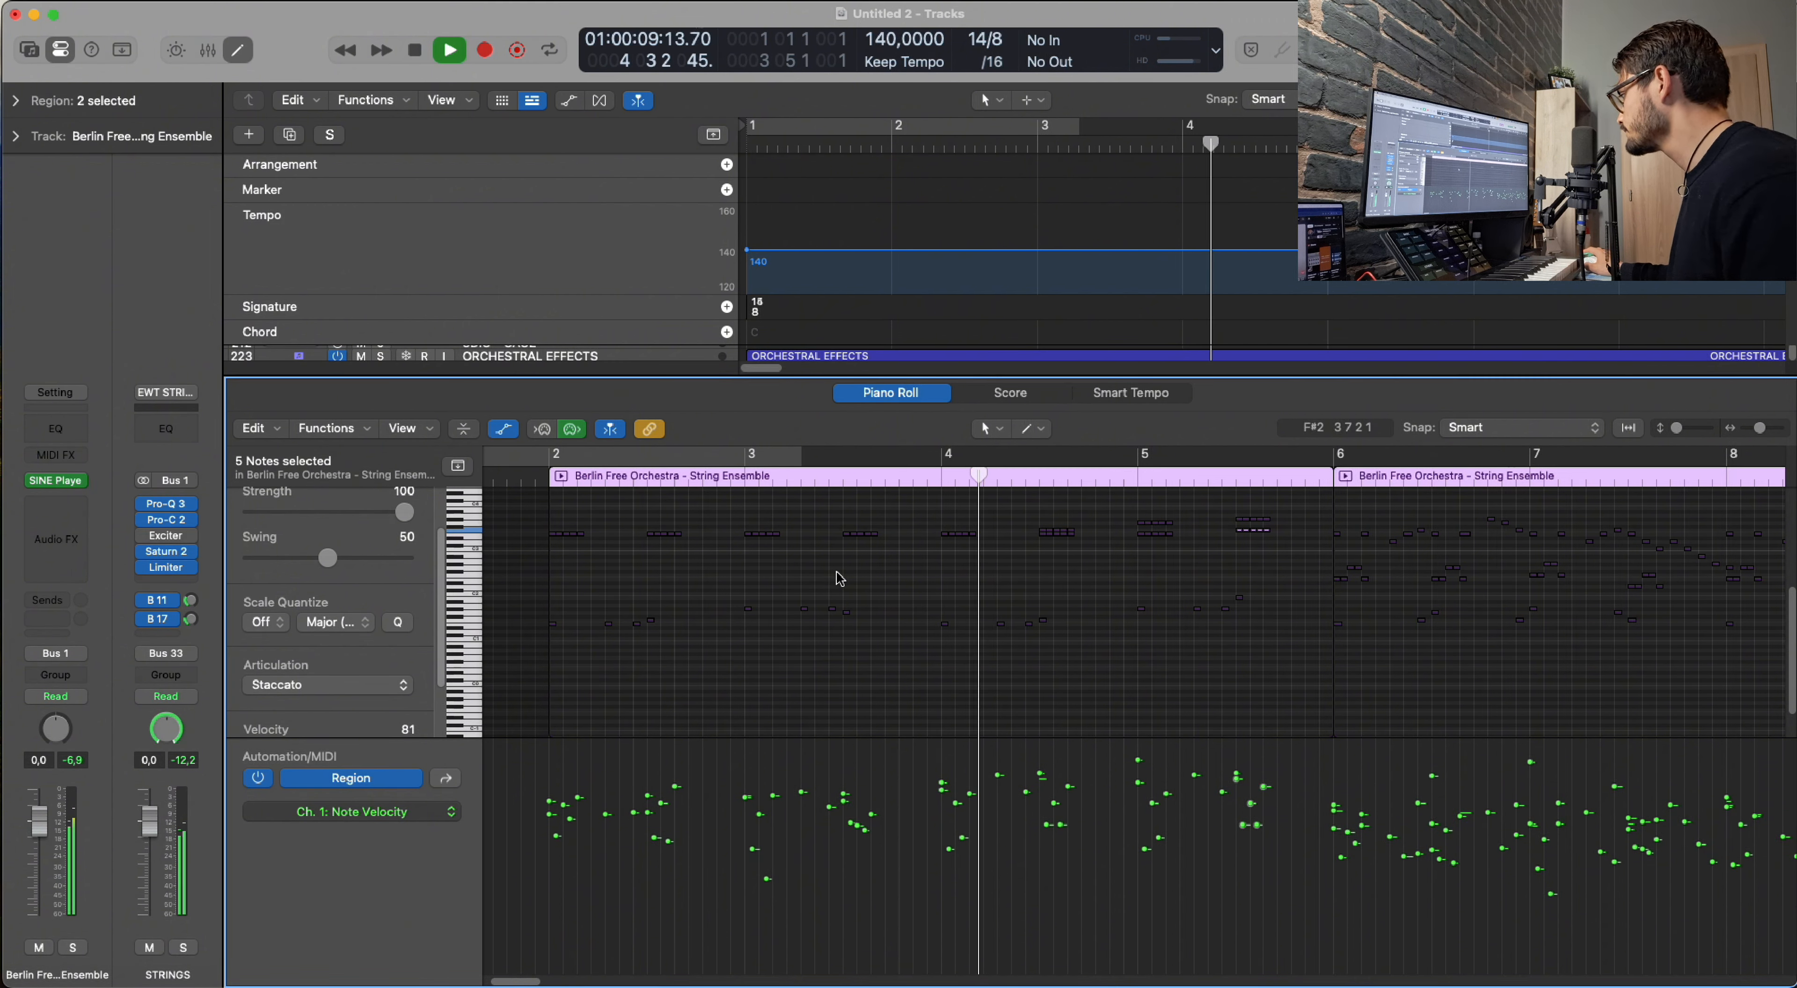
pyautogui.press('space')
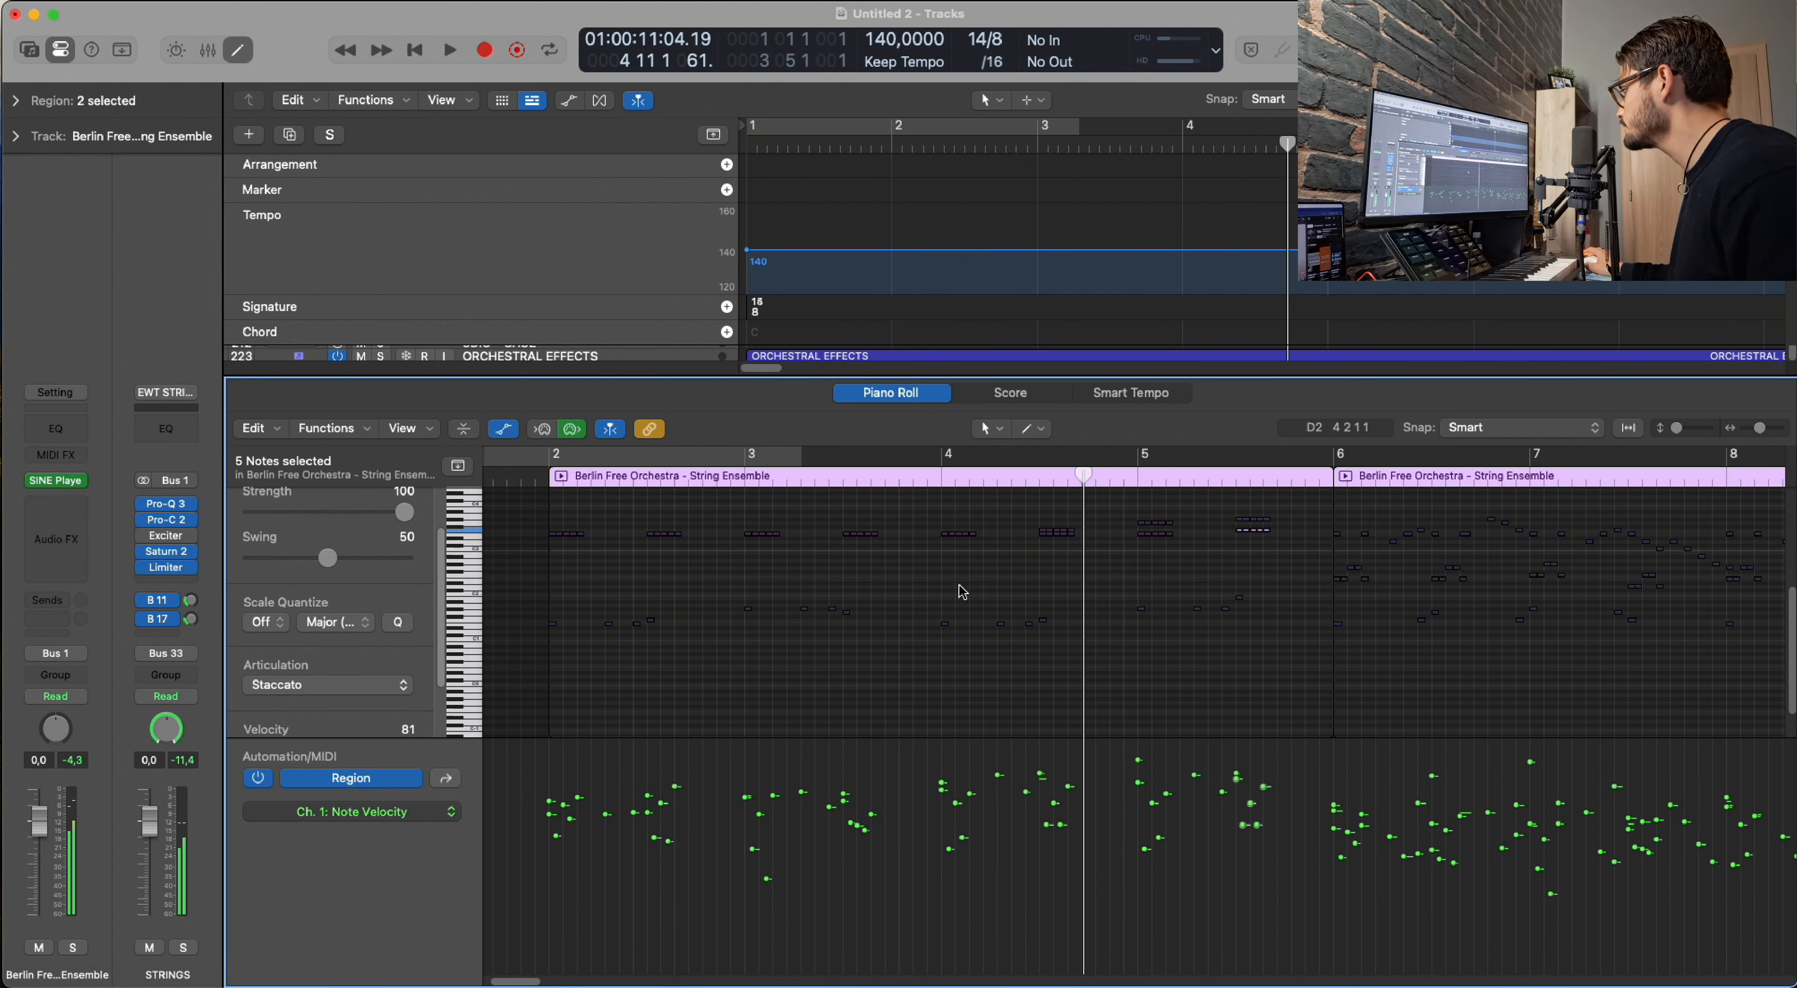
# Play from bar 3, capture the performed running staccato line in bars 4 and 5 into the intro region, and play it from bar 2.
pyautogui.click(942, 476)
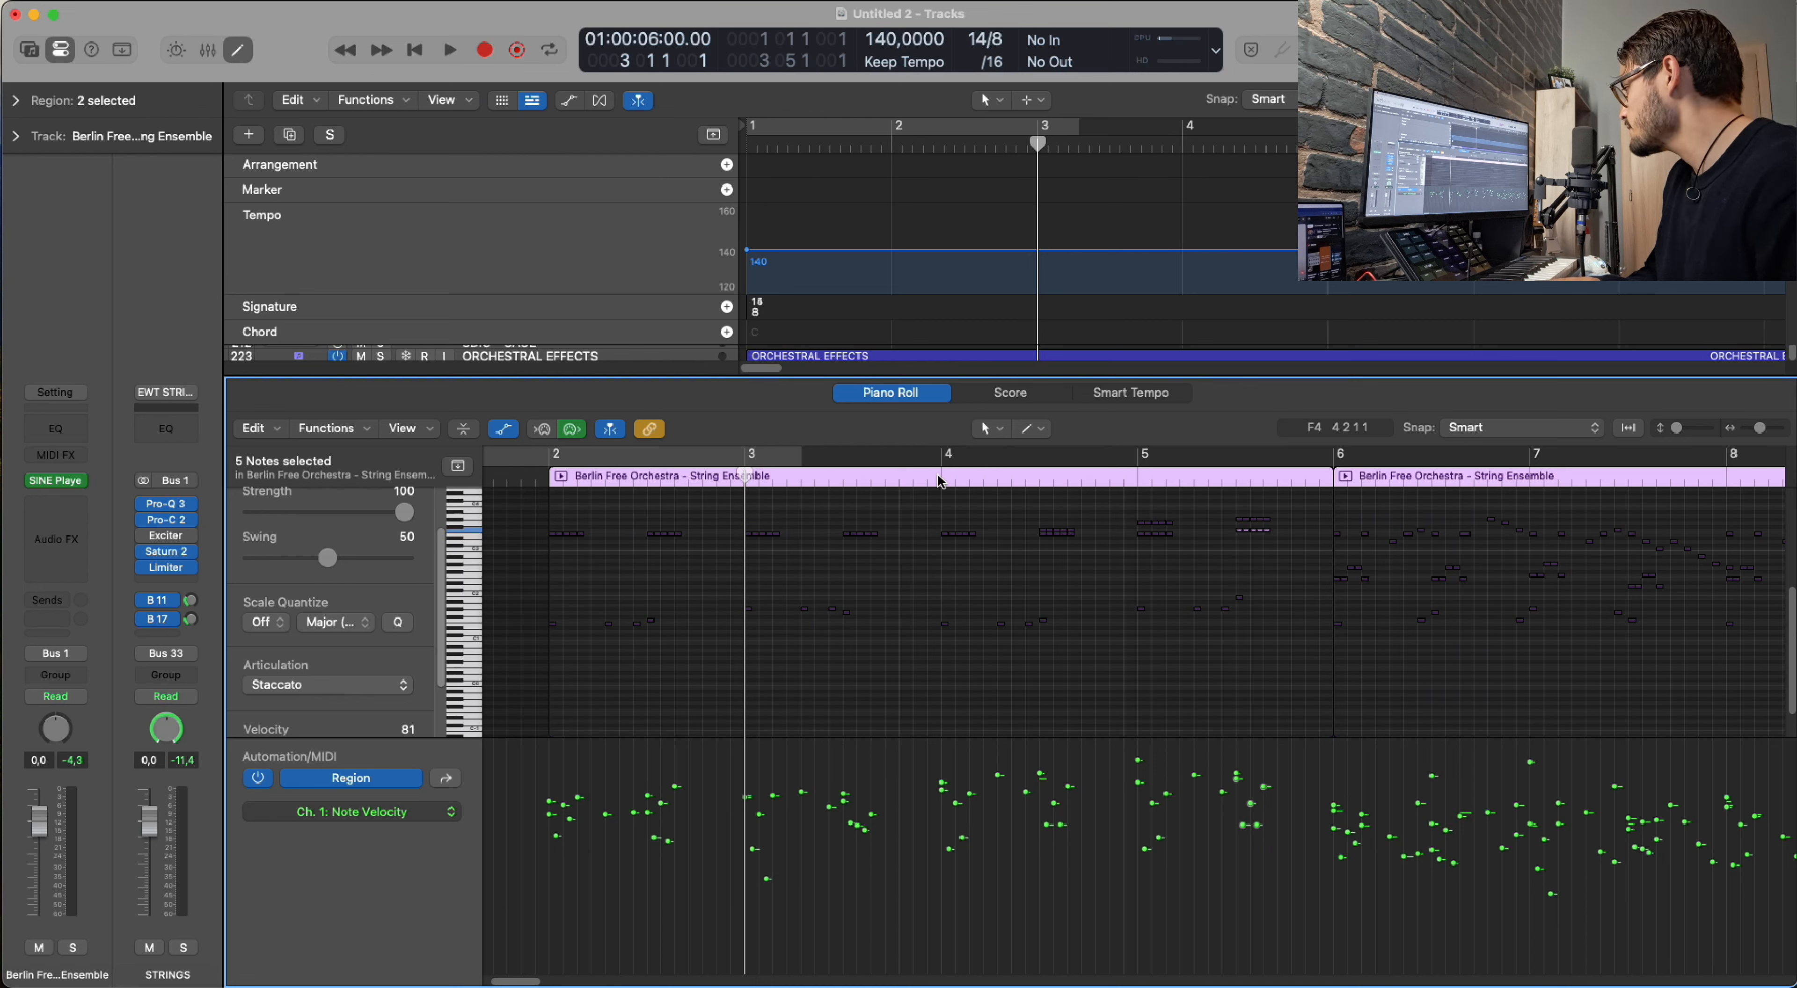
pyautogui.press('space')
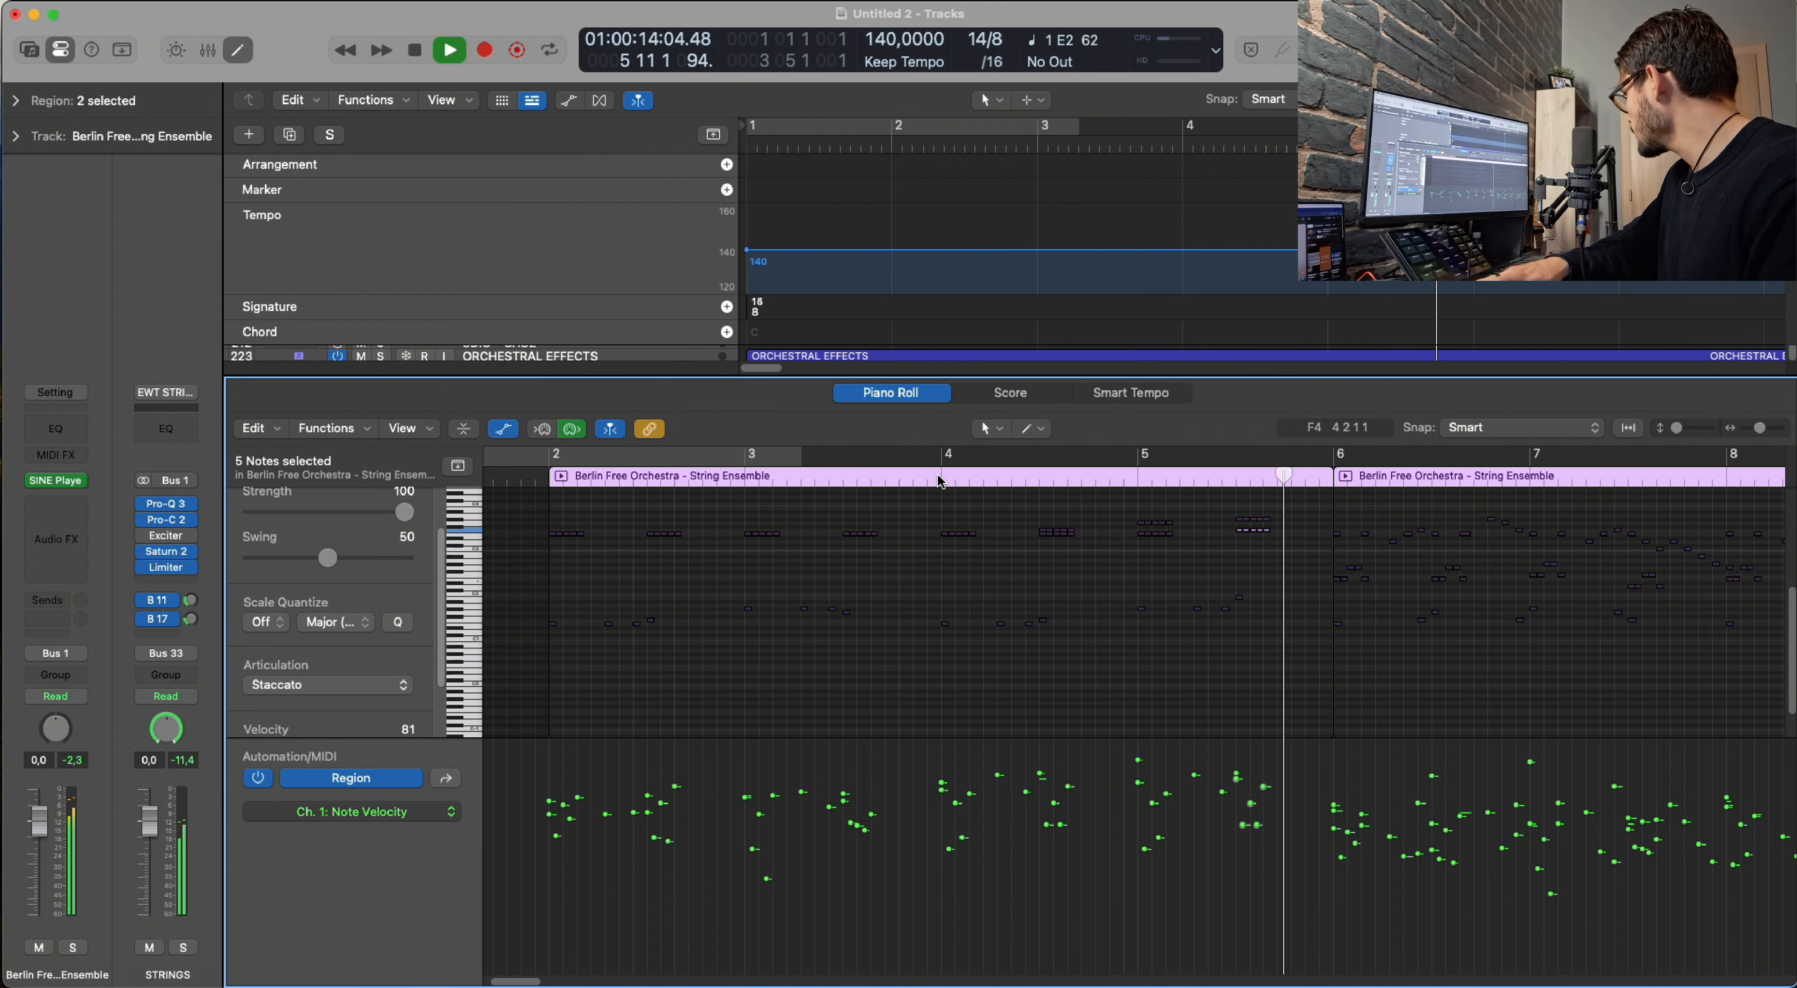
pyautogui.click(941, 481)
pyautogui.press('space')
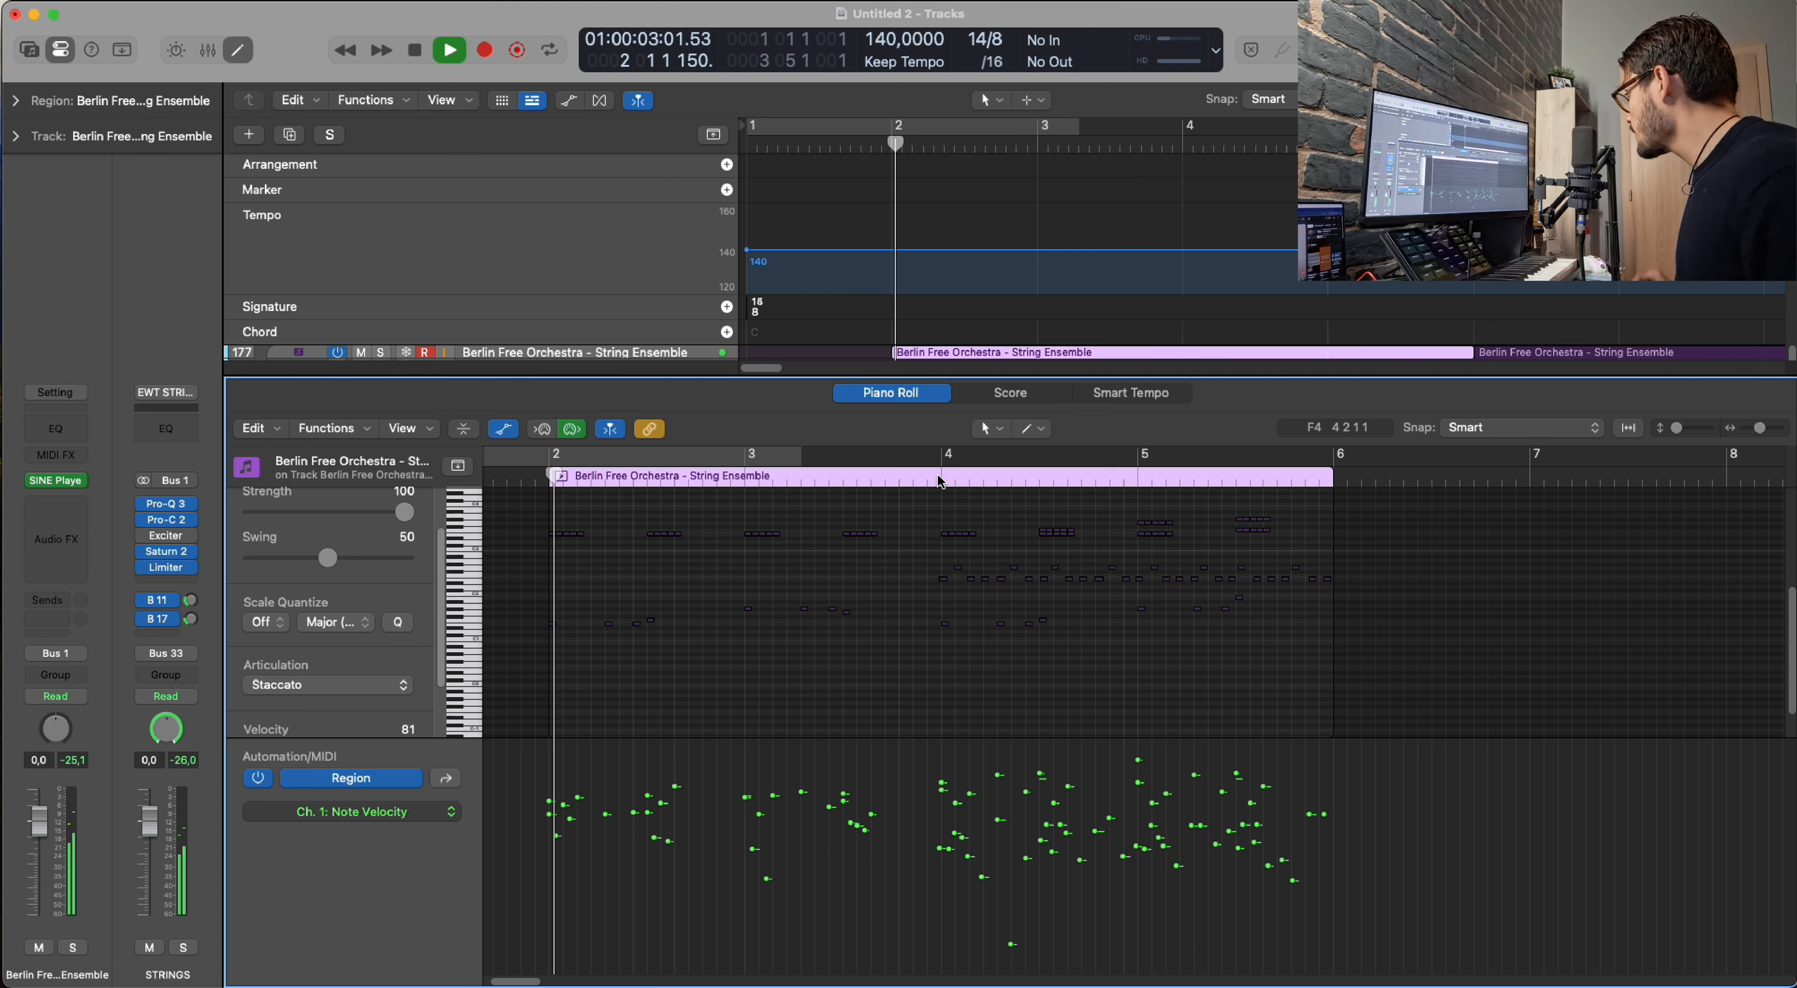
# Quantize the running staccato line in bars 4 and 5 and randomize its note velocities between 50 and 75.
pyautogui.moveTo(934, 558); pyautogui.dragTo(1369, 582)
pyautogui.press('q')
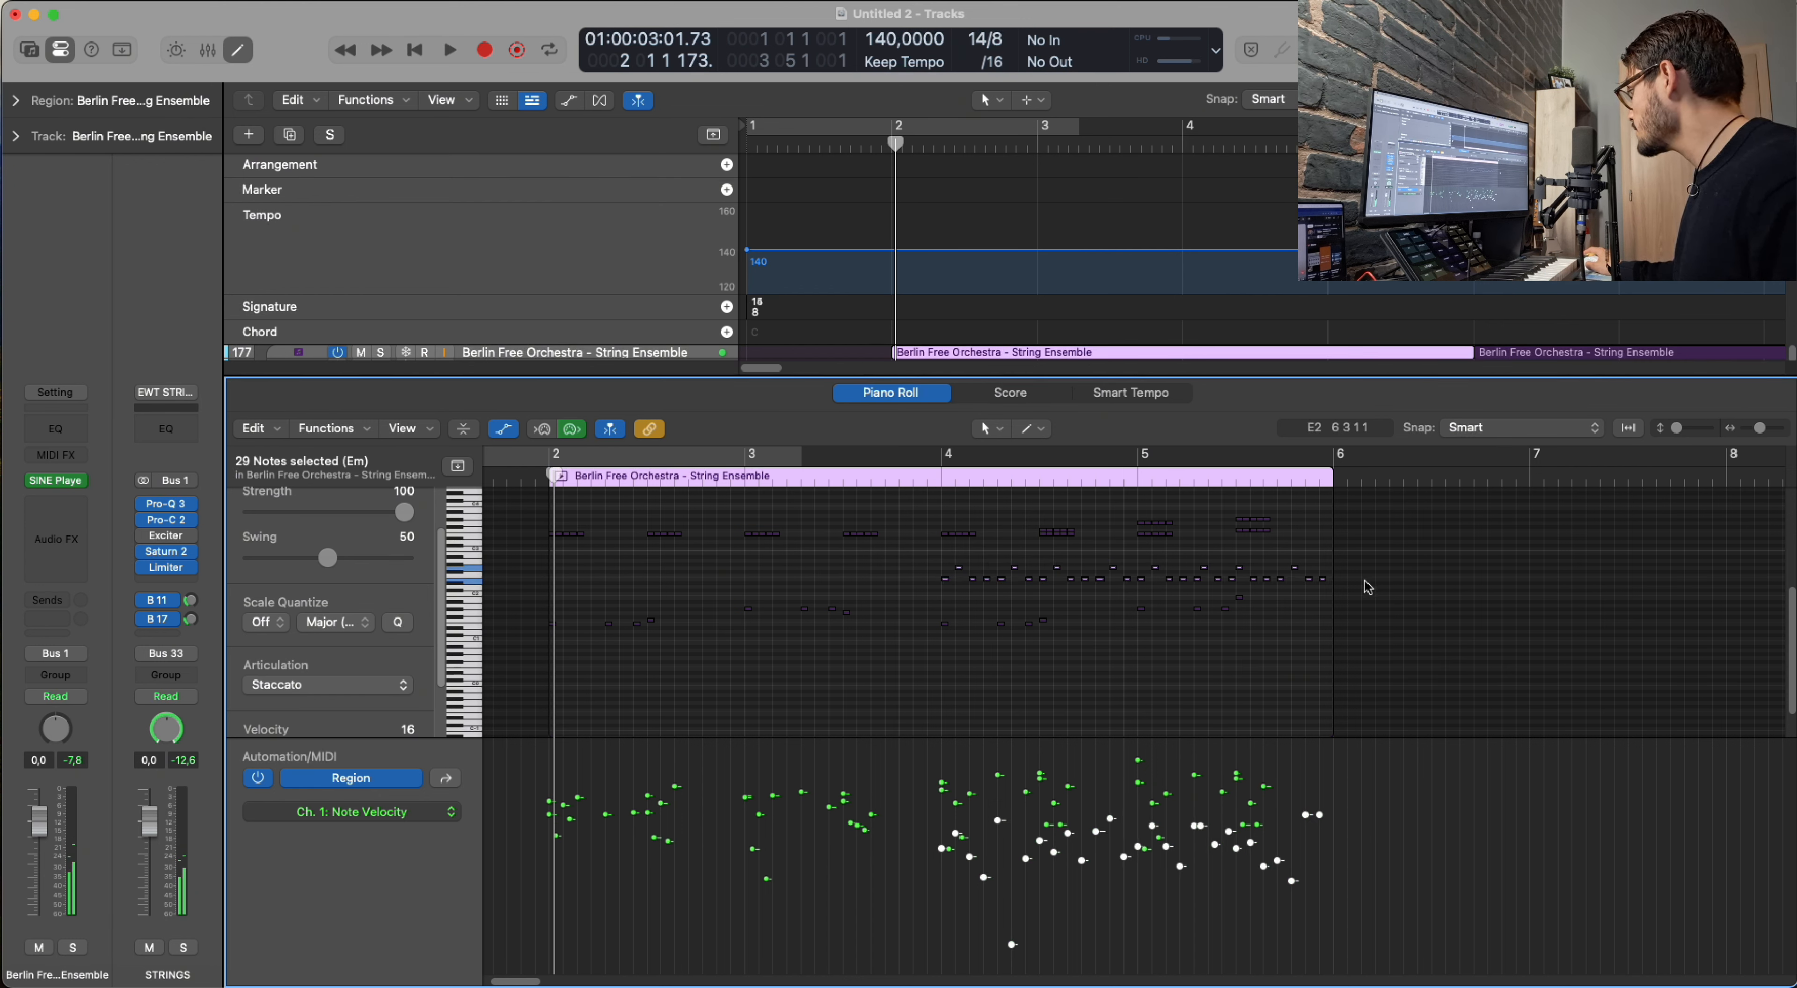
pyautogui.click(353, 429)
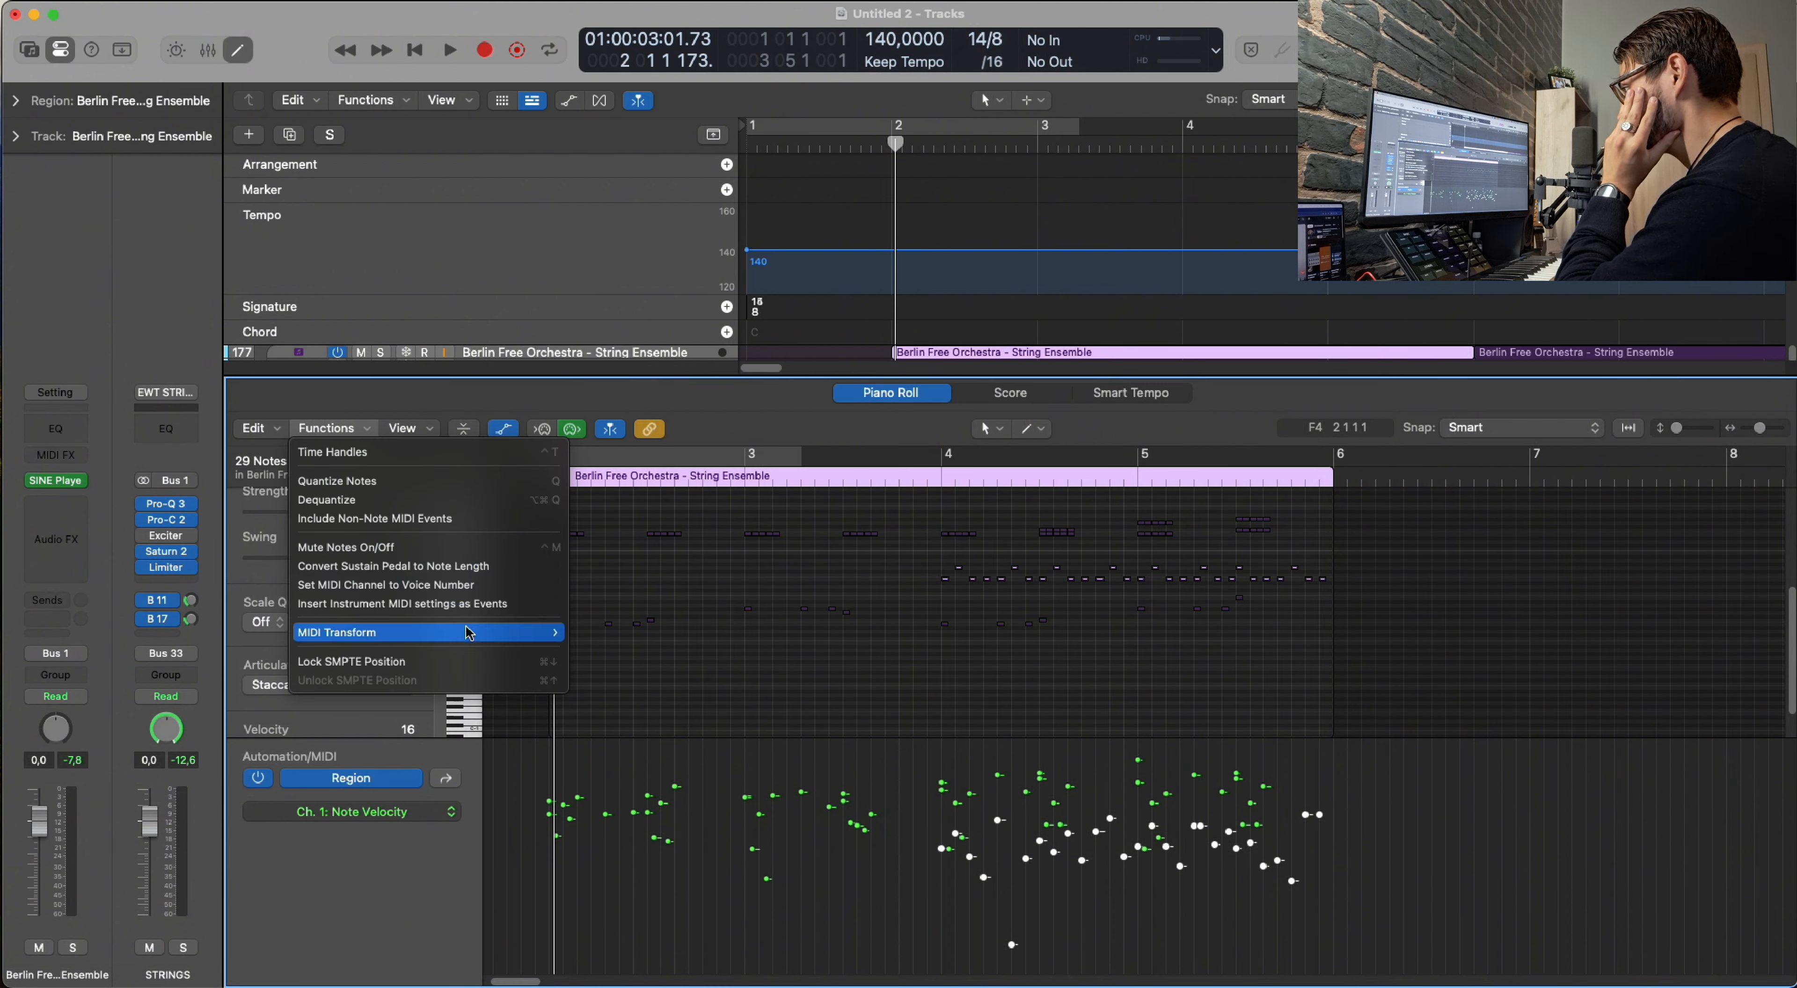
pyautogui.moveTo(453, 632)
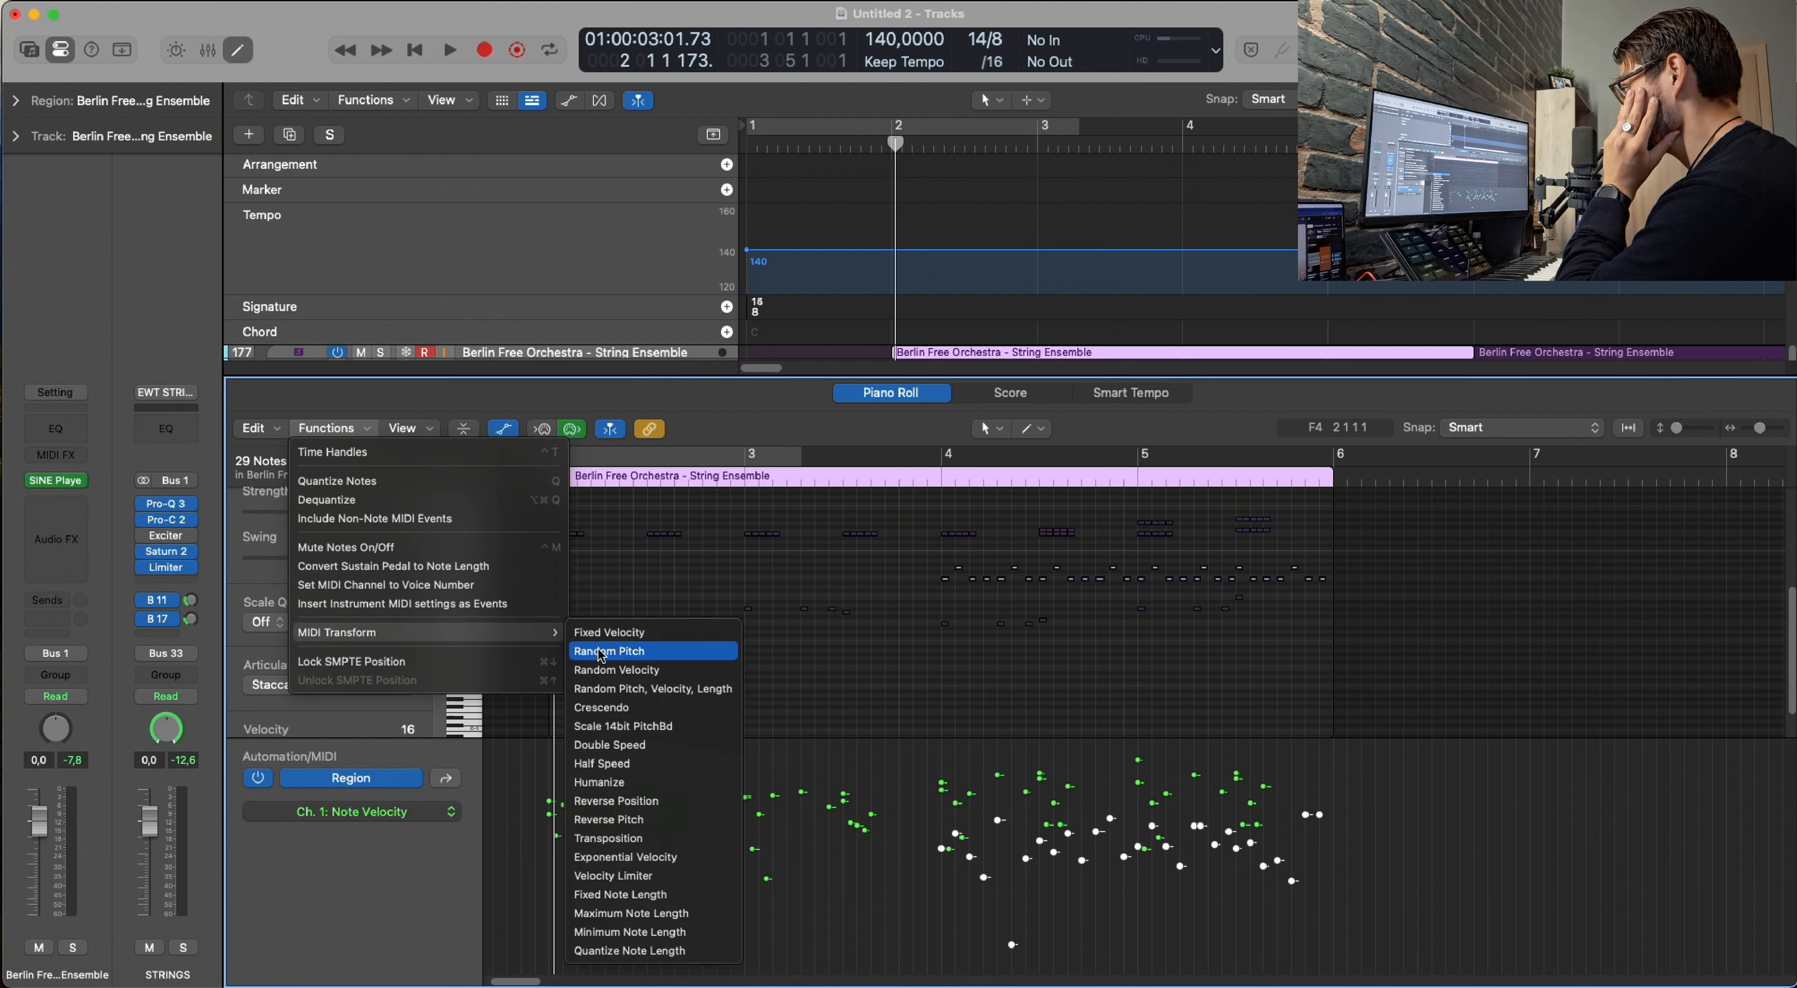
pyautogui.click(640, 670)
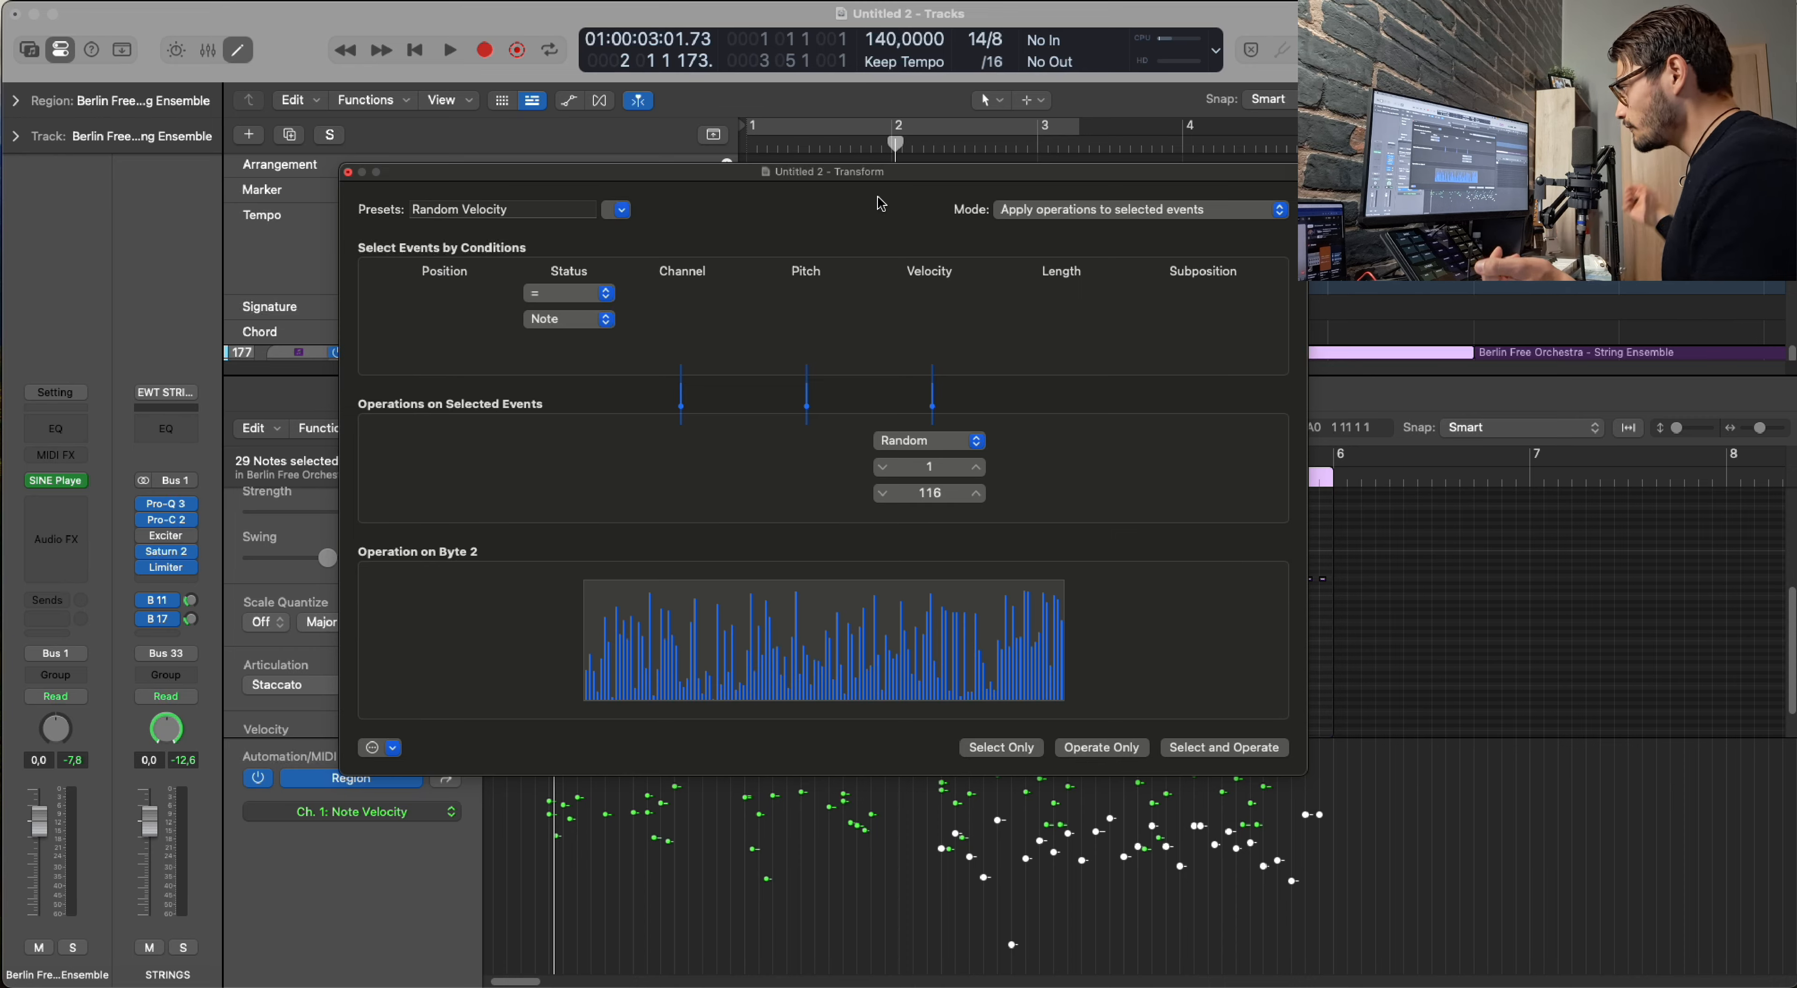
pyautogui.moveTo(839, 183); pyautogui.dragTo(737, 163)
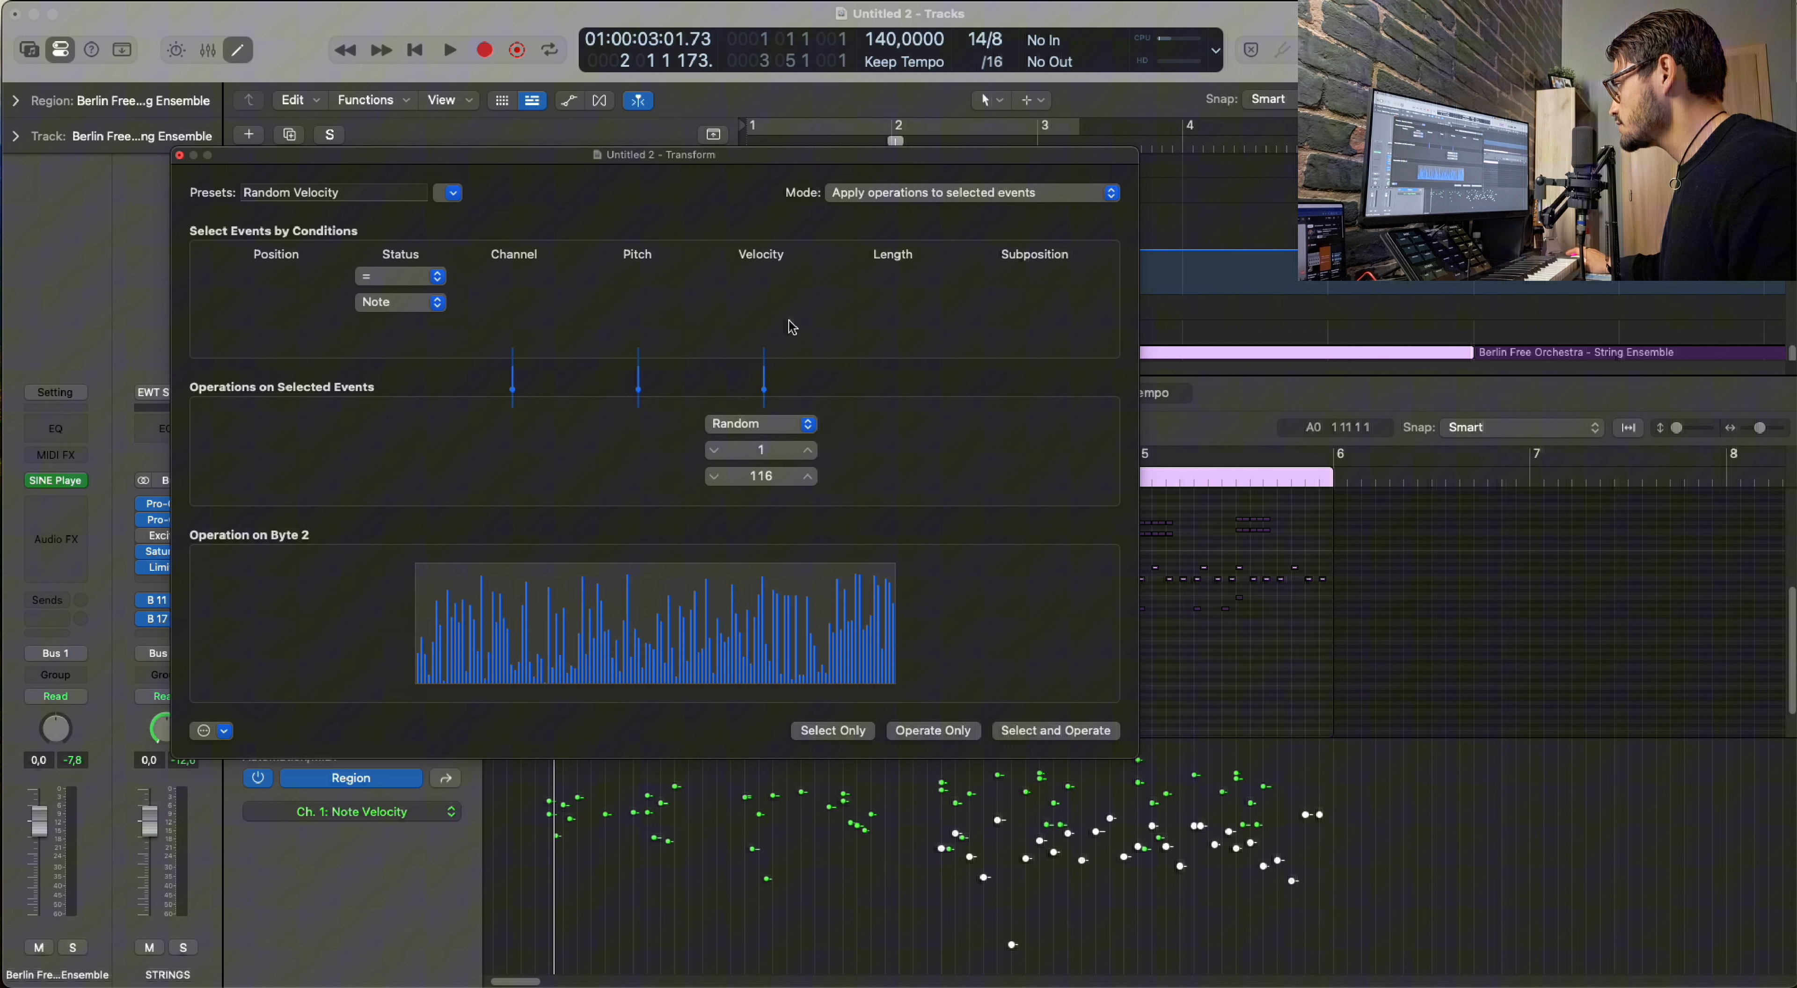
pyautogui.click(767, 455)
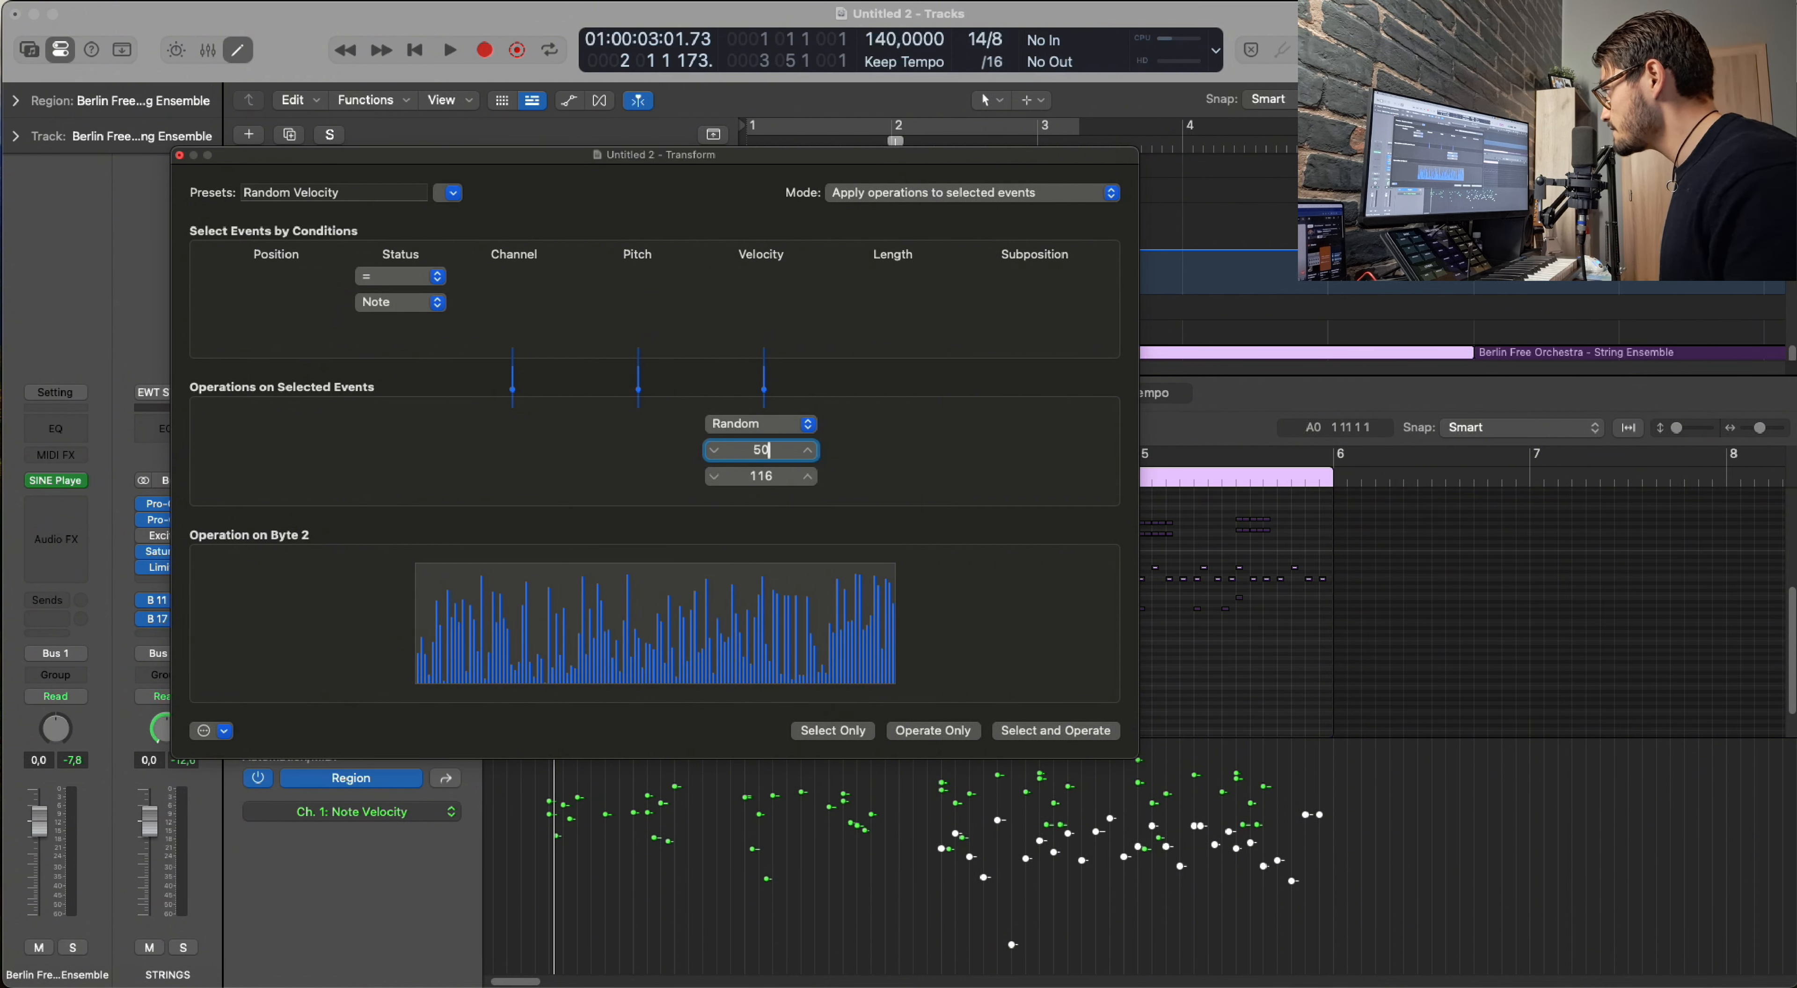
pyautogui.click(779, 481)
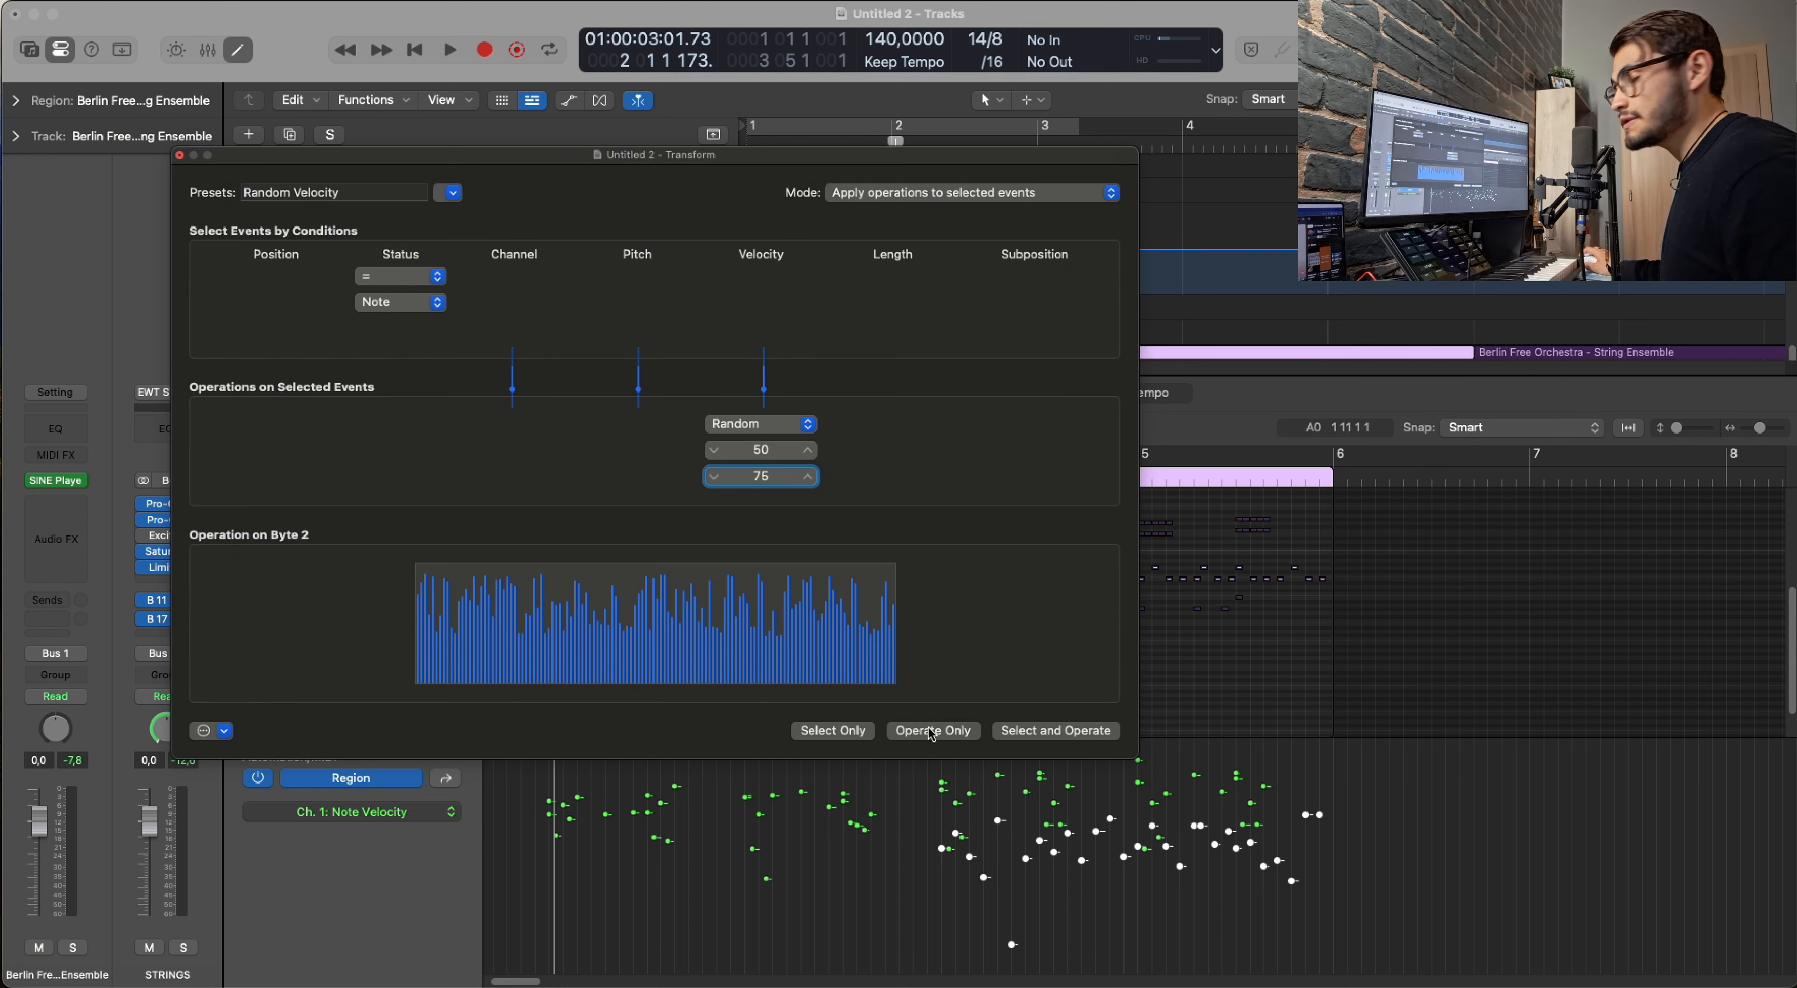
pyautogui.write('75')
pyautogui.click(953, 733)
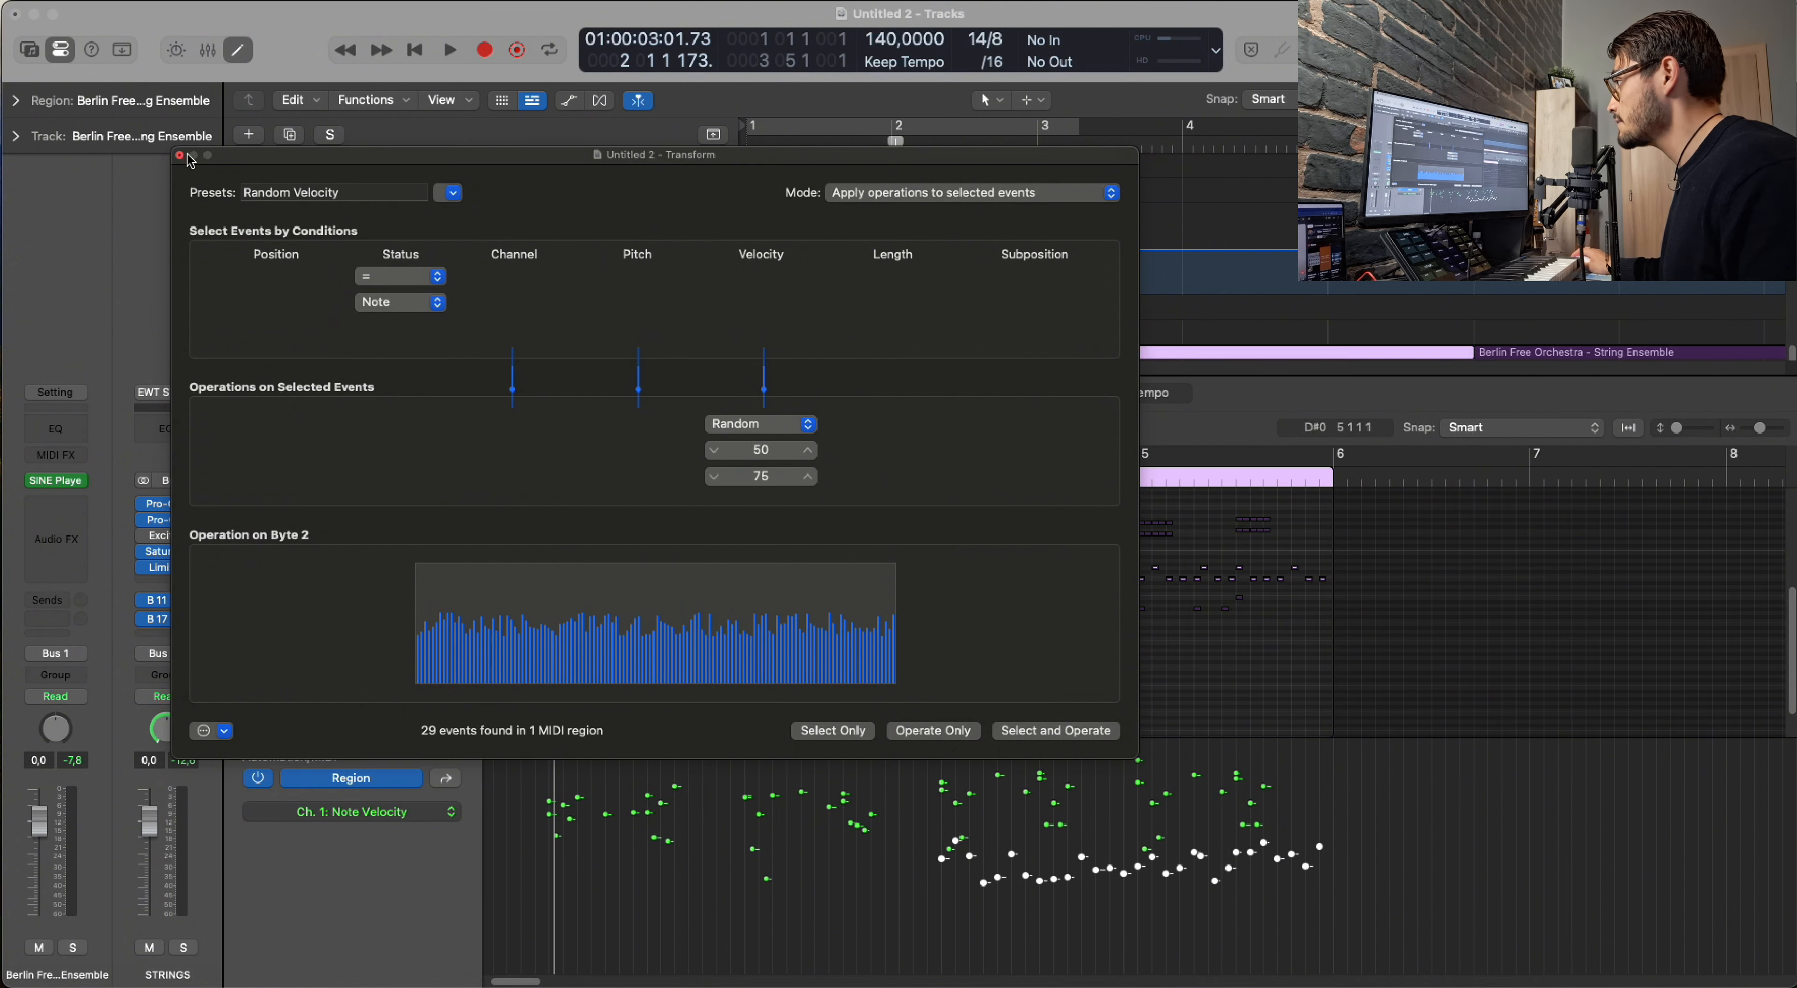
pyautogui.click(180, 156)
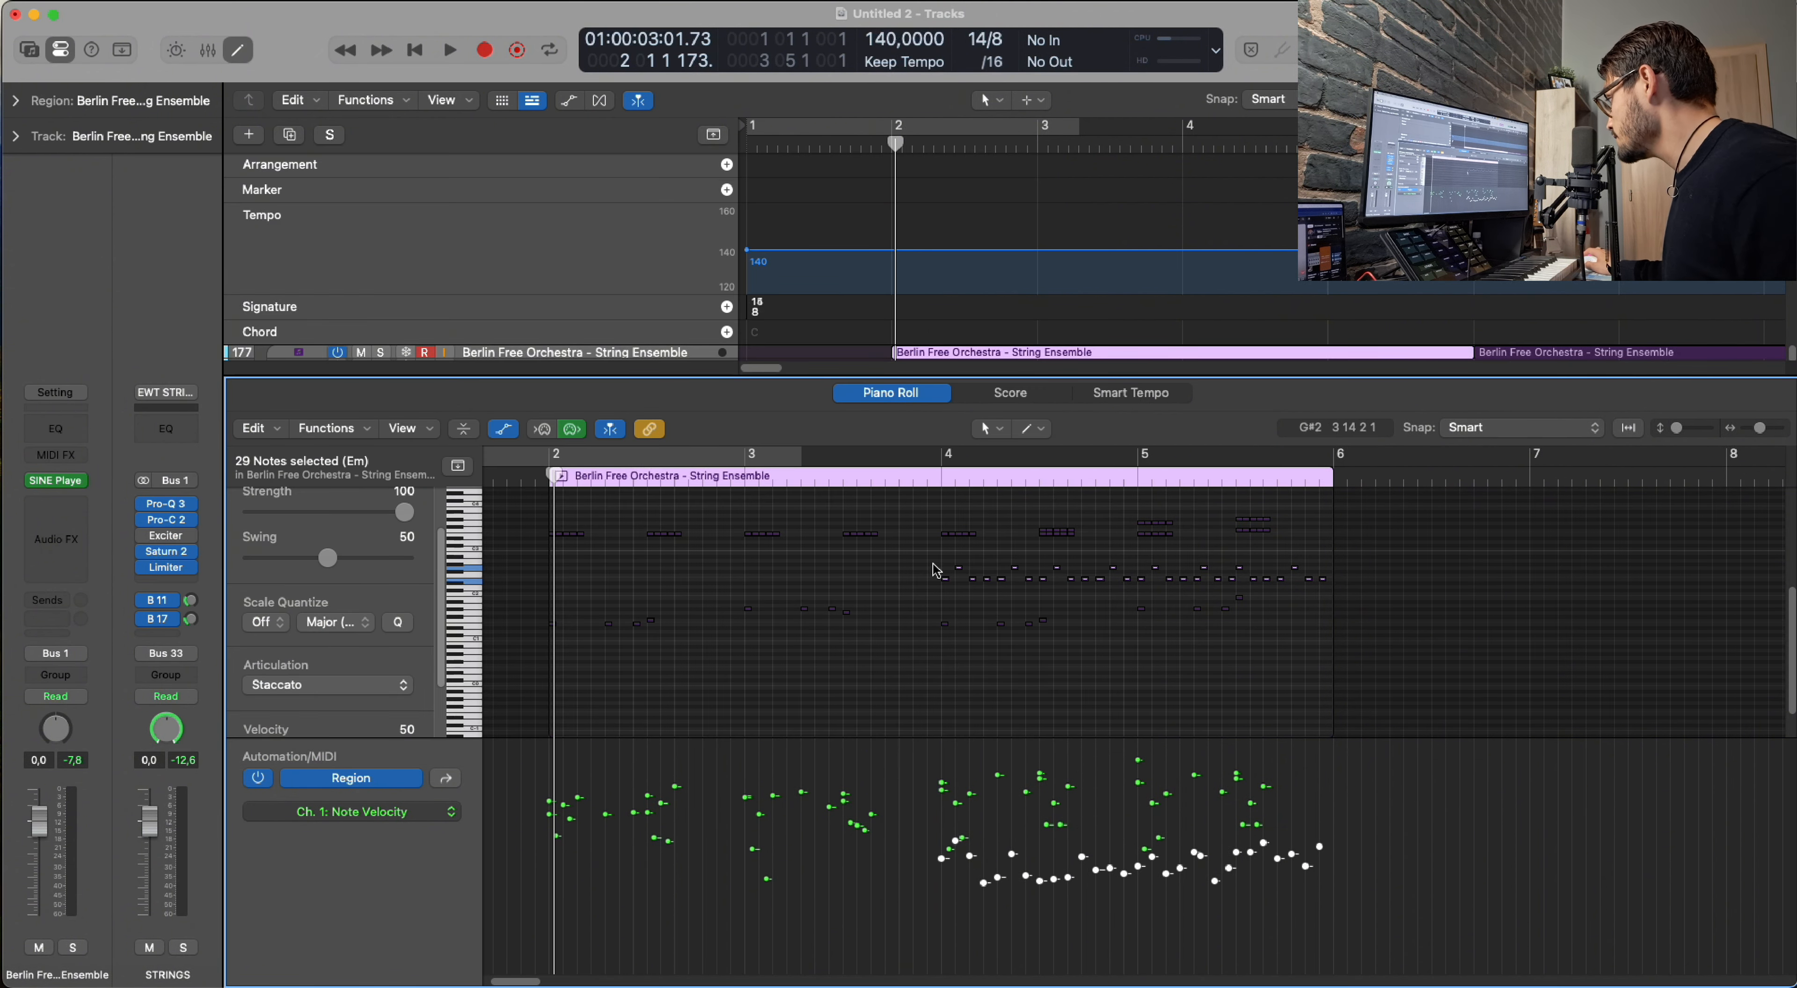
# Accent the first running-line note of bar 4 by raising its velocity, and play the intro back.
pyautogui.click(943, 578)
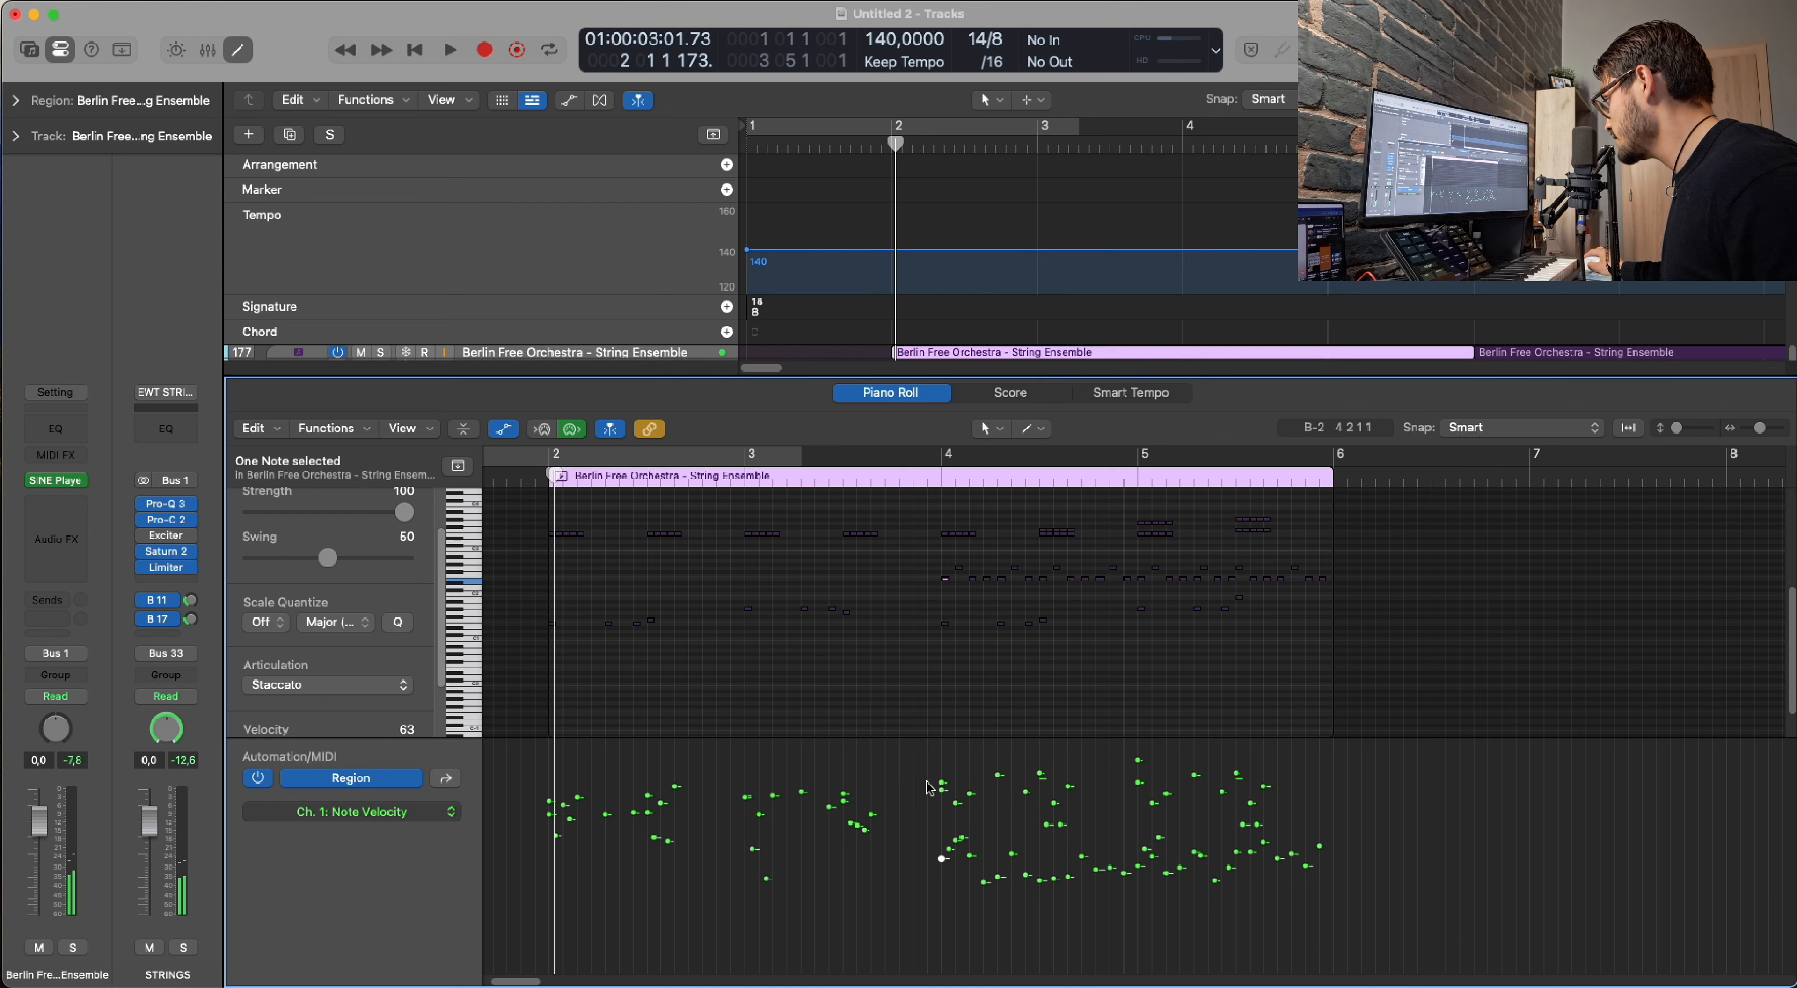
pyautogui.moveTo(941, 859); pyautogui.dragTo(941, 818)
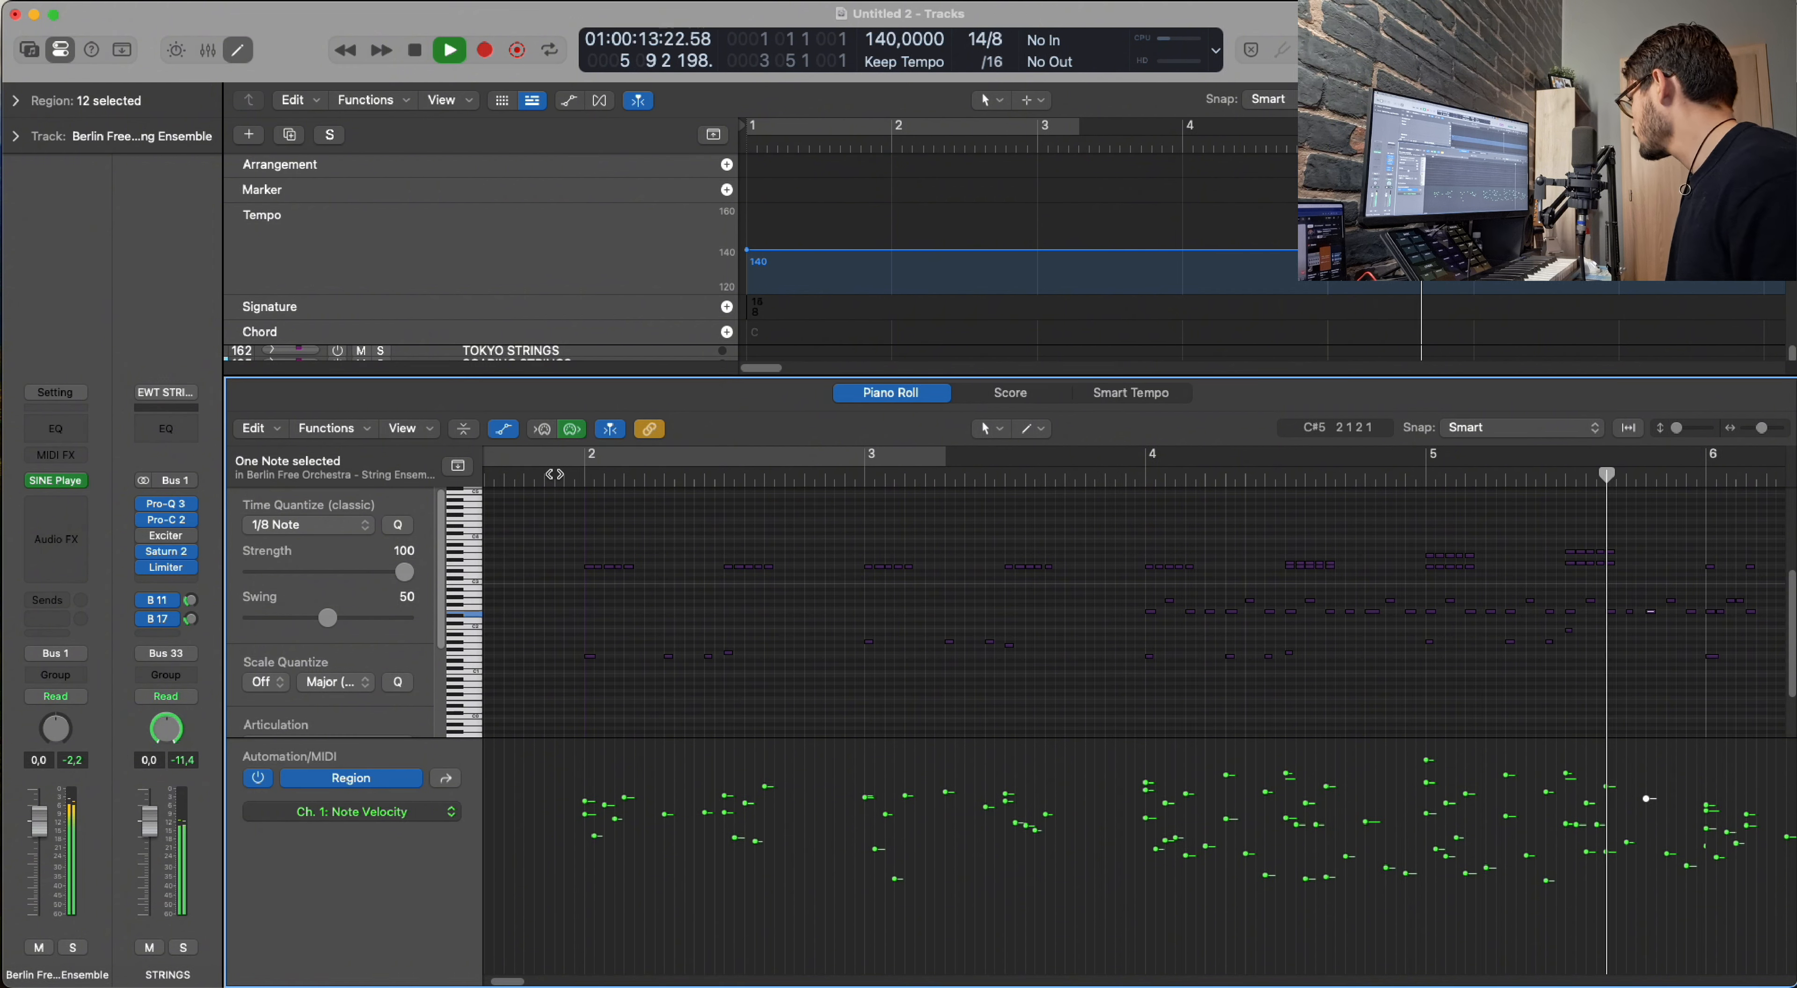
pyautogui.press('space')
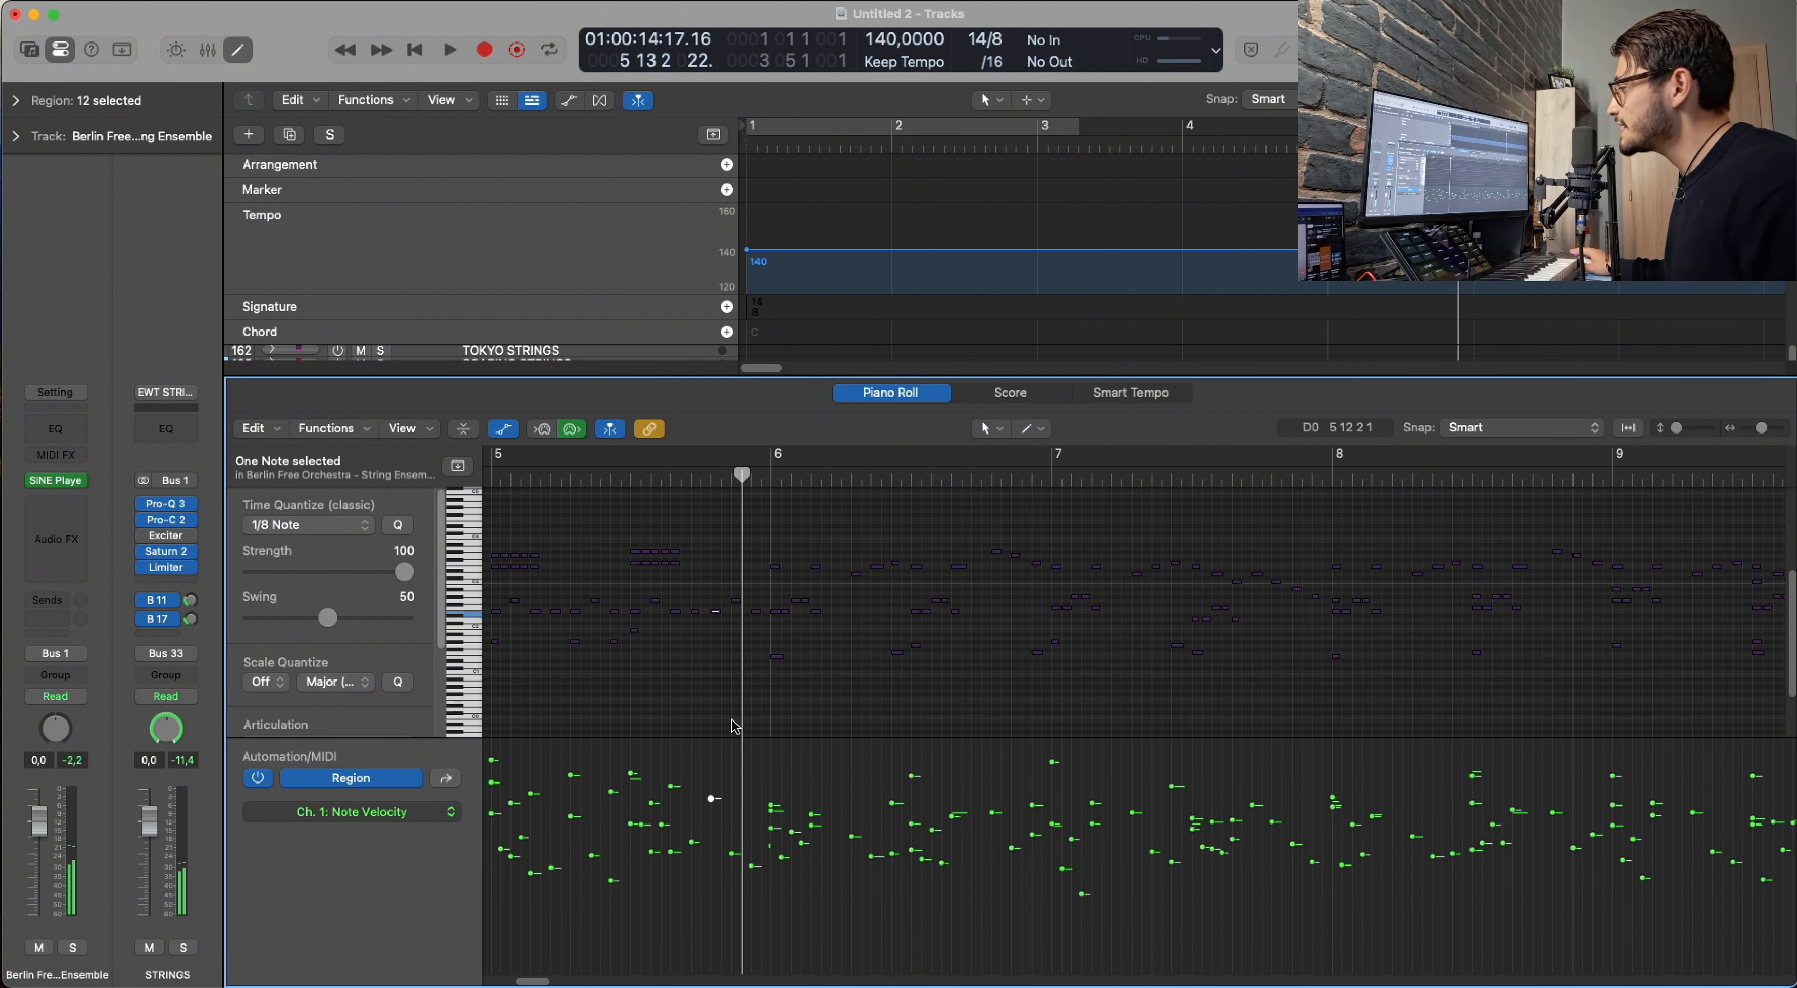
# Randomize the velocities of only the unaccented running-line notes in bar 4 between 50 and 65, and play back from bar 4.
pyautogui.hscroll(-5, 749, 646)
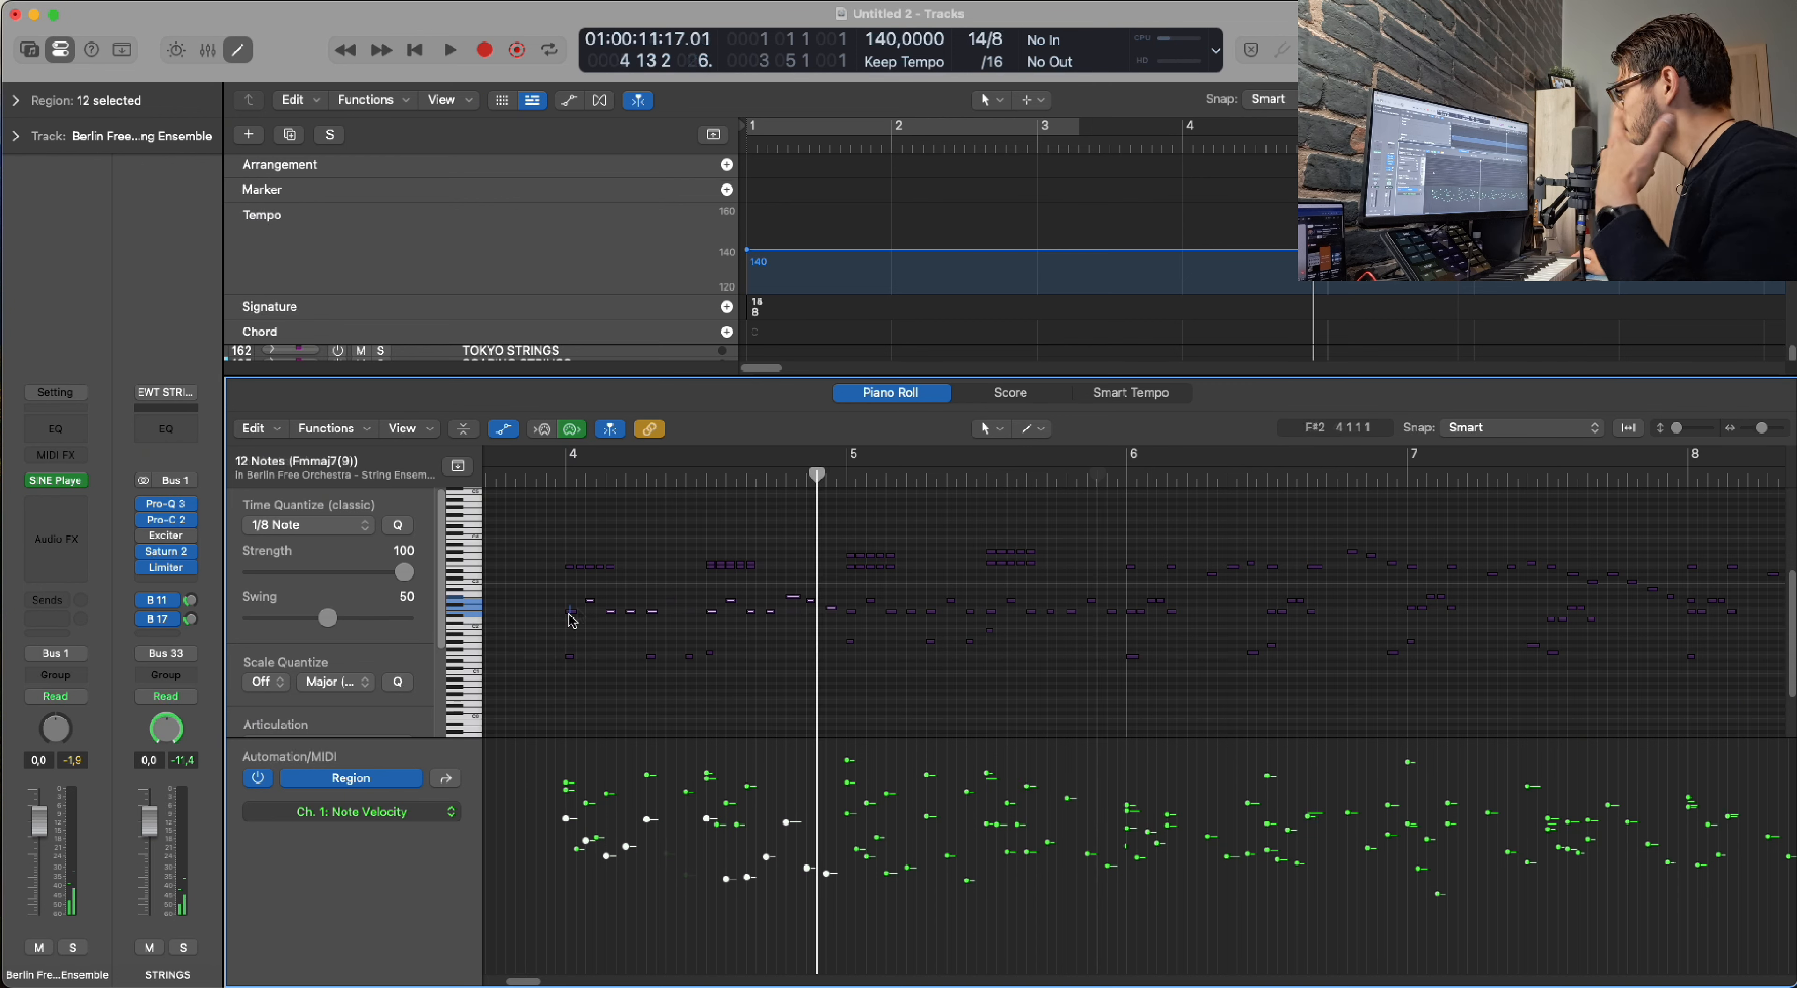
pyautogui.keyDown('shift'); pyautogui.click(570, 612); pyautogui.keyUp('shift')
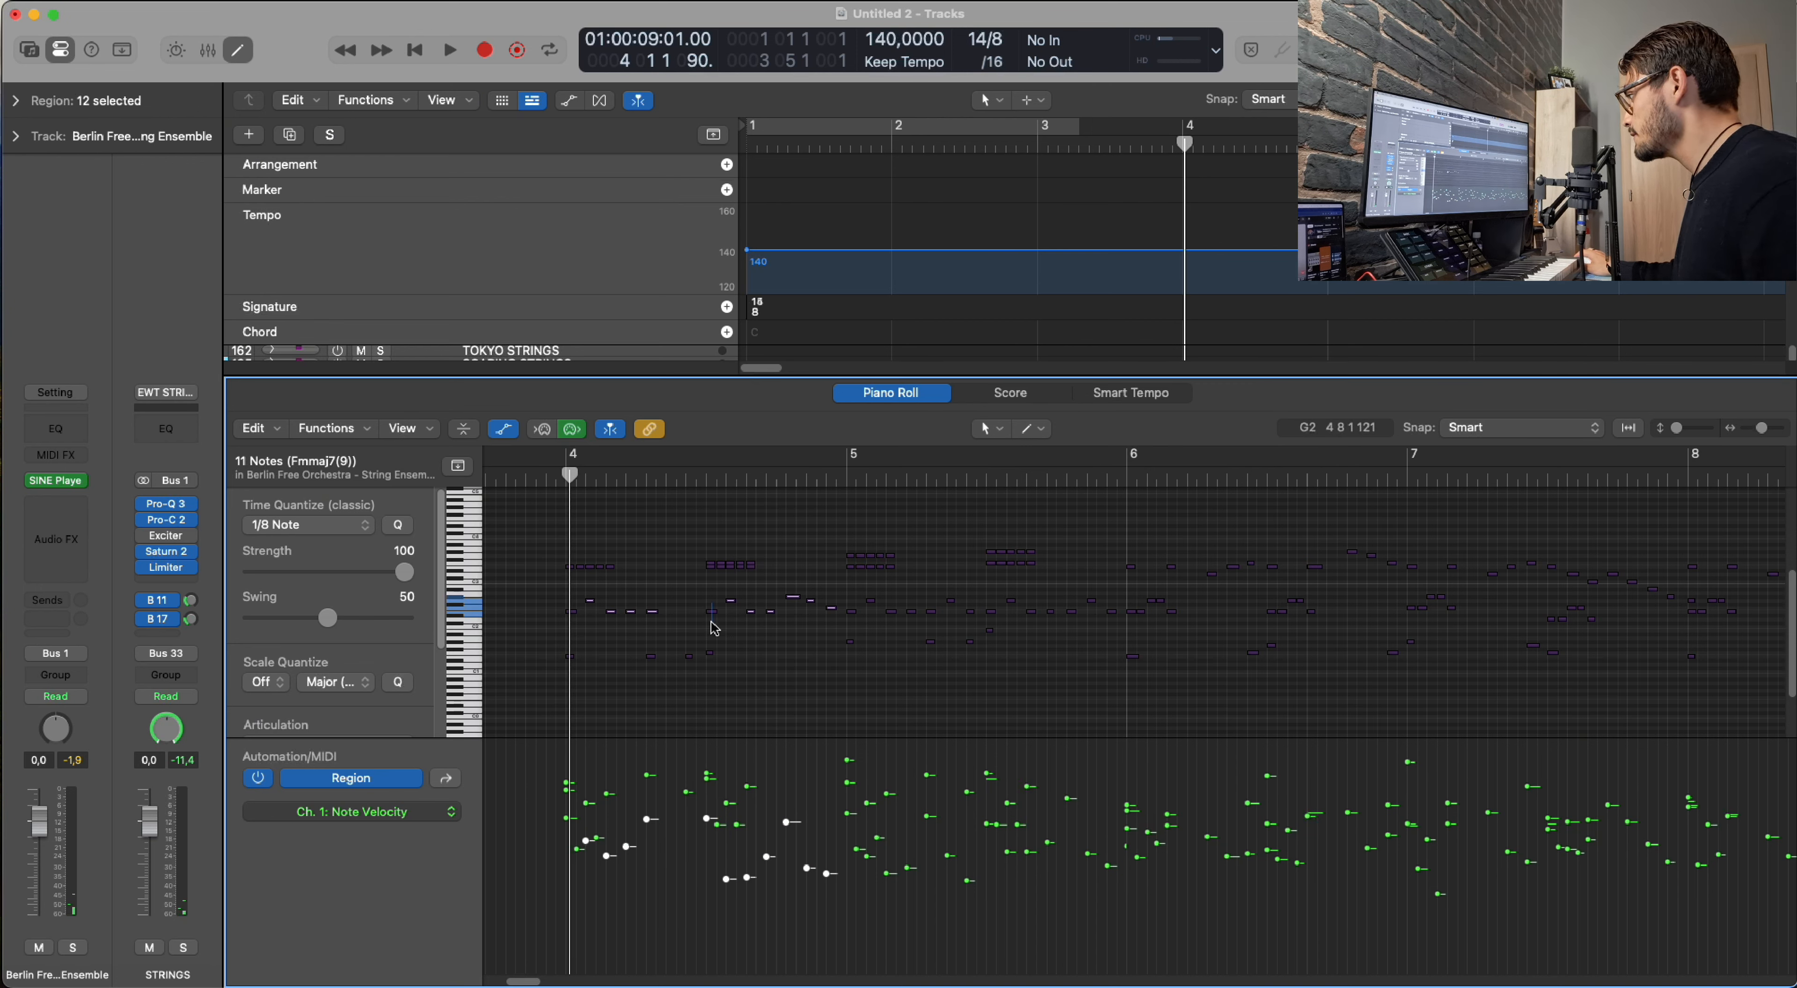
pyautogui.keyDown('shift'); pyautogui.click(711, 612); pyautogui.keyUp('shift')
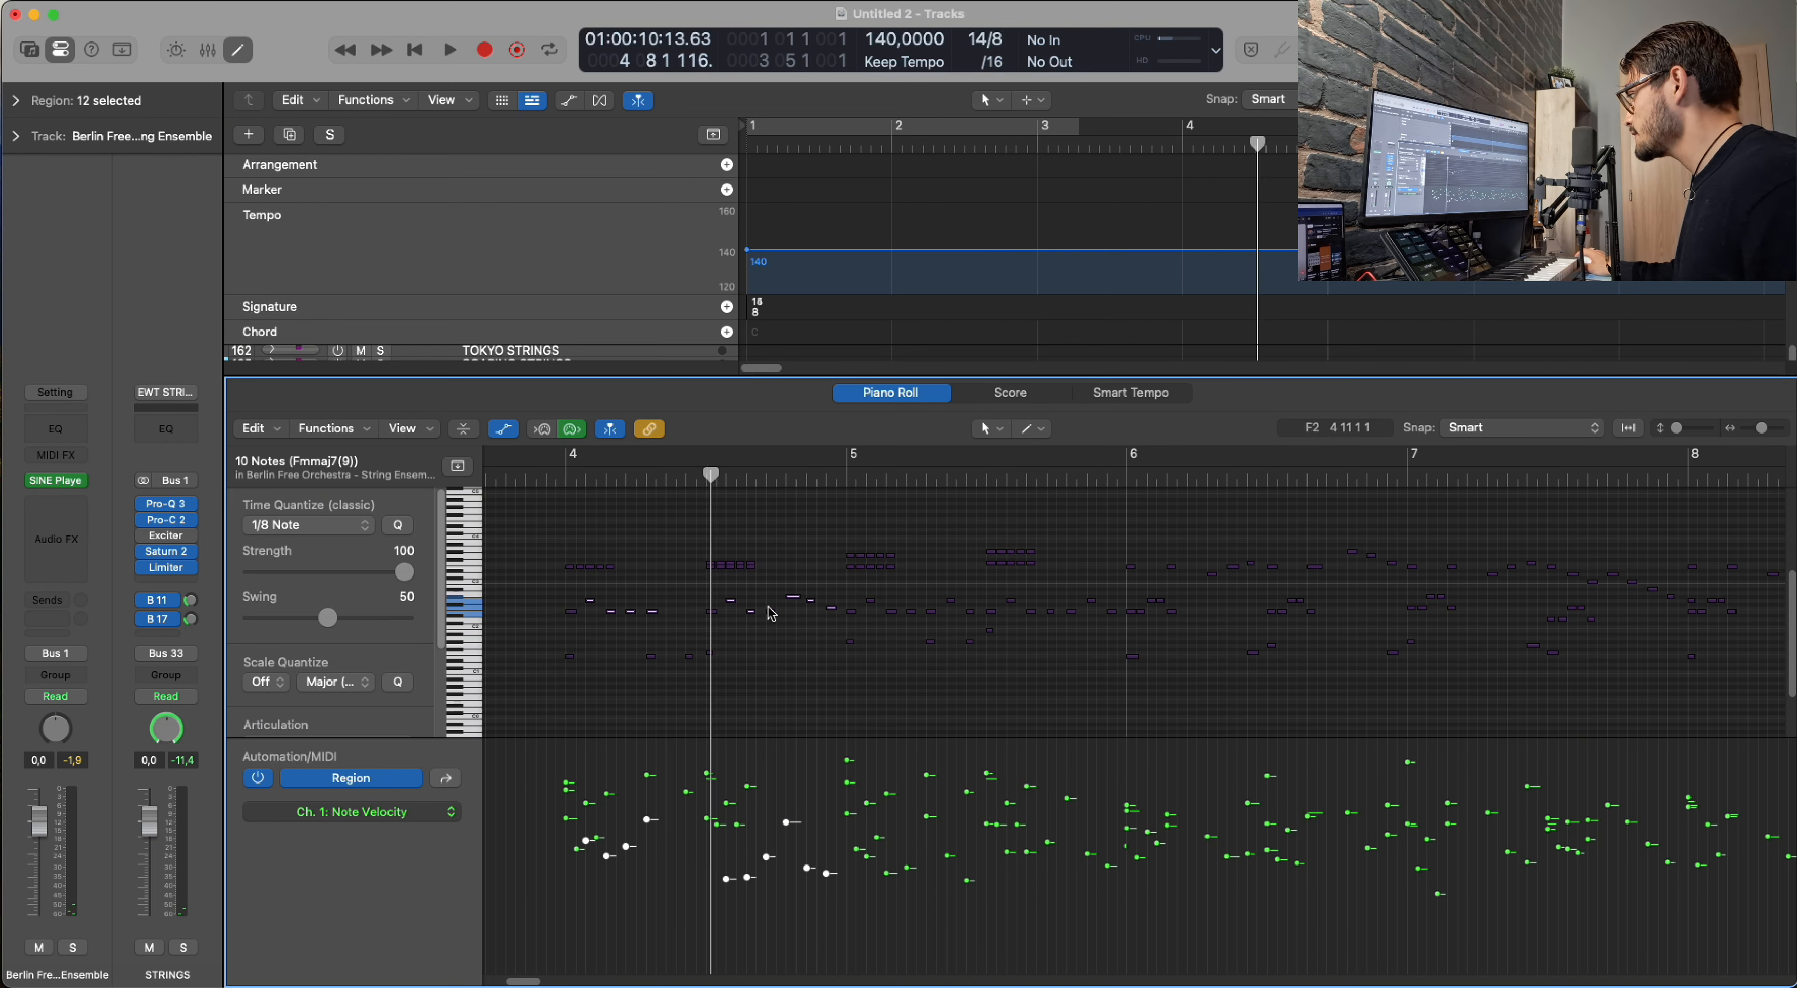
pyautogui.keyDown('shift'); pyautogui.click(793, 598); pyautogui.keyUp('shift')
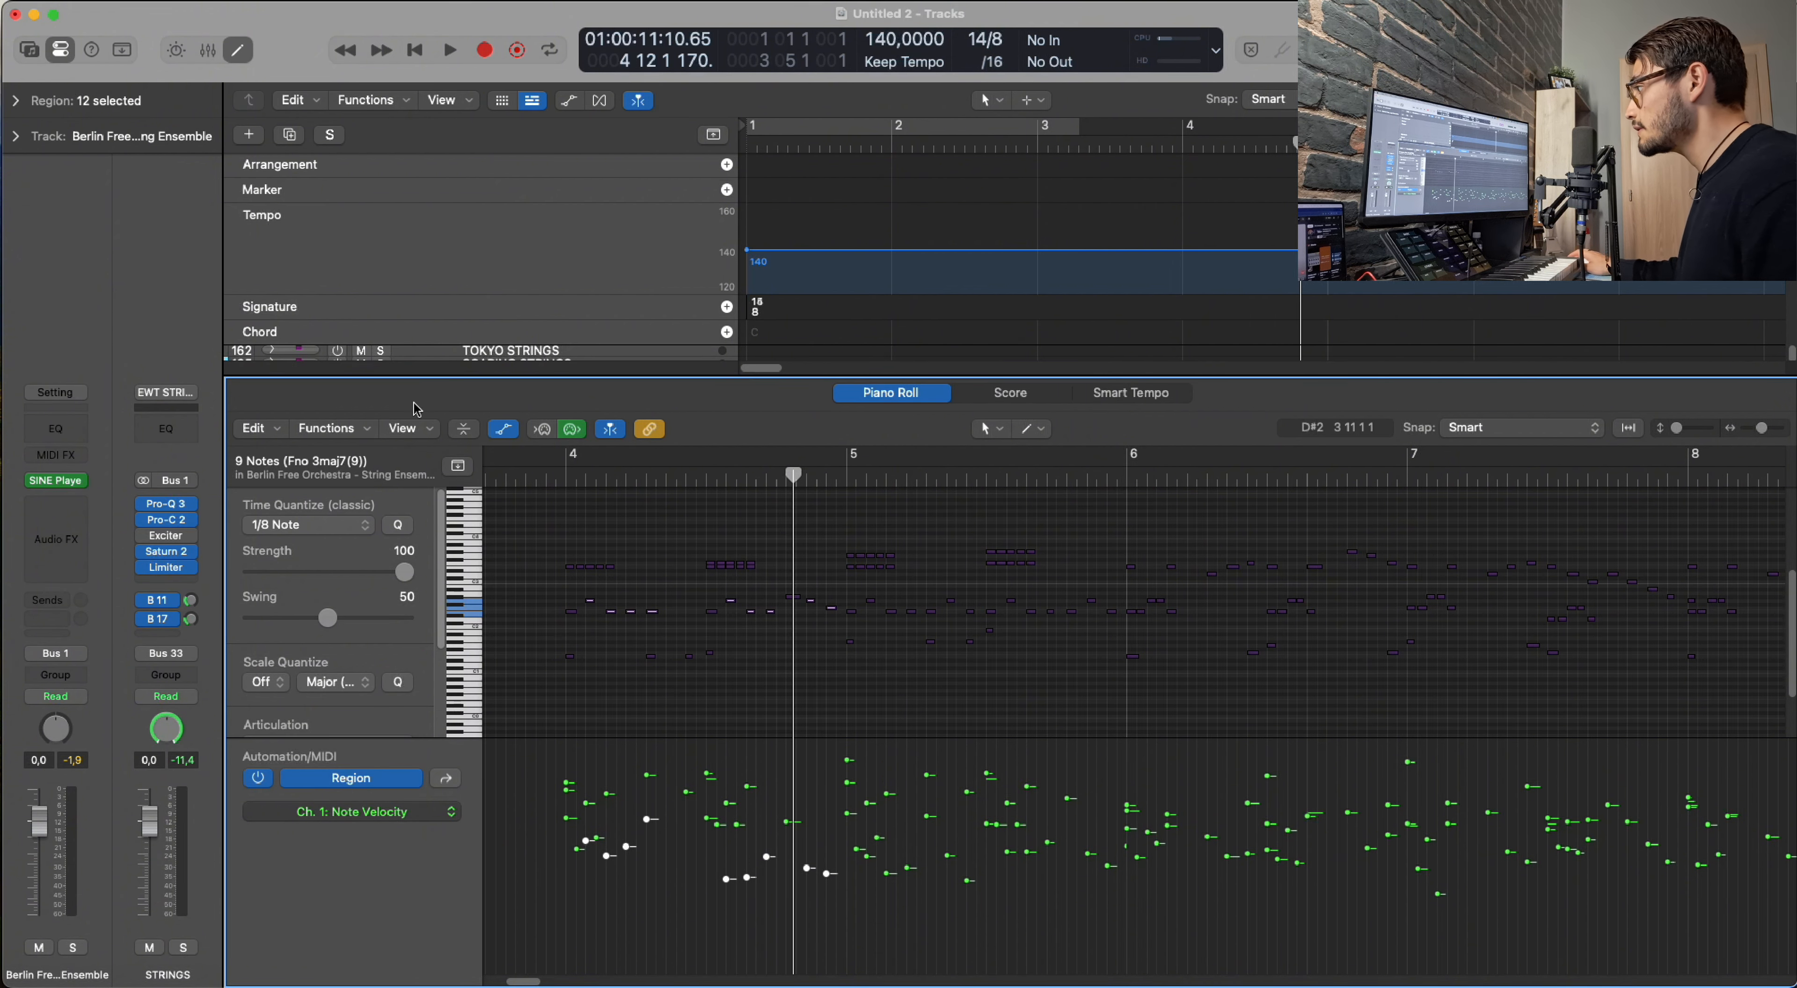
pyautogui.click(332, 428)
pyautogui.moveTo(530, 632)
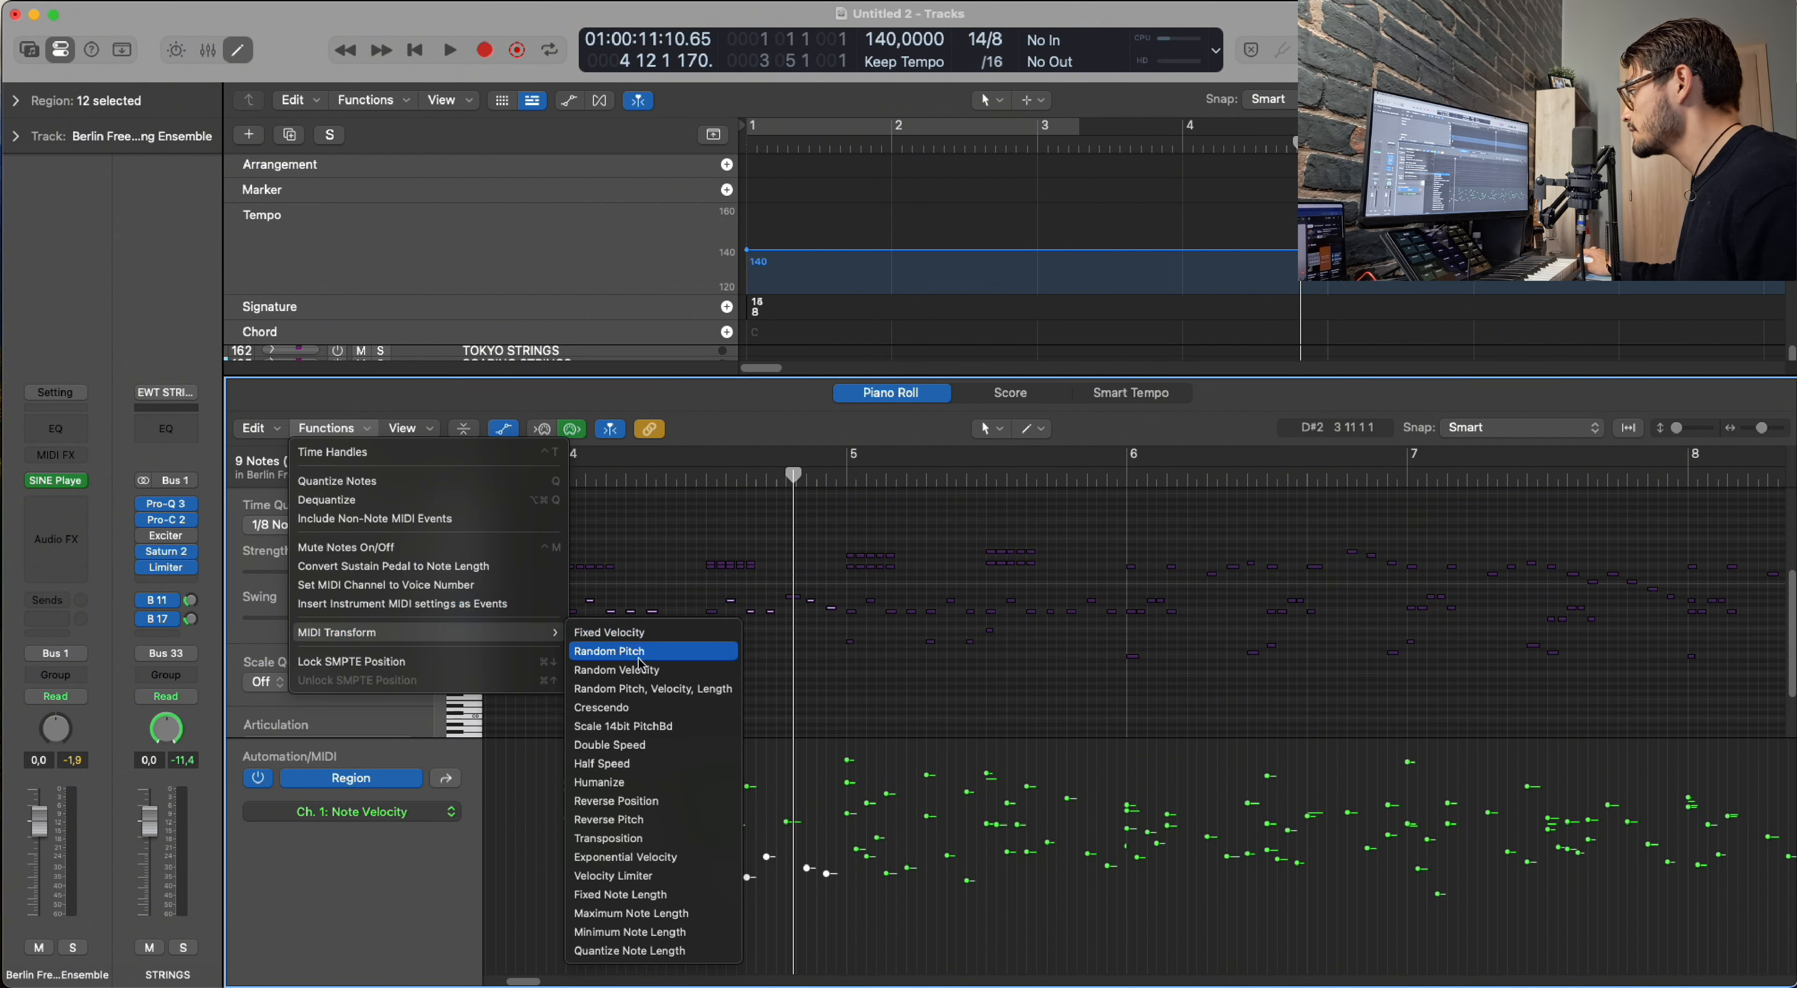
pyautogui.click(640, 669)
pyautogui.click(764, 453)
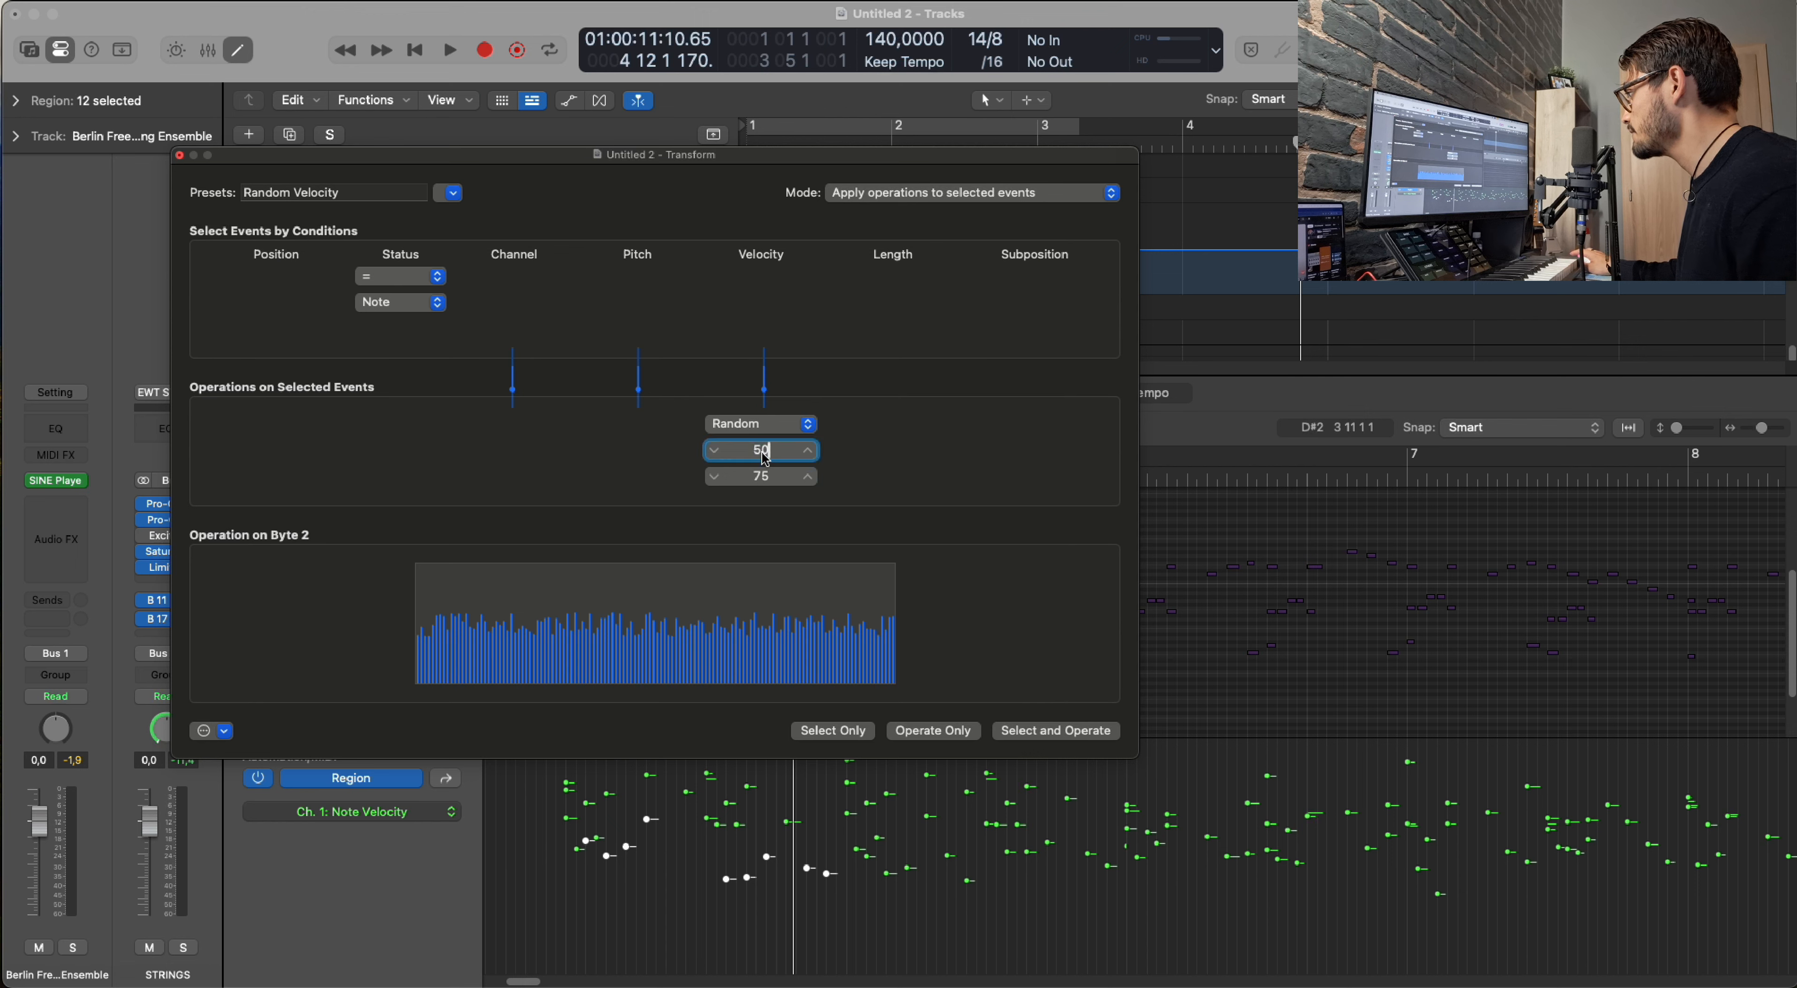
pyautogui.click(770, 478)
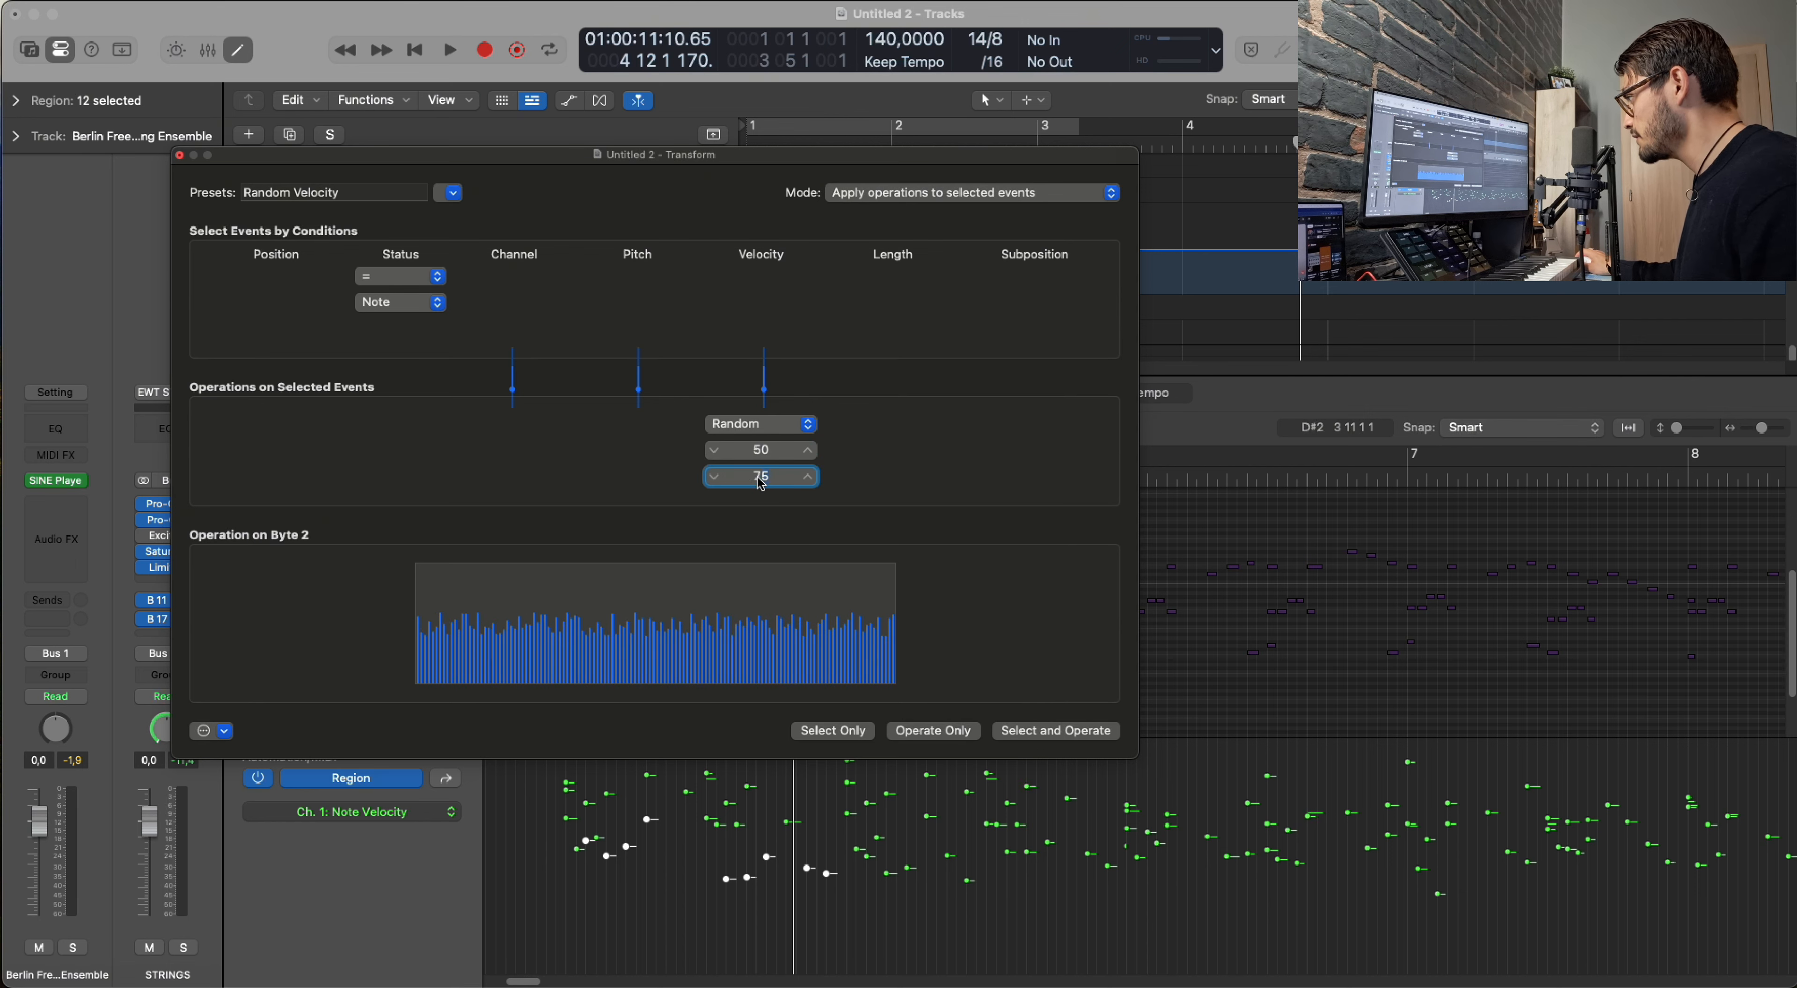
pyautogui.write('65')
pyautogui.click(969, 730)
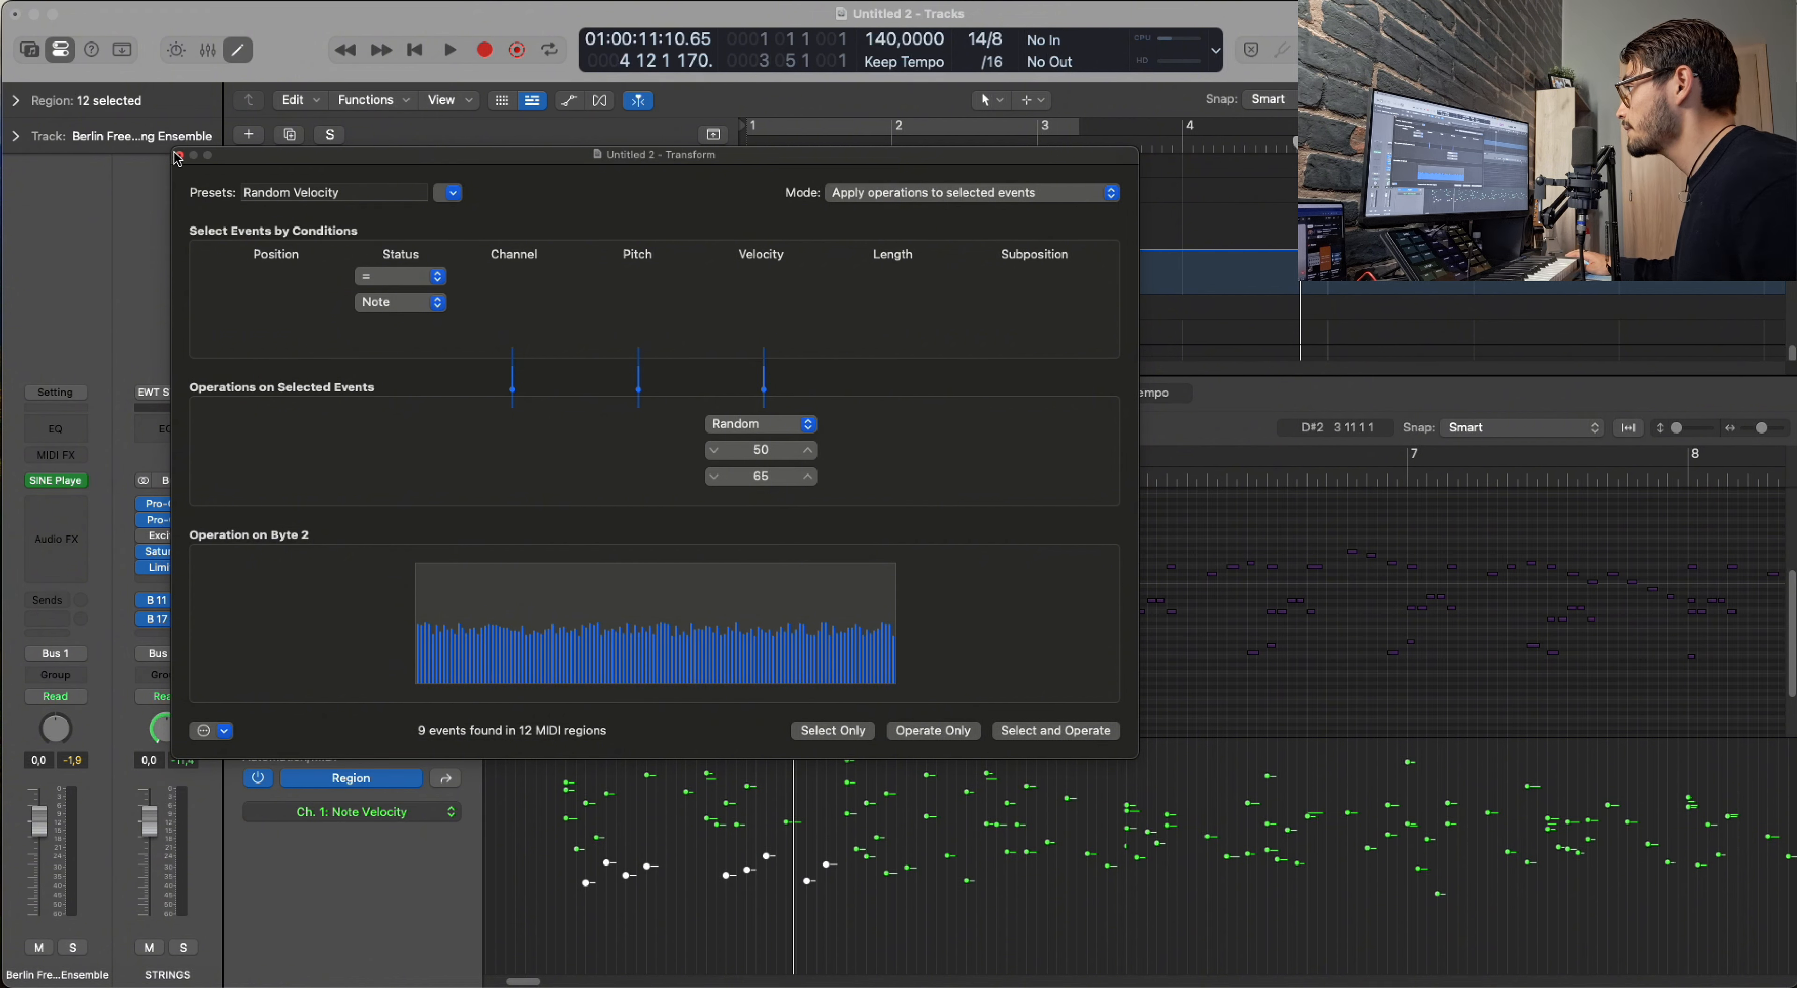
pyautogui.click(178, 156)
pyautogui.click(539, 480)
pyautogui.press('space')
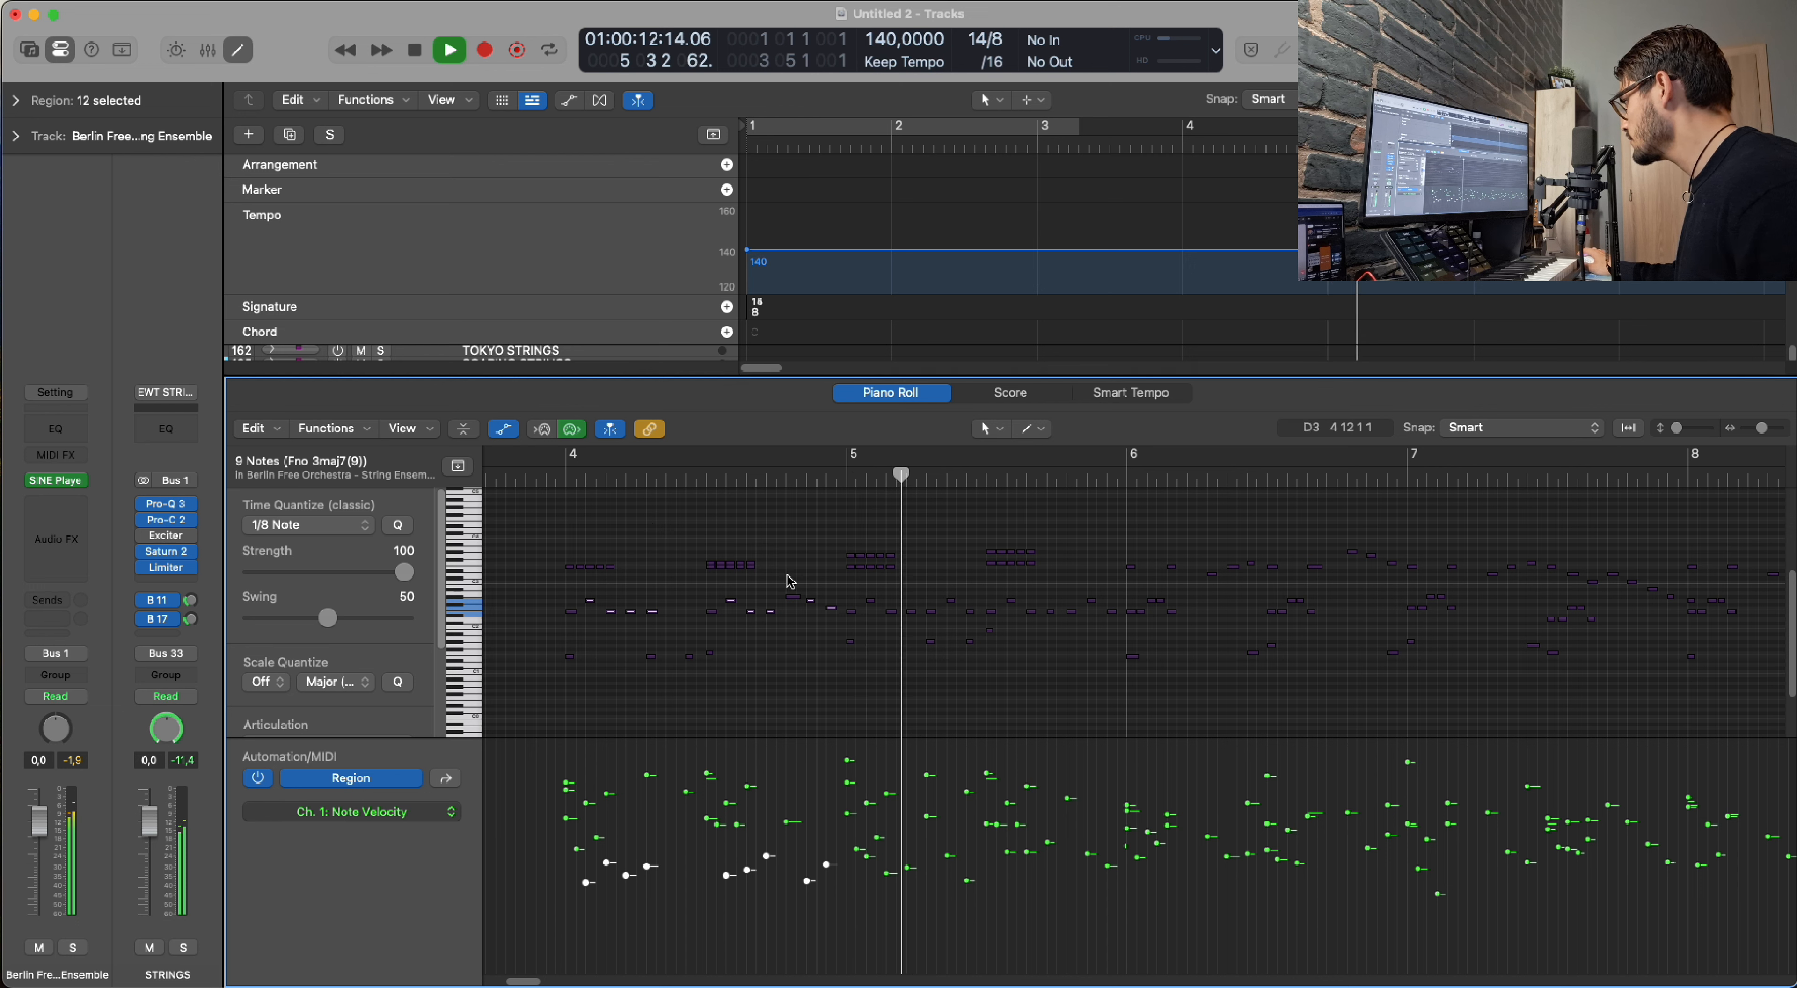
pyautogui.press('space')
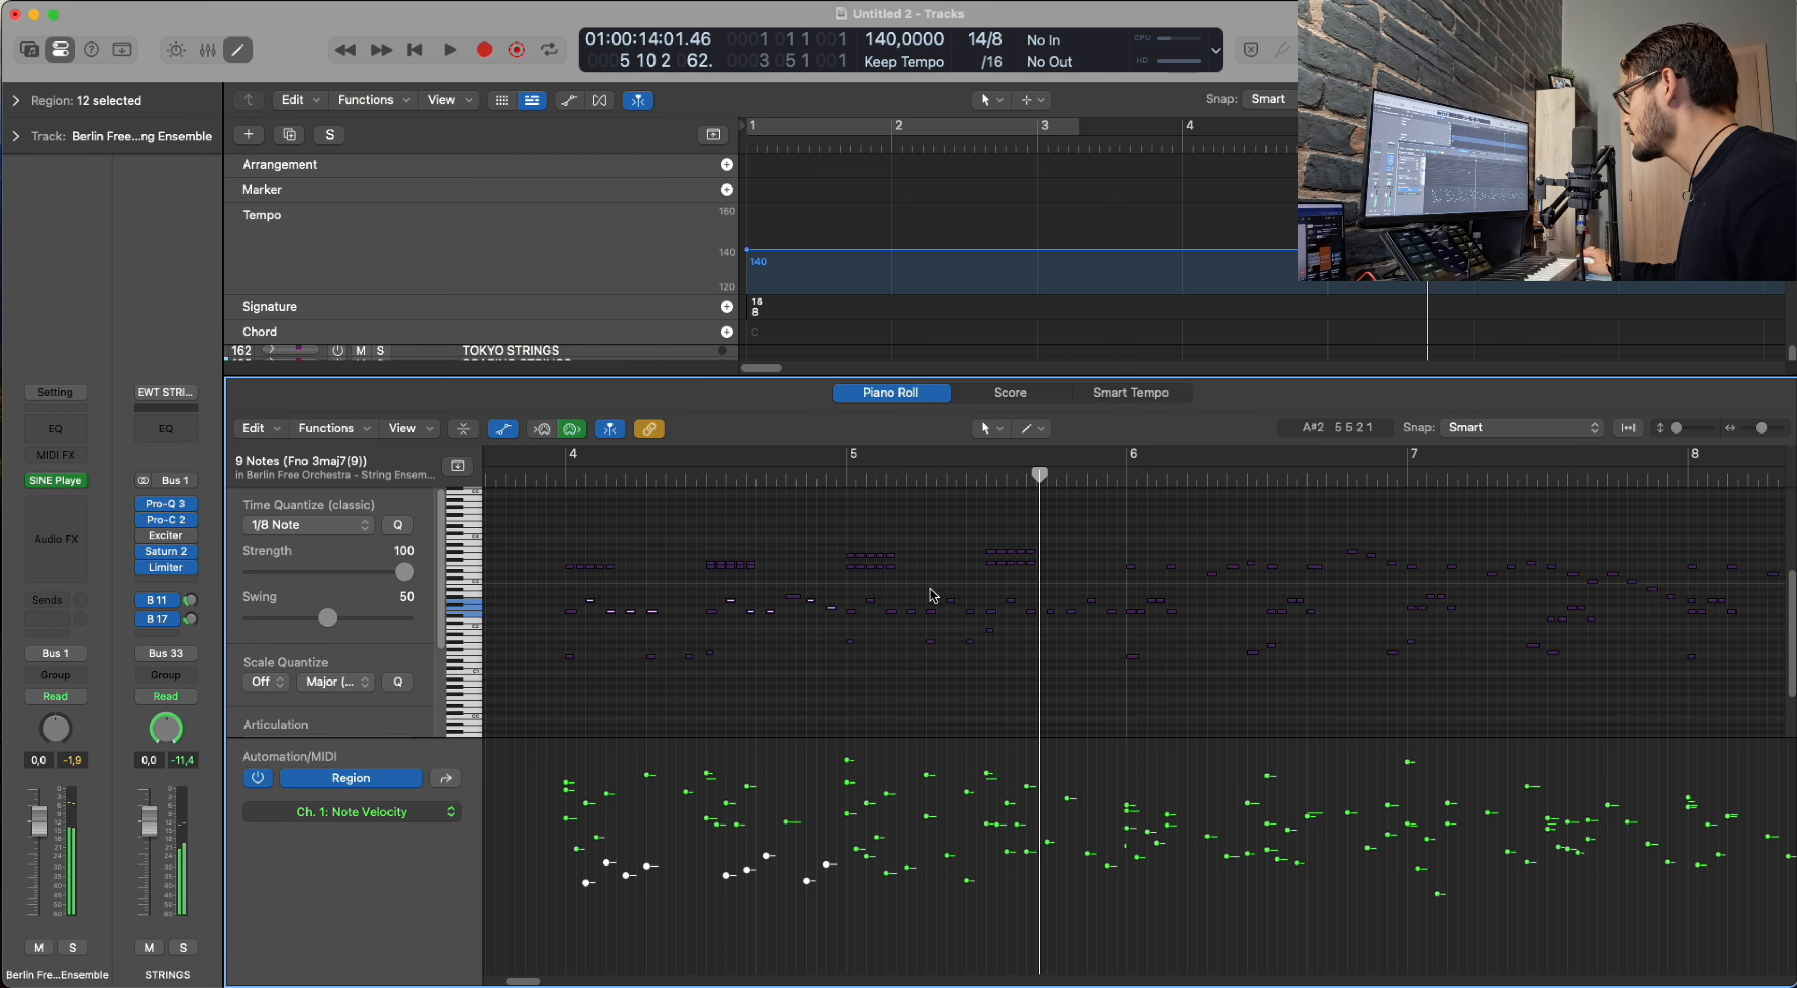
# Replace the running-line notes in bar 5 with a repeat of the twelve running notes from bar 4.
pyautogui.moveTo(849, 592); pyautogui.dragTo(1107, 622)
pyautogui.press('Delete')
pyautogui.moveTo(837, 588); pyautogui.dragTo(782, 597)
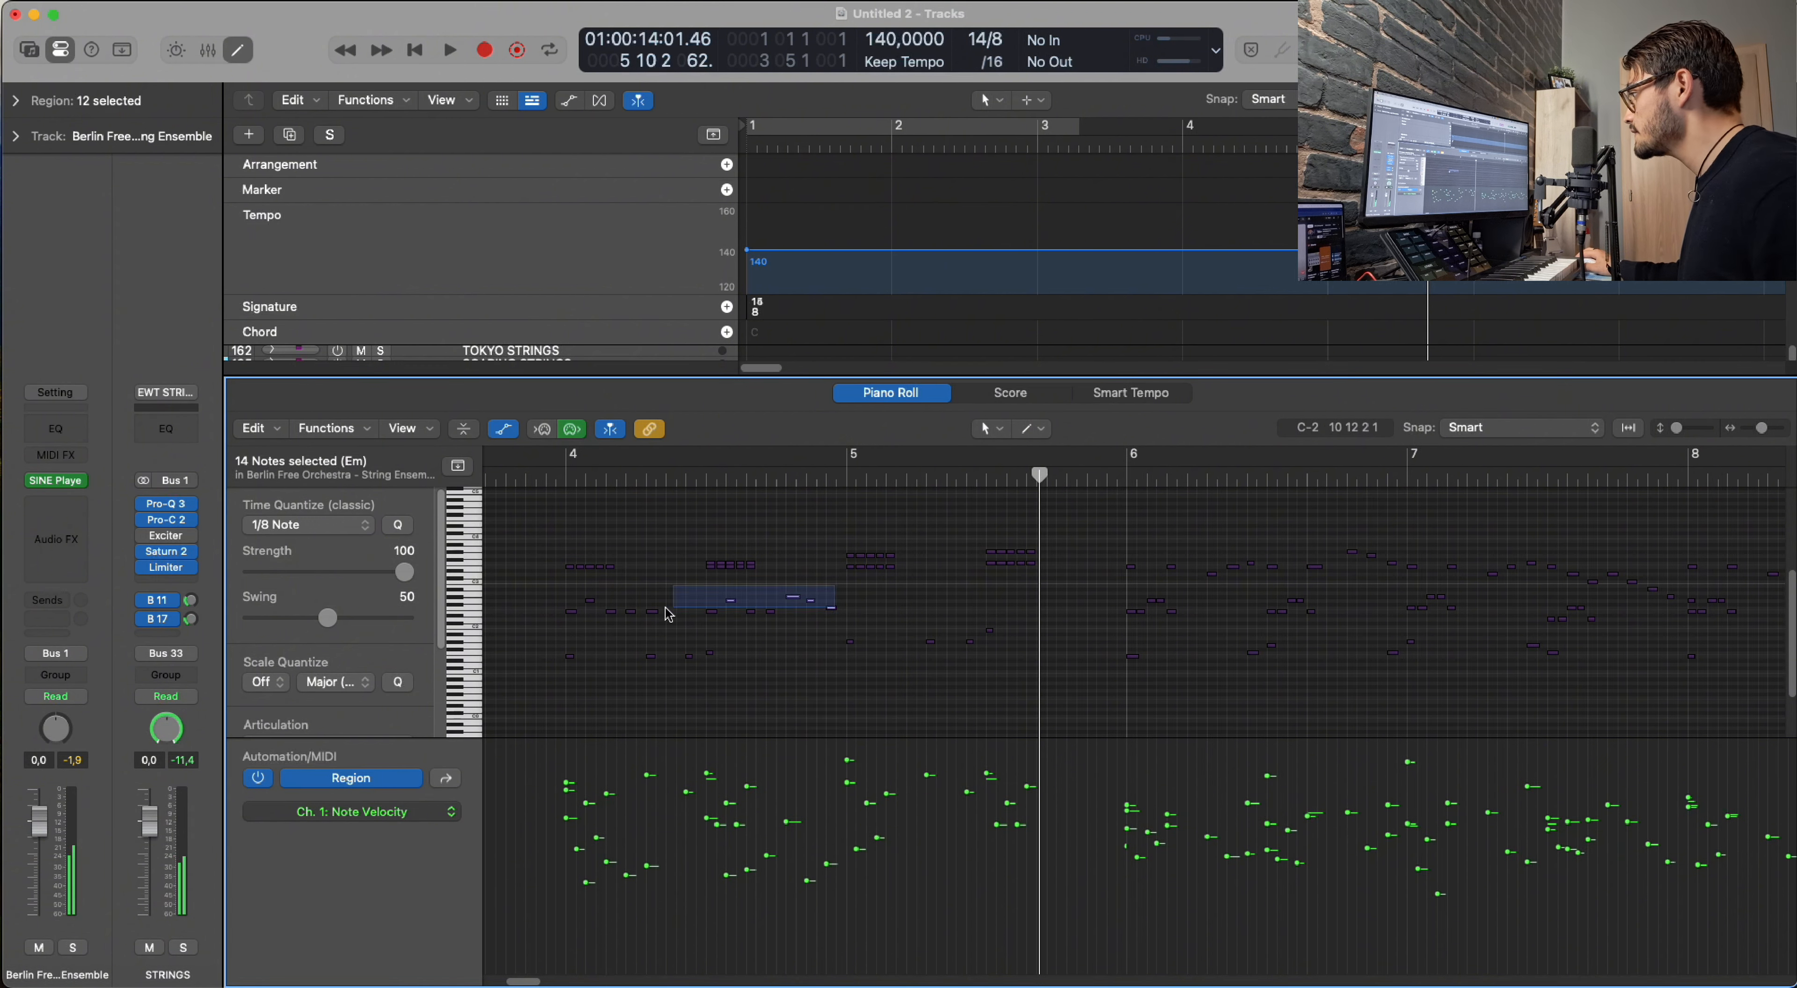
pyautogui.moveTo(668, 615); pyautogui.dragTo(569, 626)
pyautogui.press('super+r')
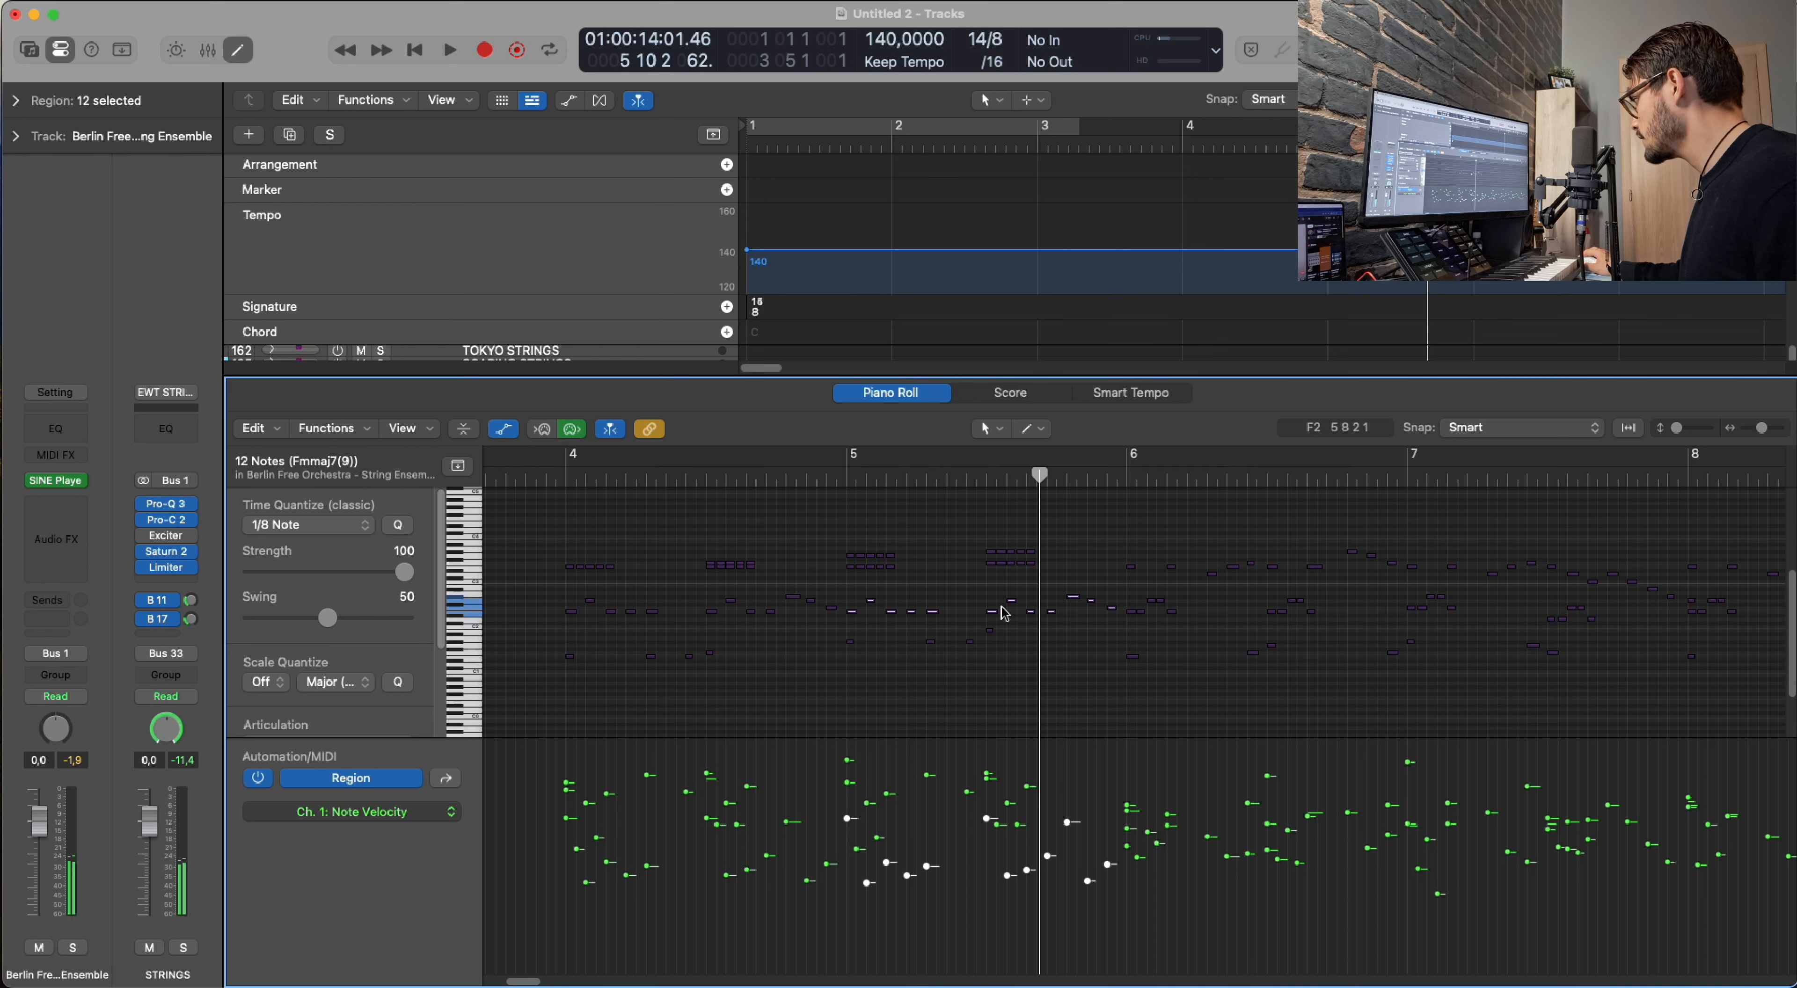
# Raise the pitches of the last two running-line notes in bar 5 to form a rising ending, and play back.
pyautogui.click(1094, 610)
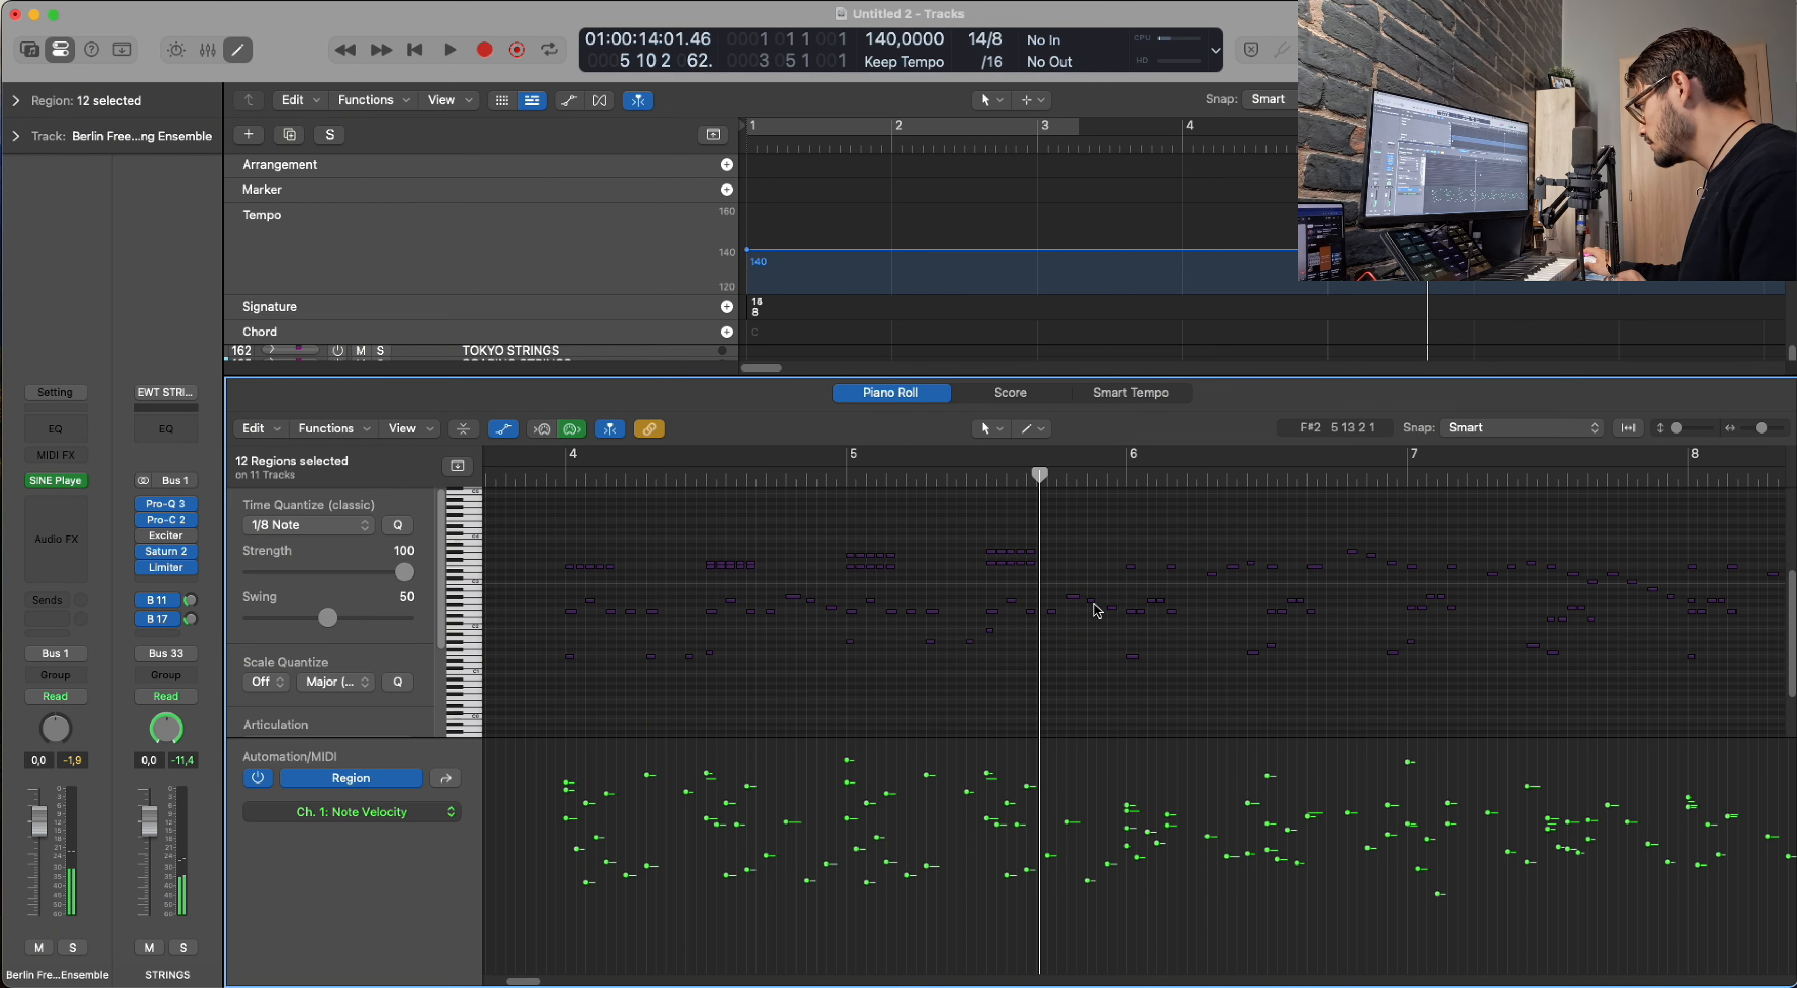
pyautogui.click(1091, 604)
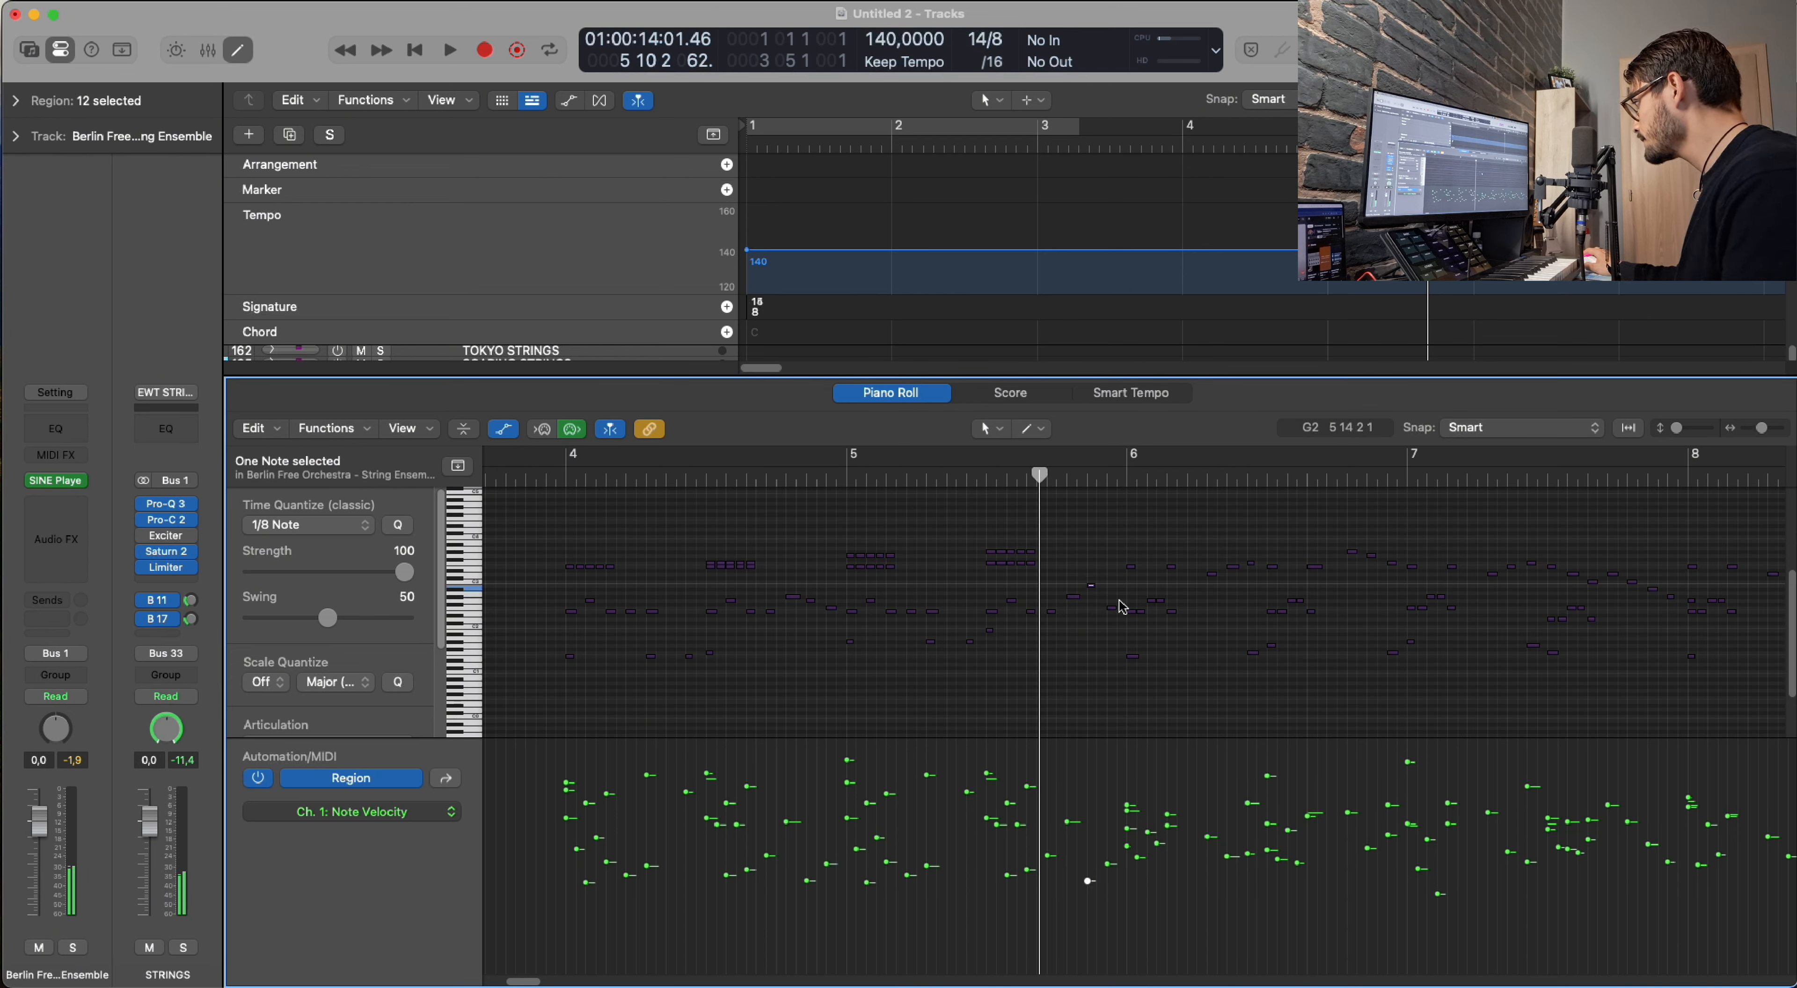
pyautogui.click(1113, 612)
pyautogui.click(1114, 609)
pyautogui.hotkey('alt', 'Up')
pyautogui.hotkey('alt', 'Up')
pyautogui.hotkey('alt', 'Up')
pyautogui.hotkey('alt', 'Up')
pyautogui.hotkey('alt', 'Up')
pyautogui.hotkey('alt', 'Up')
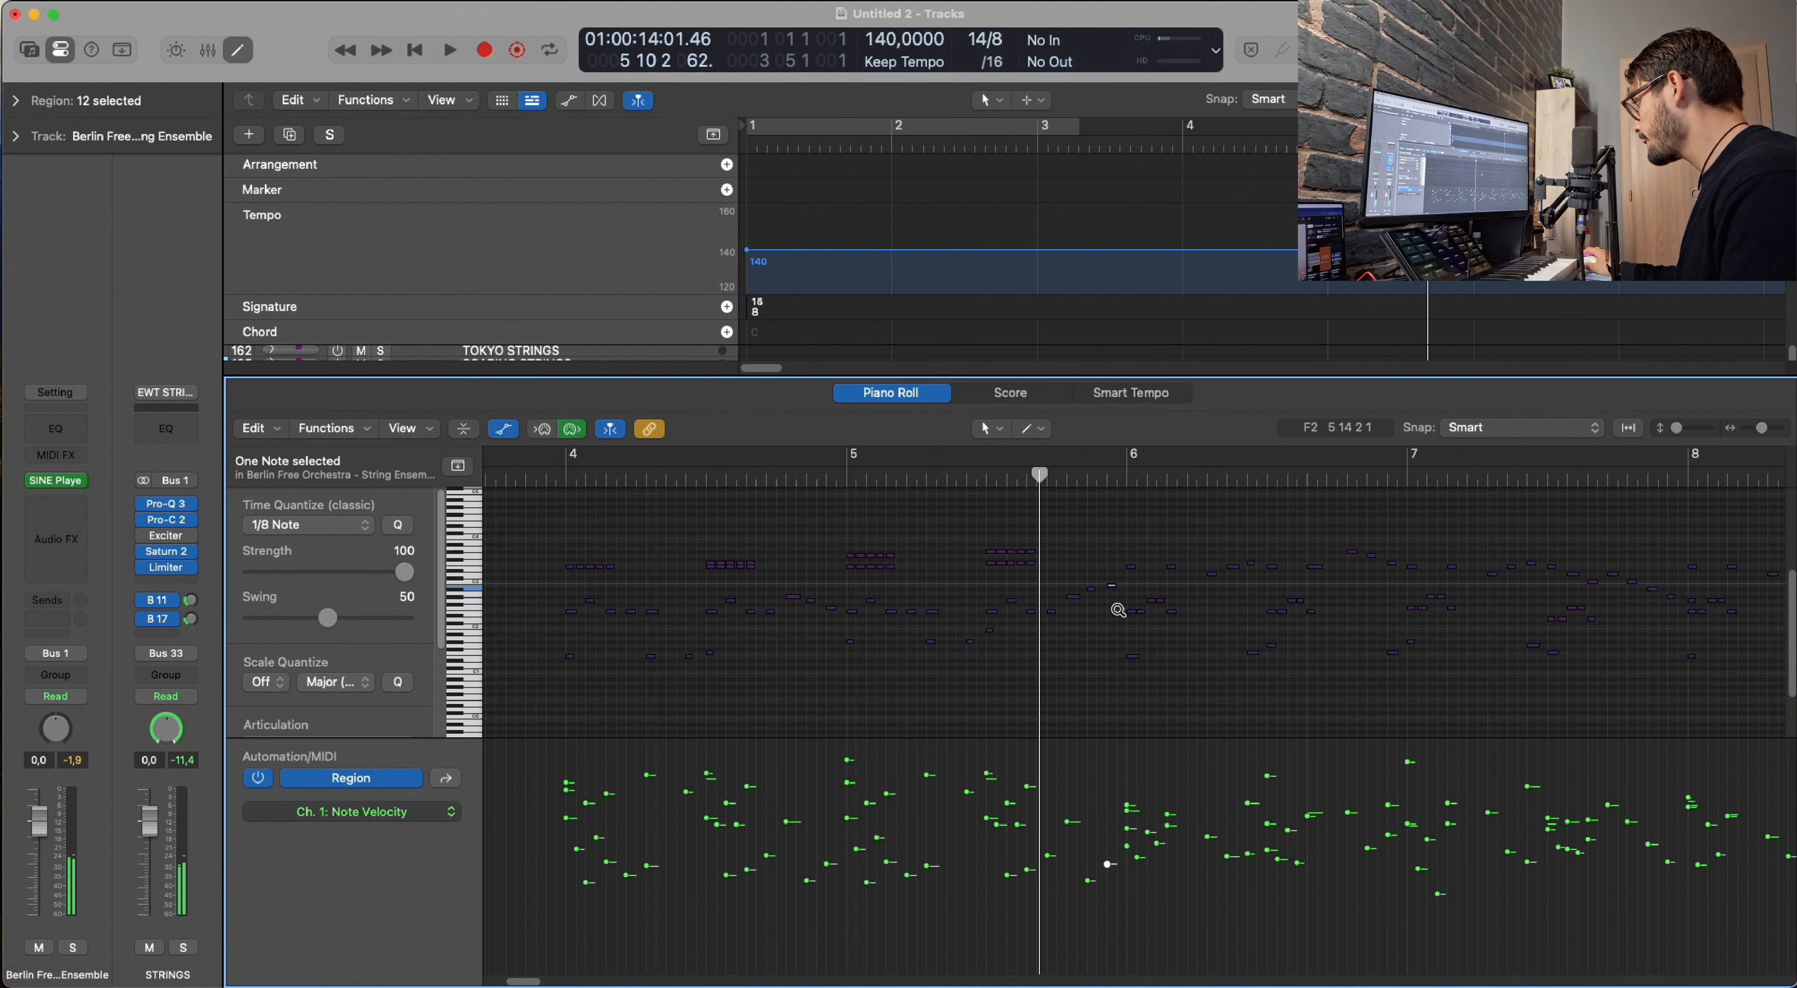
pyautogui.click(551, 479)
pyautogui.press('space')
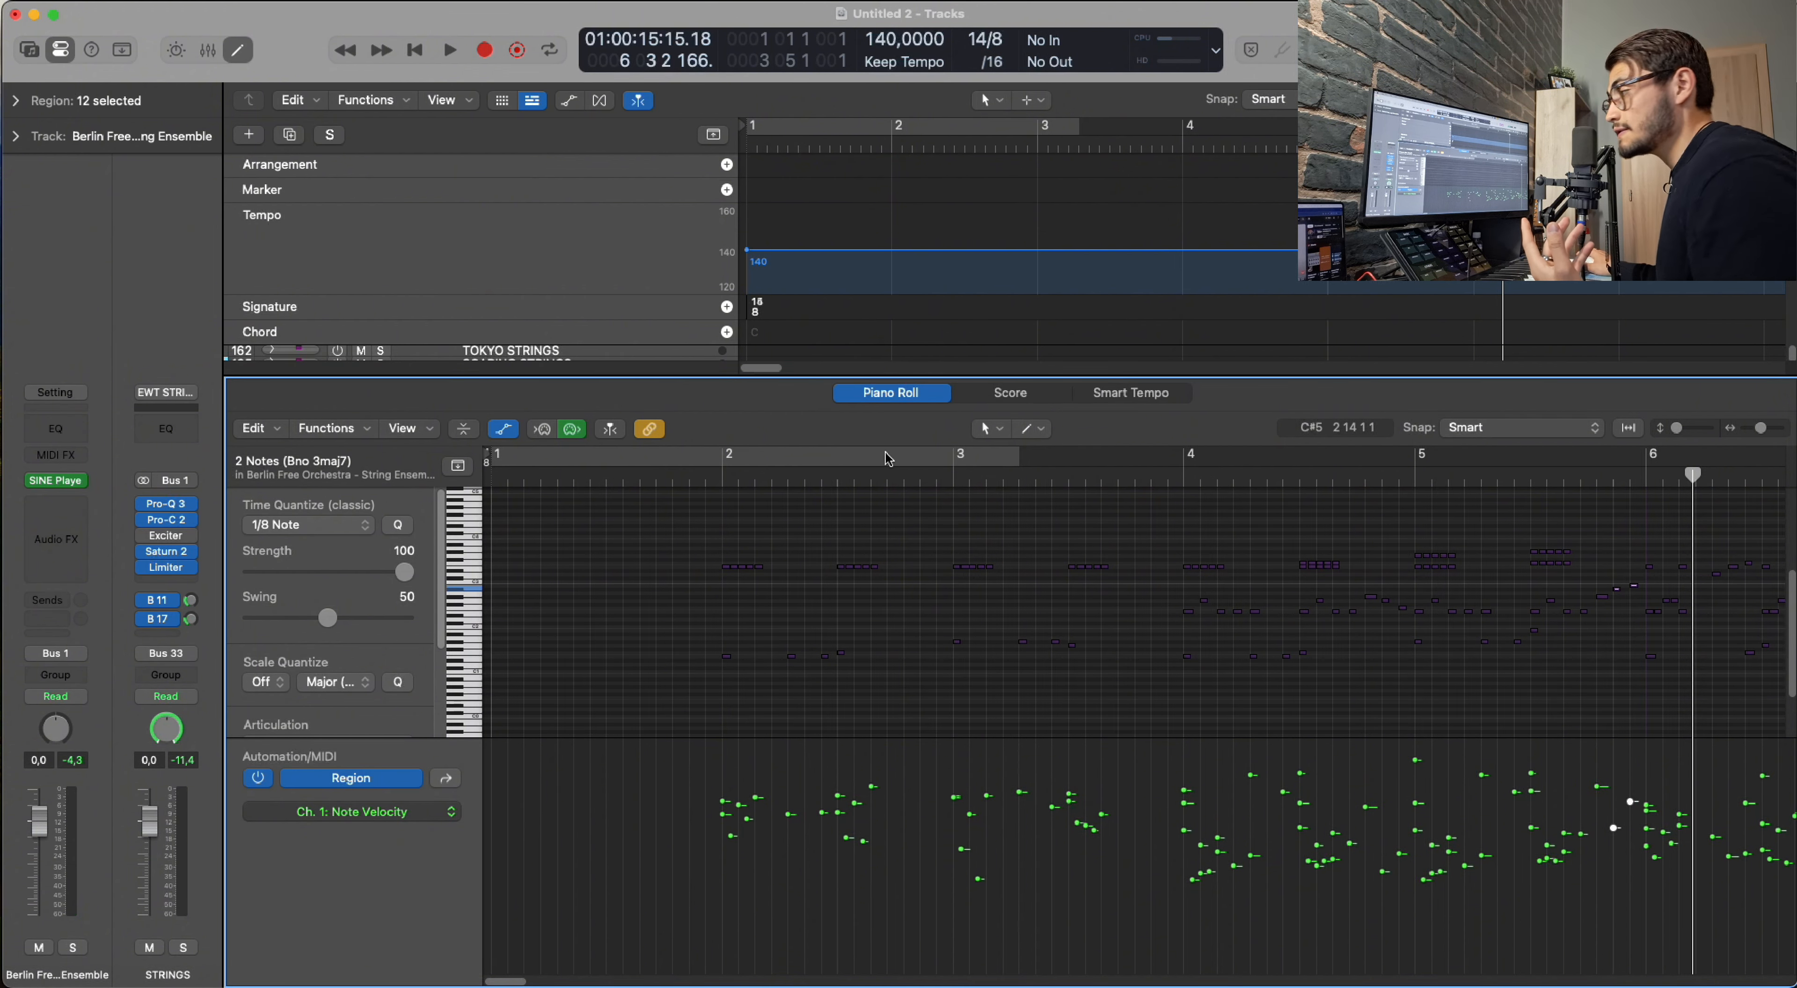
# Select the Berlin Free Orchestra - Violins track, reopen the String Ensemble intro region, and select its running-line notes in bars 4 and 5.
pyautogui.press('e')
pyautogui.click(615, 418)
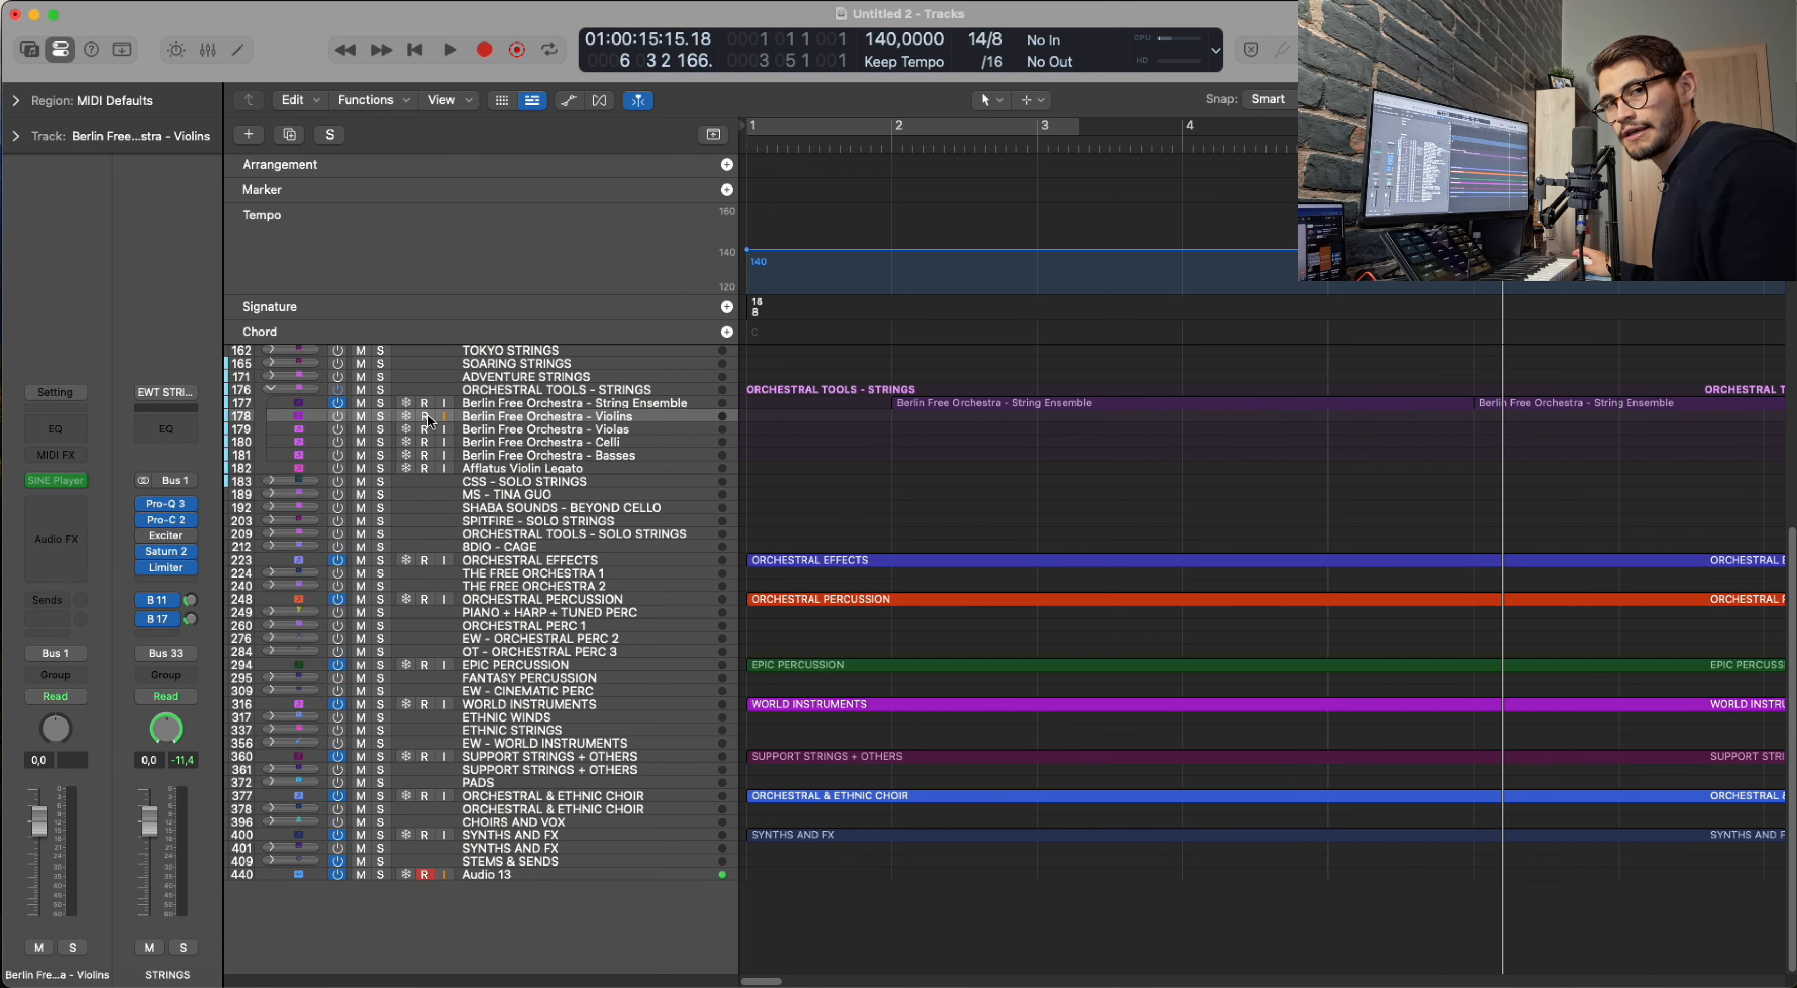
pyautogui.click(993, 402)
pyautogui.press('e')
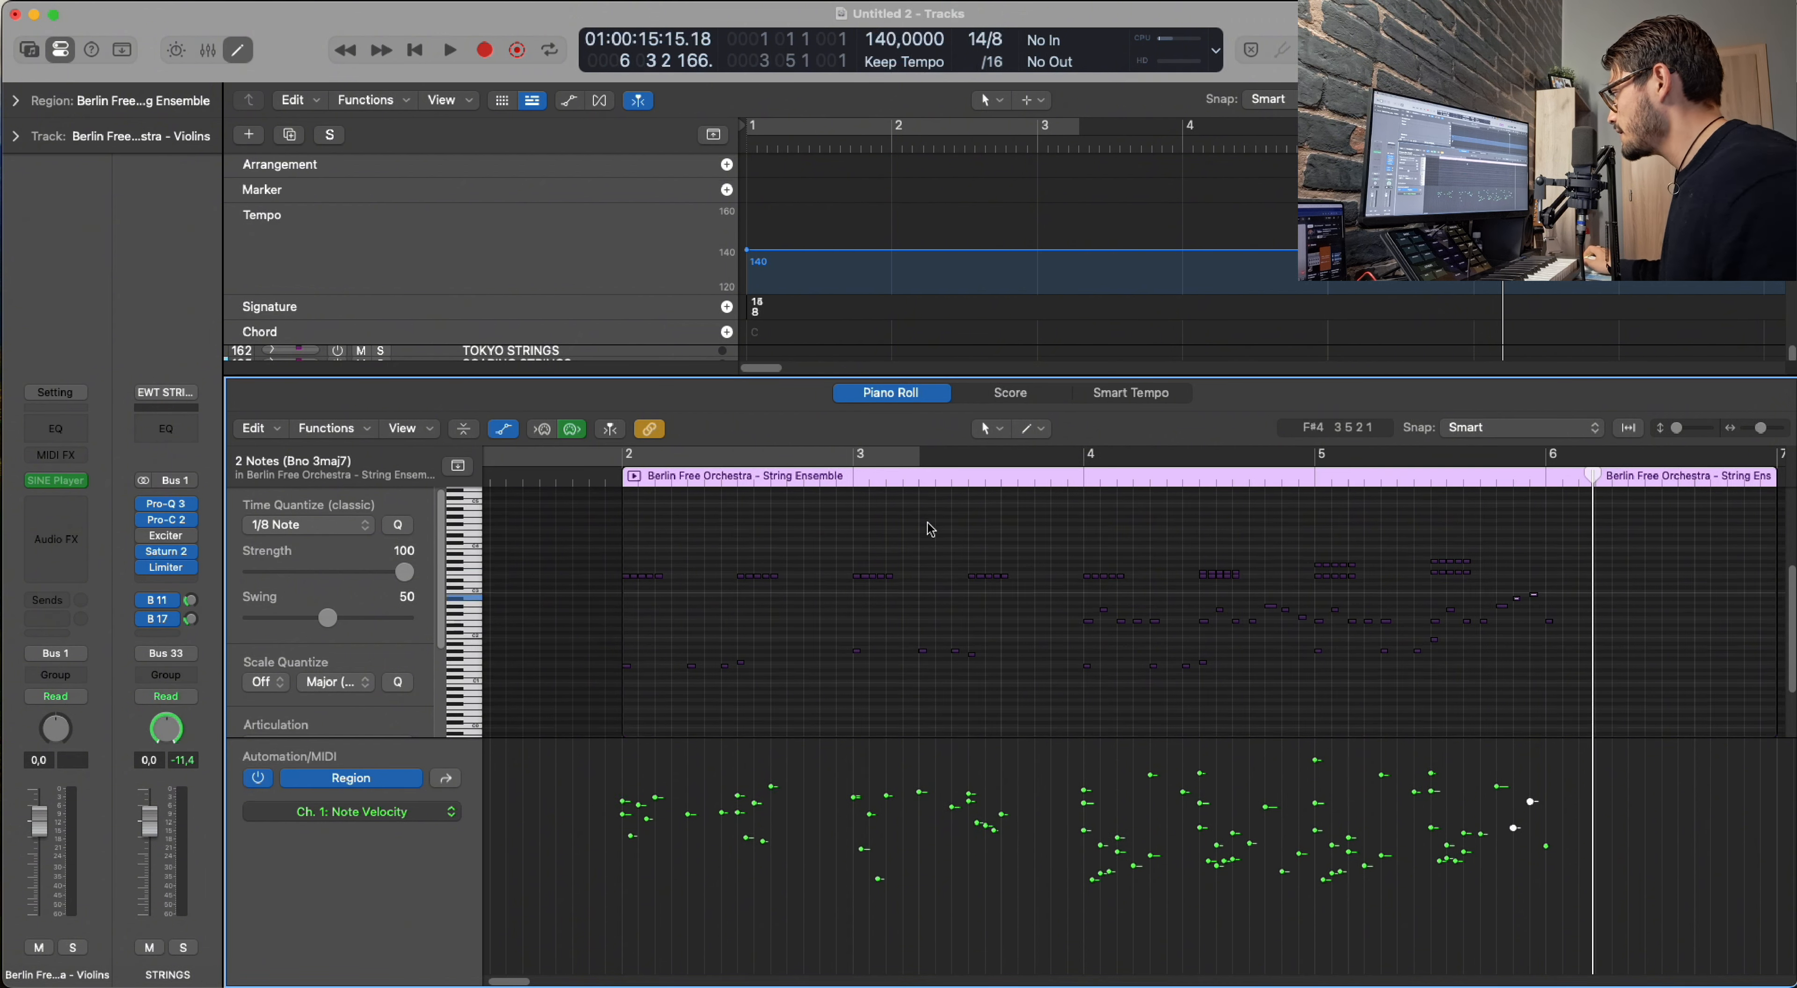
pyautogui.scroll(-2, 931, 529)
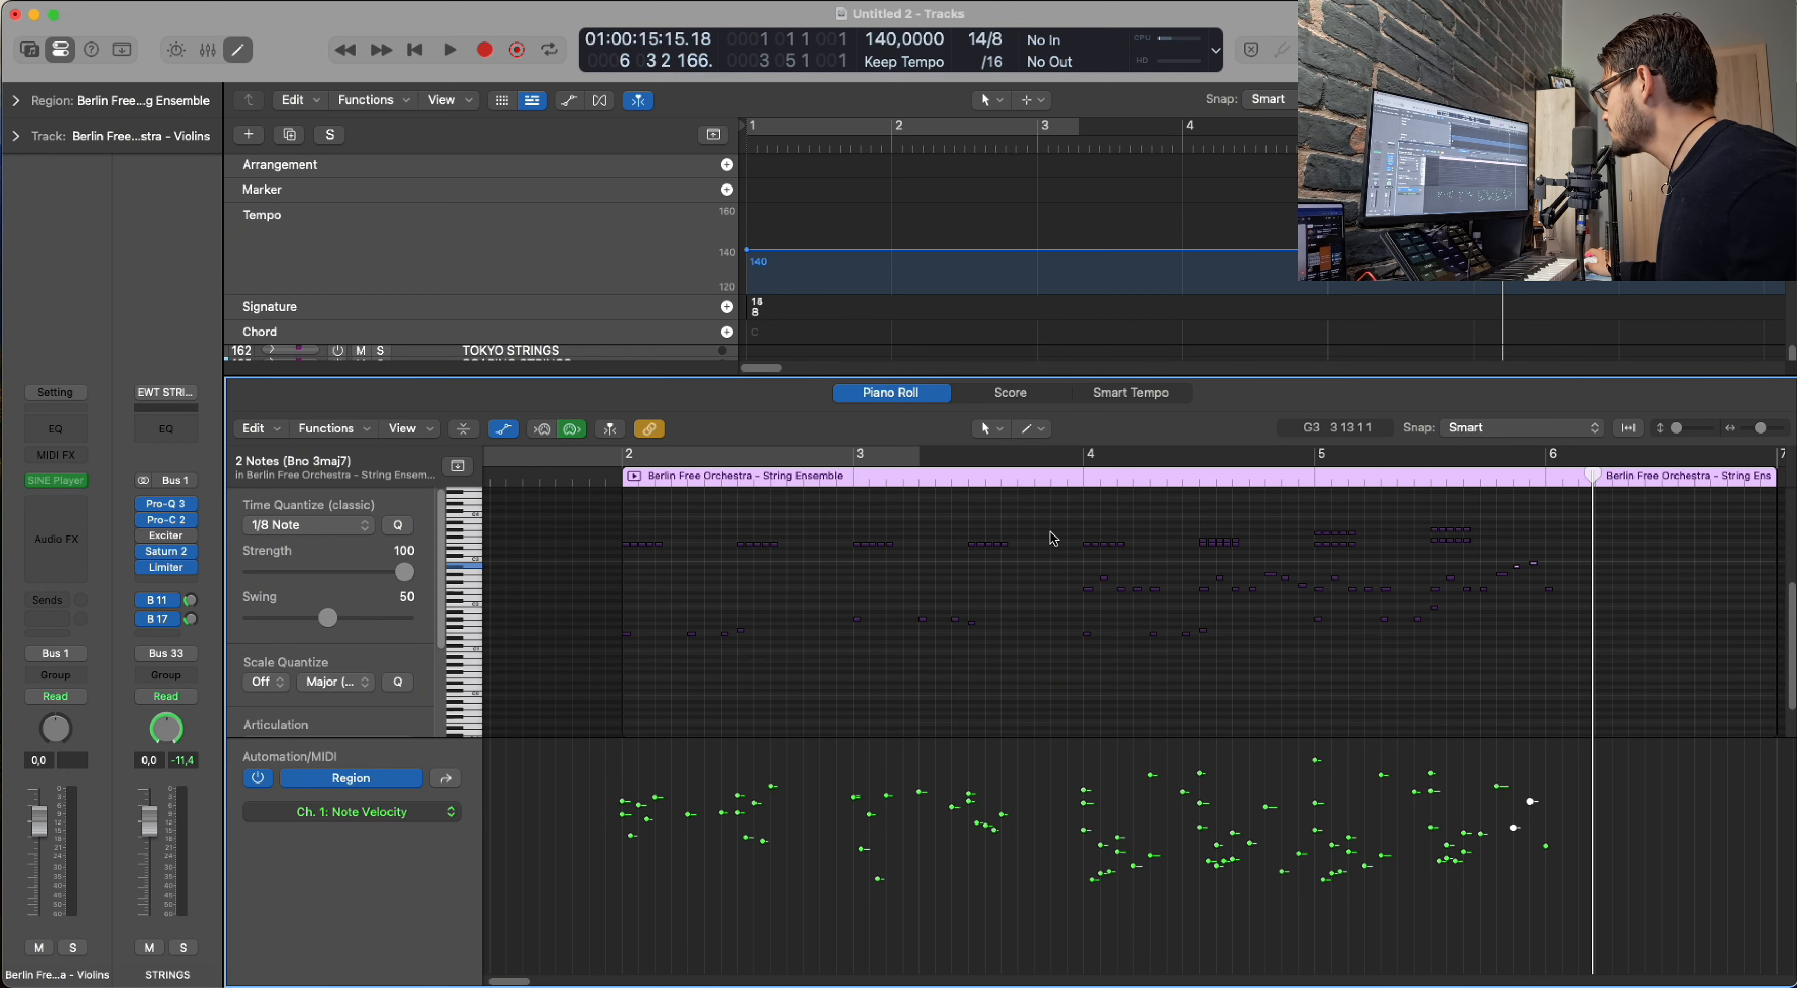
pyautogui.scroll(-2, 1057, 539)
pyautogui.moveTo(1082, 576); pyautogui.dragTo(1472, 589)
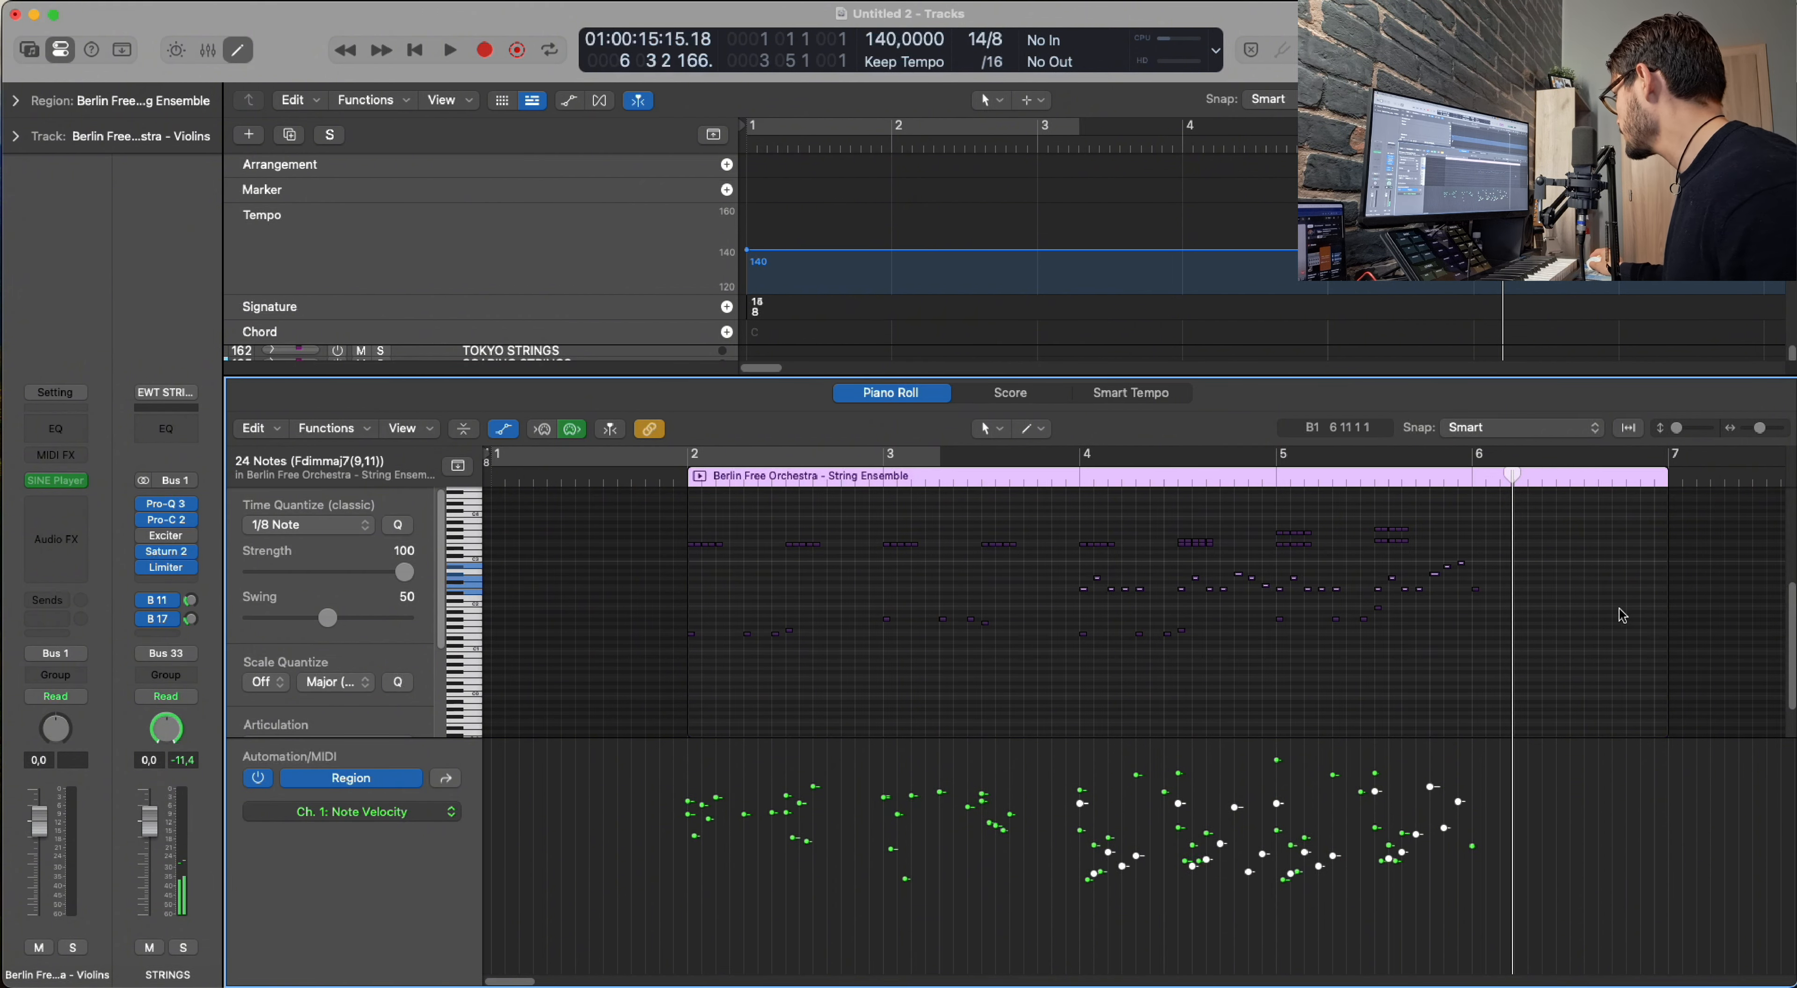
# Trim the end of the String Ensemble intro region back to bar 6 and move the playhead to bar 4 in the arrangement.
pyautogui.moveTo(1668, 611); pyautogui.dragTo(1480, 614)
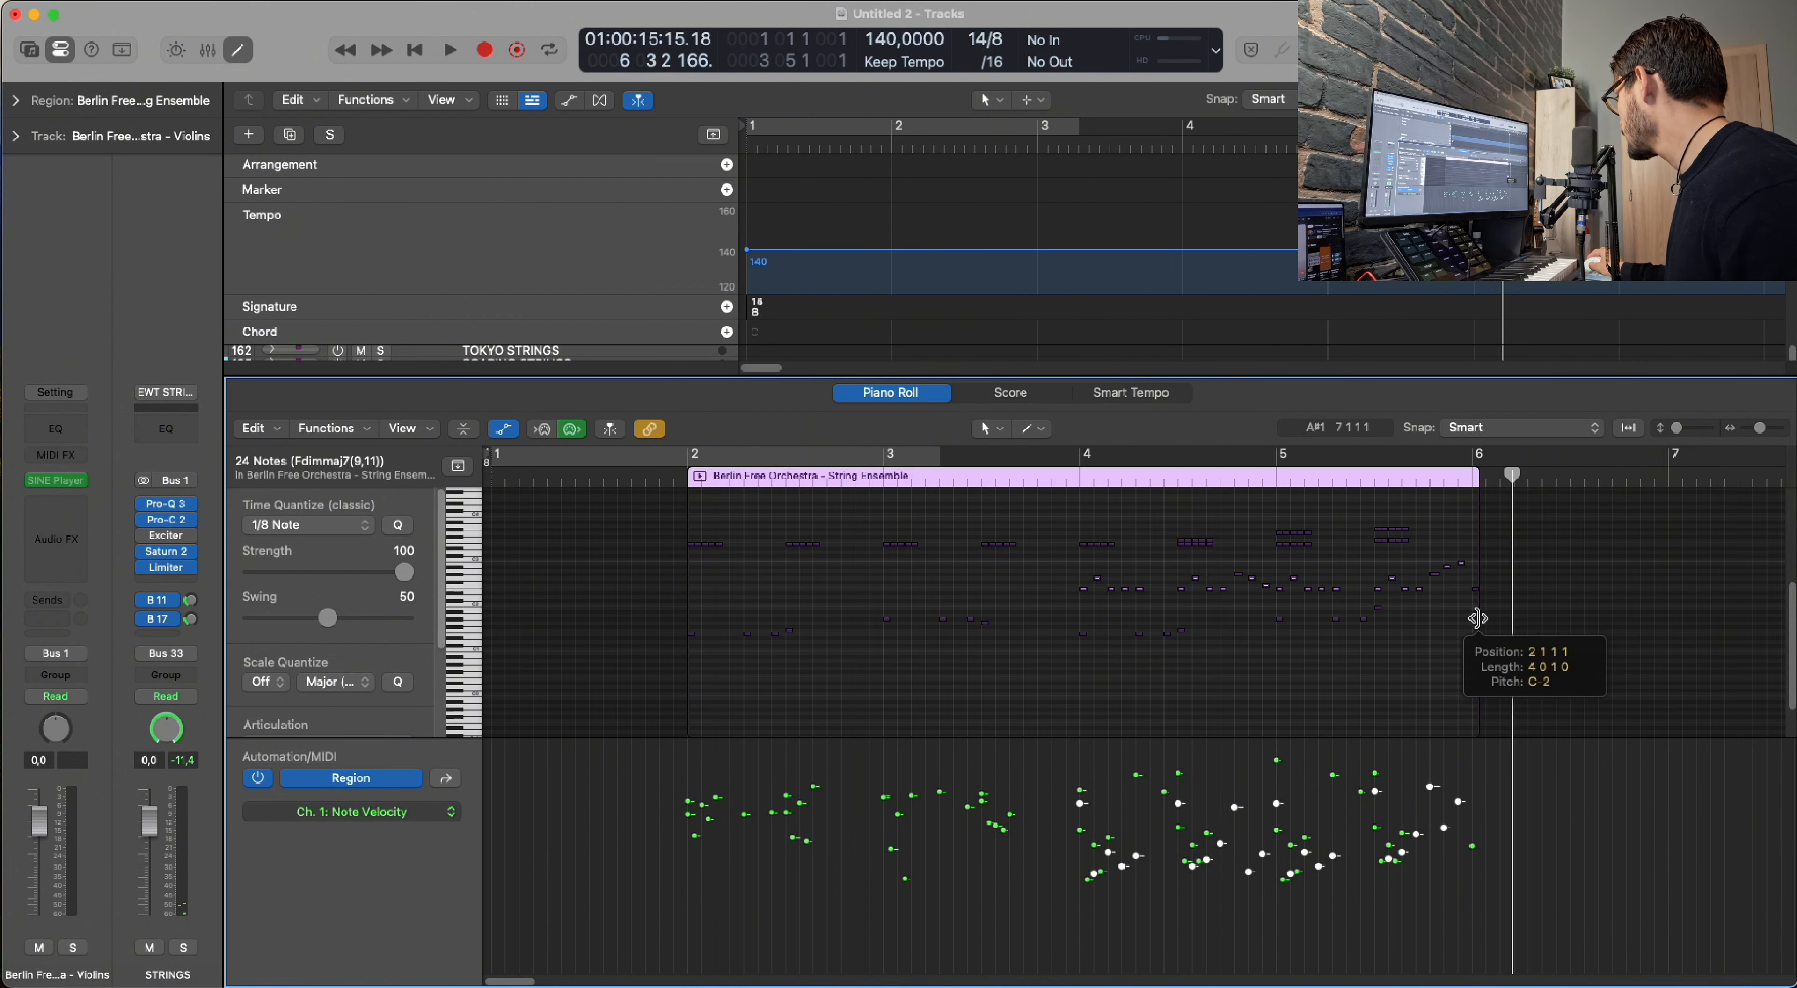
pyautogui.press('e')
pyautogui.press('e')
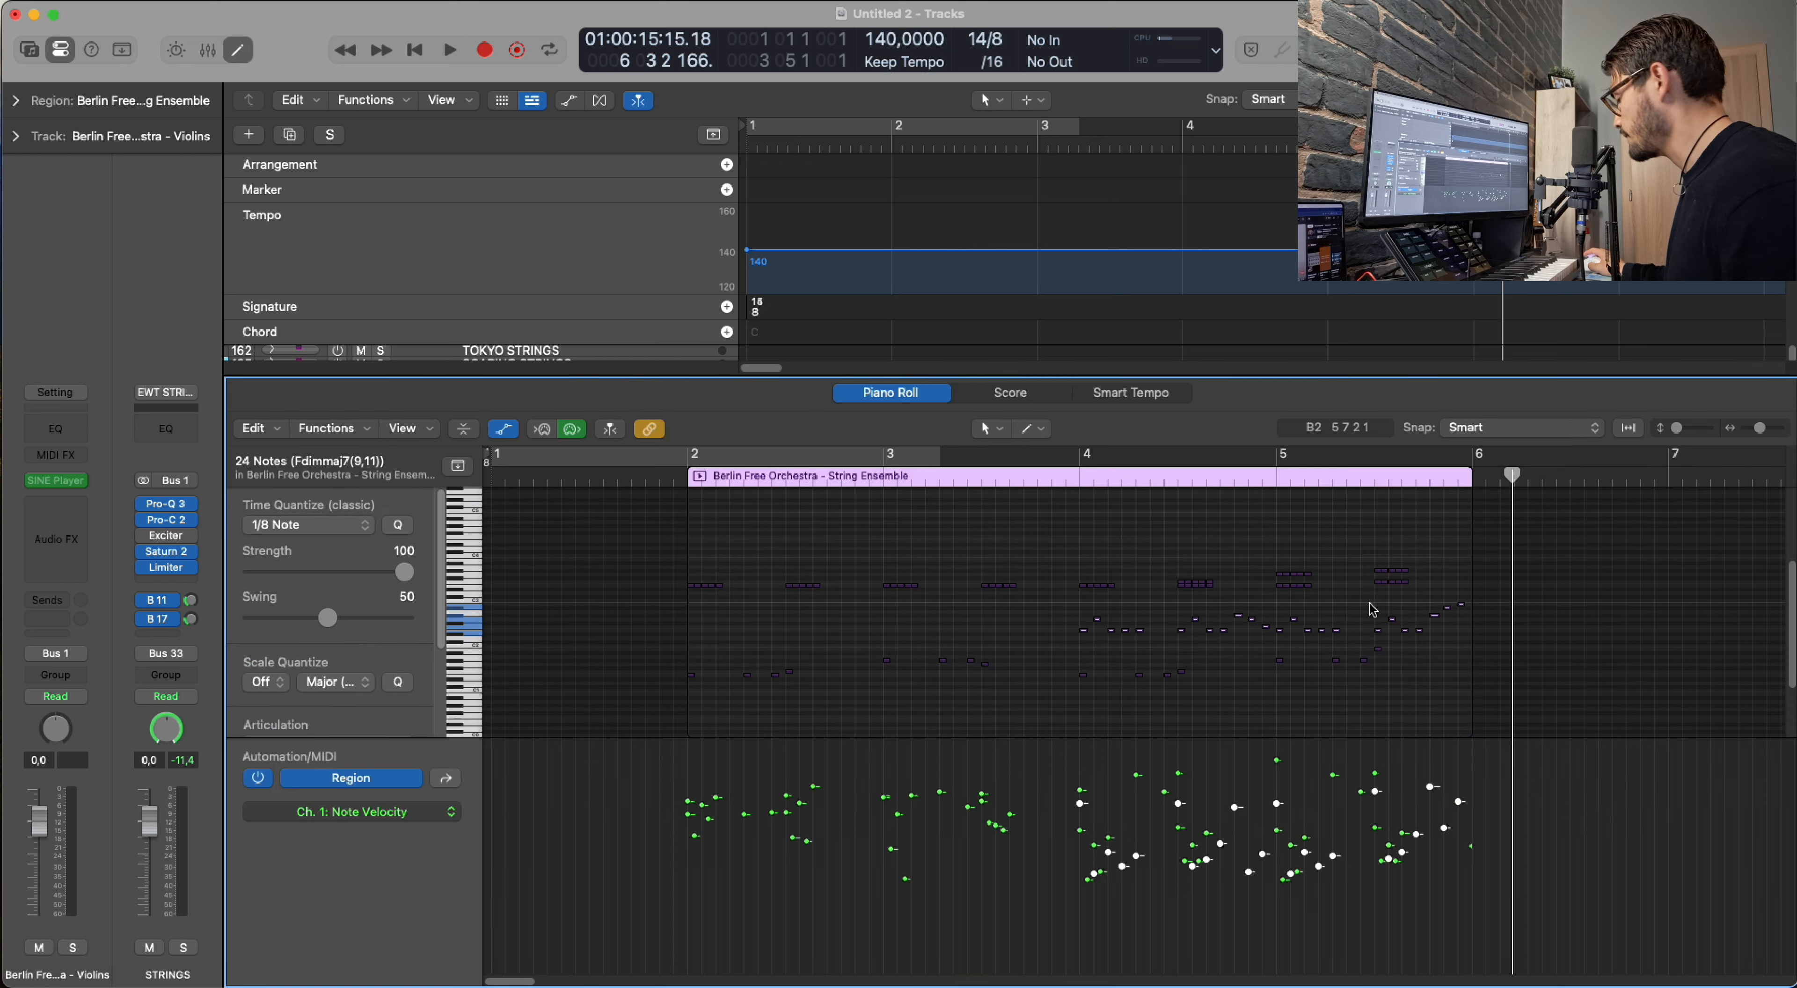
pyautogui.click(1082, 477)
pyautogui.press('e')
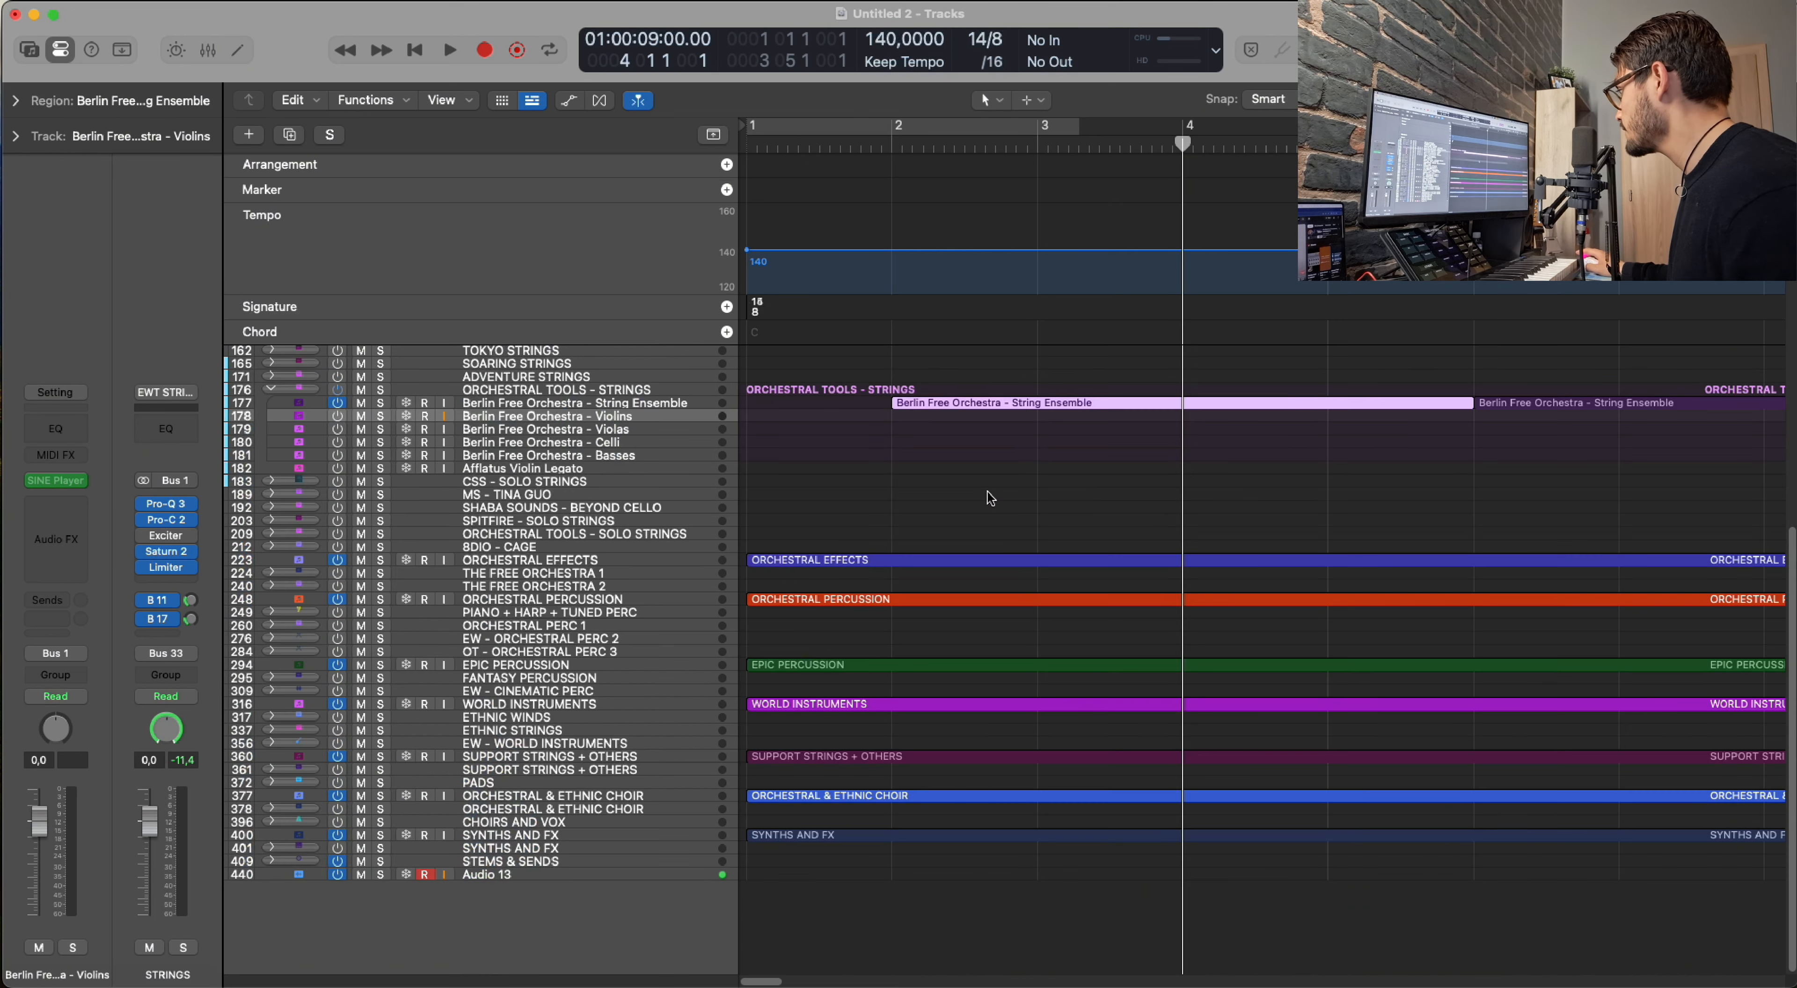
# Copy the selected running-line notes from the String Ensemble intro region and select the Berlin Free Orchestra - Violas track.
pyautogui.click(590, 444)
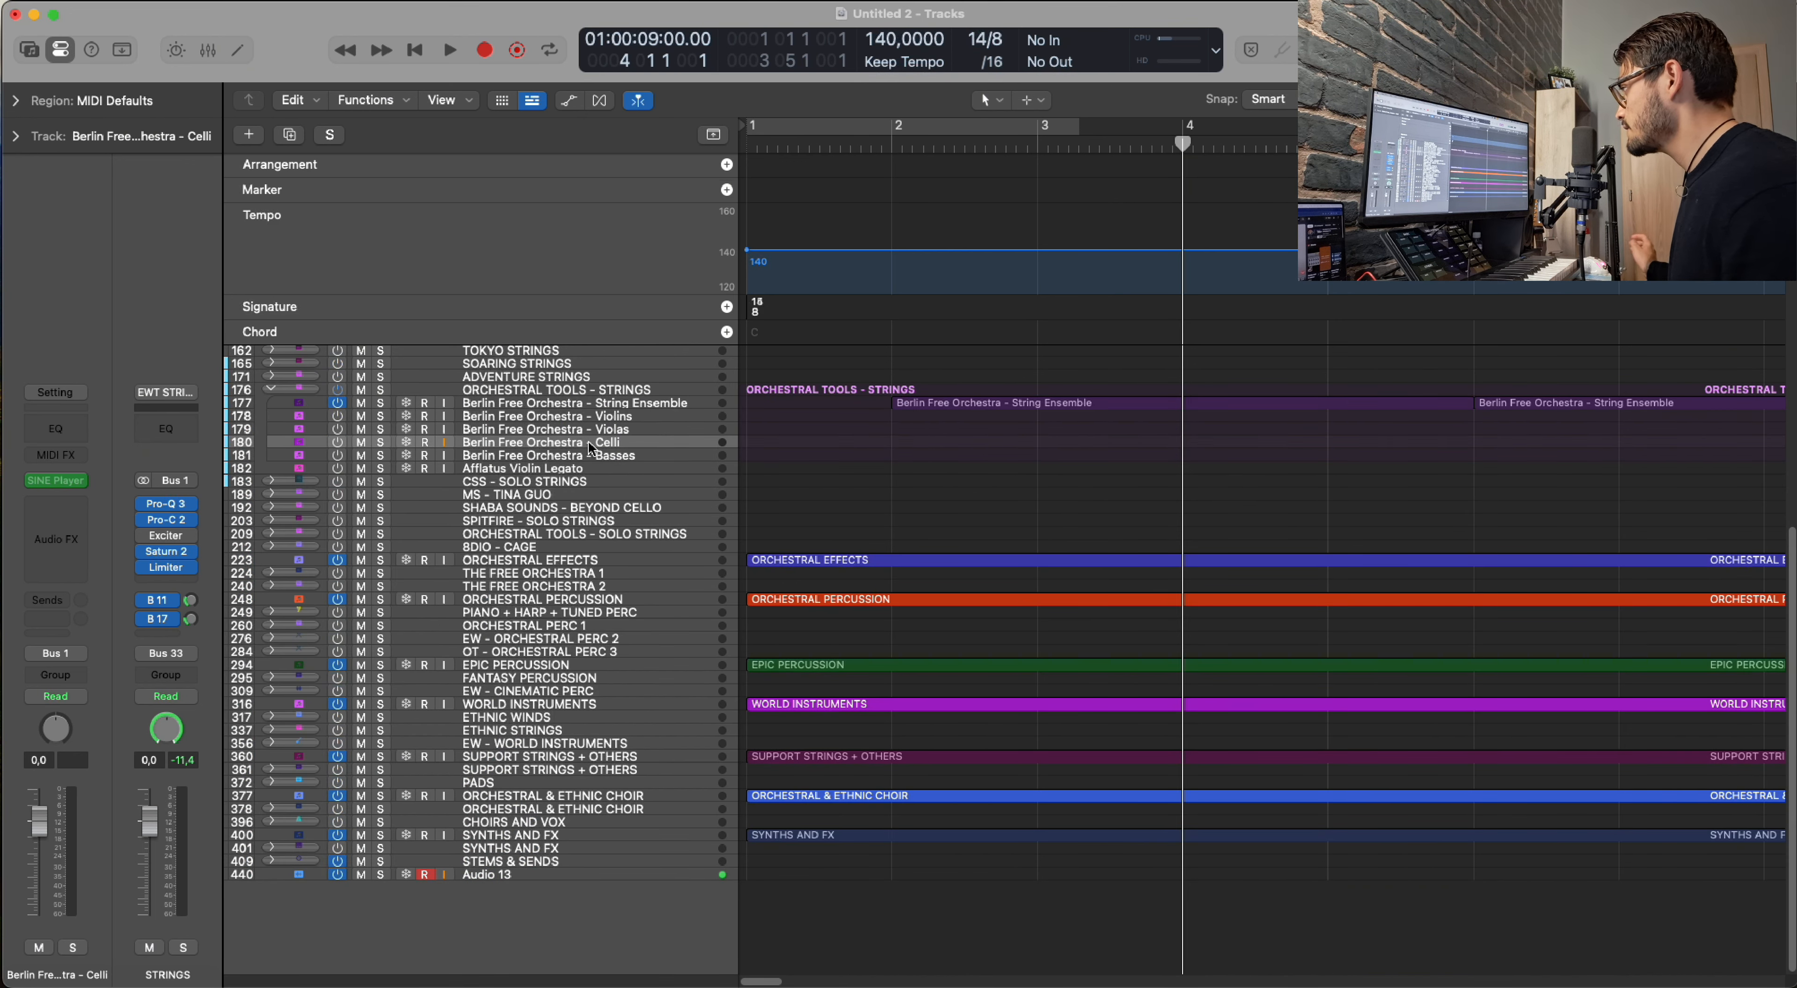
pyautogui.click(1023, 405)
pyautogui.press('e')
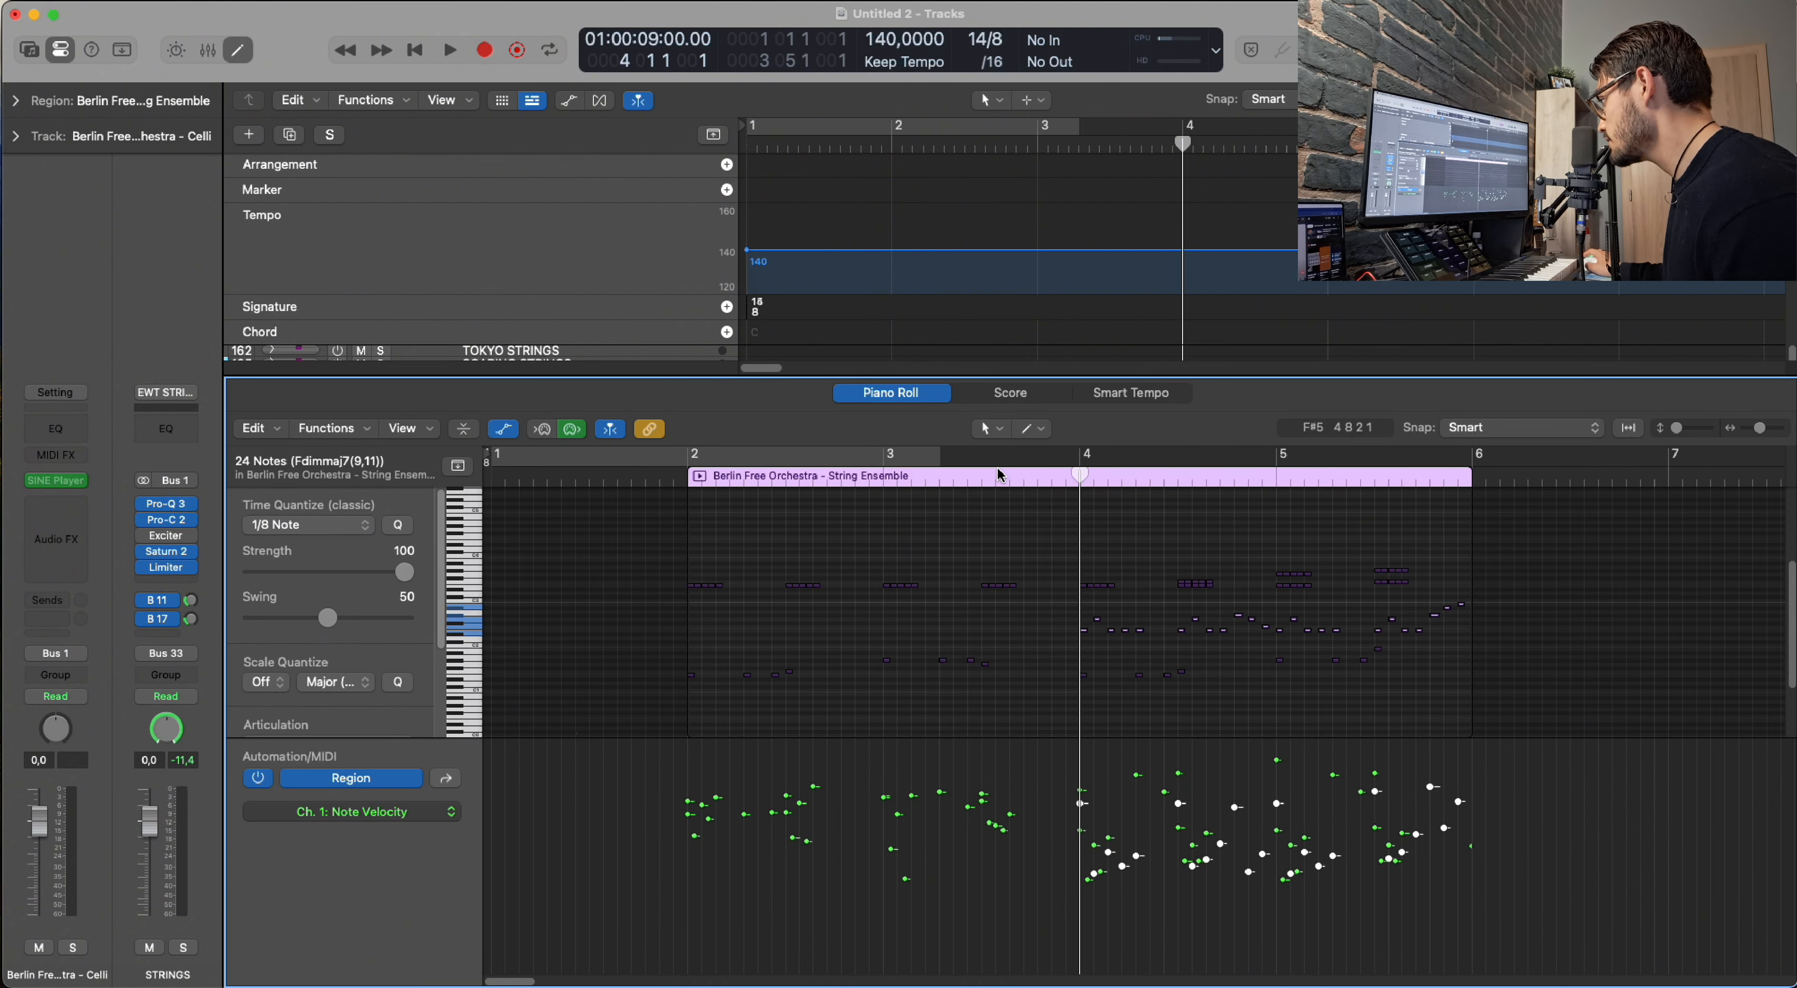
pyautogui.press('p')
pyautogui.click(626, 429)
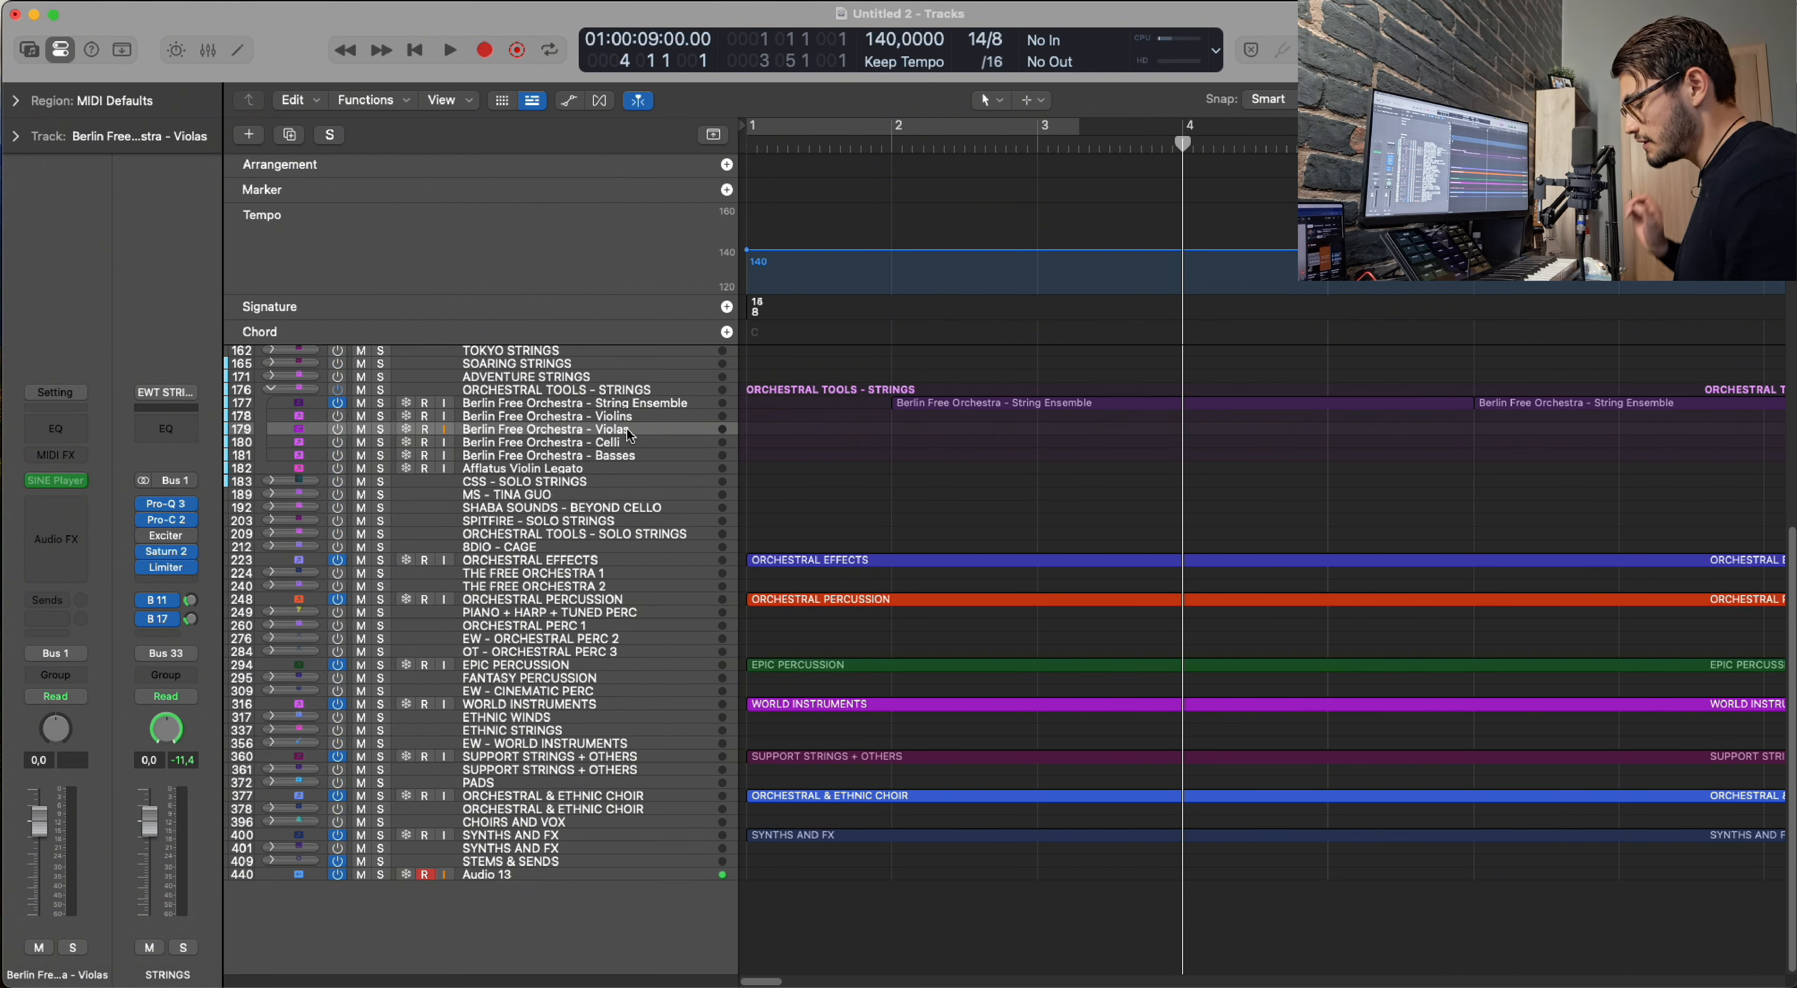
# Enable Random RR in the Violas' SINE Player and raise the spiccato channel's level slightly in its mixer.
pyautogui.hotkey('shift', 'o')
pyautogui.press('v')
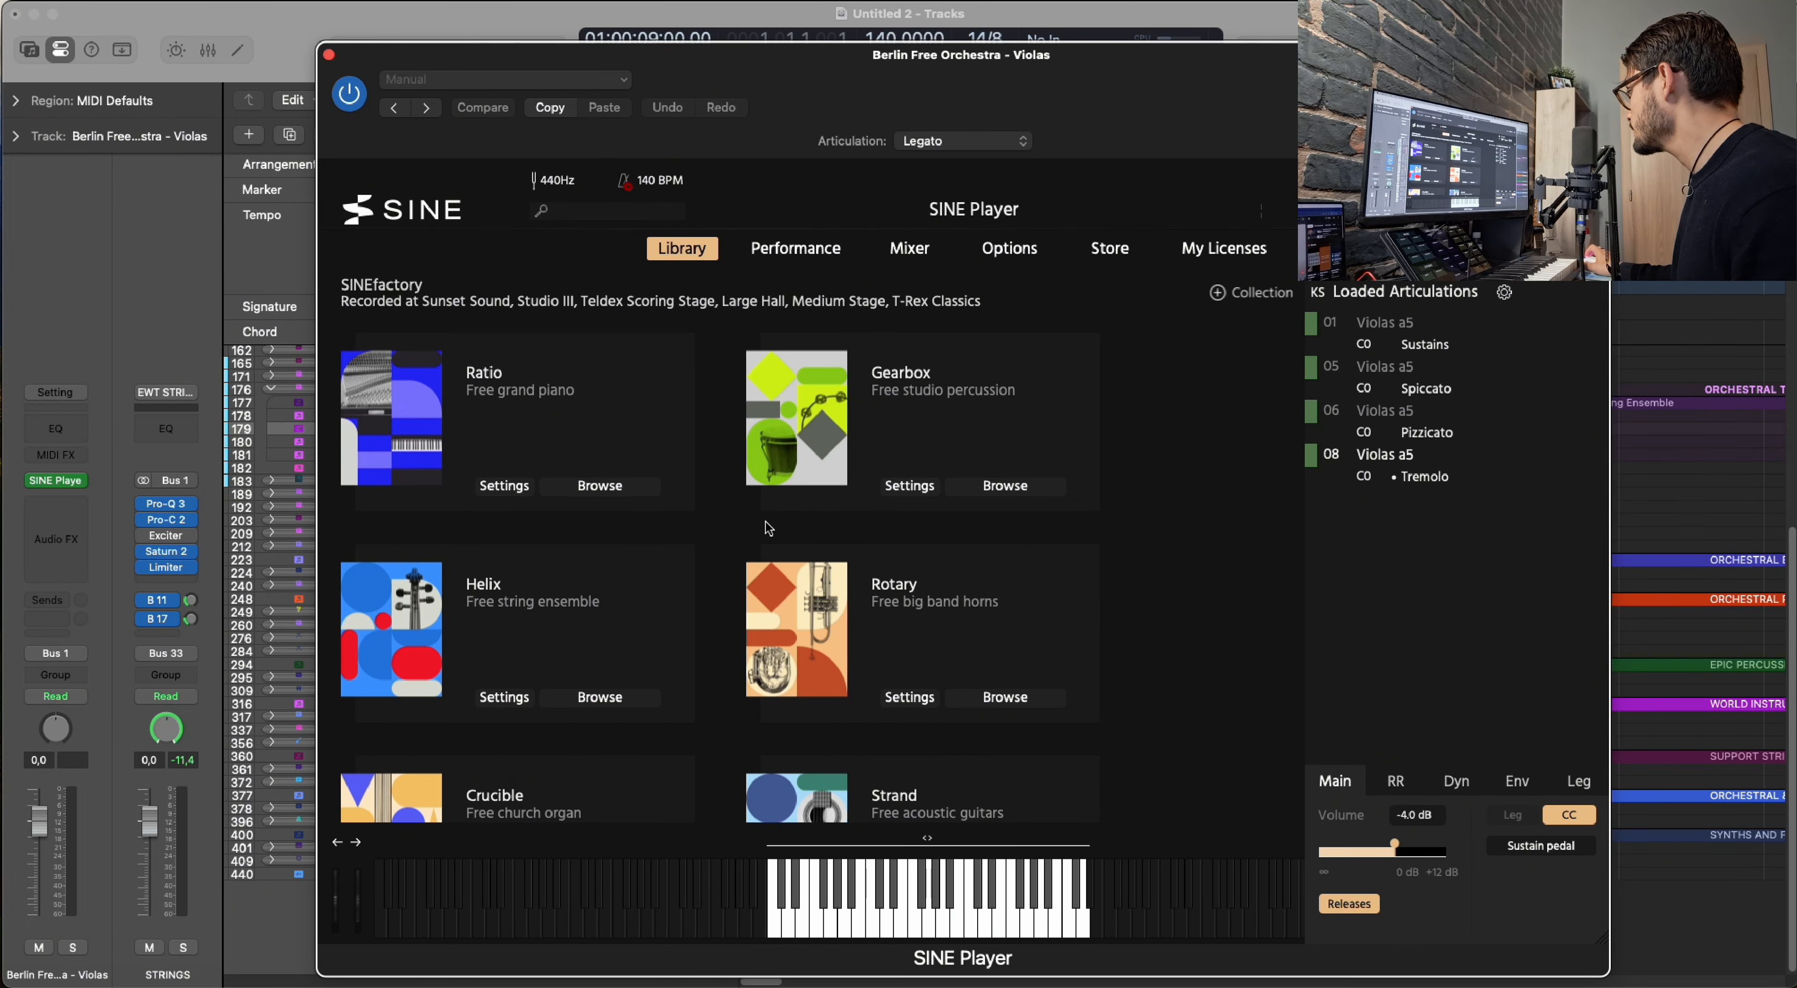
pyautogui.click(1397, 782)
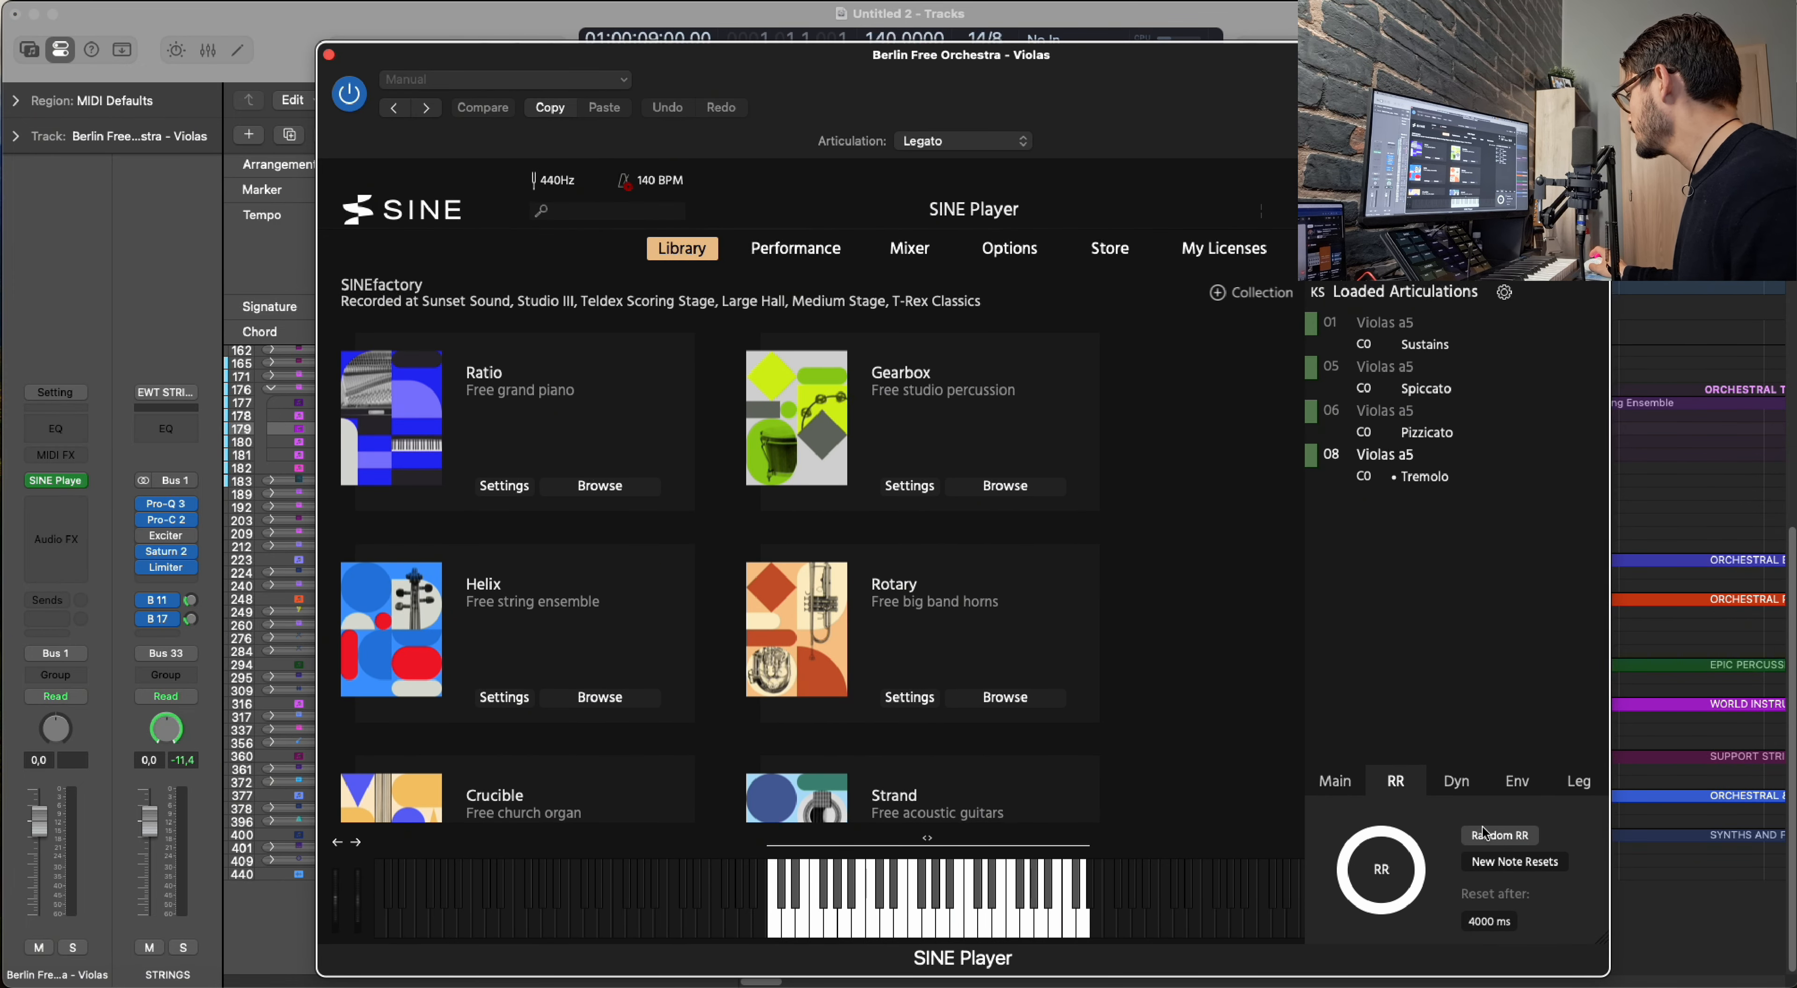
pyautogui.click(1495, 836)
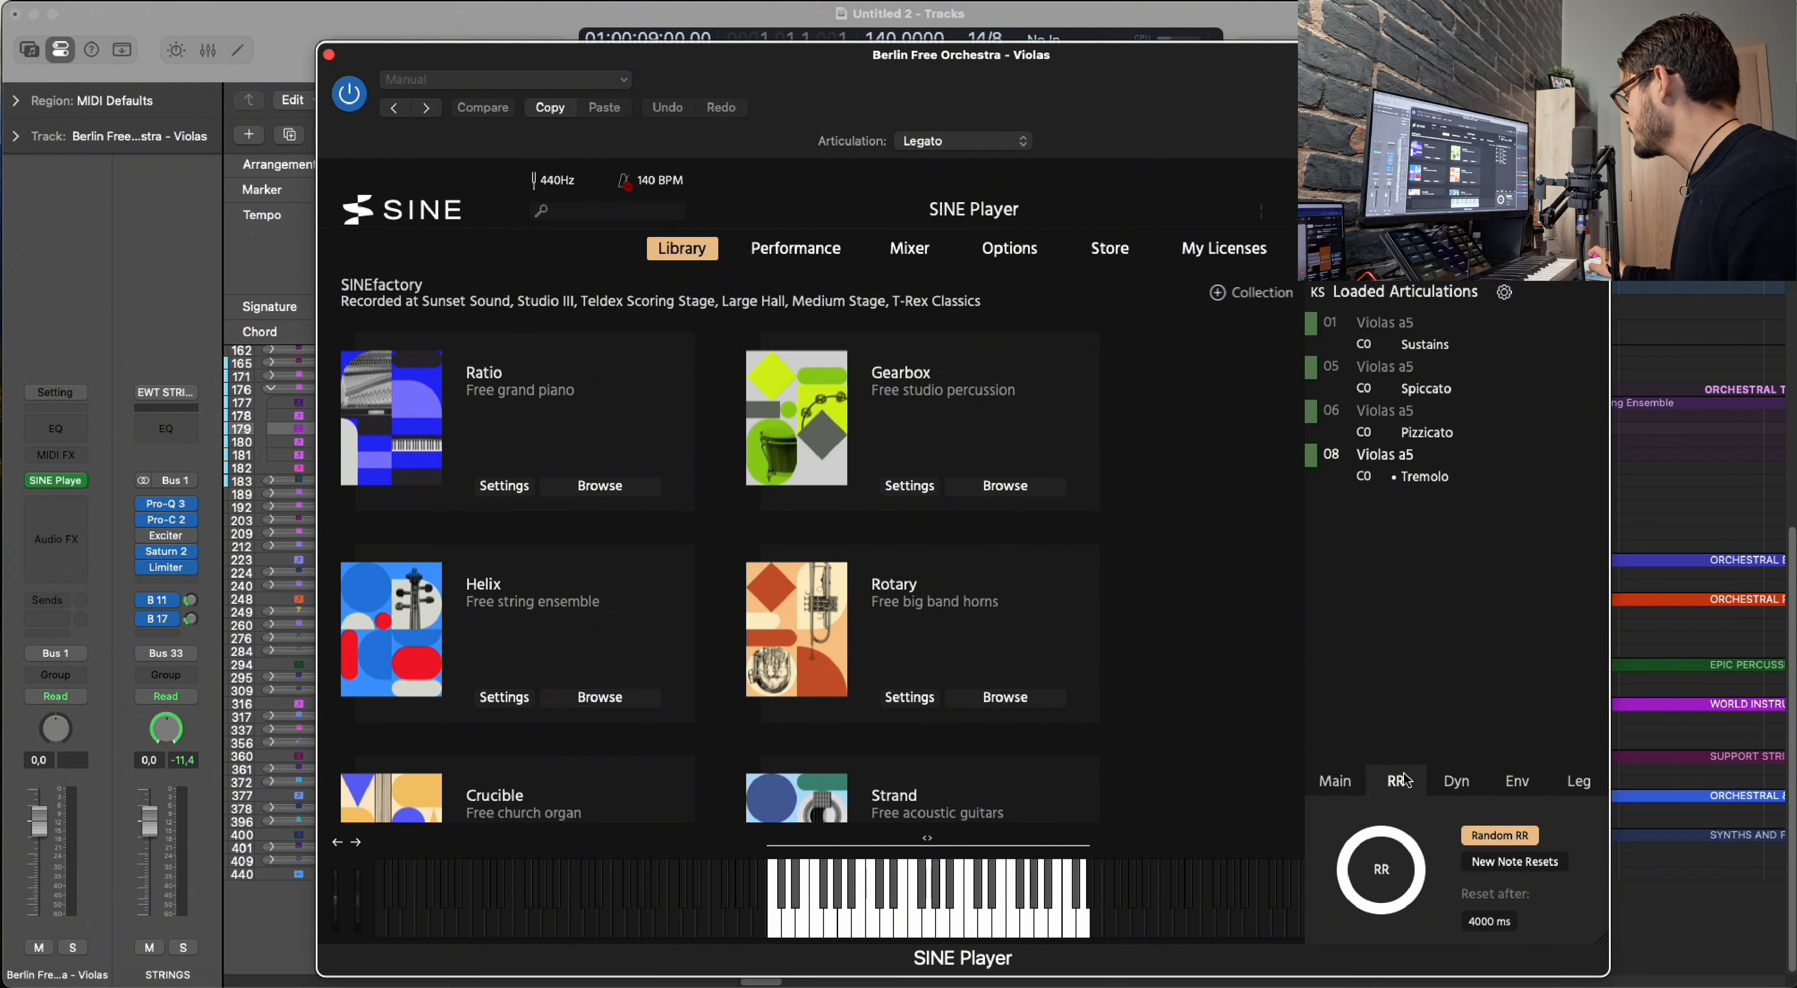
pyautogui.click(910, 249)
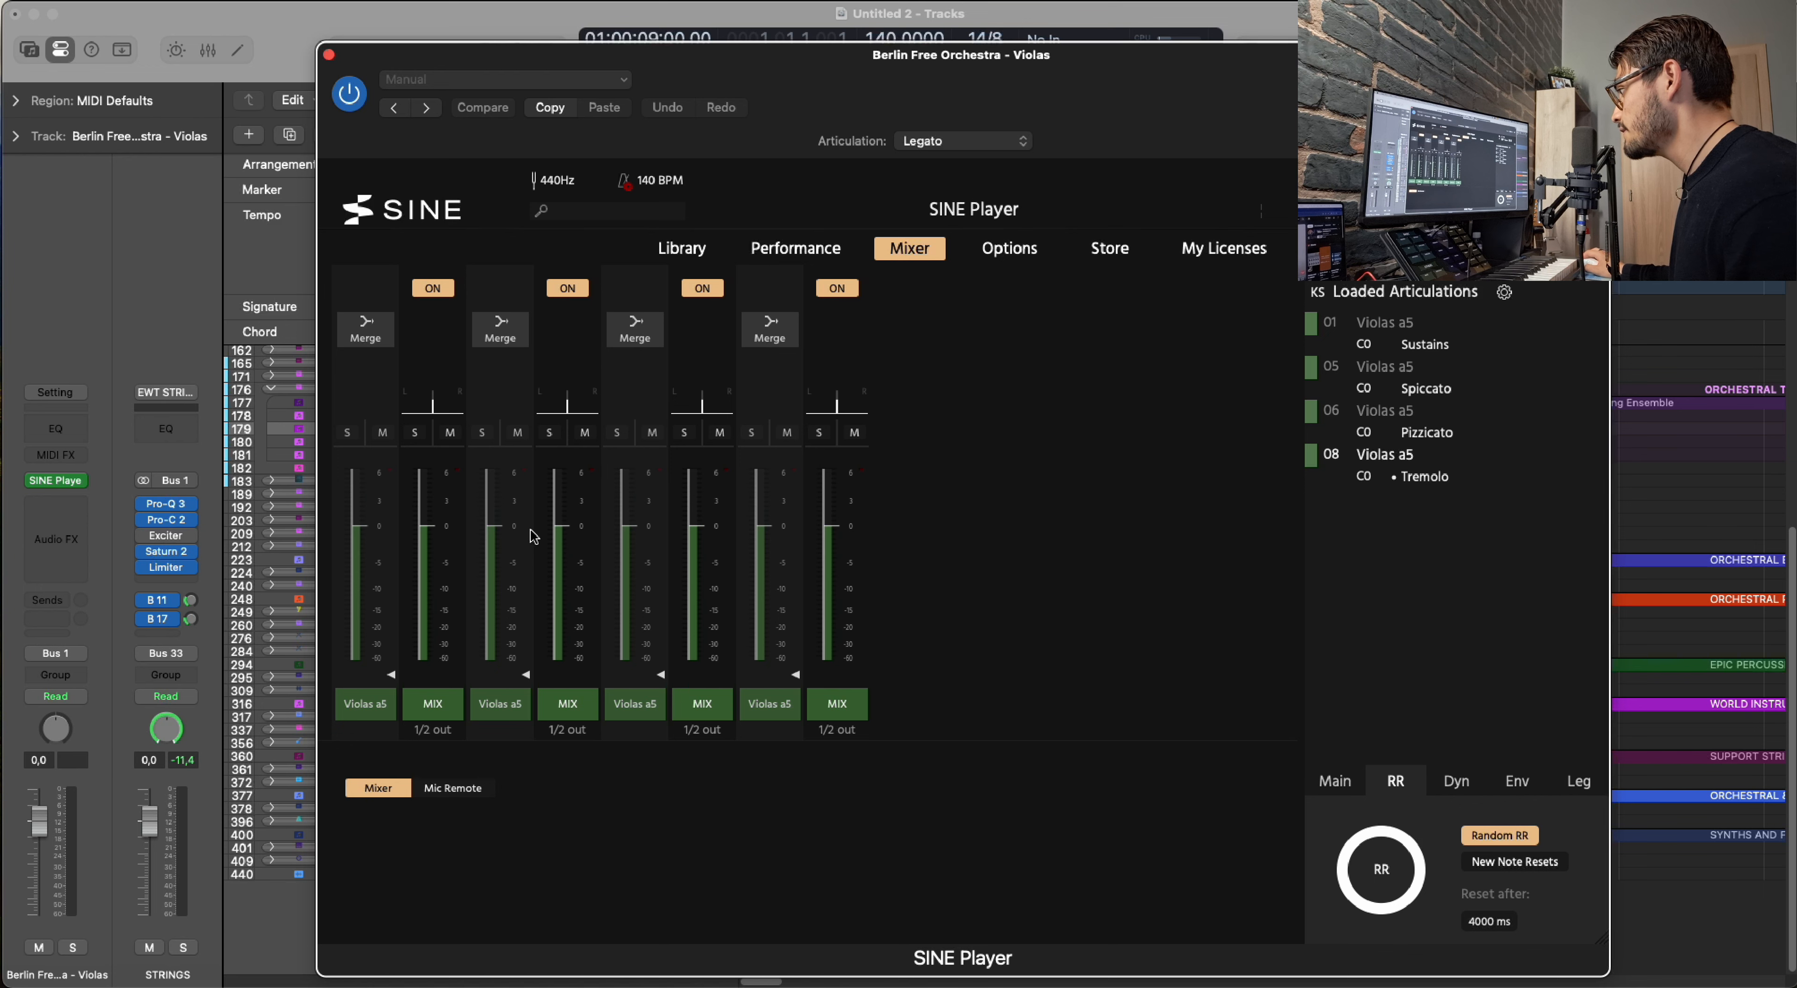
pyautogui.moveTo(563, 515); pyautogui.dragTo(563, 502)
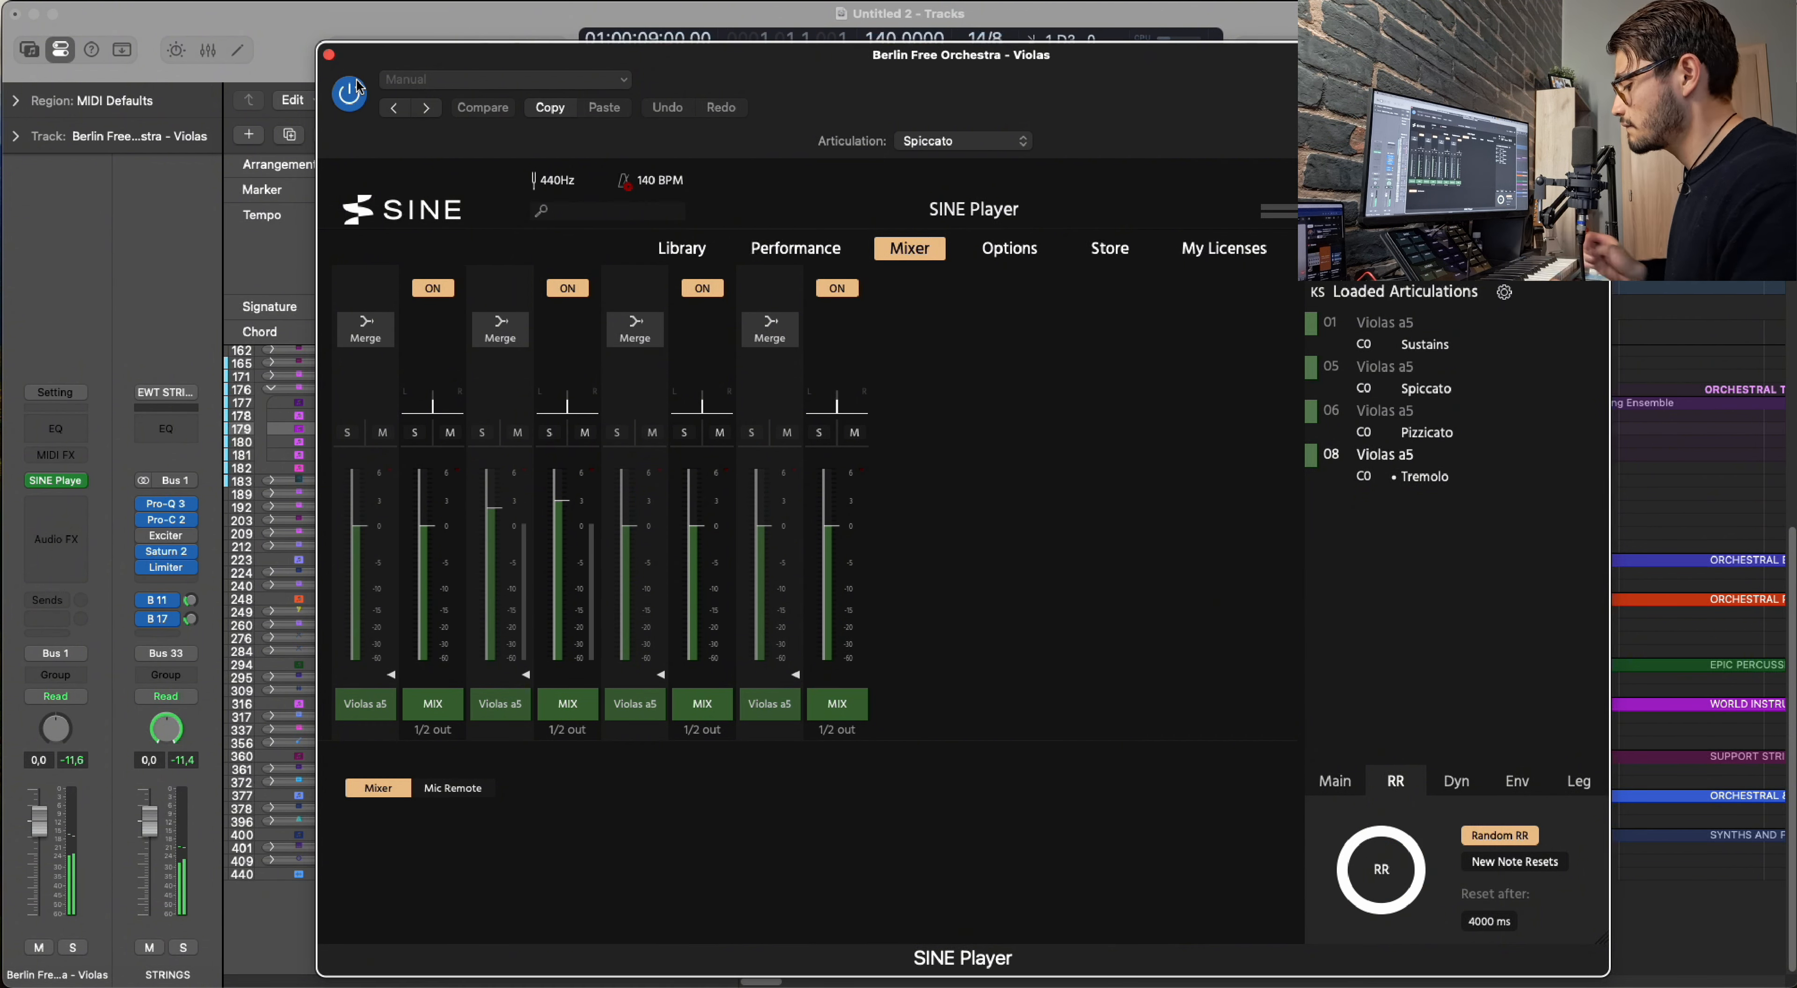
pyautogui.click(329, 55)
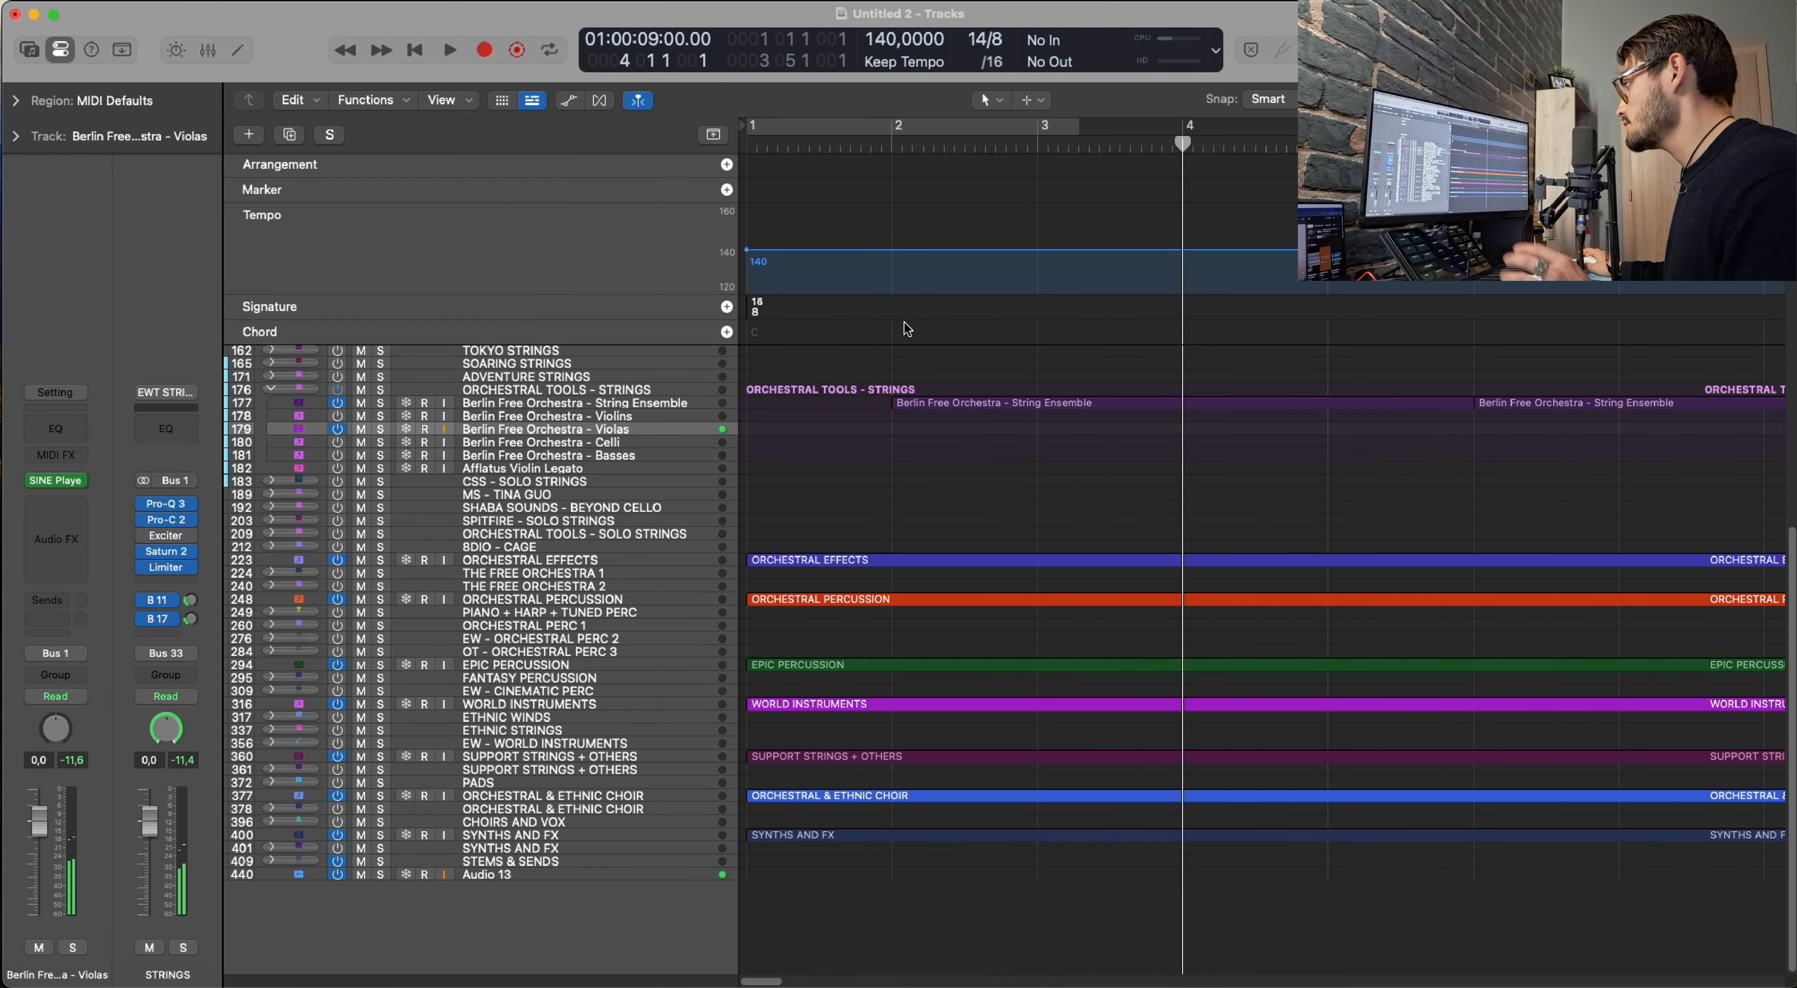
# Create a Violas region spanning bars 4 and 5 and paste the copied running line into it.
pyautogui.press('t')
pyautogui.press('t')
pyautogui.click(1188, 432)
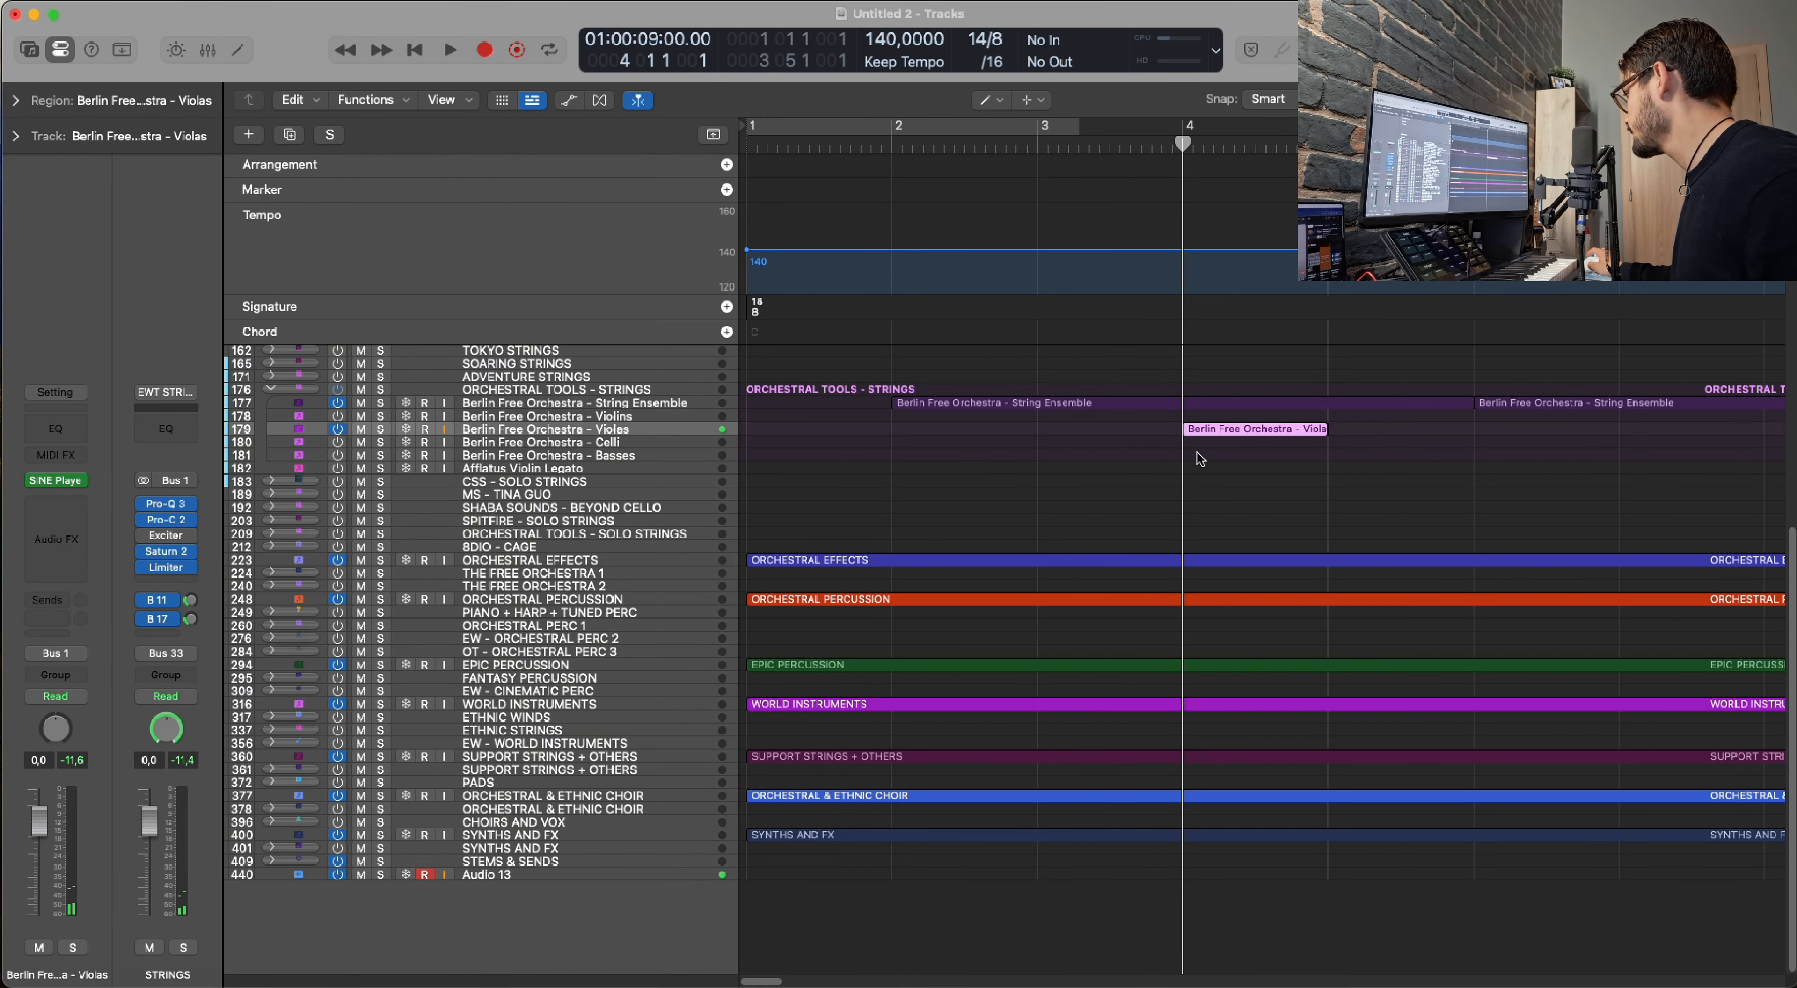
pyautogui.press('t')
pyautogui.press('t')
pyautogui.moveTo(1341, 439); pyautogui.dragTo(1485, 438)
pyautogui.press('e')
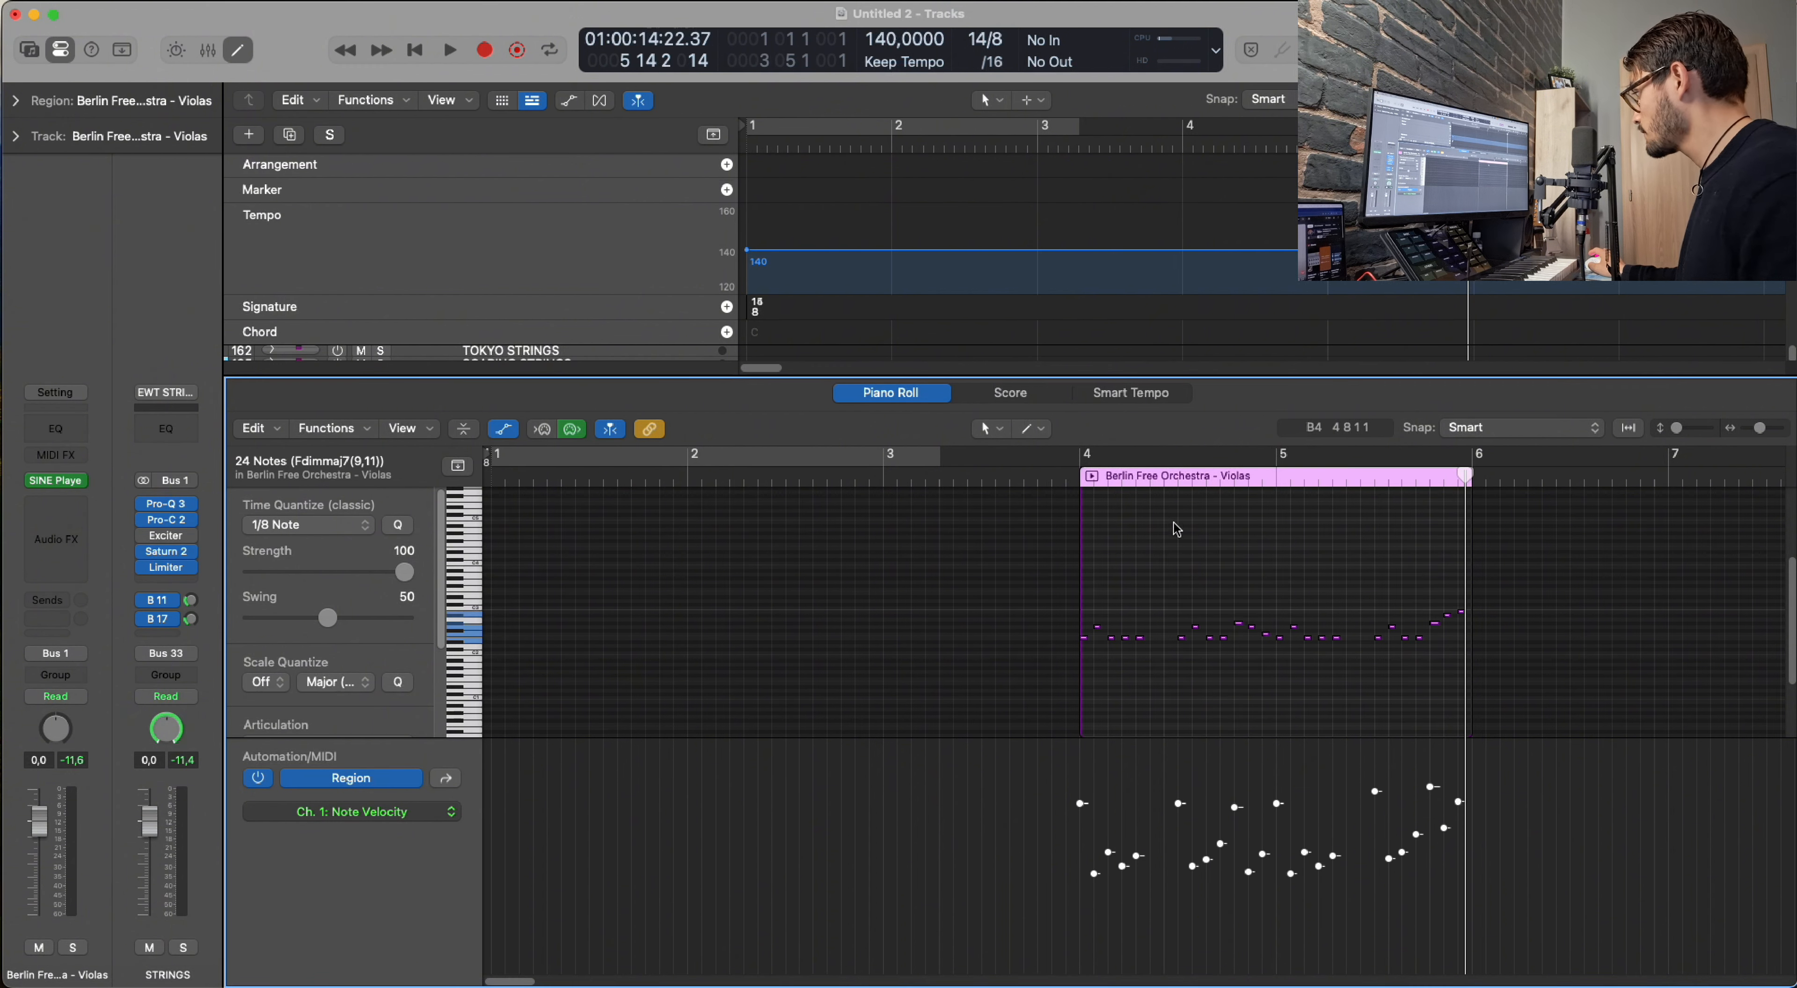
# Lower the Violas notes' velocities slightly, set their articulation to Spiccato, and play back from bar 4.
pyautogui.moveTo(1080, 806); pyautogui.dragTo(1080, 817)
pyautogui.press('t')
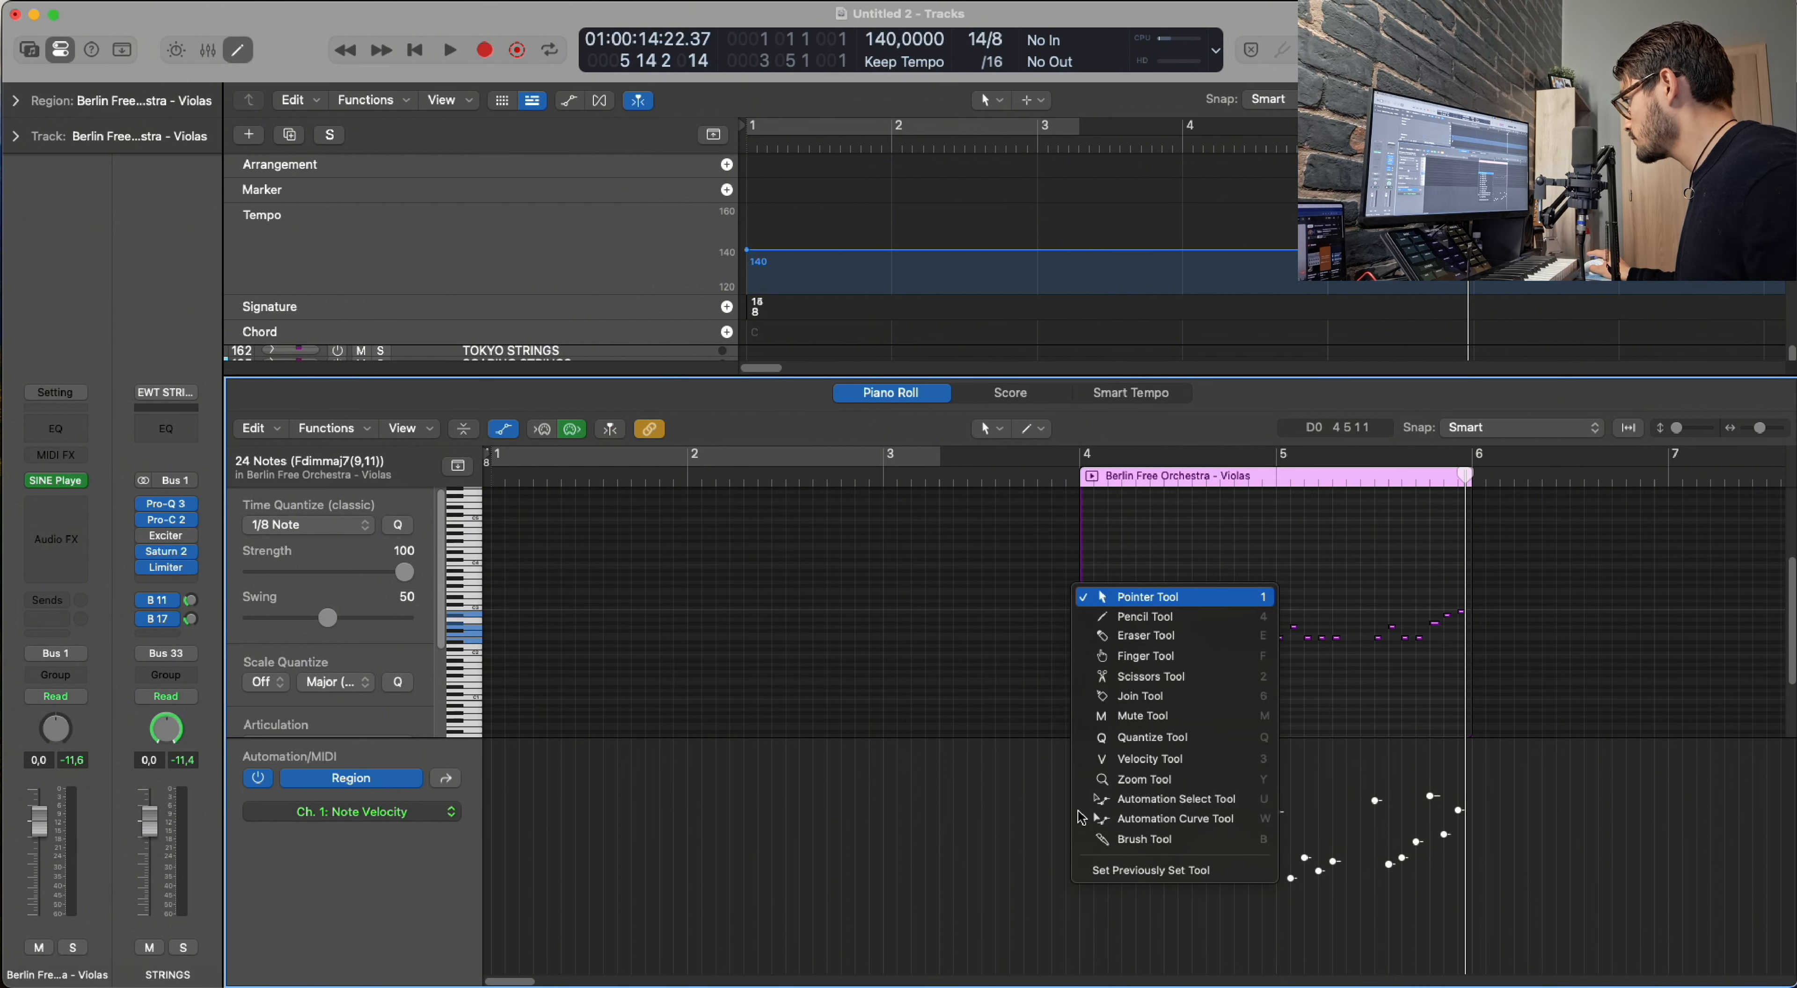
pyautogui.press('Escape')
pyautogui.scroll(-3, 322, 614)
pyautogui.click(339, 673)
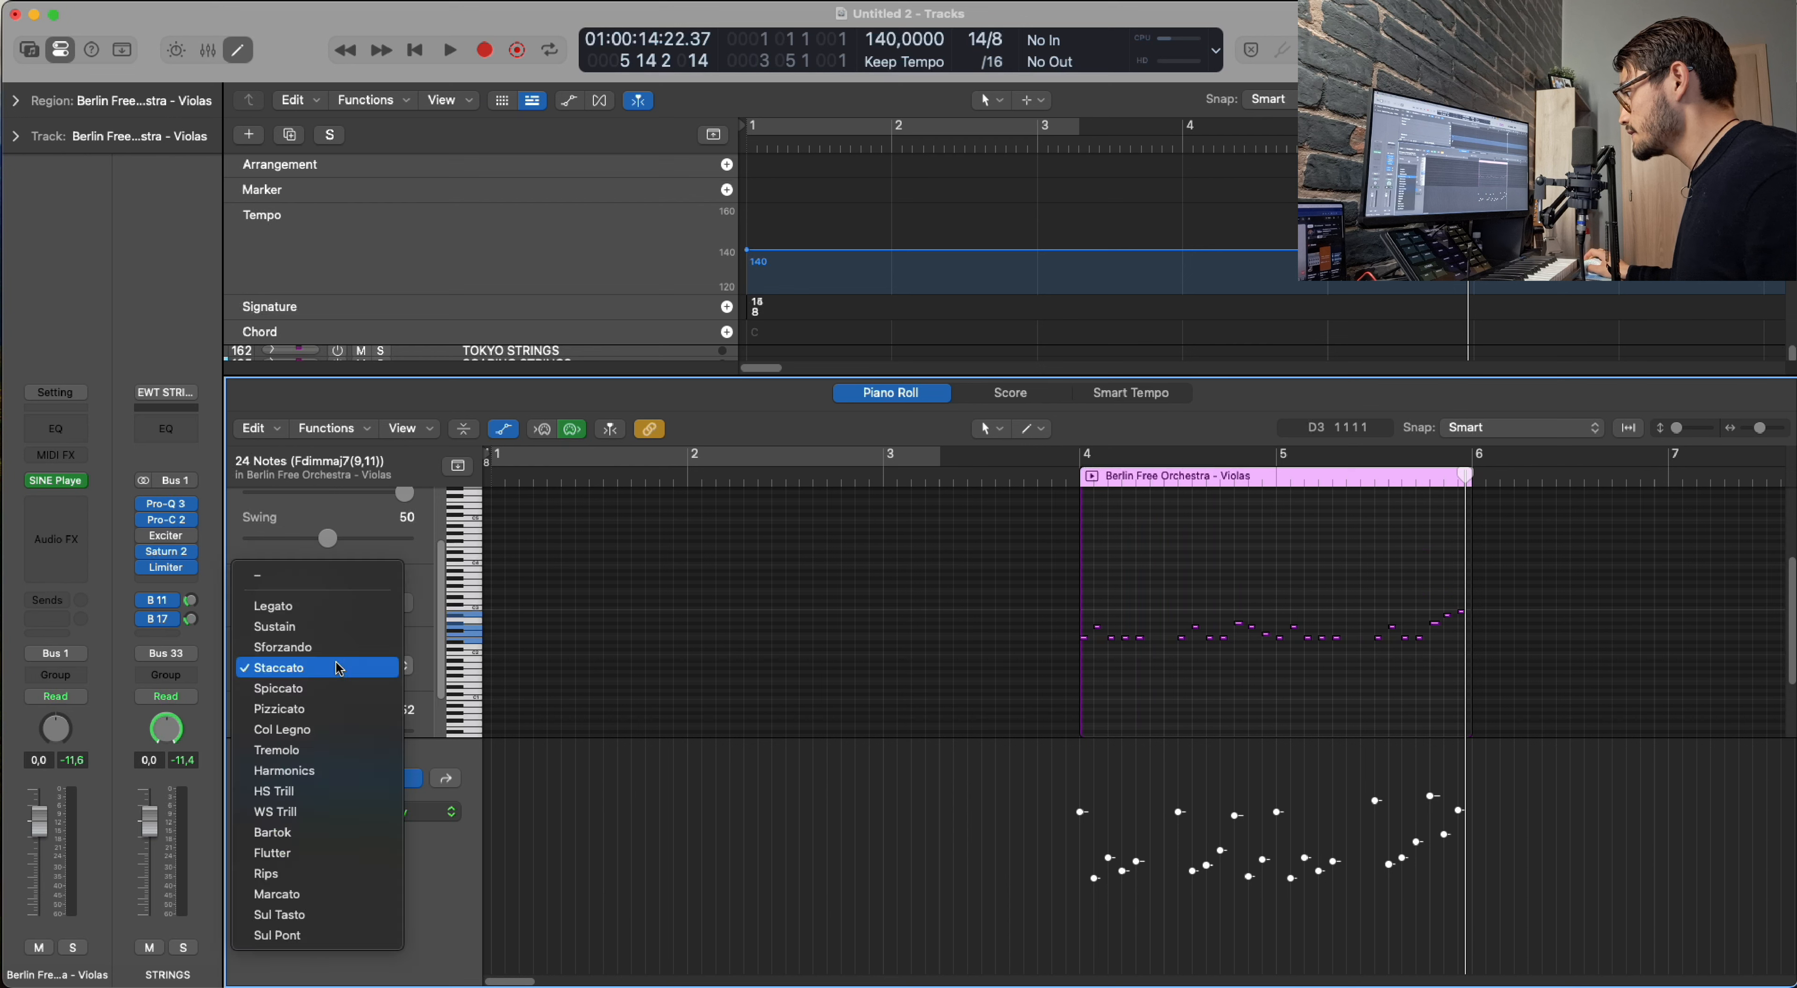
pyautogui.click(338, 691)
pyautogui.click(1058, 480)
pyautogui.press('space')
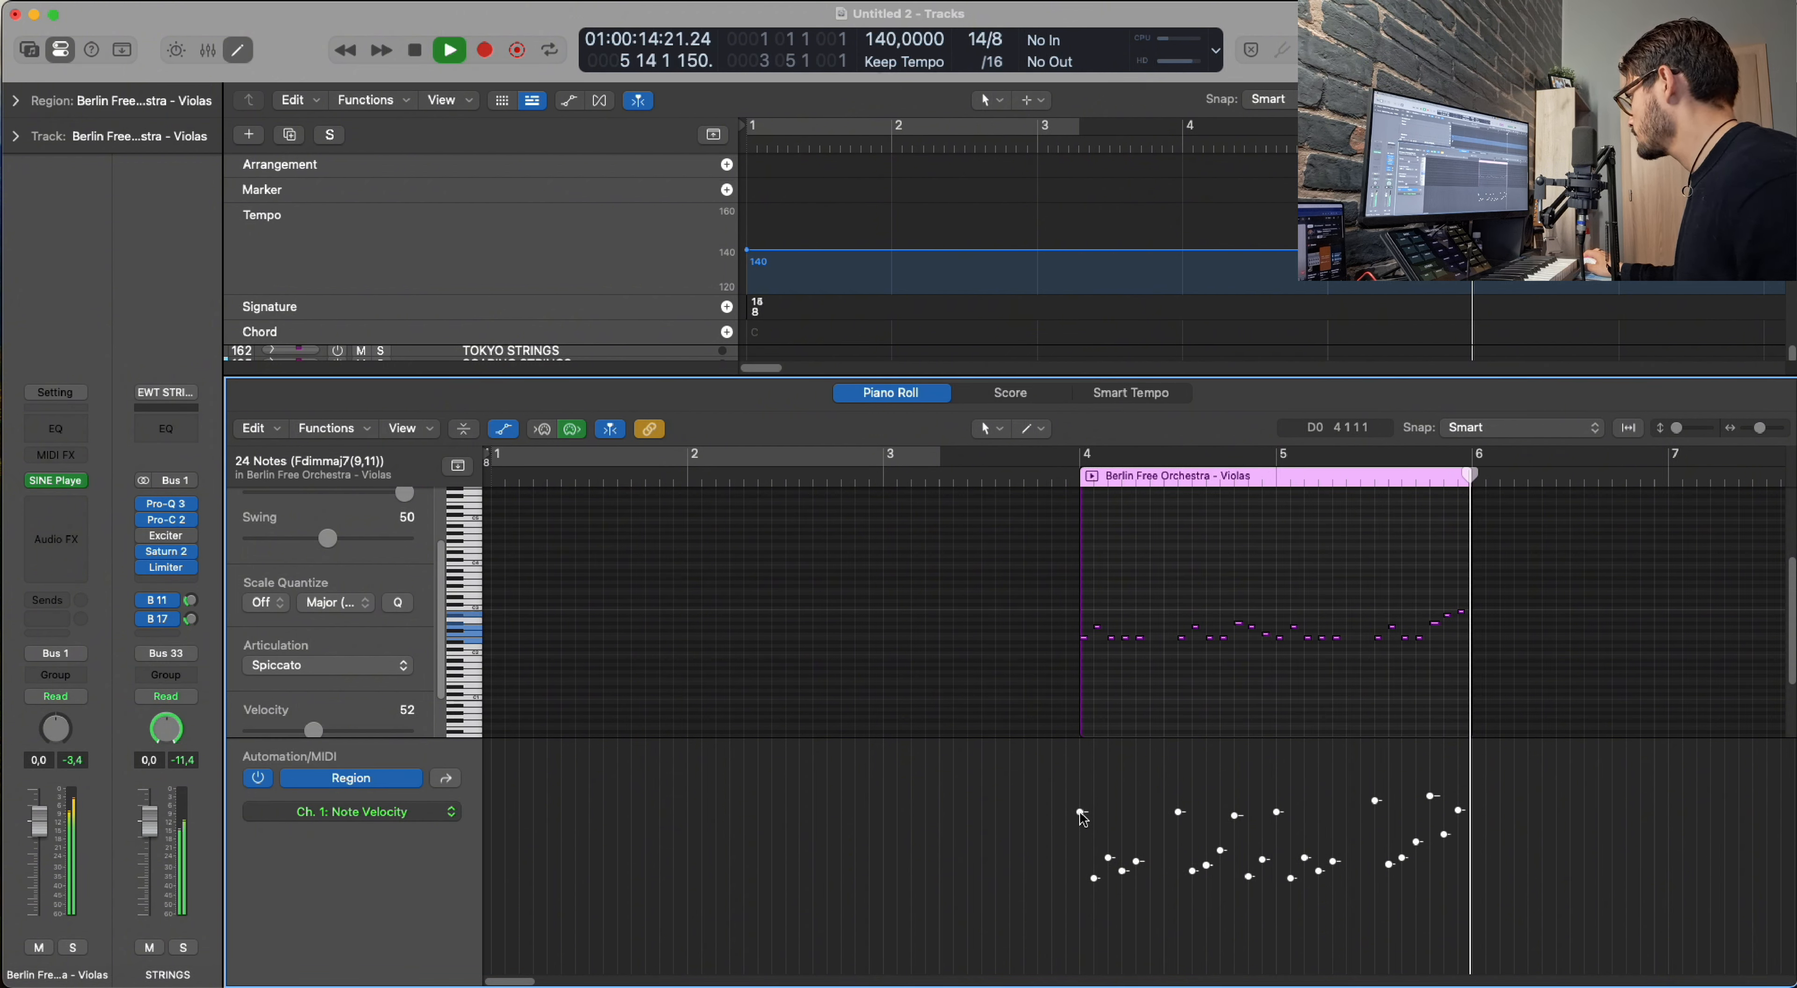
pyautogui.press('space')
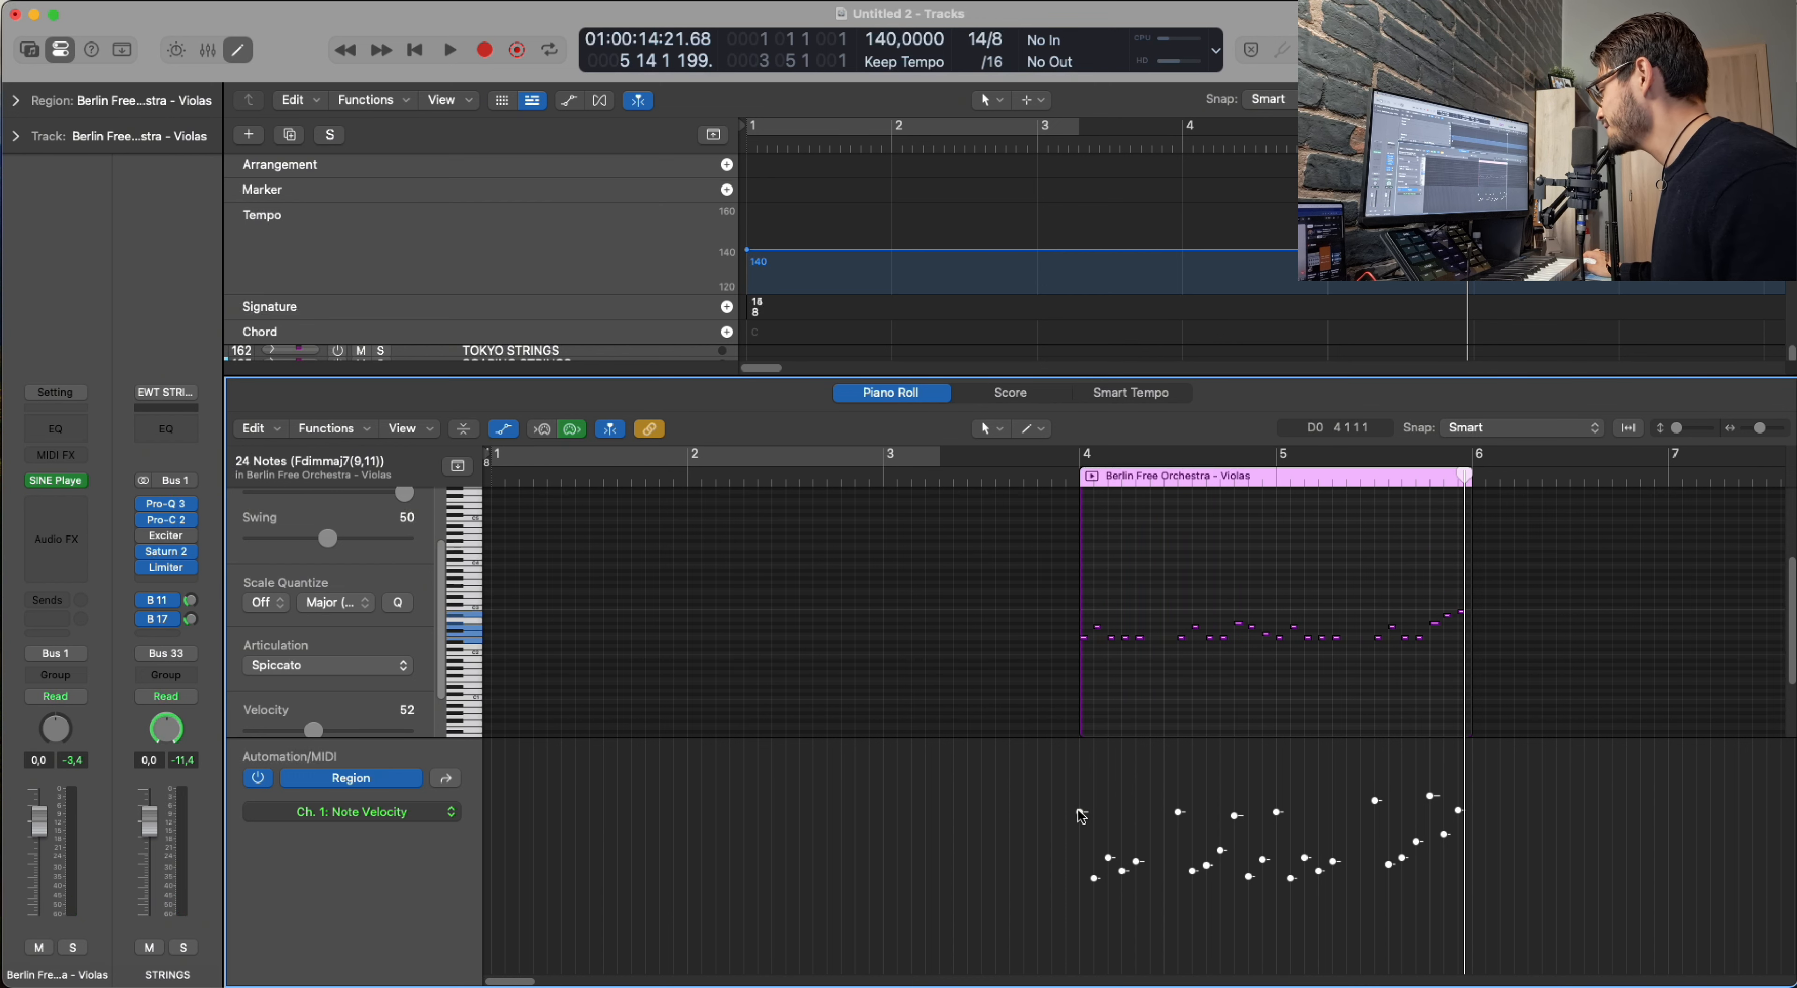
# Reduce all the Violas notes' velocities strongly, bringing the first note to 15, and play back from before bar 2.
pyautogui.moveTo(1080, 812); pyautogui.dragTo(1081, 924)
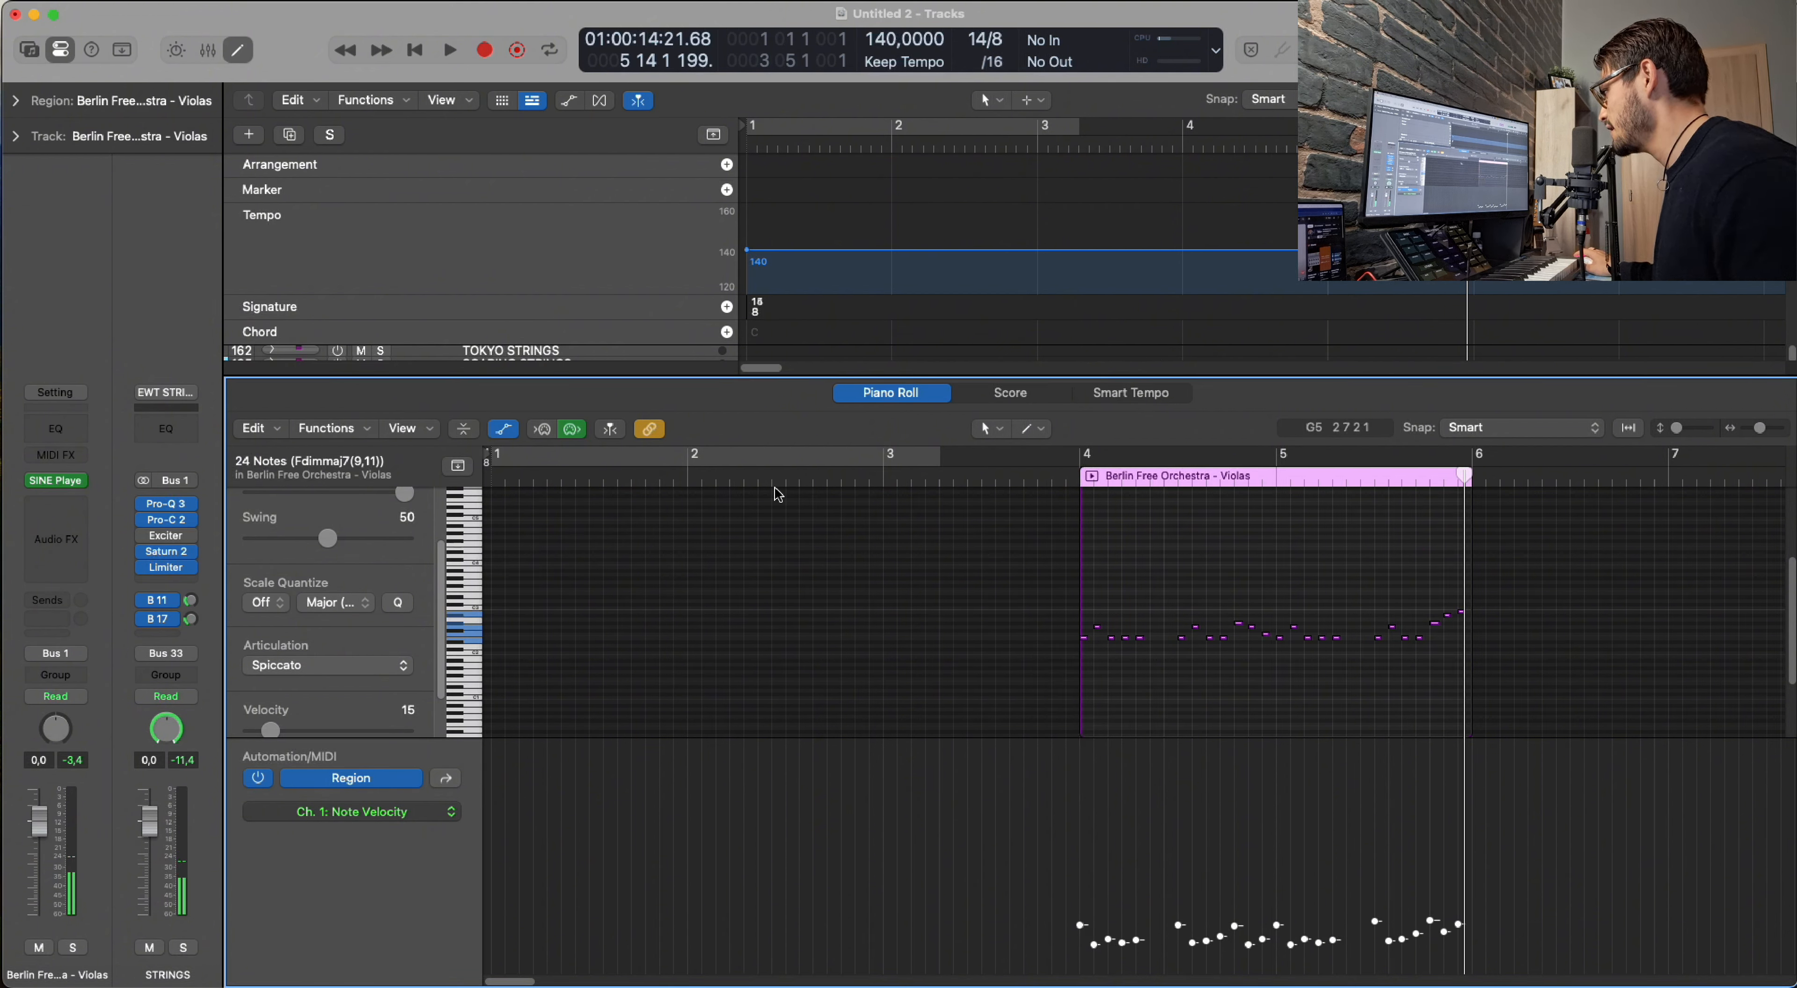
pyautogui.click(682, 477)
pyautogui.press('space')
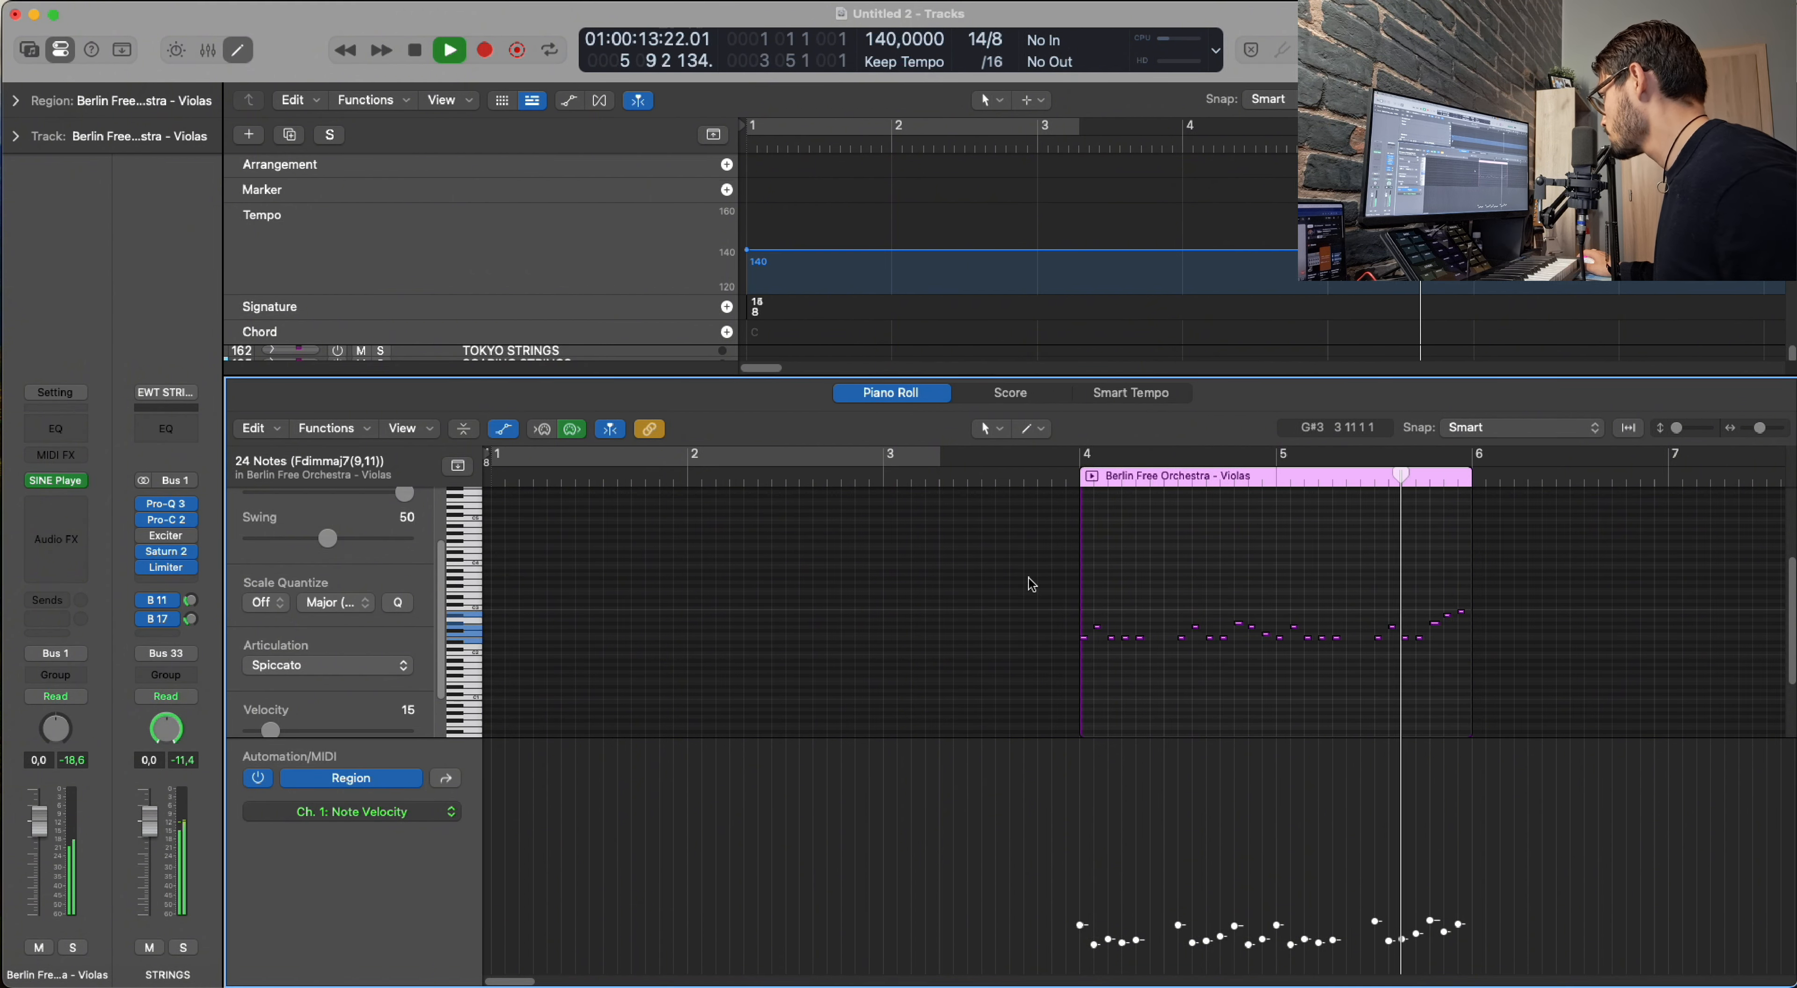
pyautogui.press('space')
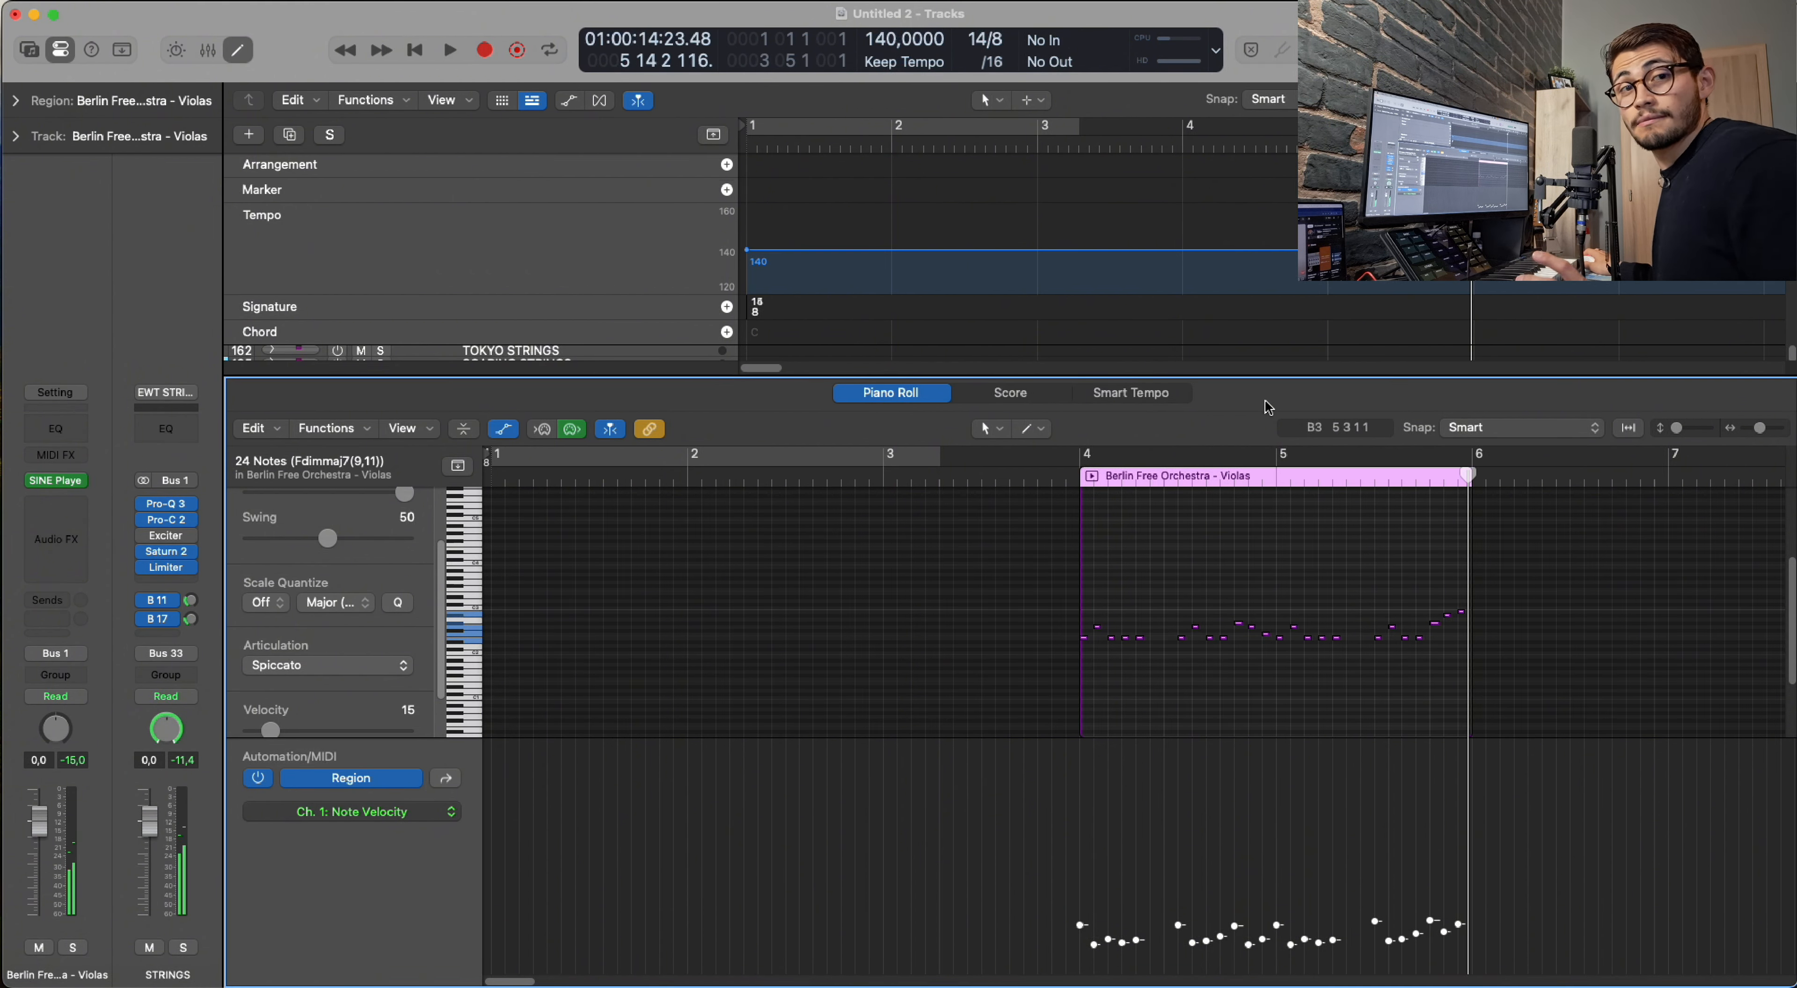
# Lower the velocities of the last three running-line notes in bar 5 of the String Ensemble intro region slightly.
pyautogui.press('e')
pyautogui.doubleClick(1350, 401)
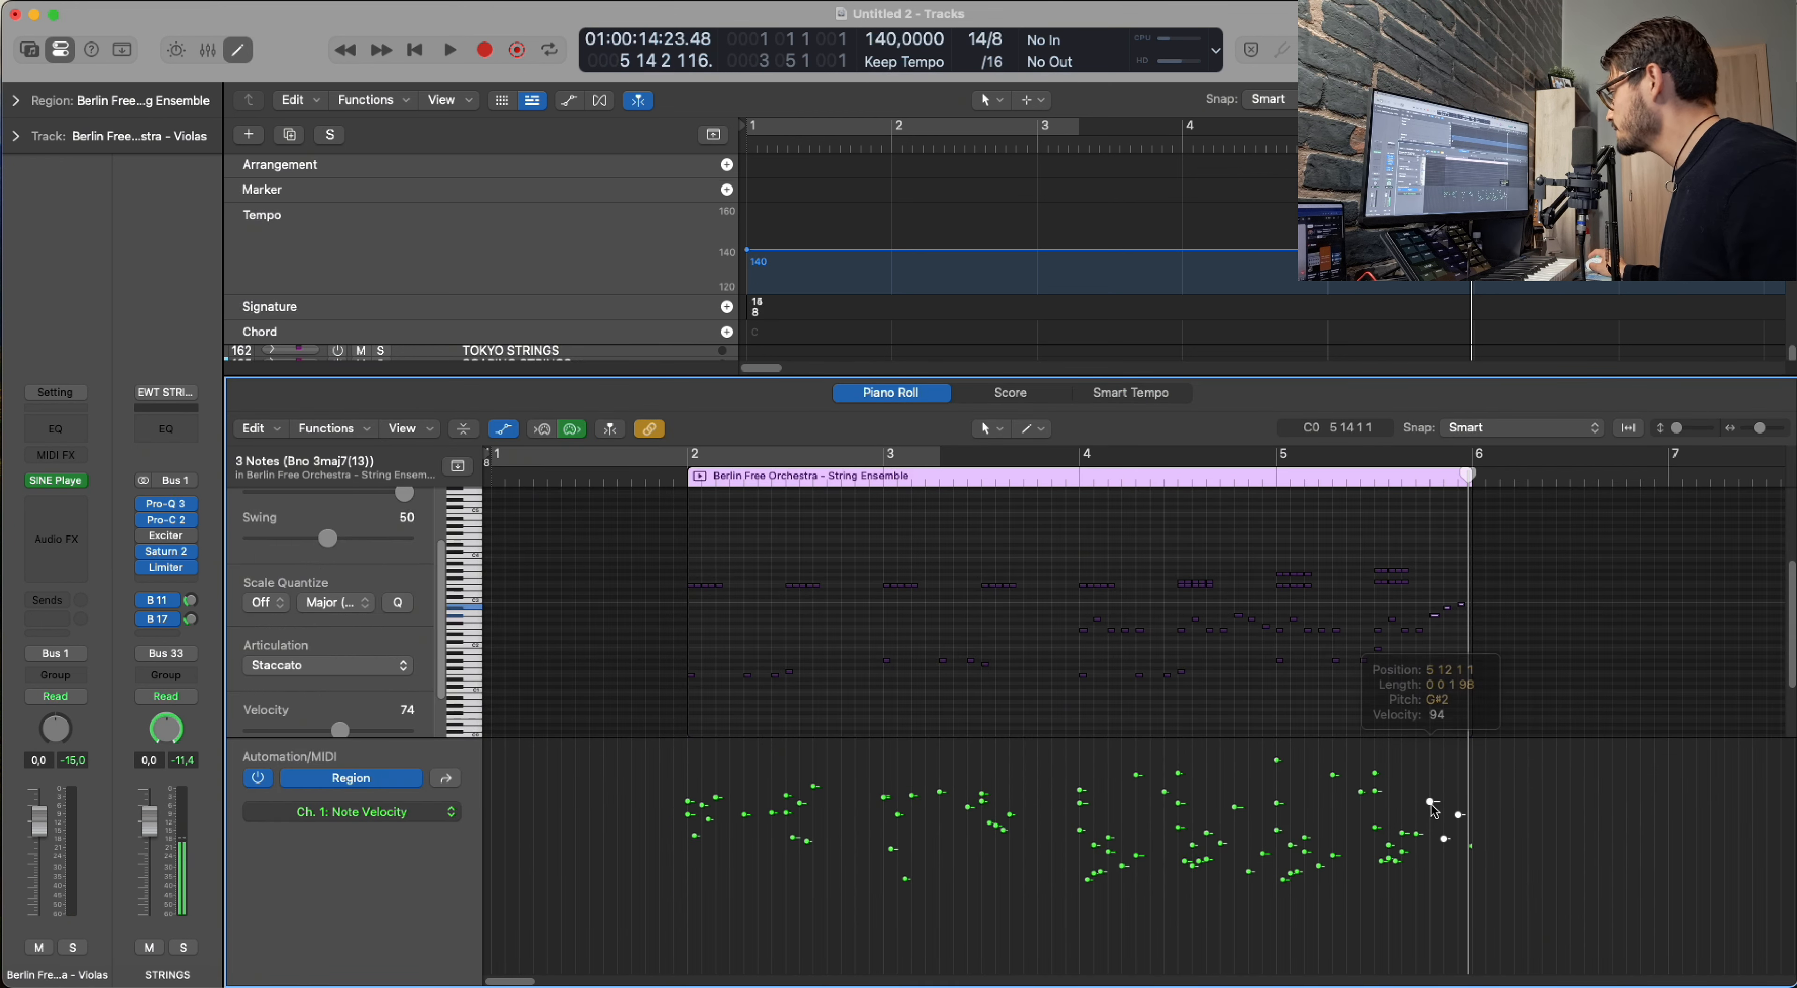
pyautogui.press('e')
# Open the String Ensemble intro and Violas regions together in the piano roll and place the playhead just before bar 2.
pyautogui.click(1297, 473)
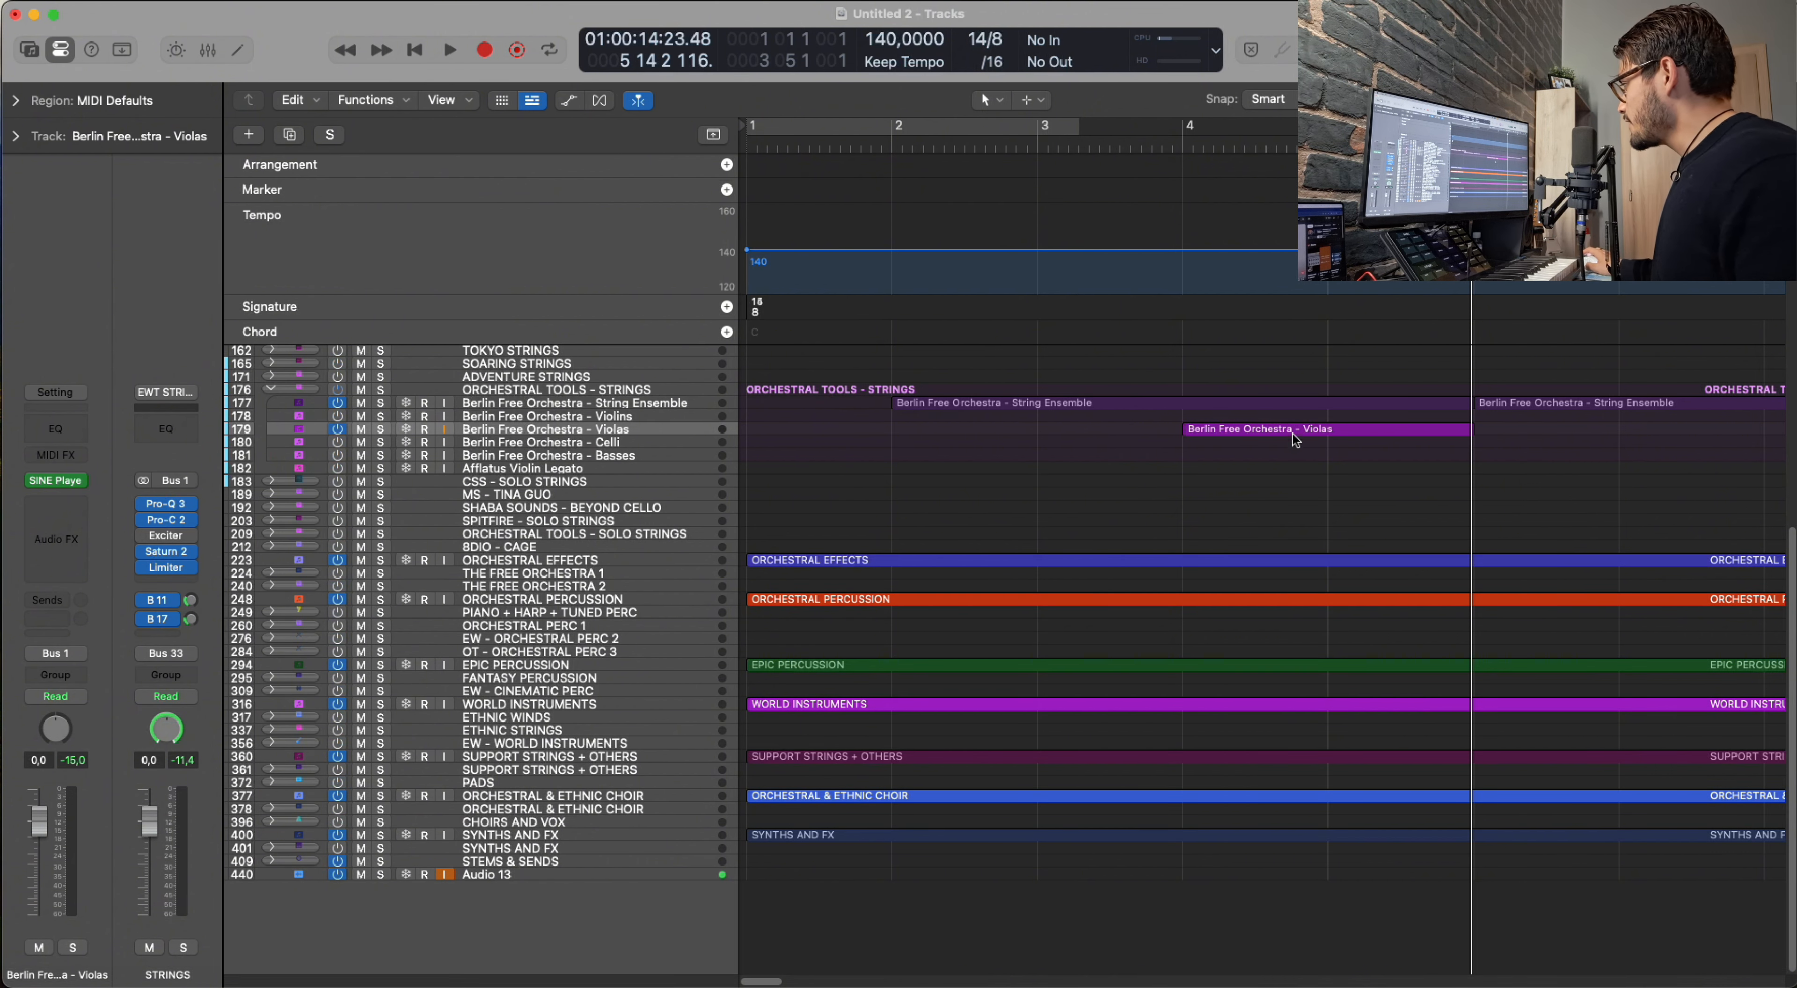
pyautogui.moveTo(1270, 384); pyautogui.dragTo(1278, 442)
pyautogui.press('p')
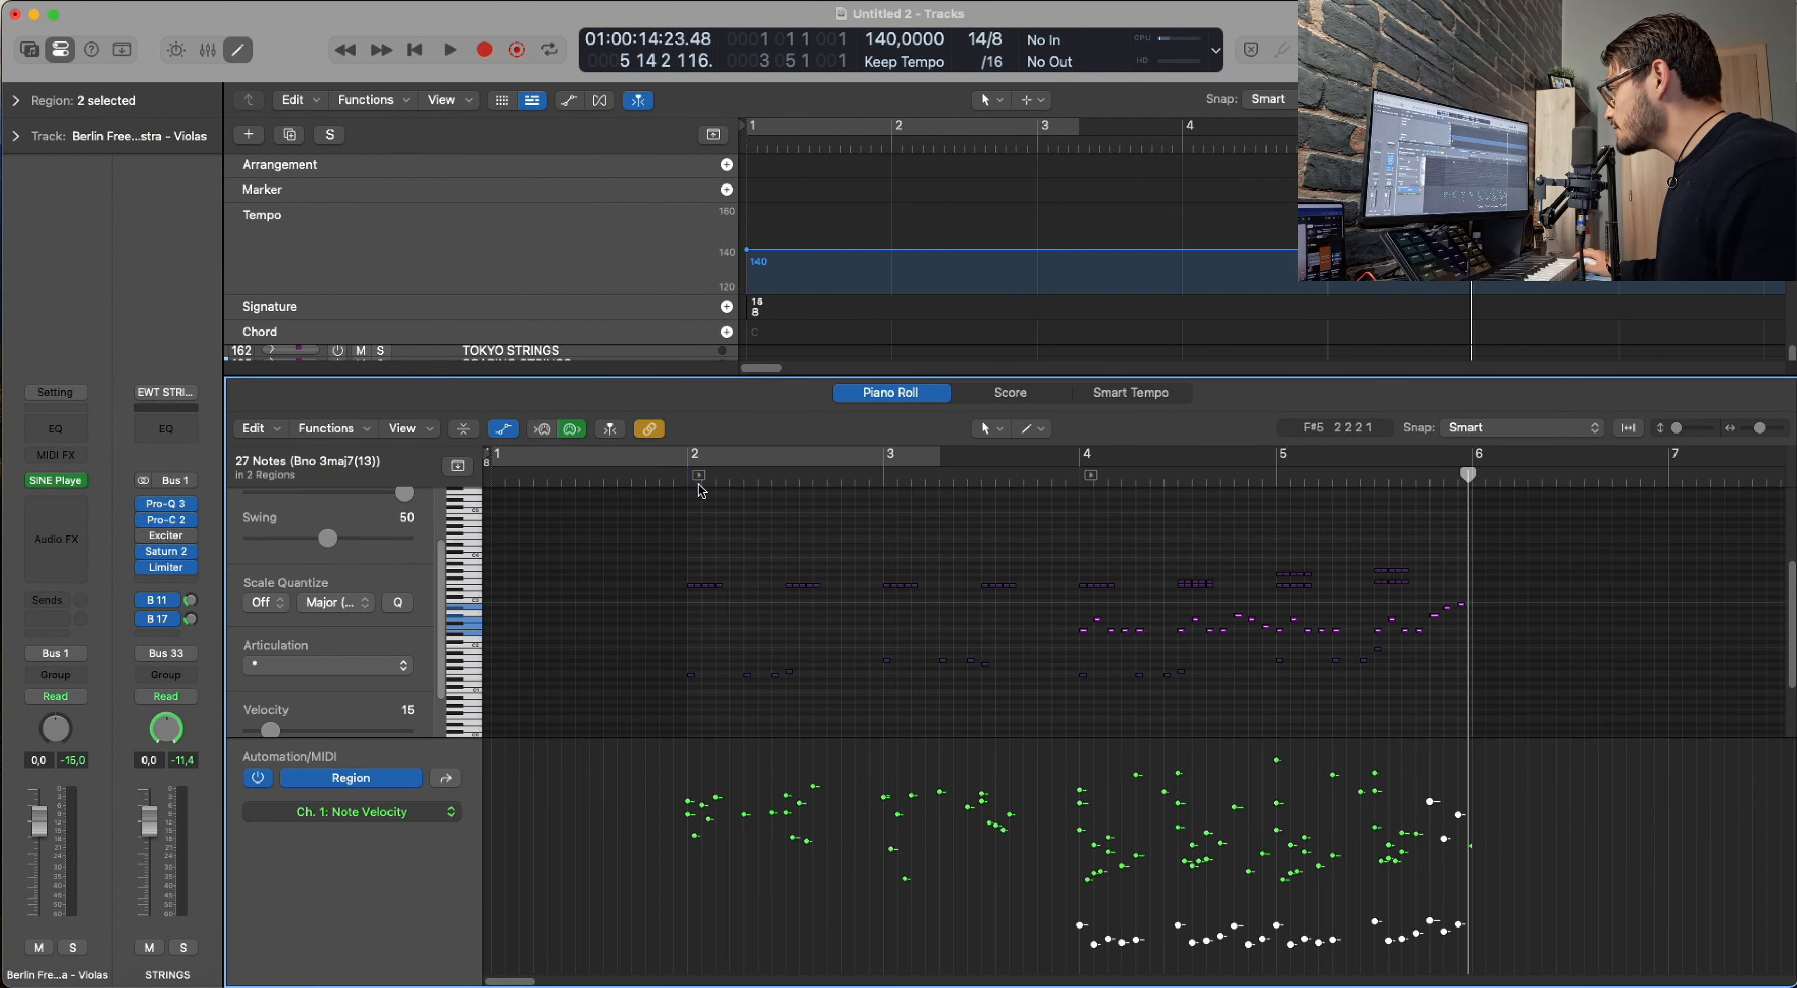
pyautogui.click(680, 481)
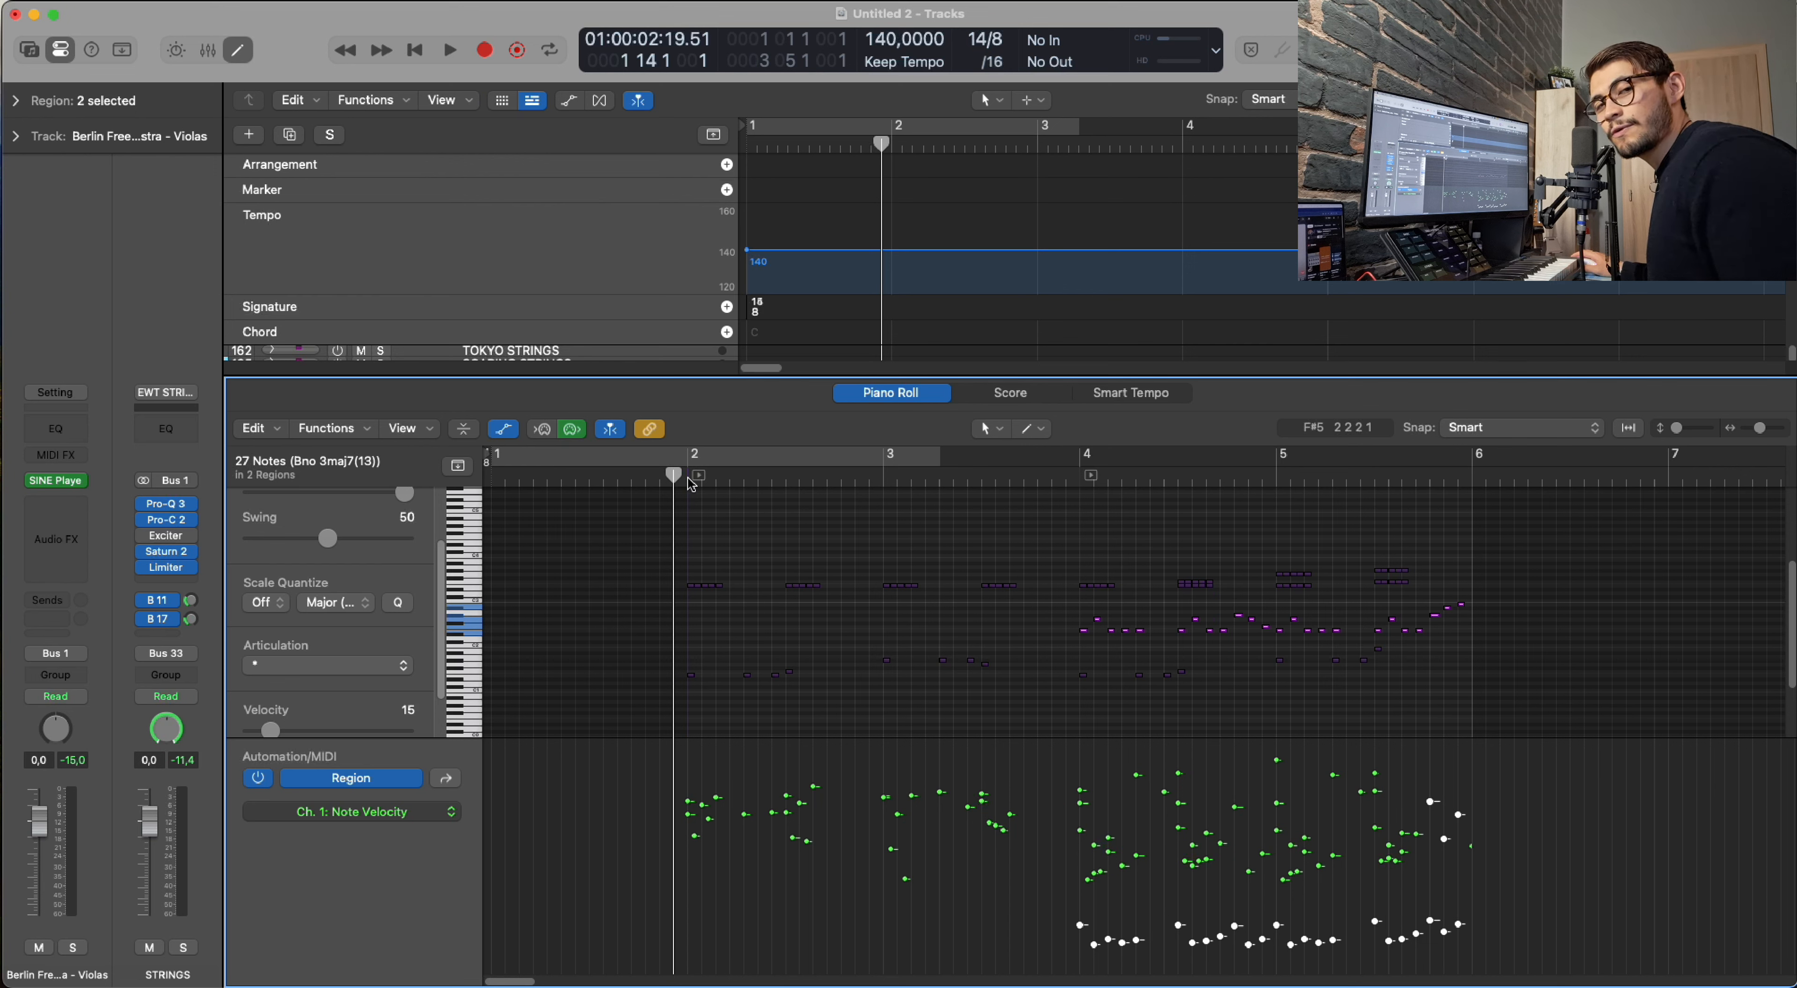
# Try different velocities on the String Ensemble's E3 note at the start of bar 3, from 122 down to 15.
pyautogui.click(889, 584)
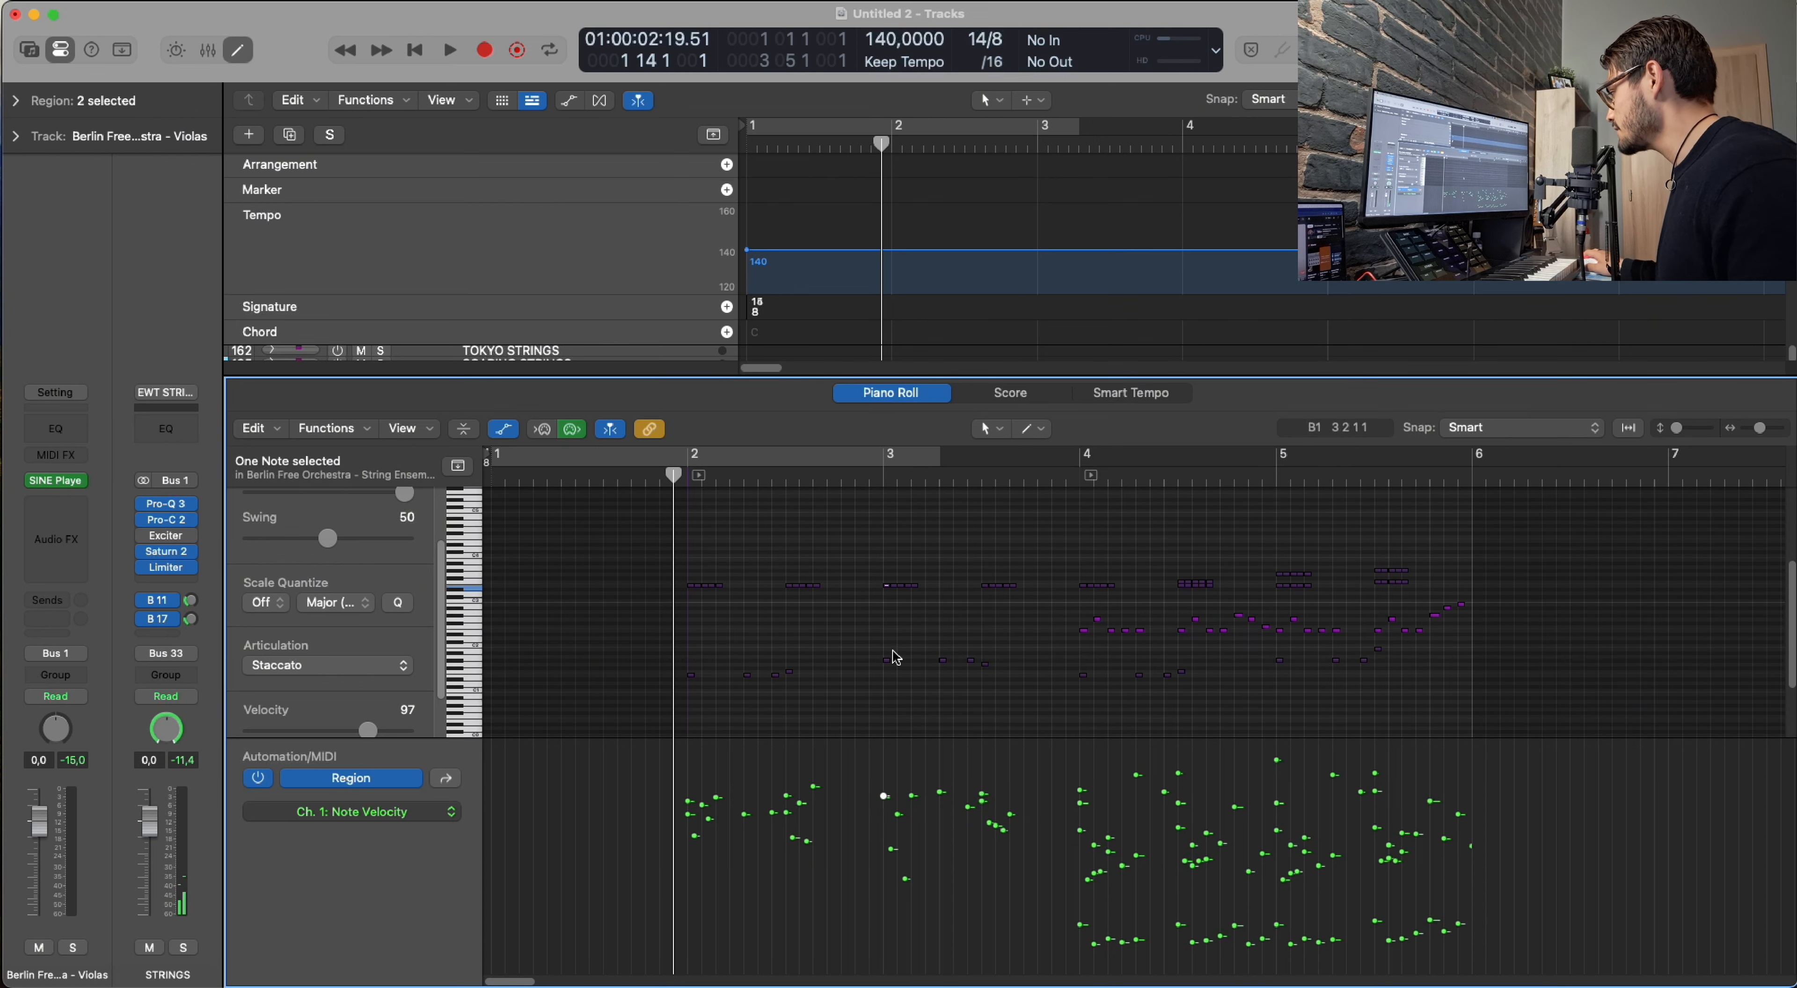
pyautogui.scroll(3, 896, 649)
pyautogui.scroll(2, 897, 649)
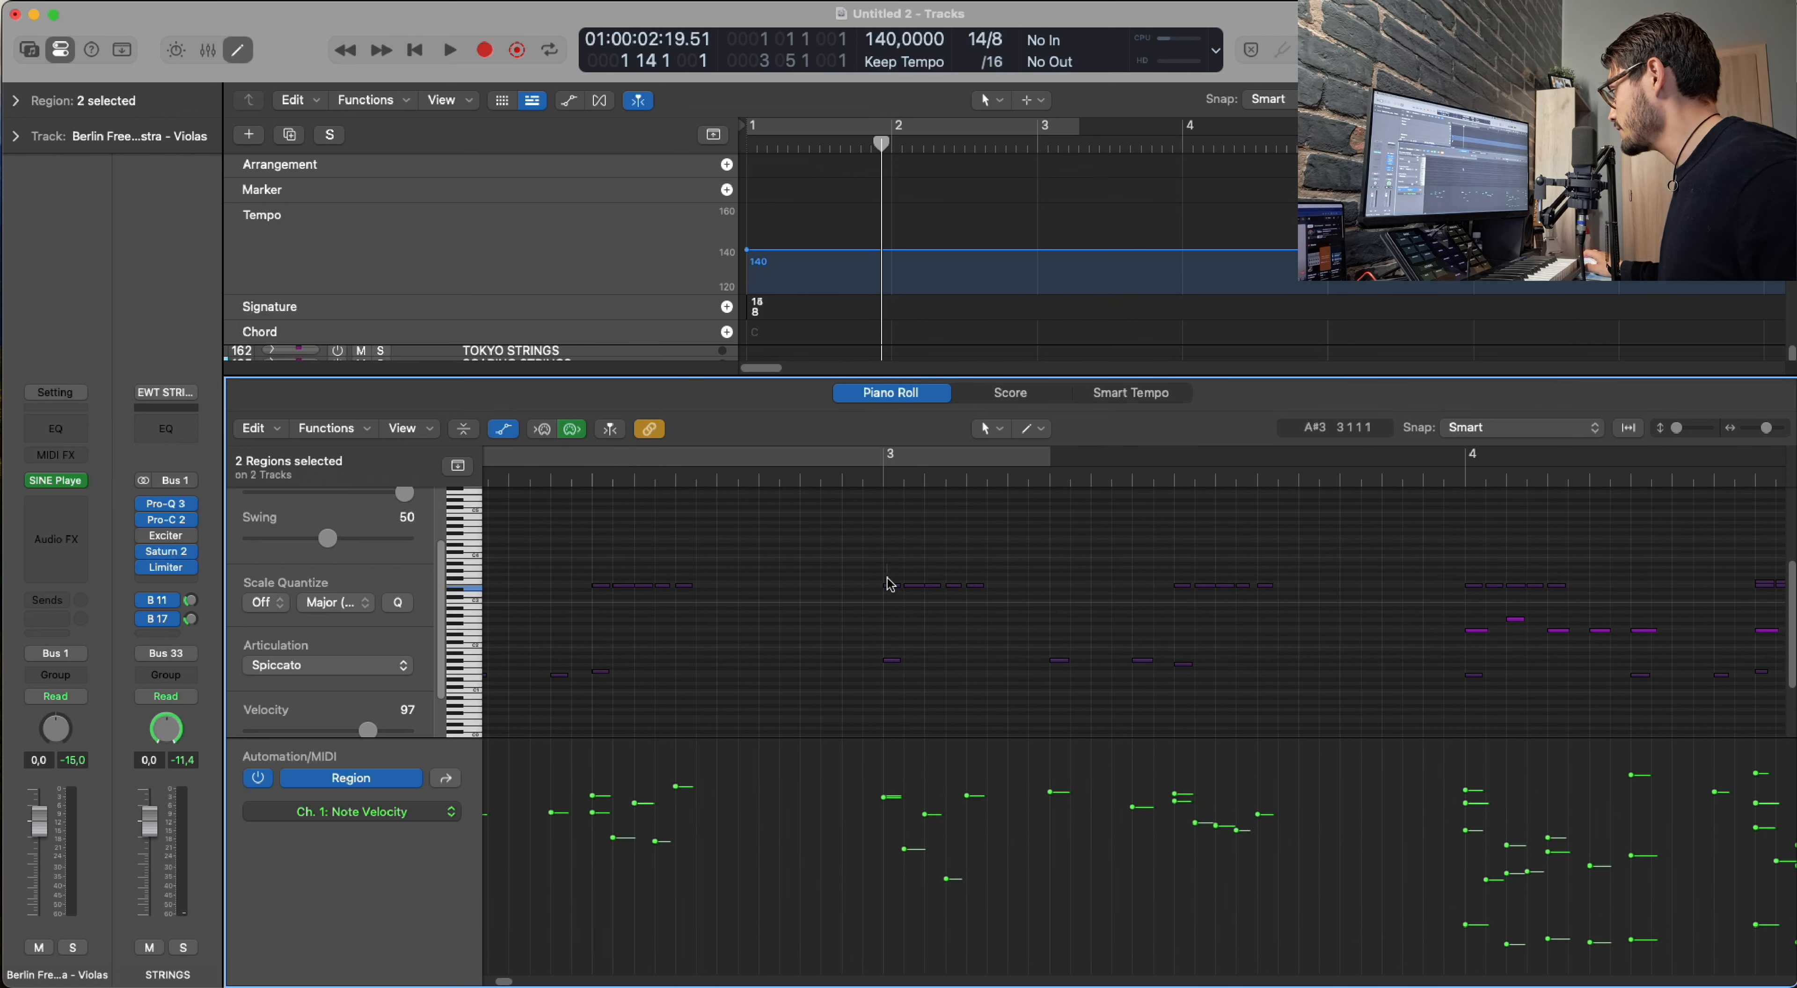
pyautogui.moveTo(886, 798); pyautogui.dragTo(883, 750)
pyautogui.click(882, 750)
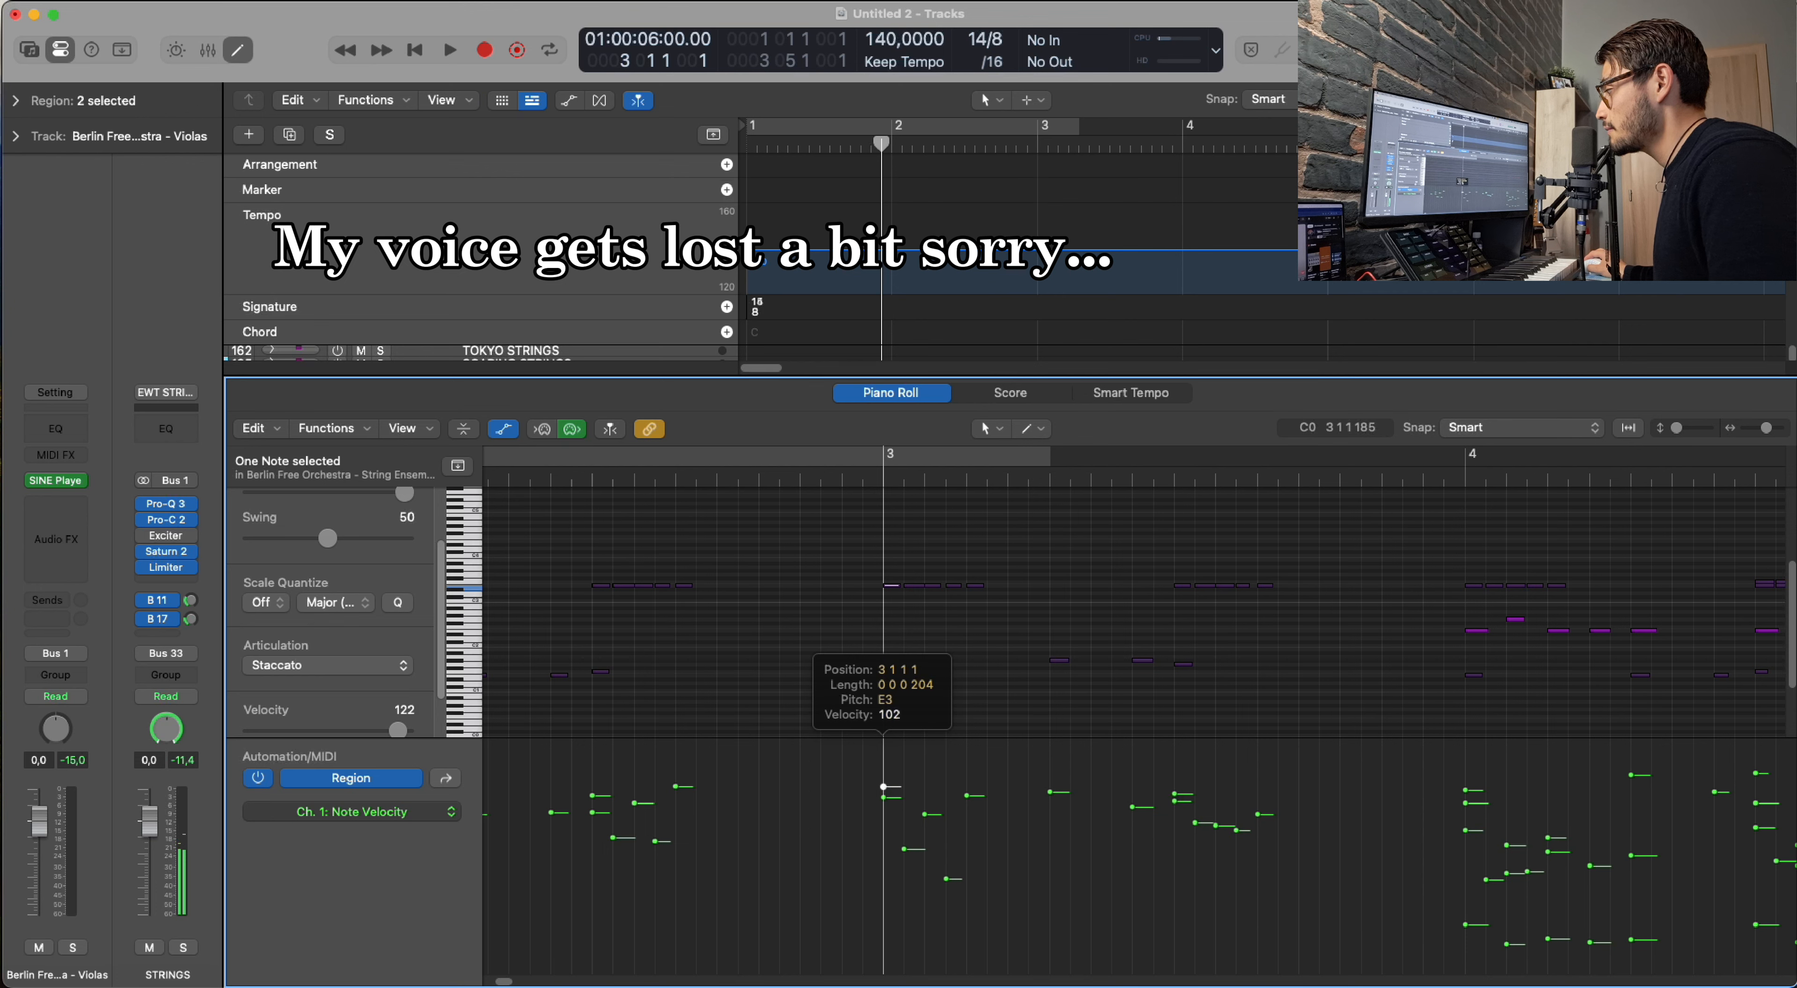
pyautogui.moveTo(883, 790); pyautogui.dragTo(883, 799)
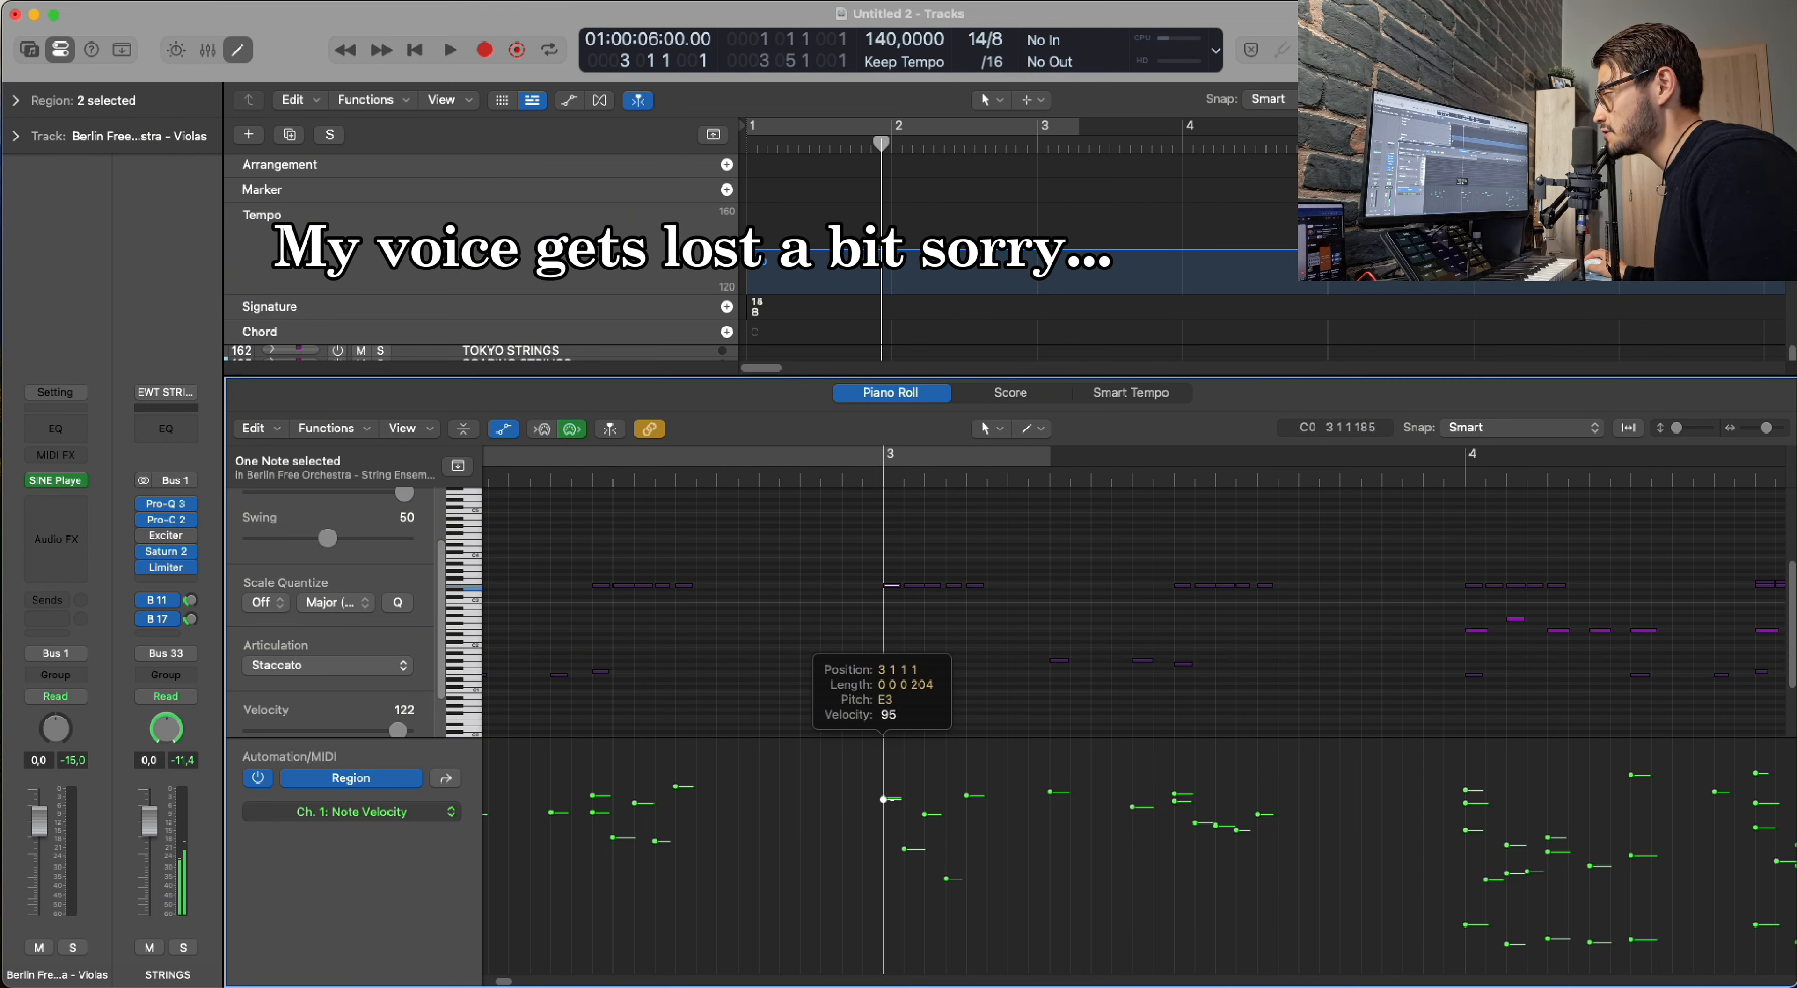
pyautogui.moveTo(883, 816); pyautogui.dragTo(883, 887)
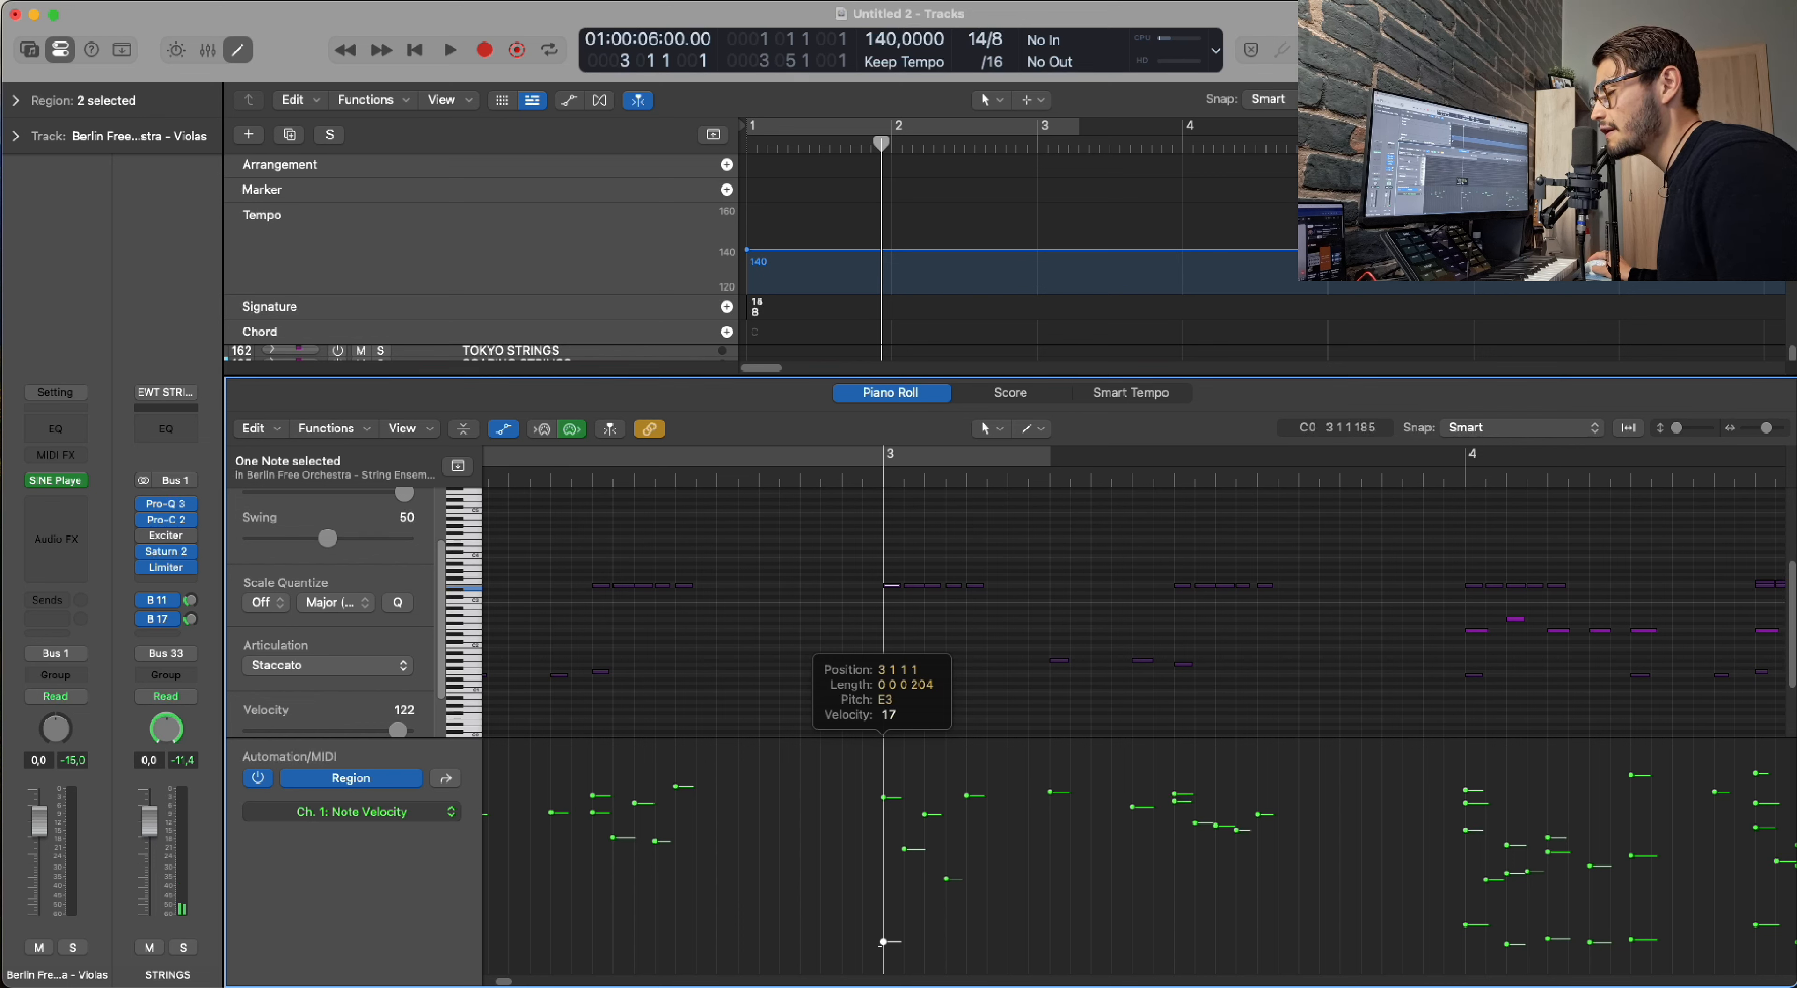
pyautogui.moveTo(883, 944); pyautogui.dragTo(883, 944)
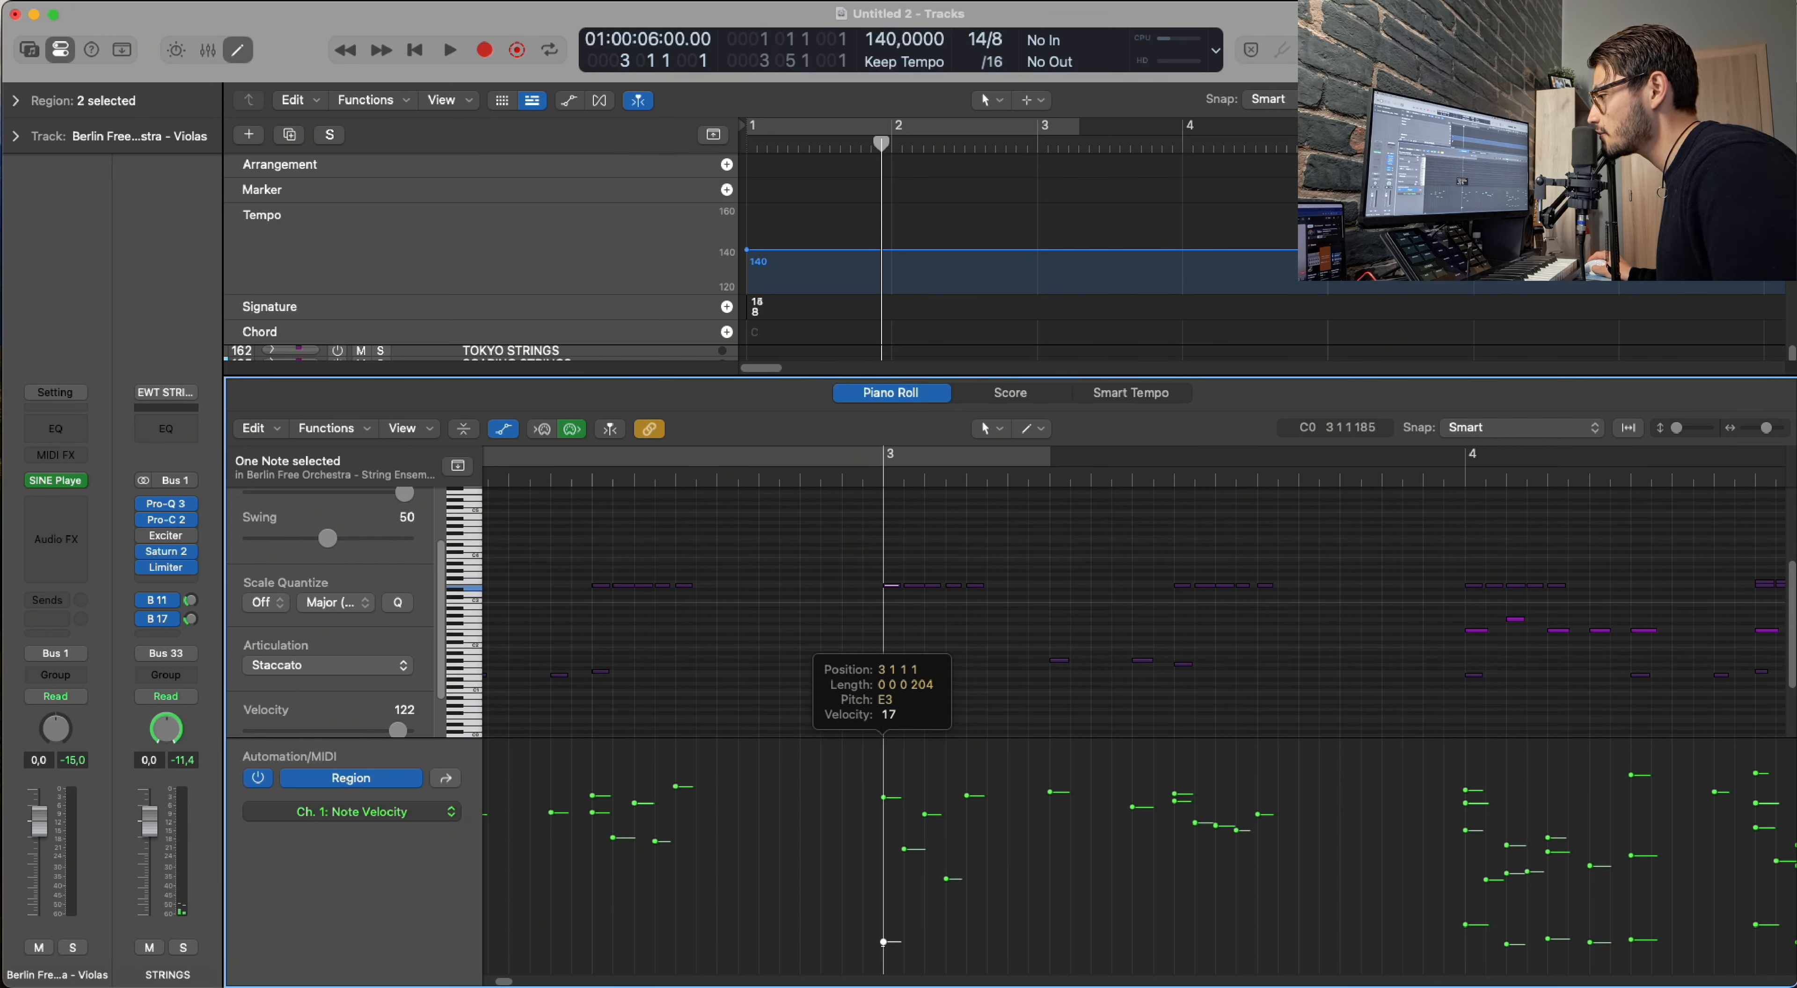
pyautogui.moveTo(883, 947); pyautogui.dragTo(883, 946)
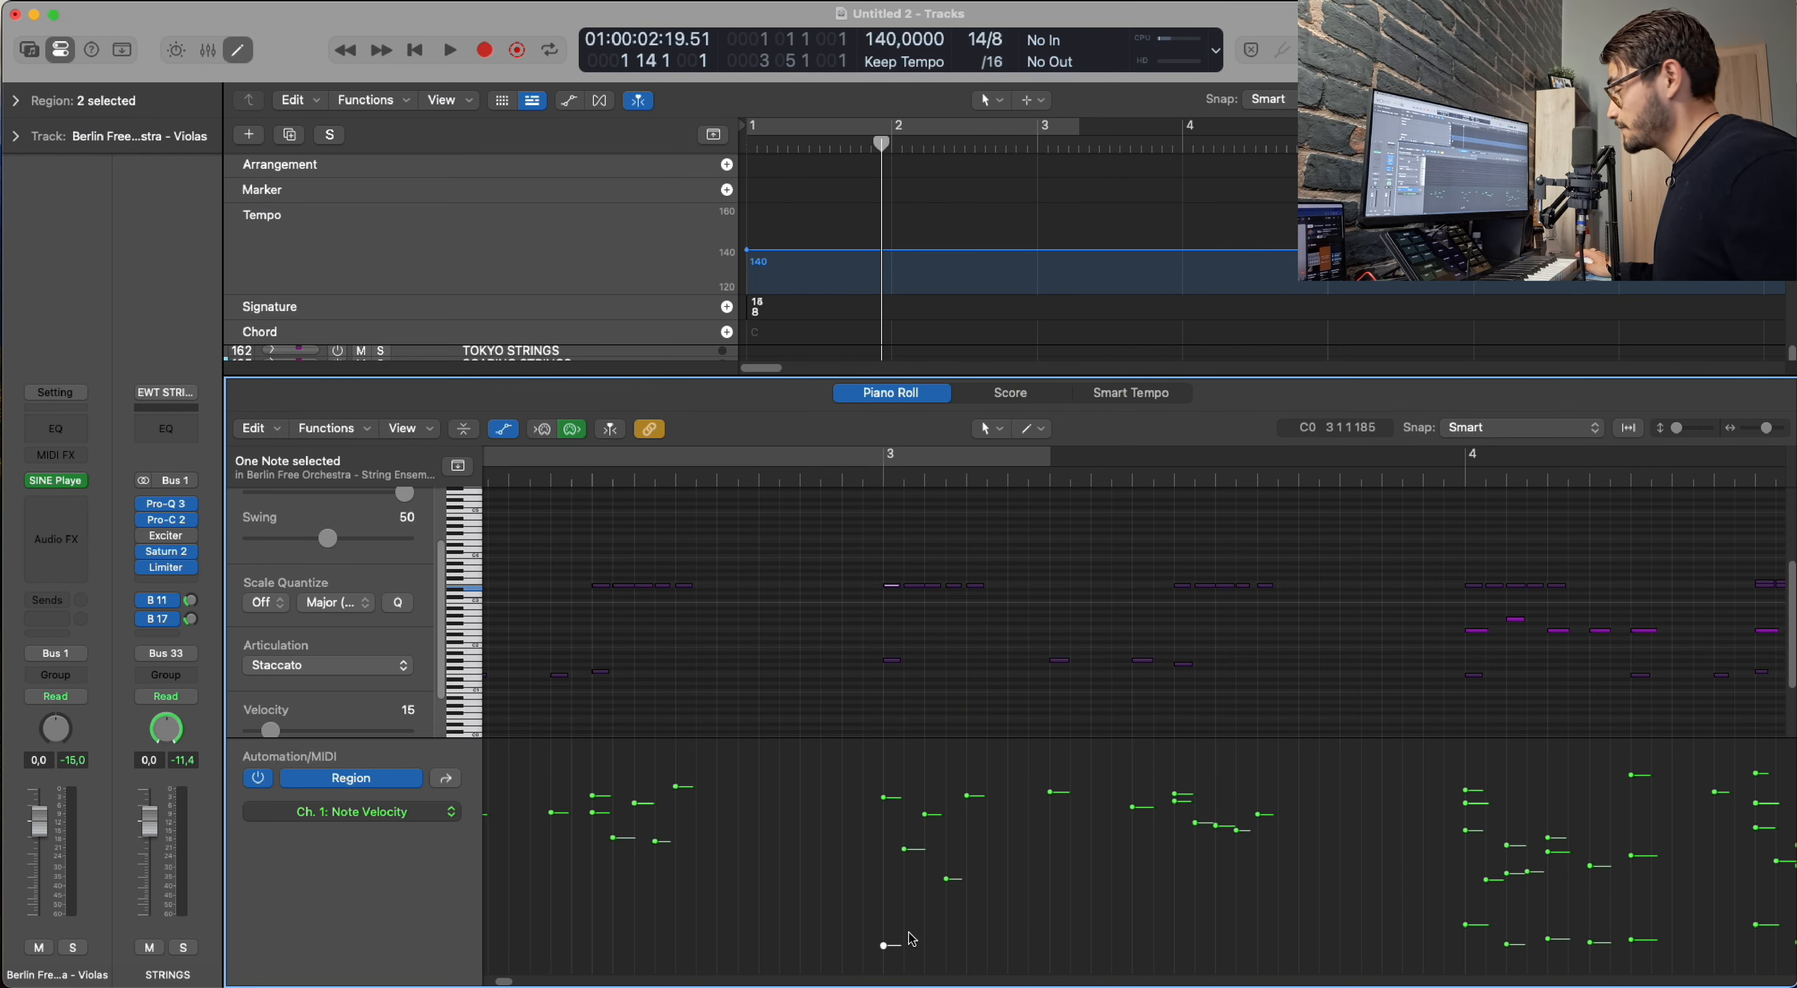
# Return to the arrangement and play back the String Ensemble and Violas regions together.
pyautogui.press('e')
pyautogui.press('space')
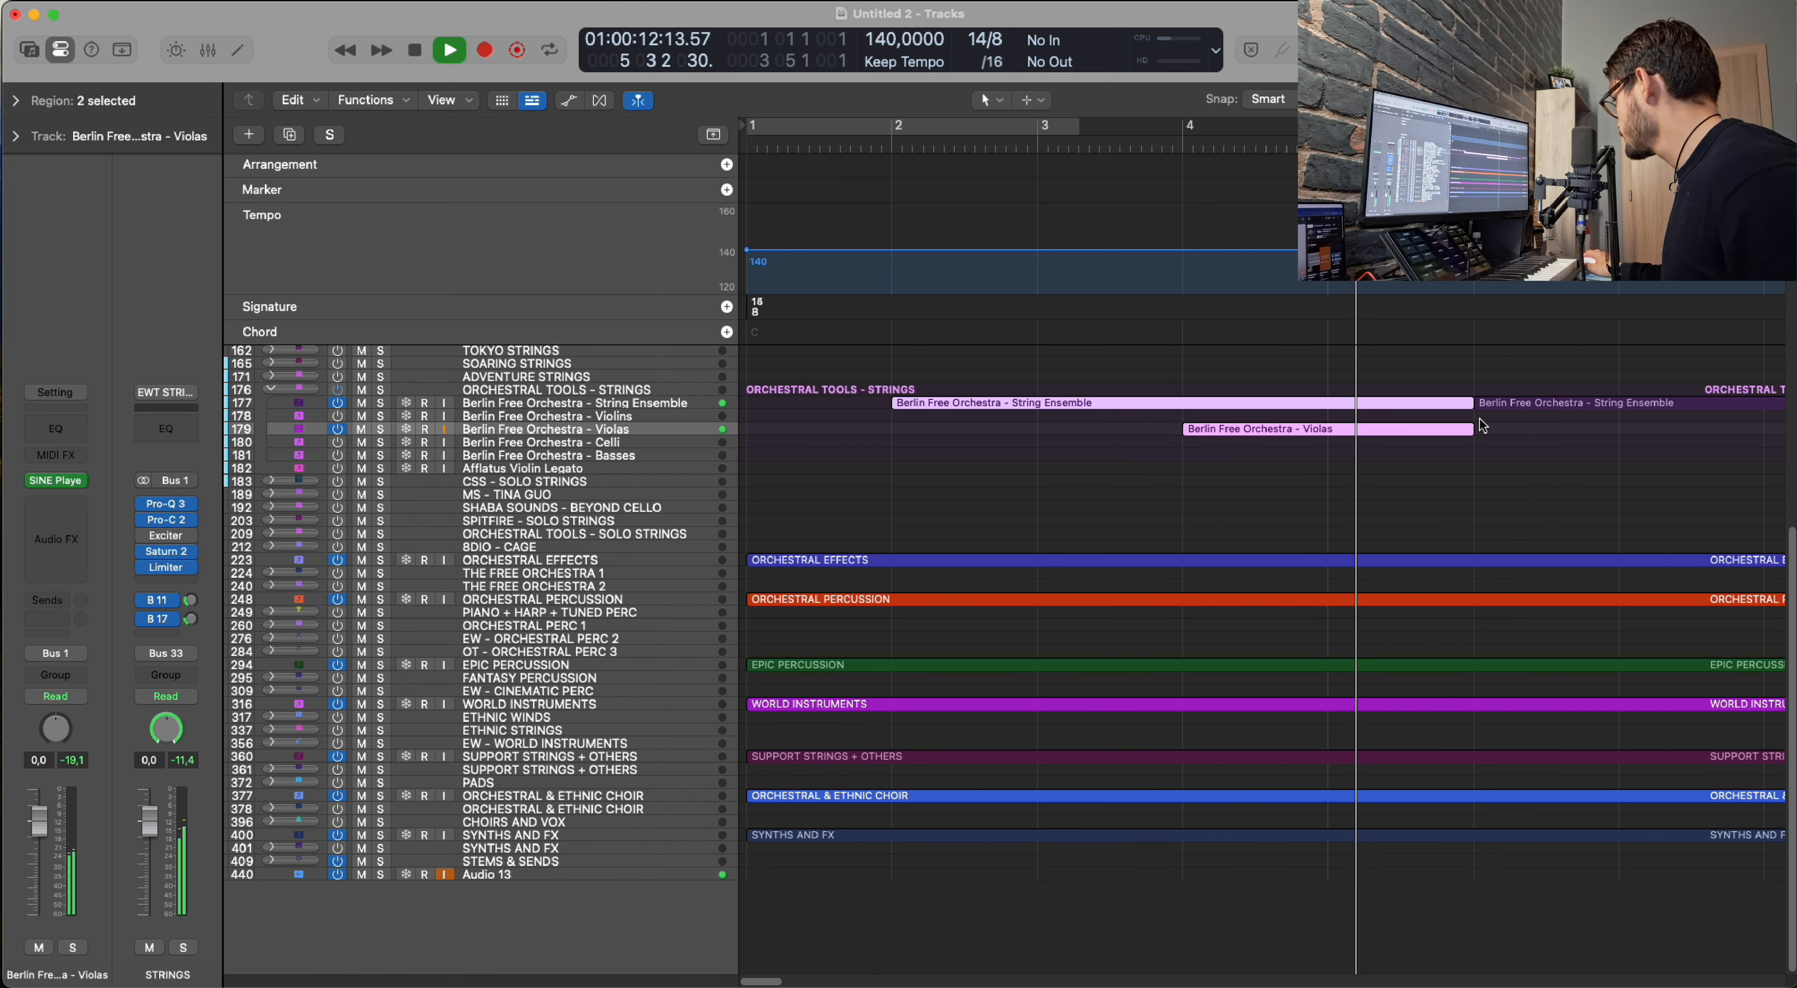
pyautogui.press('space')
# Copy the middle-register running notes of bars 6 to 9 from the second String Ensemble region to Violas as low-velocity Spiccato notes, and play back.
pyautogui.doubleClick(1499, 403)
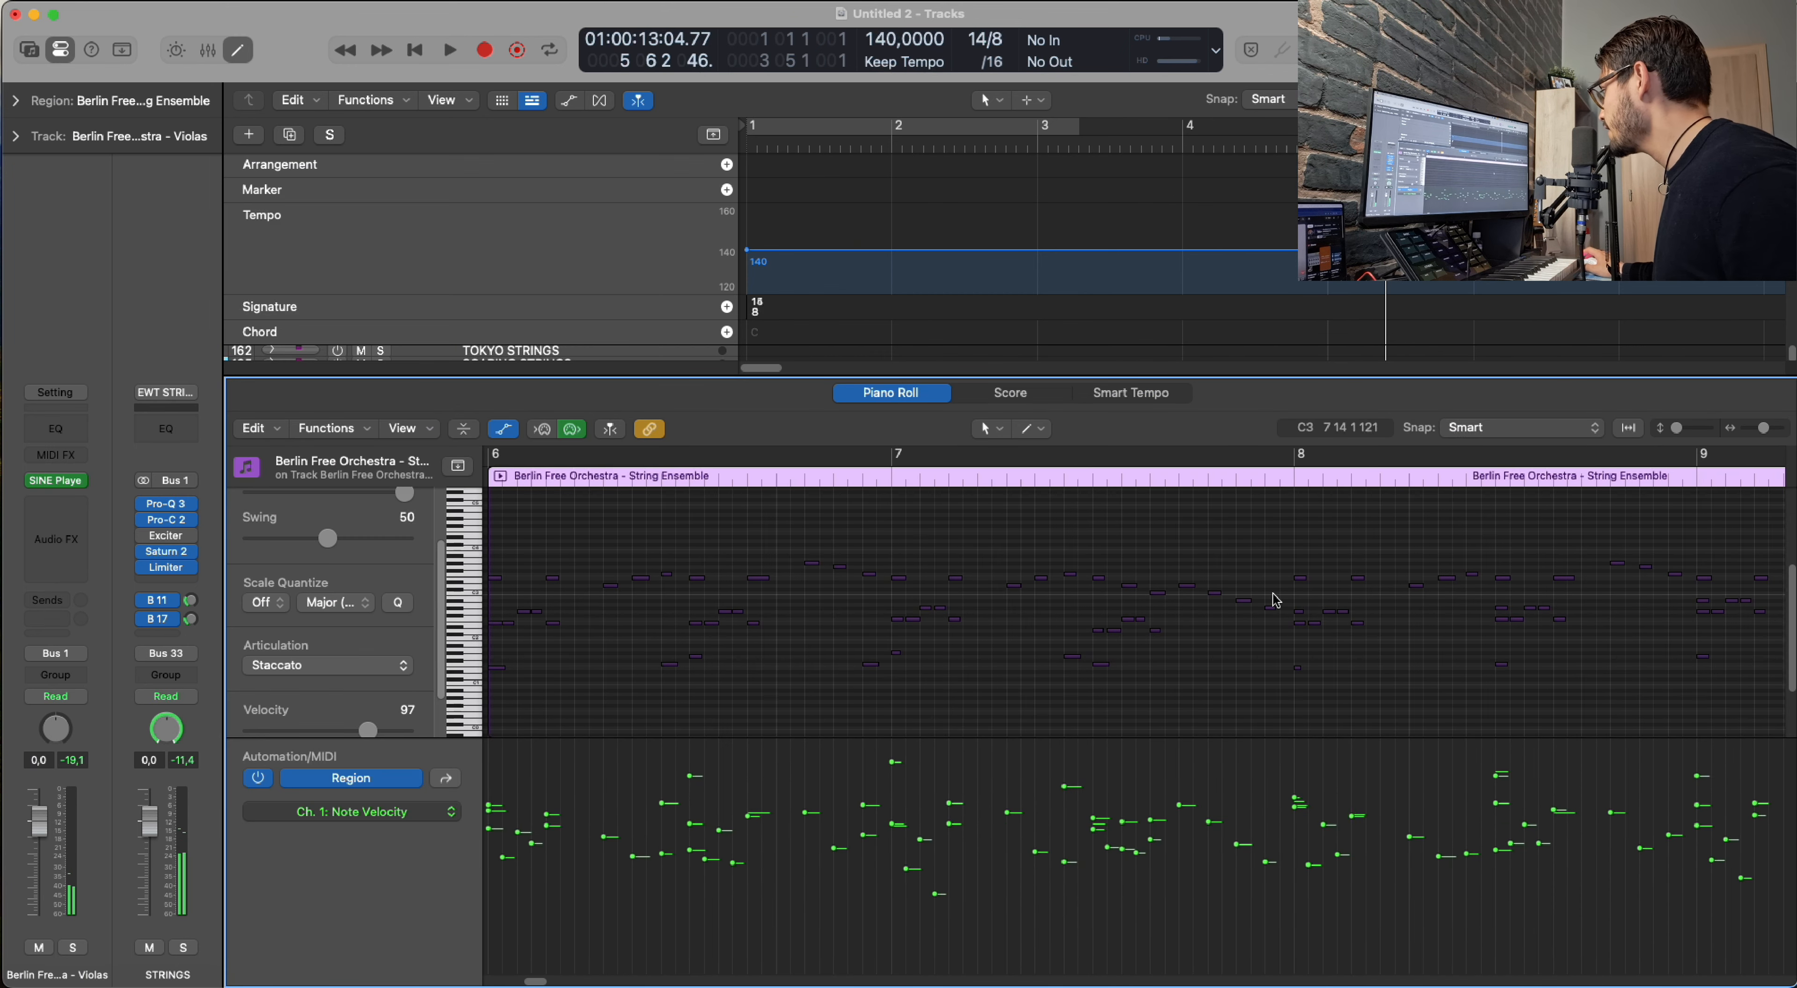
pyautogui.press('super+Left')
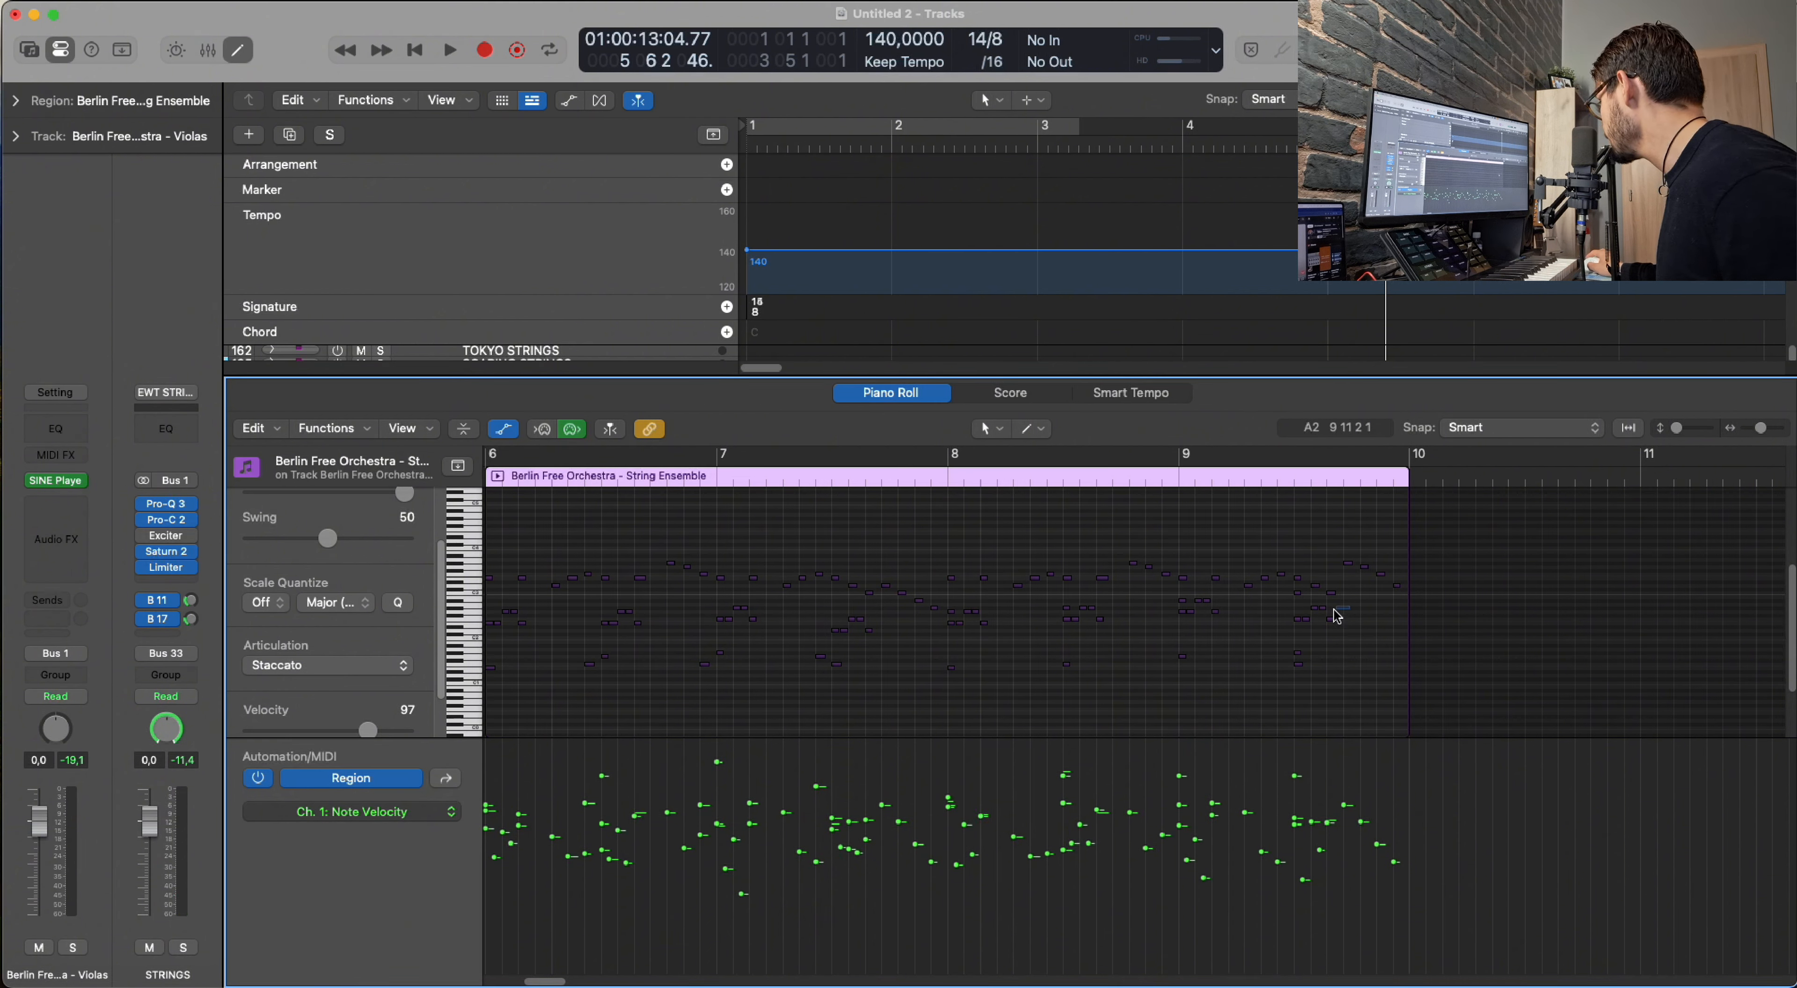
pyautogui.moveTo(1334, 611)
pyautogui.mouseDown()
pyautogui.moveTo(1264, 640)
pyautogui.moveTo(1187, 621)
pyautogui.moveTo(1064, 646)
pyautogui.moveTo(1063, 613)
pyautogui.moveTo(949, 649)
pyautogui.moveTo(493, 640)
pyautogui.mouseUp()
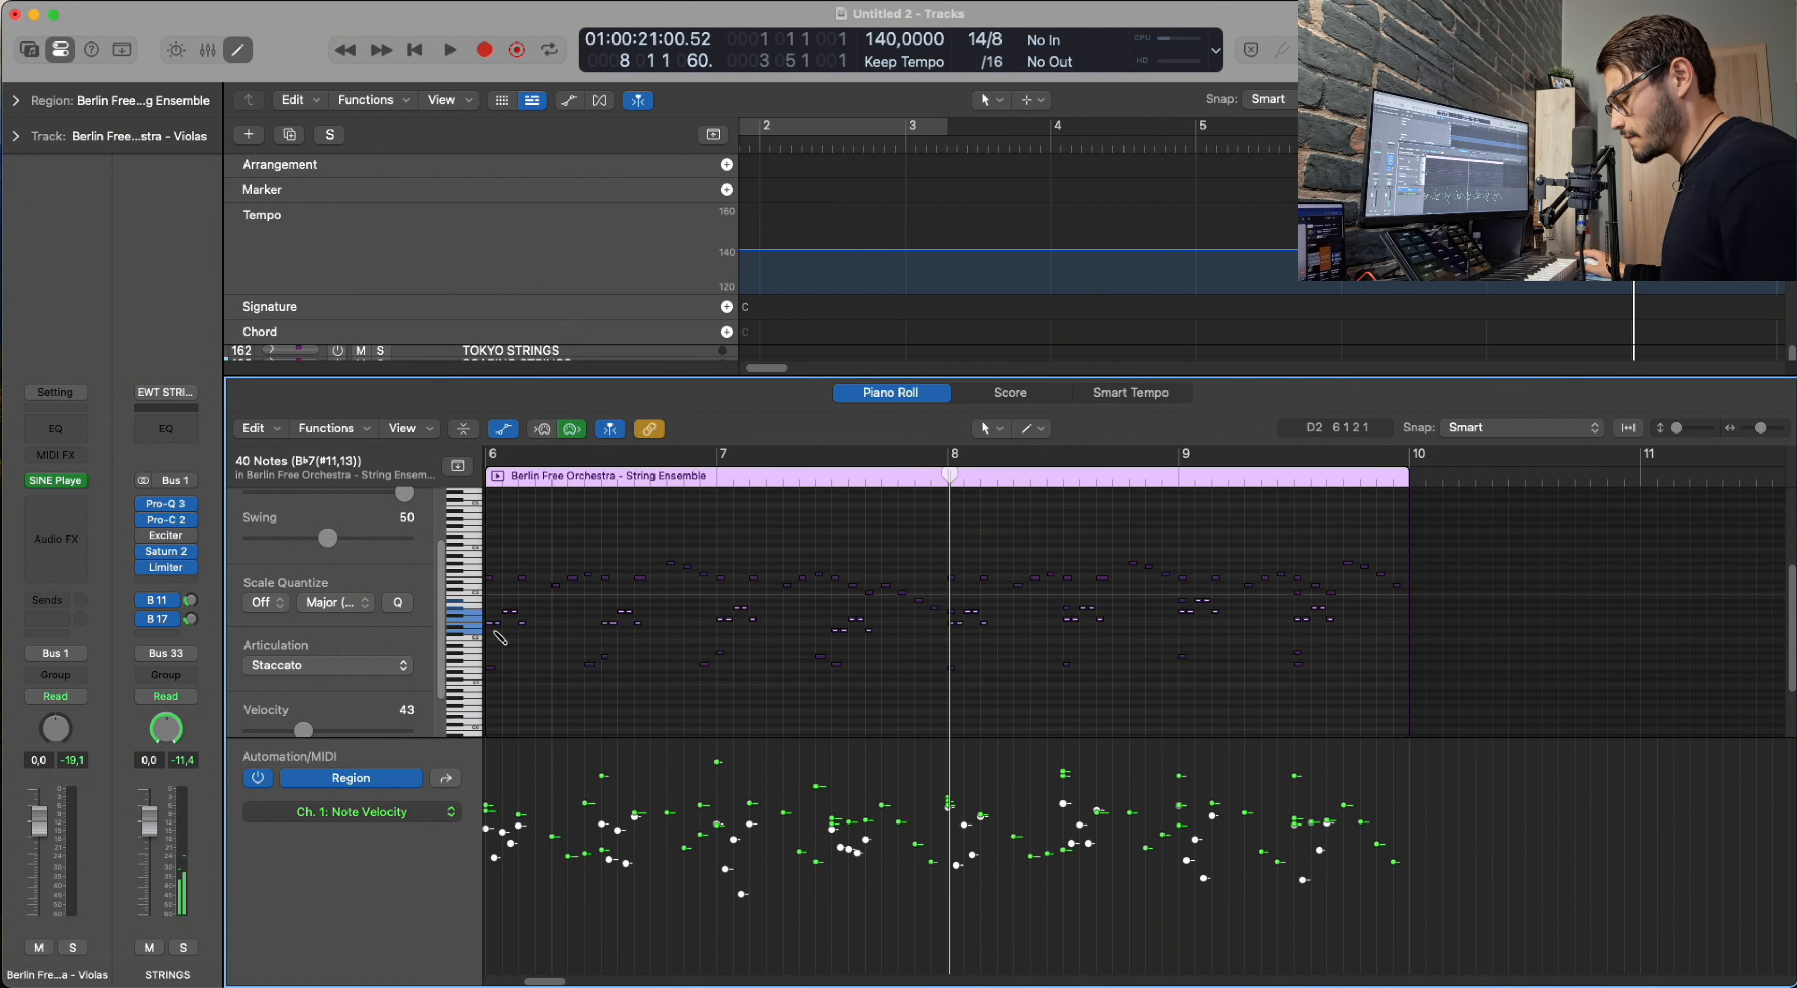
pyautogui.press('space')
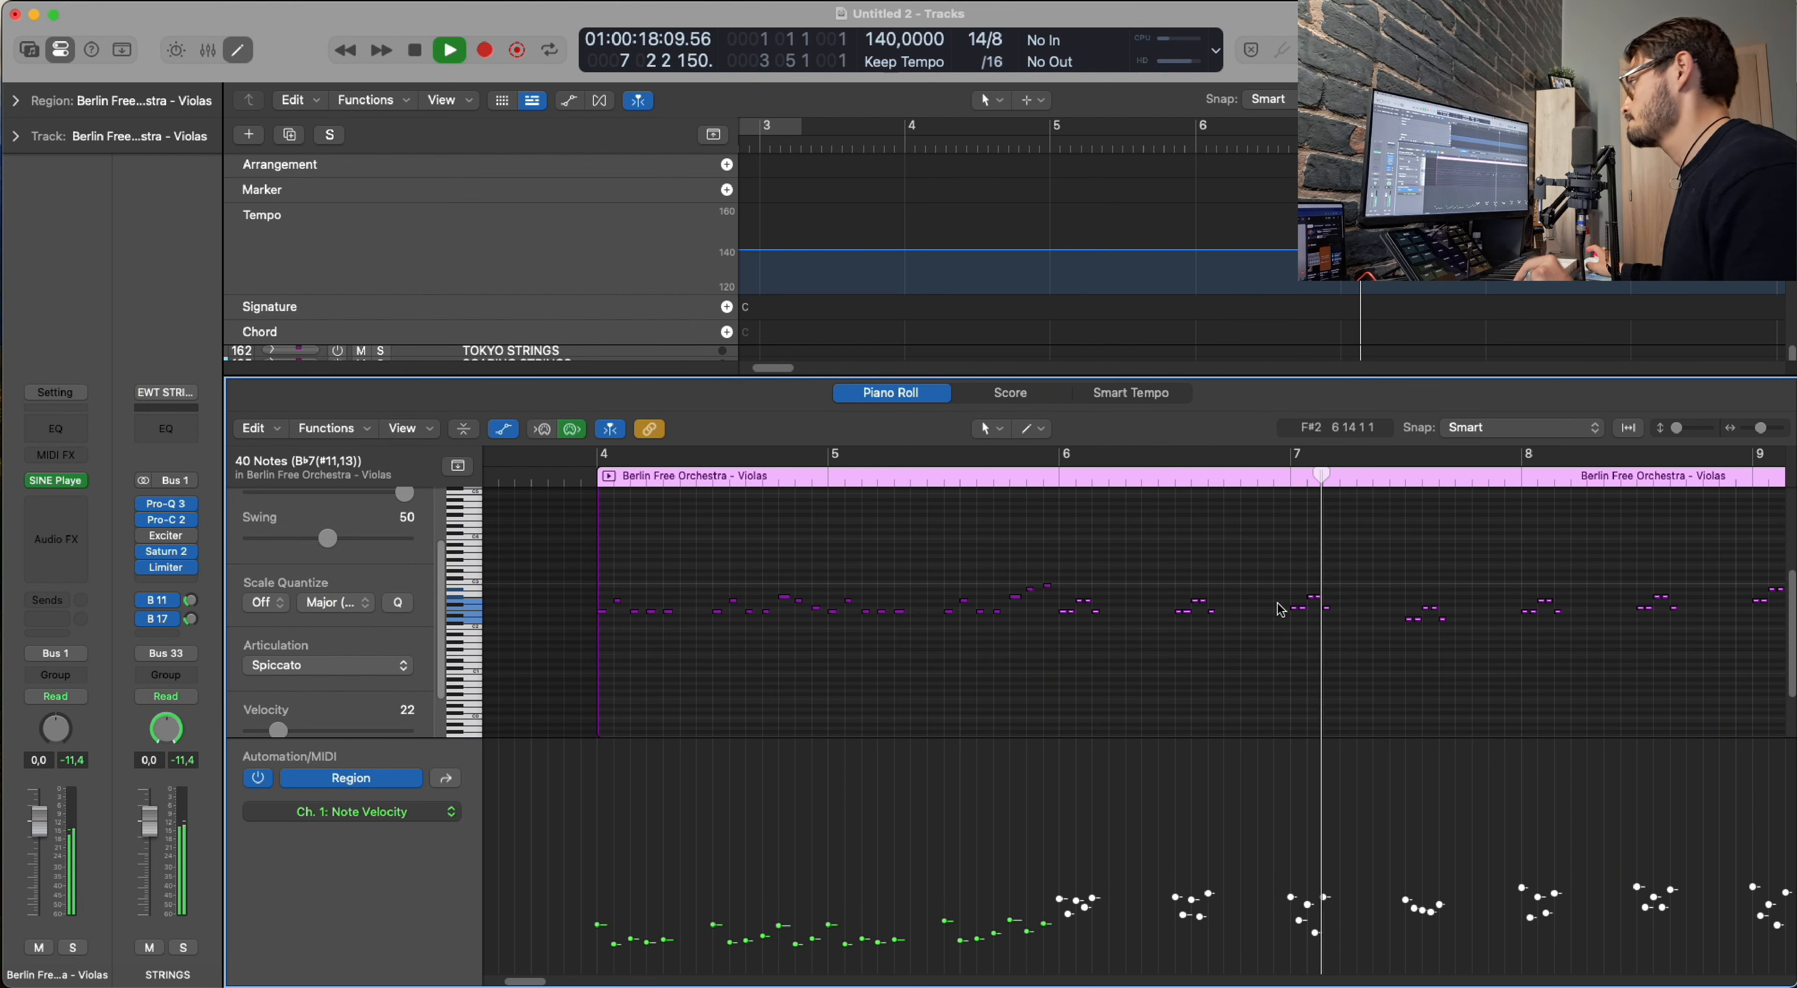
pyautogui.press('p')
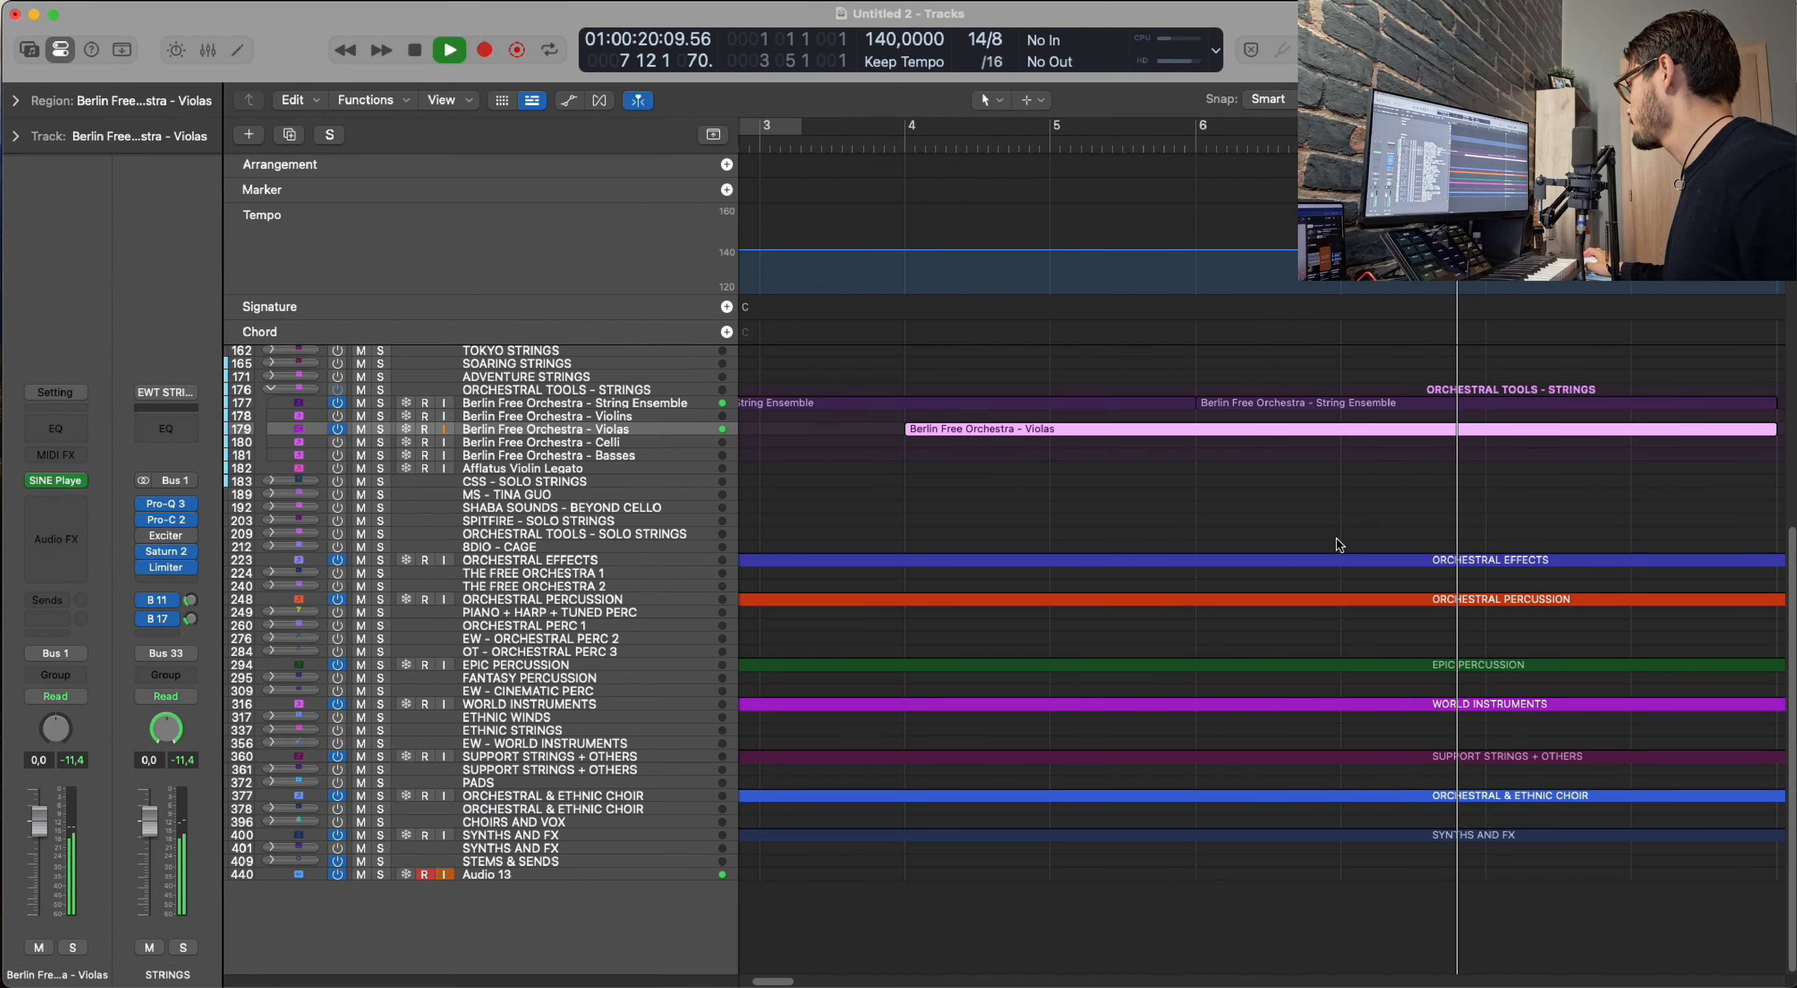
# Review the notes of all regions together in the piano roll during playback, stop, and return to the arrangement.
pyautogui.press('super+a')
pyautogui.press('p')
pyautogui.click(1289, 557)
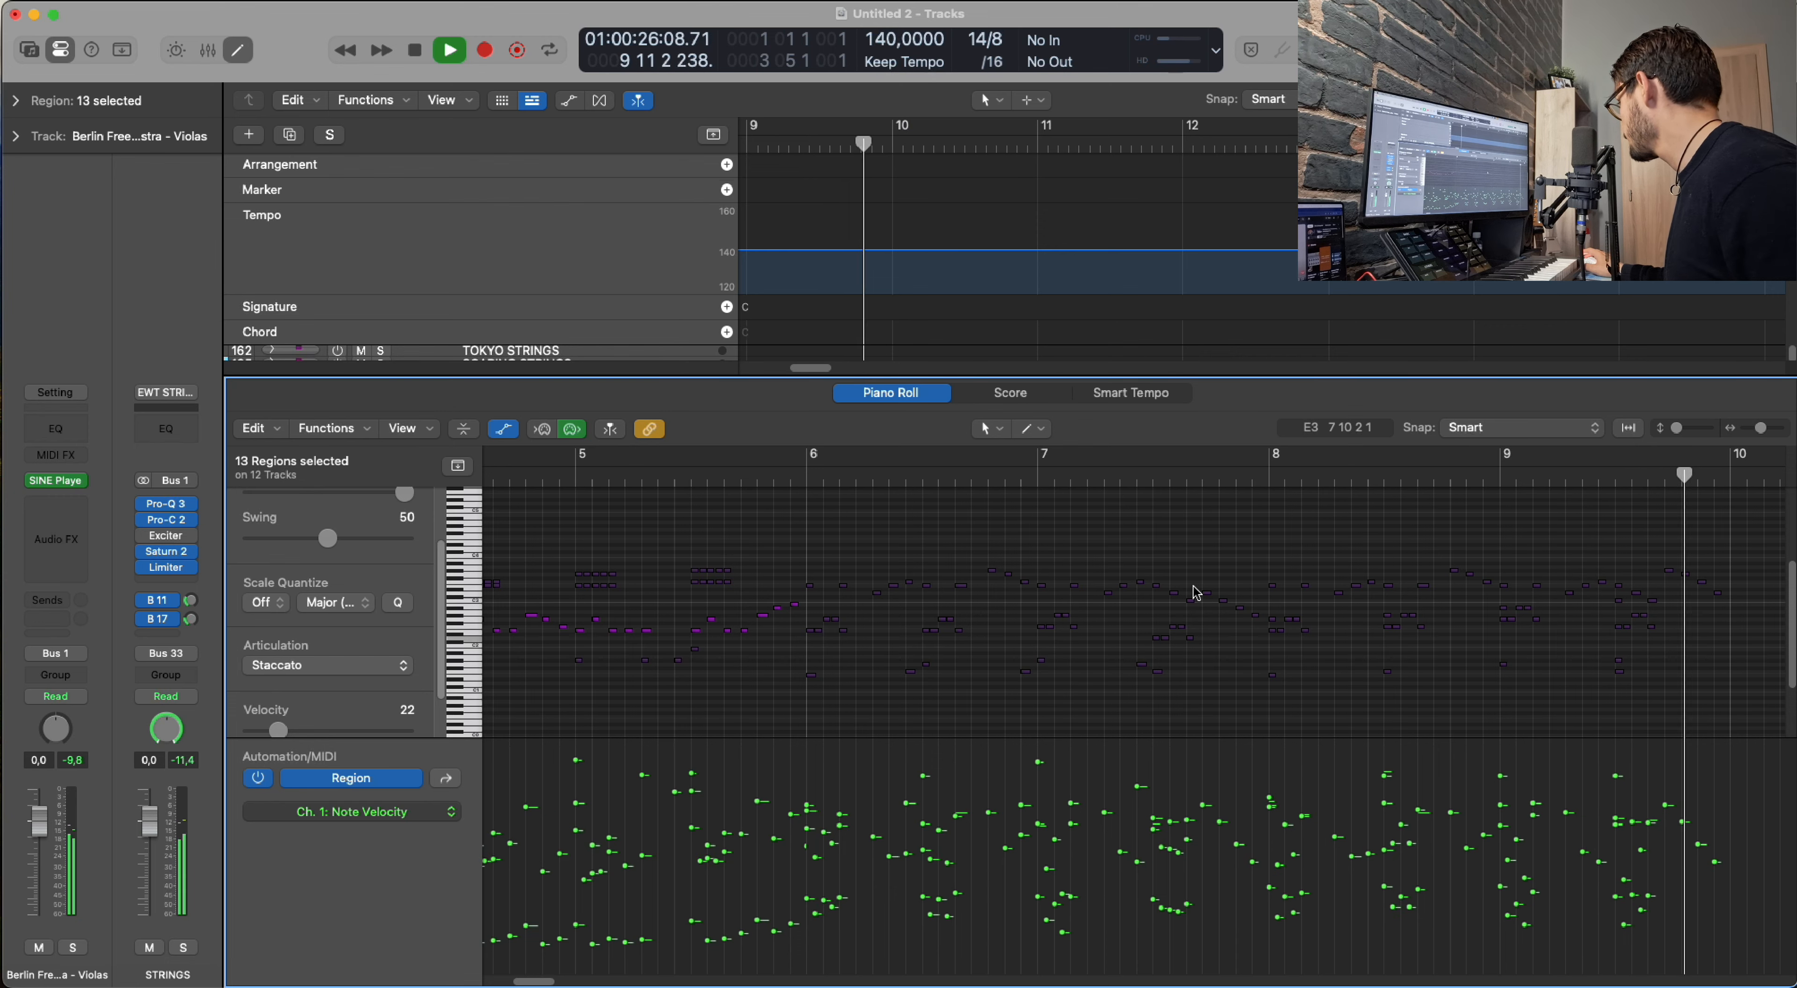
pyautogui.press('space')
pyautogui.press('p')
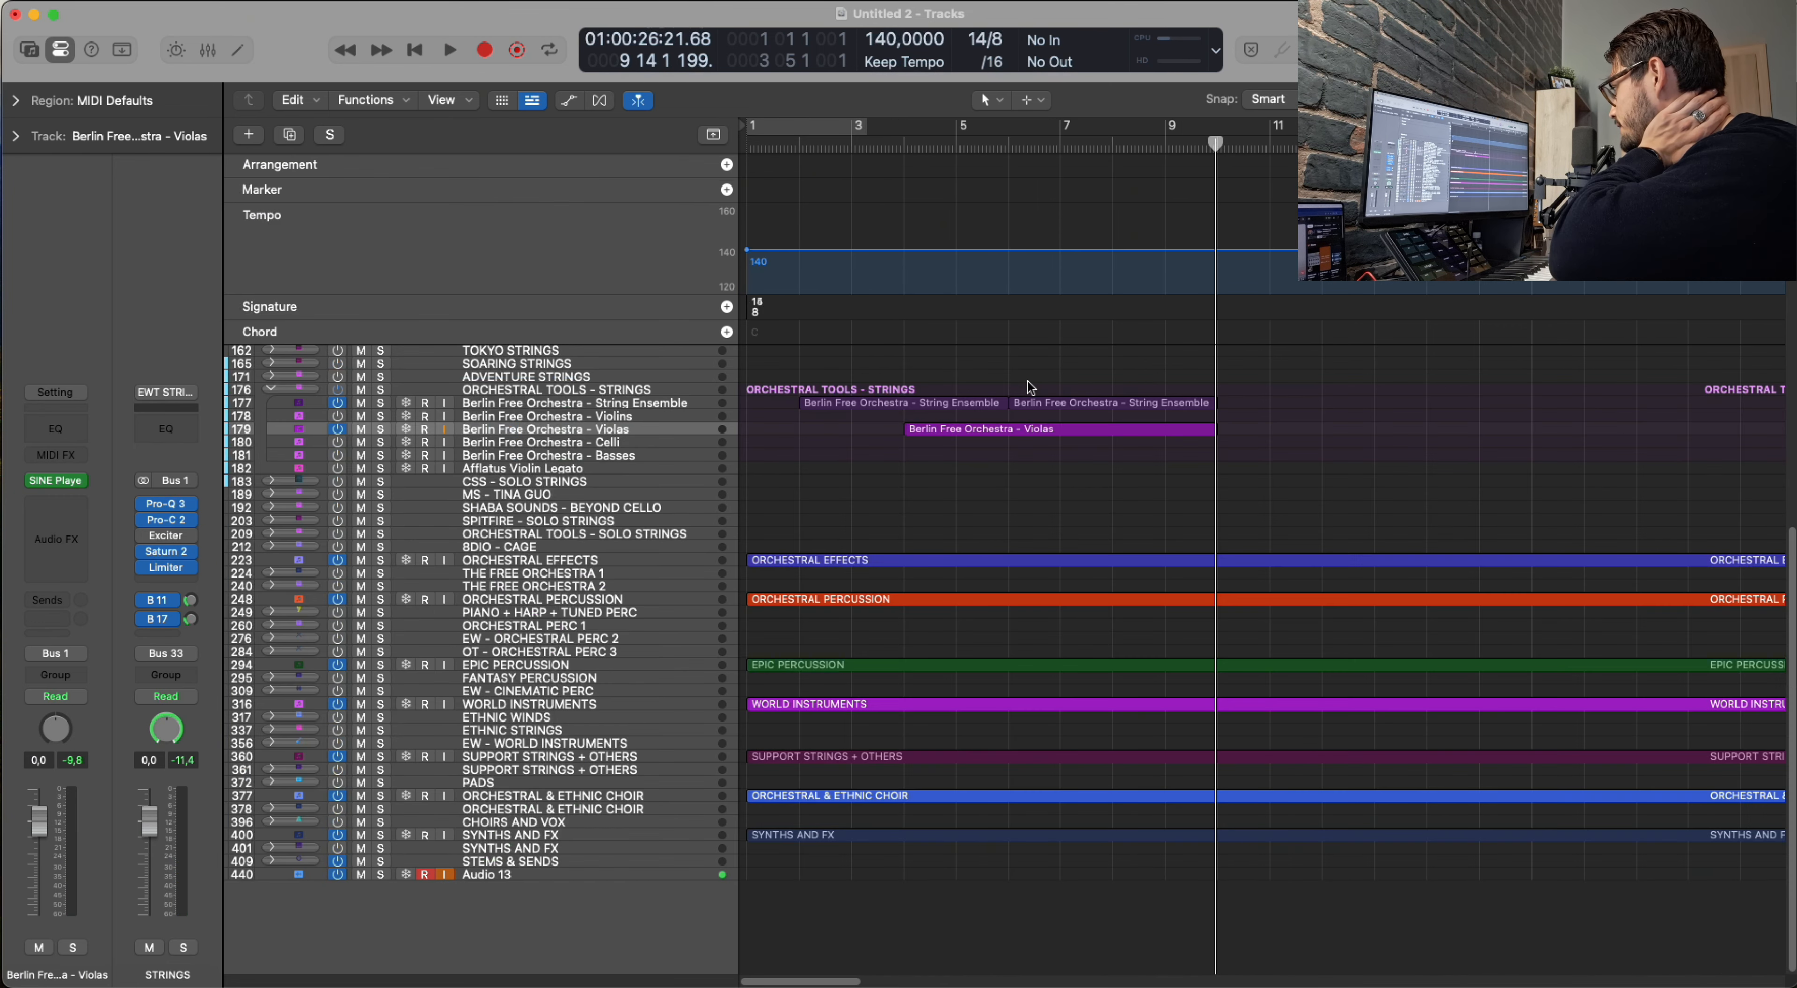
# Copy the upper running notes of bars 6 to 9 from the second String Ensemble region into a new Violins region at bar 6.
pyautogui.moveTo(1026, 403); pyautogui.dragTo(1026, 404)
pyautogui.press('p')
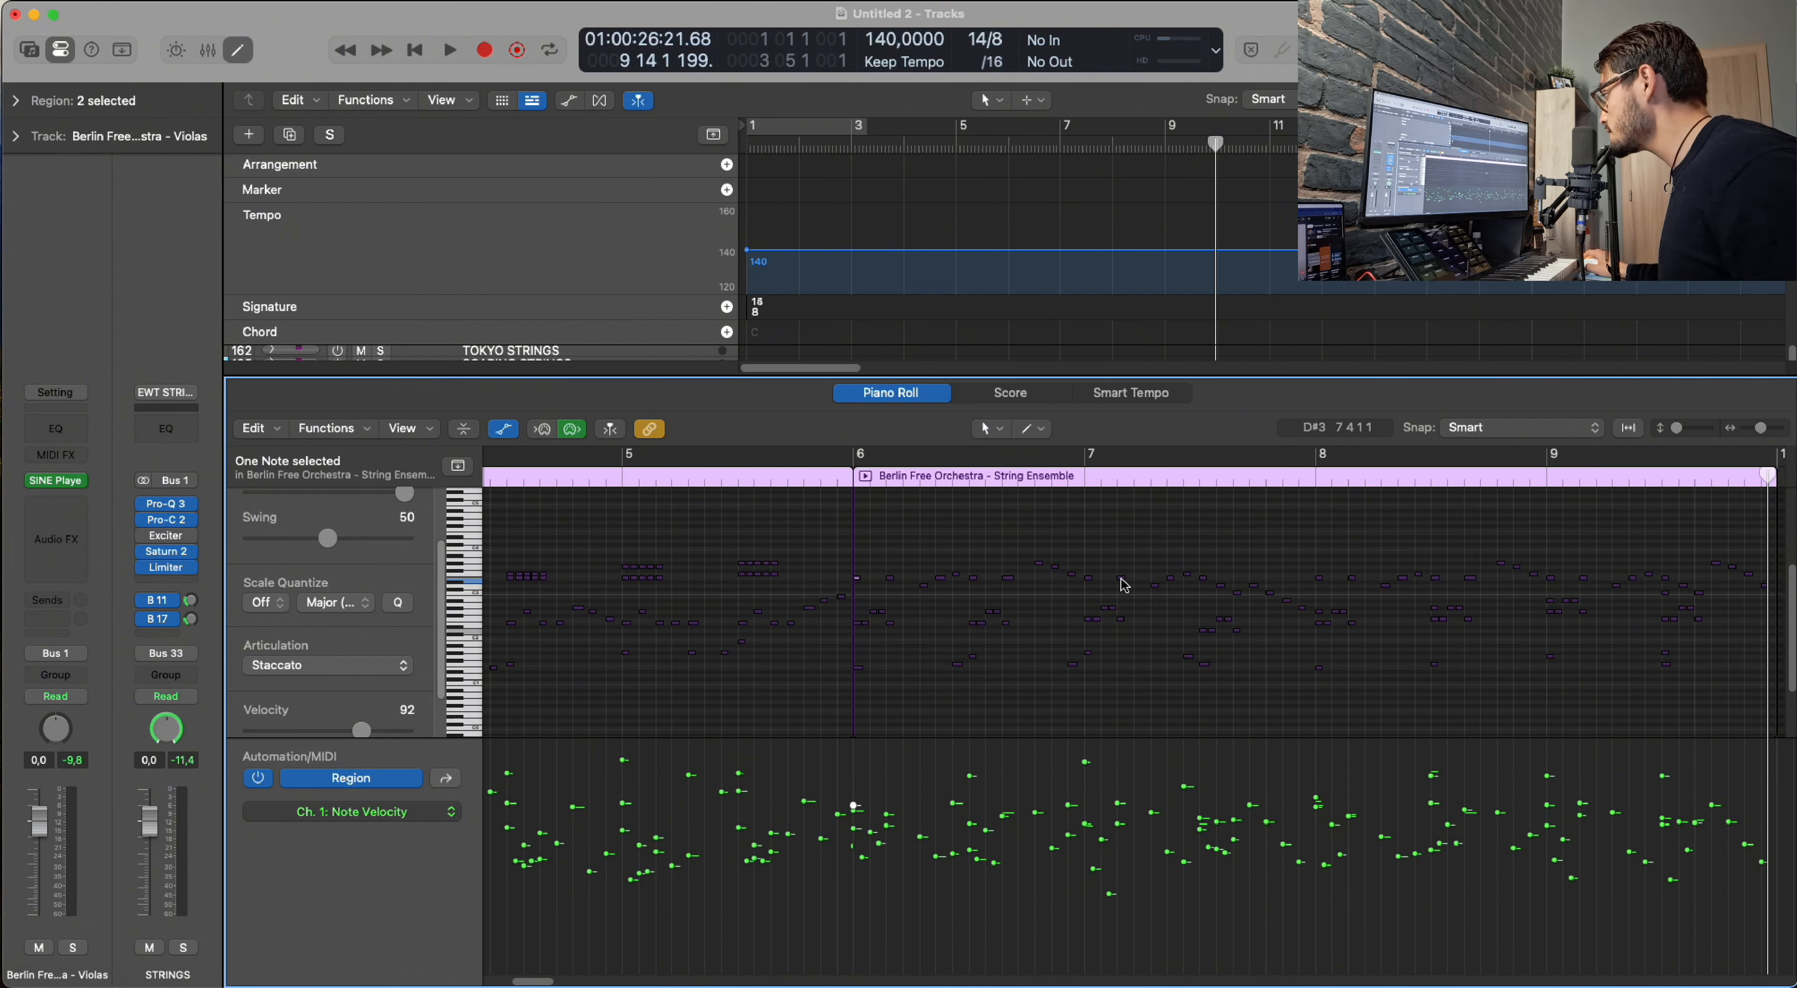
pyautogui.moveTo(882, 558); pyautogui.dragTo(1306, 614)
pyautogui.press('p')
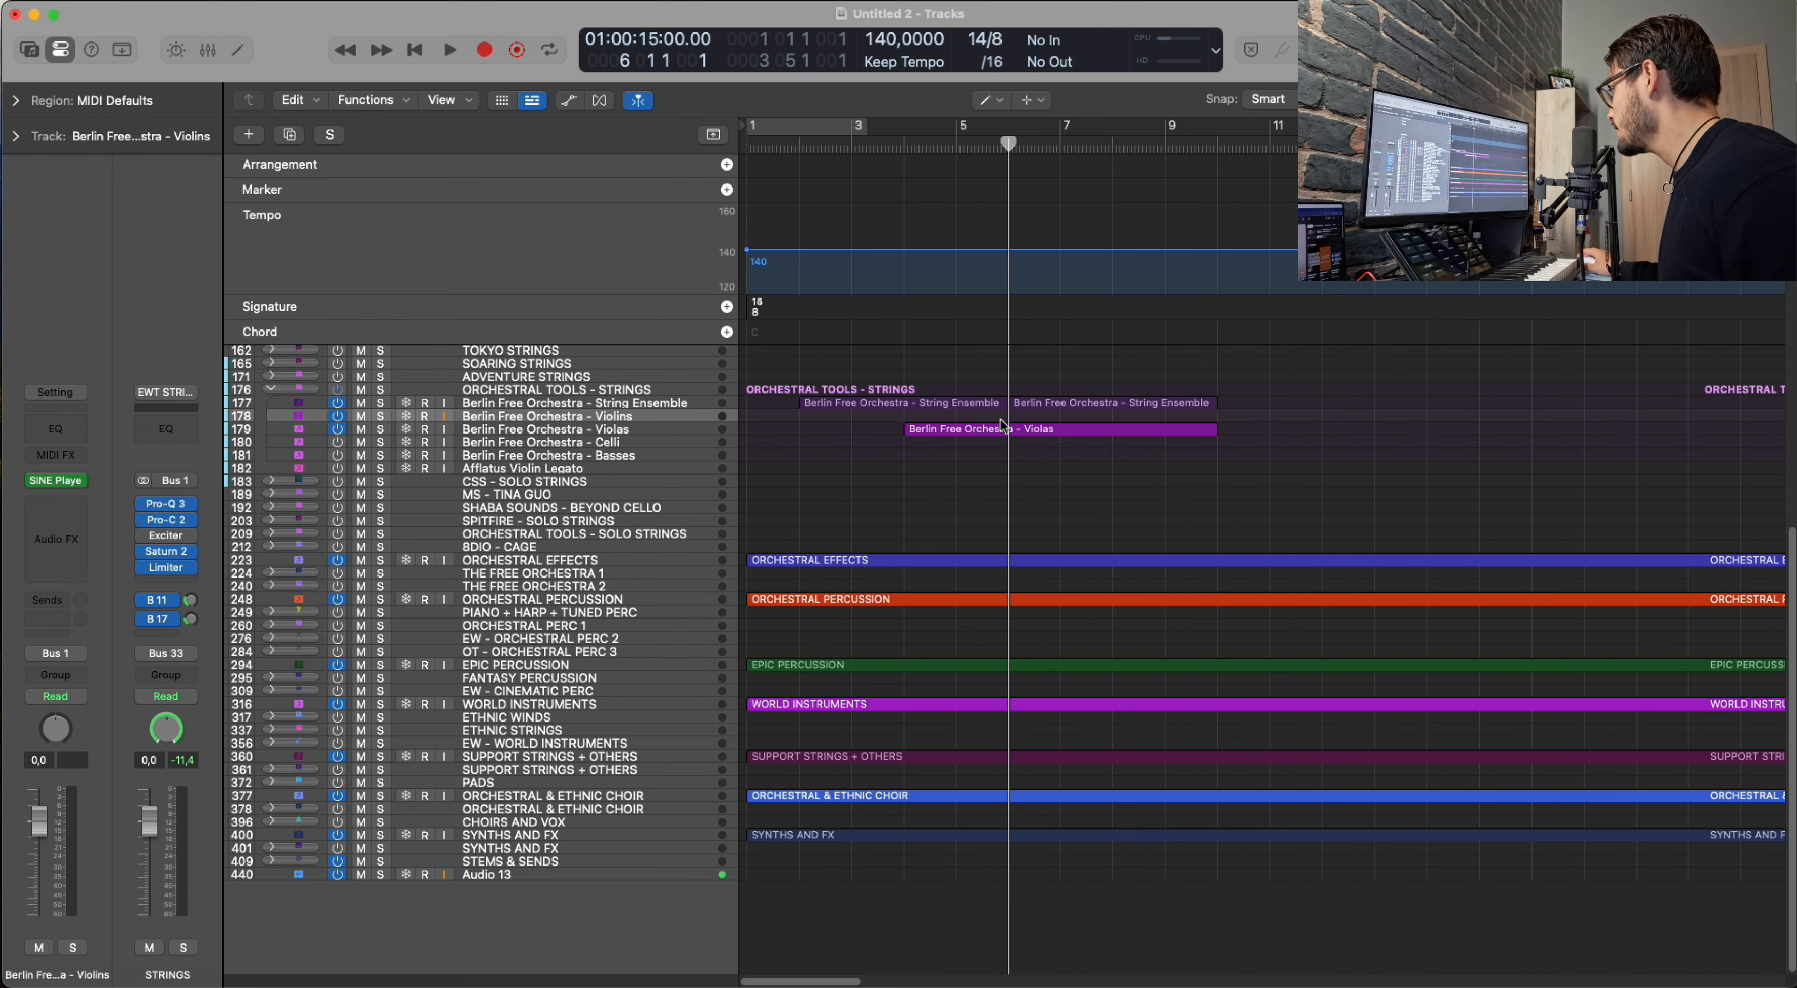
pyautogui.press('t')
pyautogui.press('t')
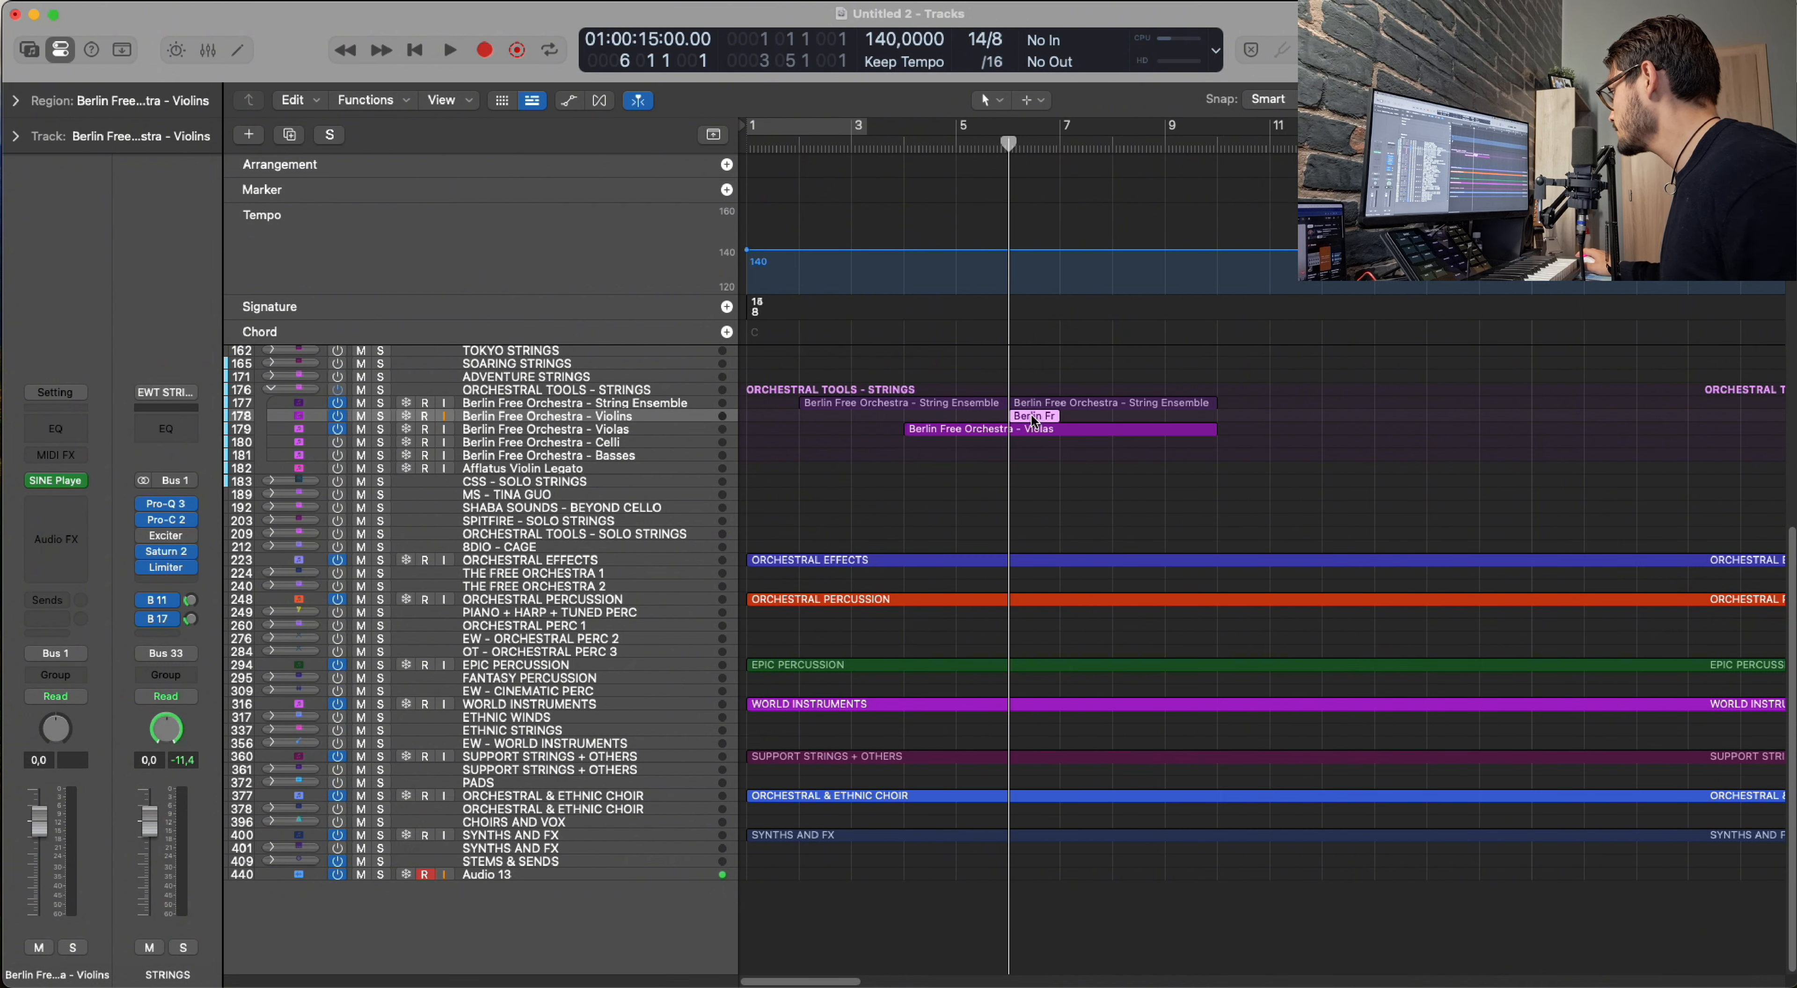
pyautogui.doubleClick(1034, 417)
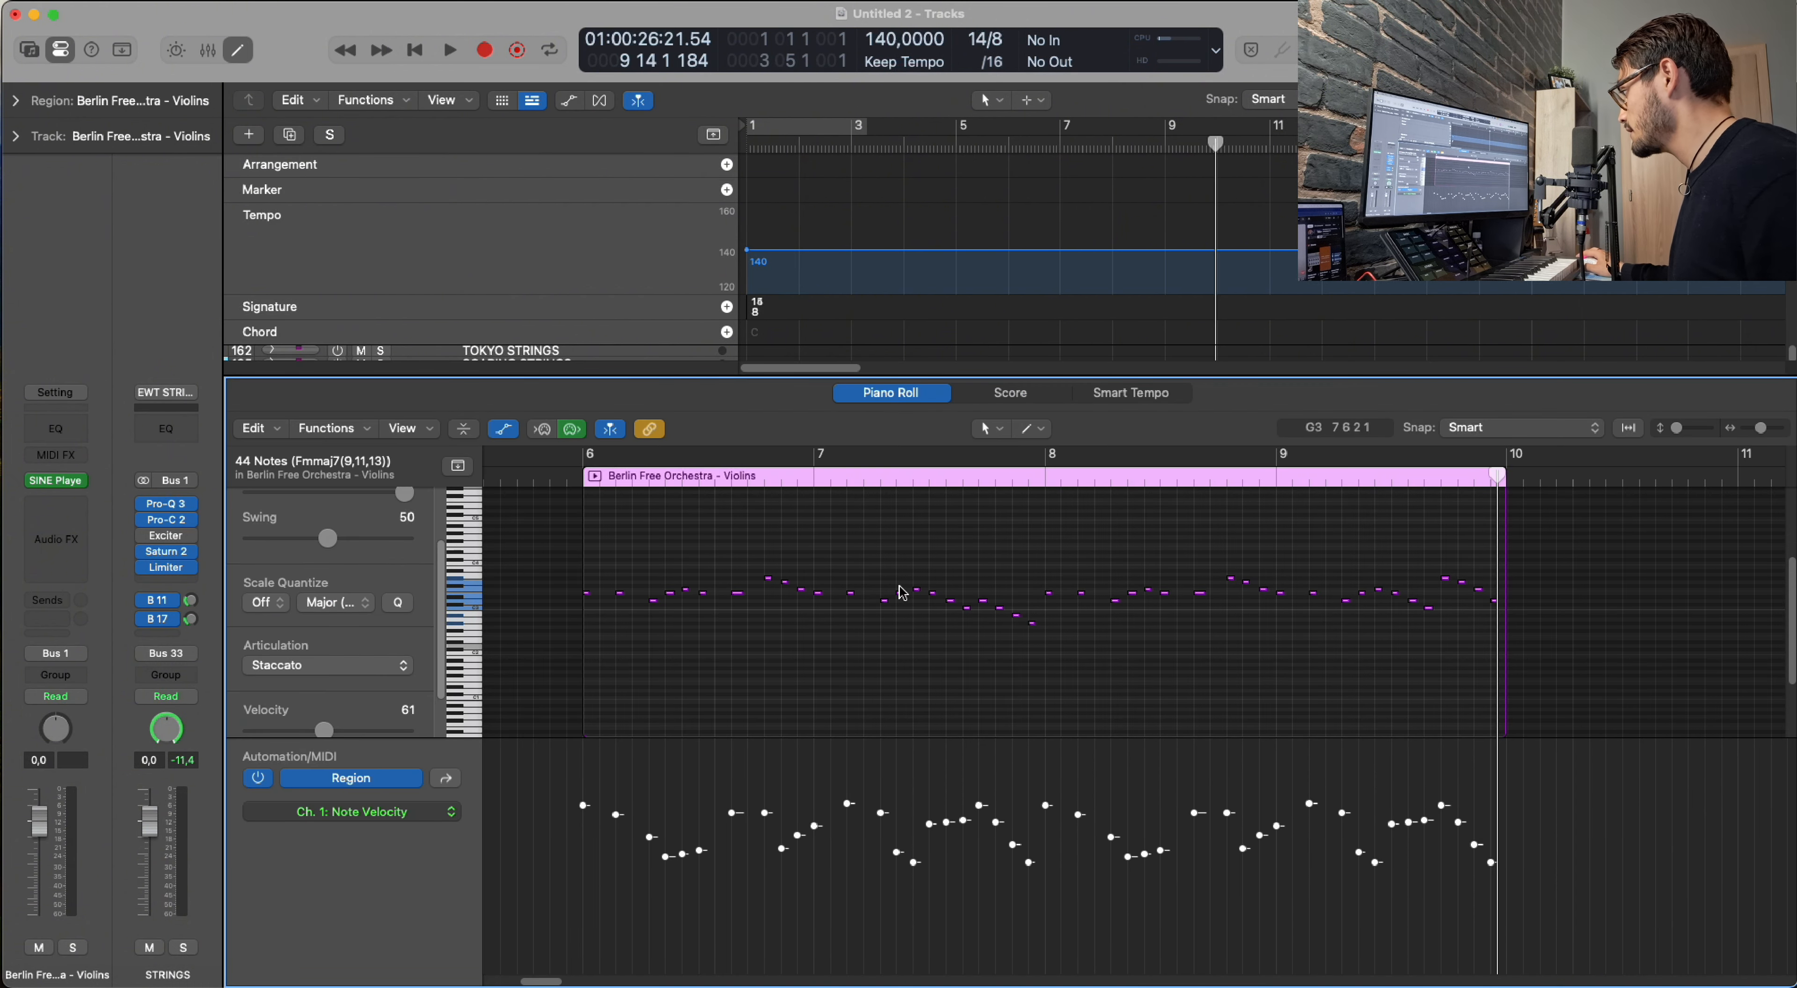
# Set all copied Violins notes to the Spiccato articulation, lower their velocities to about 11, and return to the arrangement.
pyautogui.moveTo(584, 807); pyautogui.dragTo(587, 821)
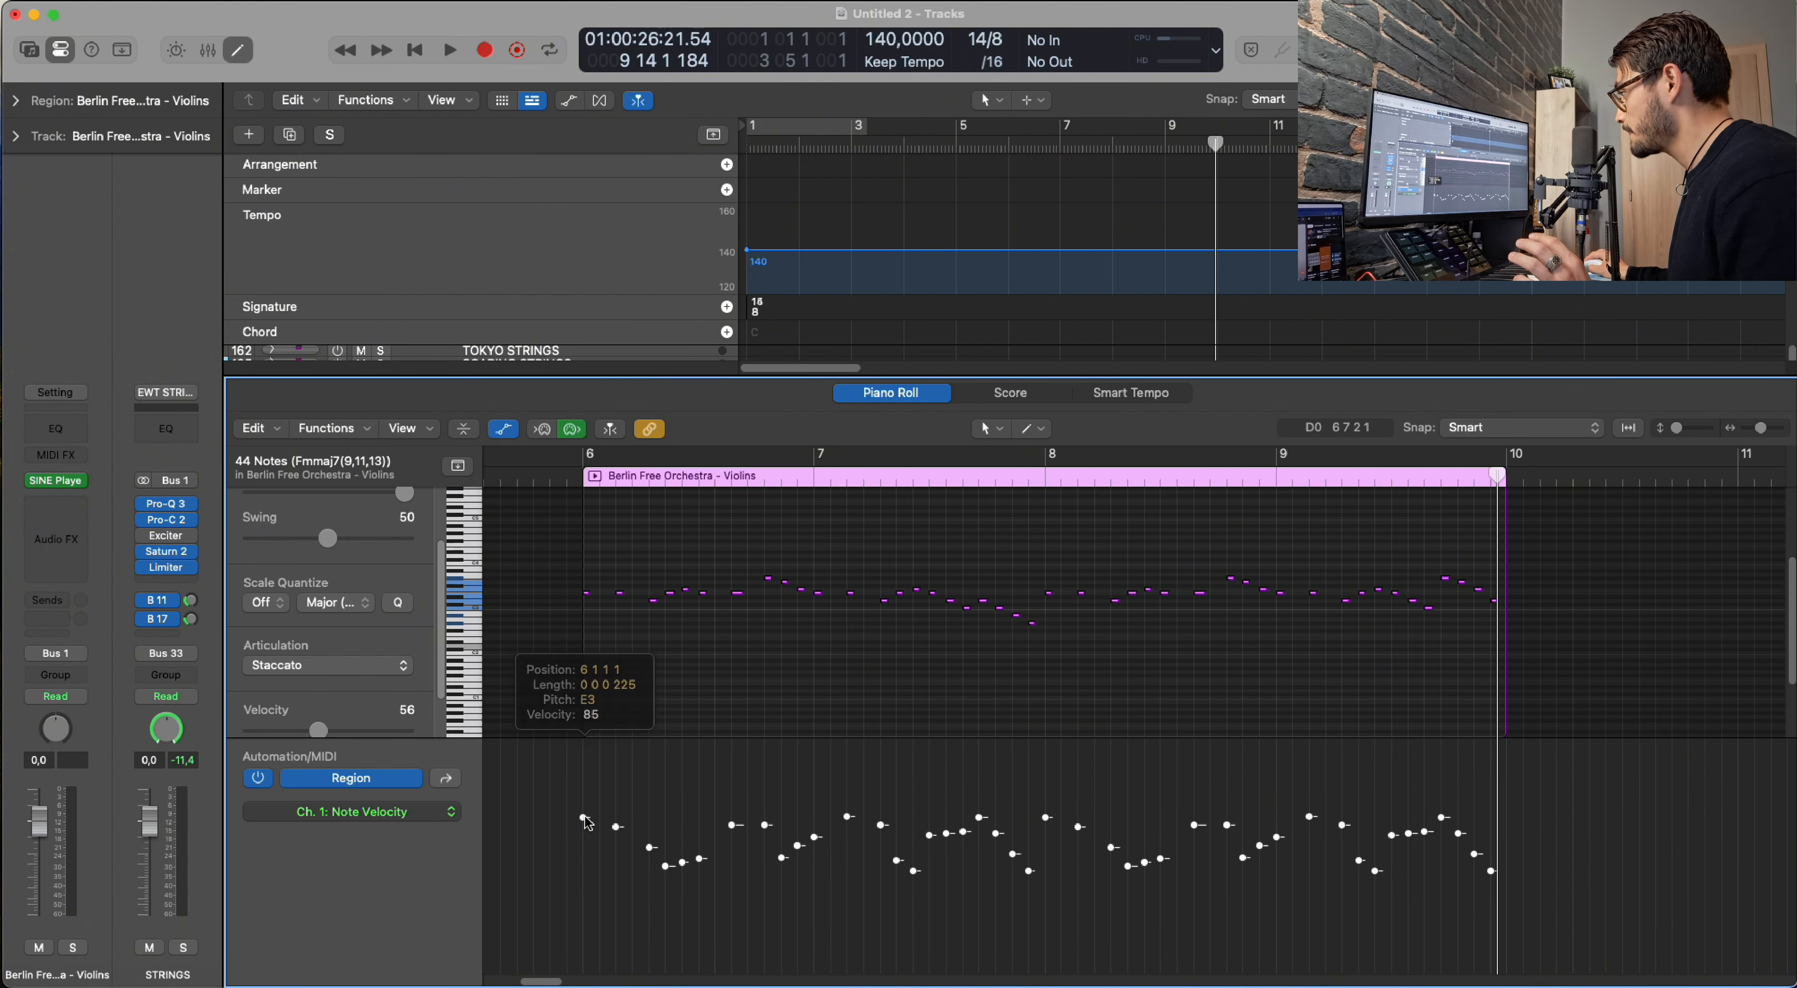
pyautogui.click(319, 668)
pyautogui.click(307, 692)
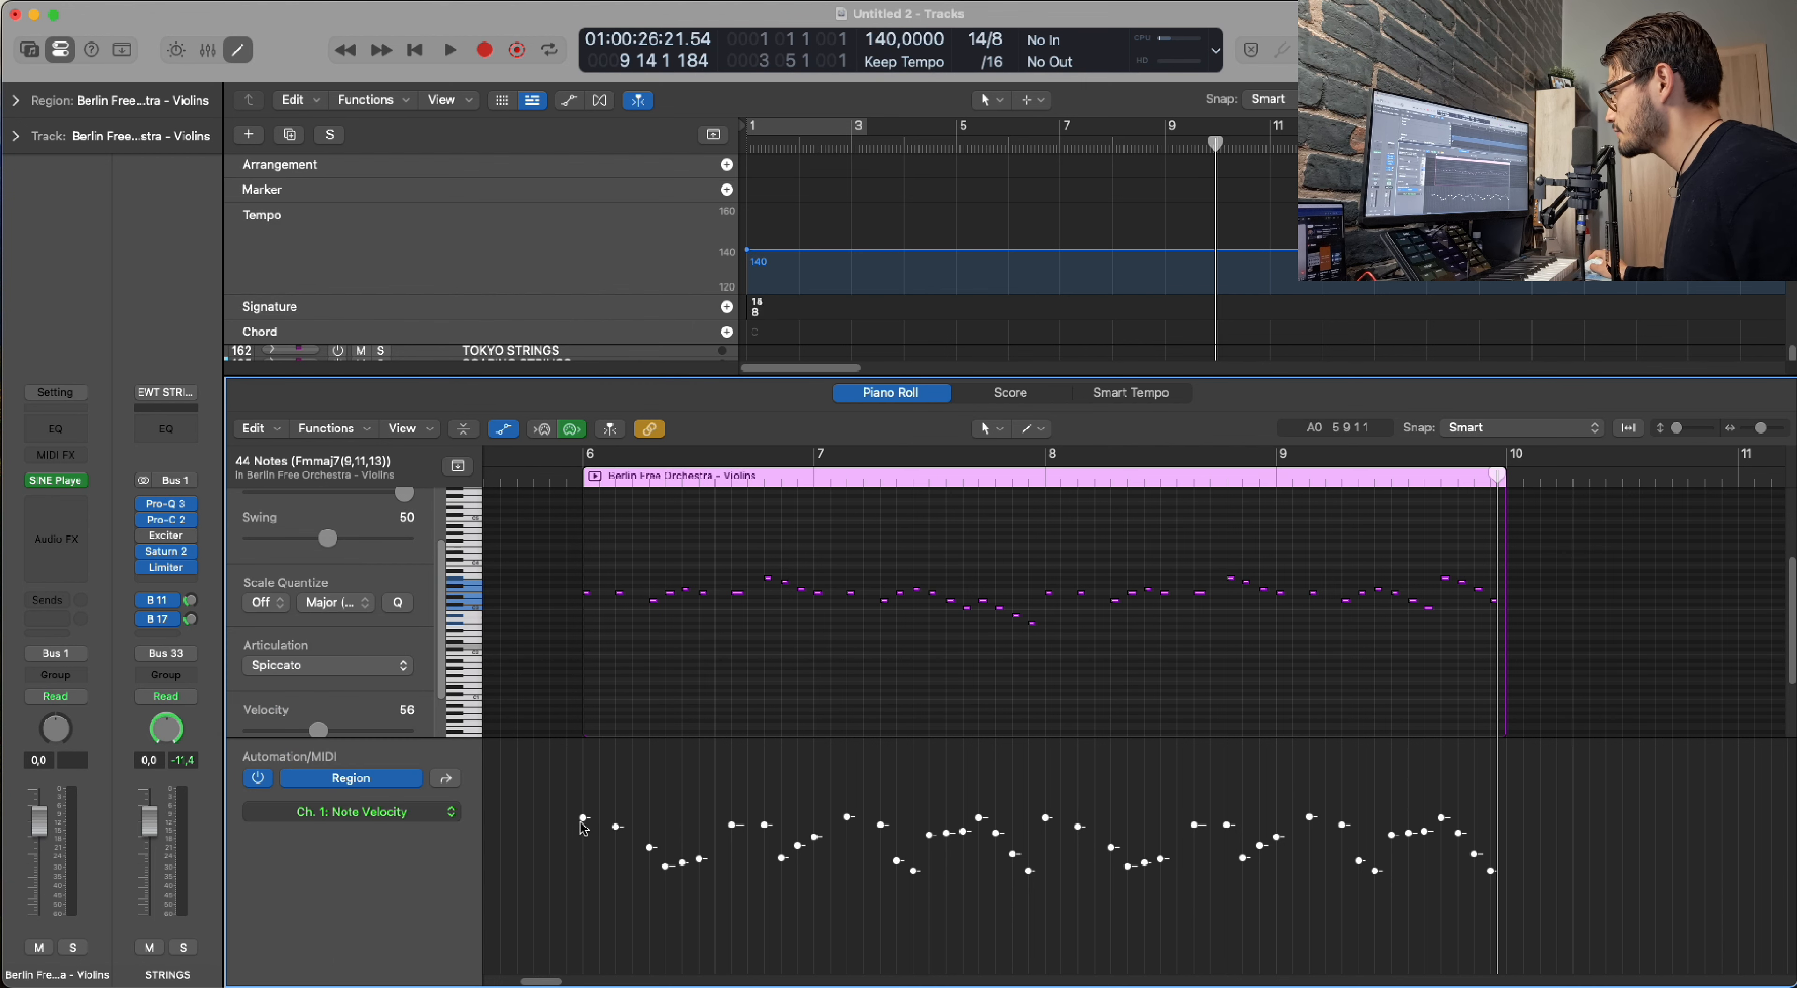
pyautogui.moveTo(584, 829); pyautogui.dragTo(584, 933)
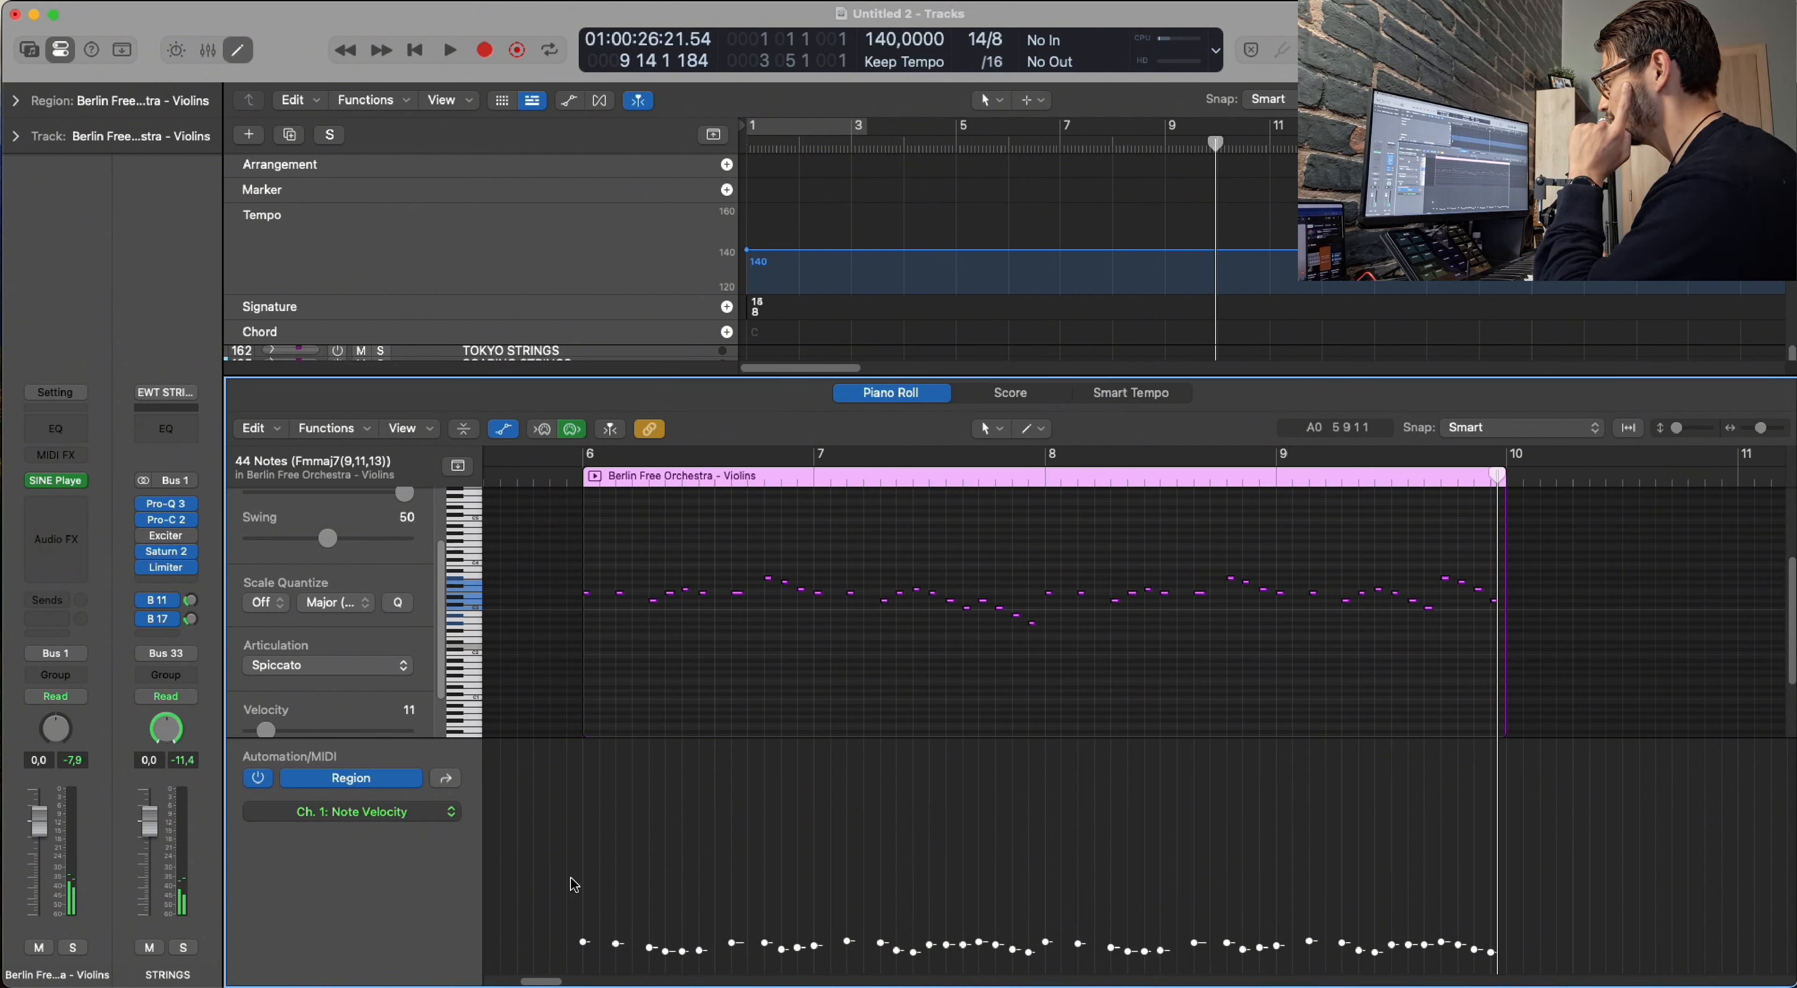
pyautogui.press('e')
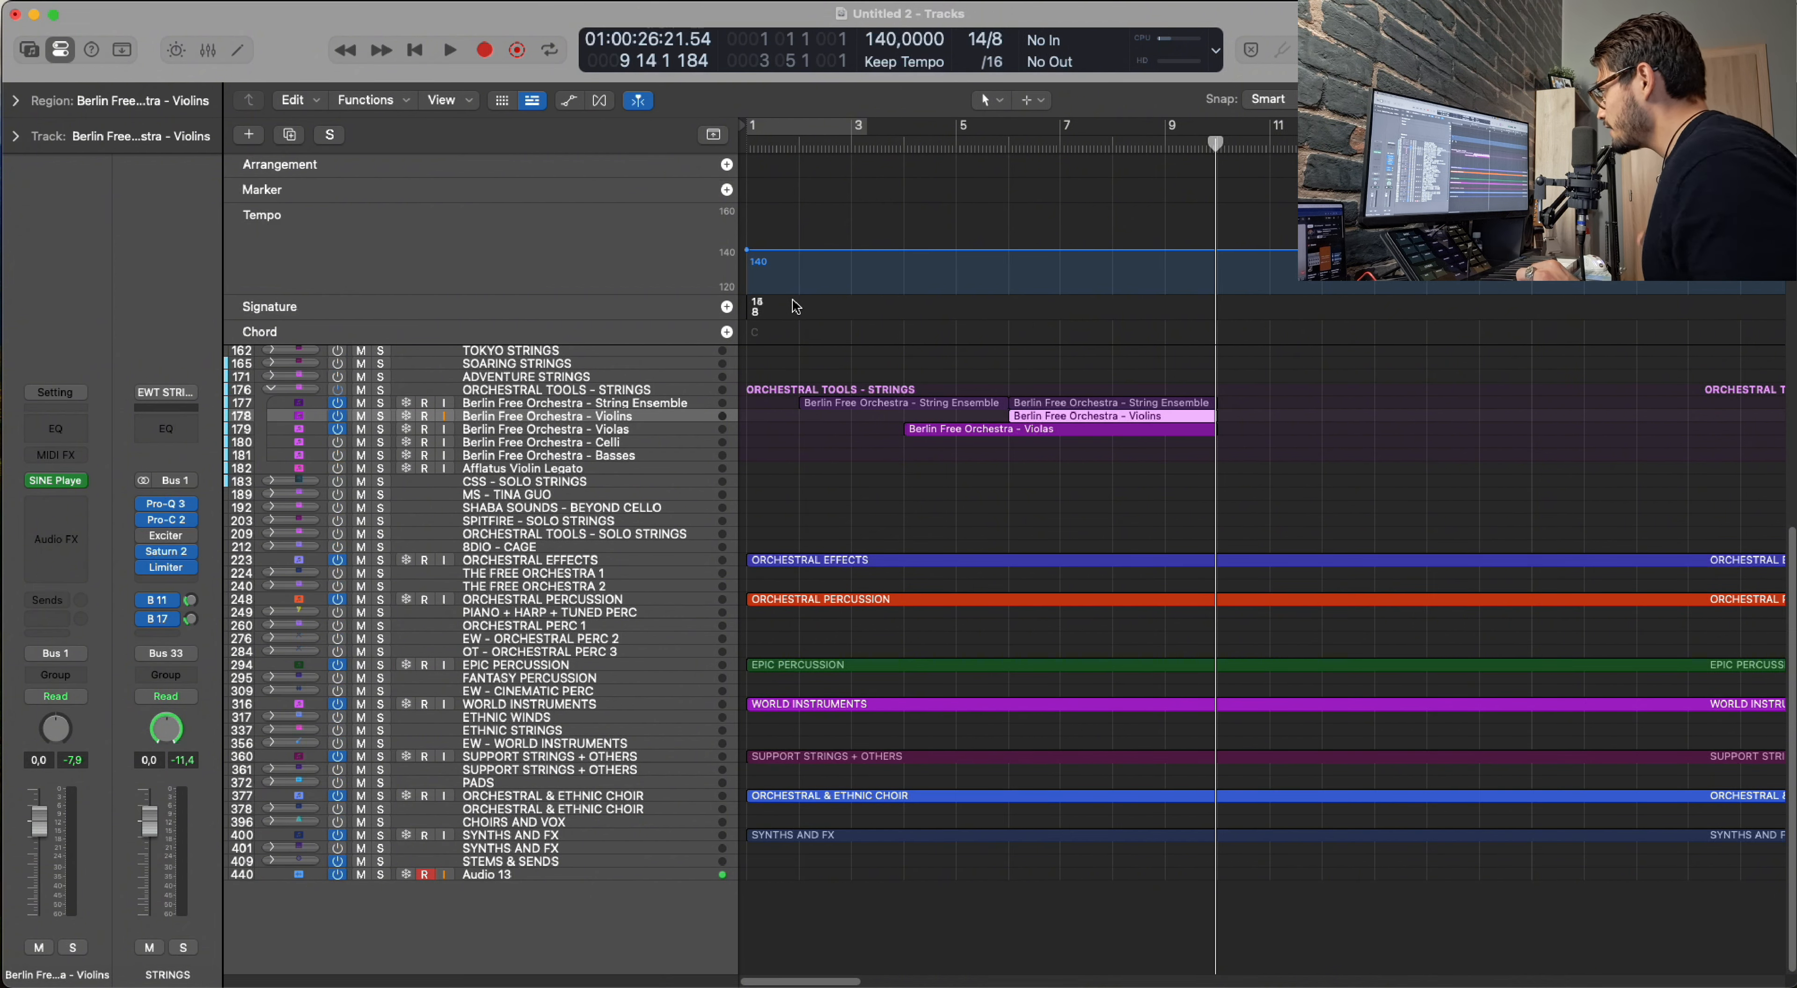
# Play all regions from bar 2 and follow the combined String Ensemble, Violas and Violins notes in the piano roll.
pyautogui.click(799, 149)
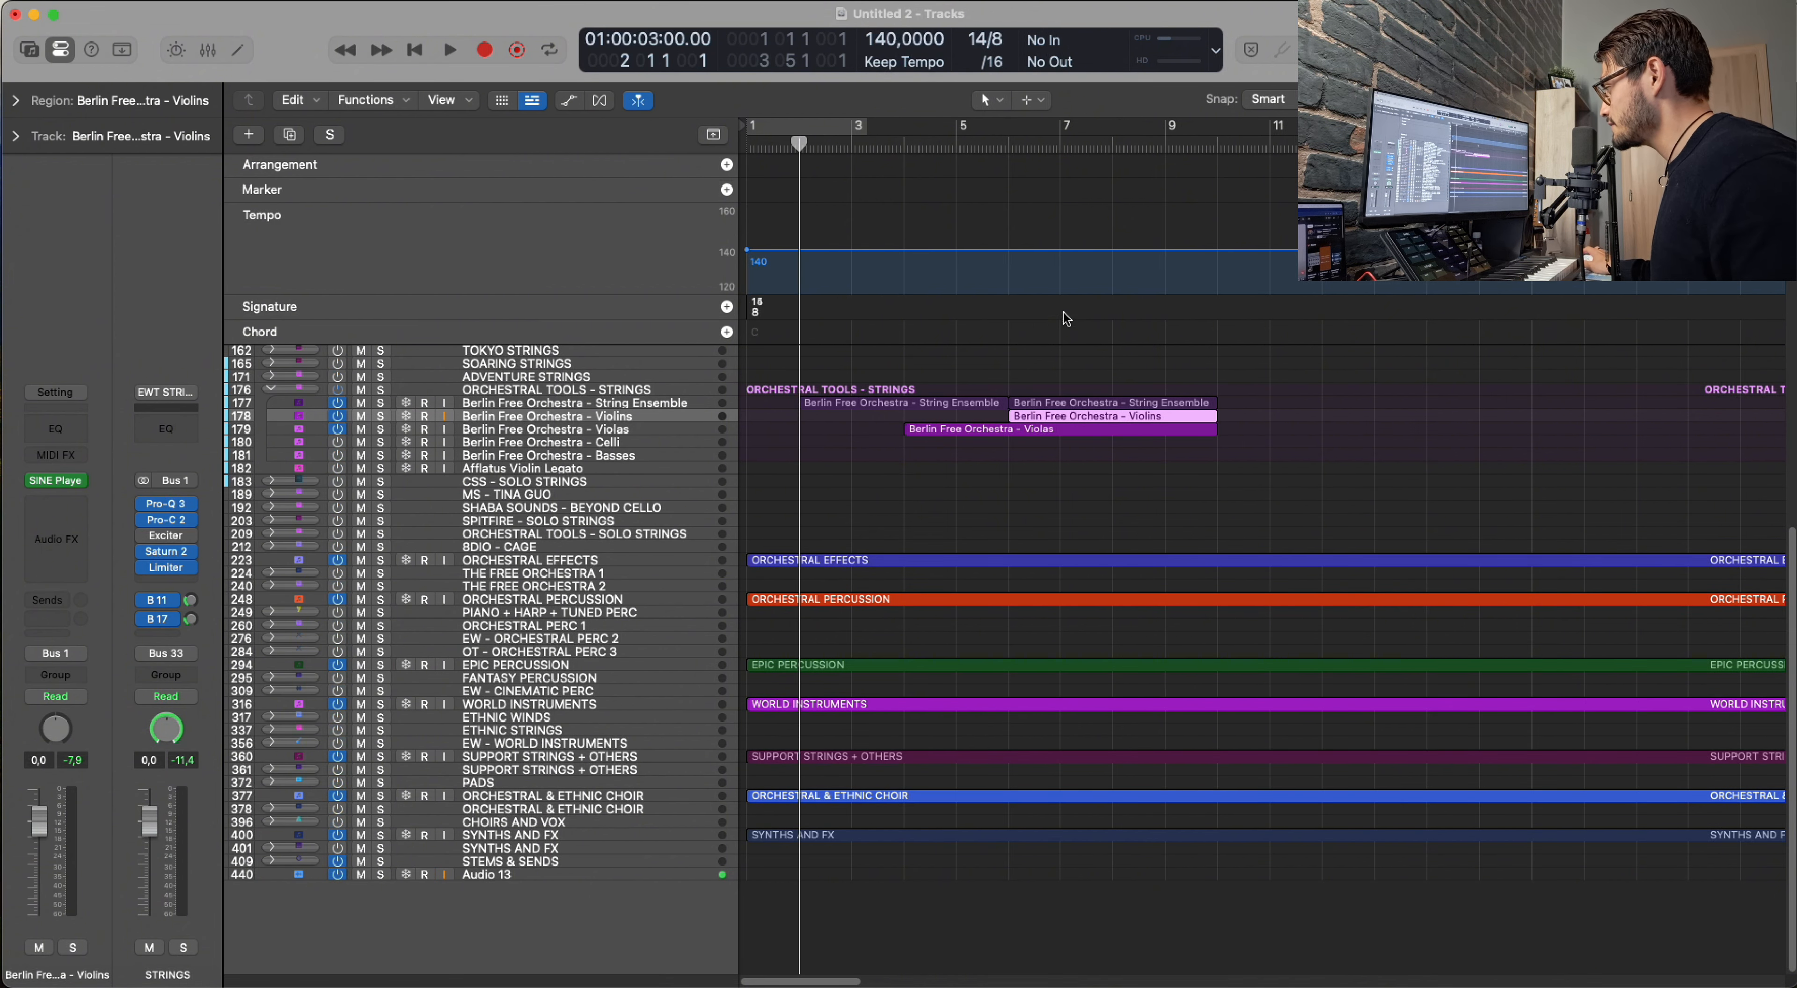
pyautogui.click(1163, 480)
pyautogui.press('super+a')
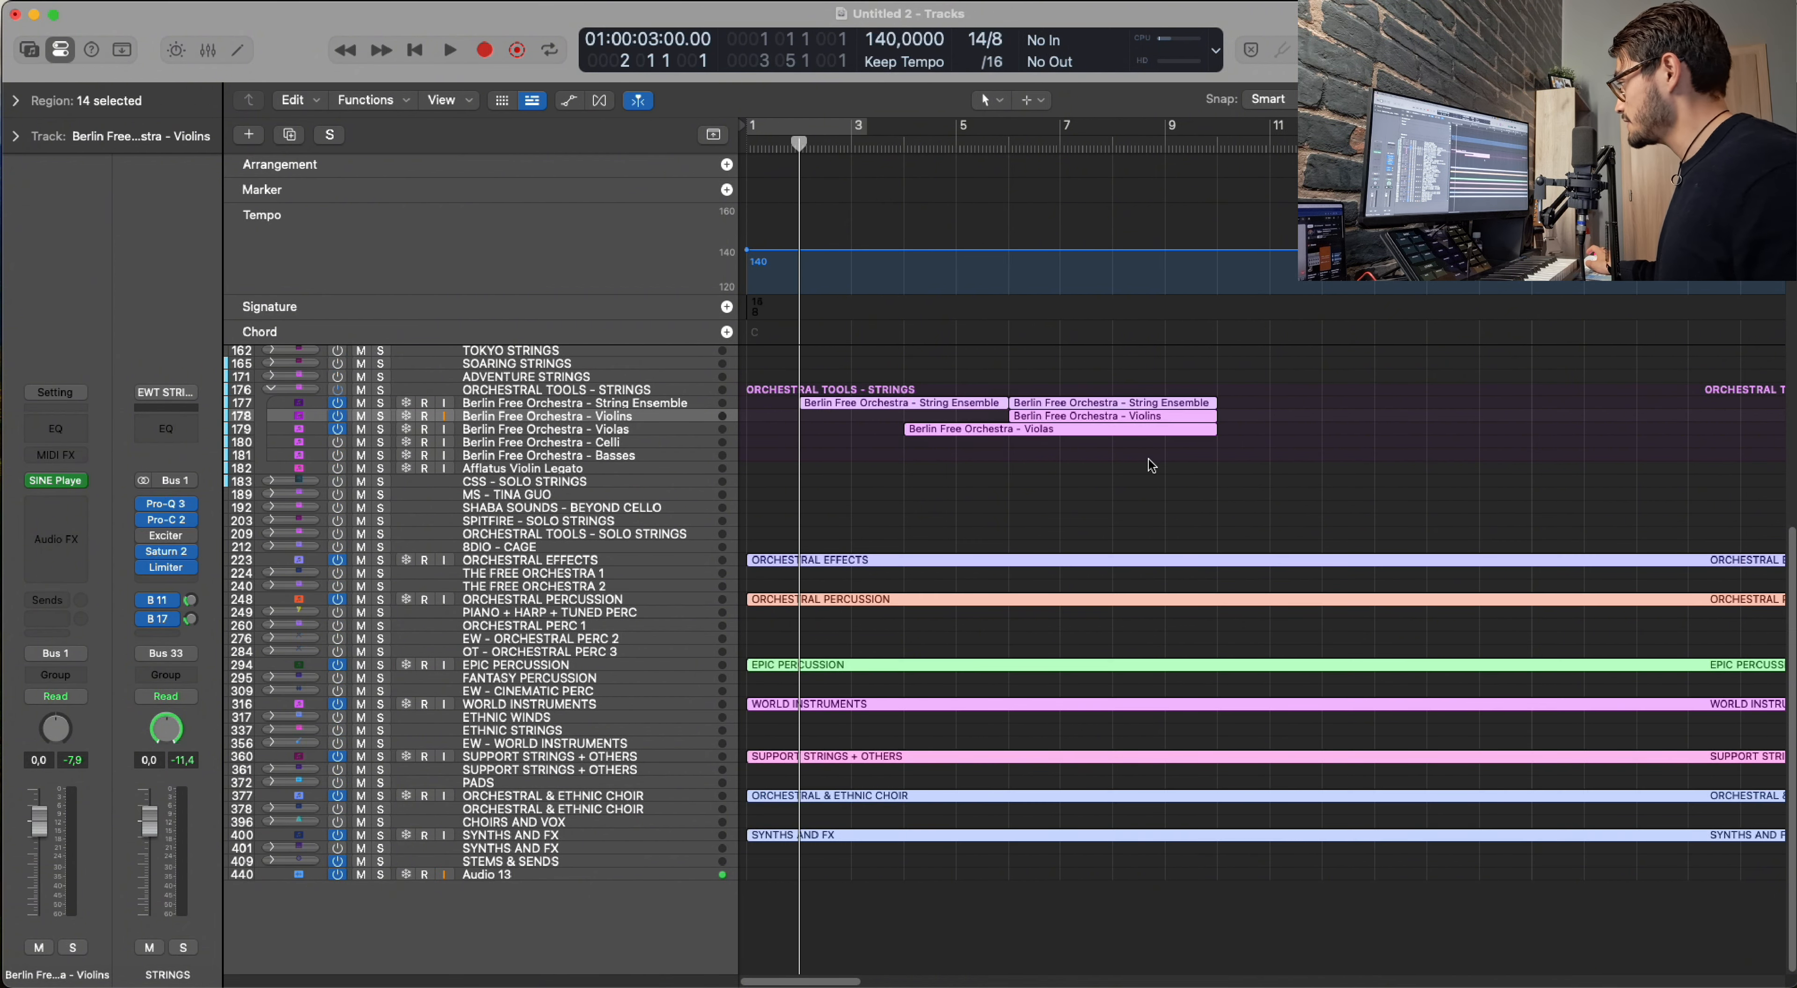
pyautogui.press('e')
pyautogui.press('space')
pyautogui.press('super+Left')
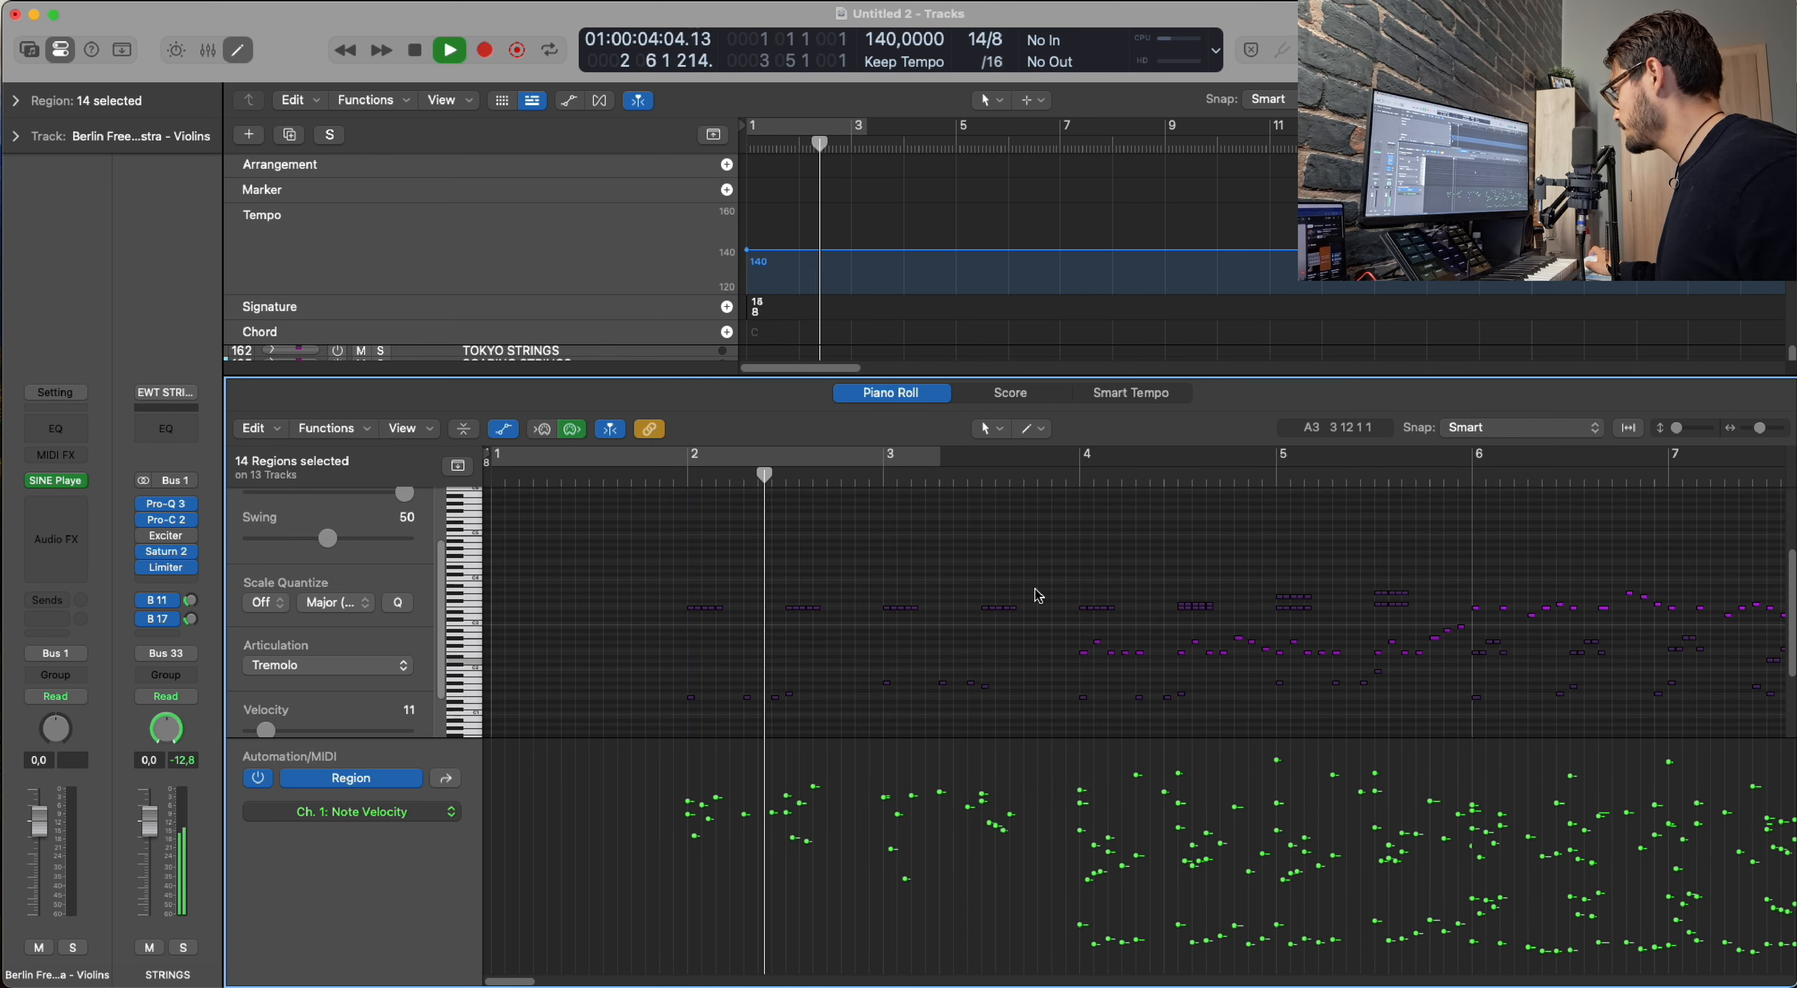
pyautogui.hscroll(2, 1043, 598)
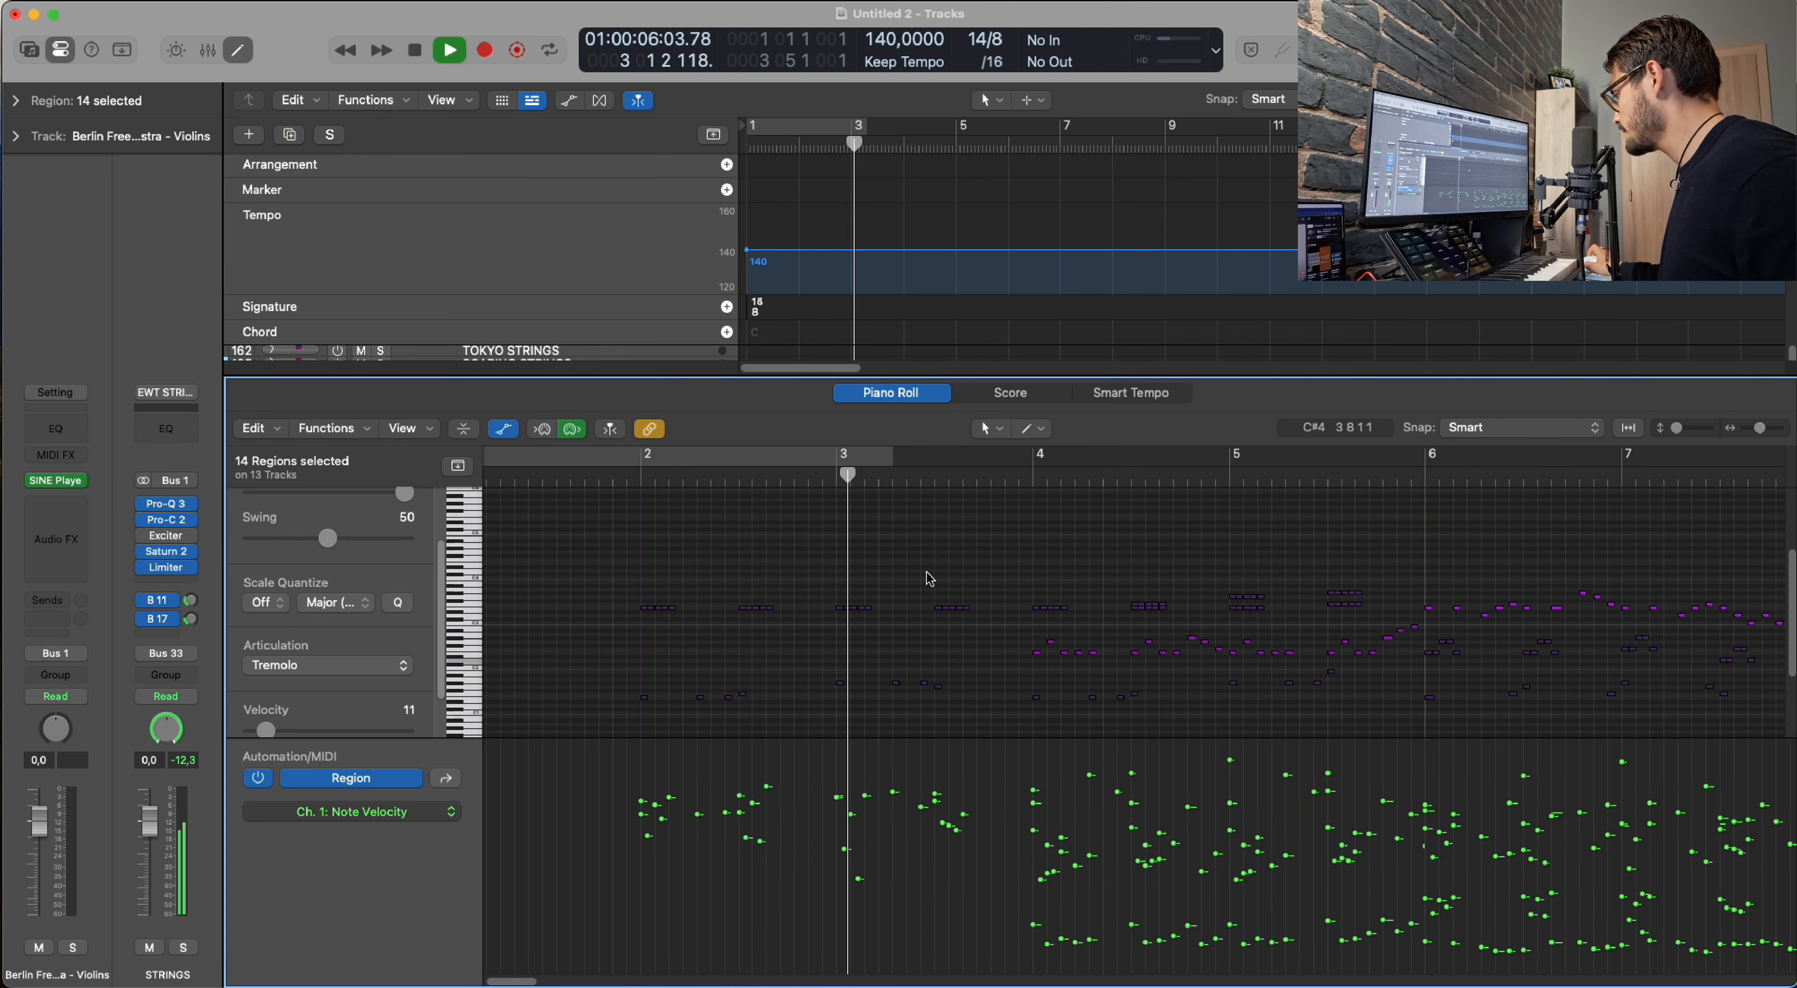
pyautogui.hscroll(2, 907, 574)
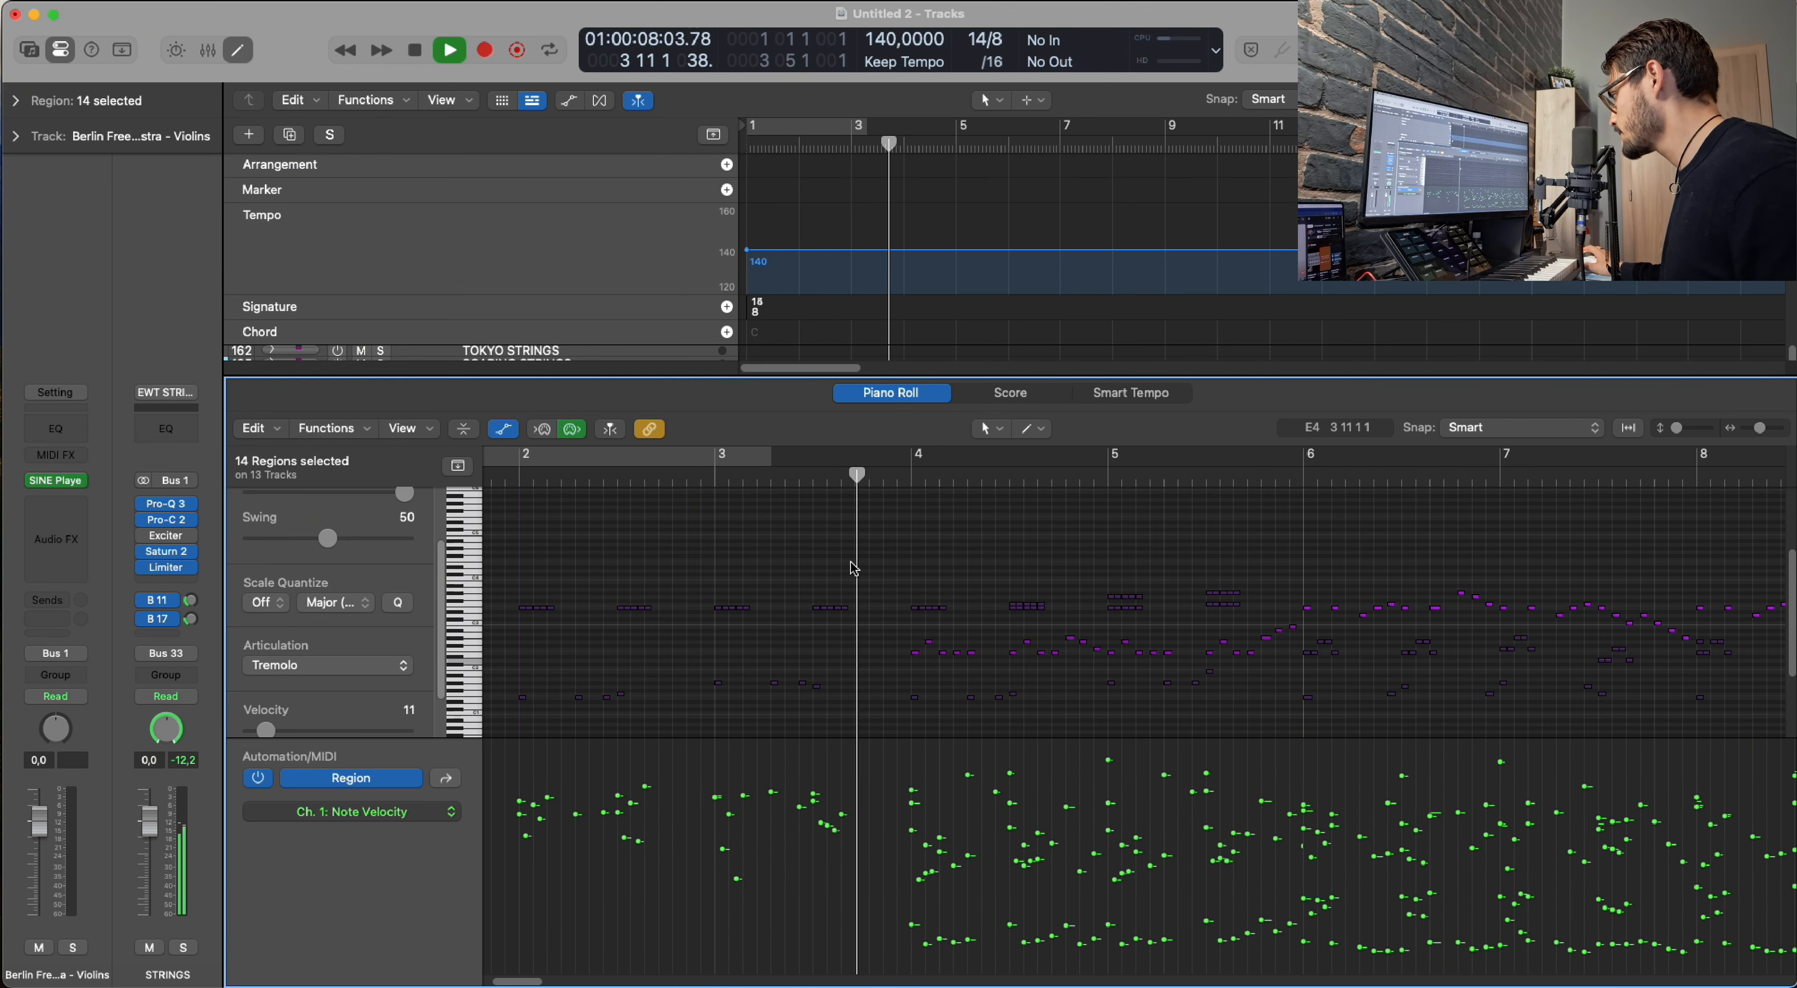
pyautogui.hscroll(2, 983, 553)
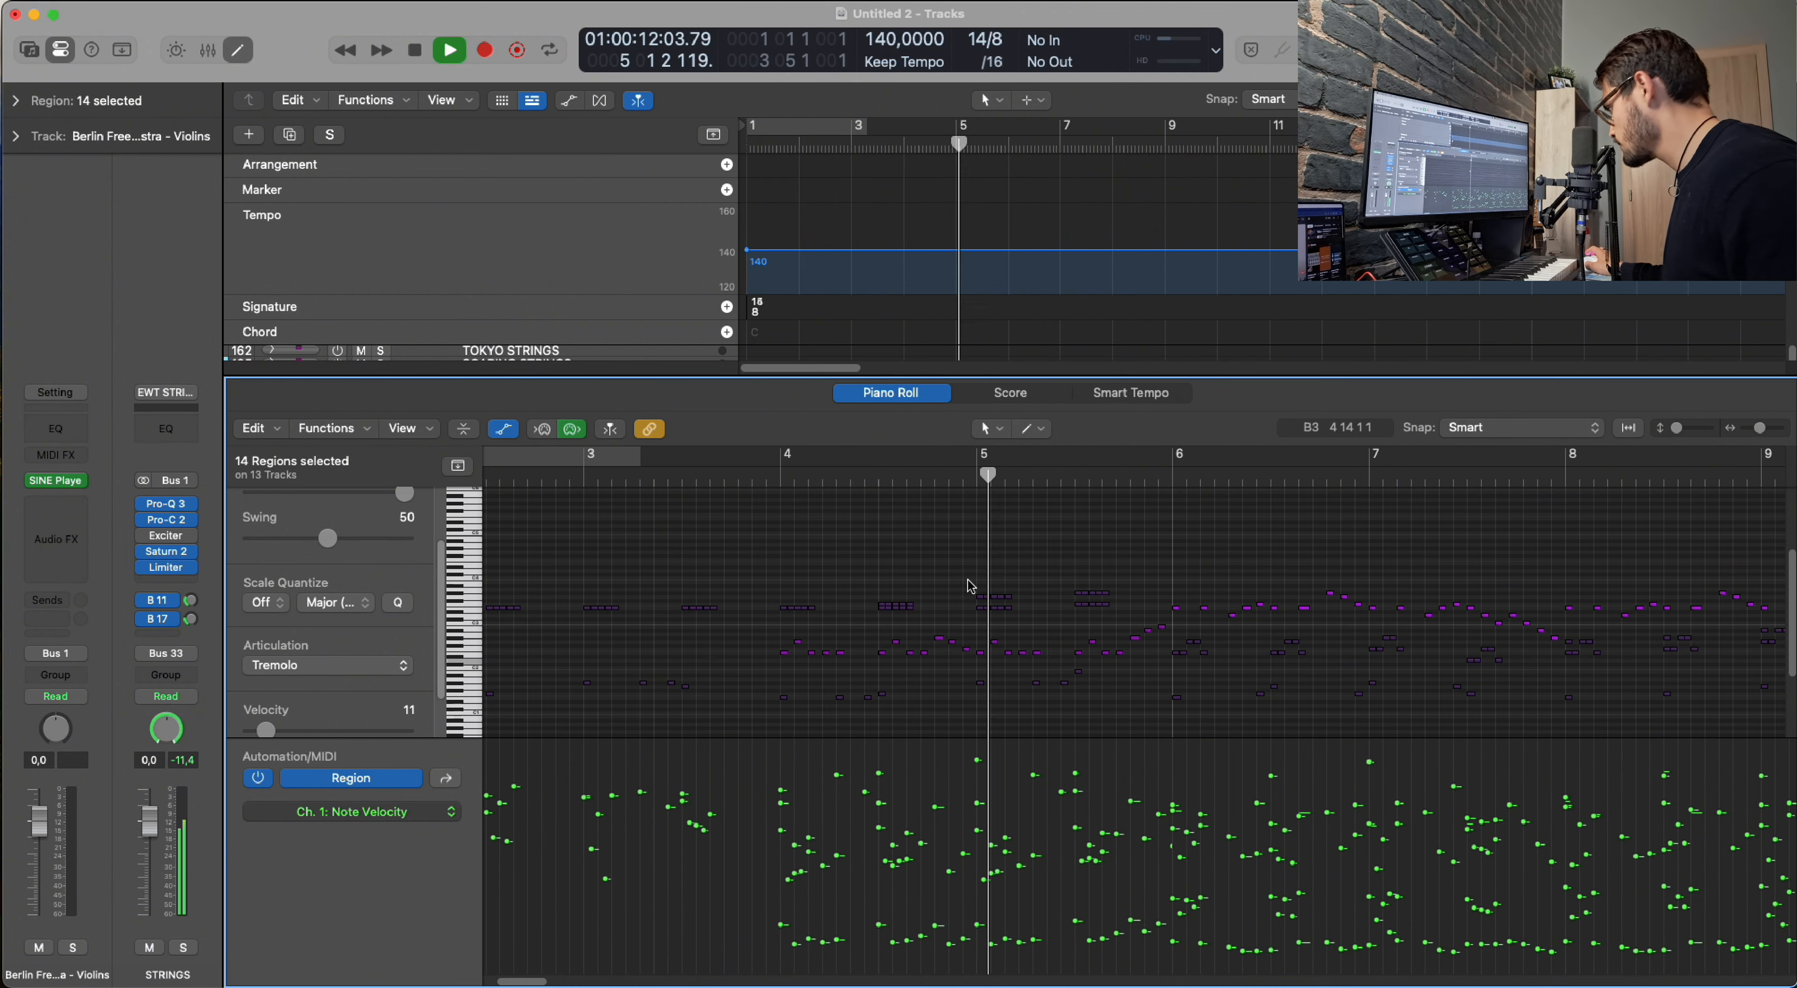
pyautogui.hscroll(1, 907, 579)
pyautogui.hscroll(2, 912, 588)
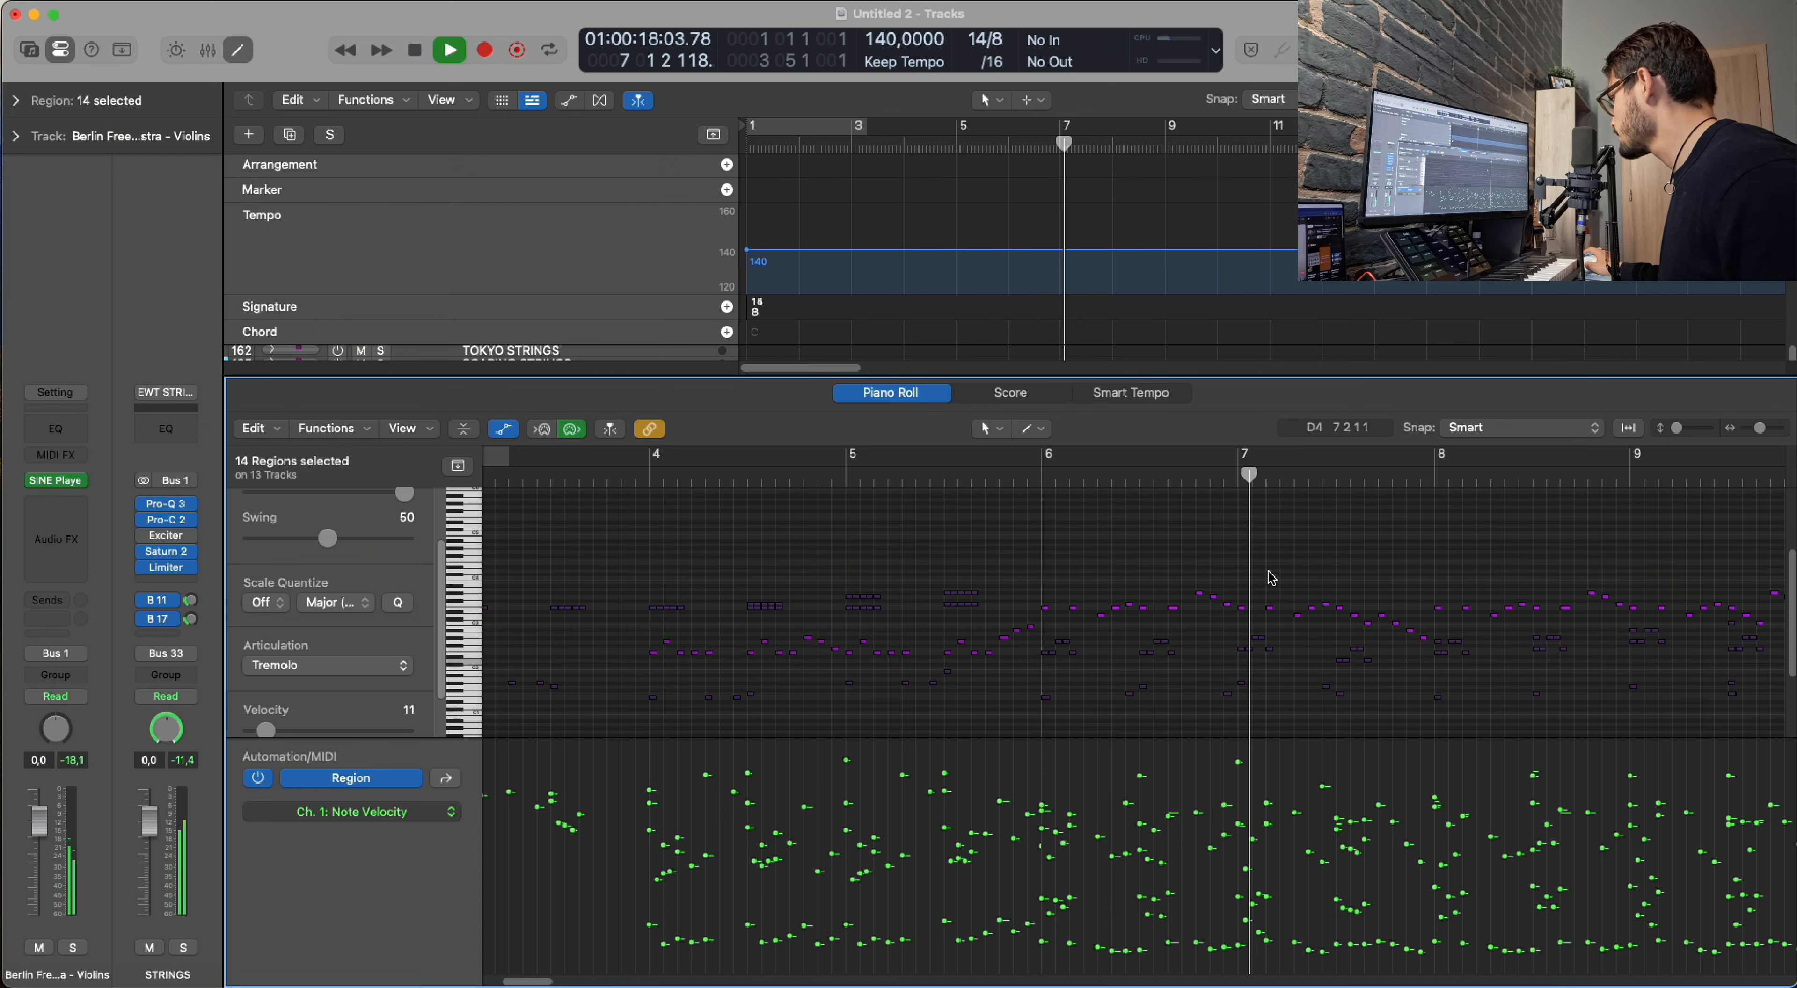
pyautogui.hscroll(3, 1137, 600)
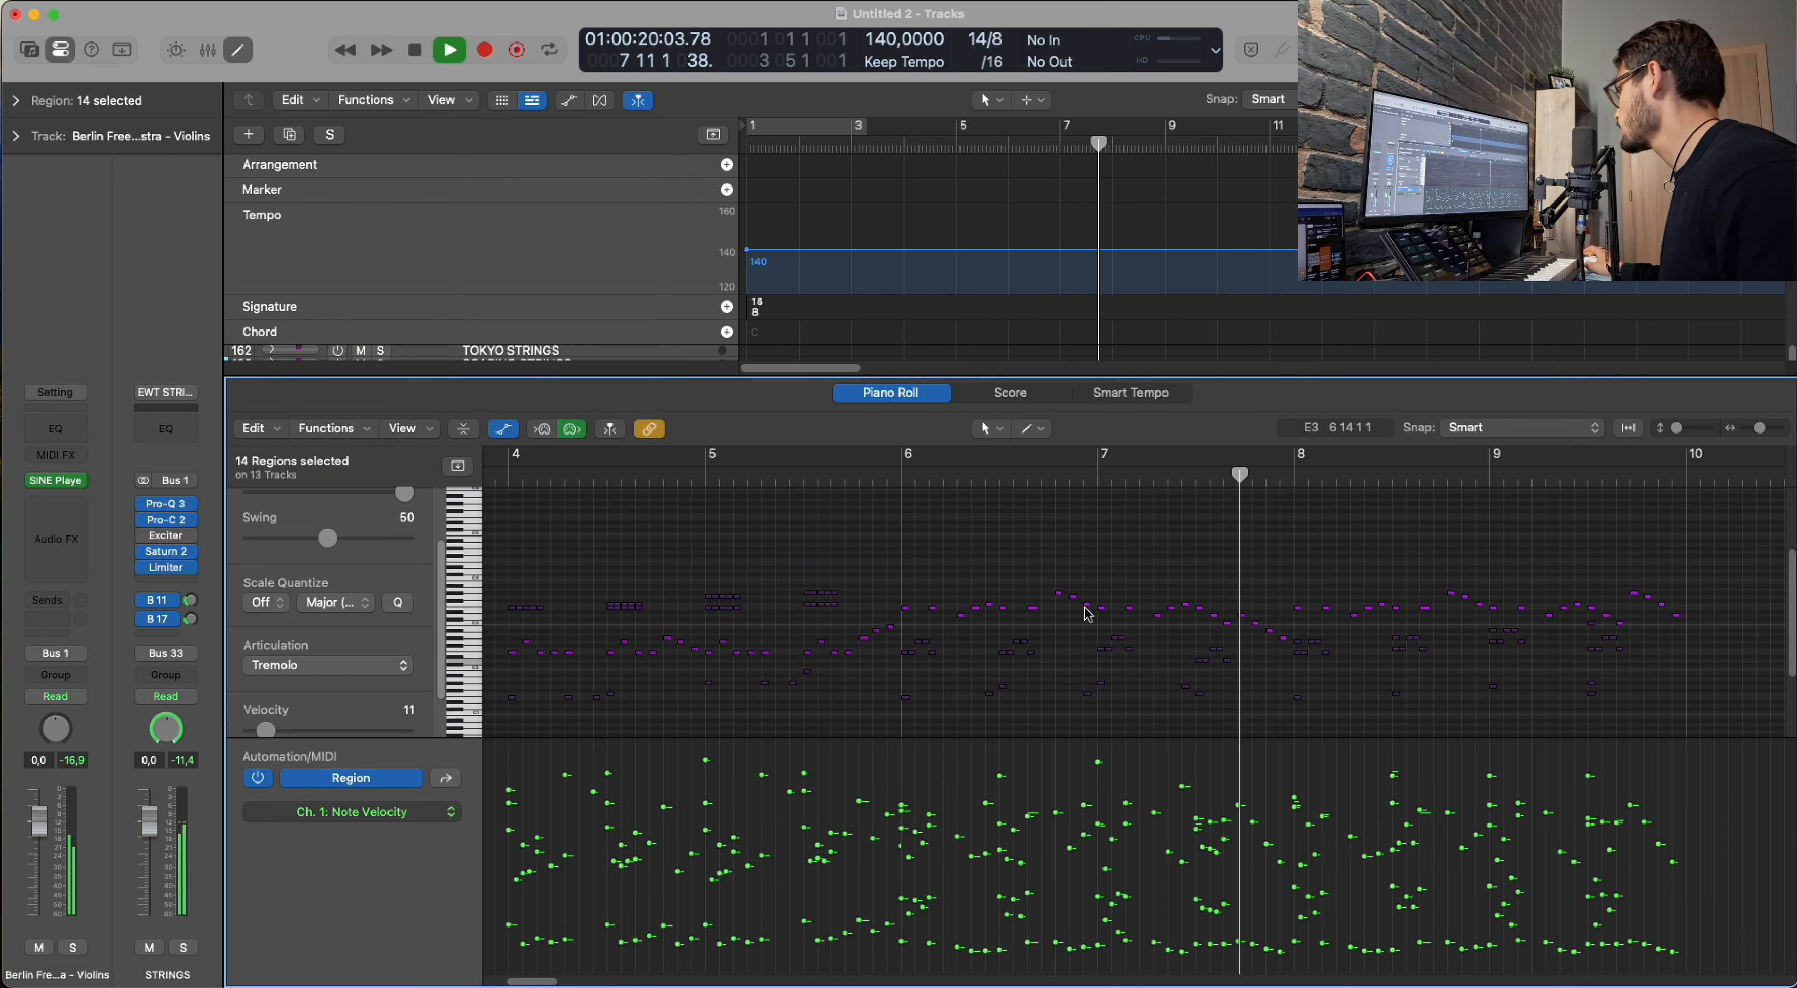
# Raise the velocities of all Violins notes to about 18, stop playback, and return to the arrangement.
pyautogui.press('e')
pyautogui.click(1051, 499)
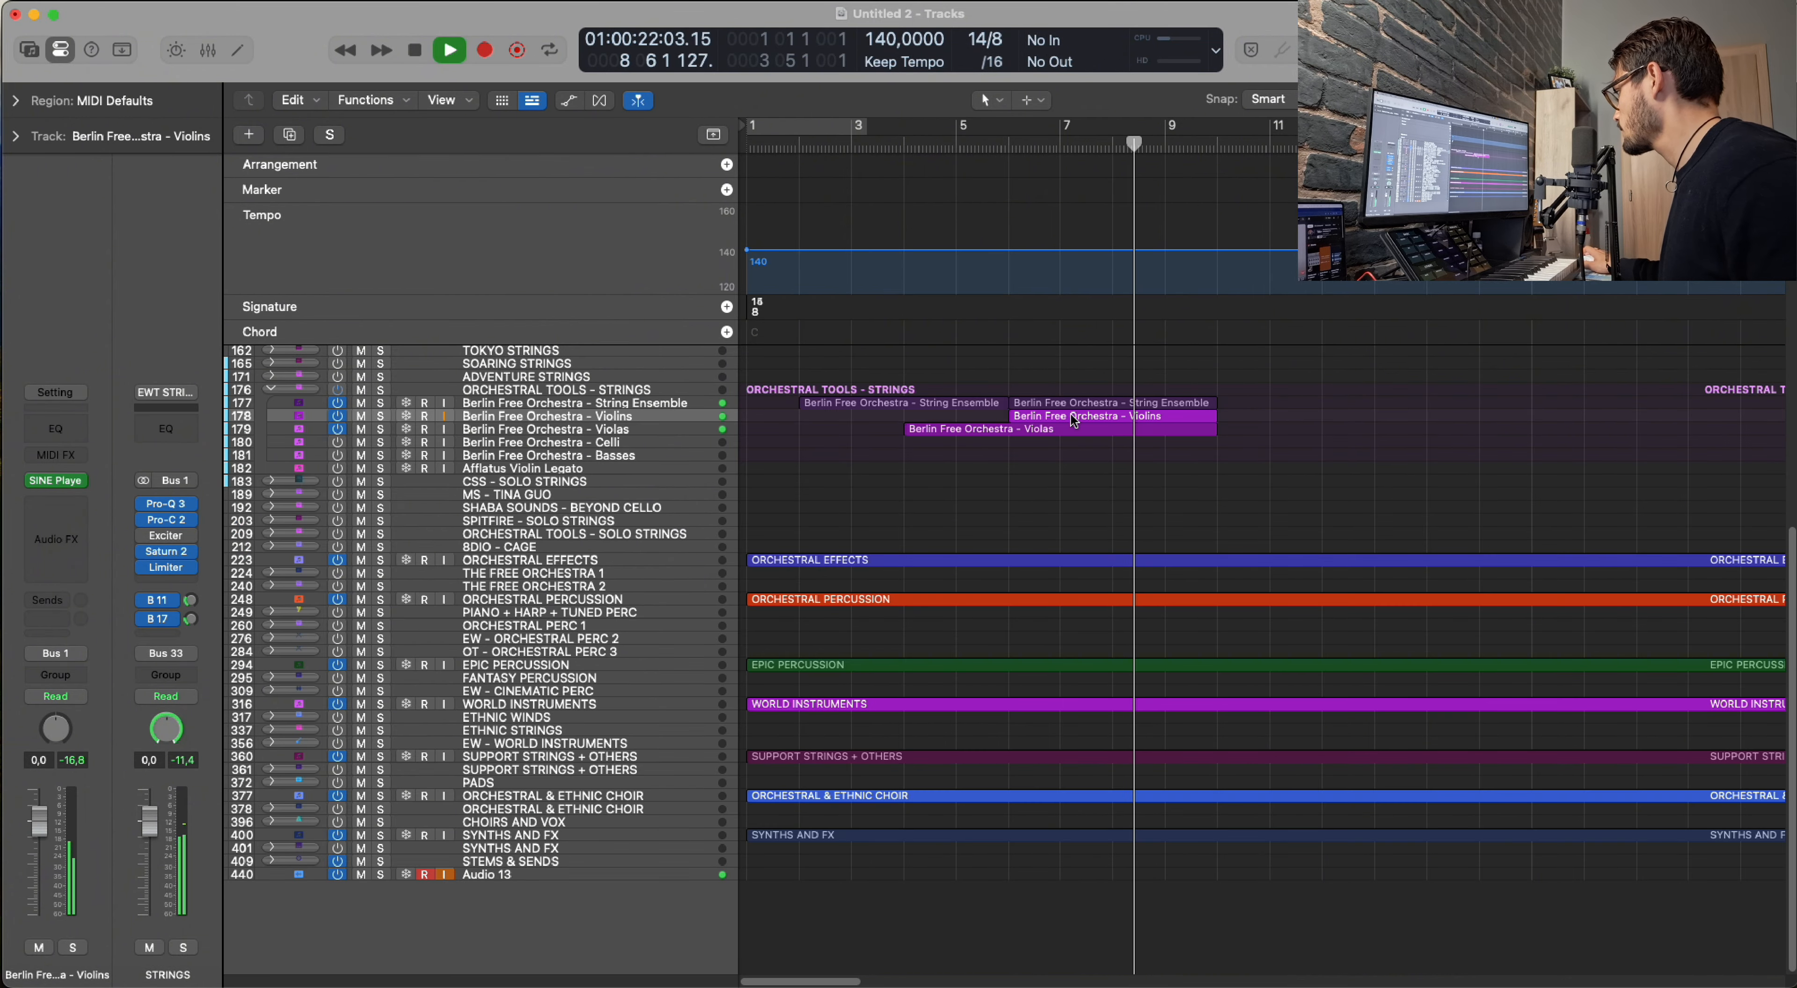
pyautogui.doubleClick(1074, 418)
pyautogui.press('super+a')
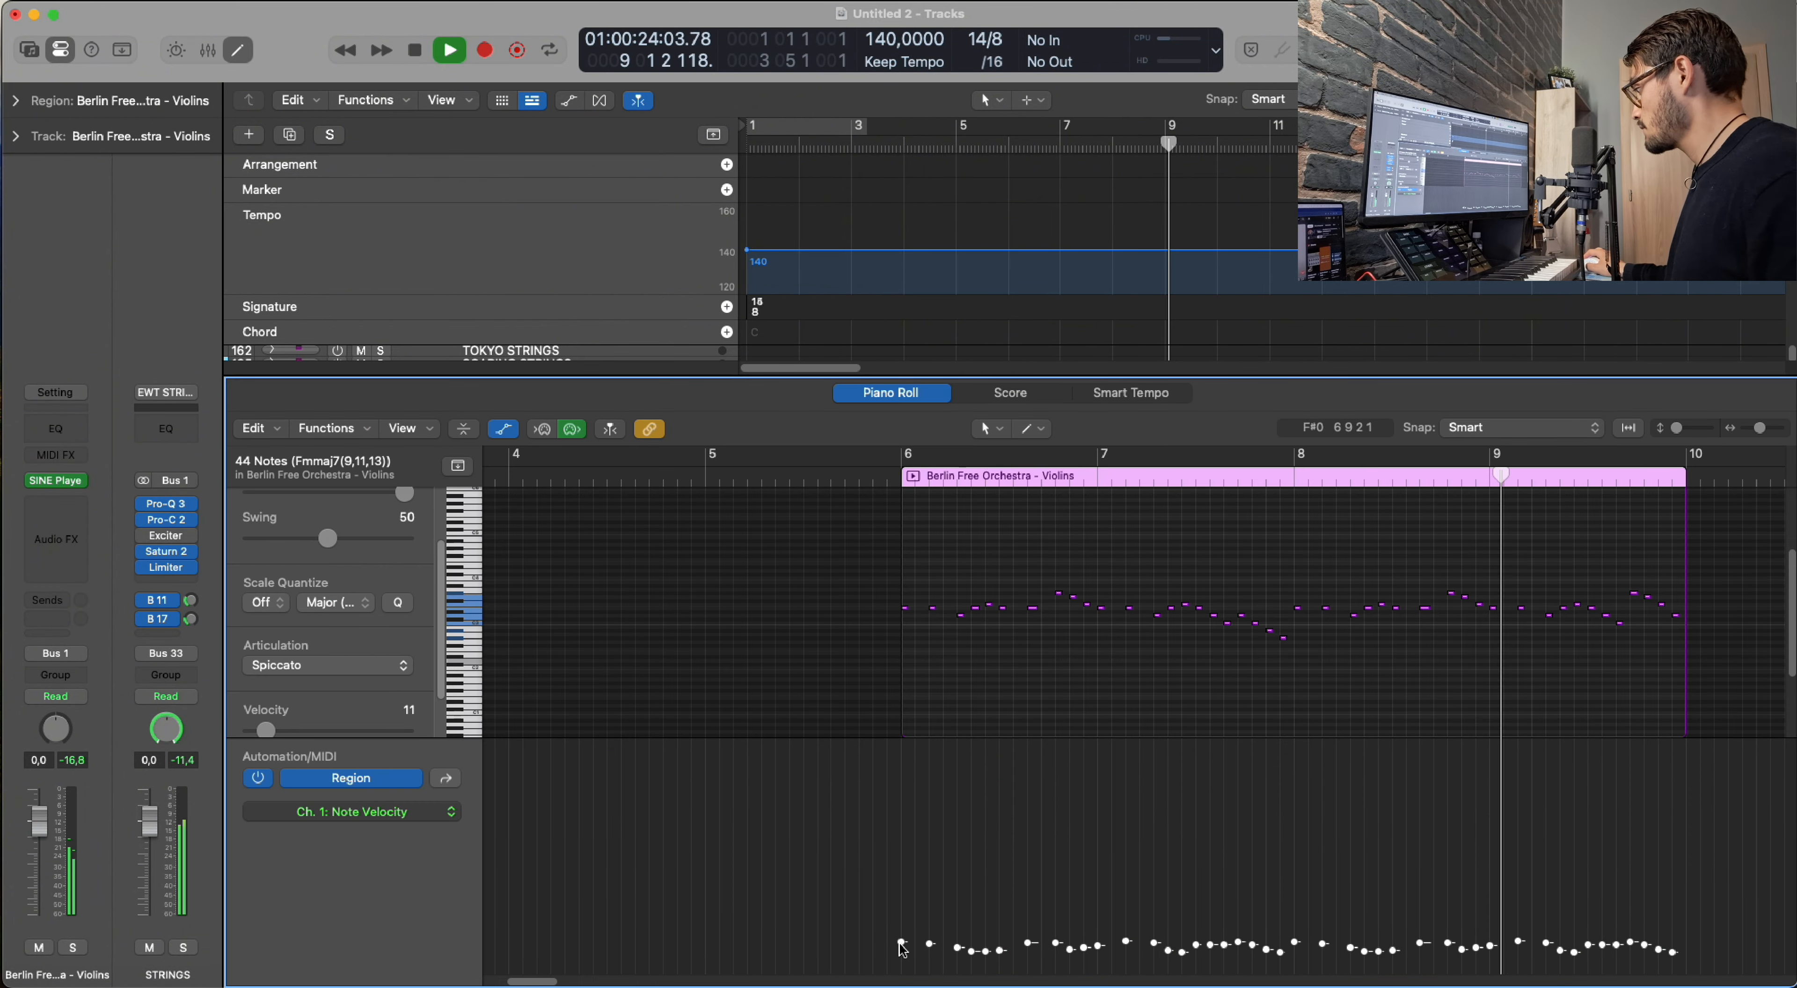
pyautogui.moveTo(900, 943); pyautogui.dragTo(896, 925)
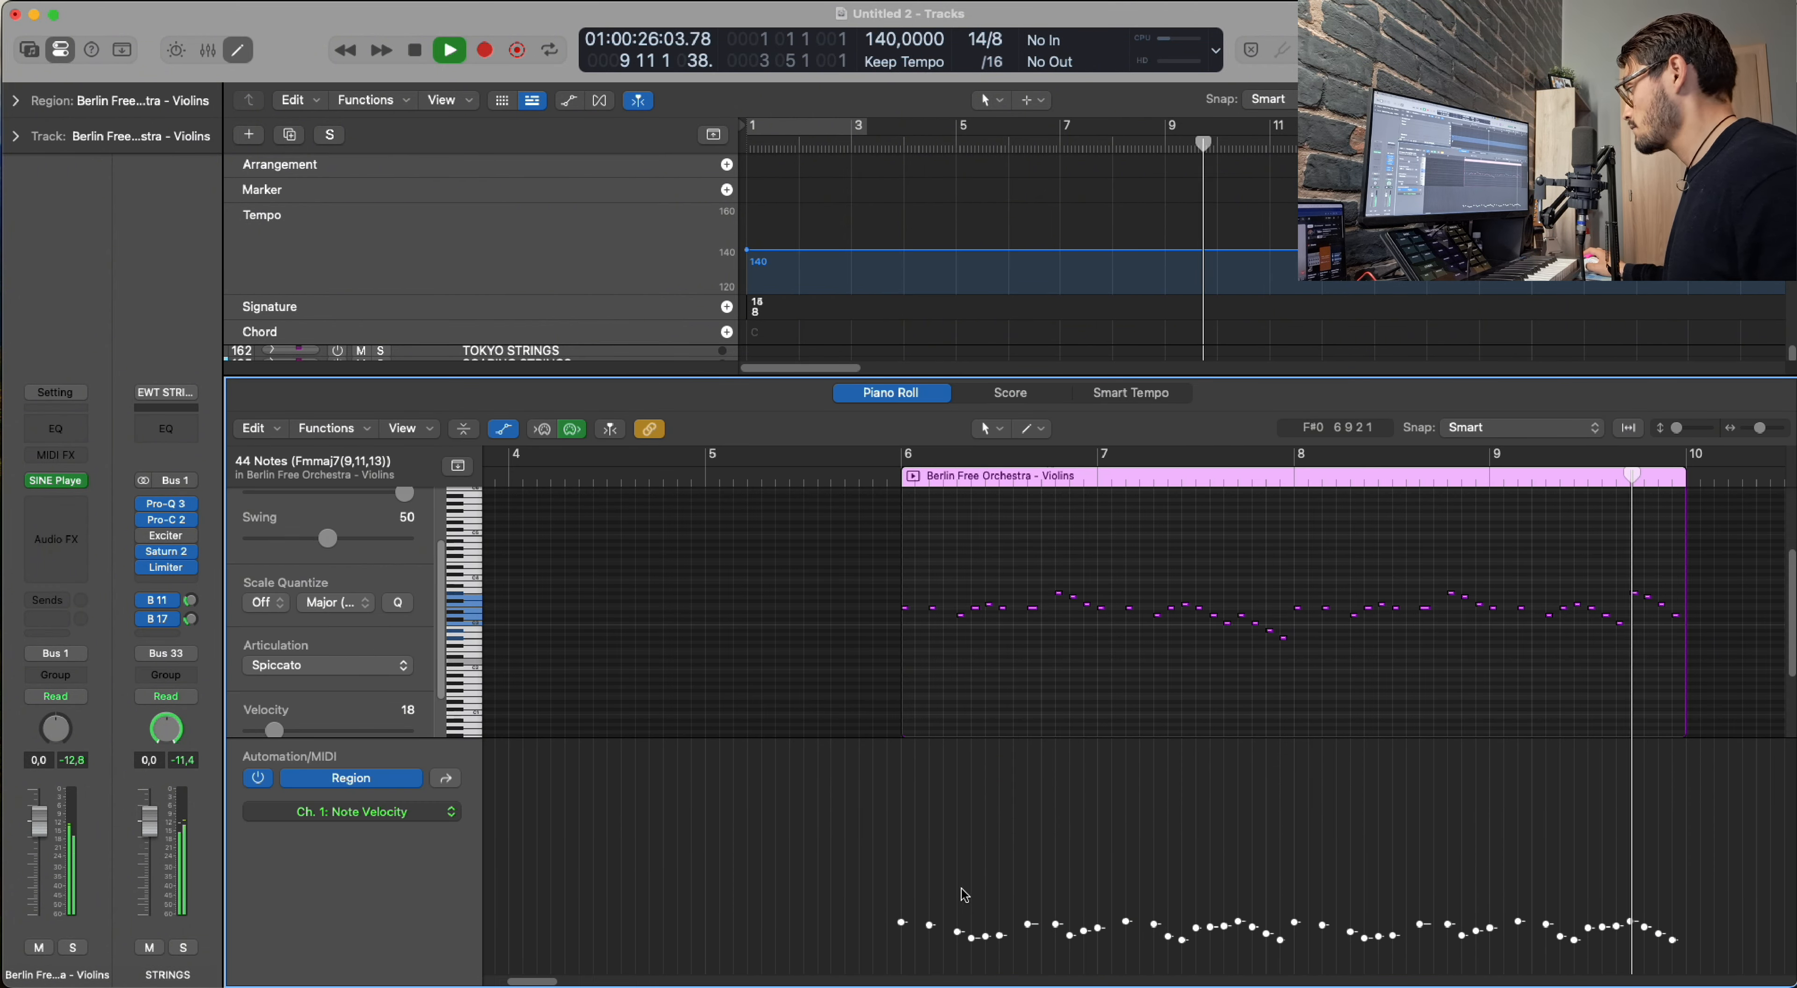
pyautogui.press('space')
pyautogui.press('e')
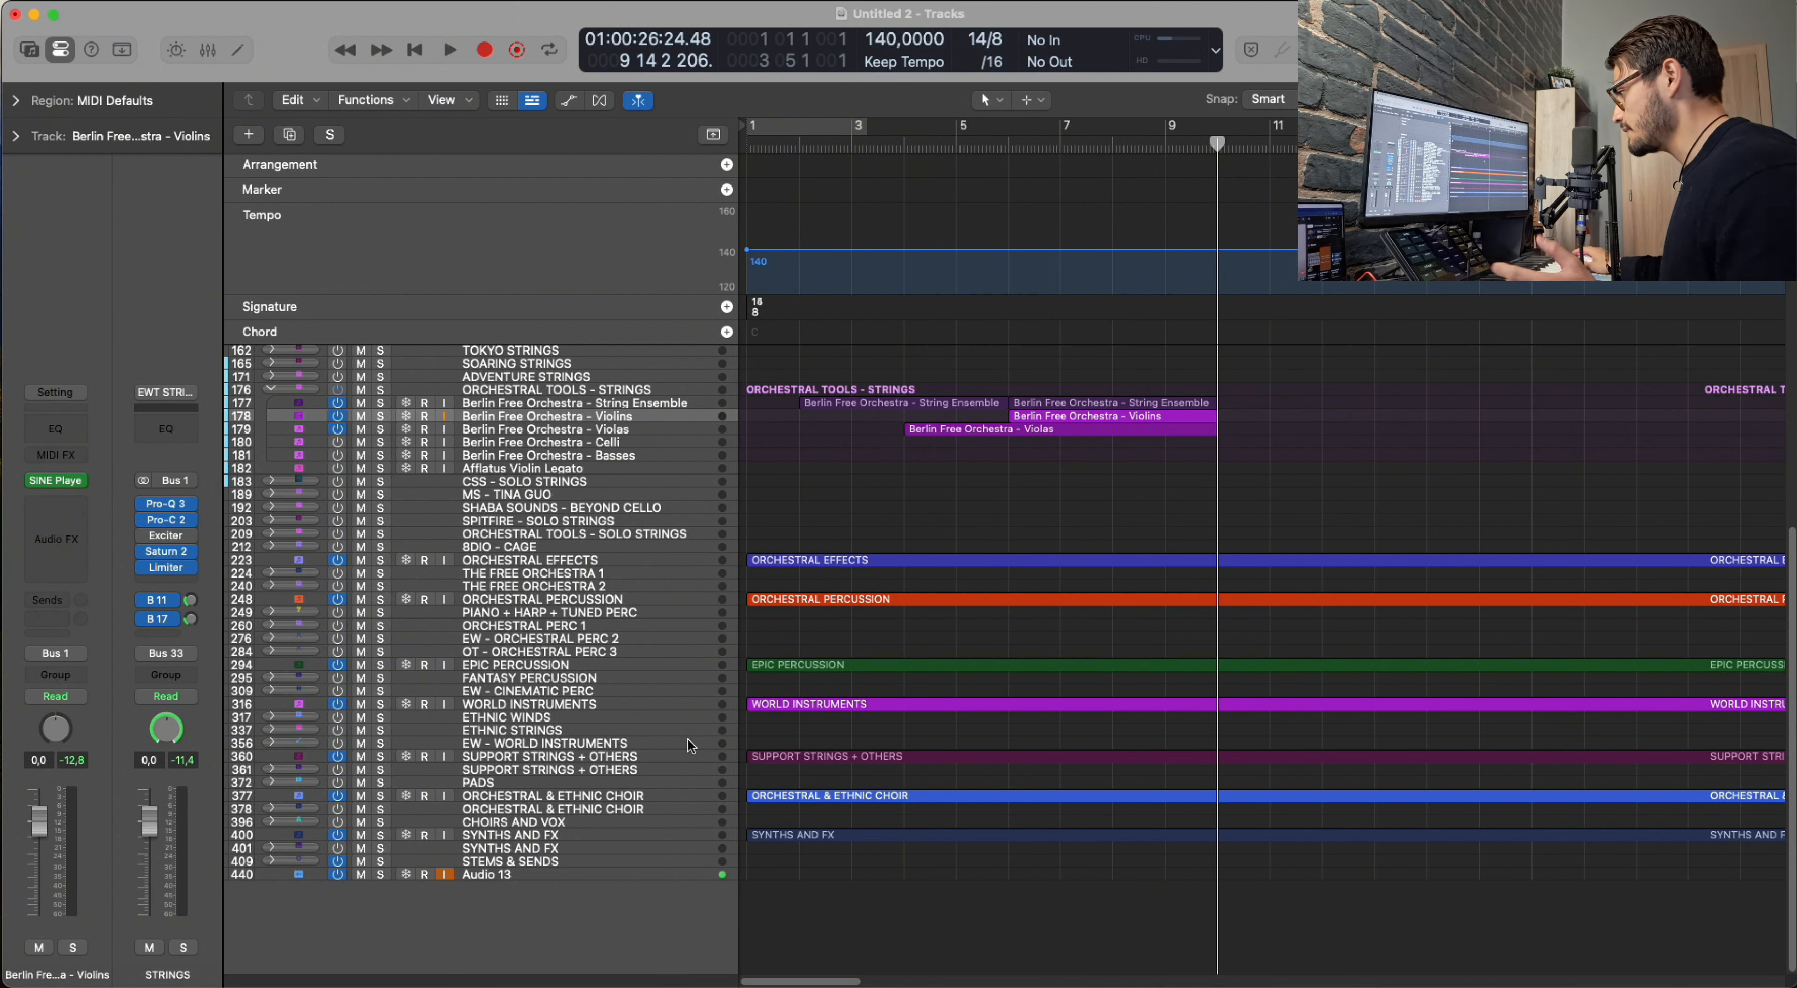
# Load the user preset LEO-Action Pulse 2 in Serum on the synth track The Prophesy Fulfilled and adjust oscillator B's unison detune.
pyautogui.click(271, 848)
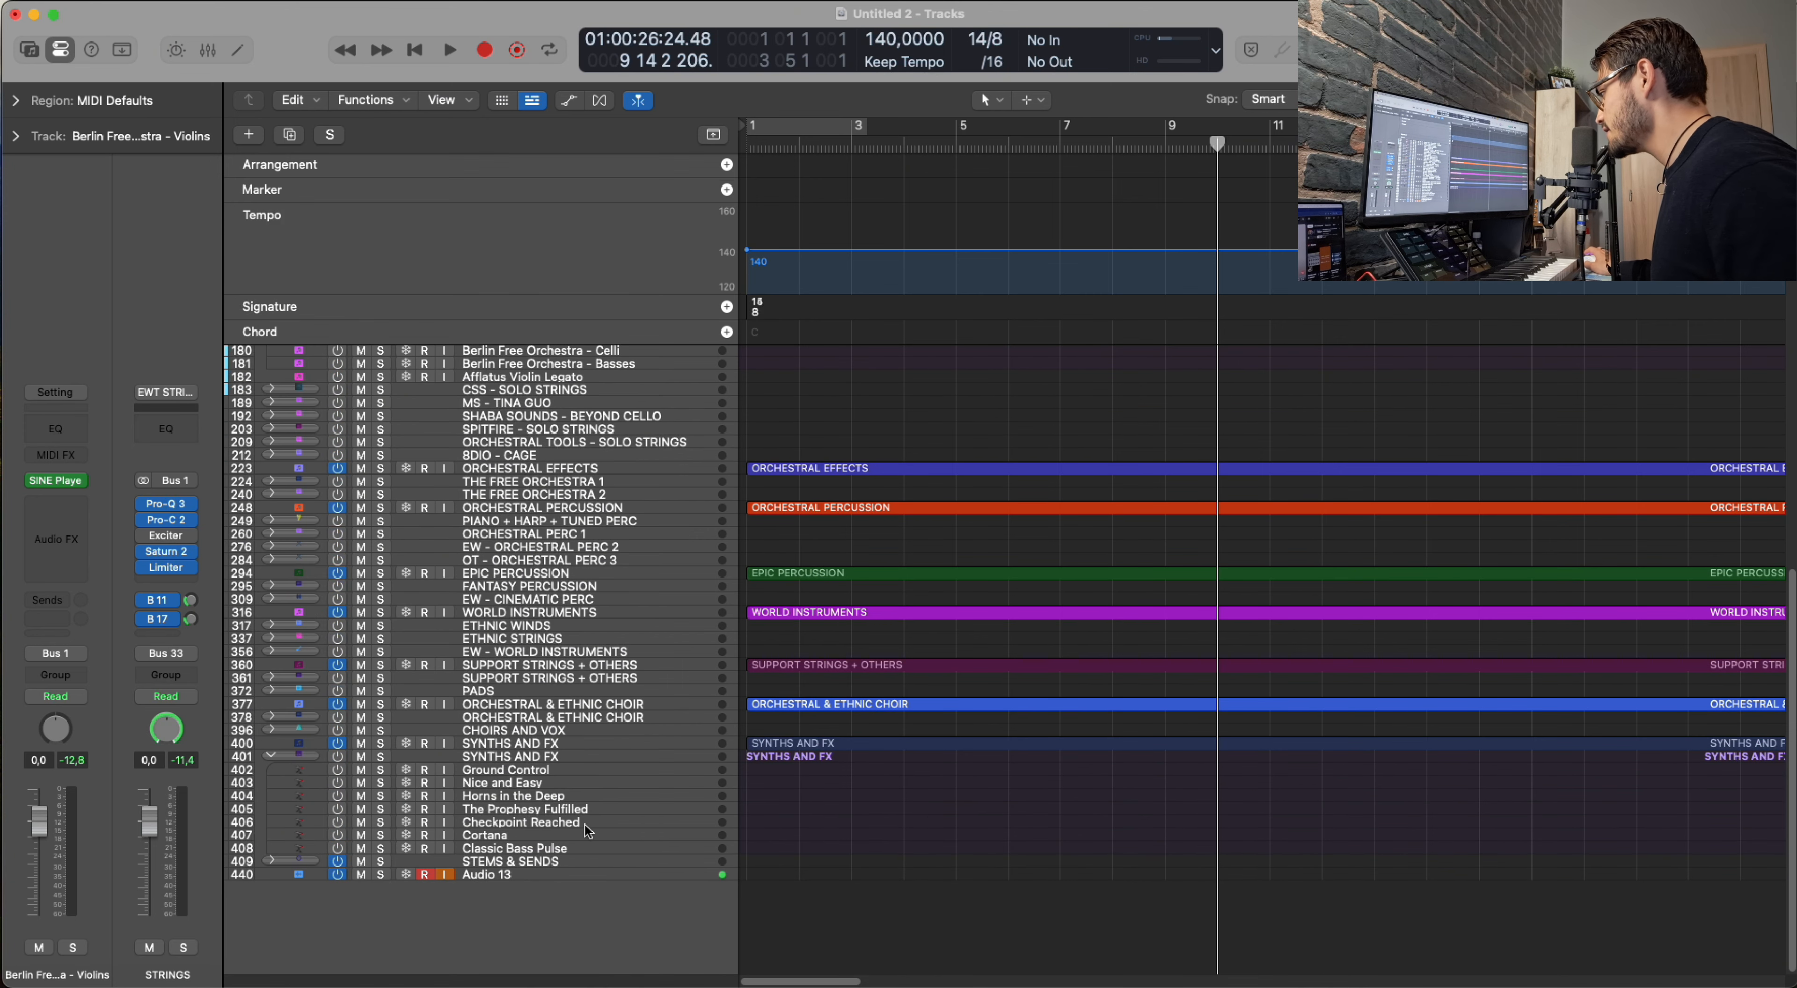
pyautogui.click(517, 771)
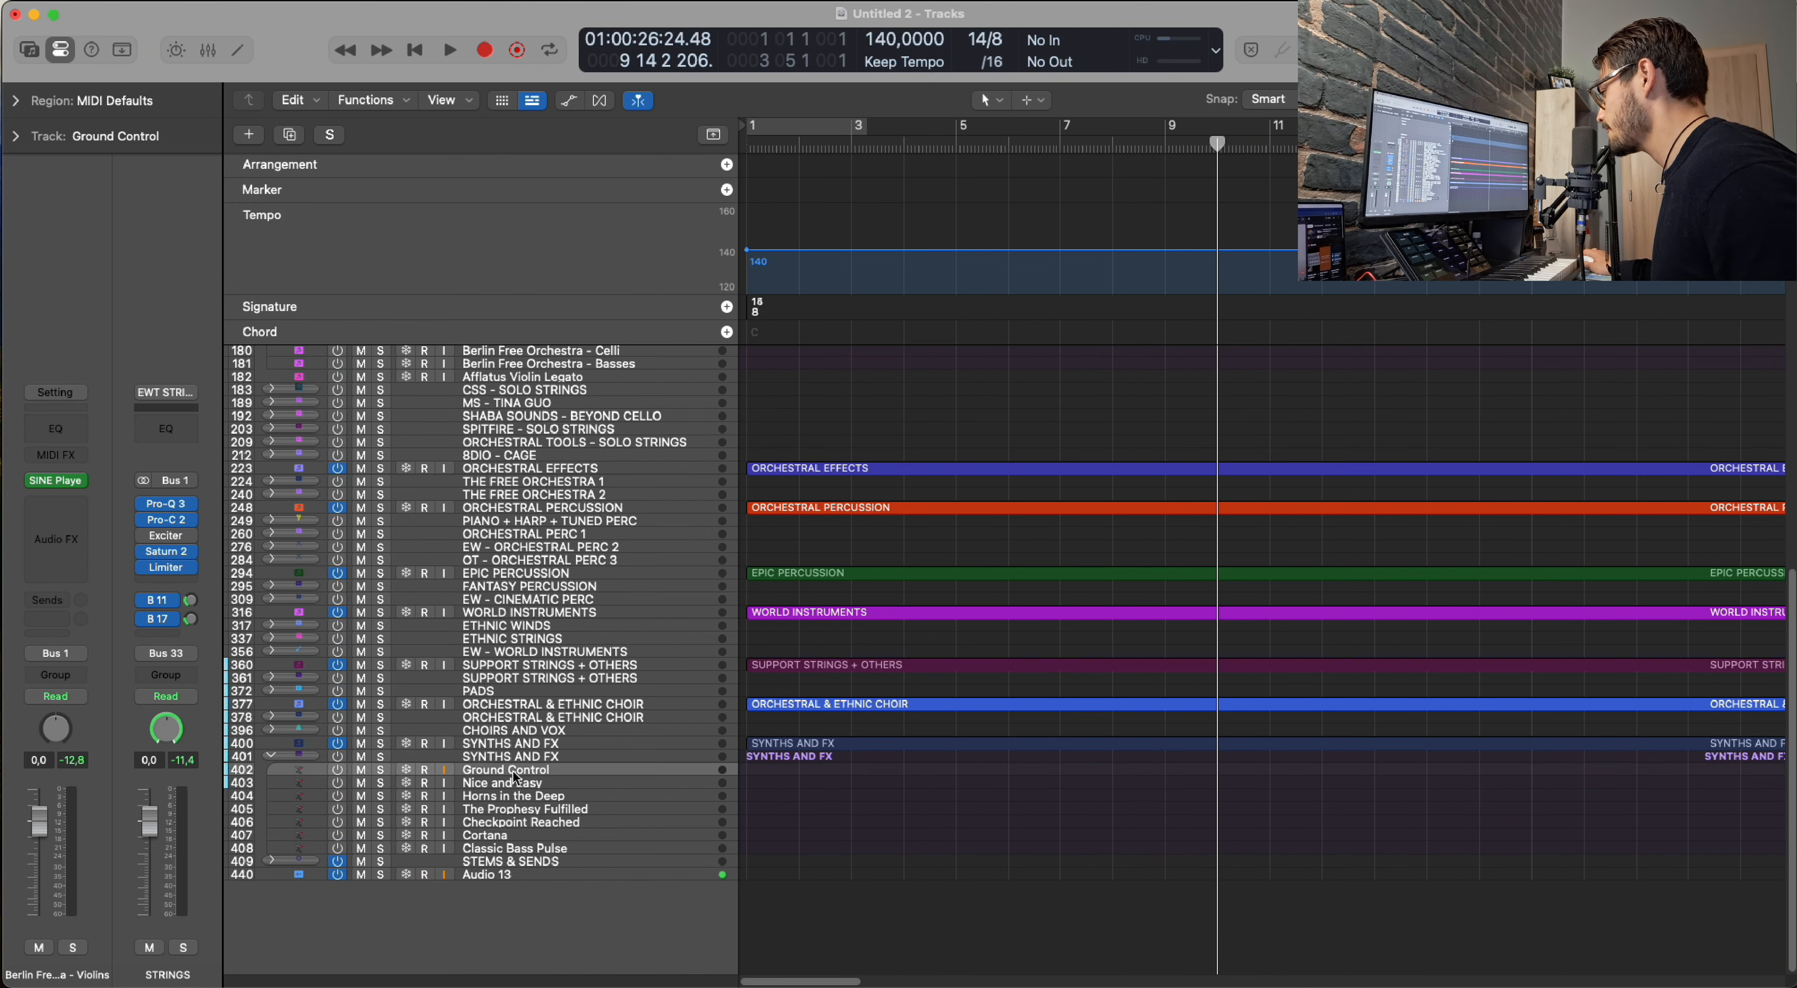
pyautogui.click(546, 785)
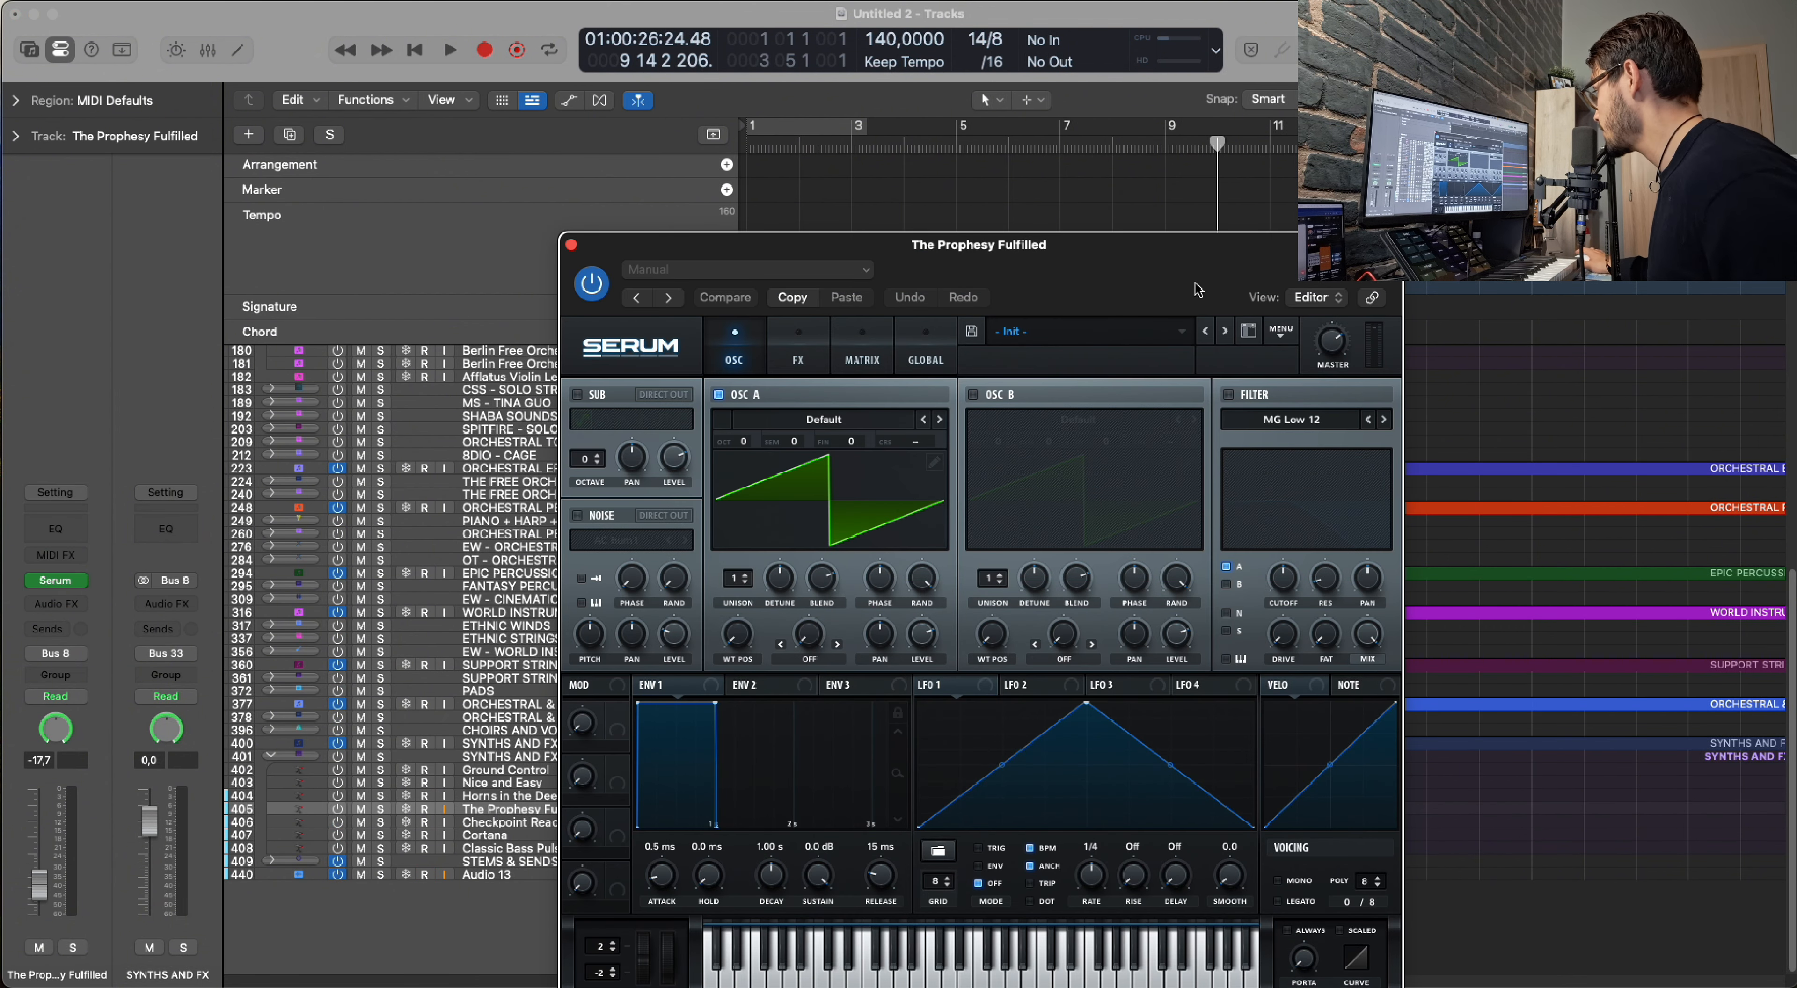
pyautogui.click(1179, 331)
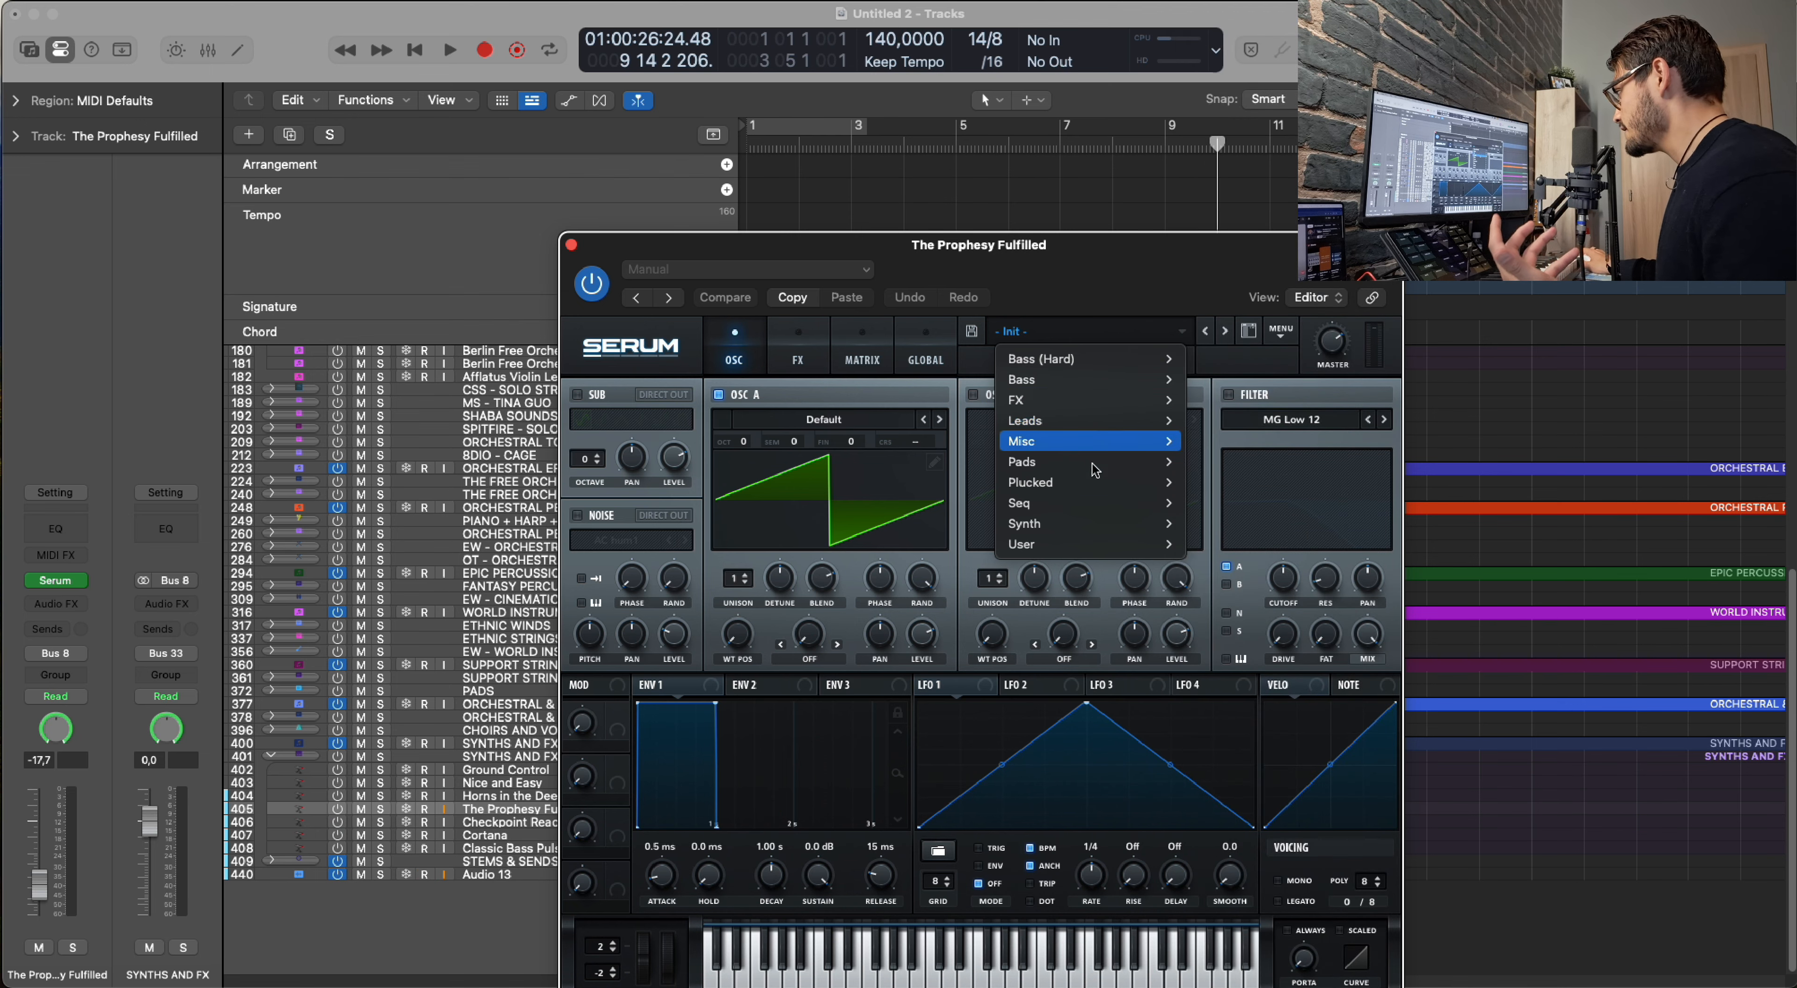
pyautogui.moveTo(1091, 544)
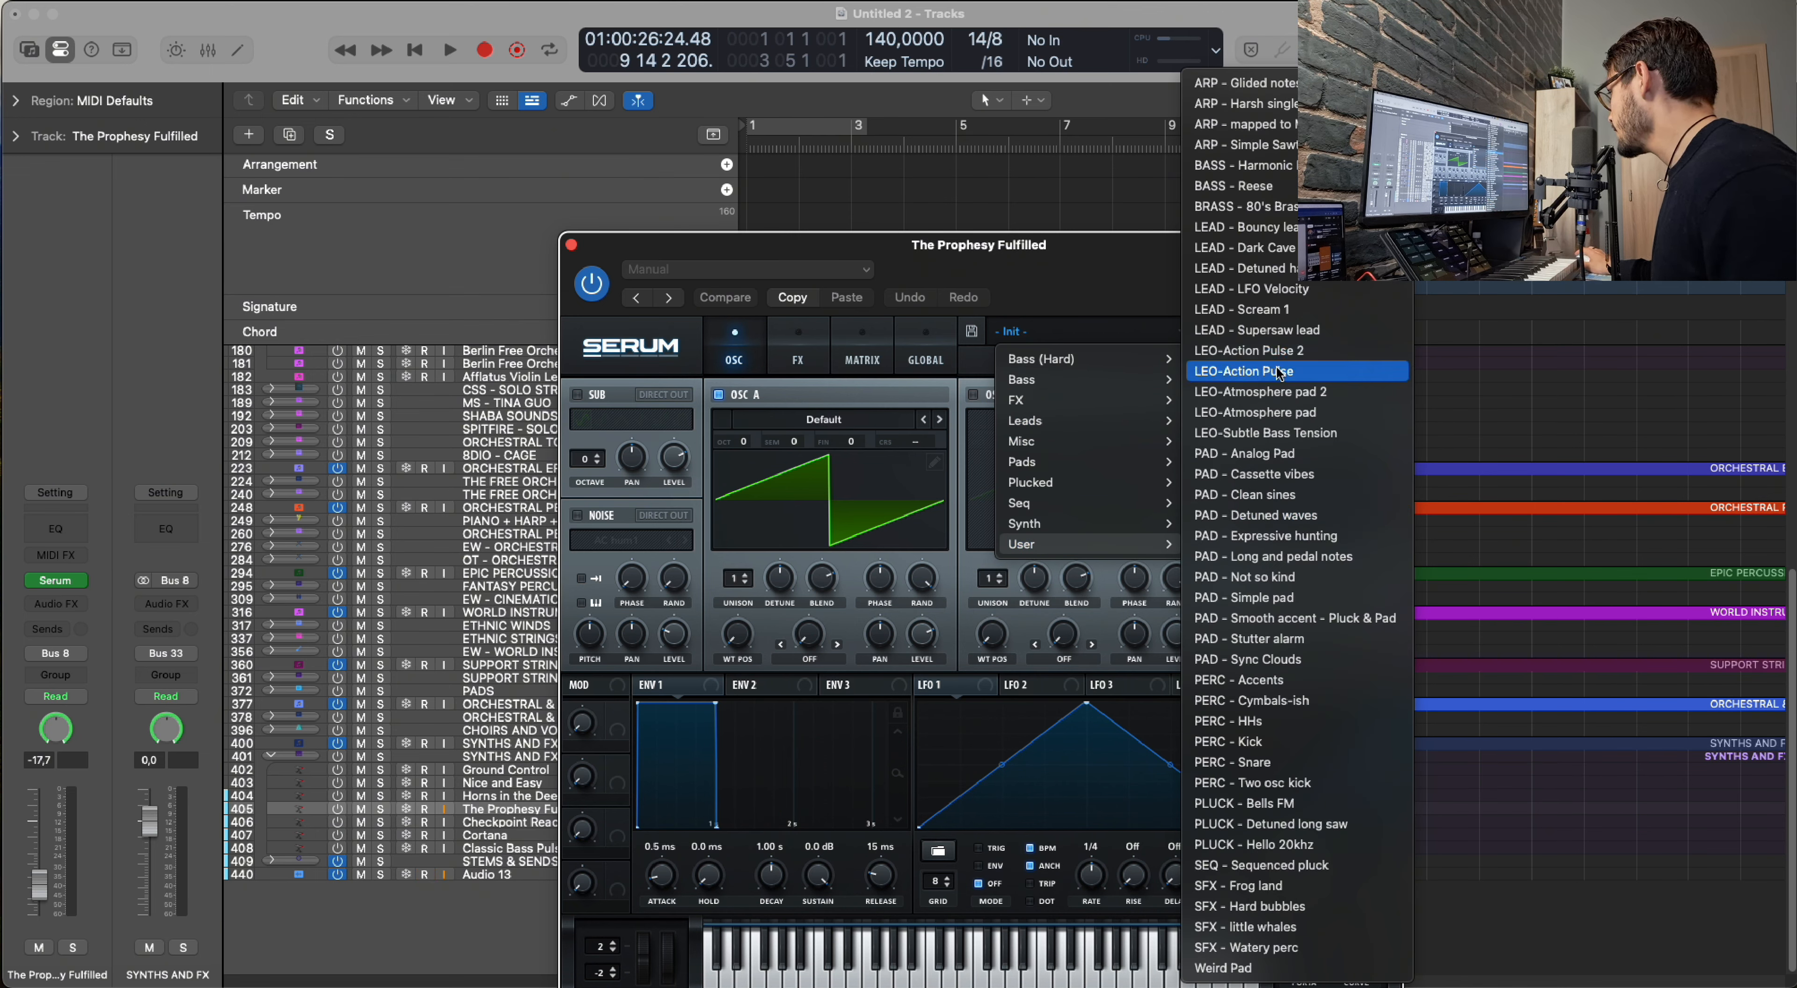
pyautogui.click(1294, 351)
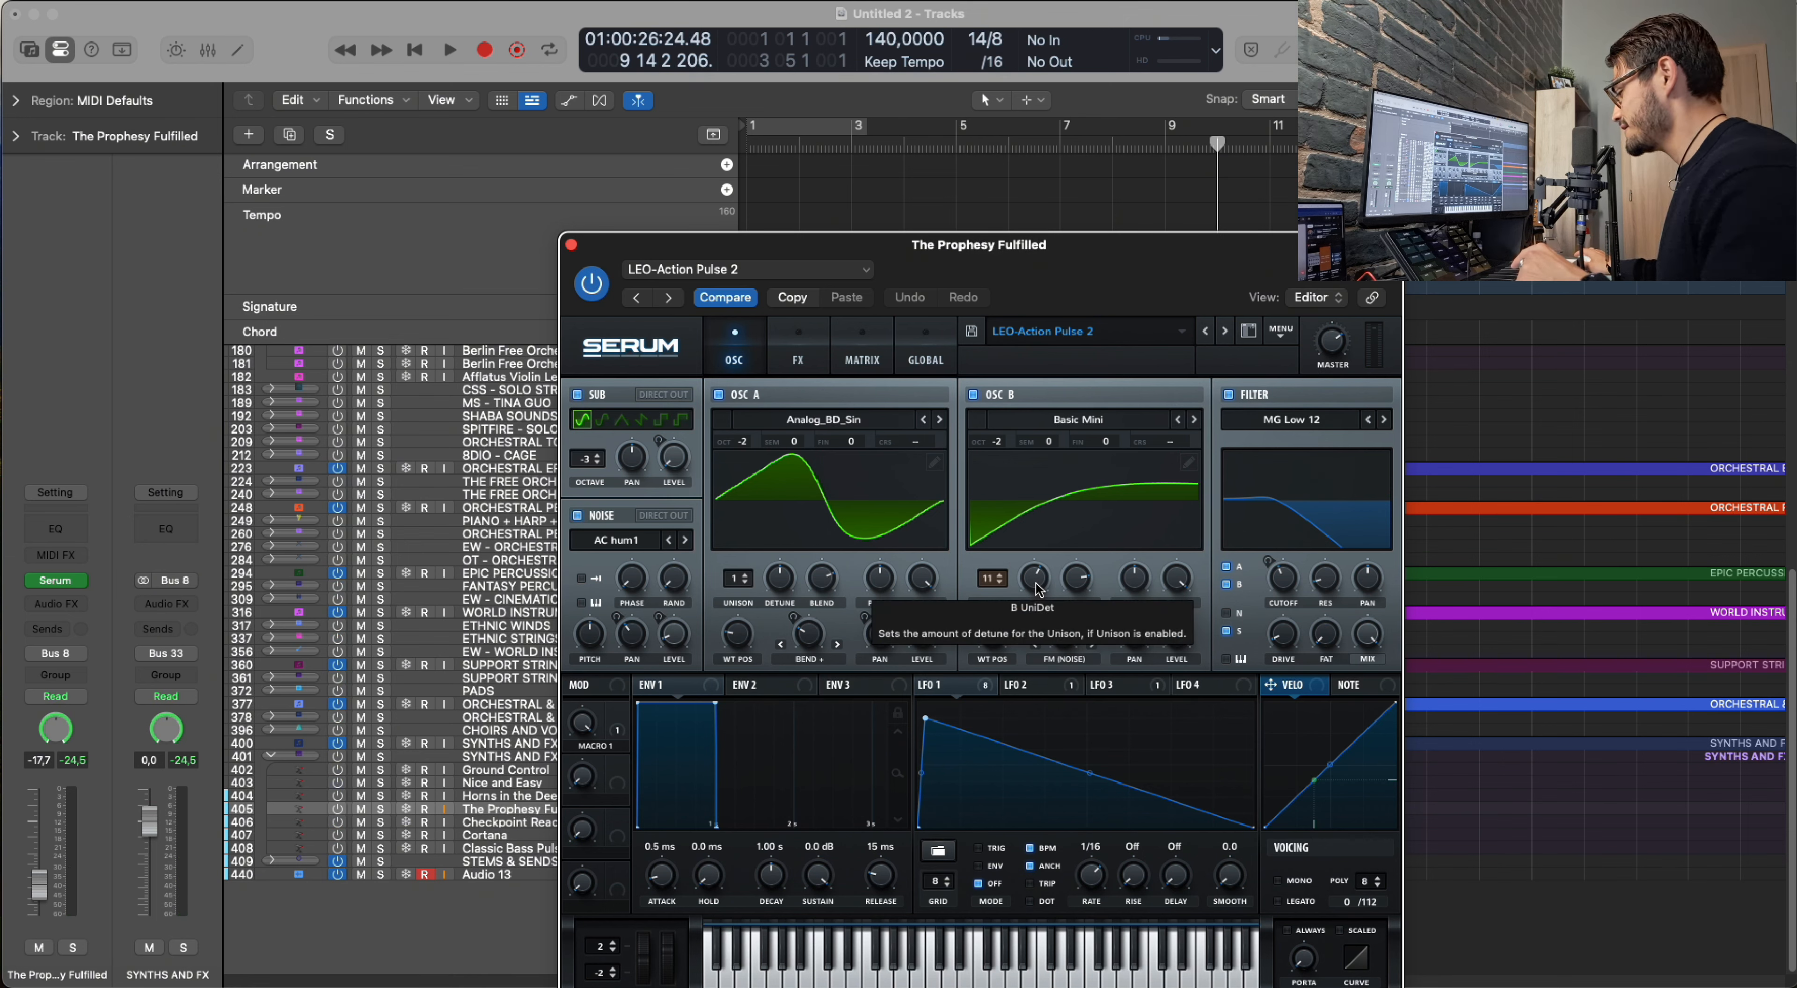
pyautogui.moveTo(1038, 589); pyautogui.dragTo(1033, 563)
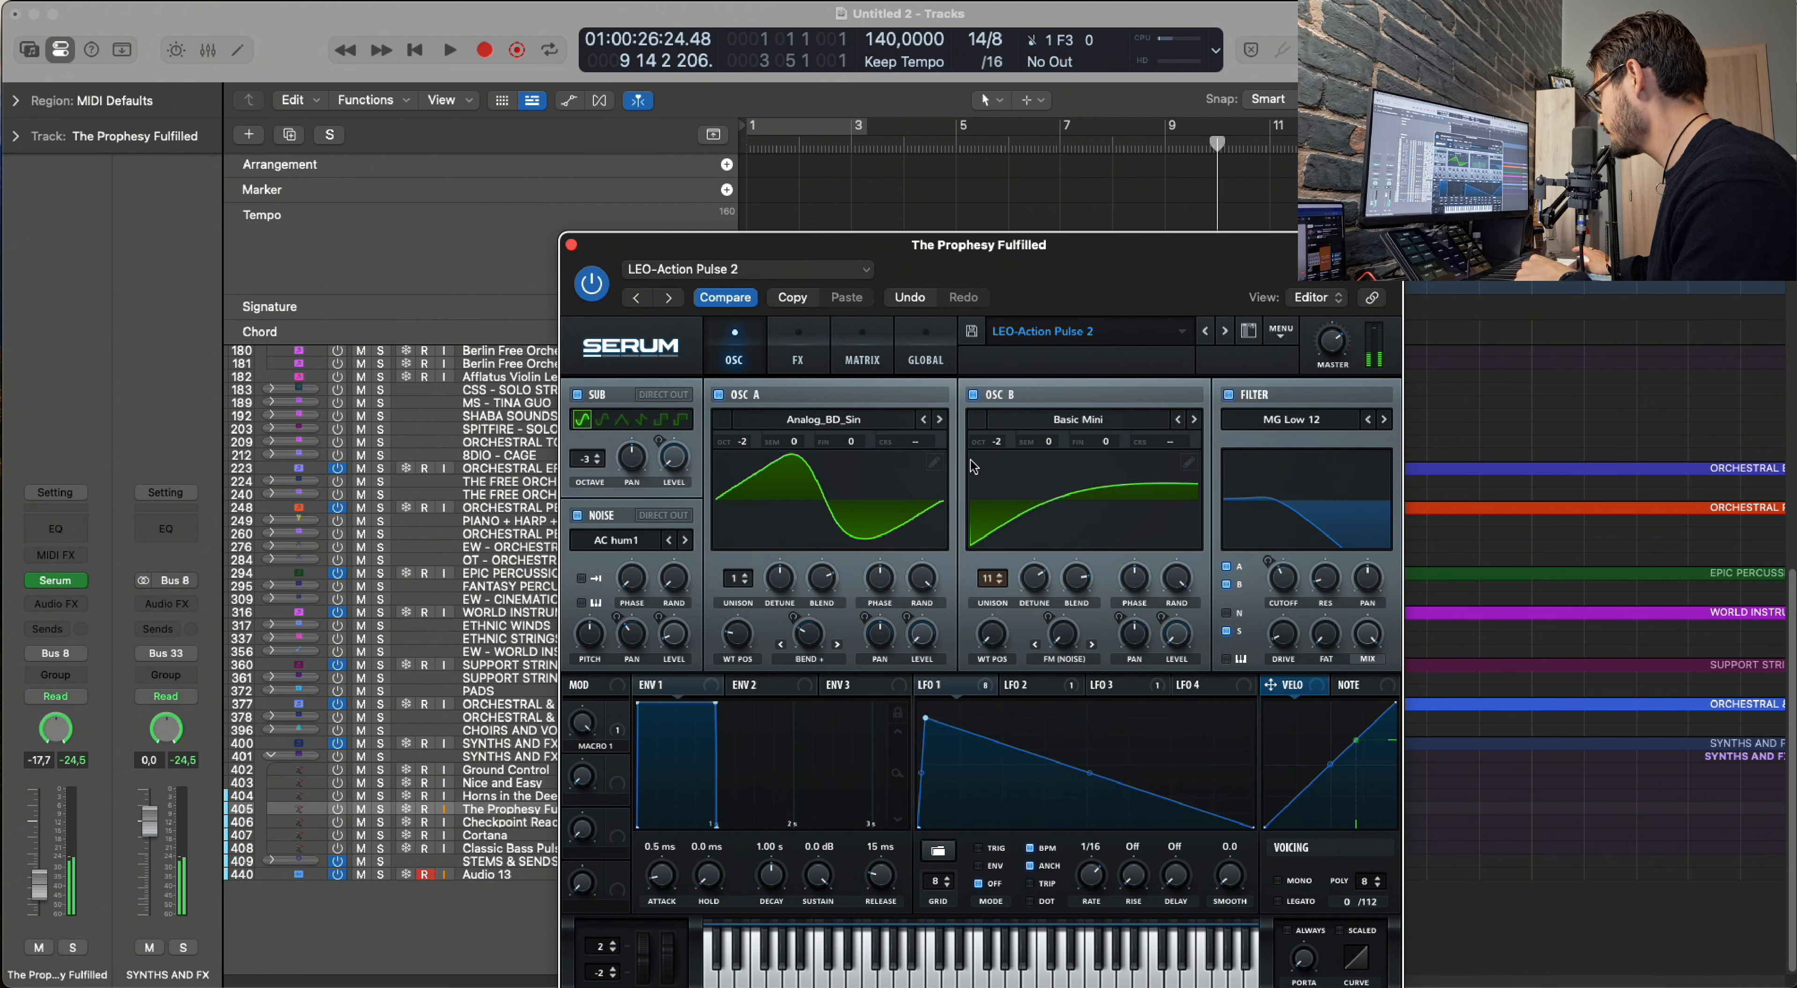
pyautogui.click(570, 245)
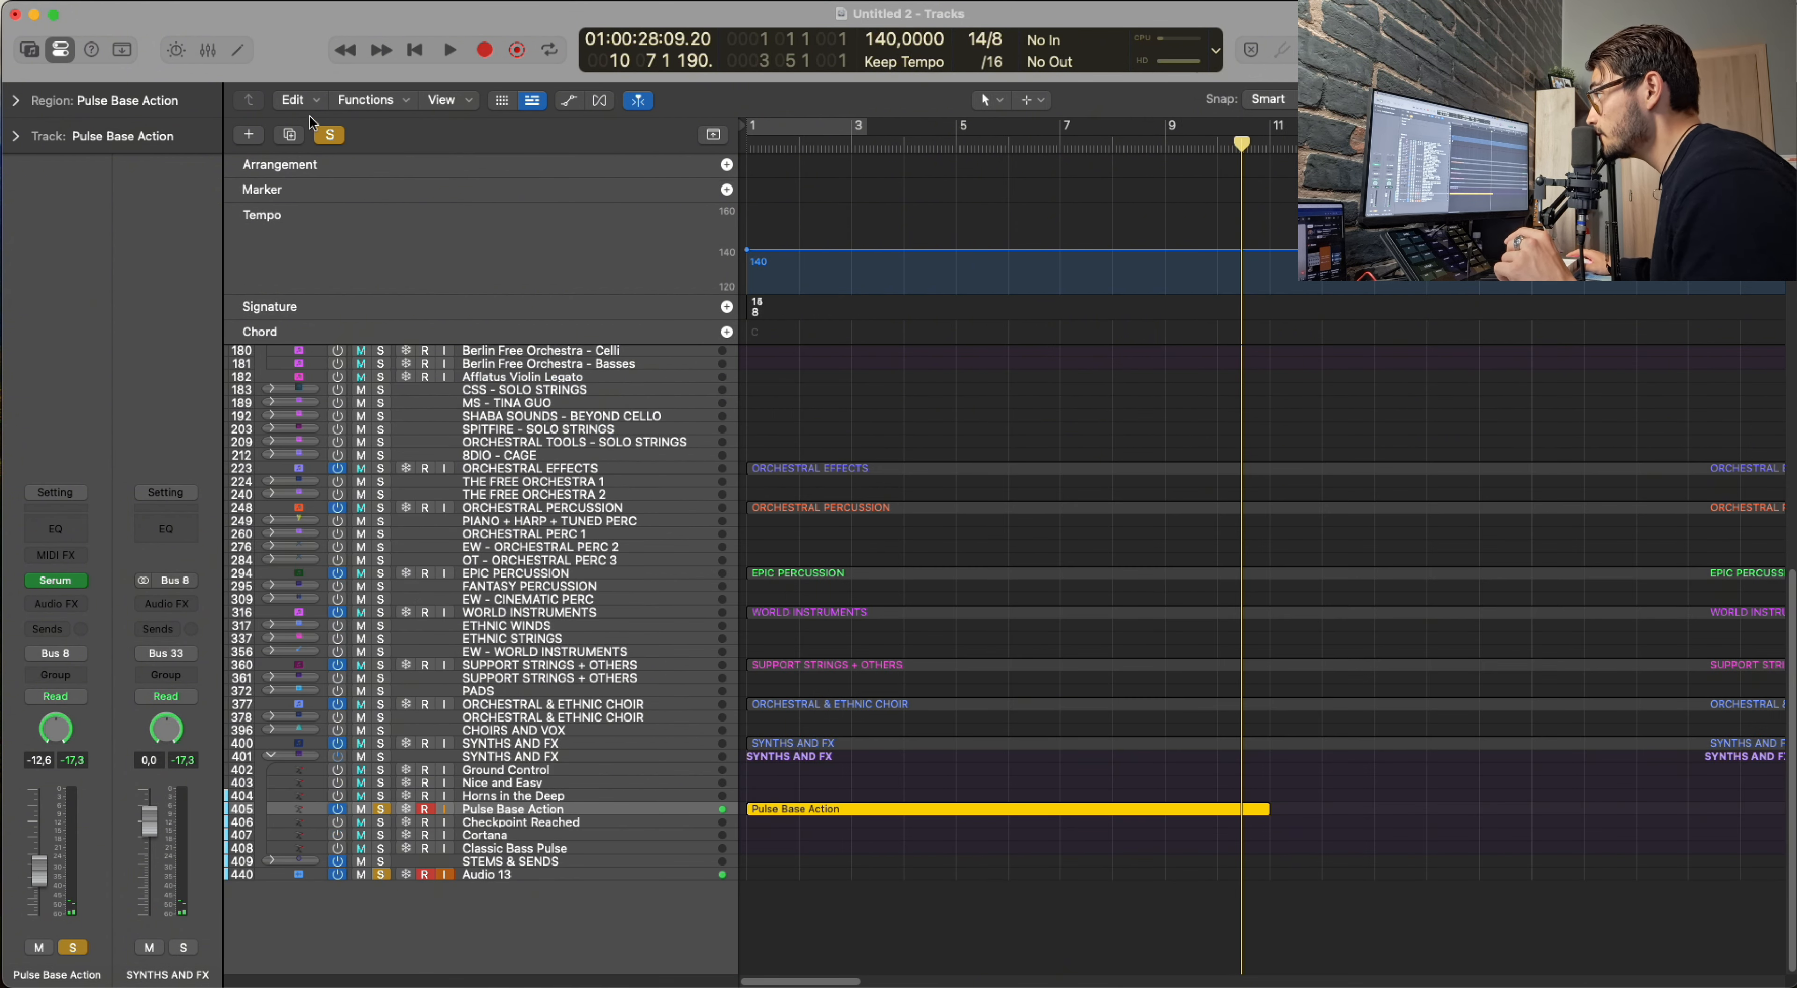
# Clear the solo and shape Pulse Base Action with Channel EQ: low shelf at 119 Hz to -13.7 dB, peak near 960 Hz to +2.1 dB.
pyautogui.click(331, 135)
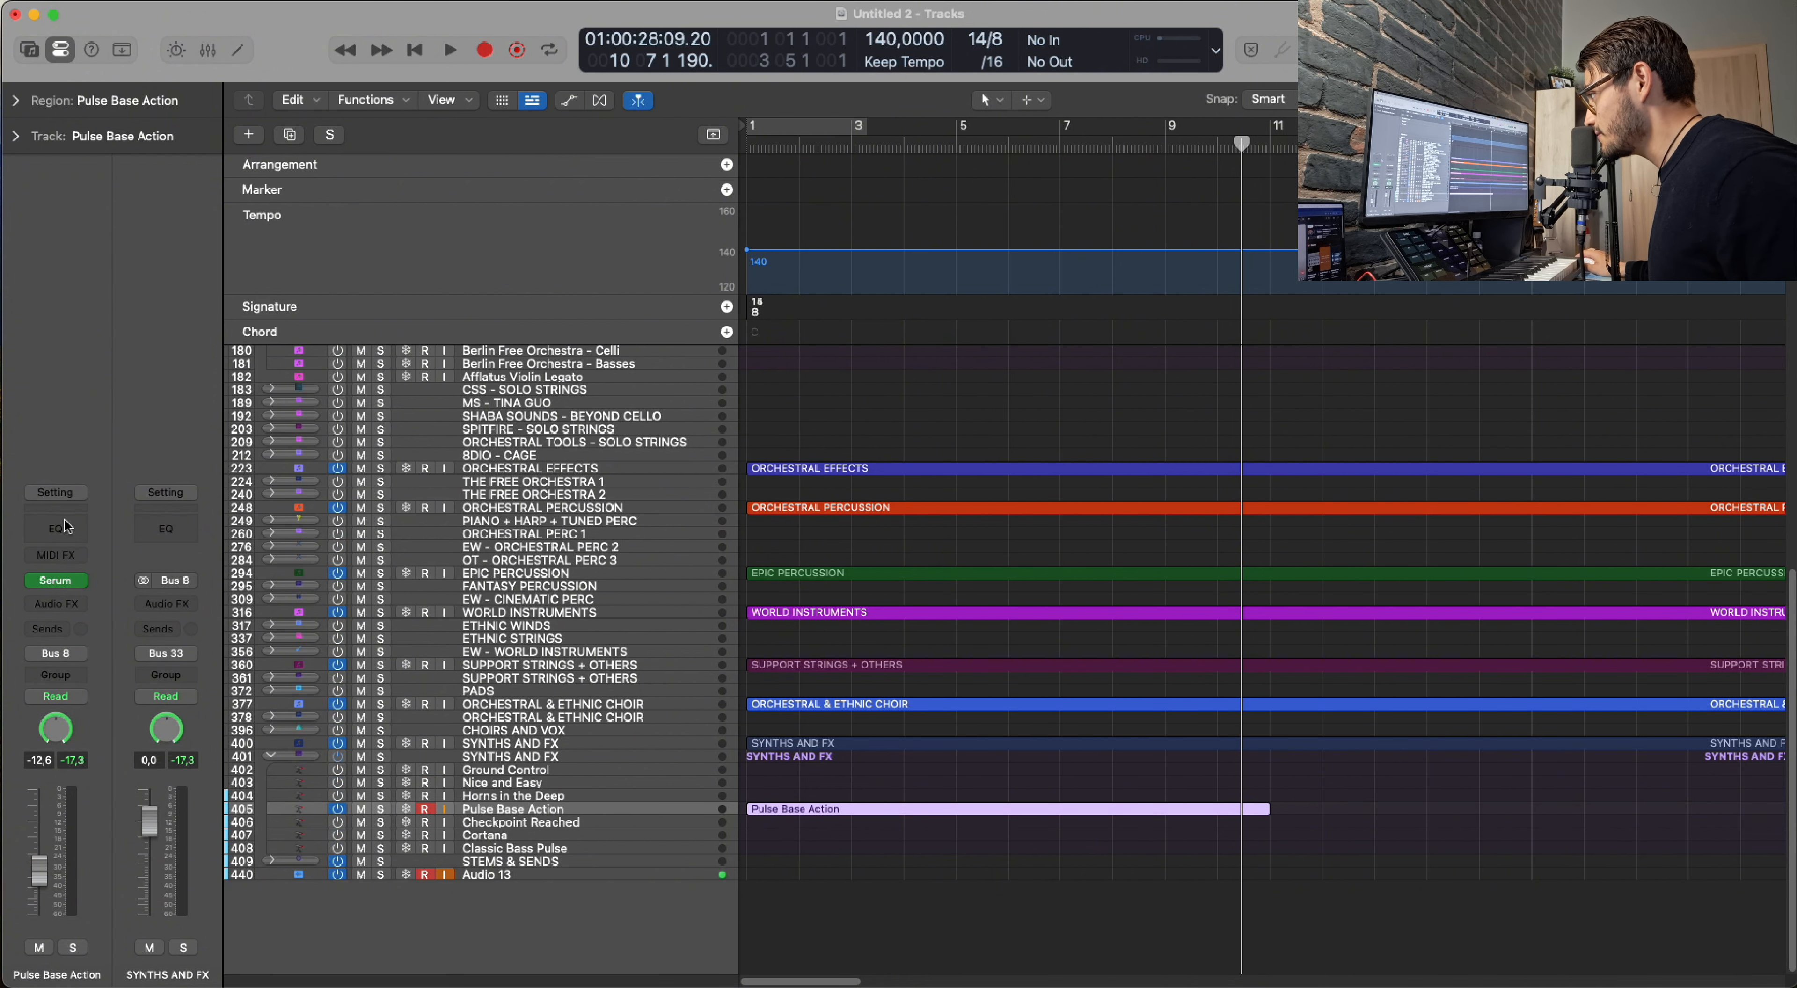
pyautogui.click(65, 539)
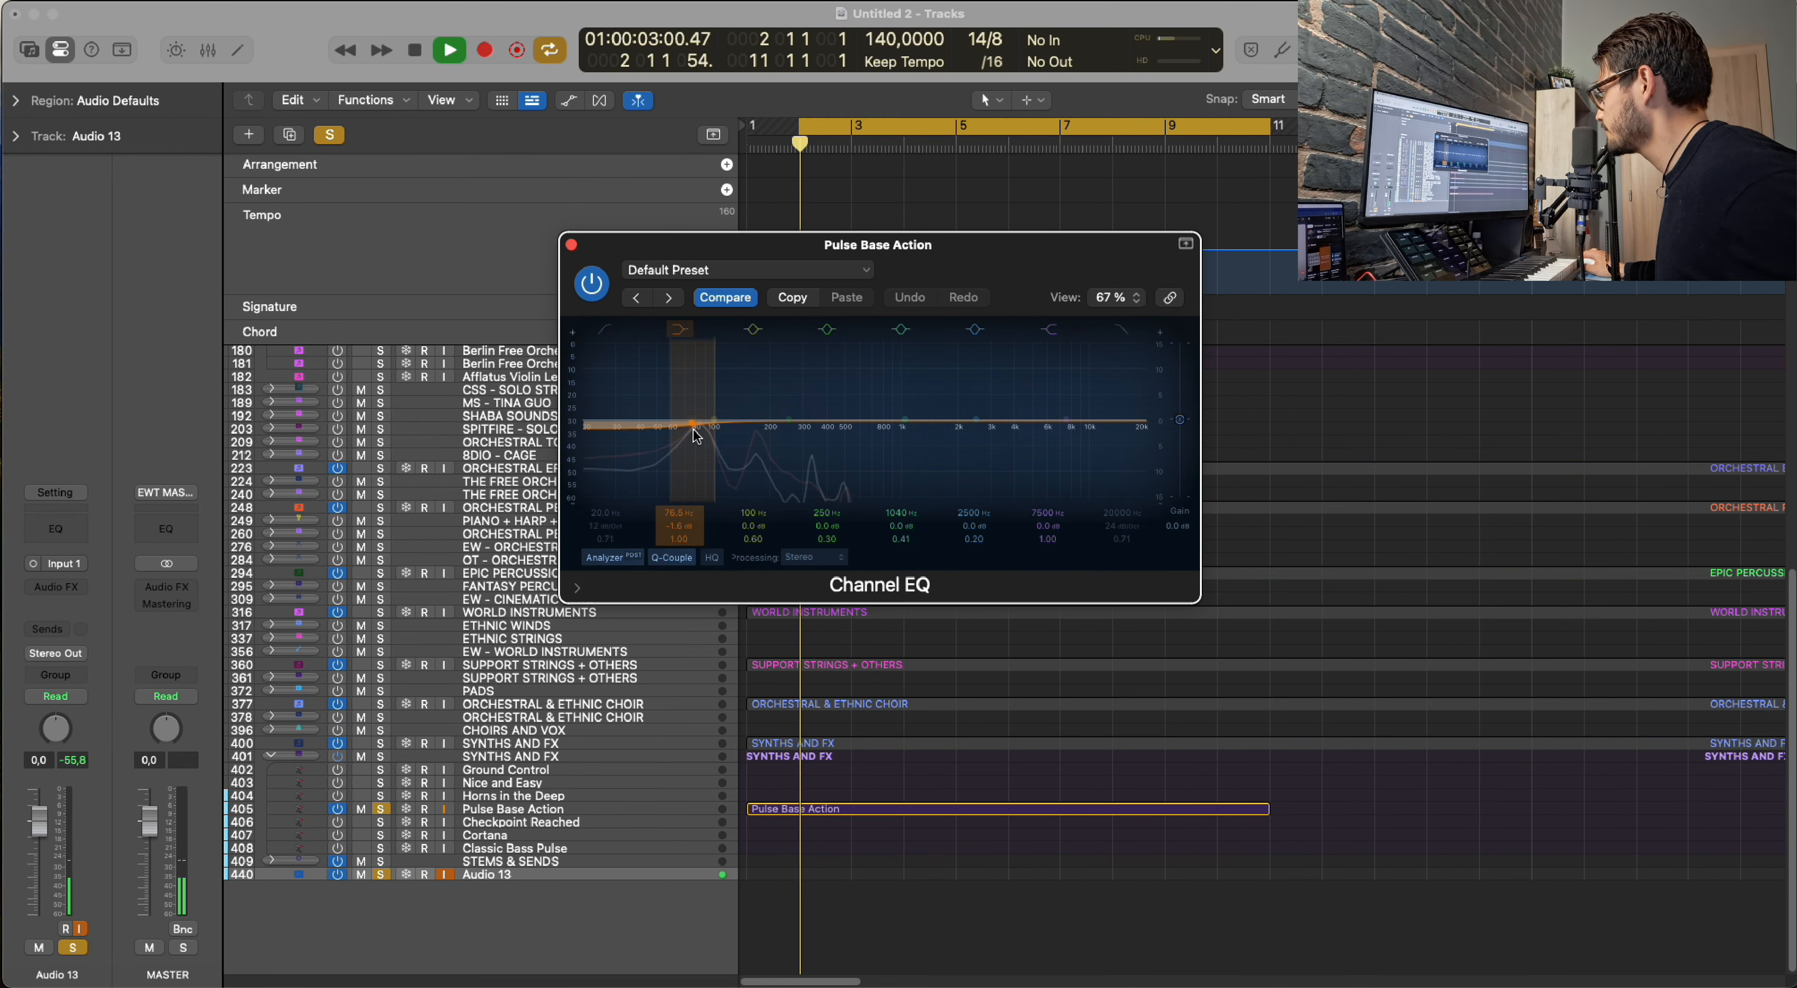
pyautogui.moveTo(697, 426); pyautogui.dragTo(729, 507)
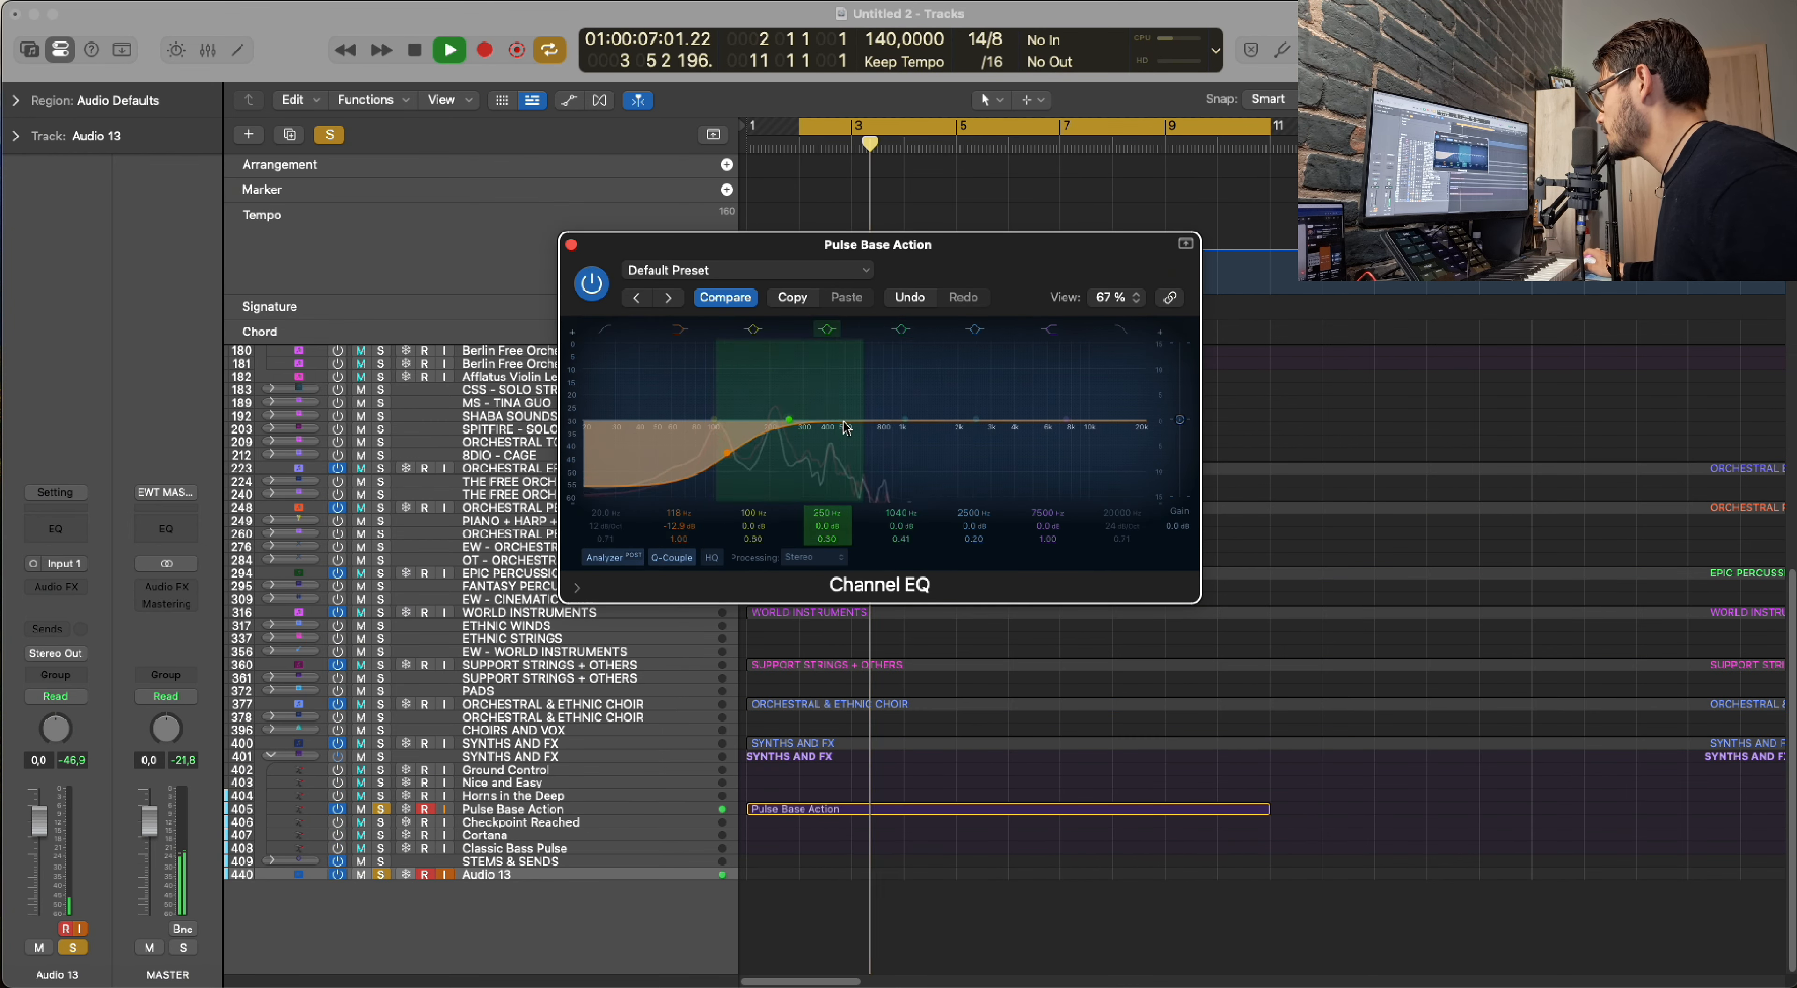
pyautogui.moveTo(900, 420)
pyautogui.mouseDown()
pyautogui.moveTo(863, 402)
pyautogui.moveTo(900, 412)
pyautogui.mouseUp()
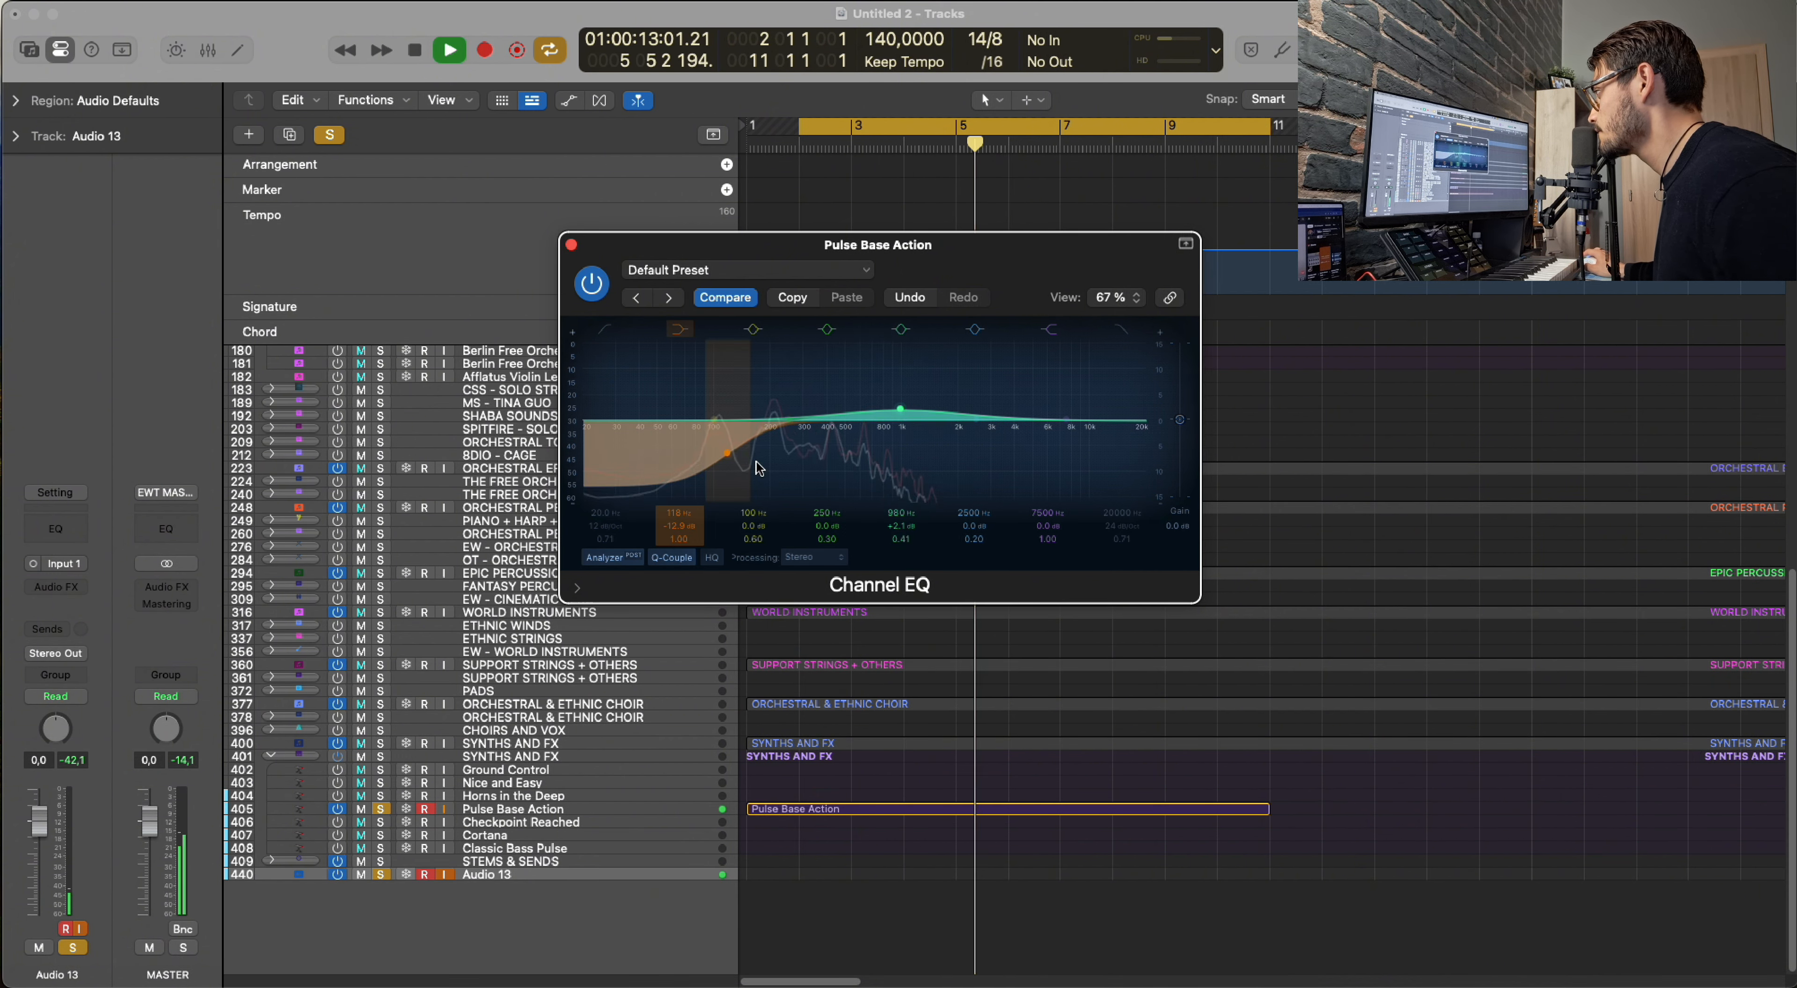
pyautogui.moveTo(755, 466); pyautogui.dragTo(757, 471)
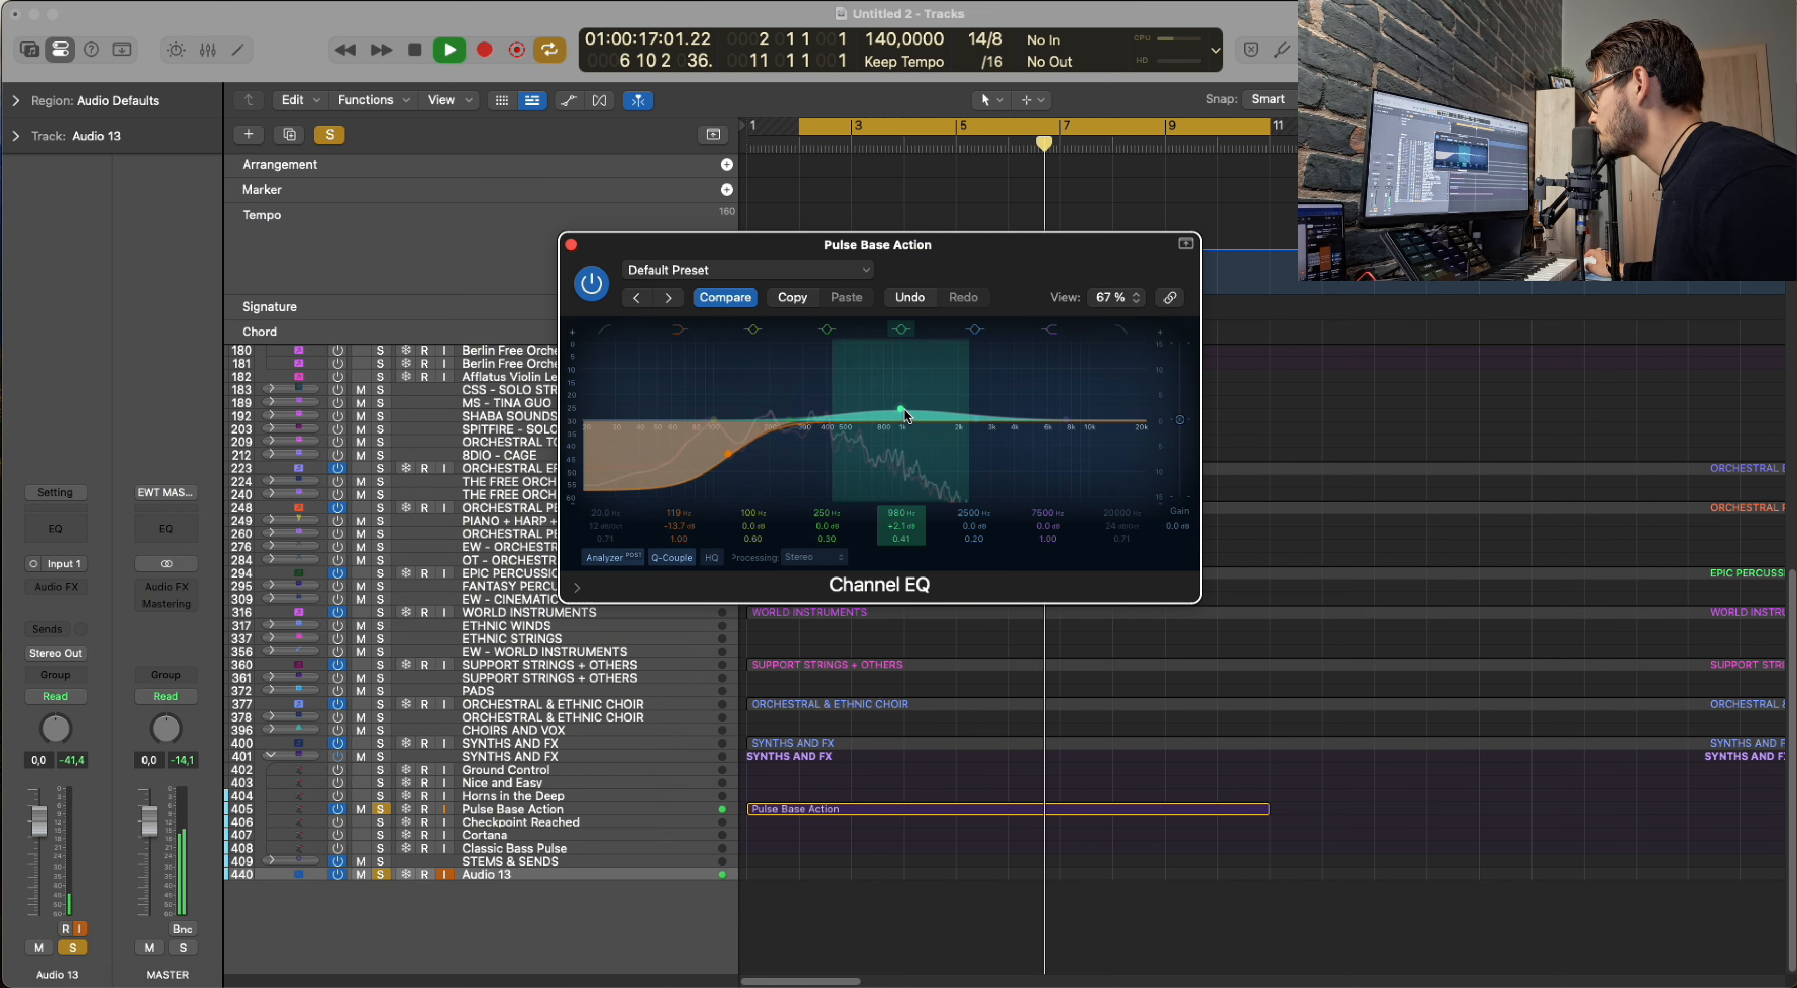
# On Pulse Base Action's Channel EQ, raise the peak to +2.4 dB at 1070 Hz and the high shelf to +2.0 dB at 6800 Hz.
pyautogui.moveTo(907, 413); pyautogui.dragTo(914, 412)
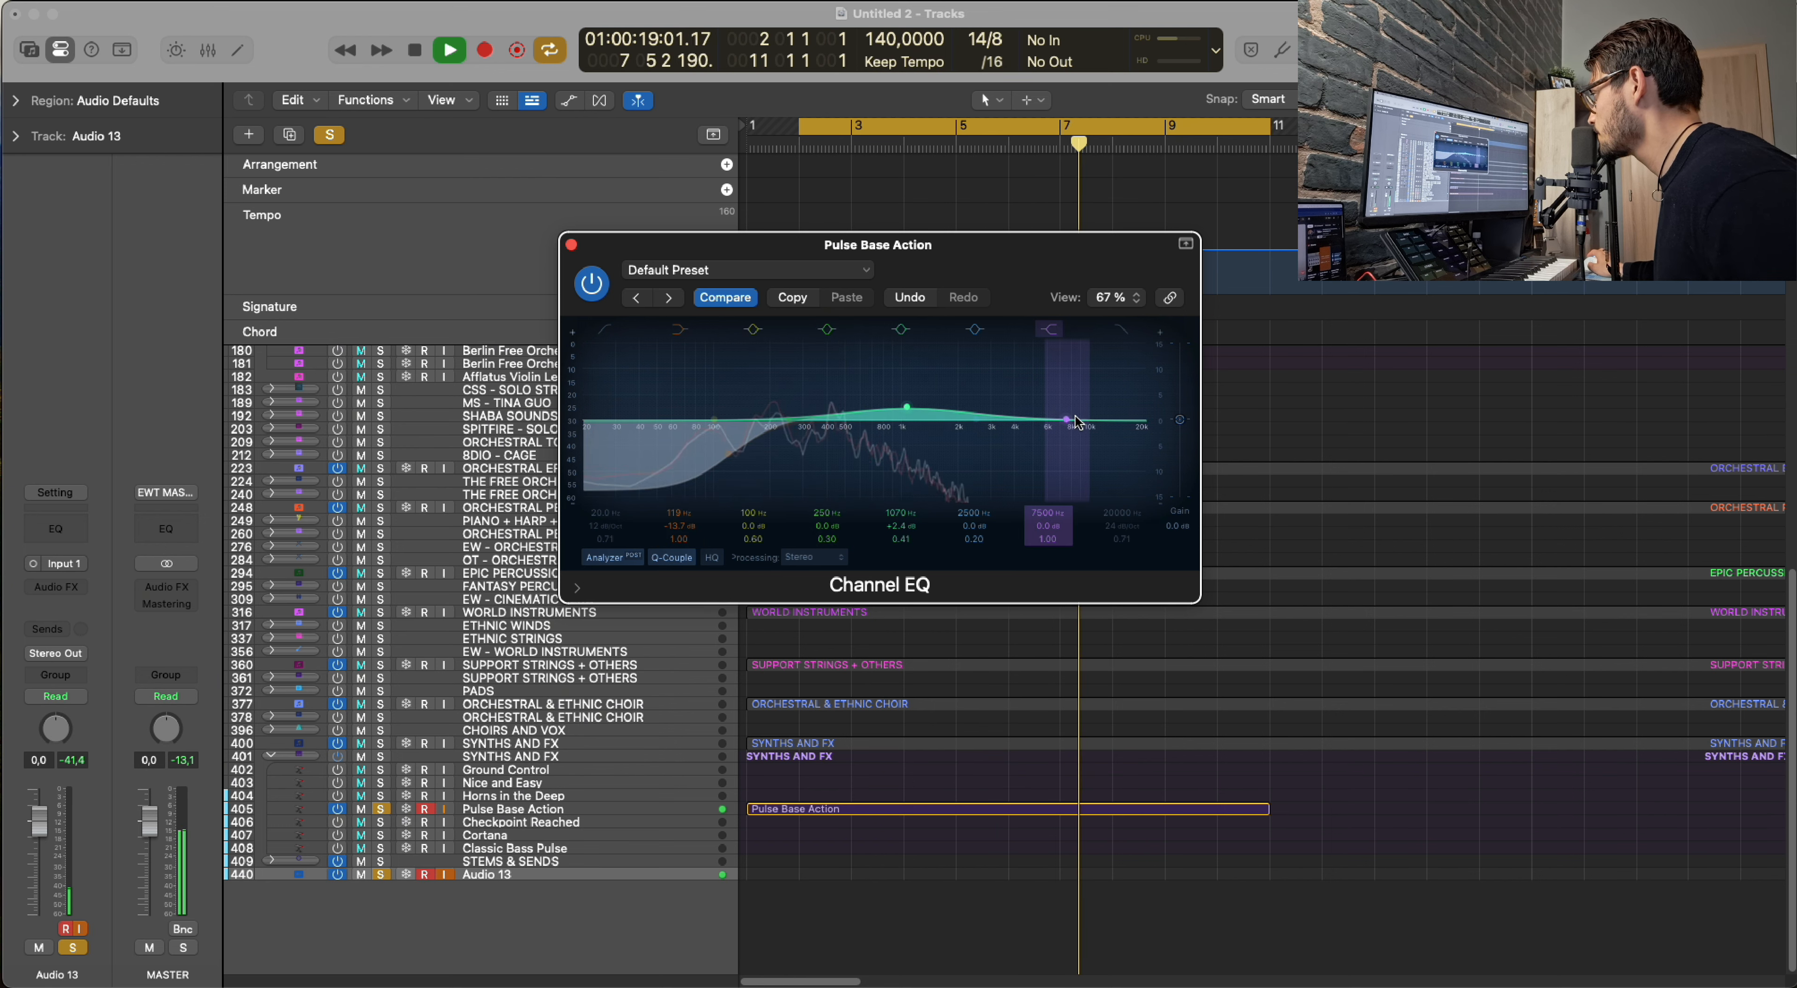
pyautogui.moveTo(1065, 419); pyautogui.dragTo(1056, 420)
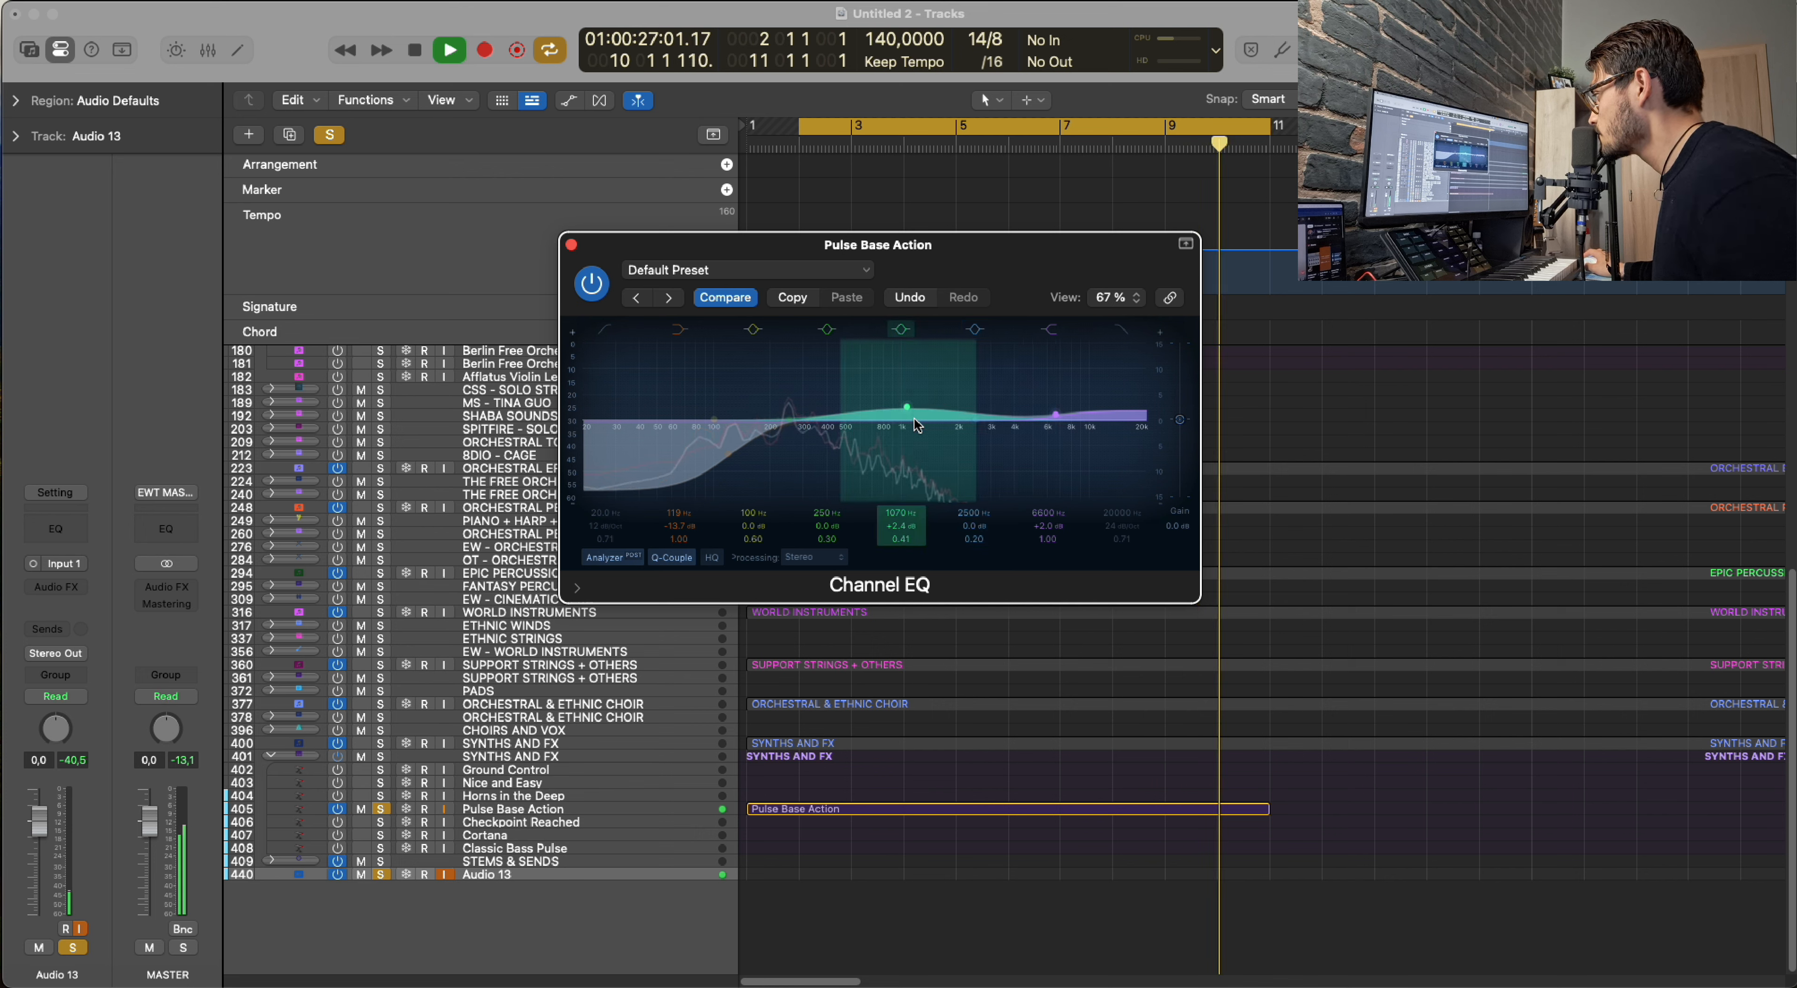
pyautogui.press('space')
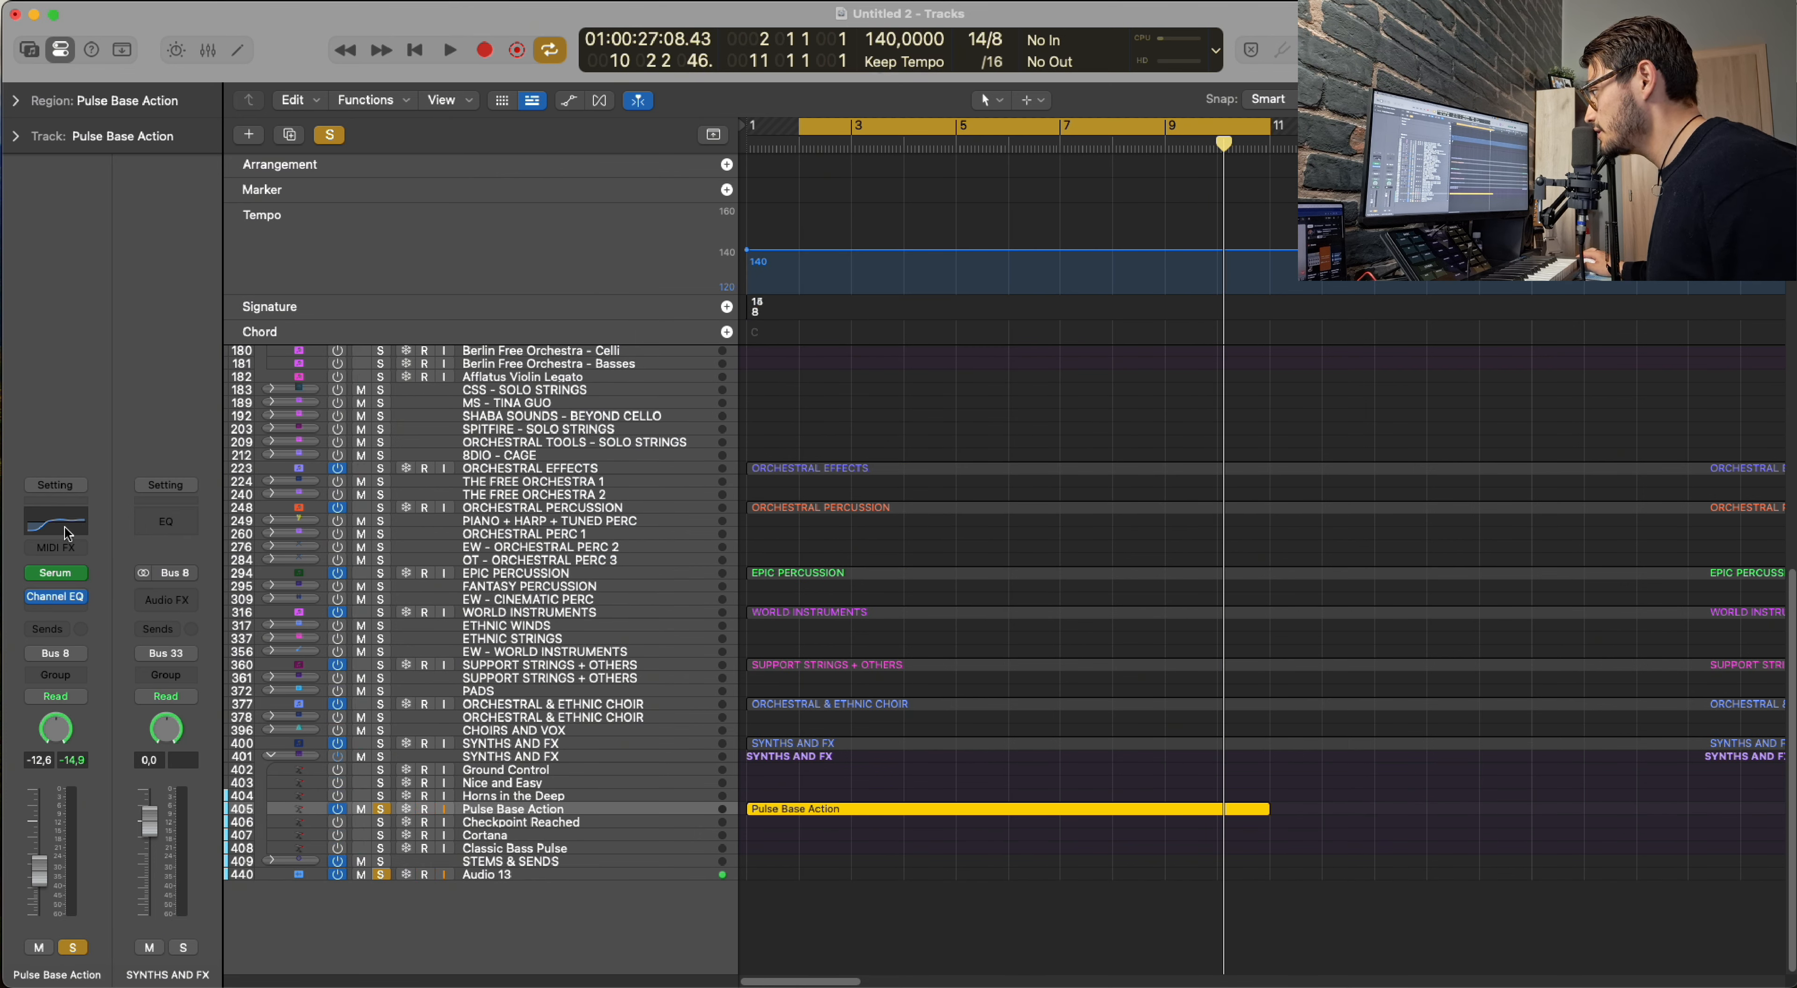
pyautogui.click(67, 534)
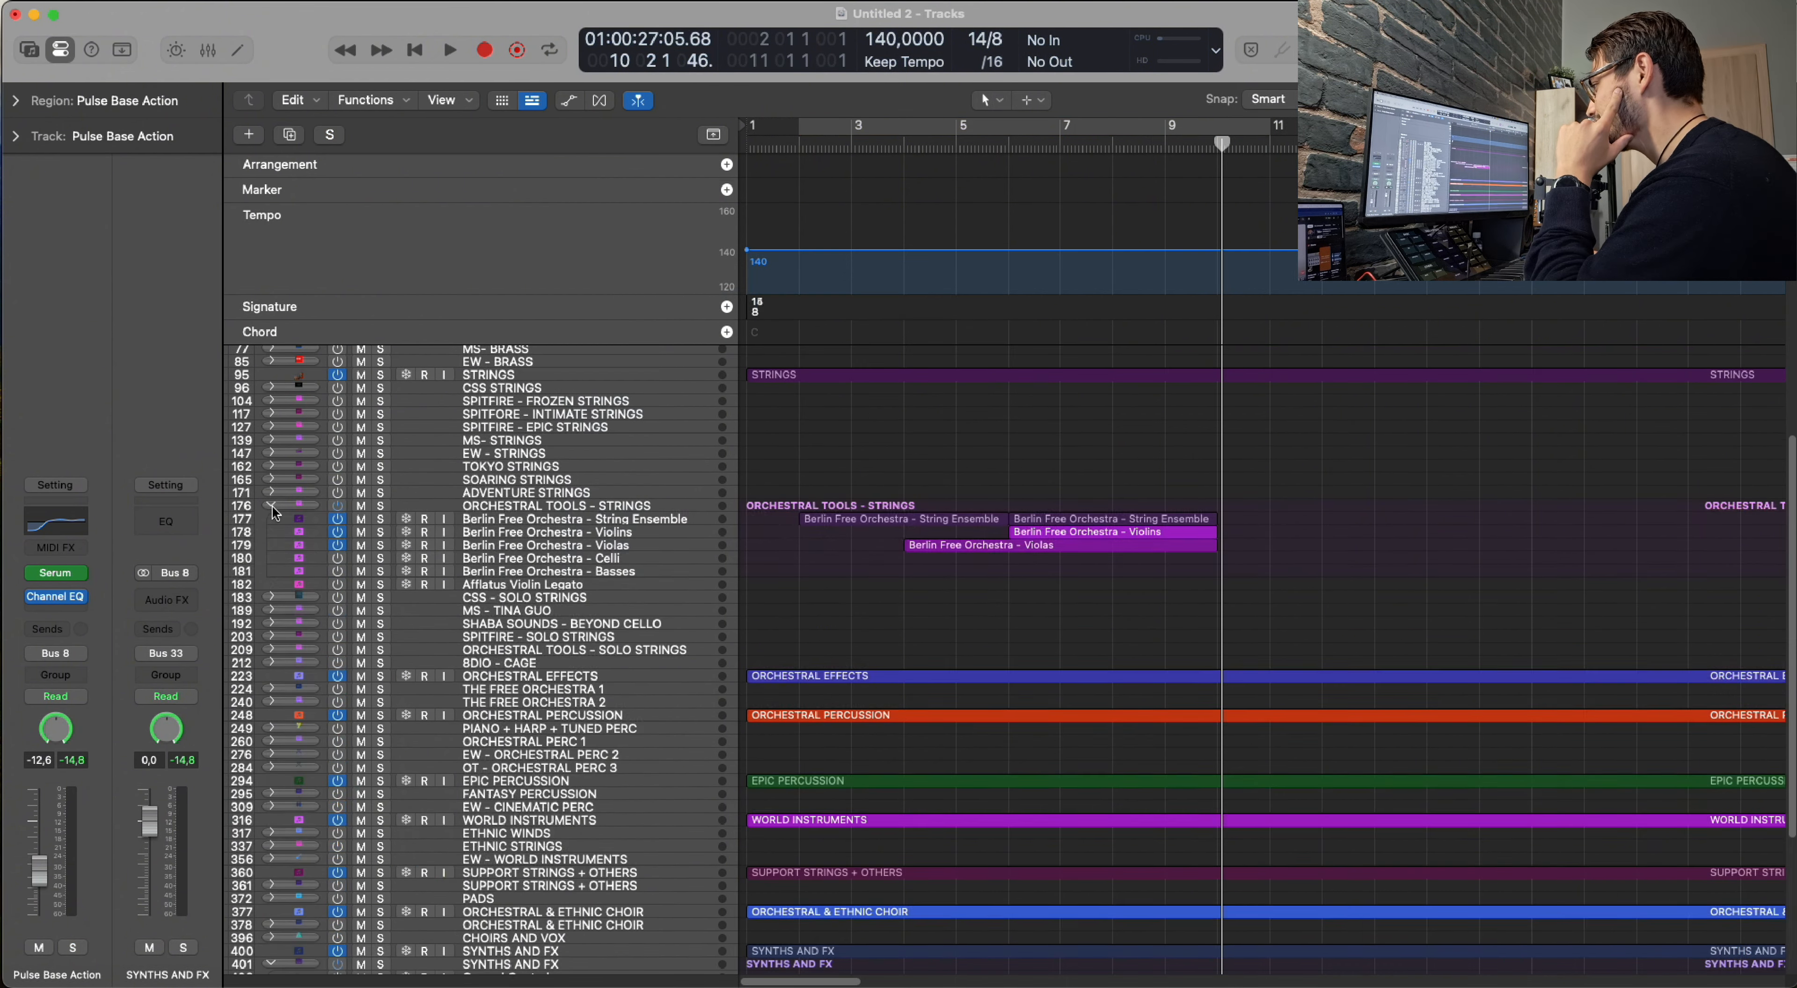
# Expand the OT - ORCHESTRAL PERC 3 stack and record-enable its Woods track.
pyautogui.scroll(-3, 635, 623)
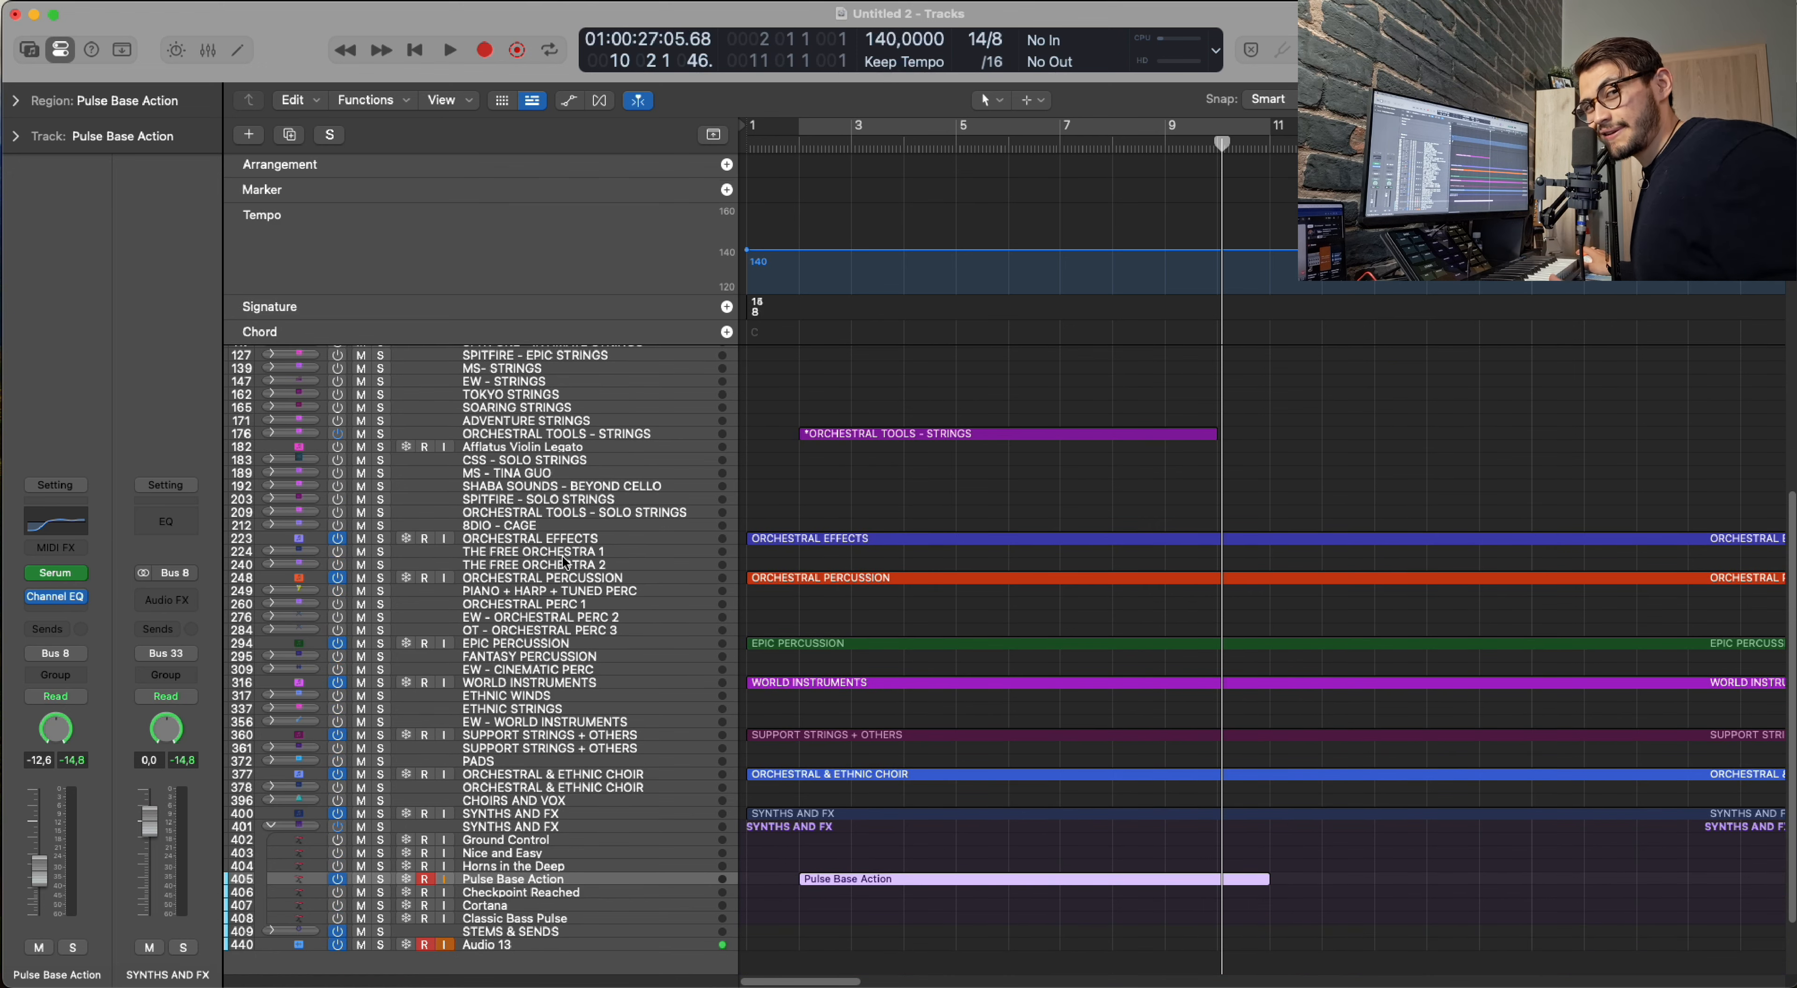
pyautogui.scroll(-2, 555, 614)
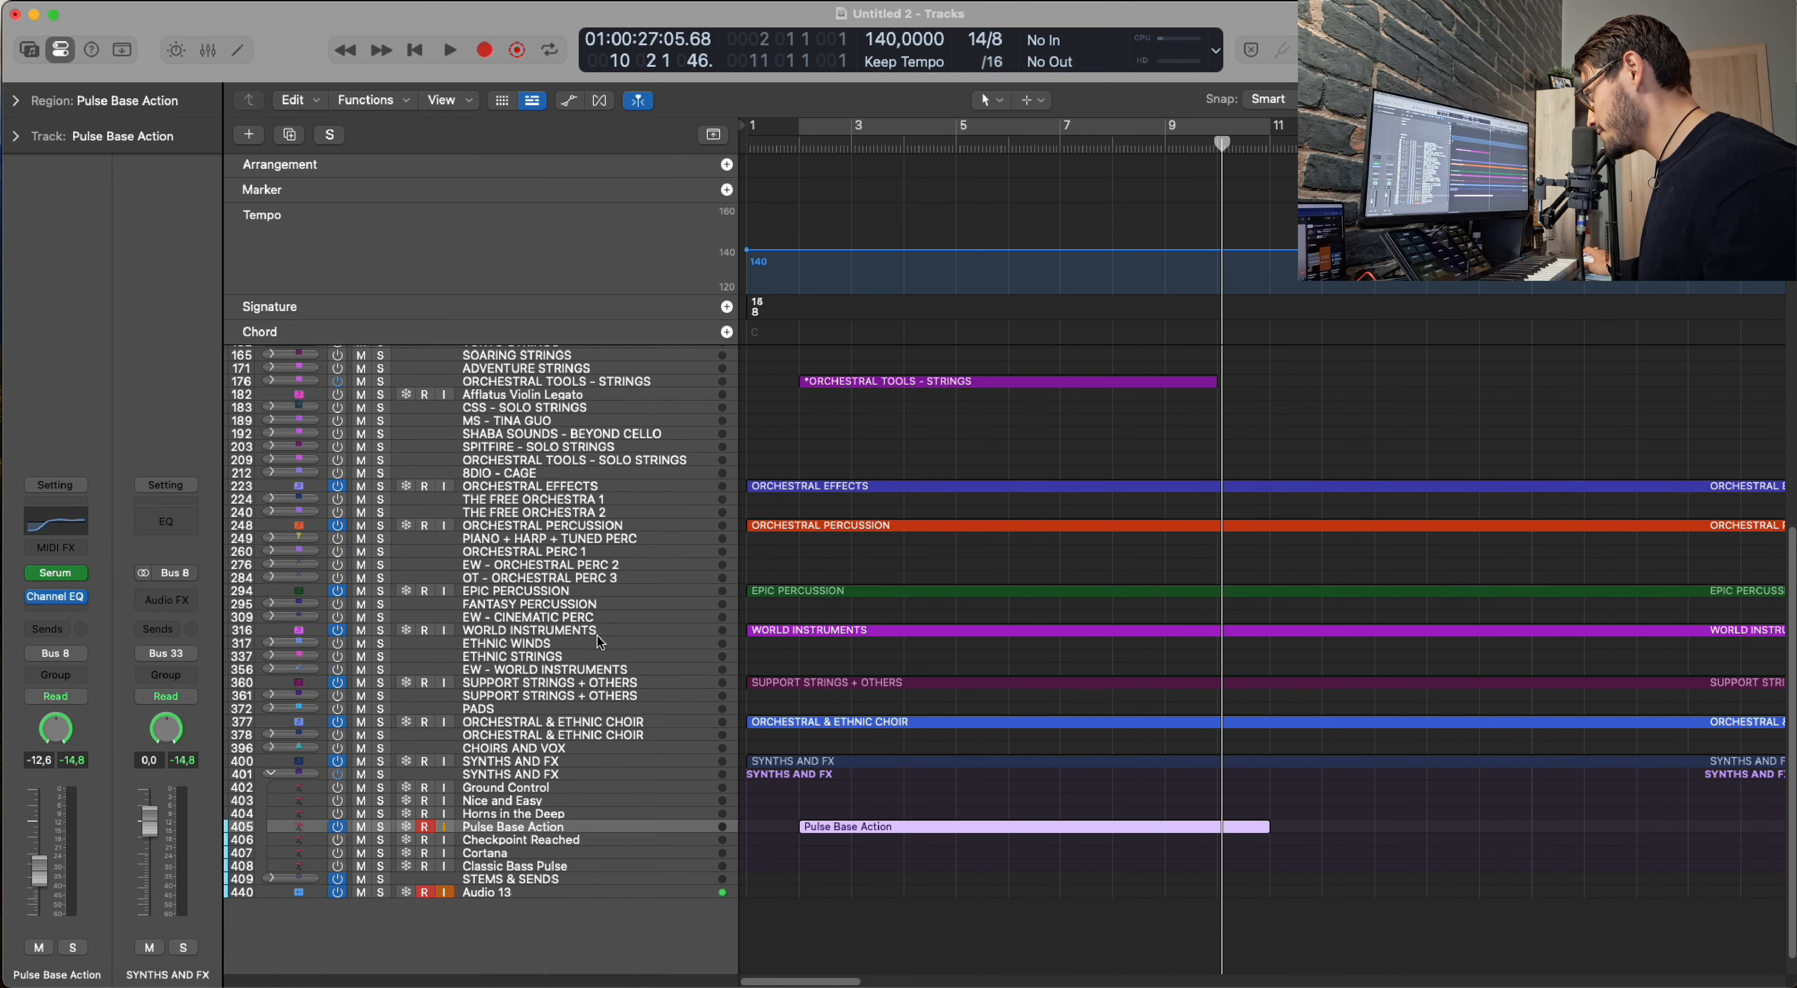
pyautogui.click(269, 578)
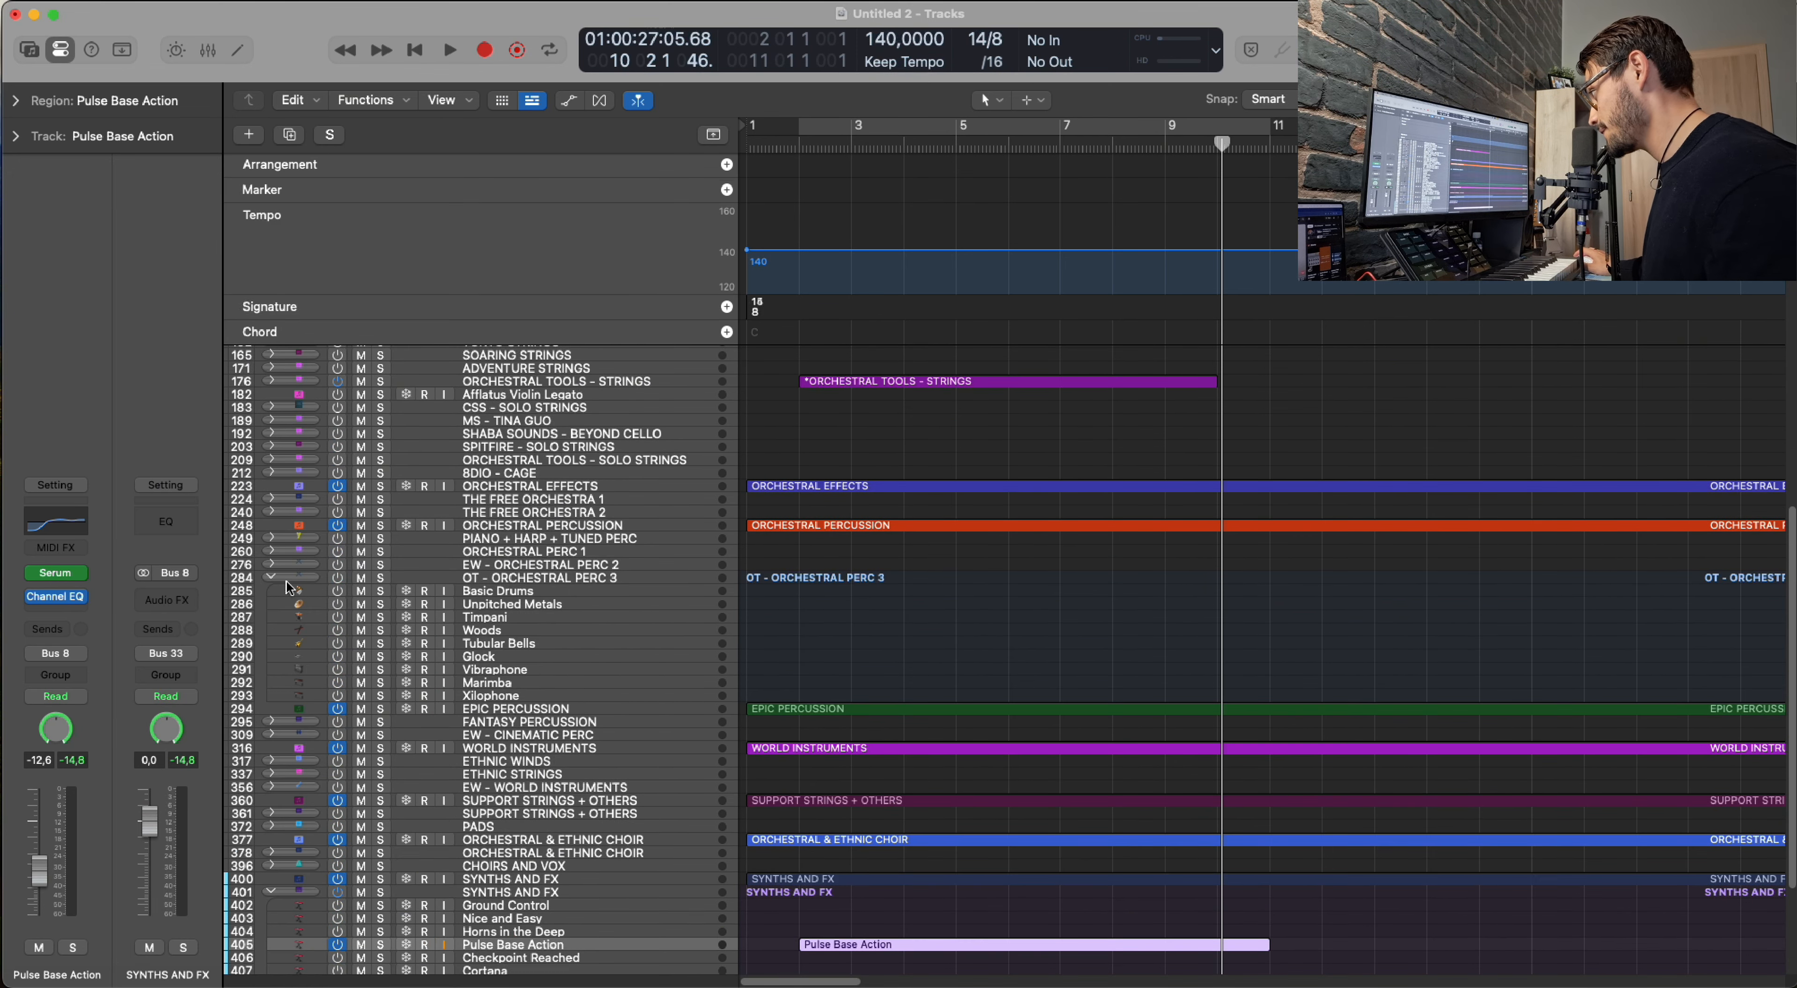
pyautogui.click(485, 631)
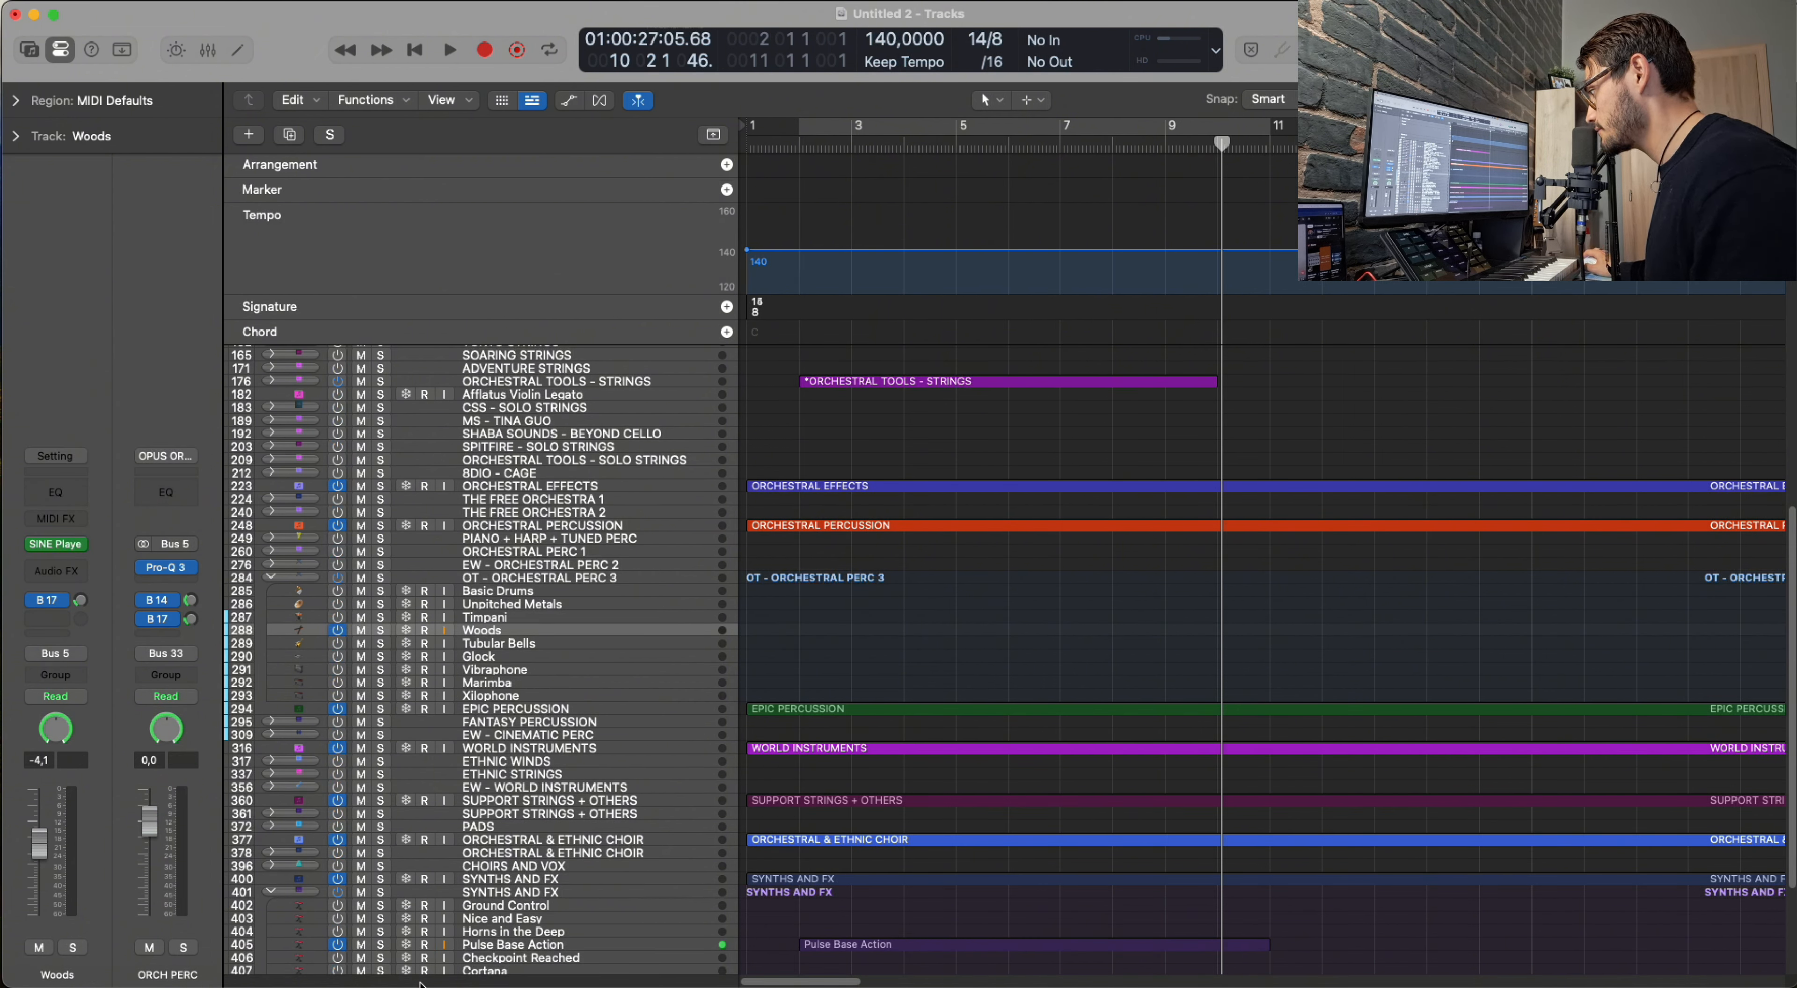
pyautogui.click(425, 630)
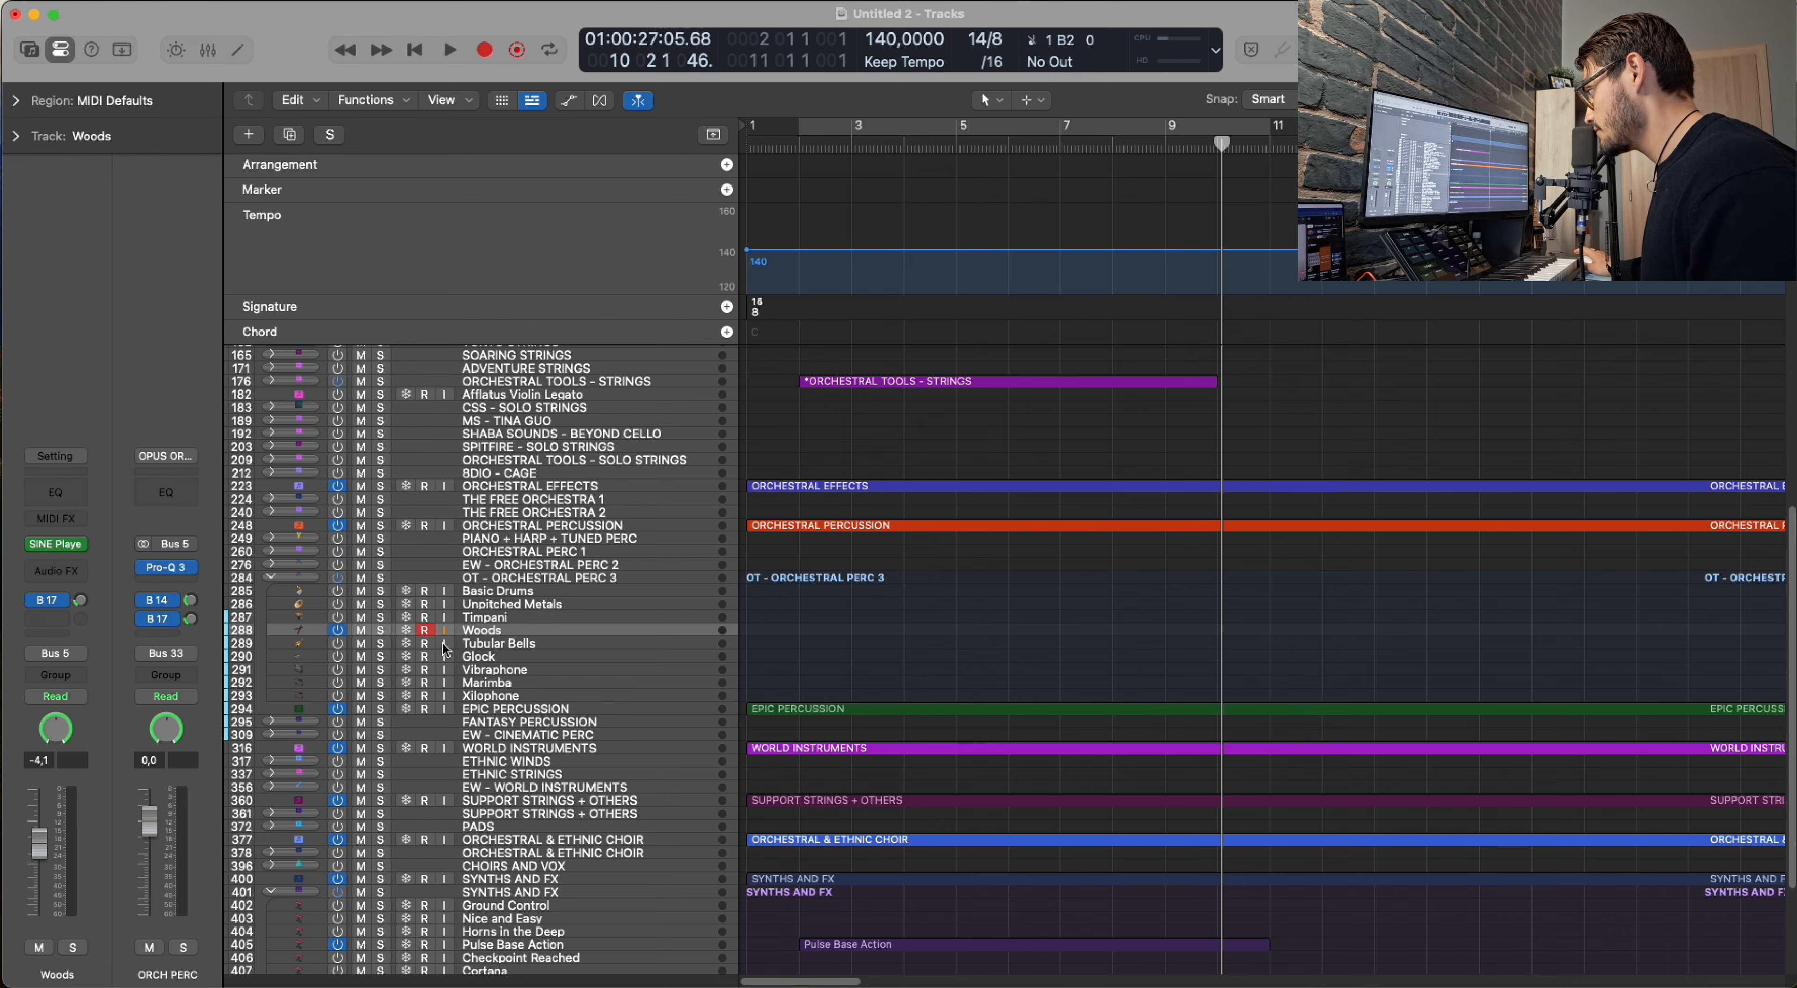
# Load the single hits of Dynamo's Djembe Ensemble in the Woods track's SINE Player and remove the Dundun Ensemble.
pyautogui.press('v')
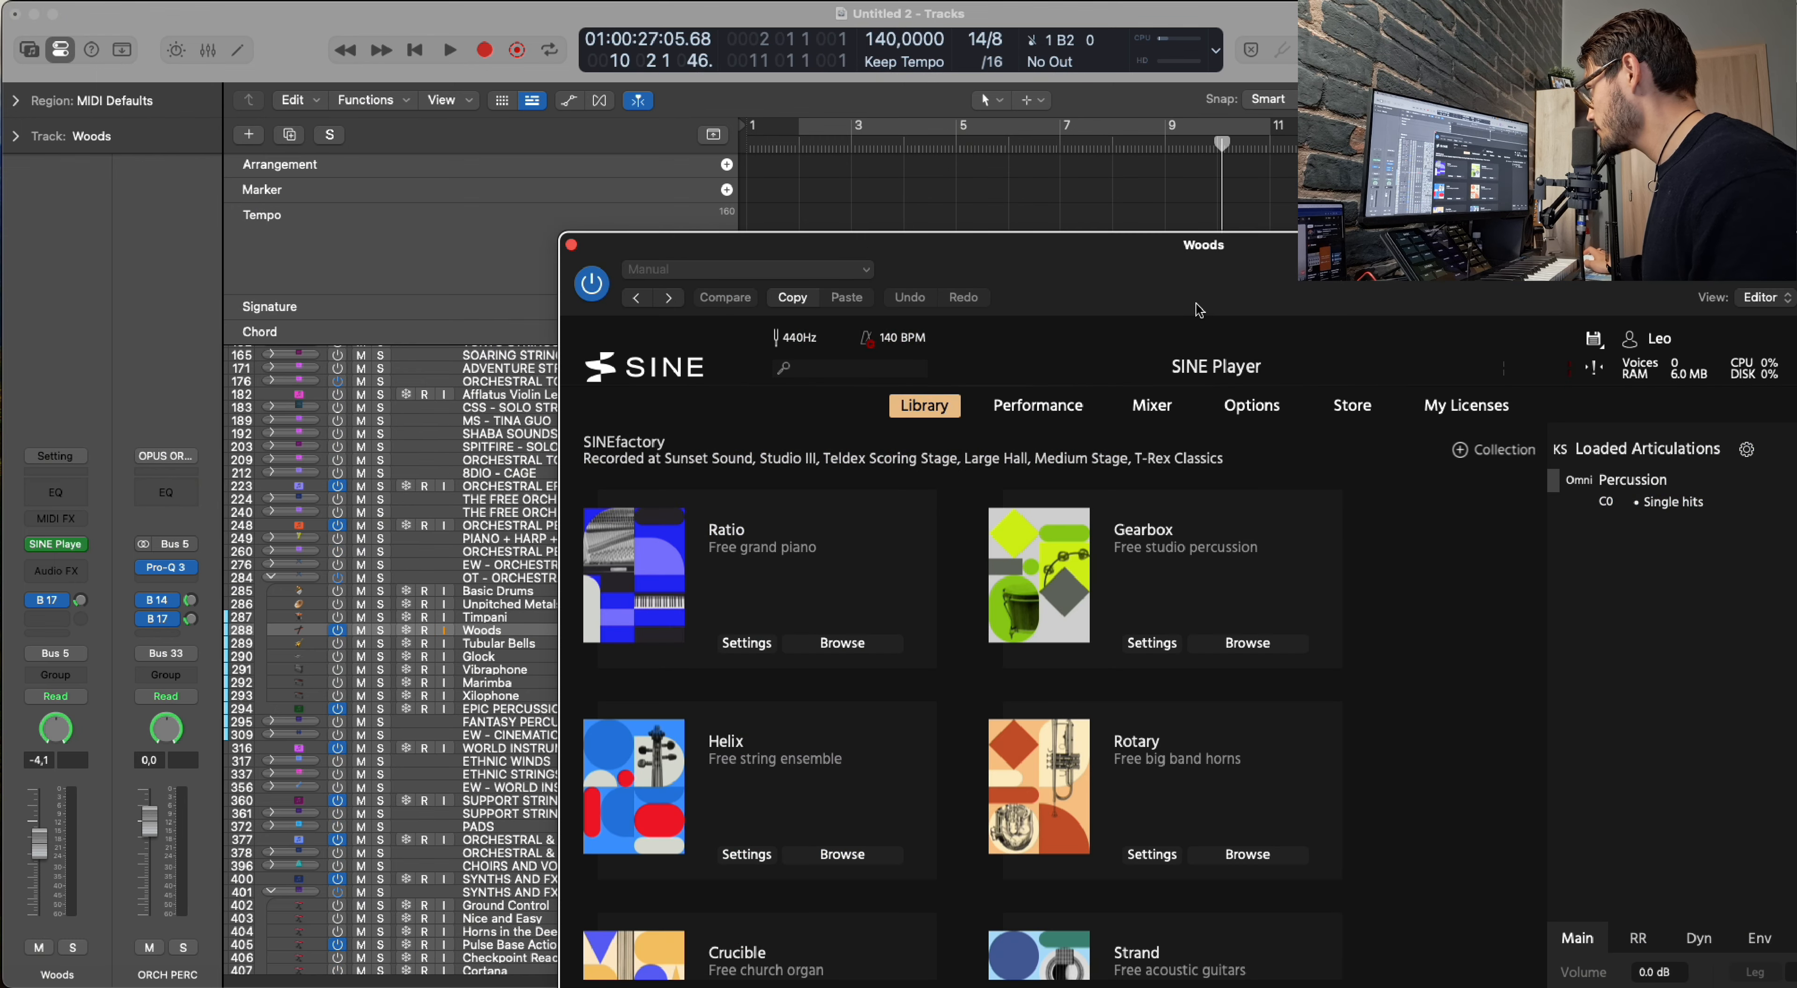
pyautogui.moveTo(1195, 304); pyautogui.dragTo(860, 95)
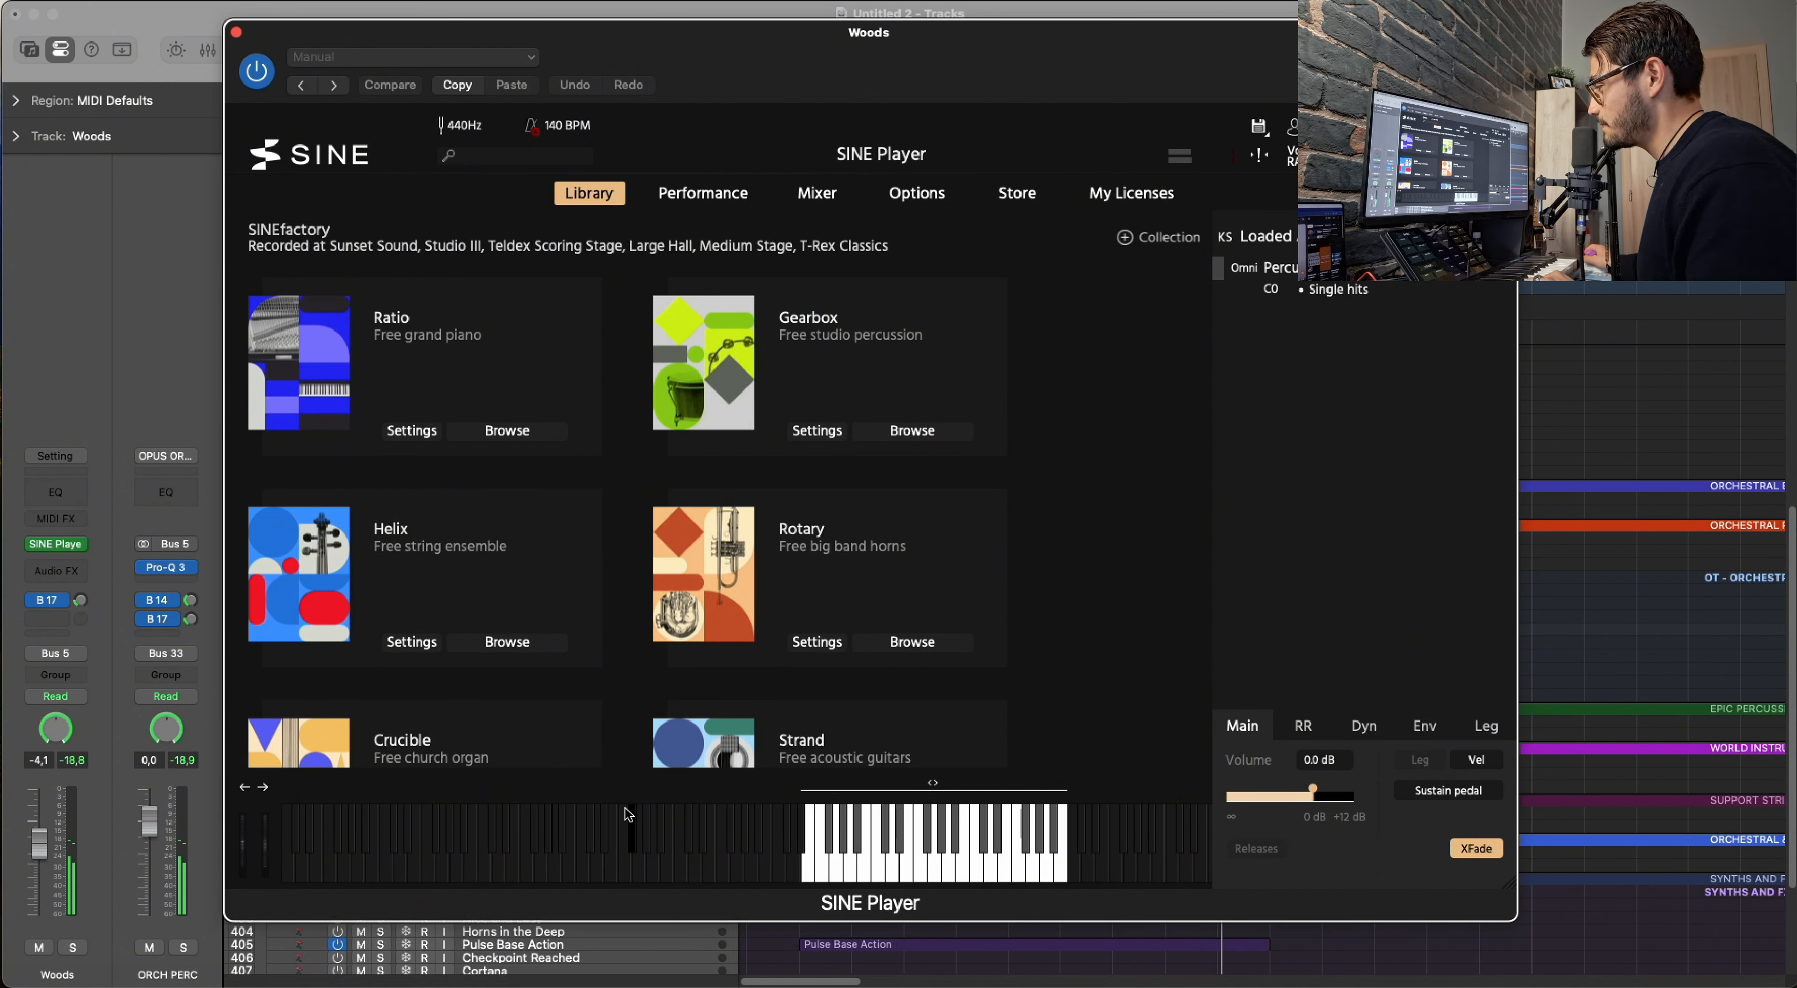
pyautogui.scroll(-5, 530, 618)
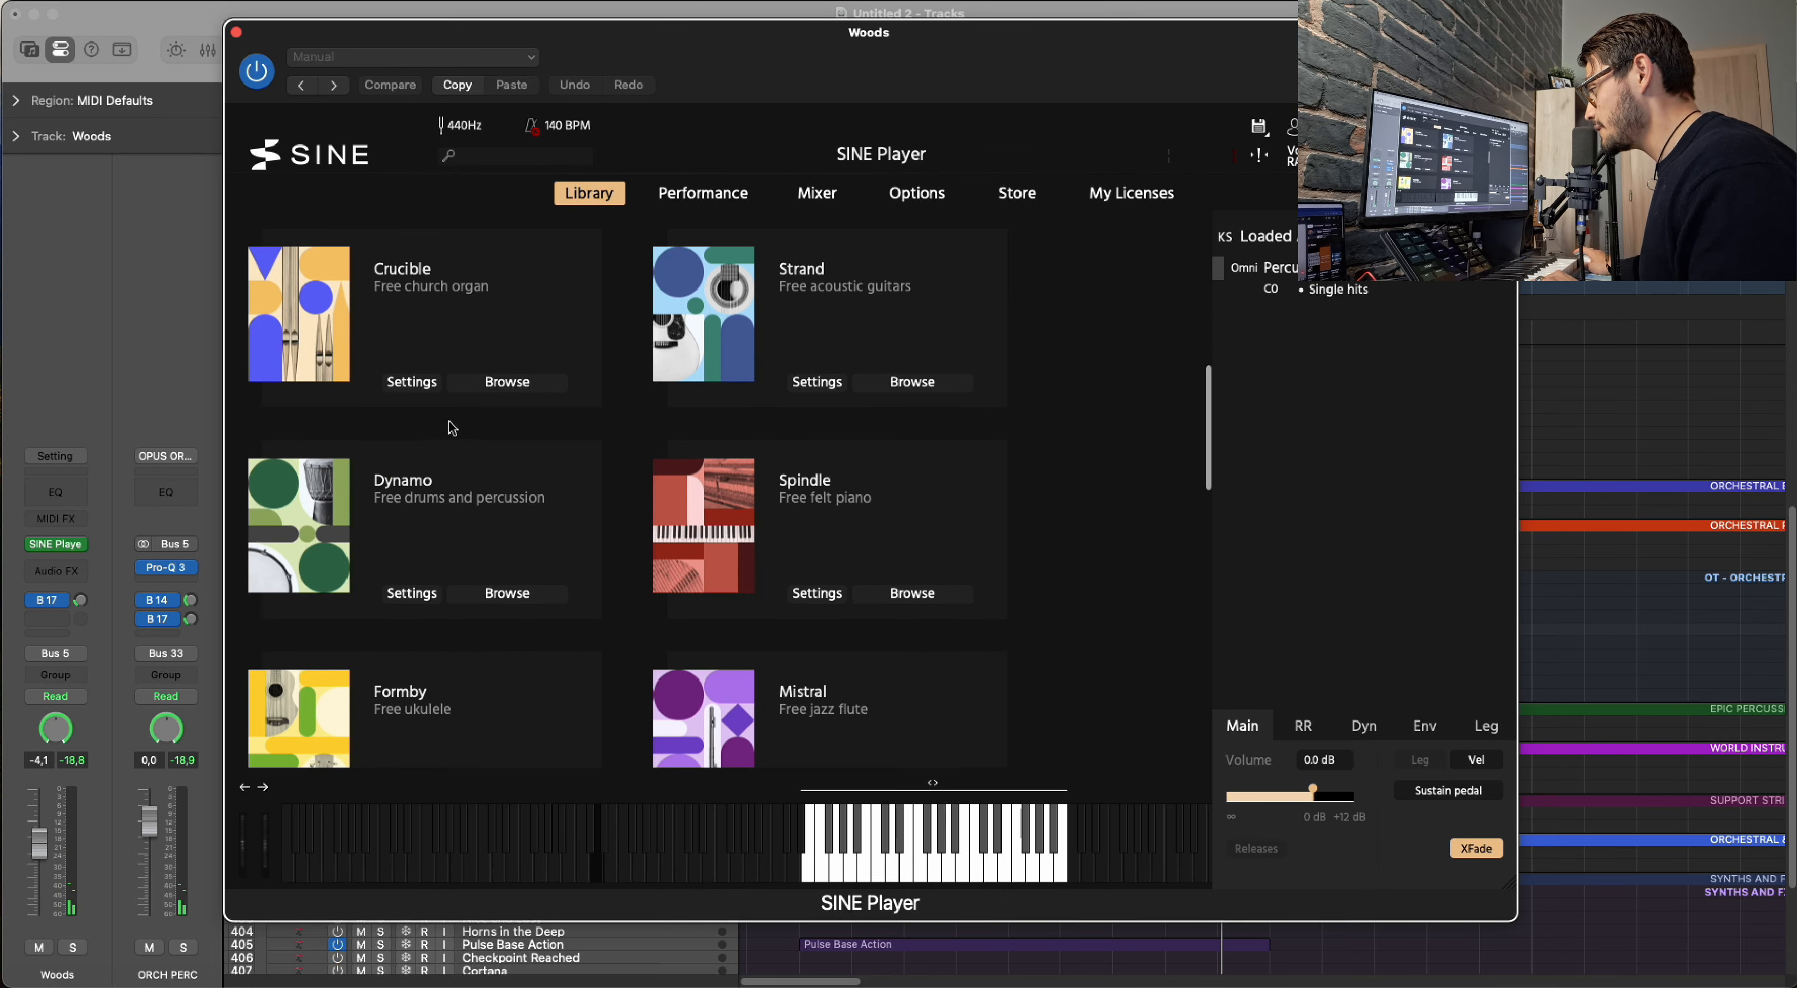
pyautogui.click(508, 593)
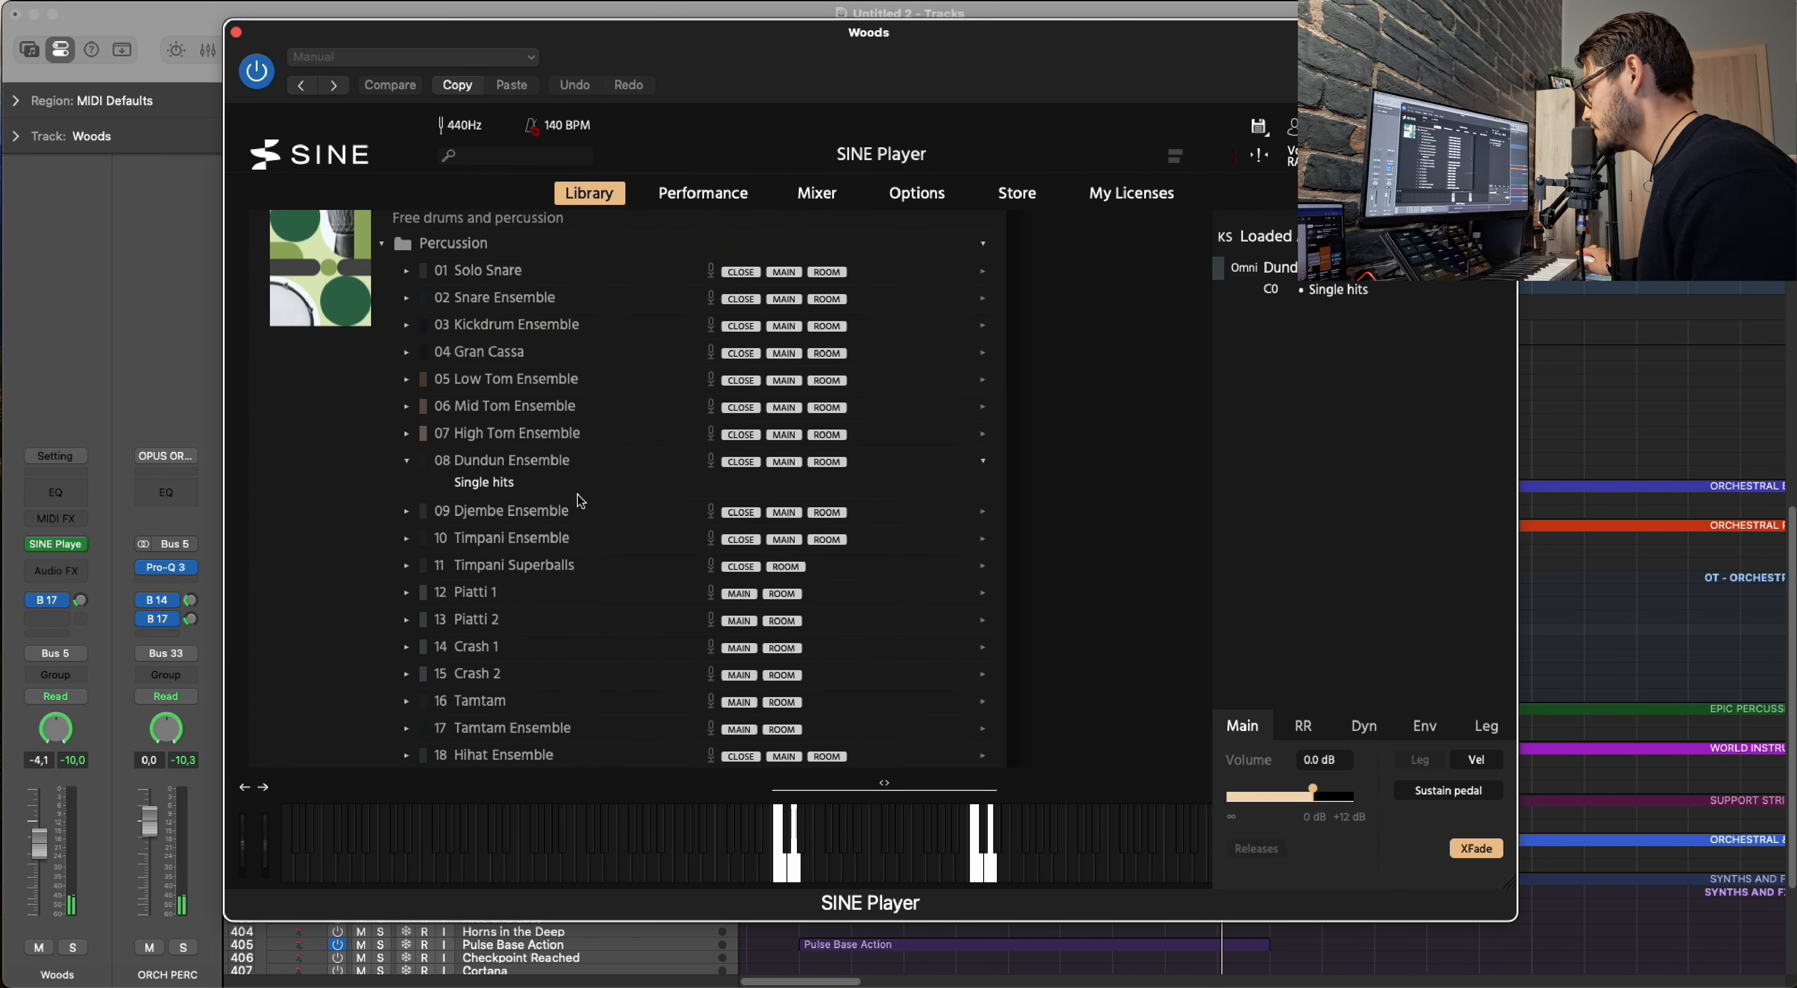
pyautogui.click(500, 513)
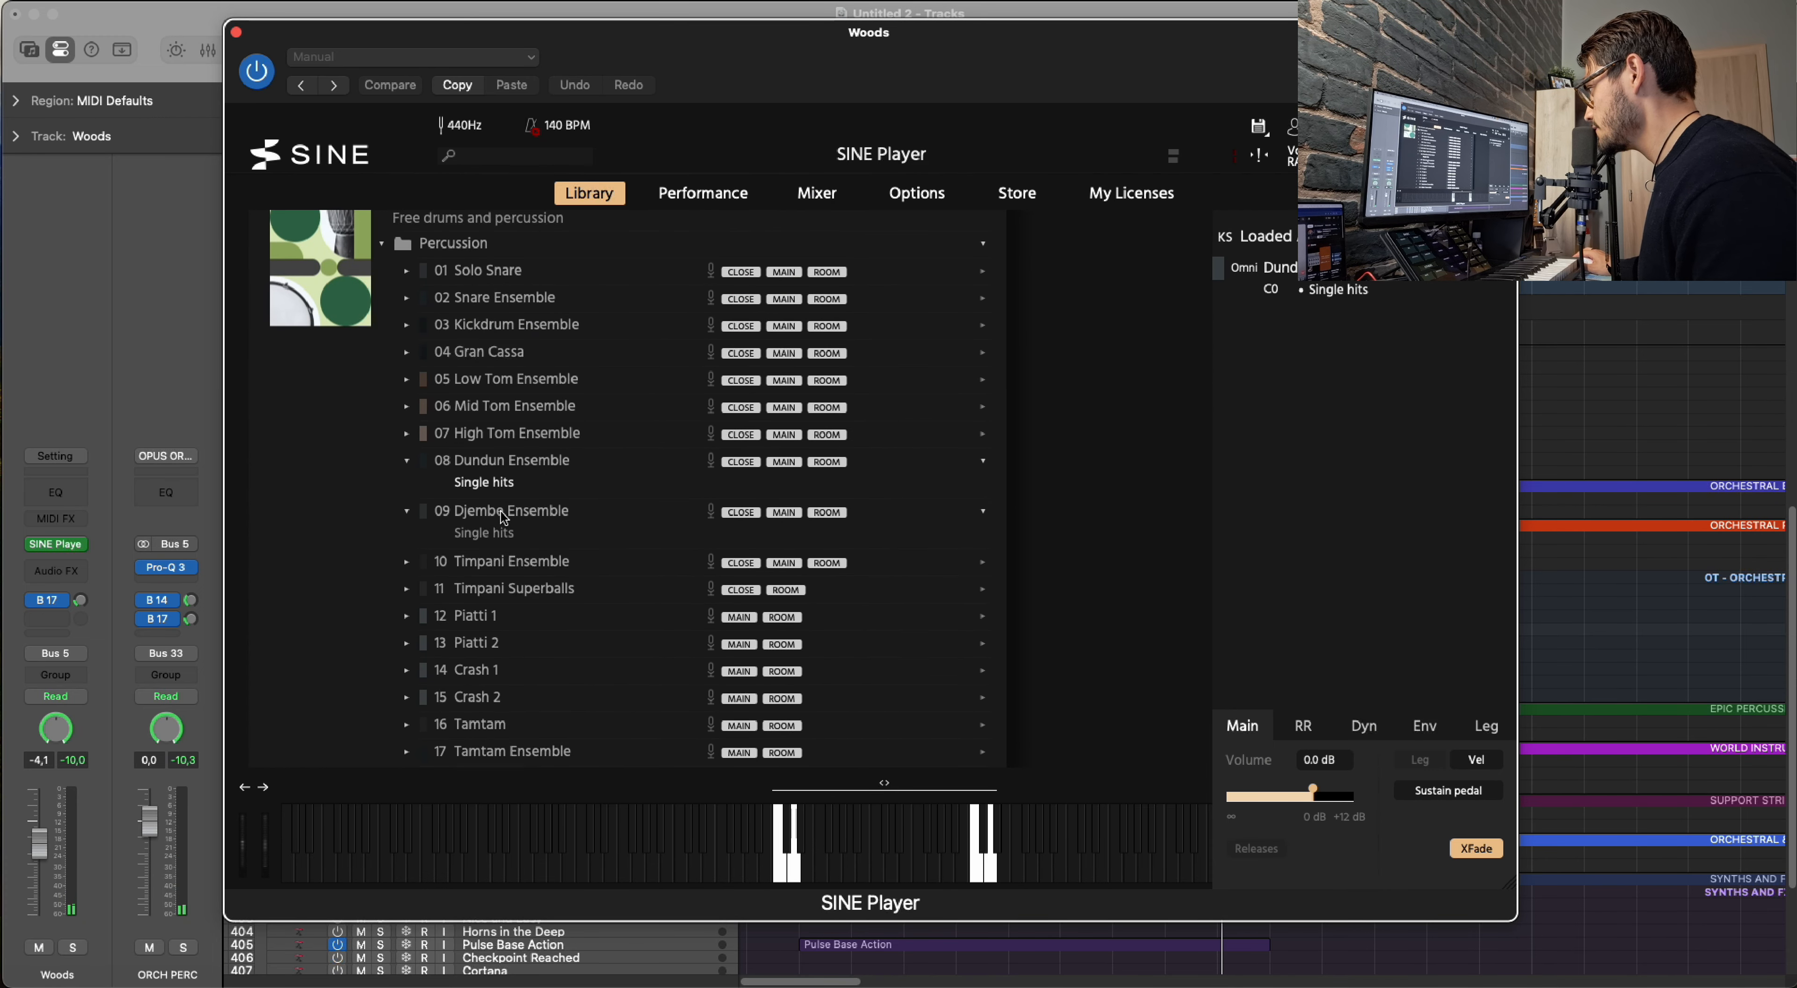
pyautogui.doubleClick(486, 533)
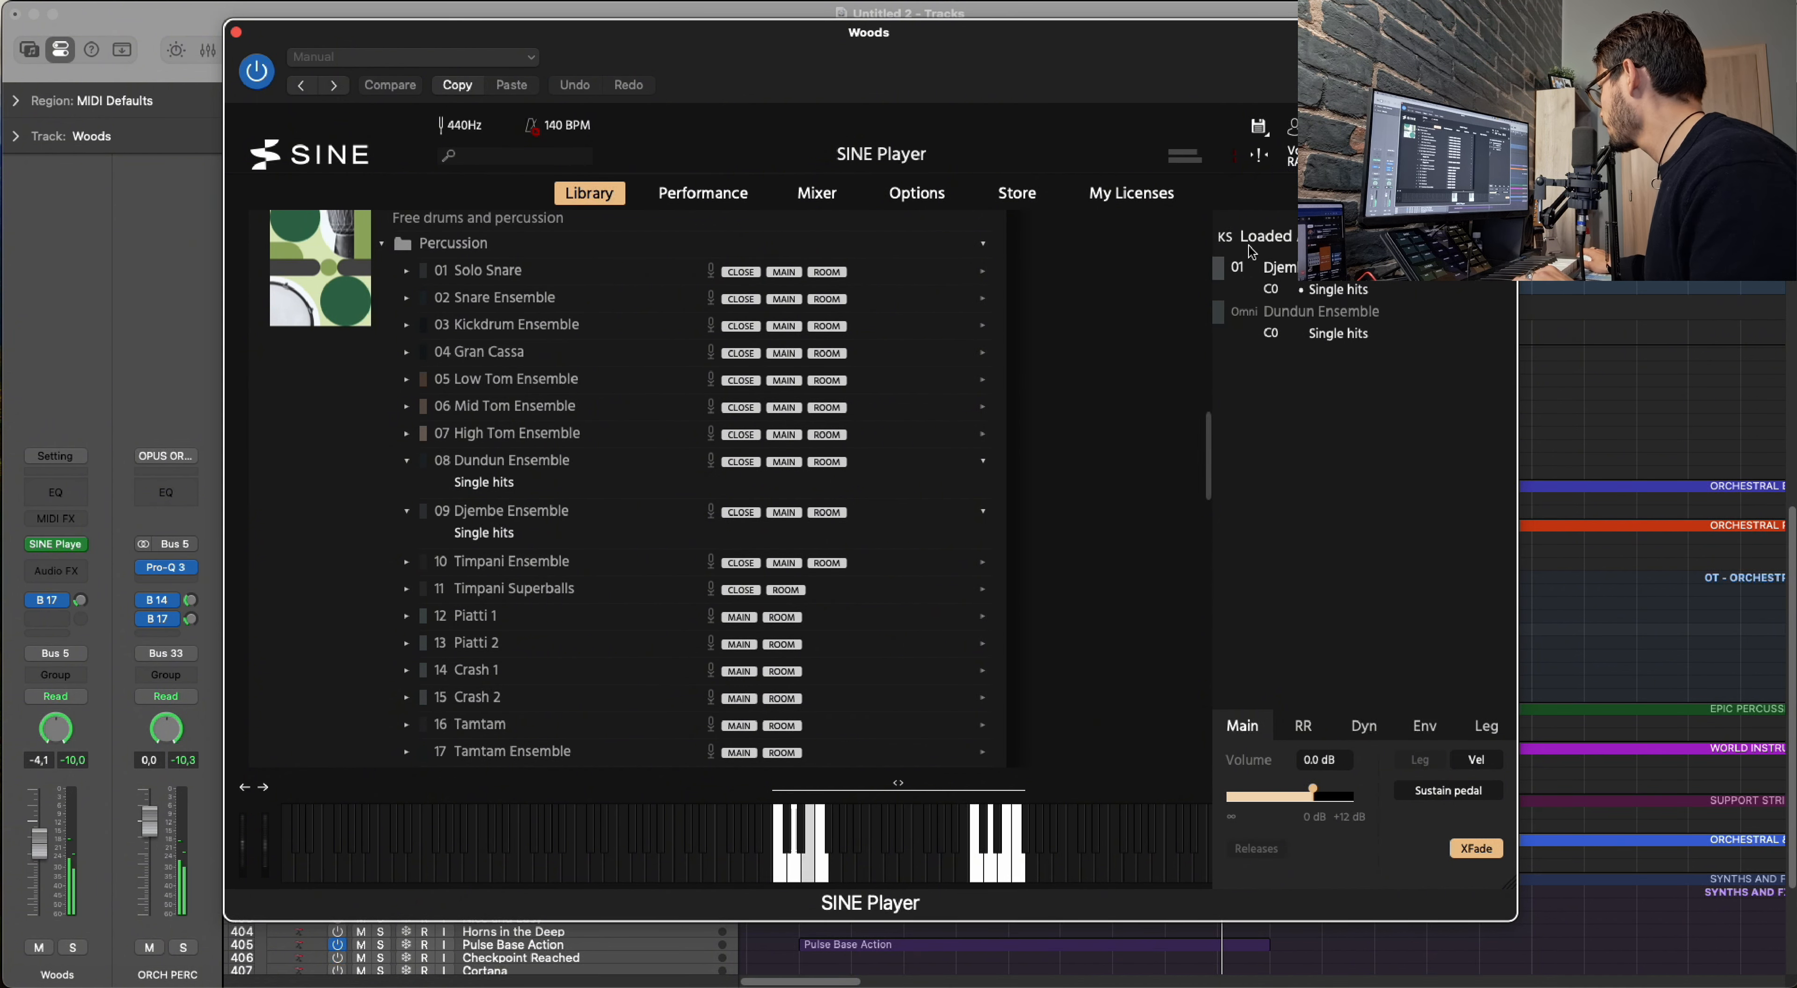
pyautogui.click(1225, 314)
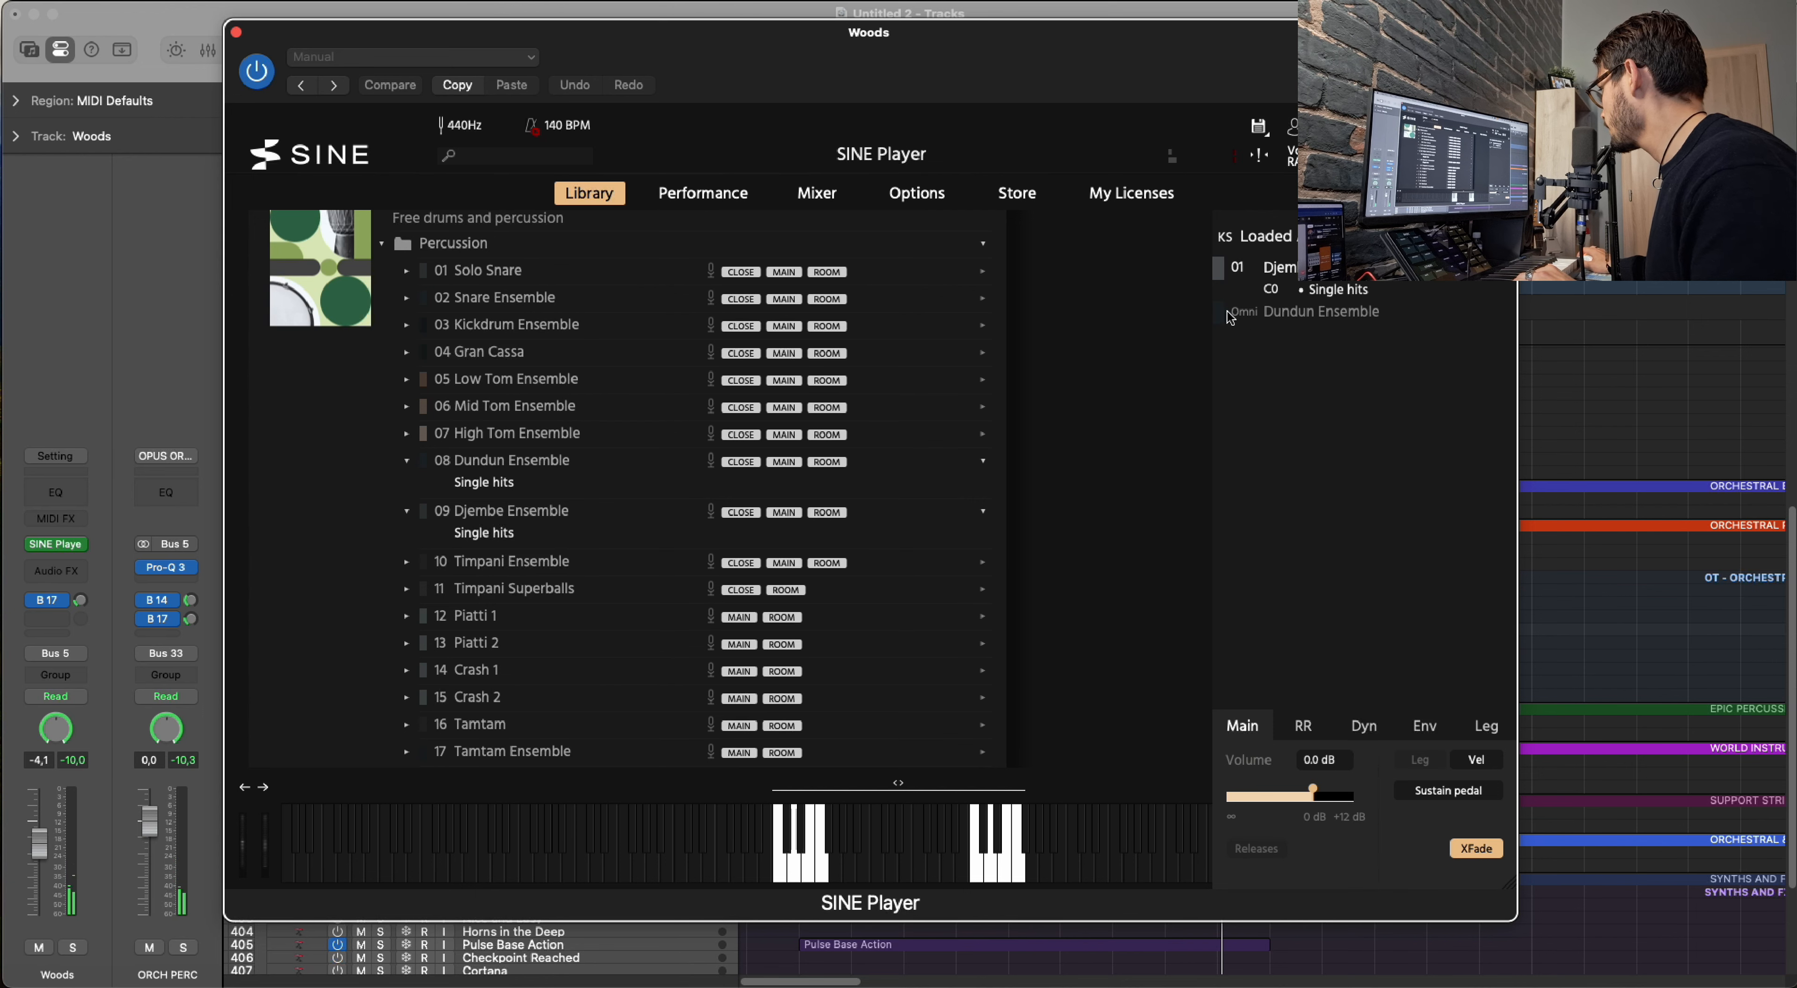
pyautogui.press('BackSpace')
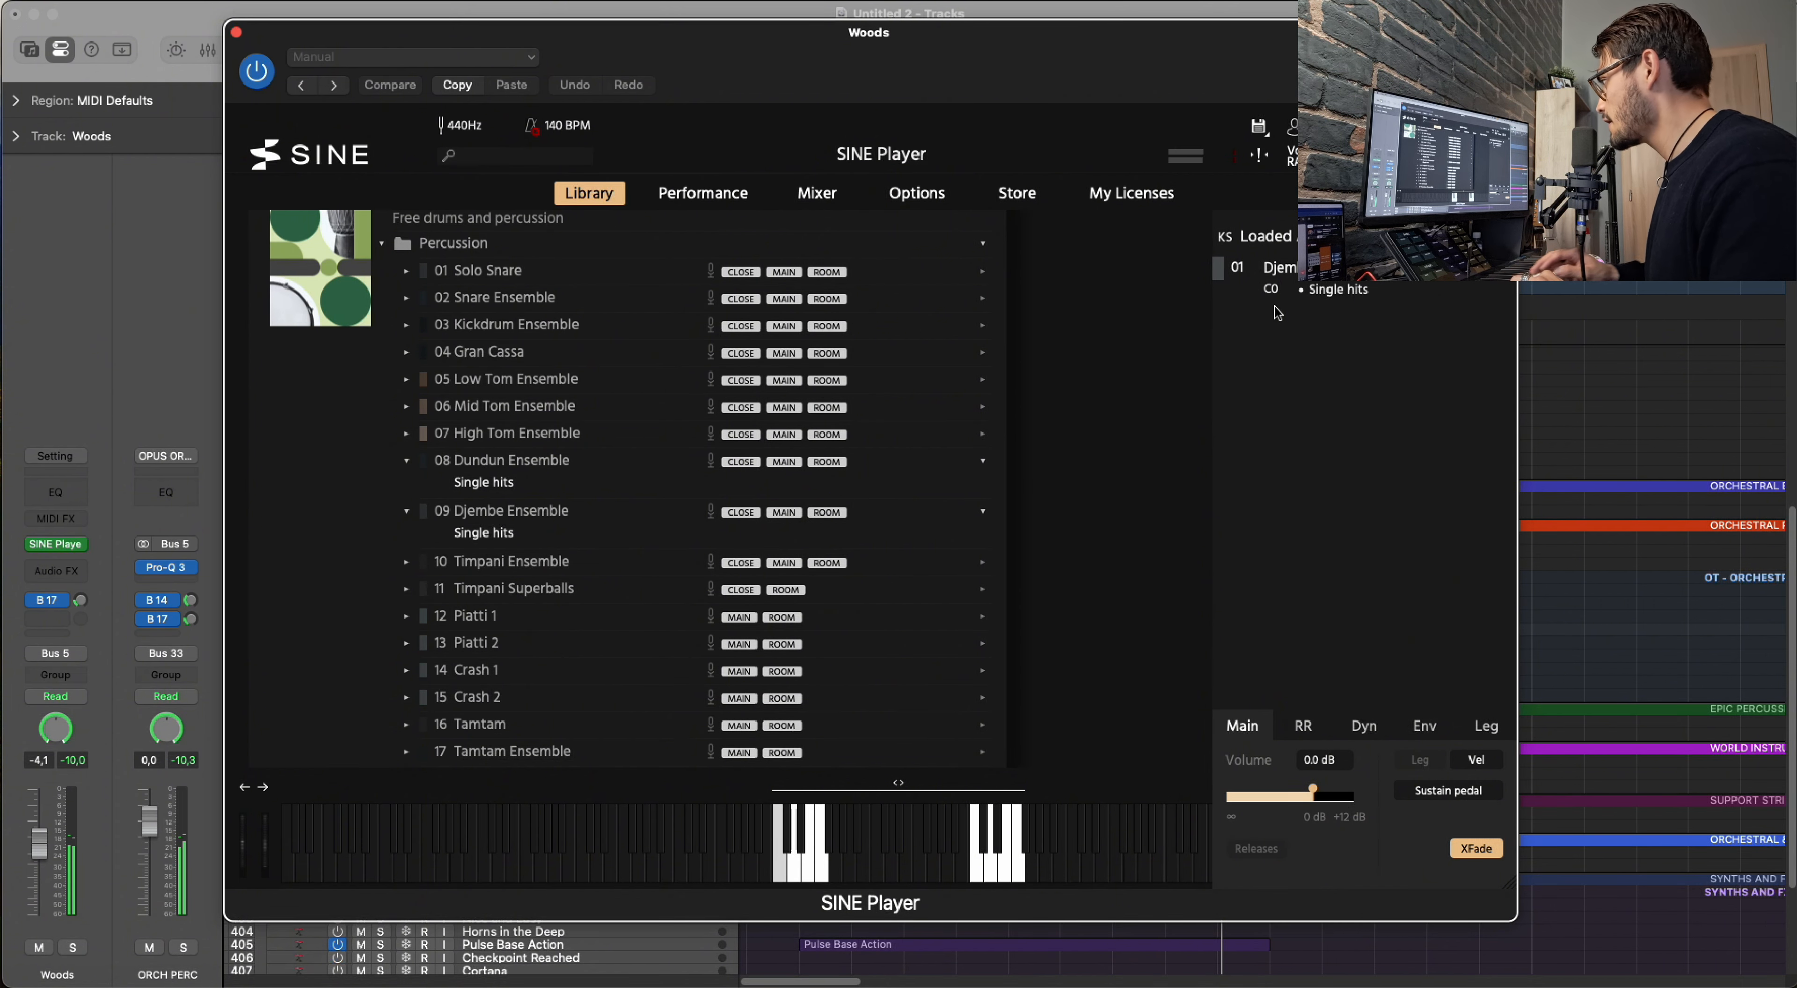
pyautogui.click(235, 32)
# Play from bar 2 and capture the djembe performance as a recording on the Woods track.
pyautogui.click(802, 148)
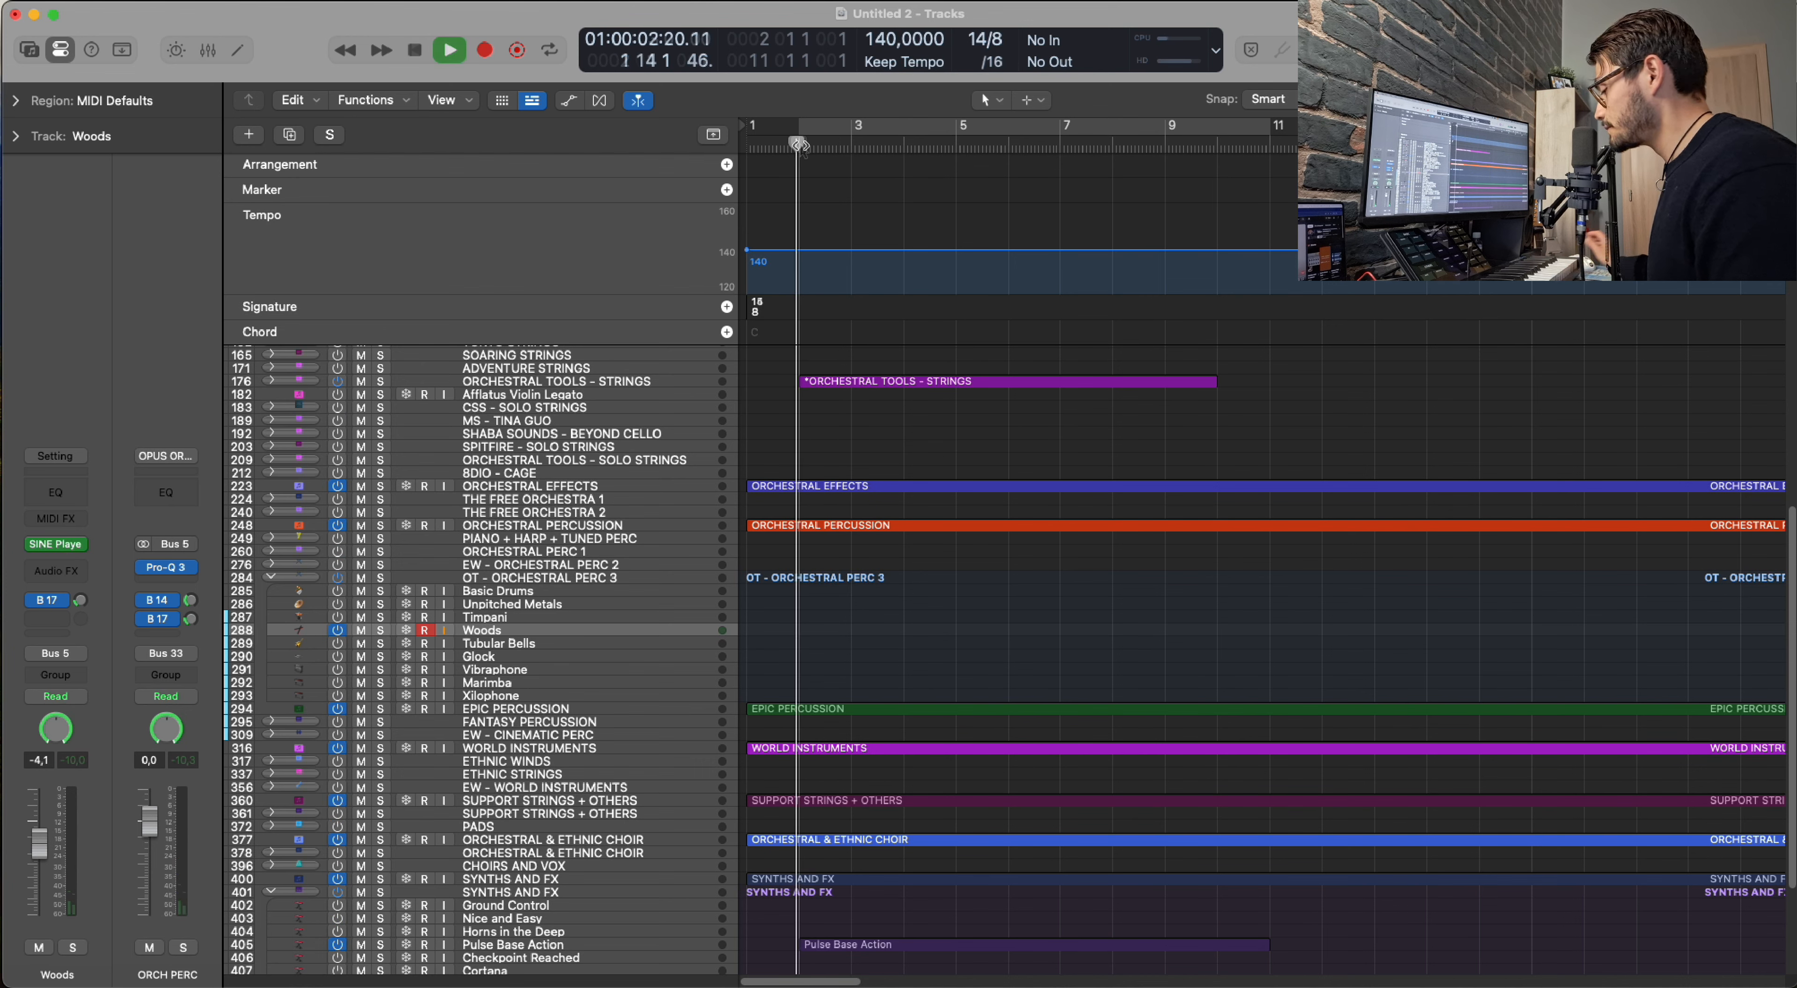
pyautogui.press('space')
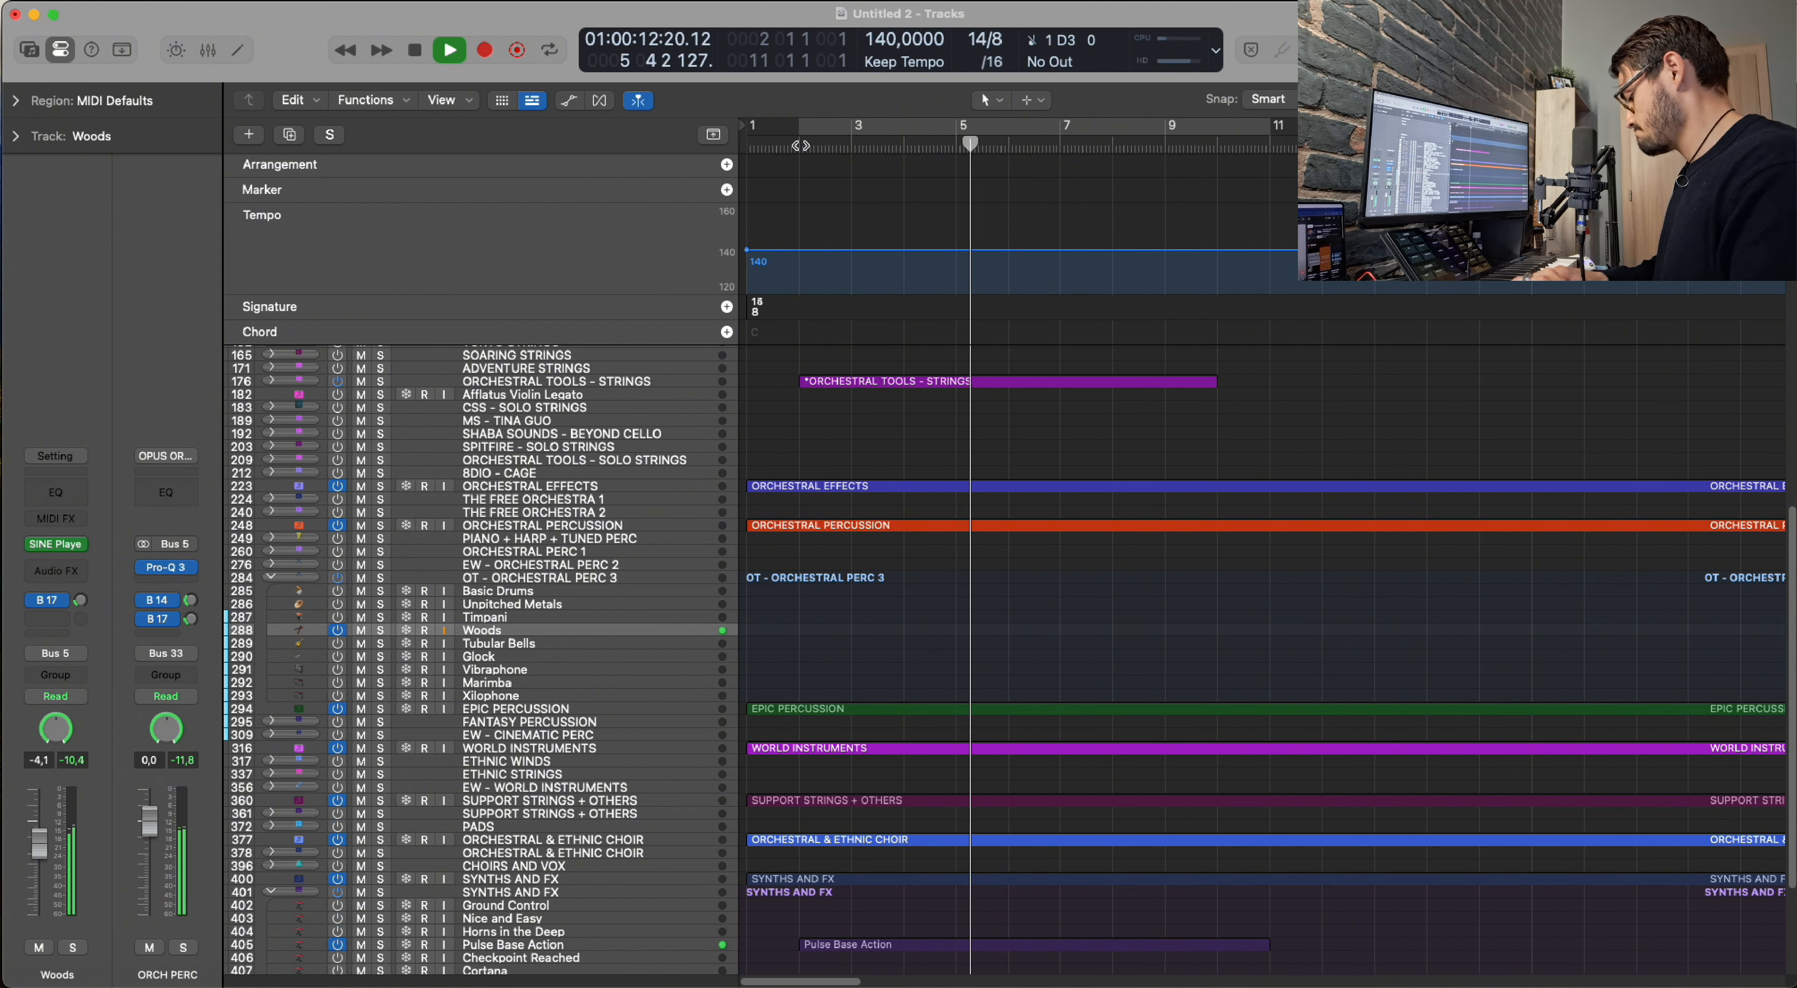
pyautogui.hotkey('shift', 'r')
pyautogui.press('space')
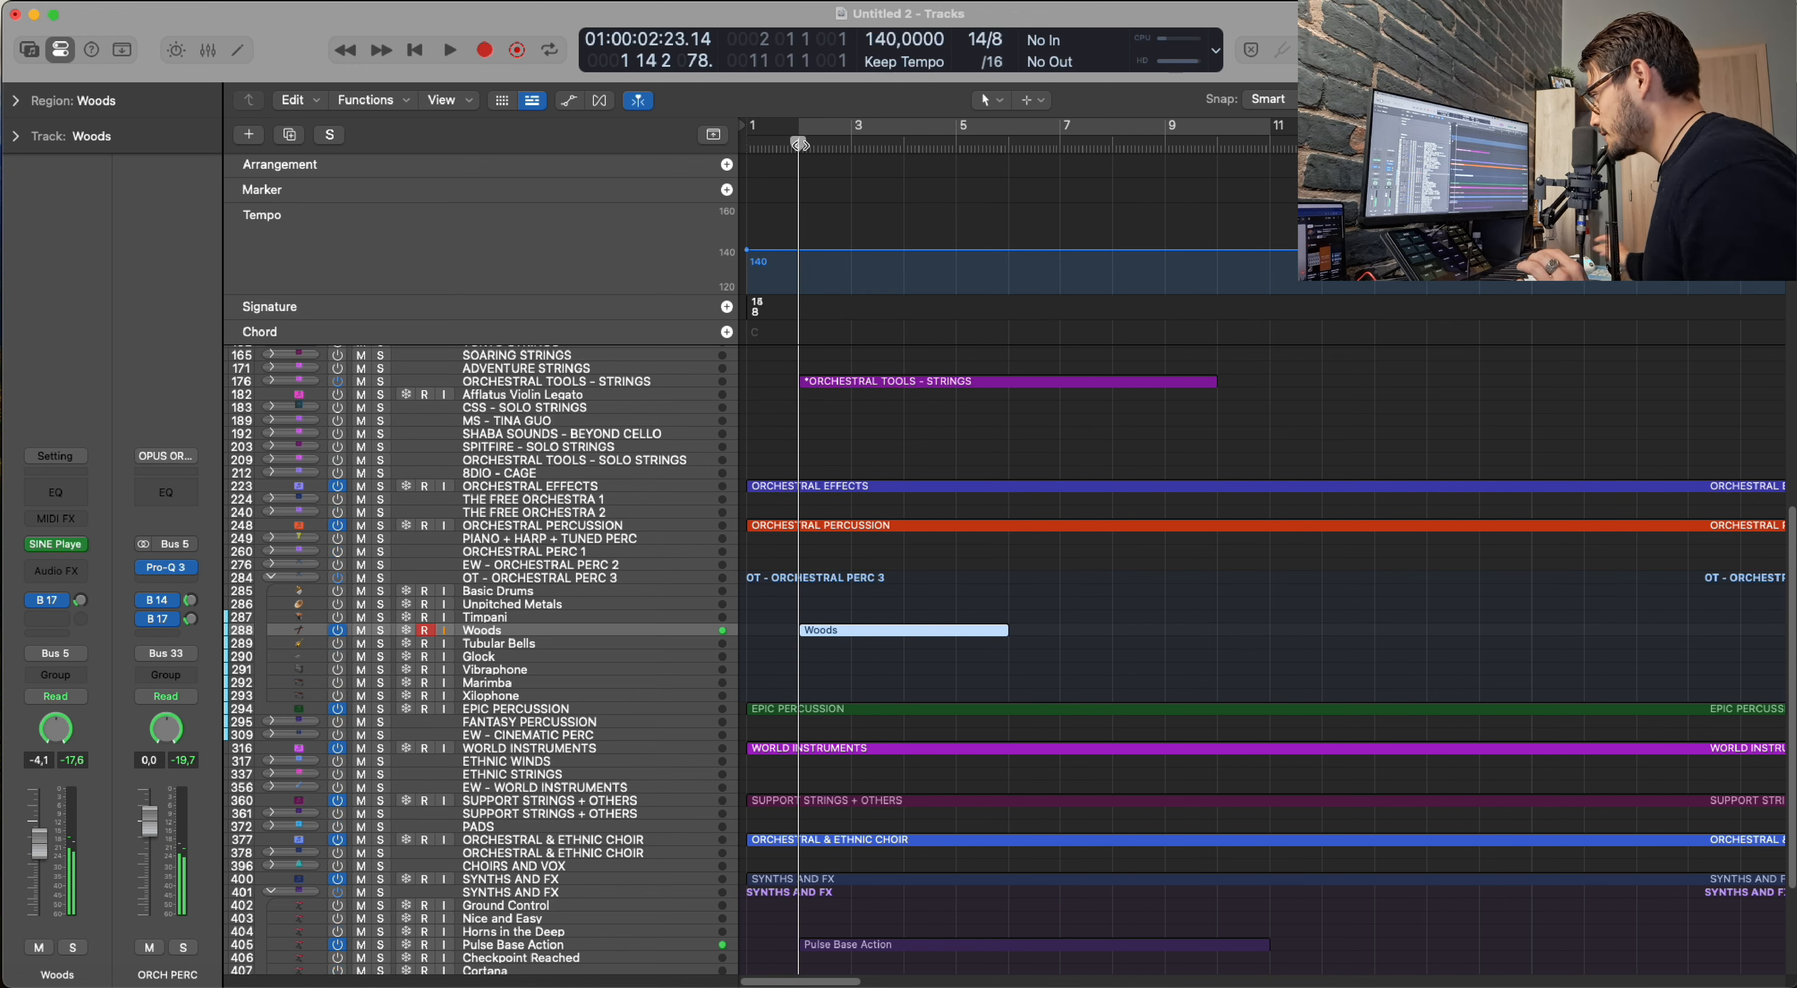
# Display the Woods region's note velocities in the piano roll, and play the pattern through to bar 10.
pyautogui.press('p')
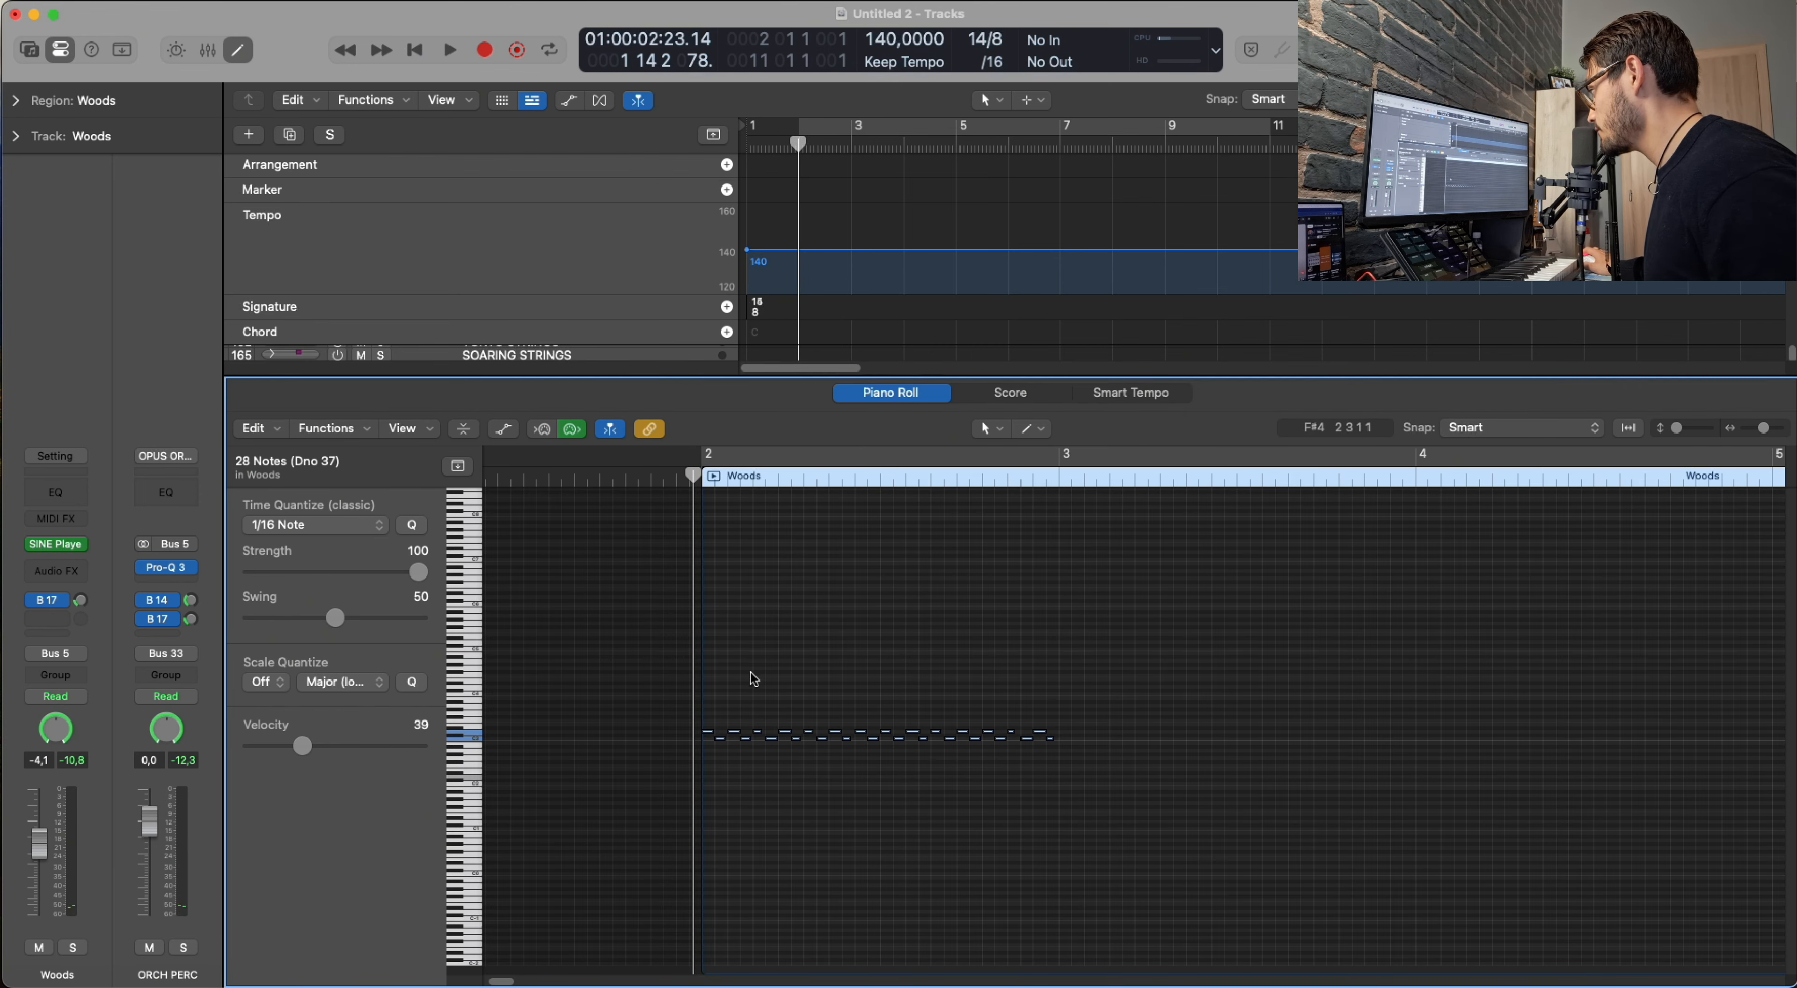
pyautogui.press('a')
pyautogui.scroll(-3, 792, 670)
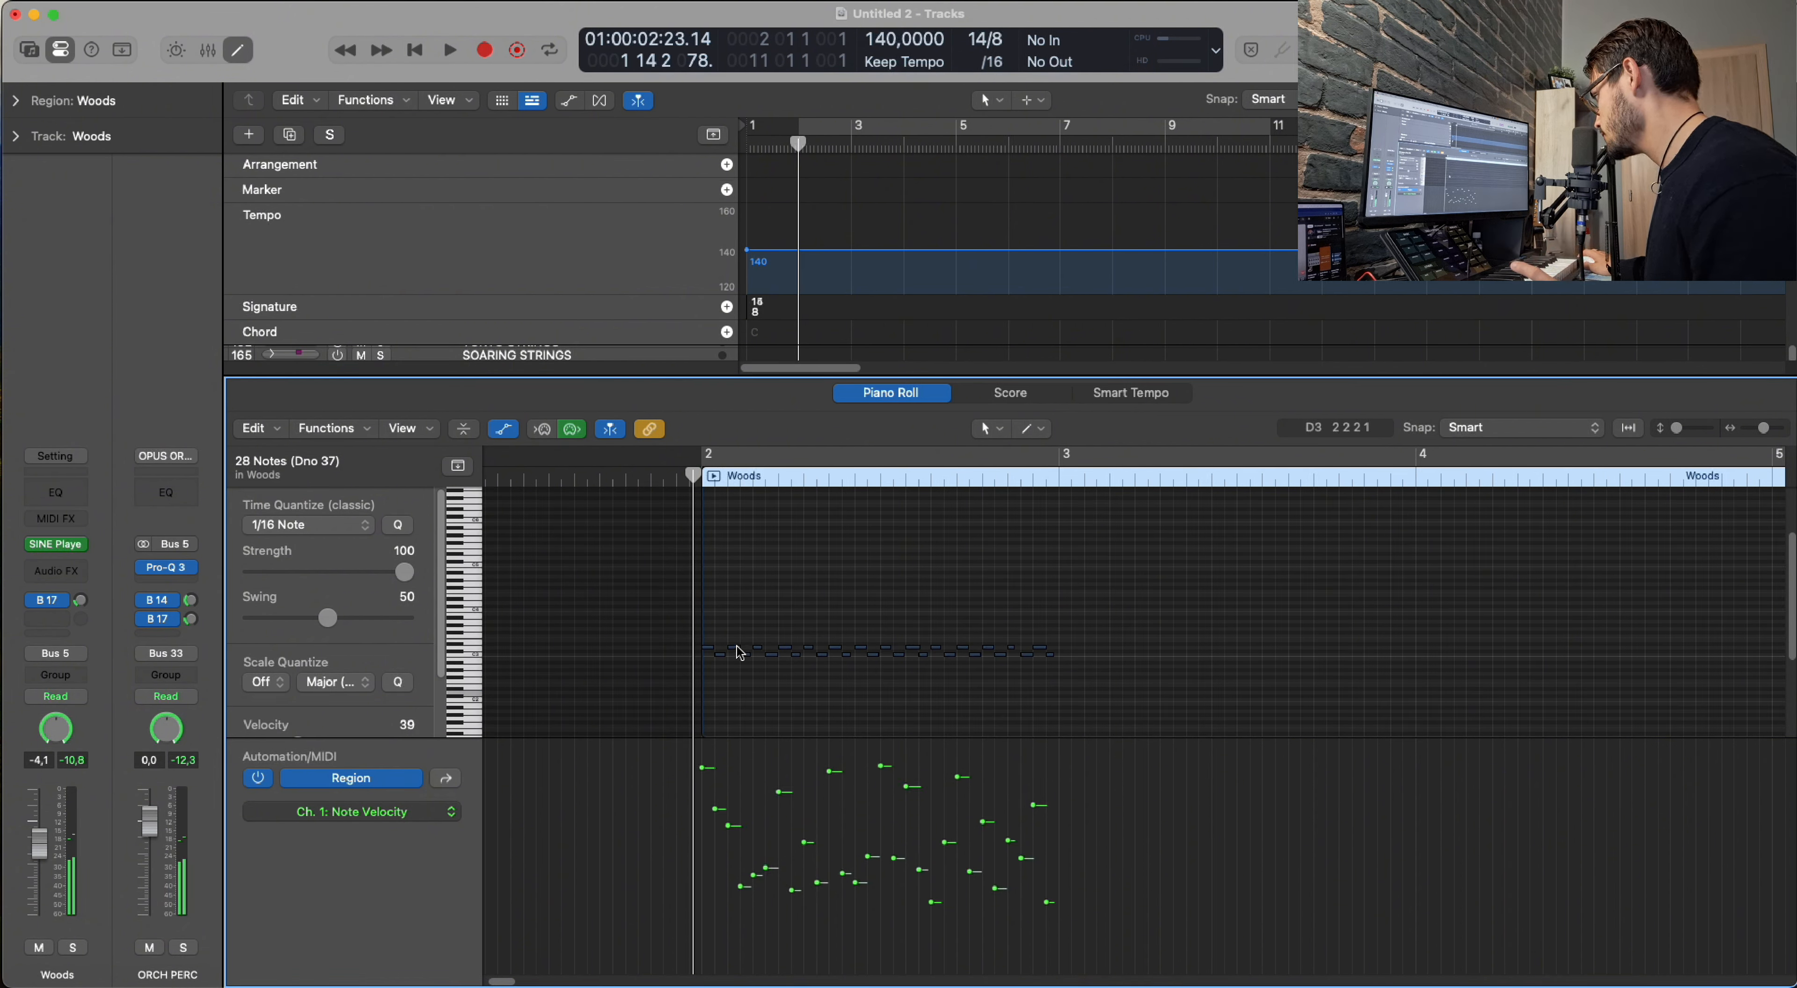
pyautogui.press('space')
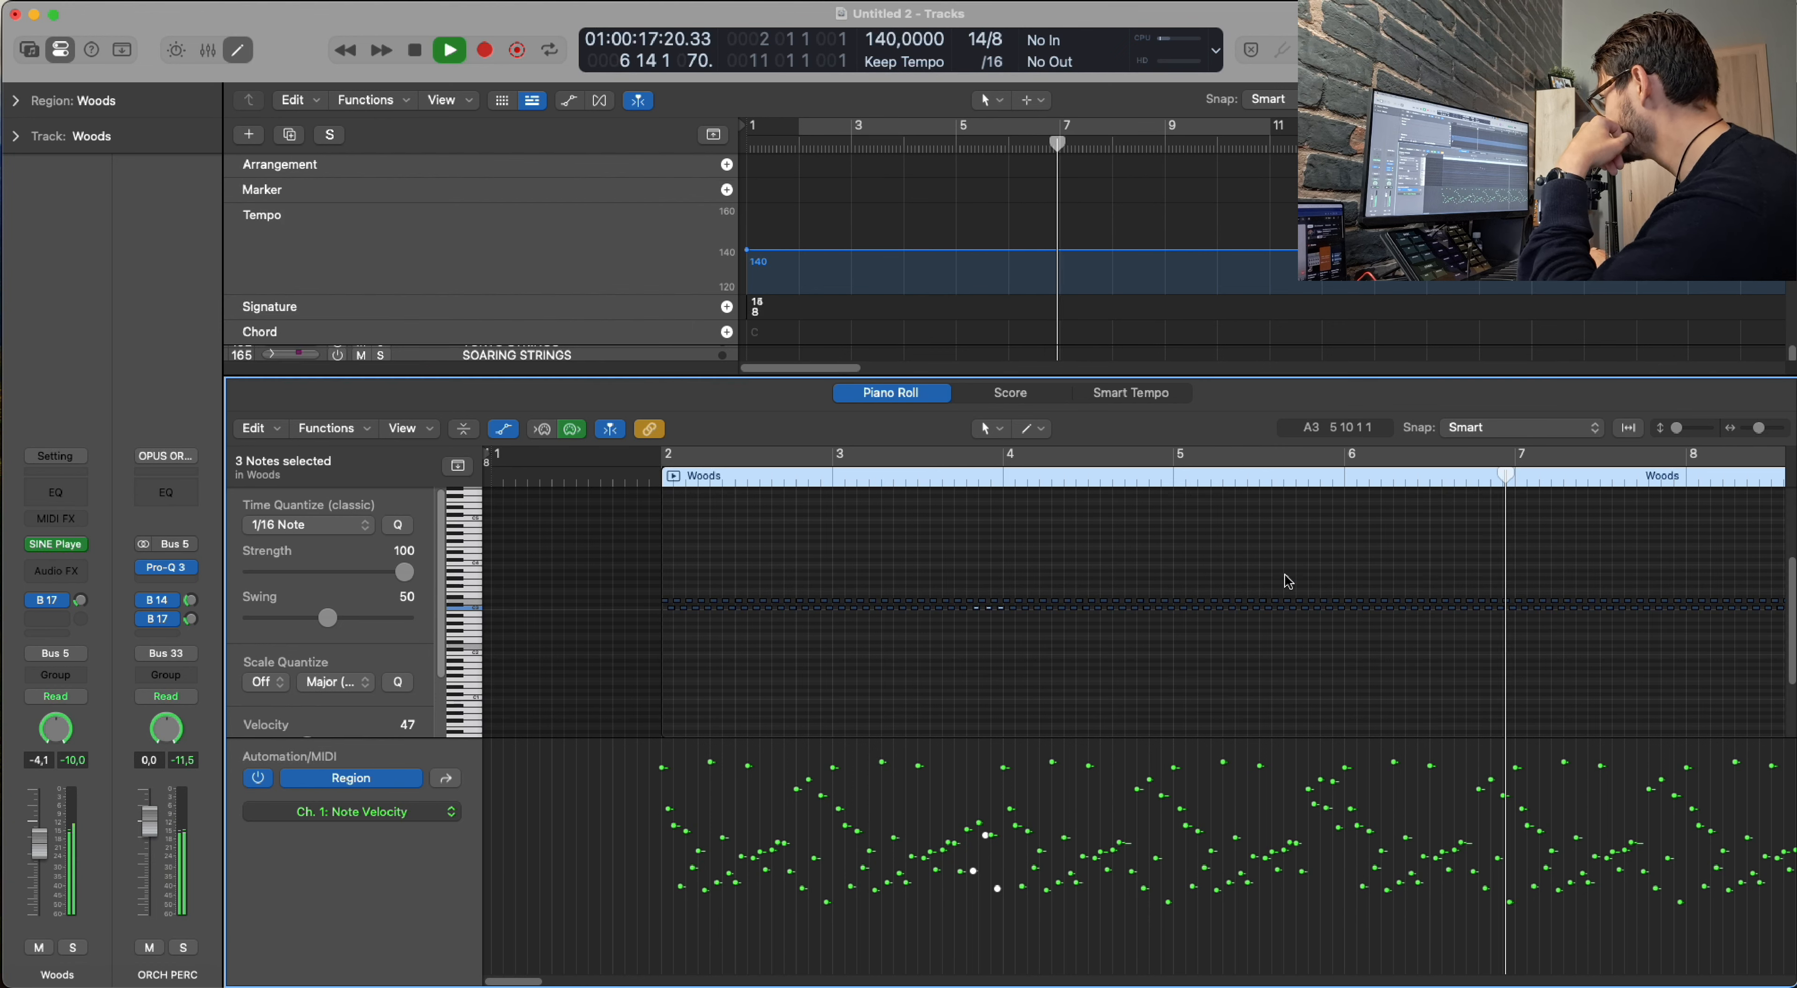
pyautogui.press('super+Left')
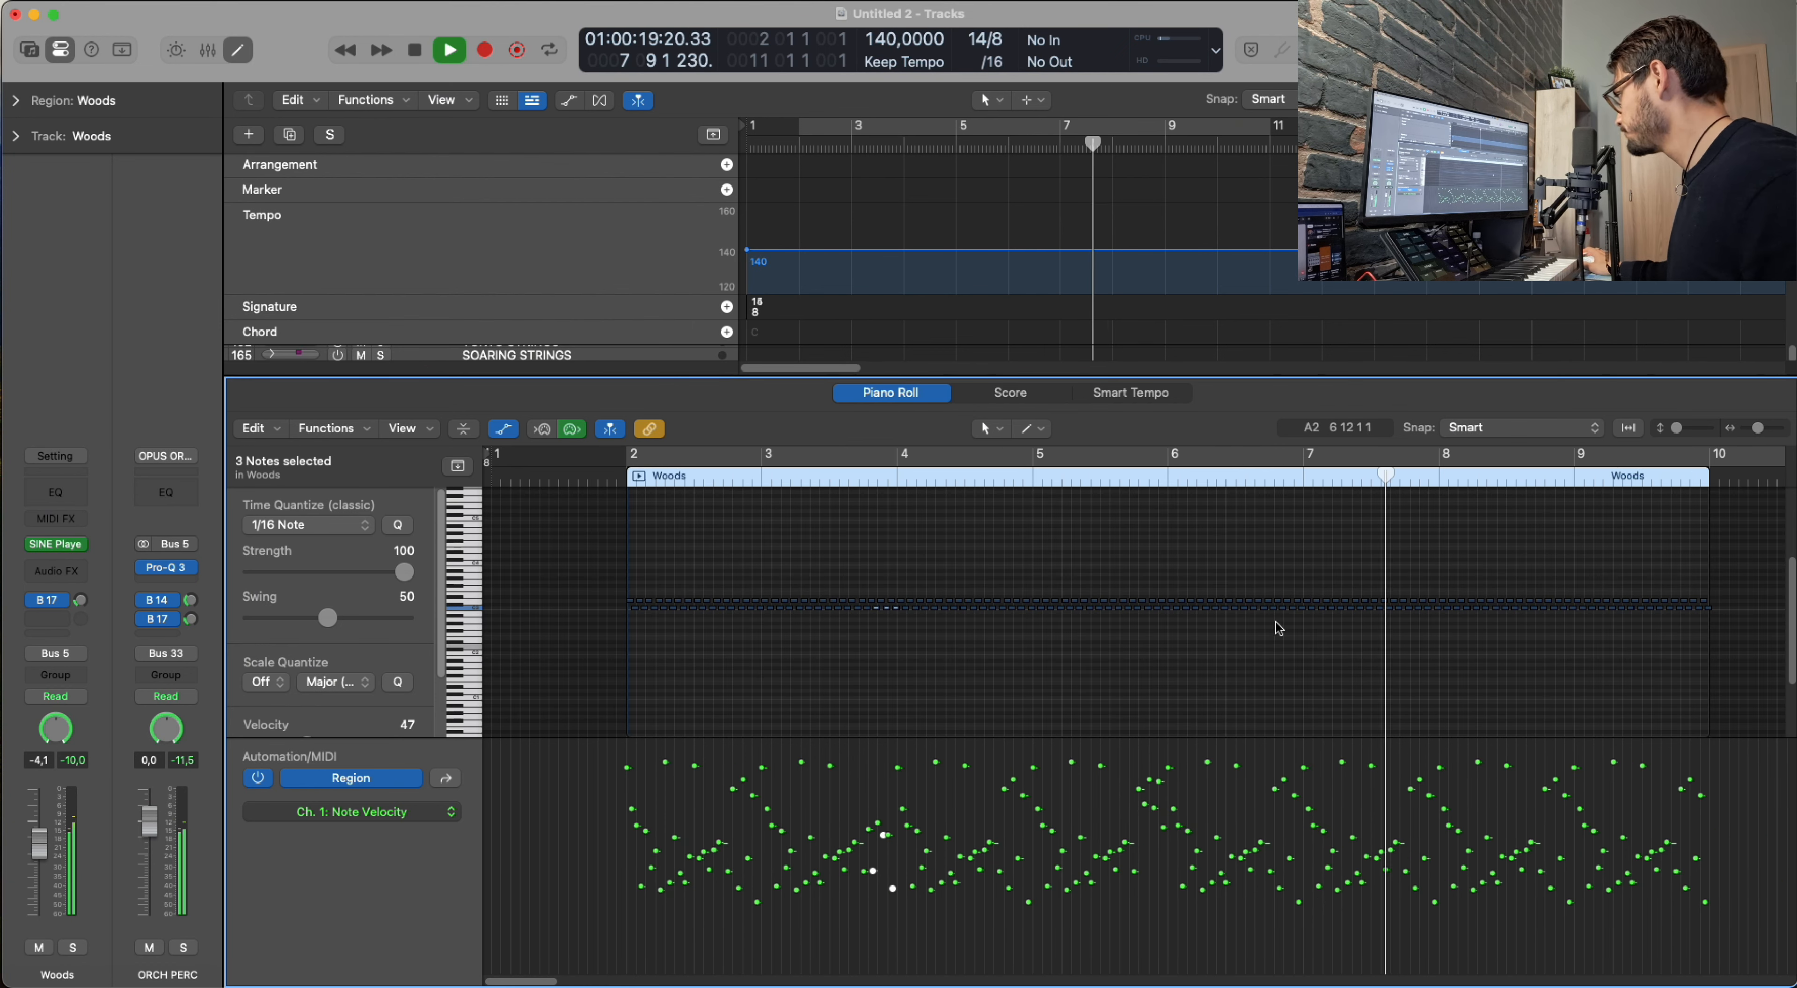
pyautogui.hscroll(3, 1271, 632)
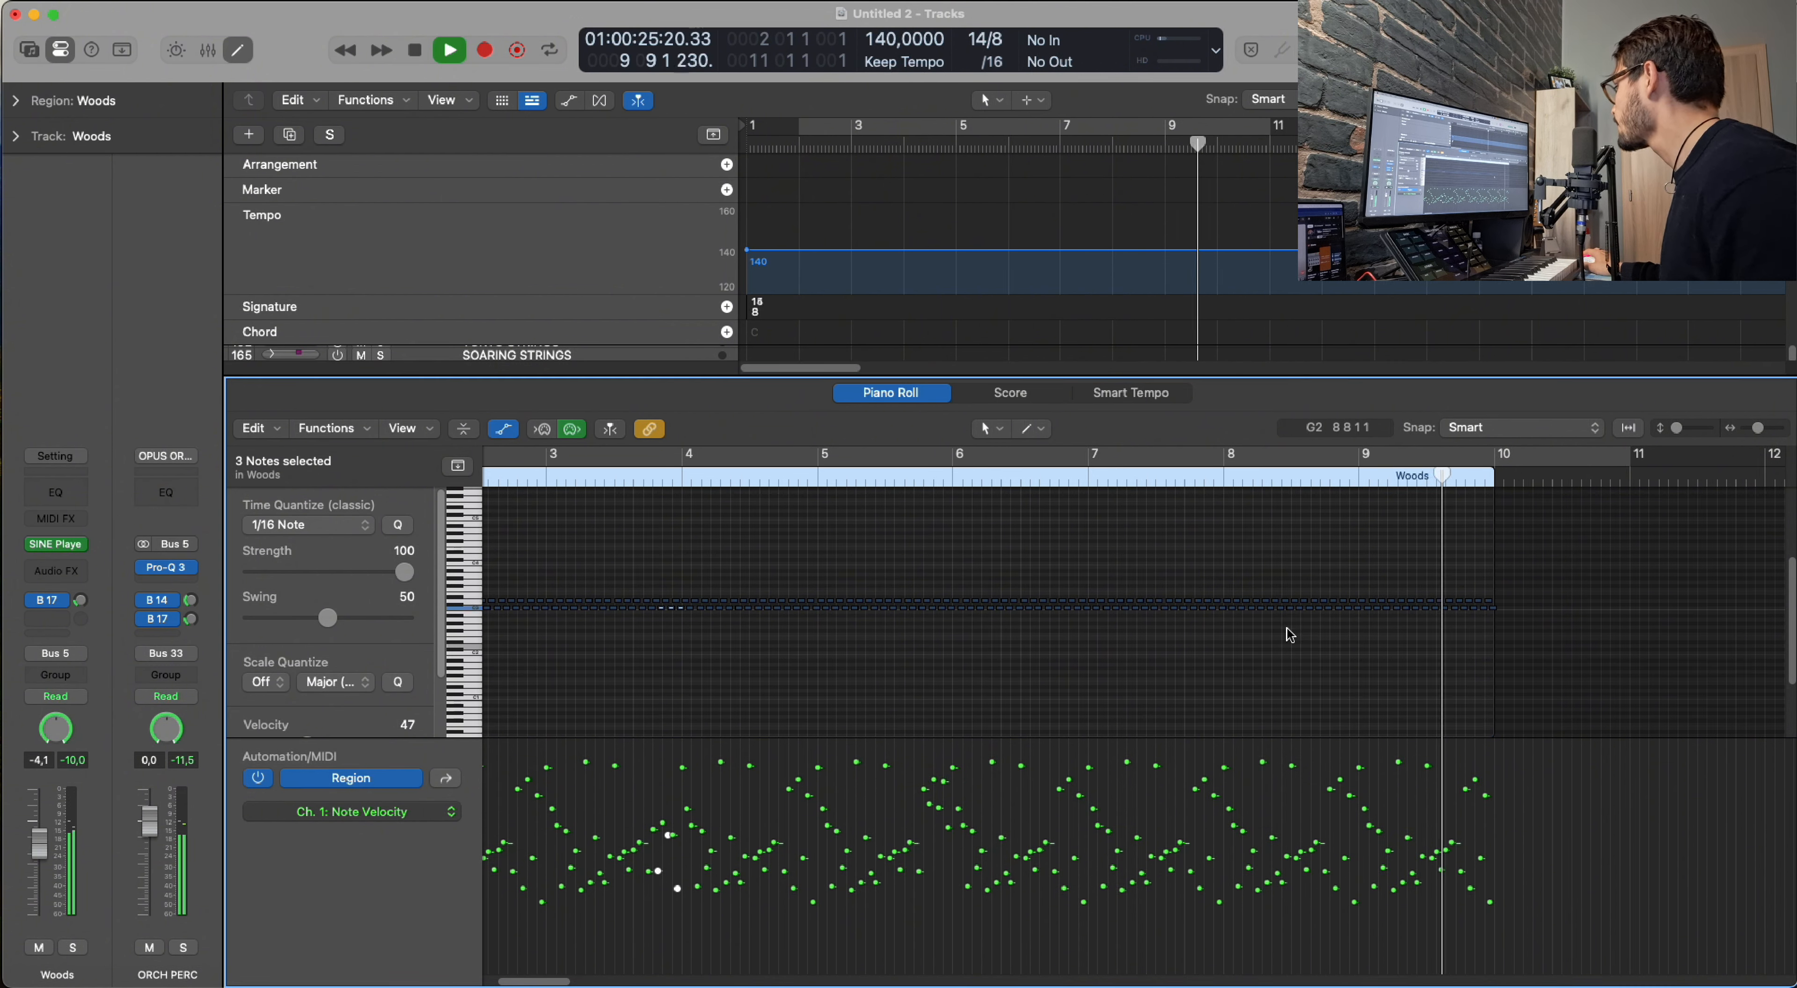
pyautogui.press('space')
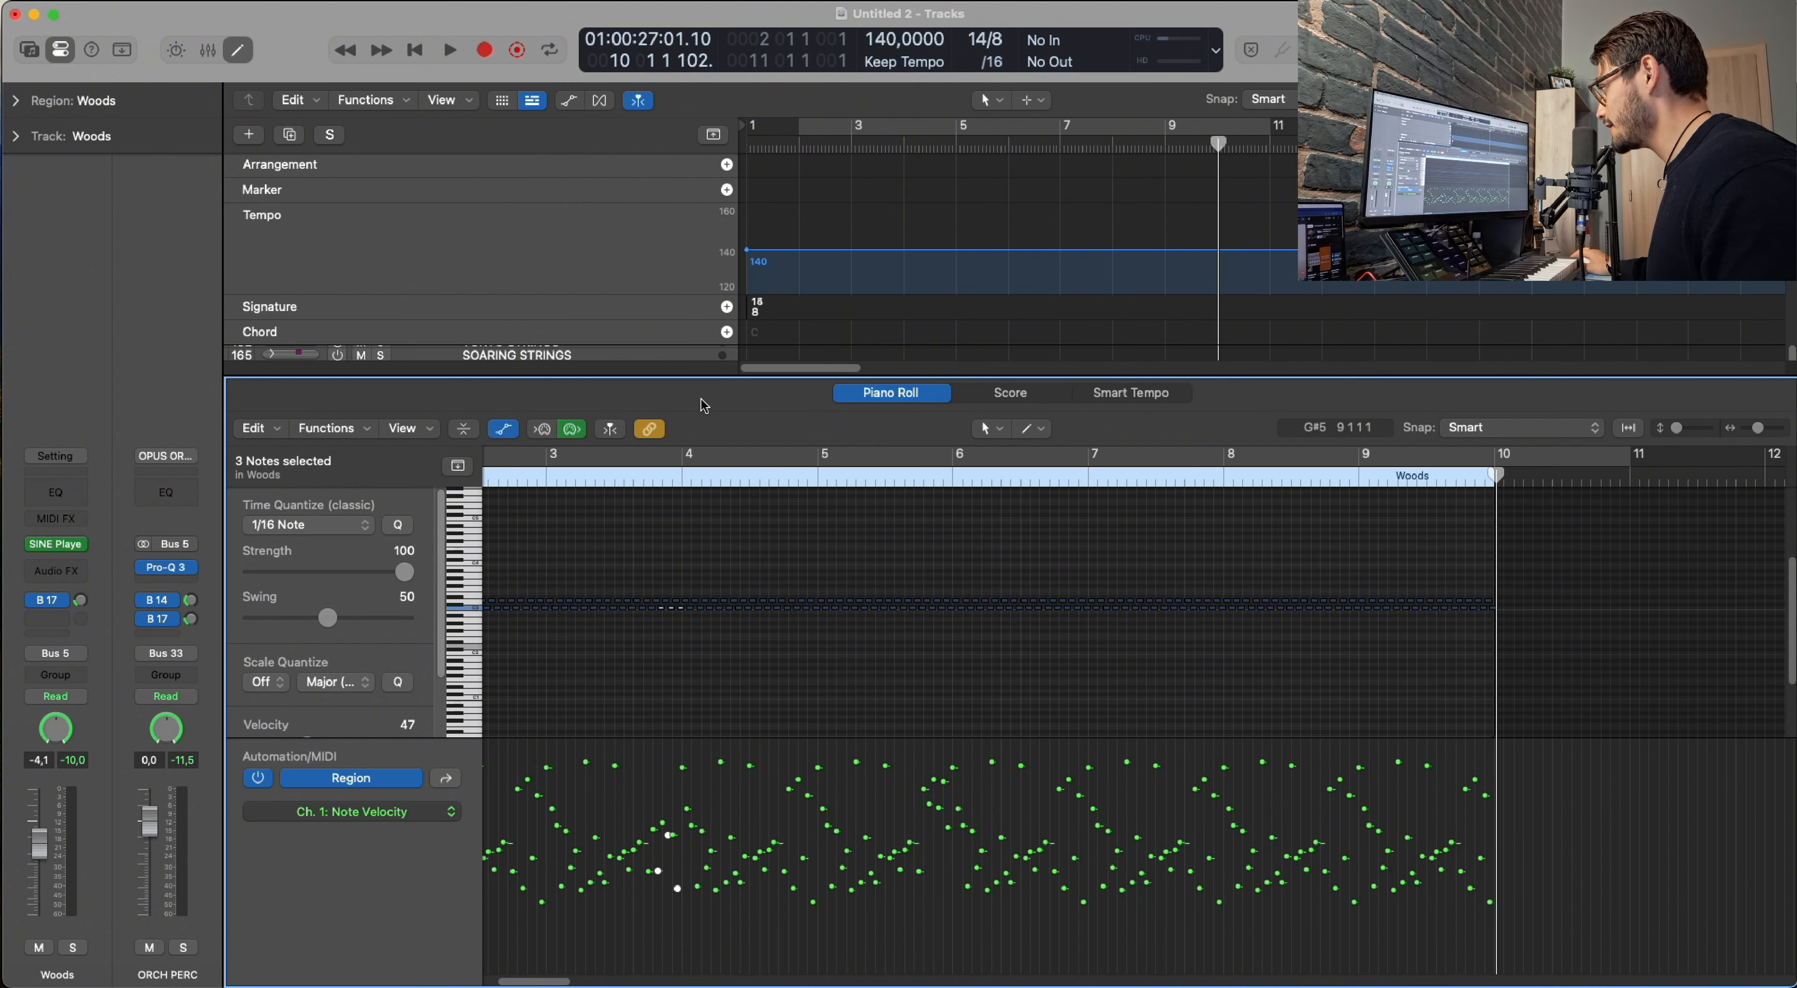
pyautogui.press('e')
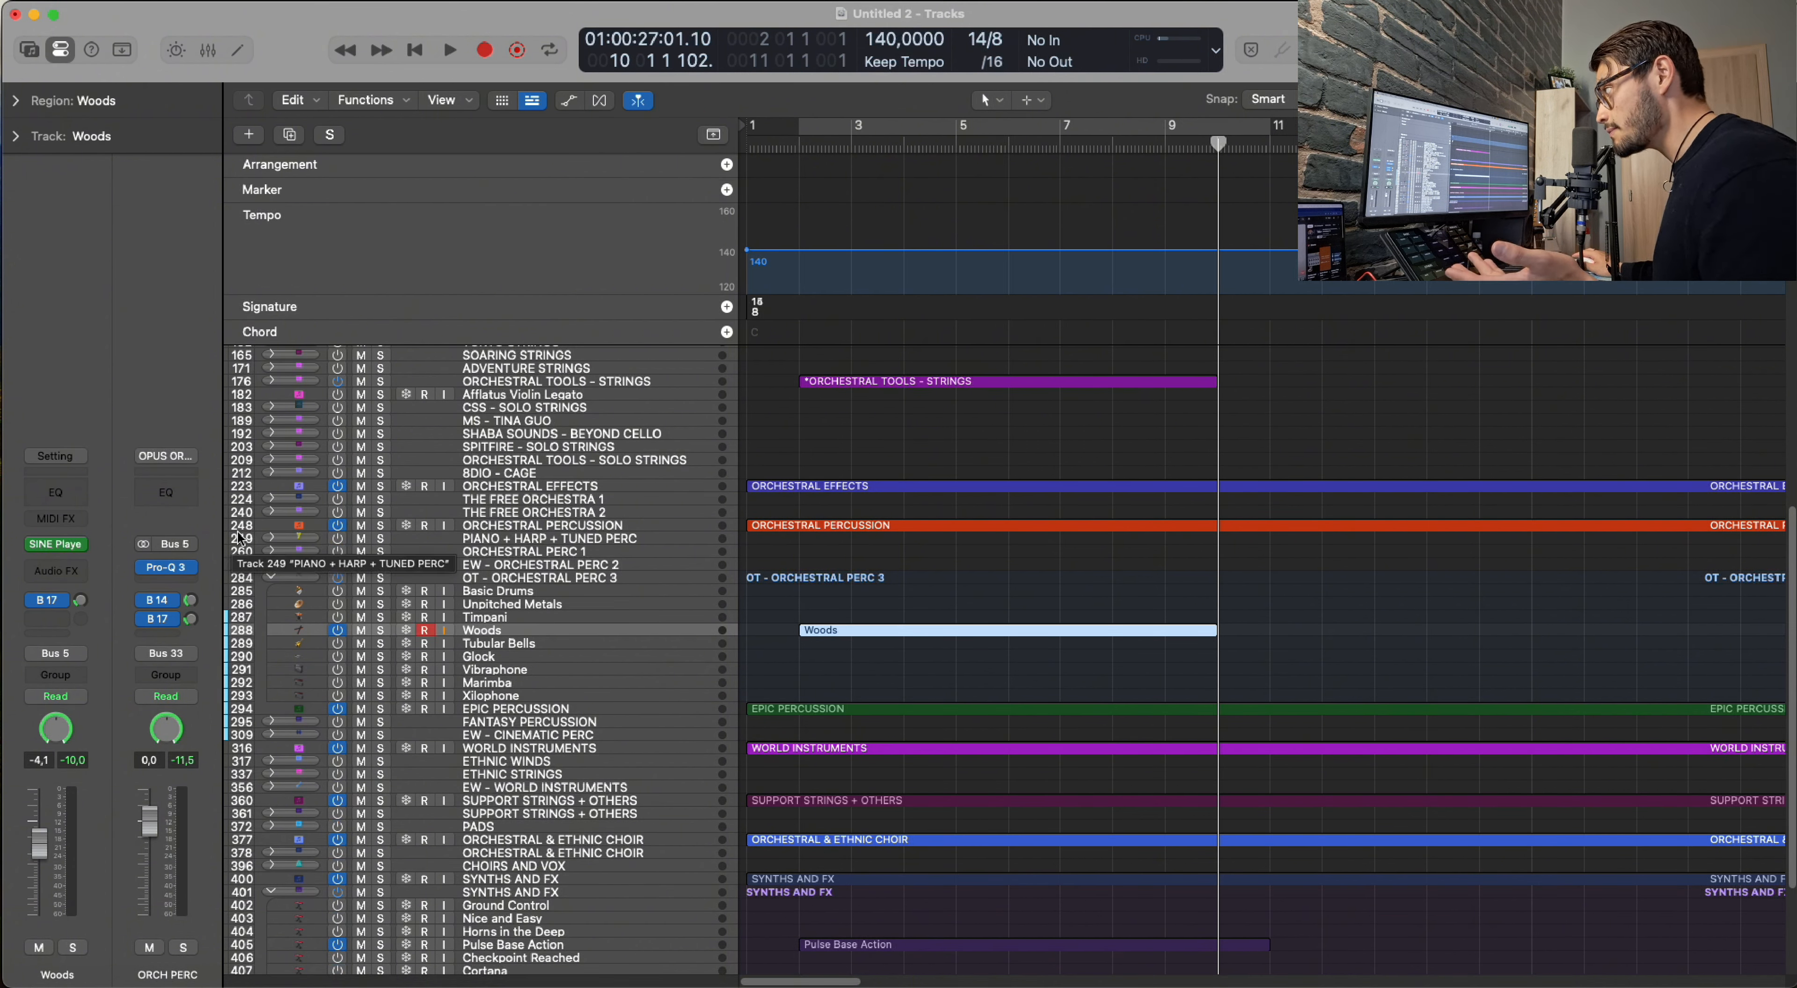
# Add a Channel EQ to the Woods track and start playback from bar 2.
pyautogui.click(62, 490)
pyautogui.press(',')
pyautogui.press(',')
pyautogui.press(',')
pyautogui.press(',')
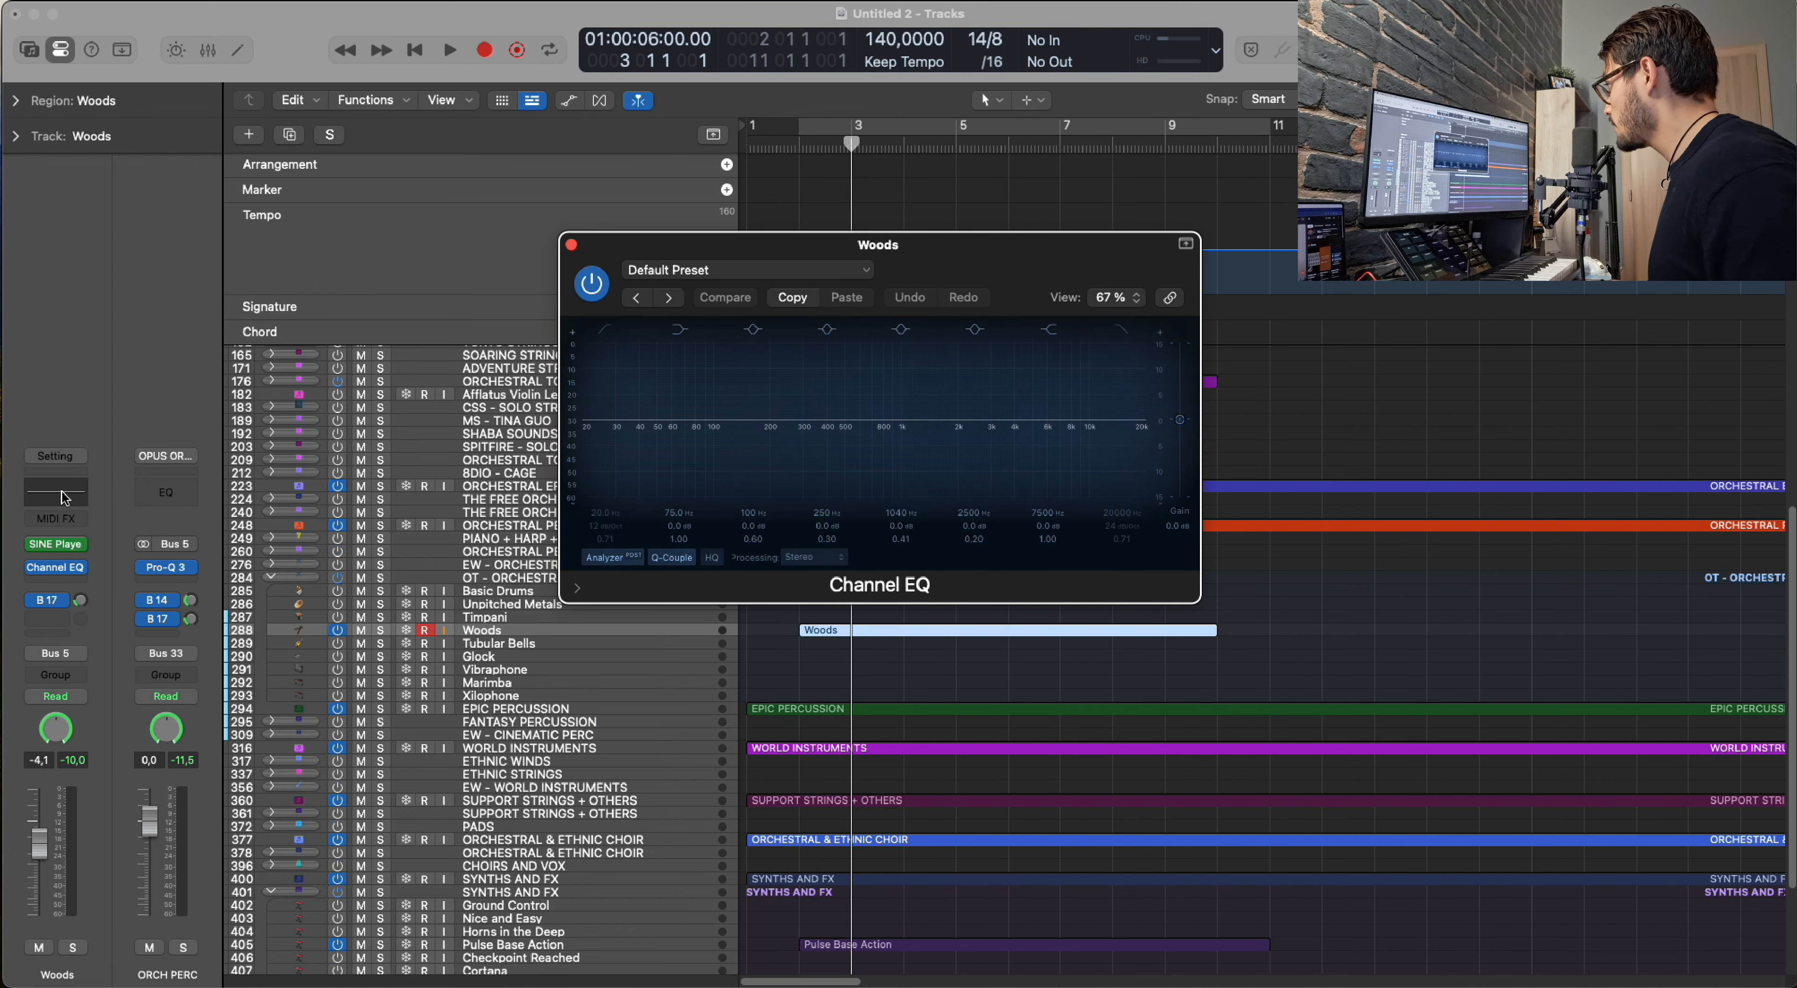
pyautogui.press(',')
pyautogui.press('space')
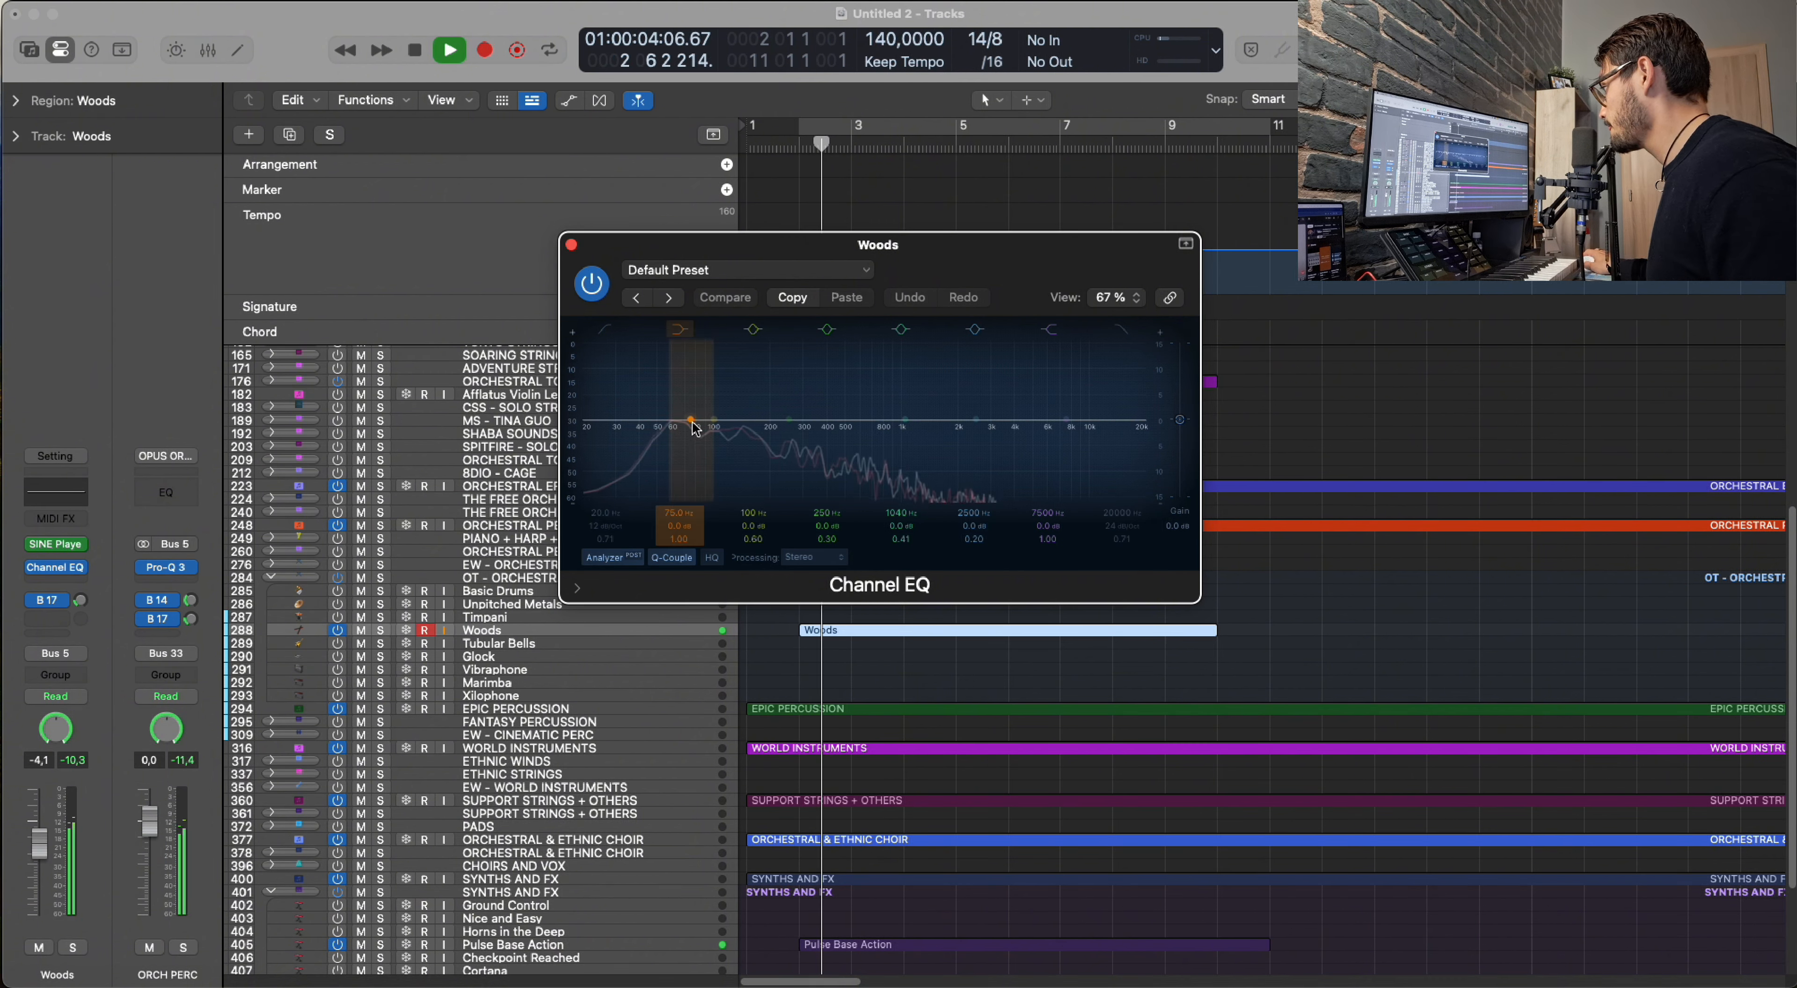
# Shape Woods with a low-shelf cut of about 7.5 dB near 122 Hz and a peak boost of about 1.9 dB at 1100 Hz.
pyautogui.moveTo(681, 493); pyautogui.dragTo(735, 469)
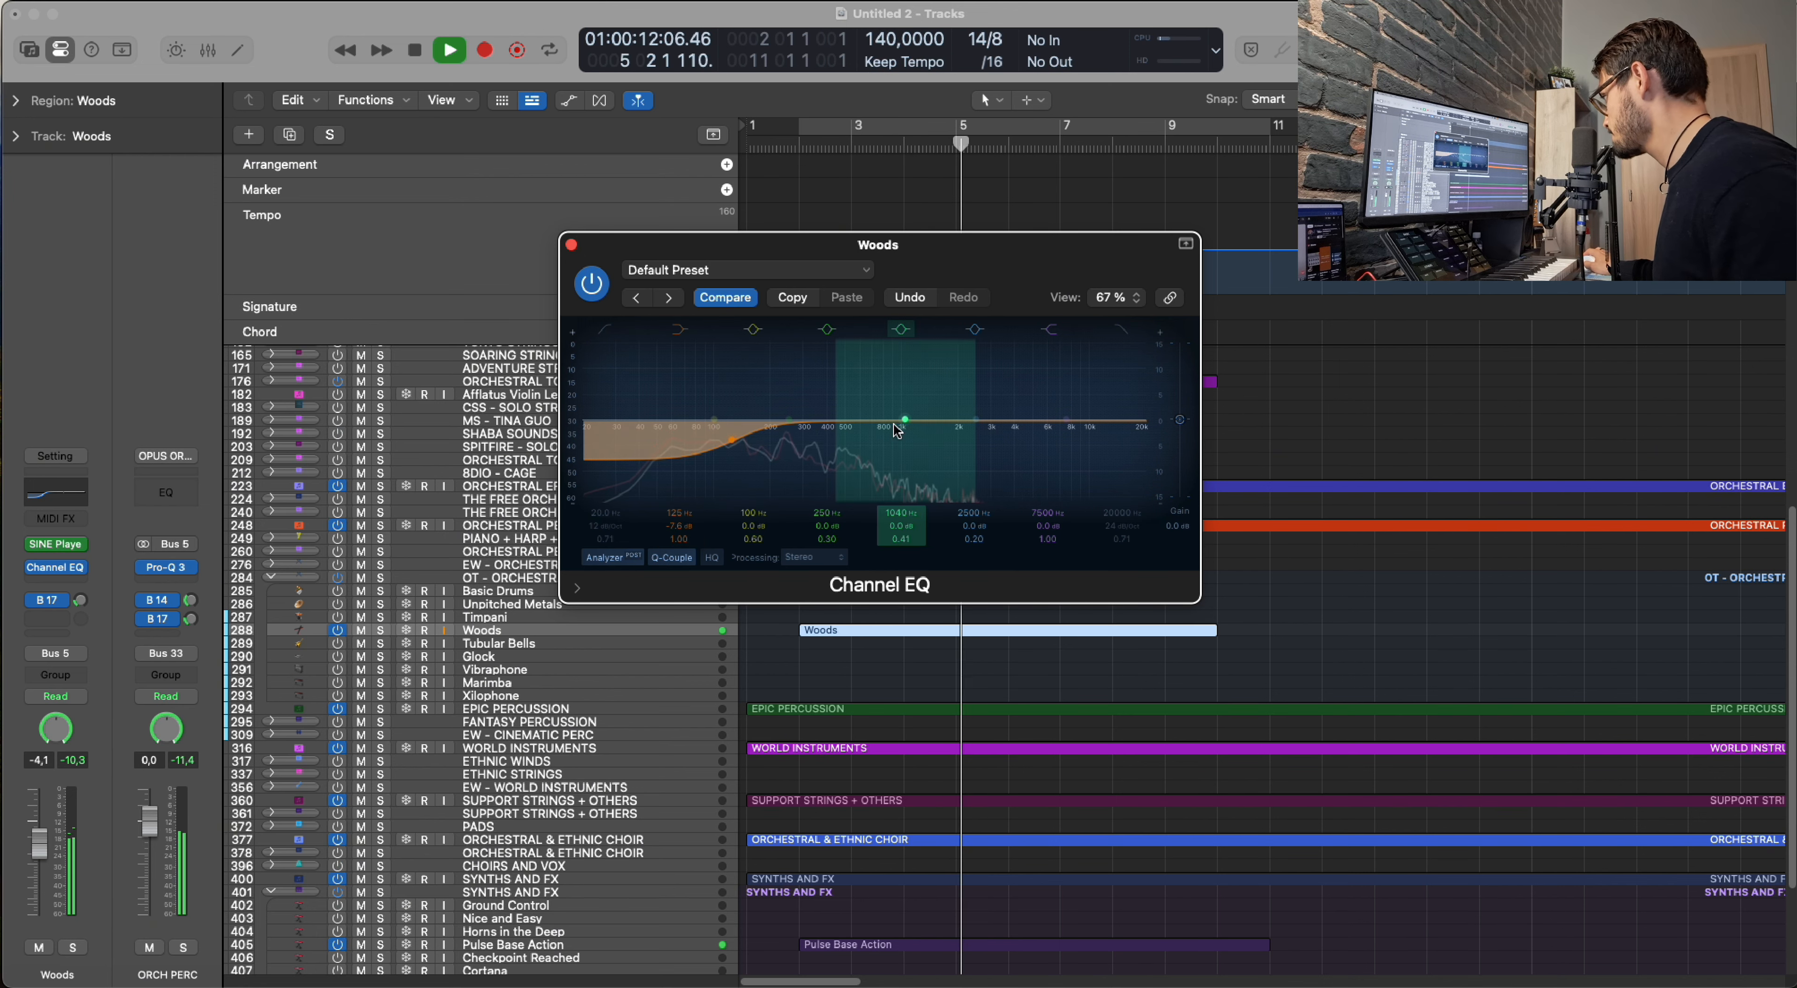
pyautogui.moveTo(903, 421); pyautogui.dragTo(915, 416)
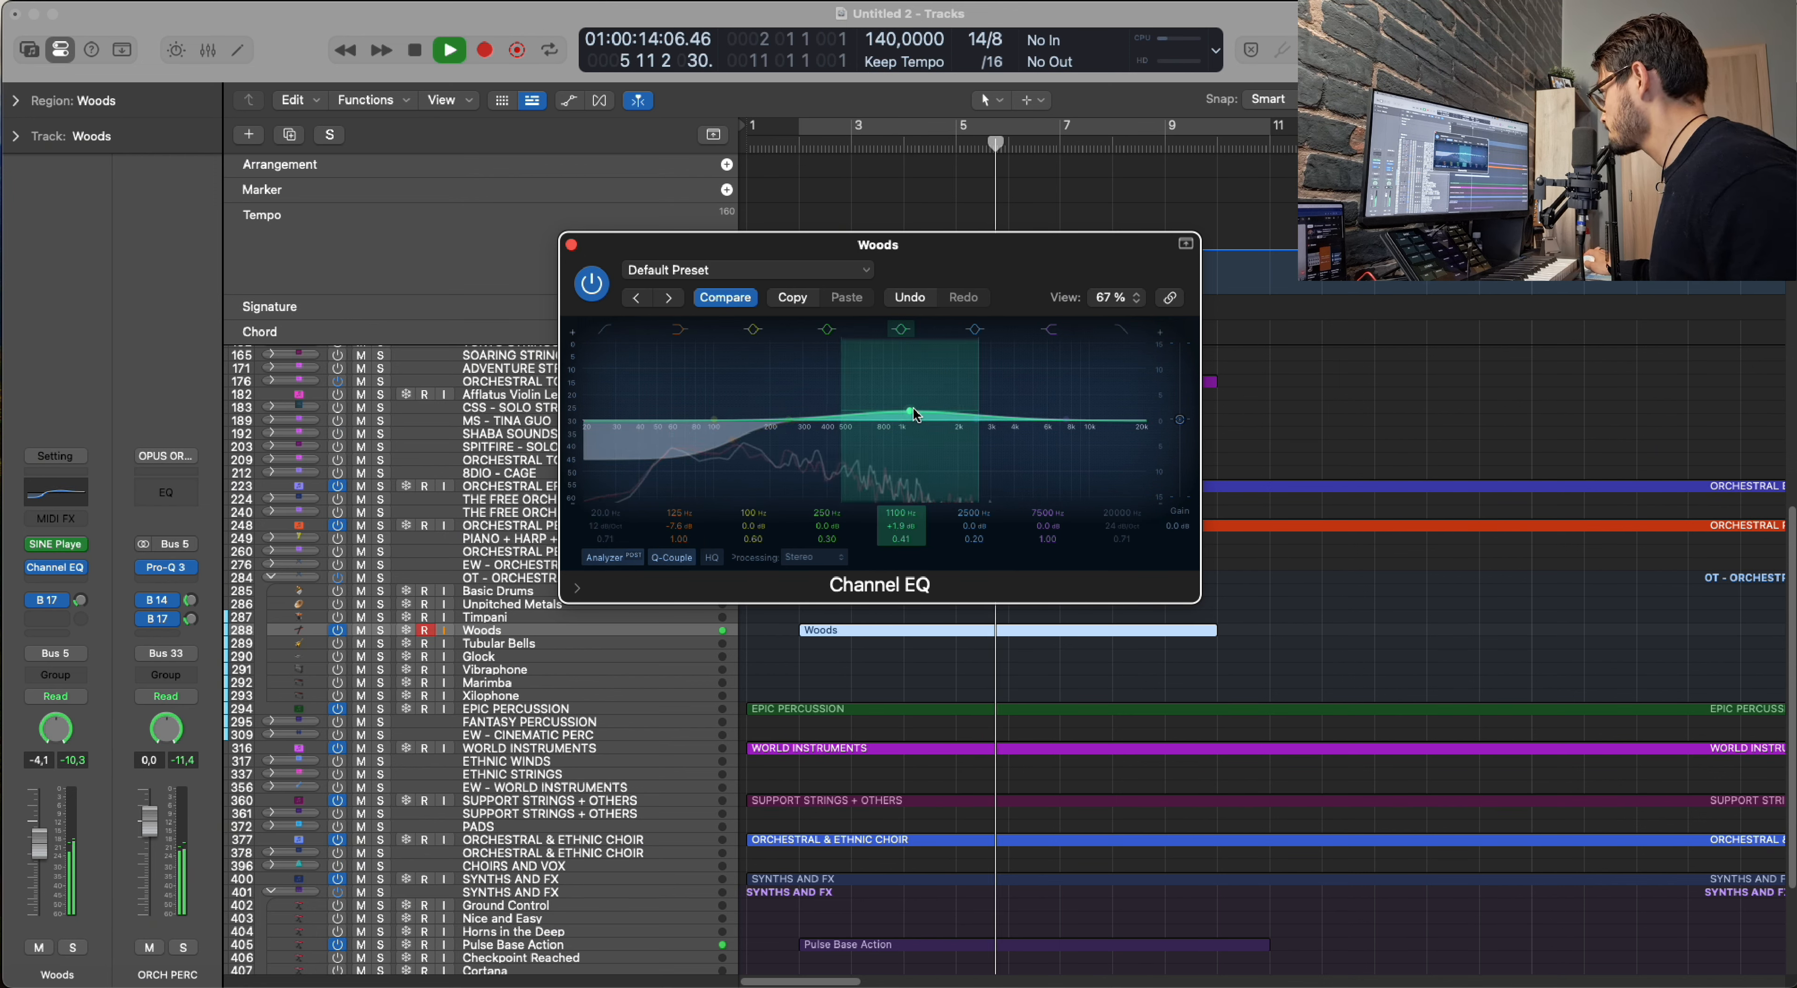
pyautogui.click(571, 245)
pyautogui.press('space')
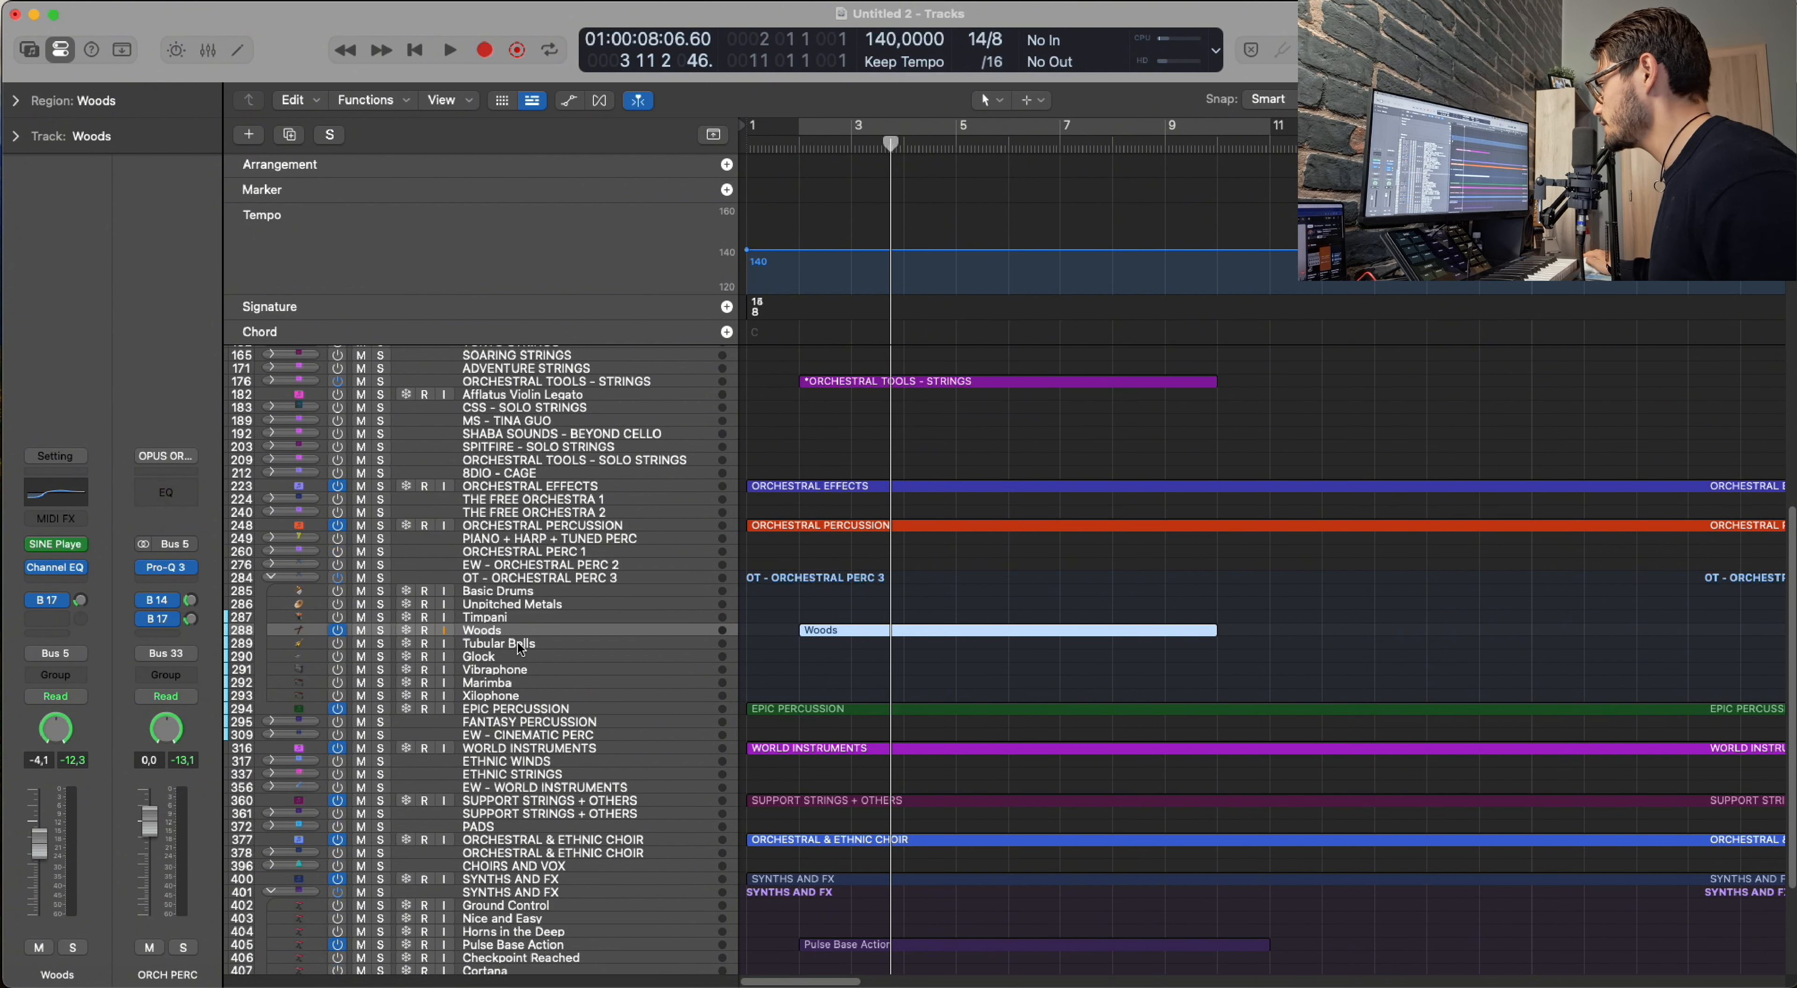
# Duplicate the Woods track and choose another instrument from Dynamo's Percussion folder in the copy's SINE Player.
pyautogui.press('super+d')
pyautogui.moveTo(1169, 238); pyautogui.dragTo(854, 12)
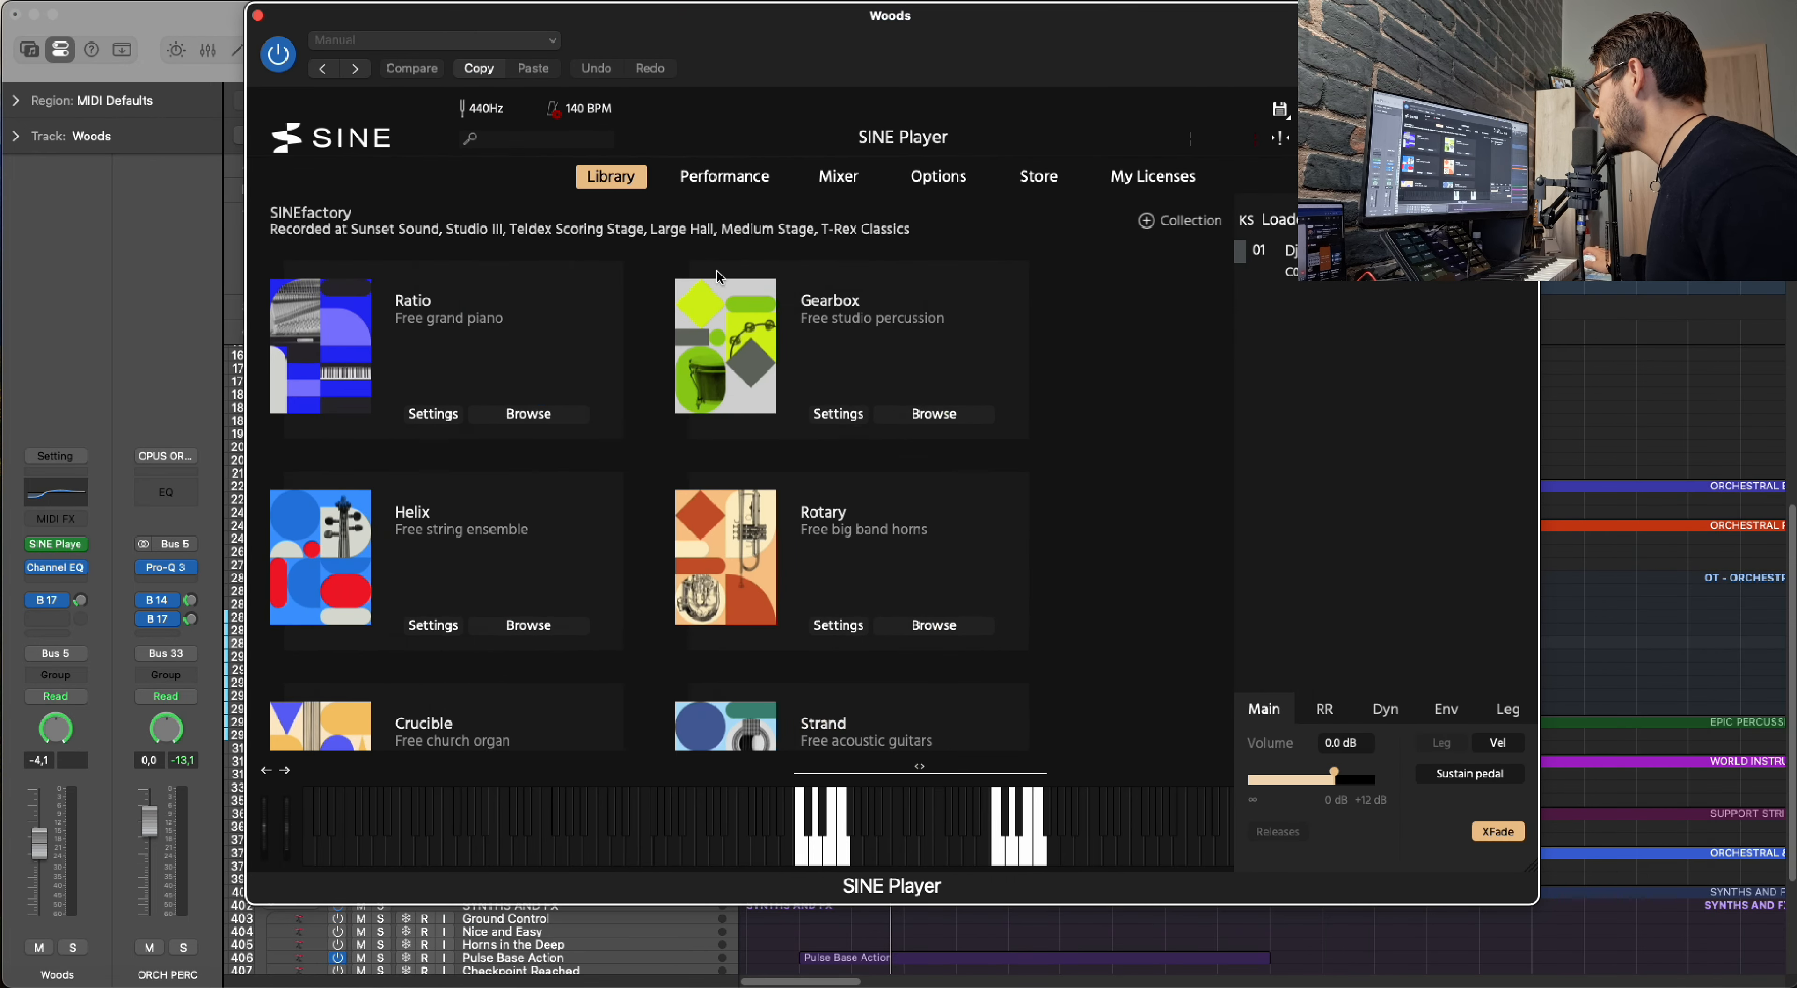
pyautogui.scroll(-10, 719, 276)
pyautogui.click(525, 543)
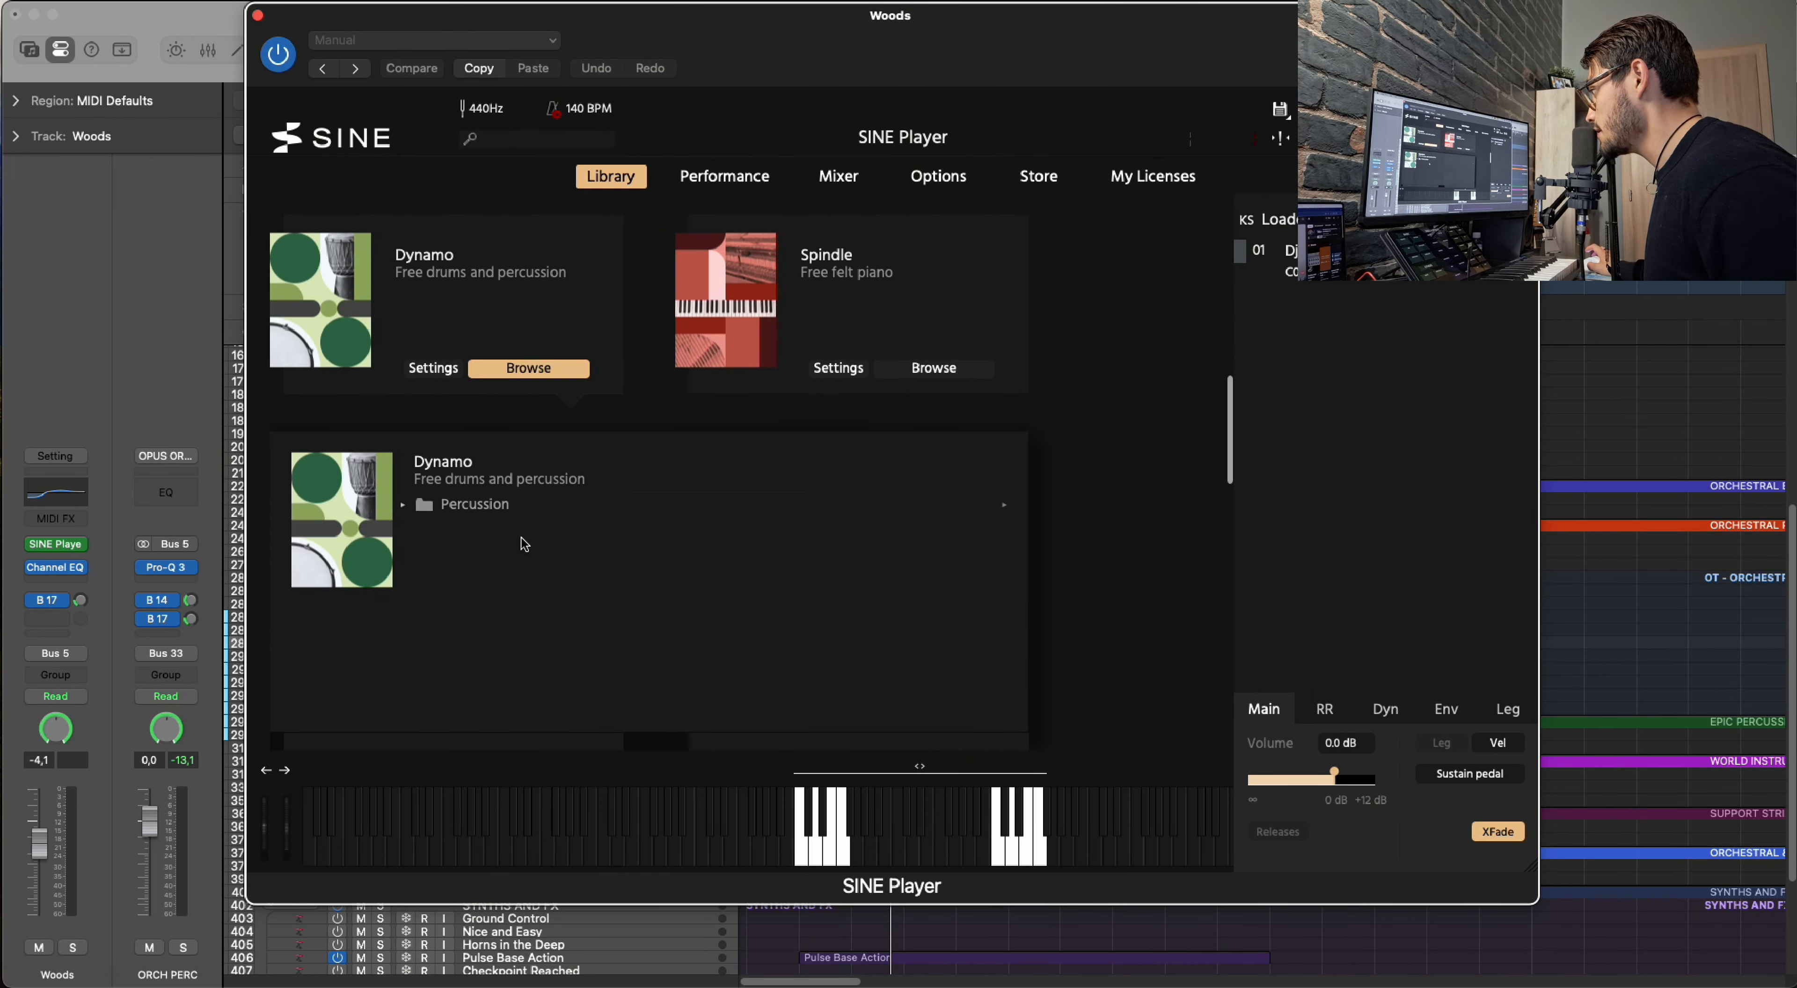
pyautogui.scroll(-2, 525, 543)
pyautogui.click(482, 373)
pyautogui.click(513, 483)
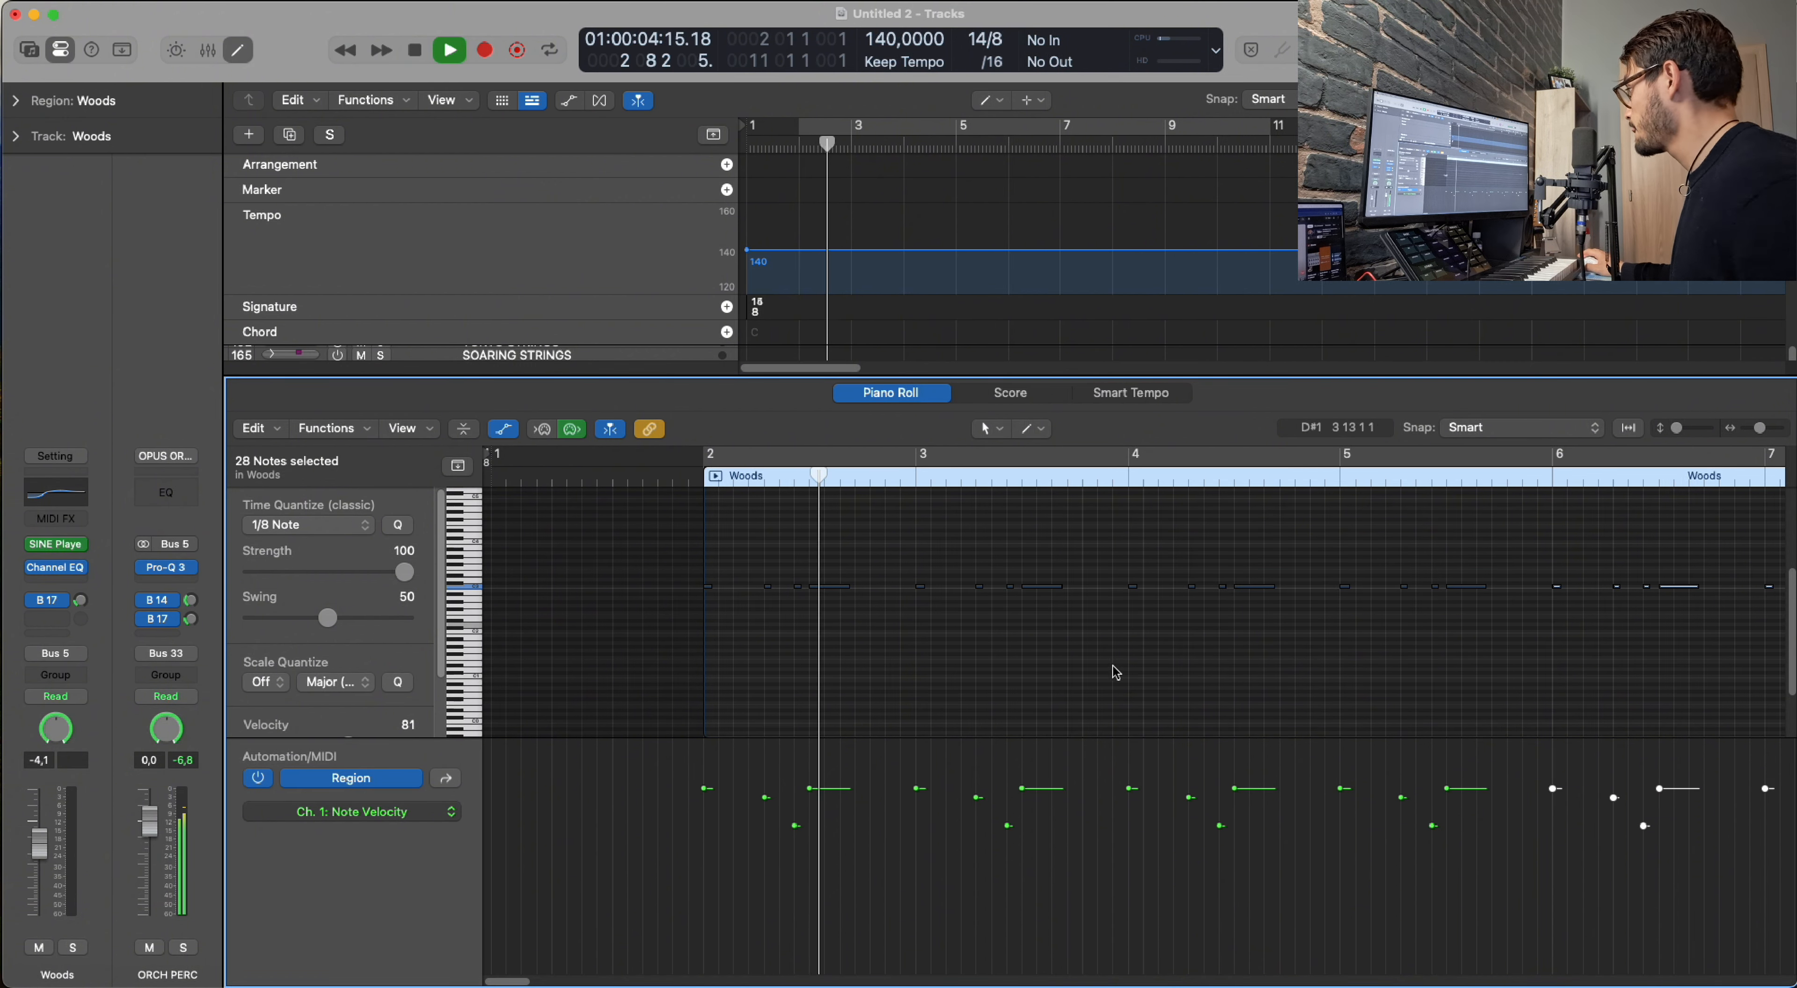
# Follow the Woods pattern through bar 4 in the piano roll, then stop playback and return to the arrangement.
pyautogui.scroll(-3, 1115, 672)
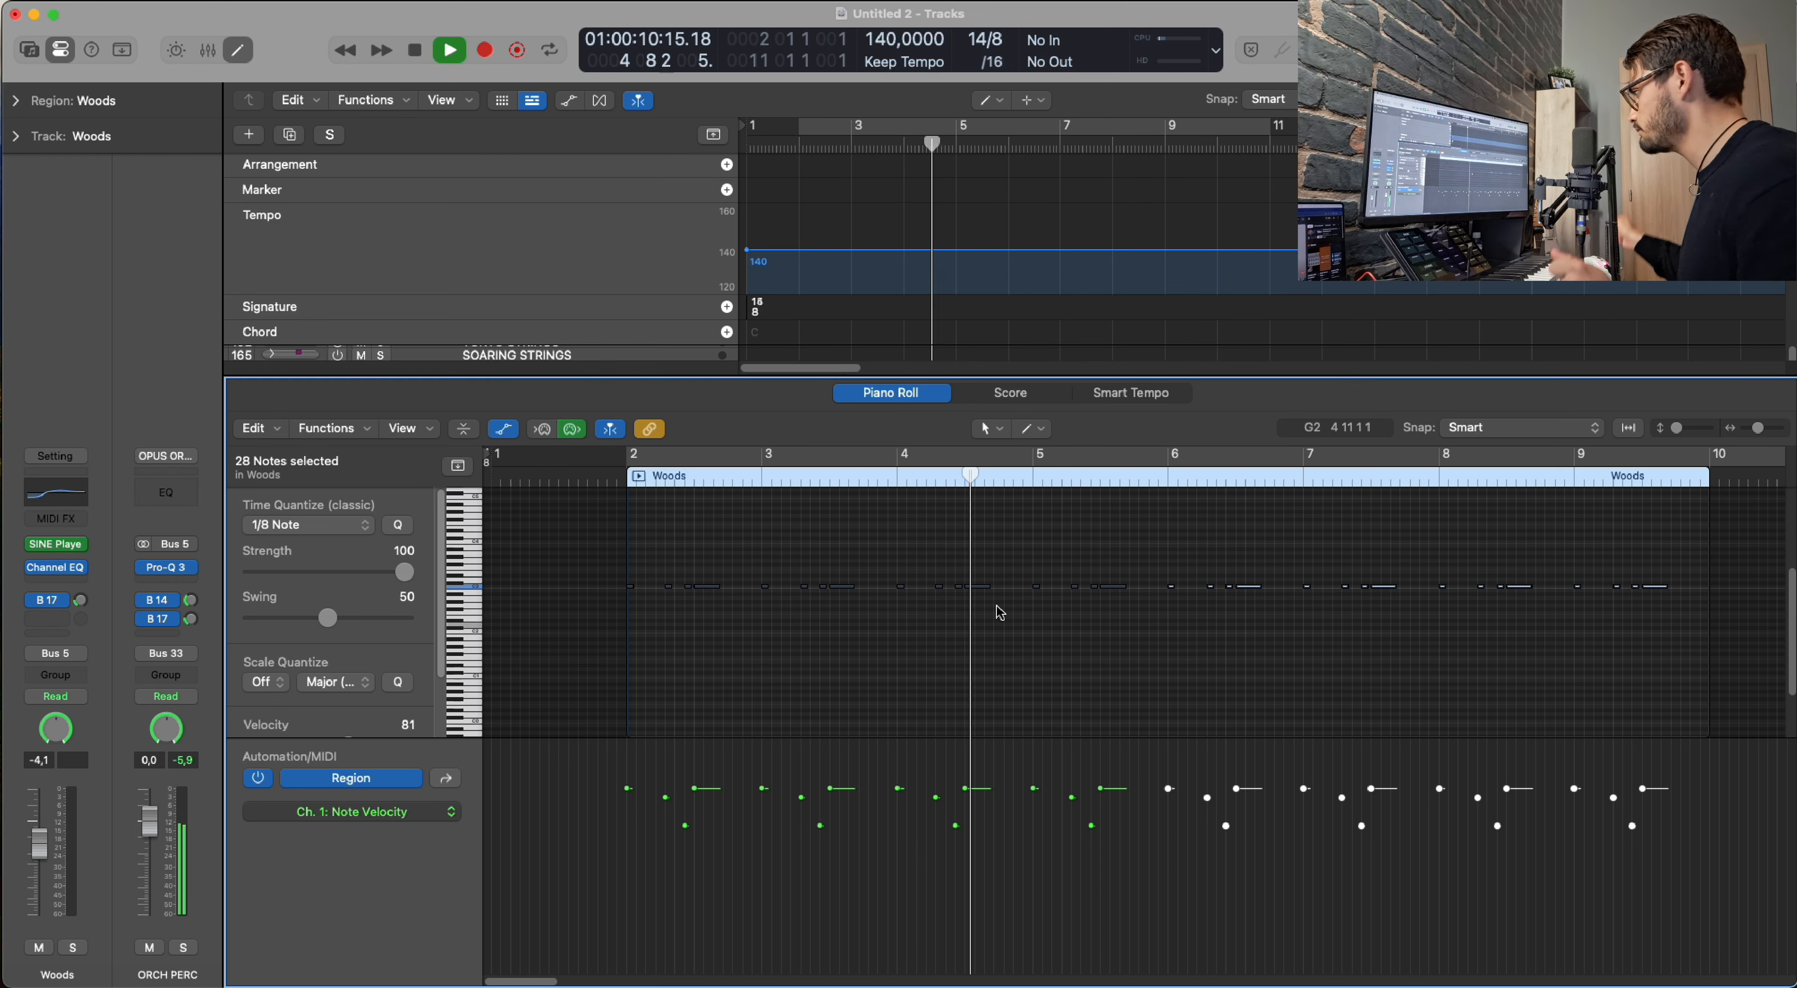
pyautogui.press('space')
pyautogui.press('e')
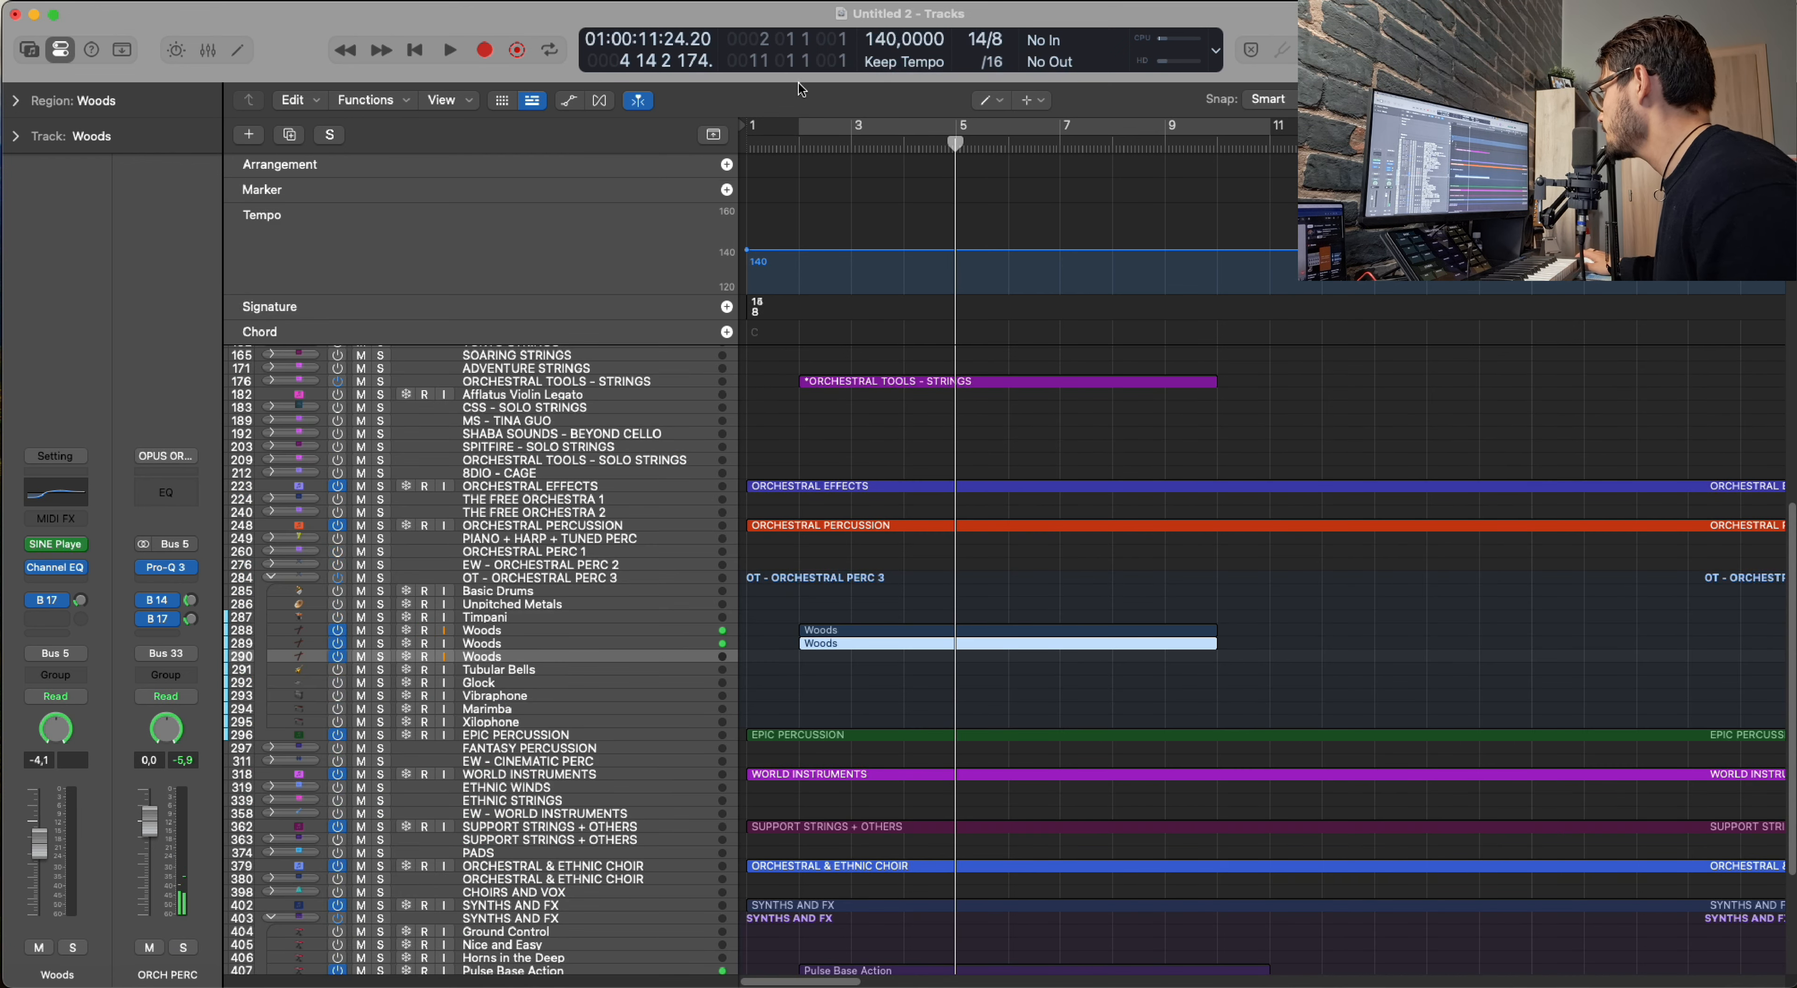
# Record a new percussion part on the third Woods track from bar 1 through bar 5.
pyautogui.click(801, 154)
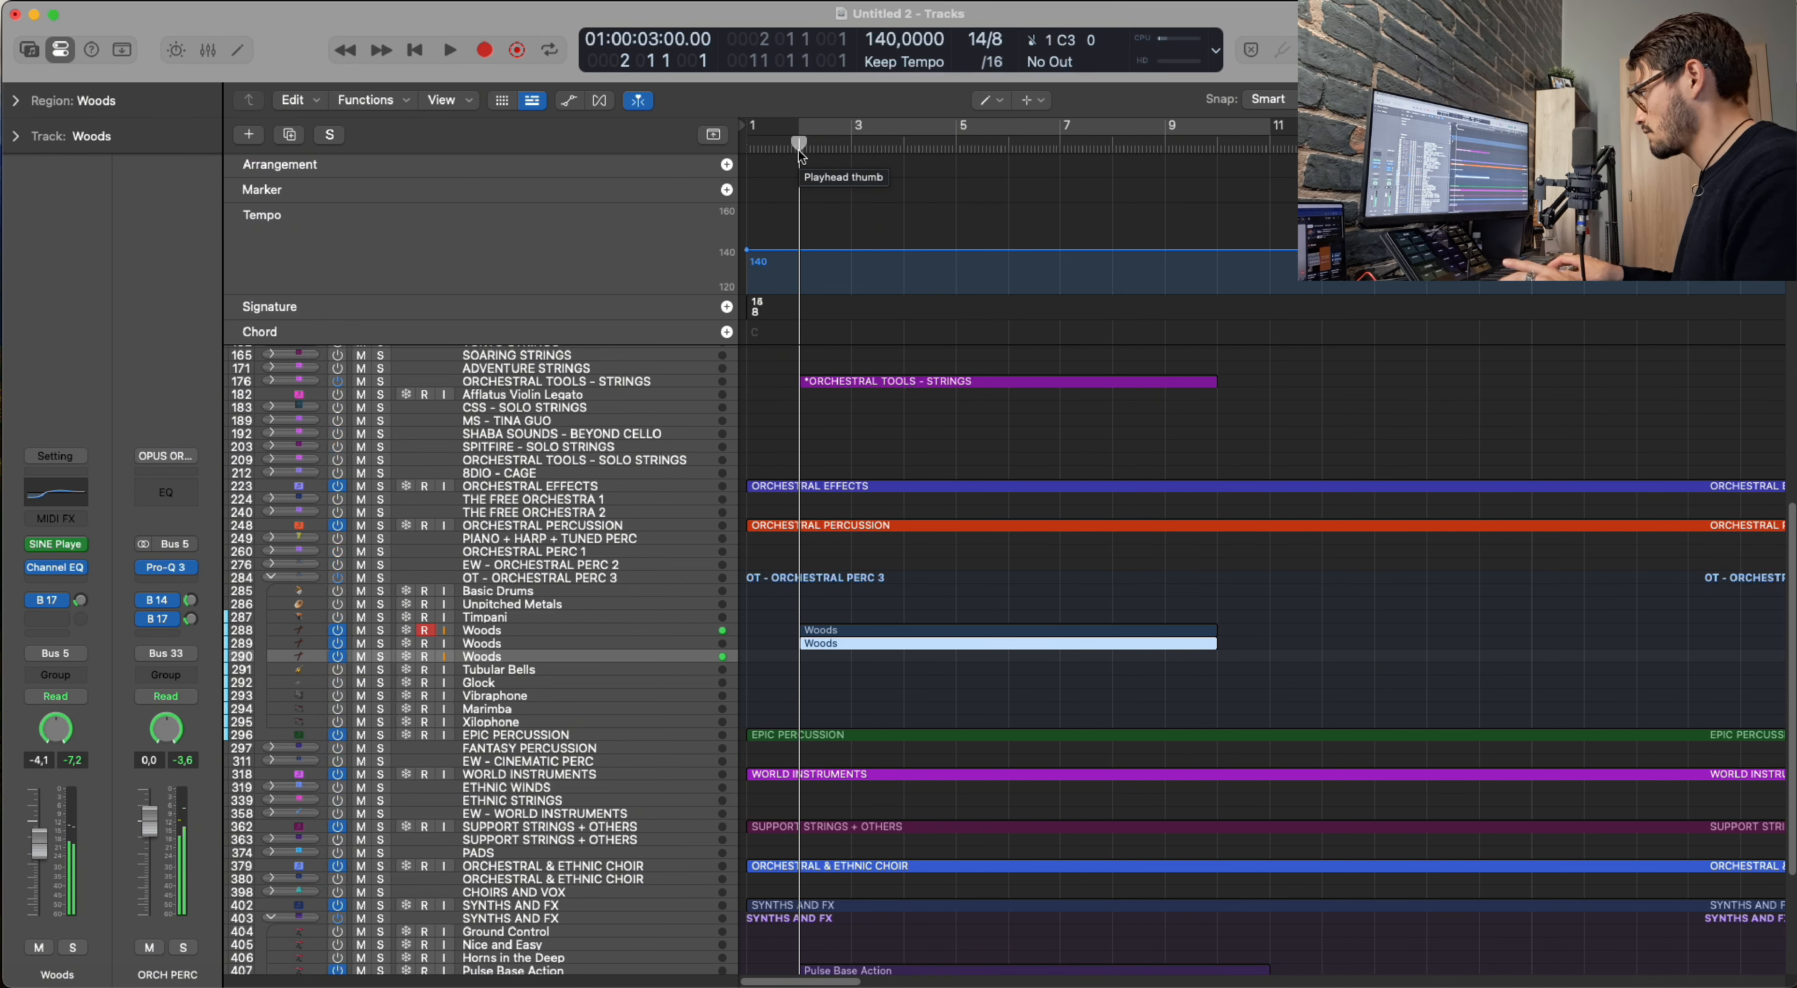
pyautogui.press('Return')
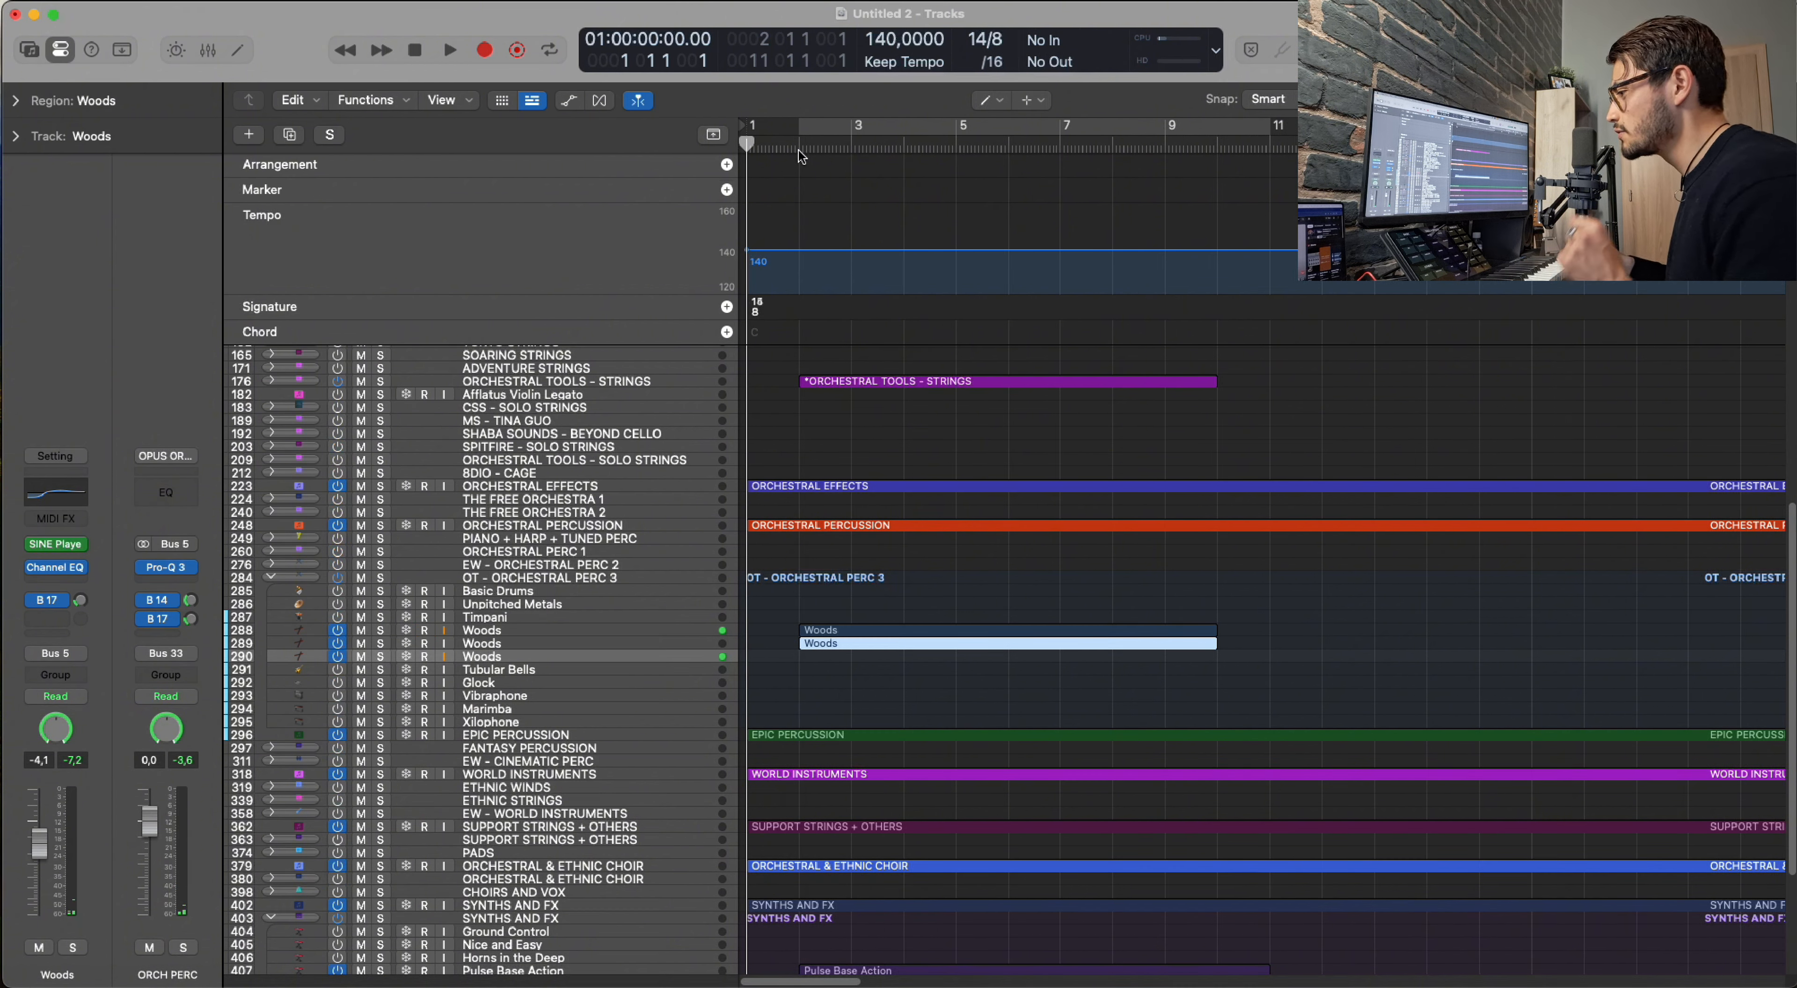
pyautogui.press('space')
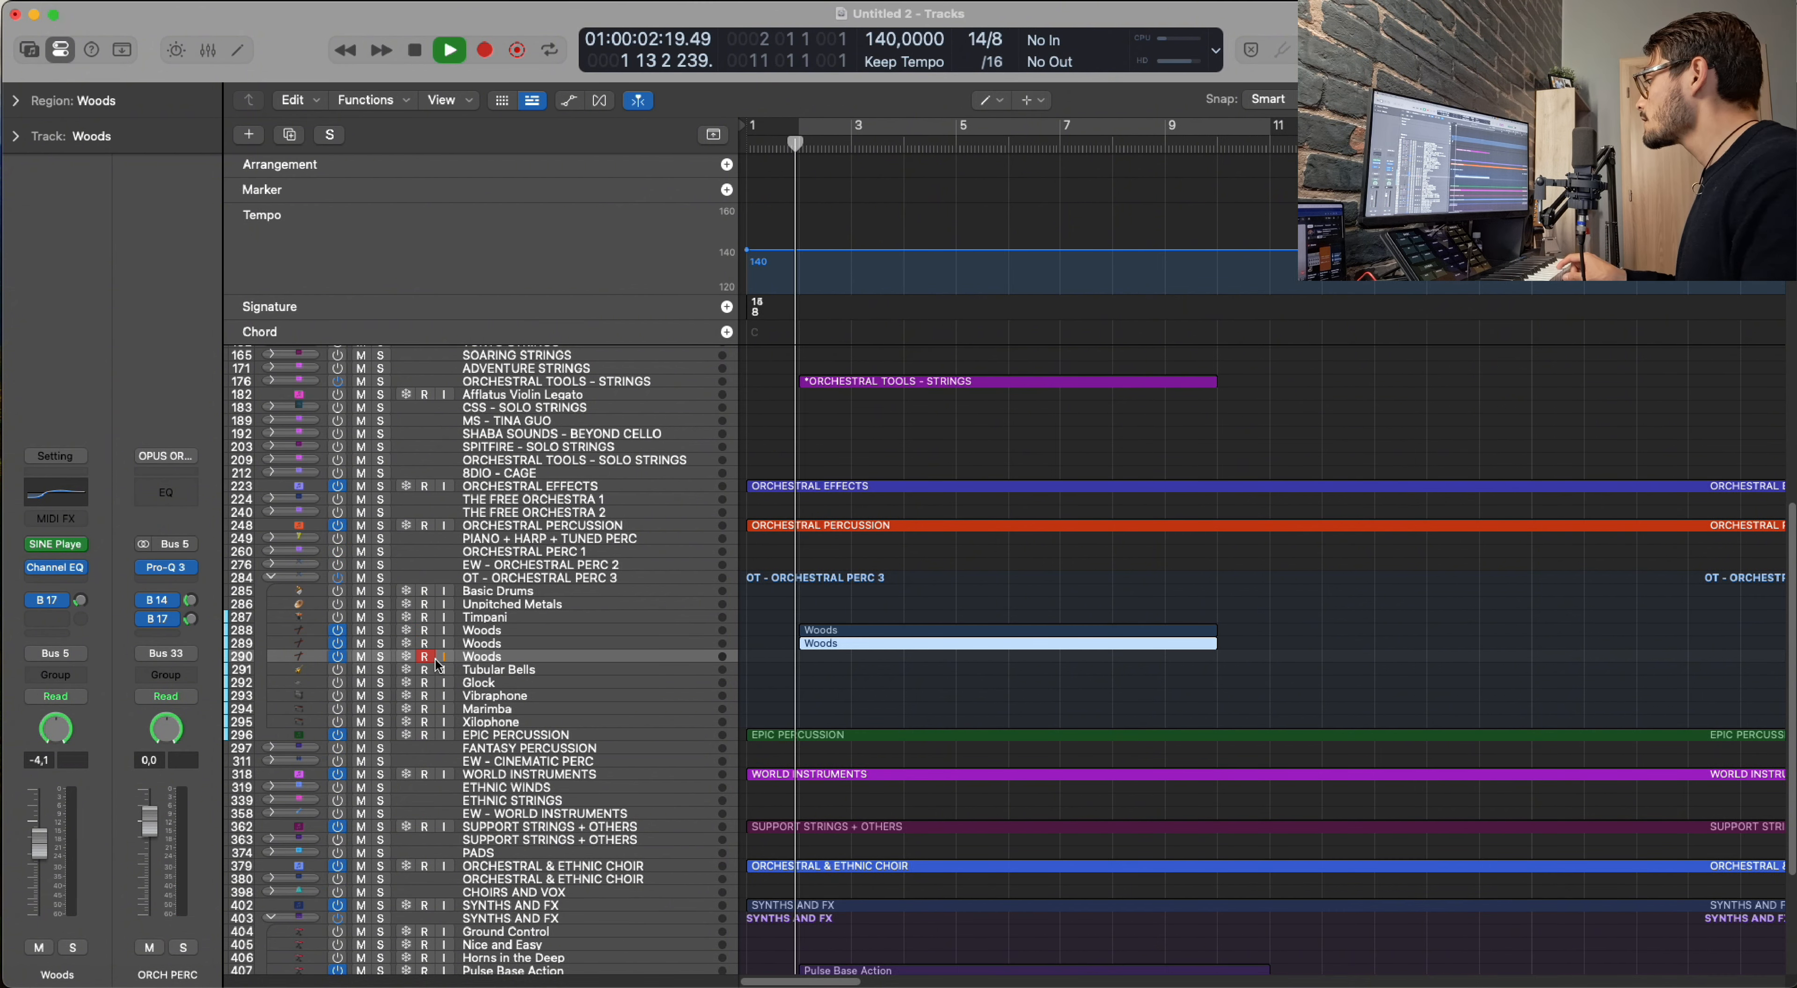
pyautogui.click(425, 657)
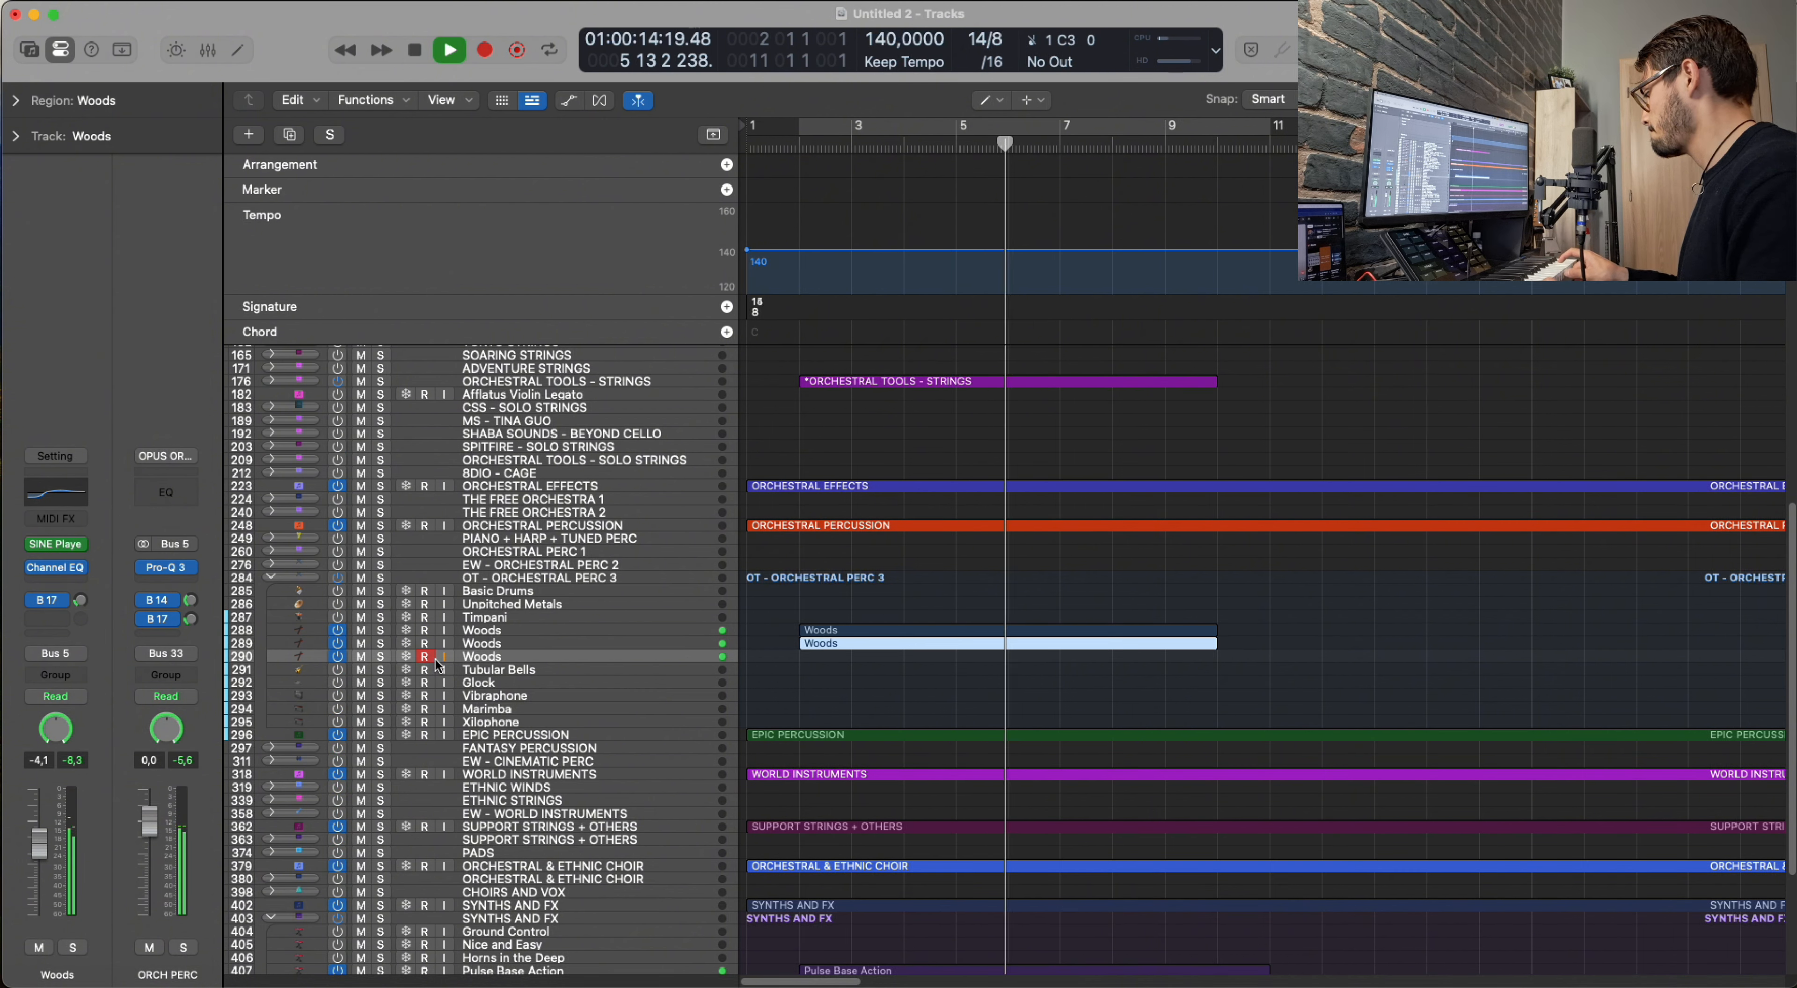
pyautogui.press('space')
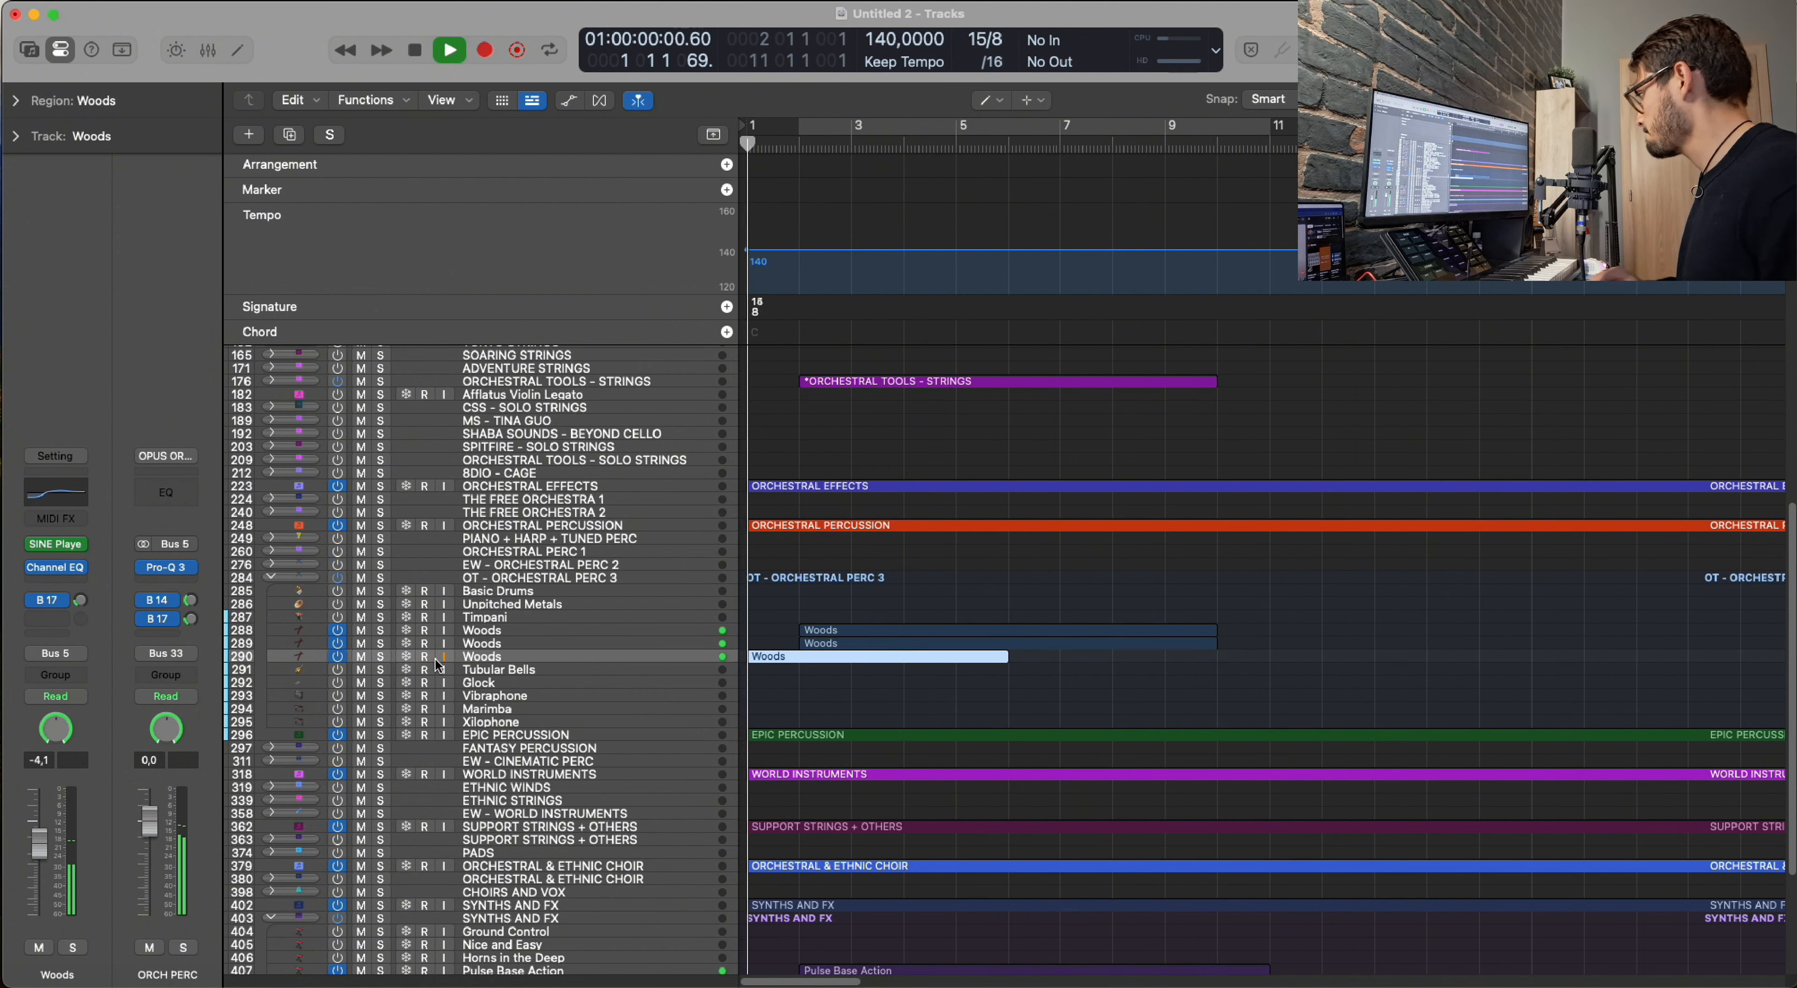
# Quantize all notes of the new Woods recording to 1/8 notes and trim the region's start to bar 2.
pyautogui.press('p')
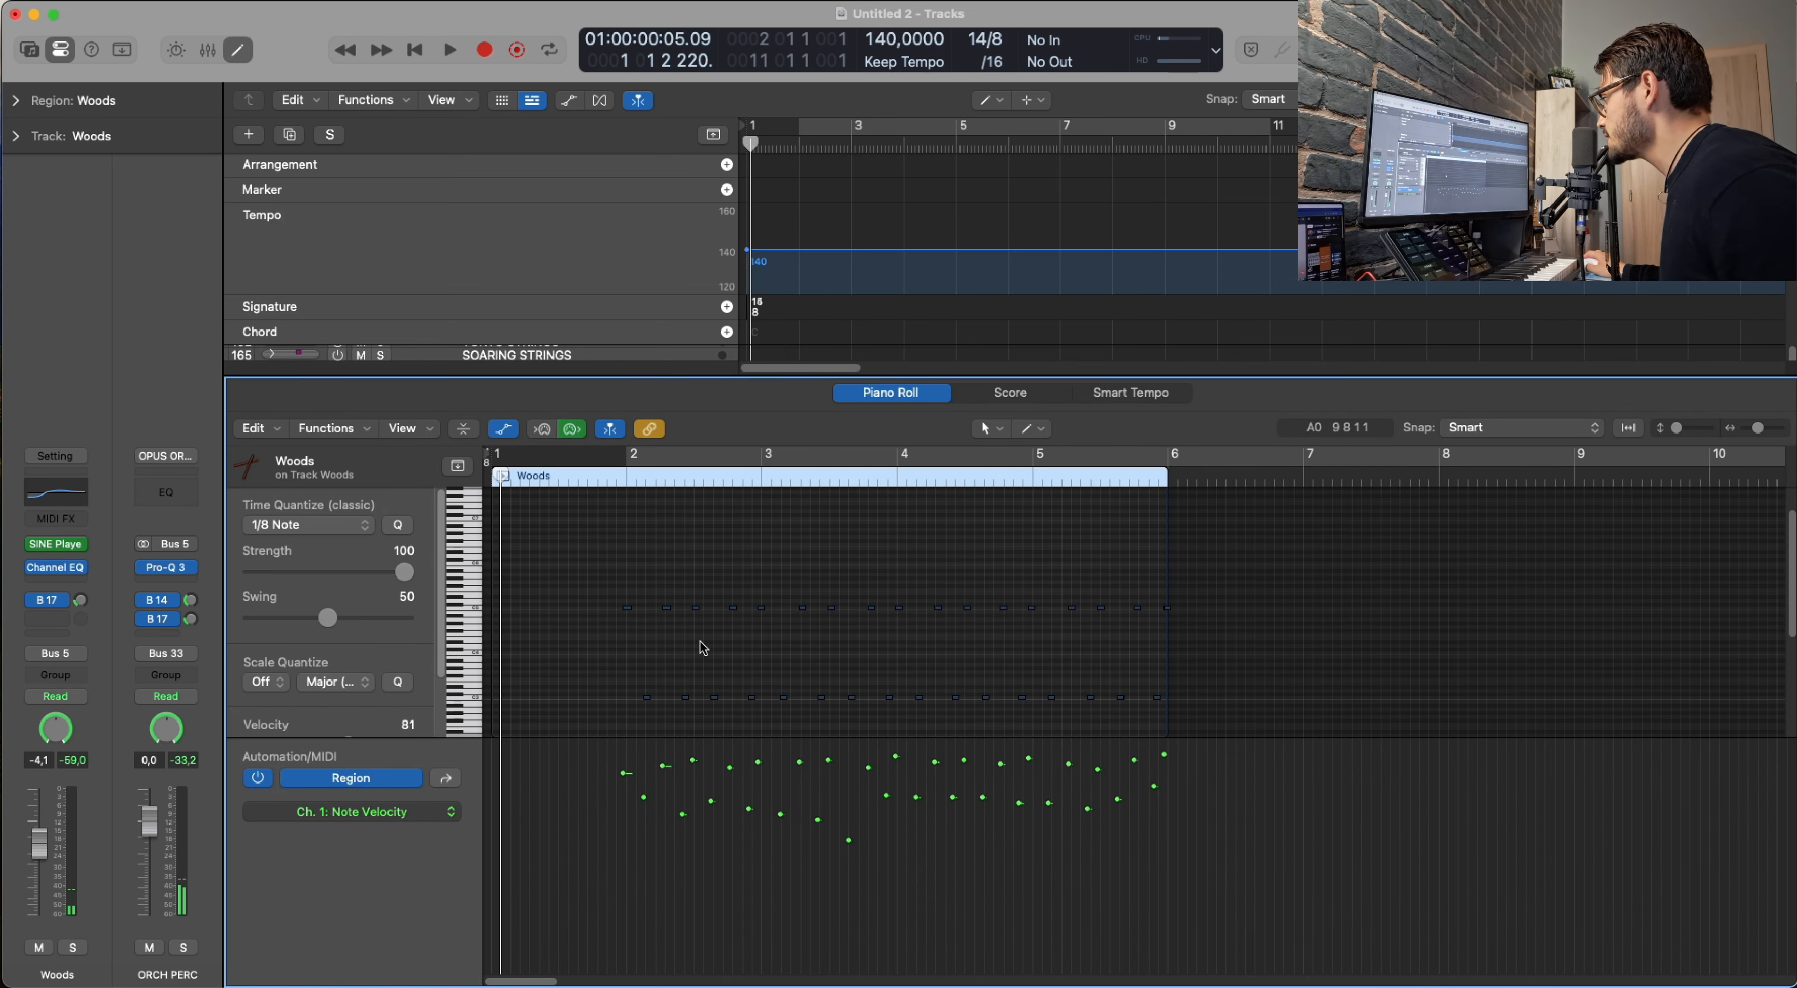
pyautogui.press('super+a')
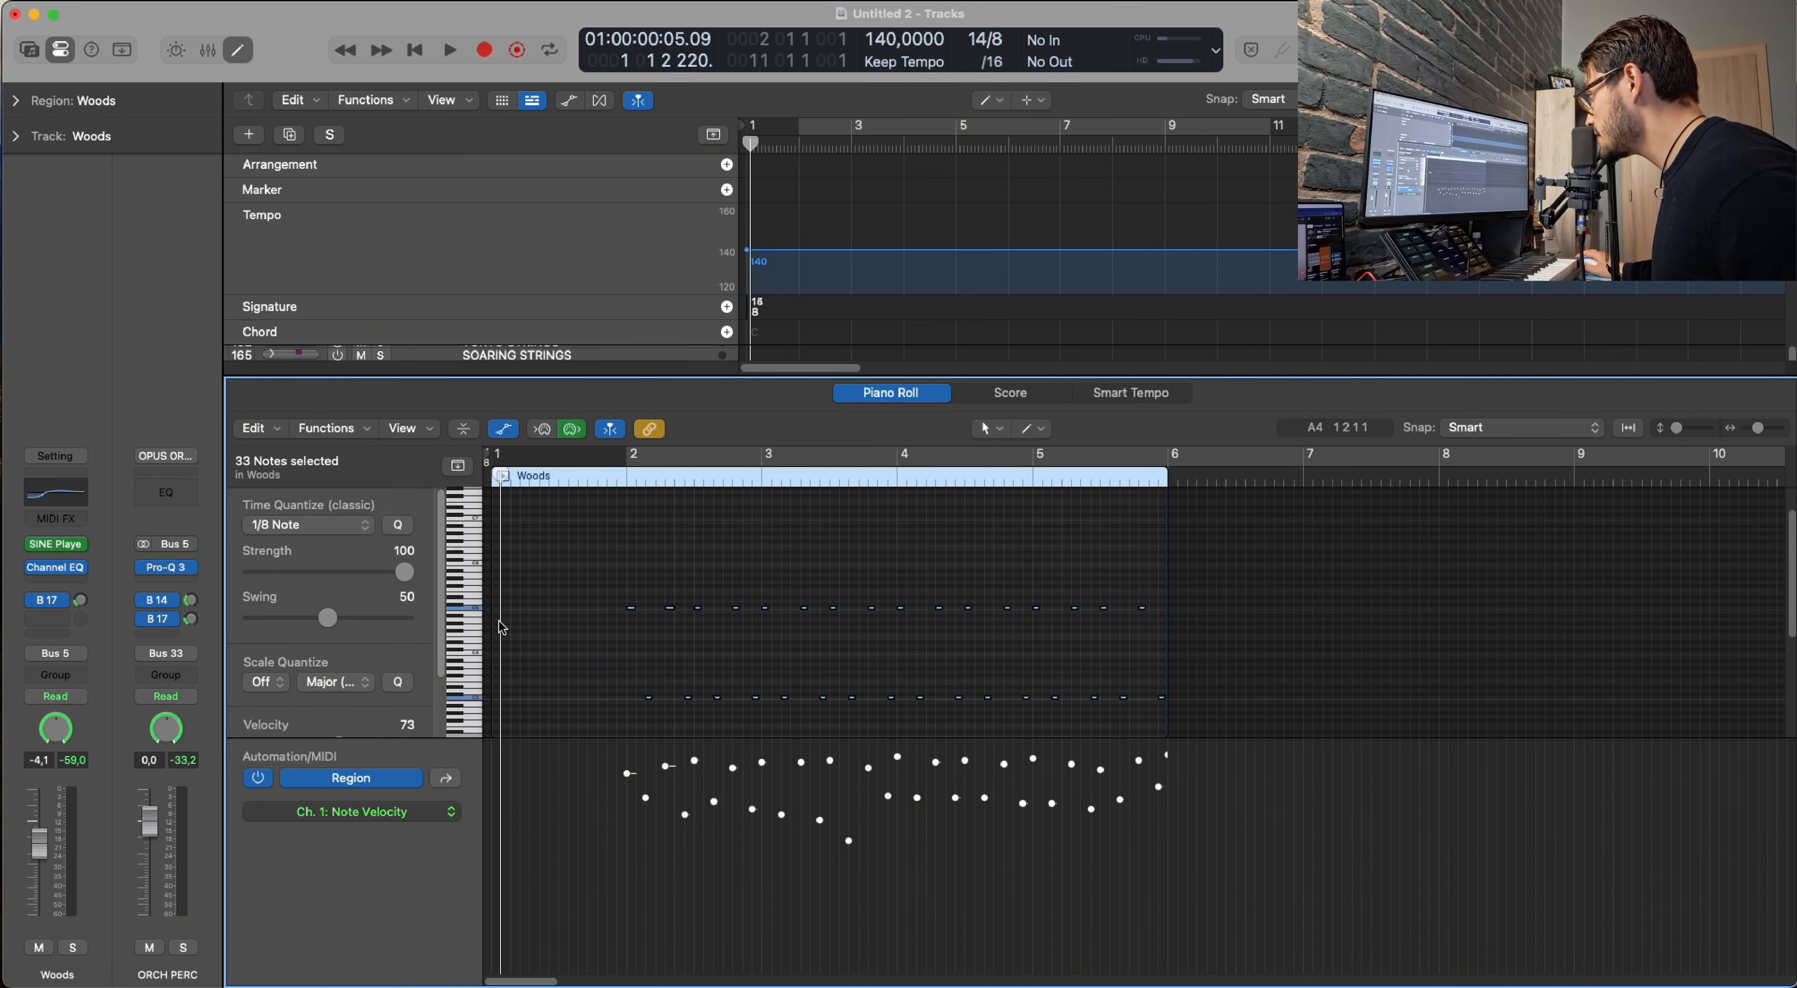
pyautogui.moveTo(494, 632); pyautogui.dragTo(623, 634)
pyautogui.press('p')
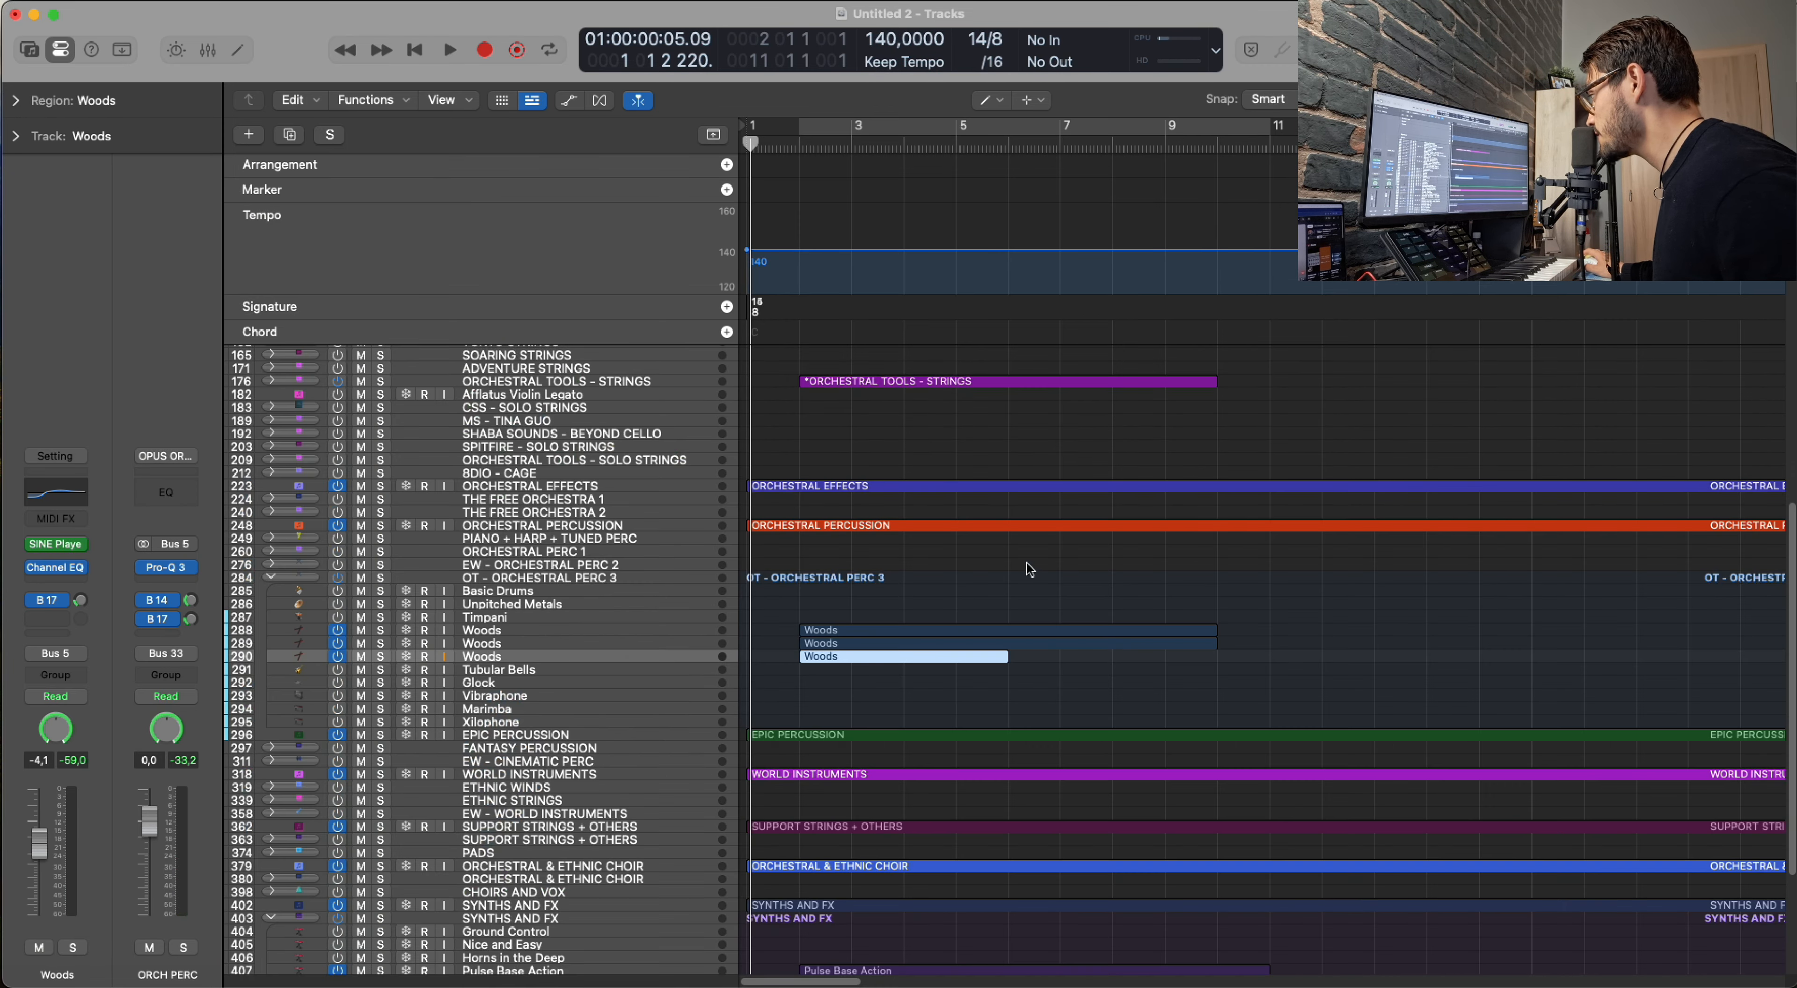
# Examine the Full STR Pizzicato region and the Orchestral Tools string regions' notes in the piano roll.
pyautogui.scroll(5, 1029, 488)
pyautogui.press('p')
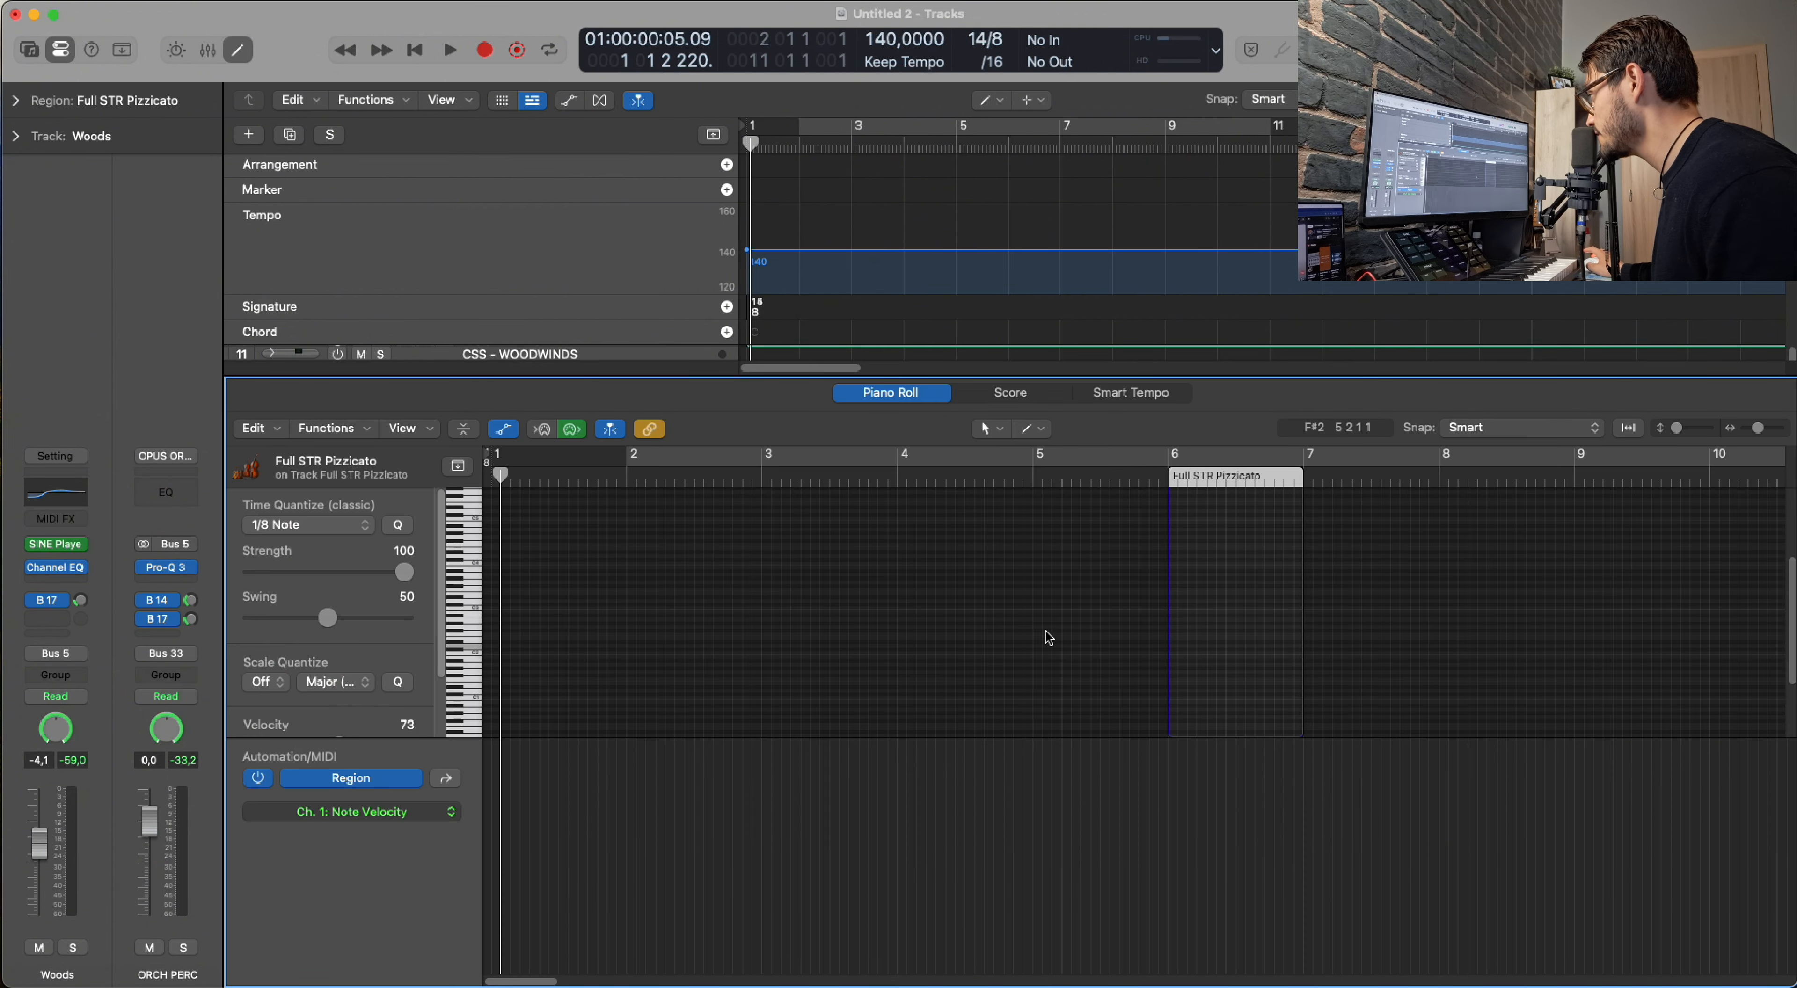
pyautogui.press('p')
pyautogui.press('t')
pyautogui.press('t')
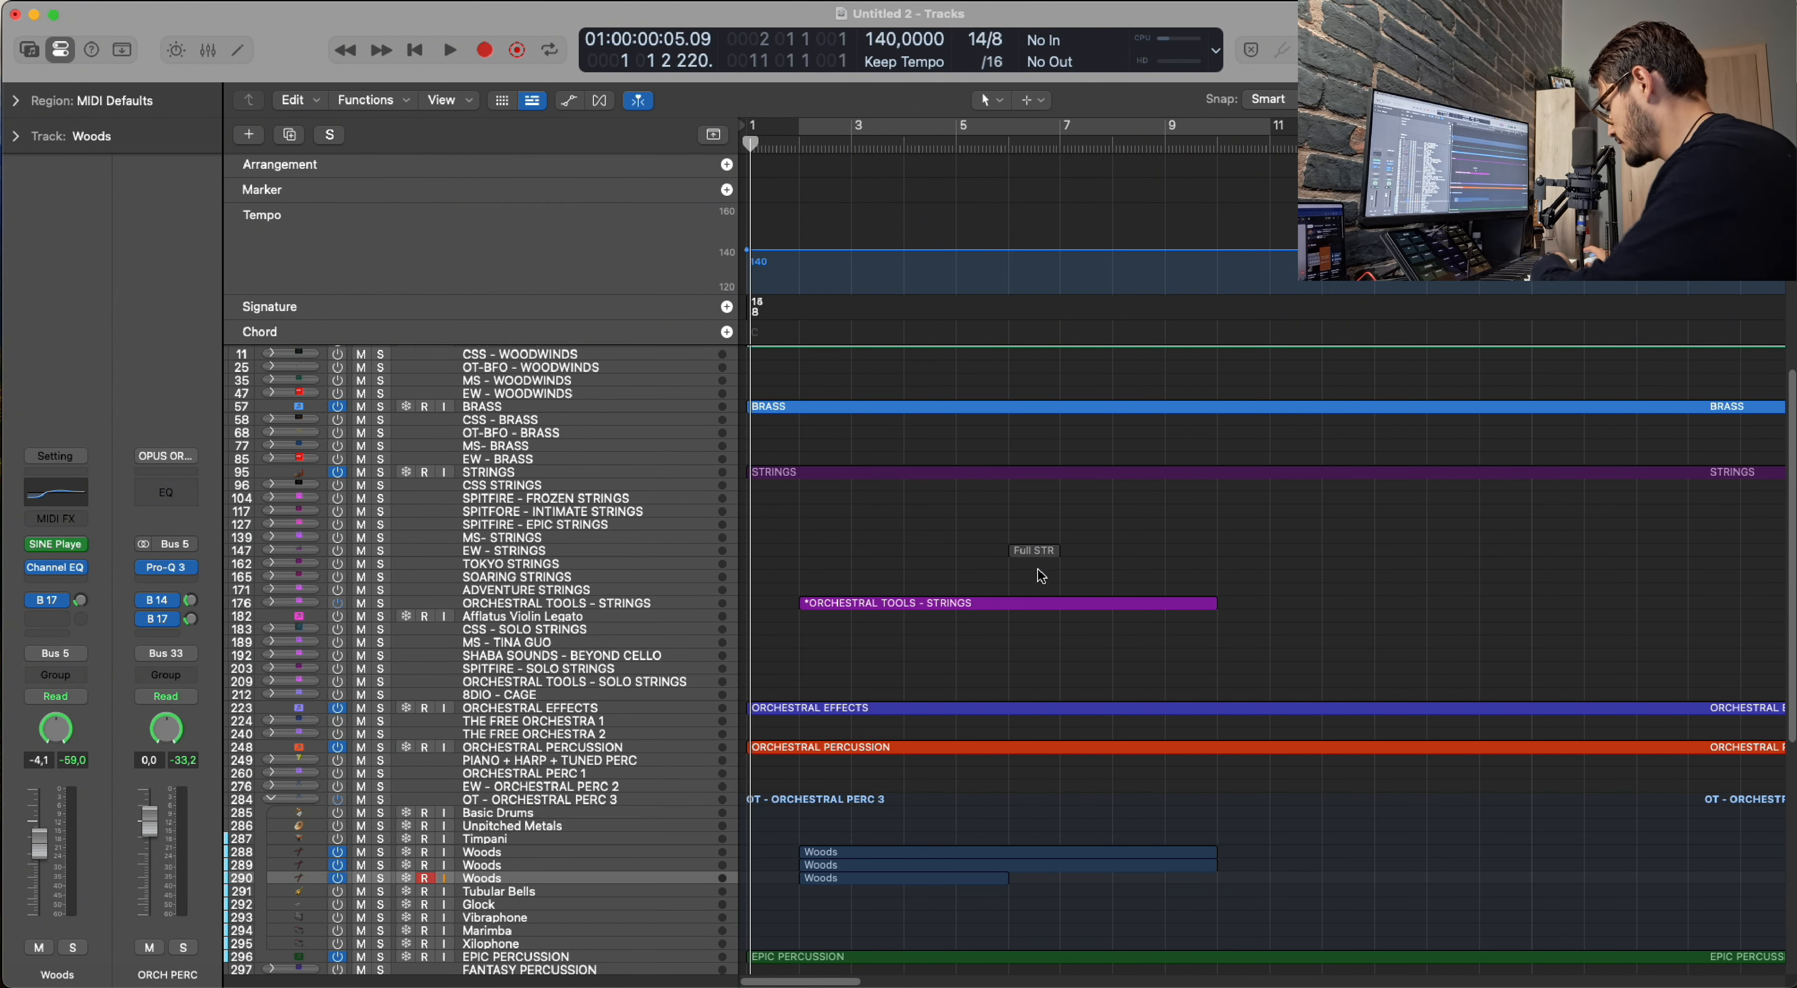
pyautogui.press('super+a')
pyautogui.press('p')
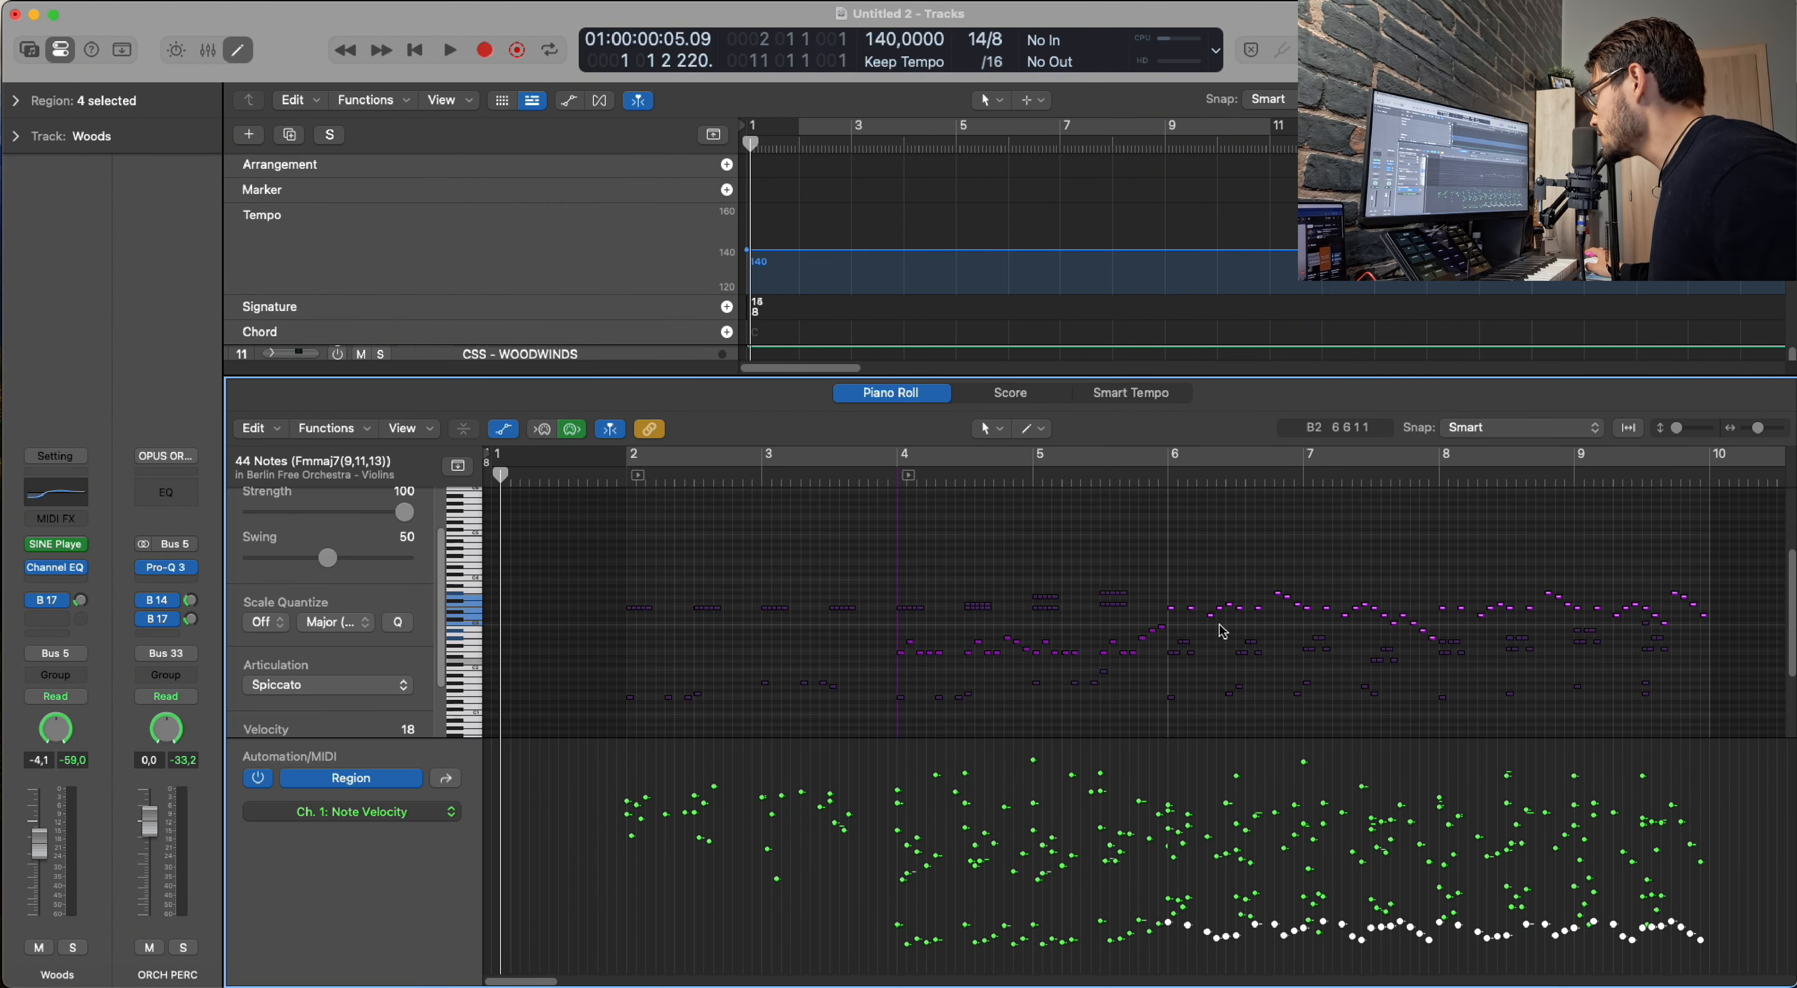
pyautogui.hscroll(3, 1211, 632)
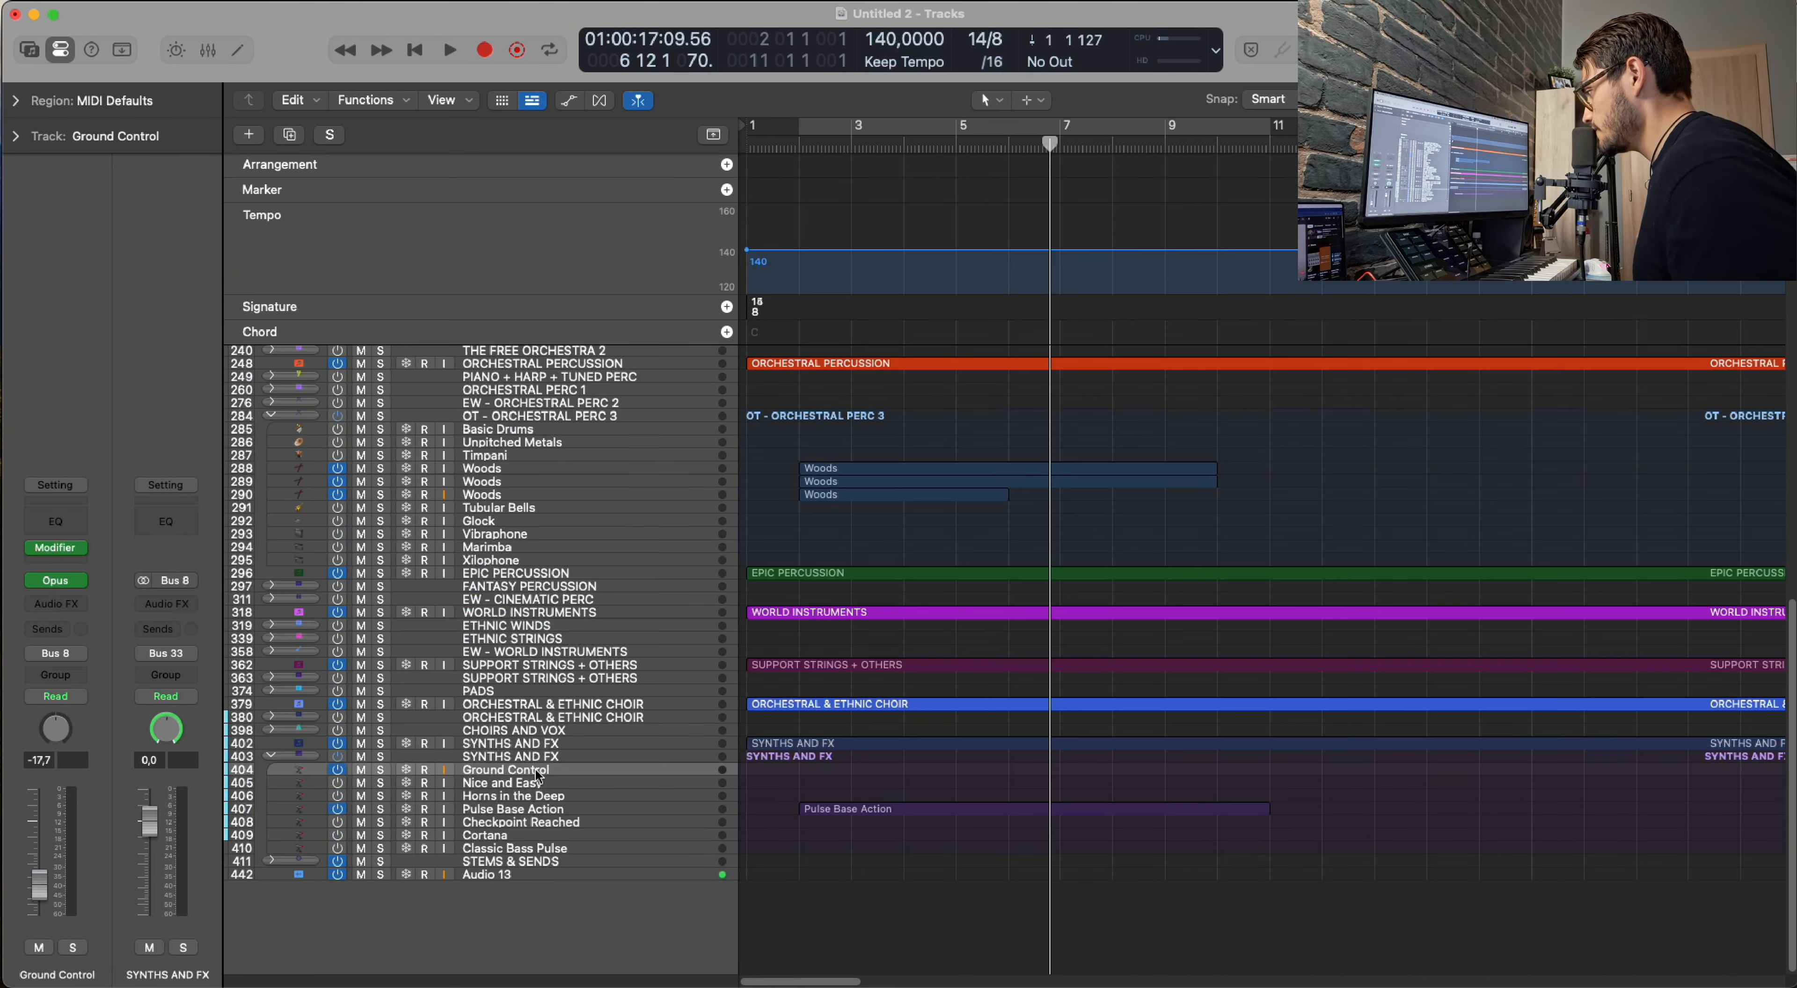
# Set the grid of Arp A to 1/16 in the Opus instrument on the Ground Control track.
pyautogui.press('v')
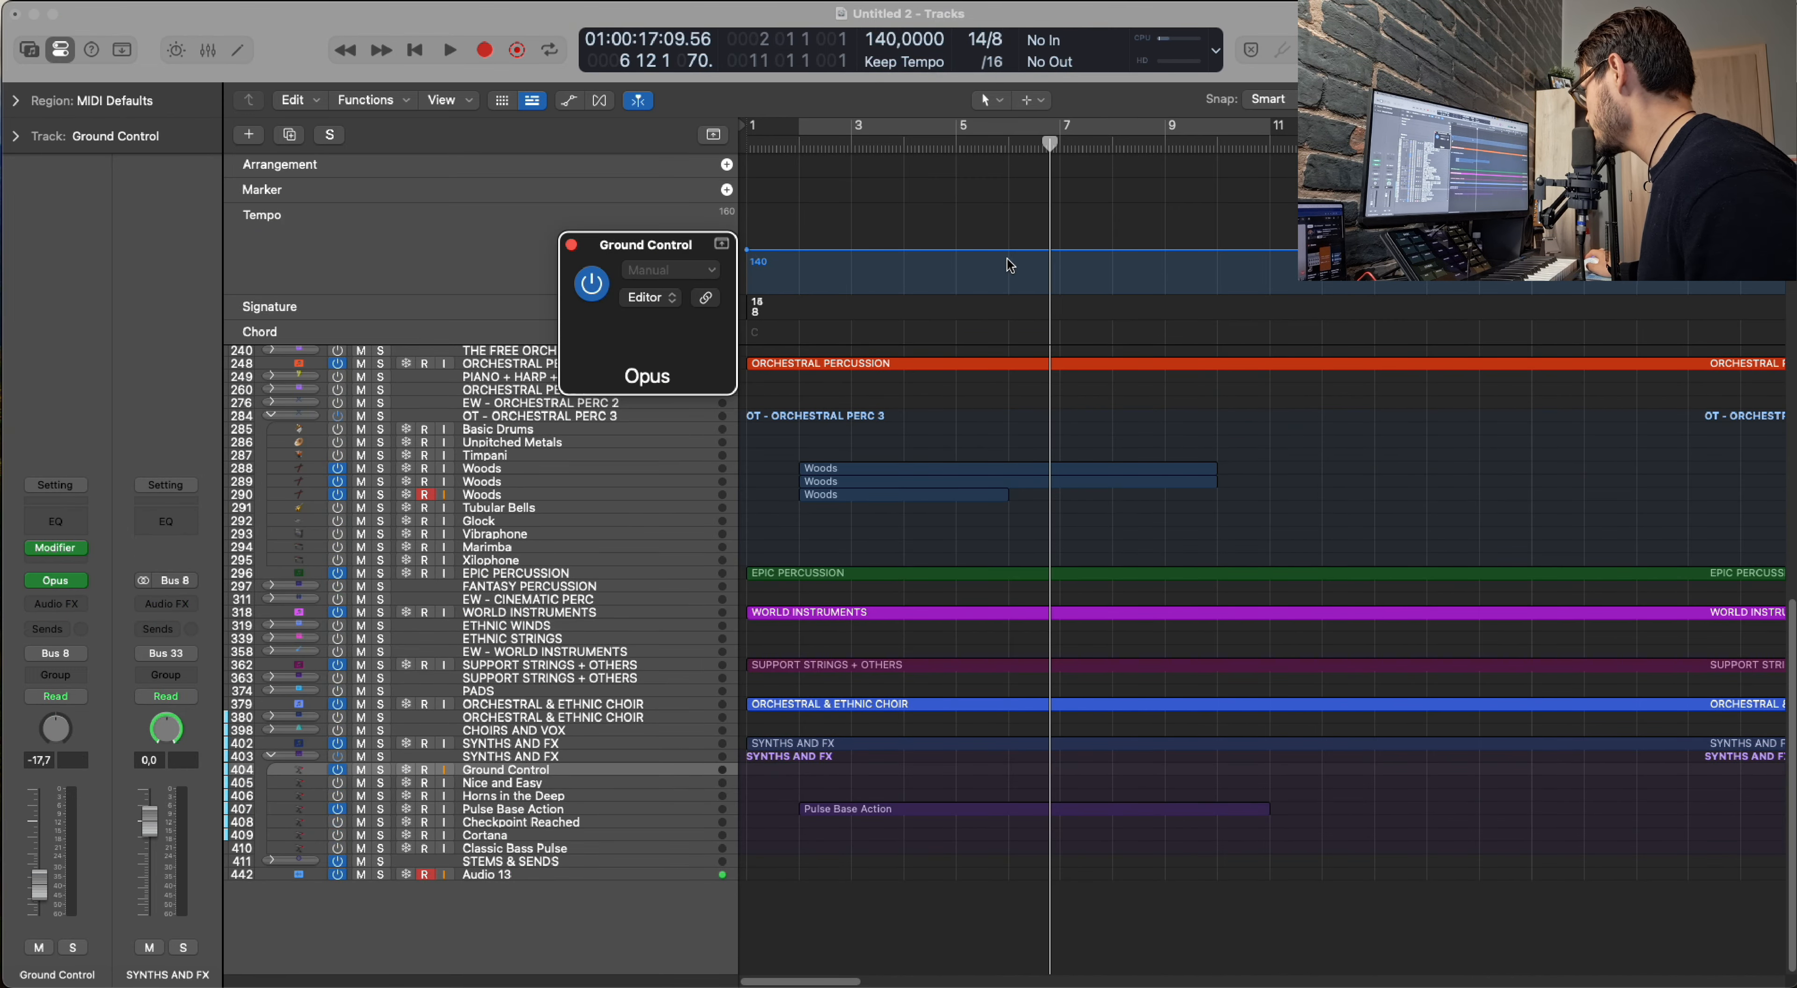
pyautogui.click(722, 244)
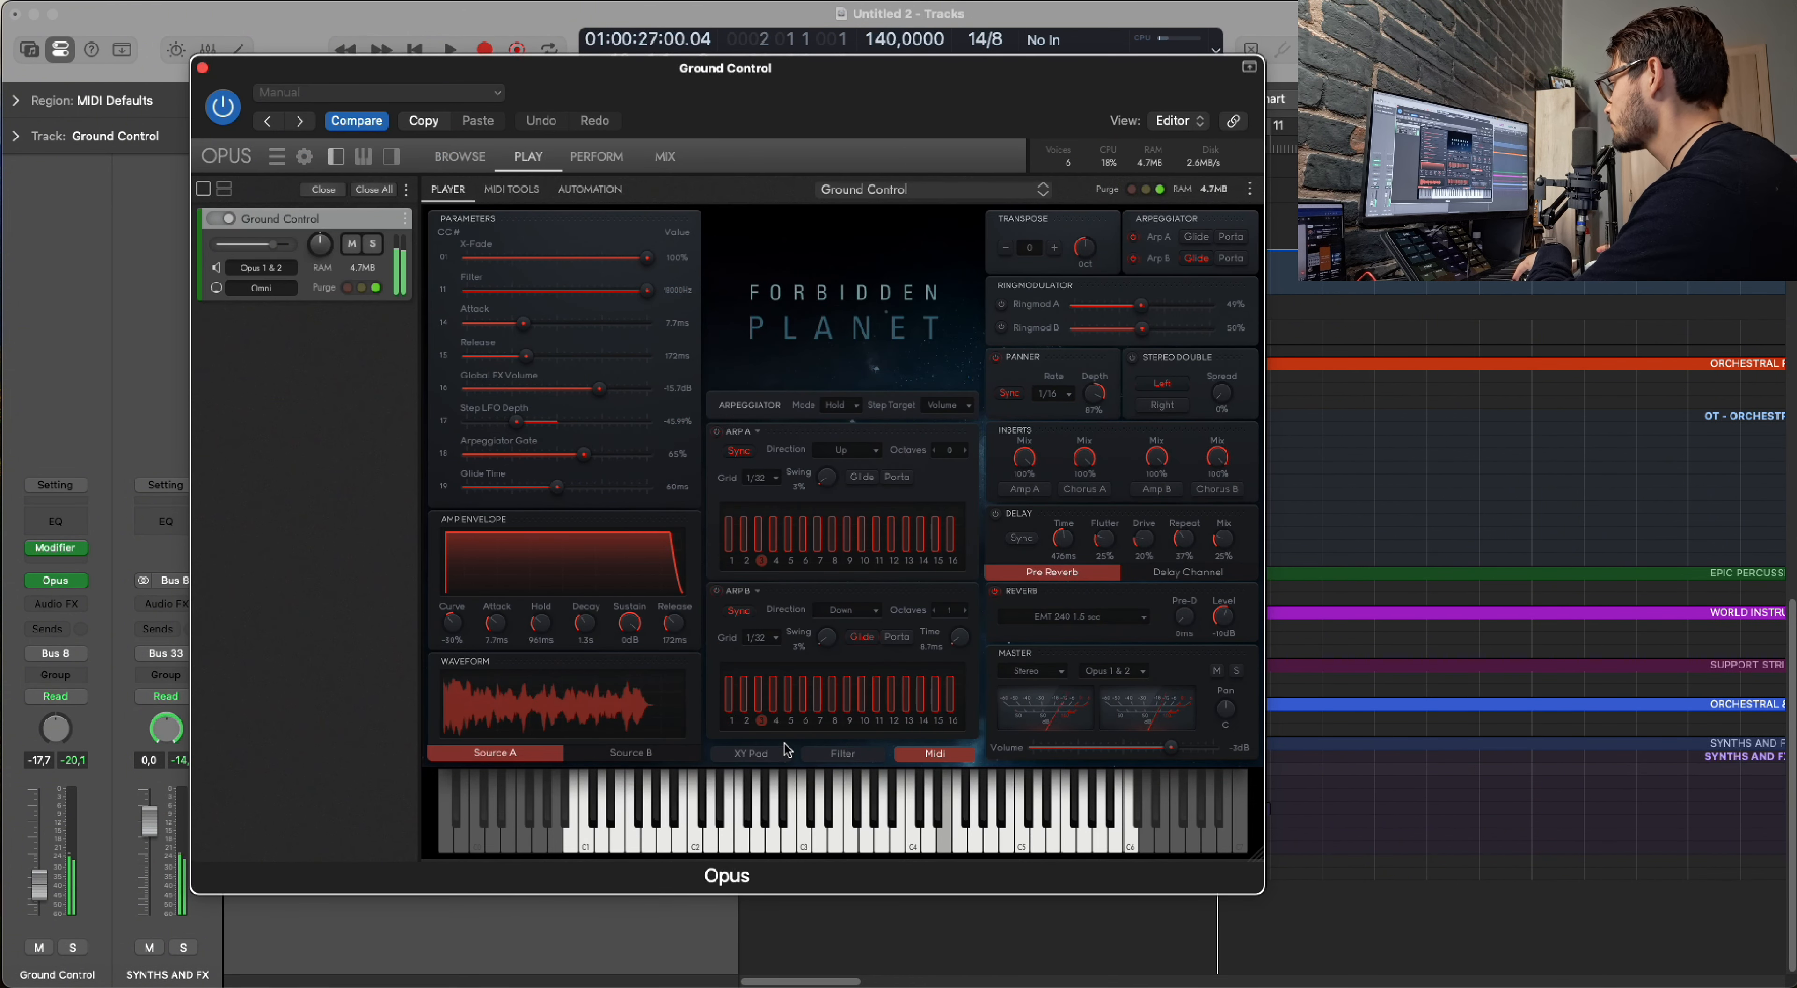
pyautogui.click(776, 479)
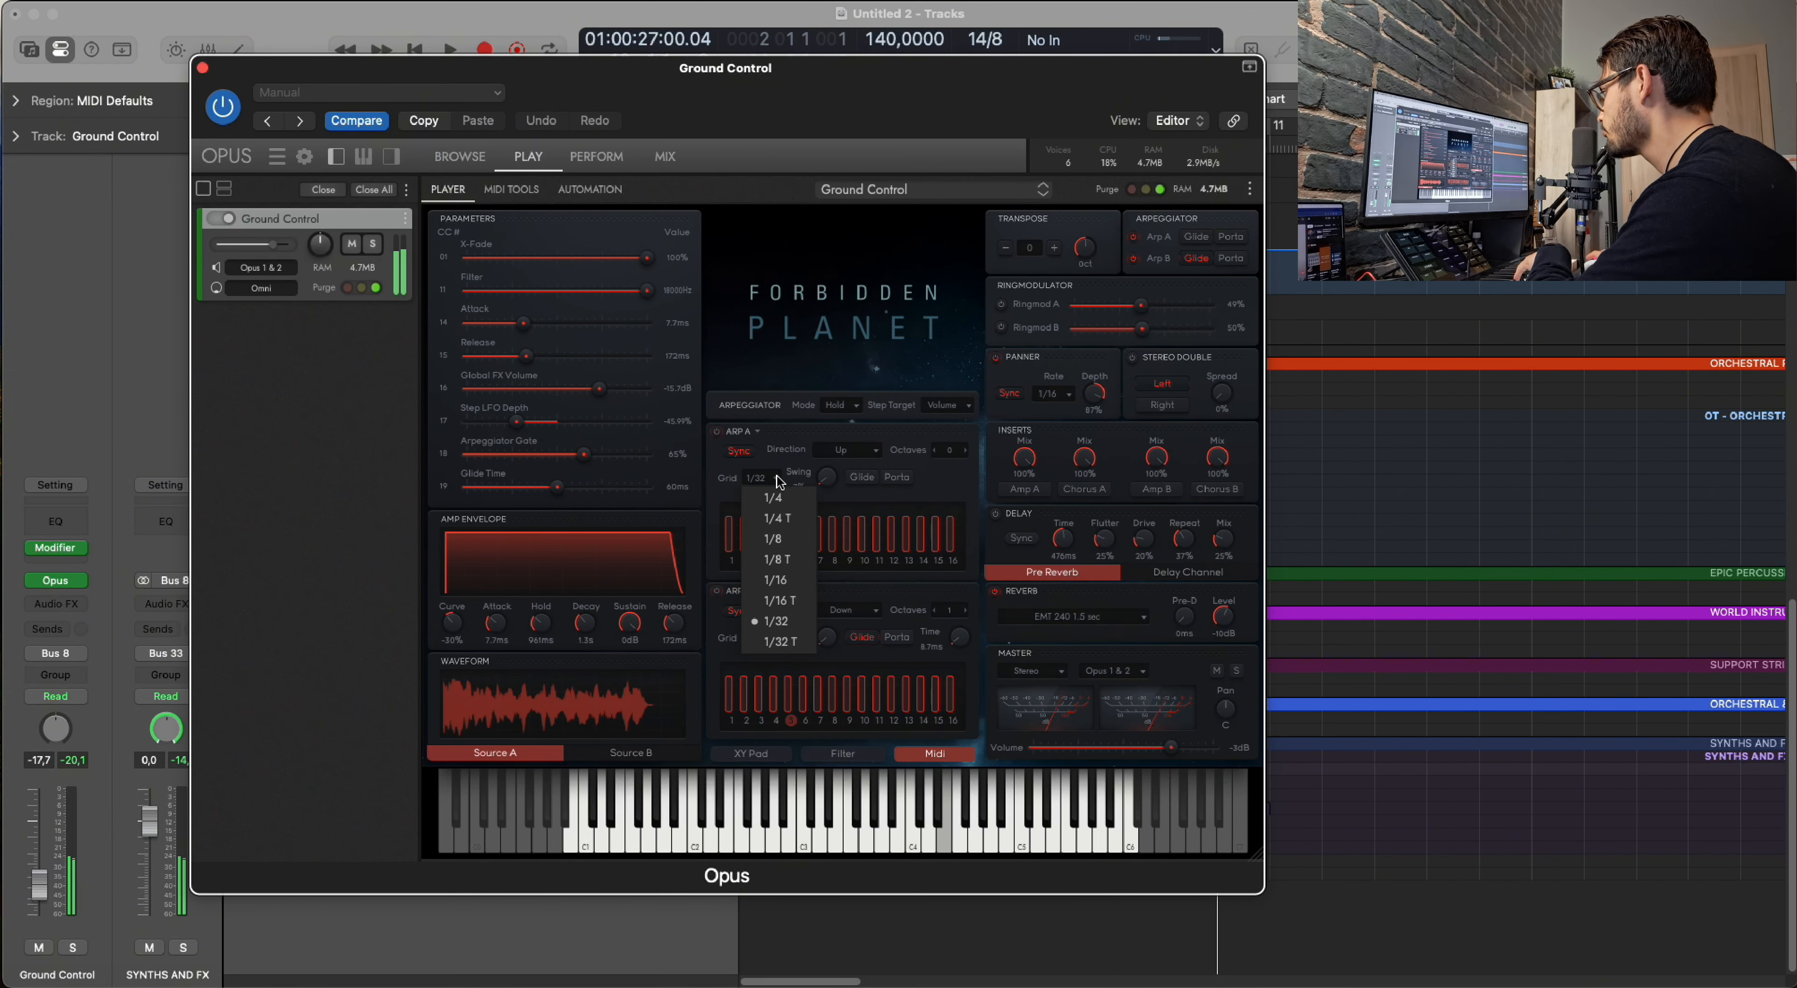
pyautogui.click(775, 579)
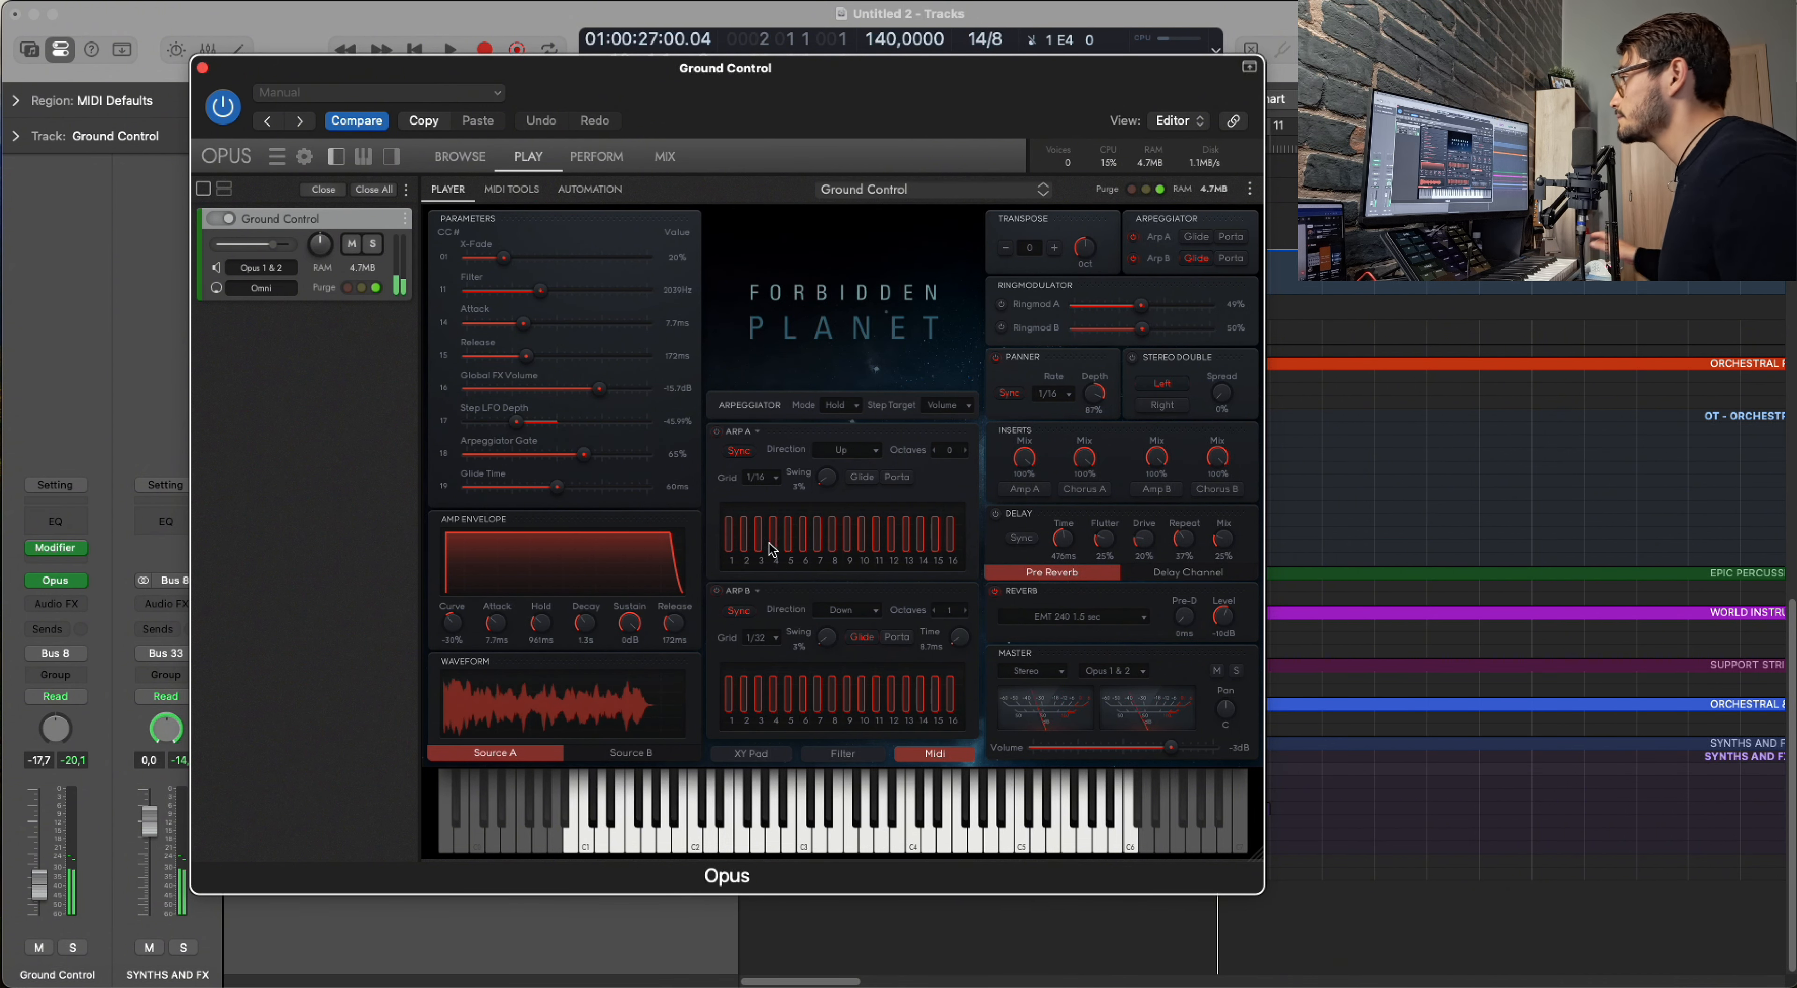
pyautogui.click(203, 68)
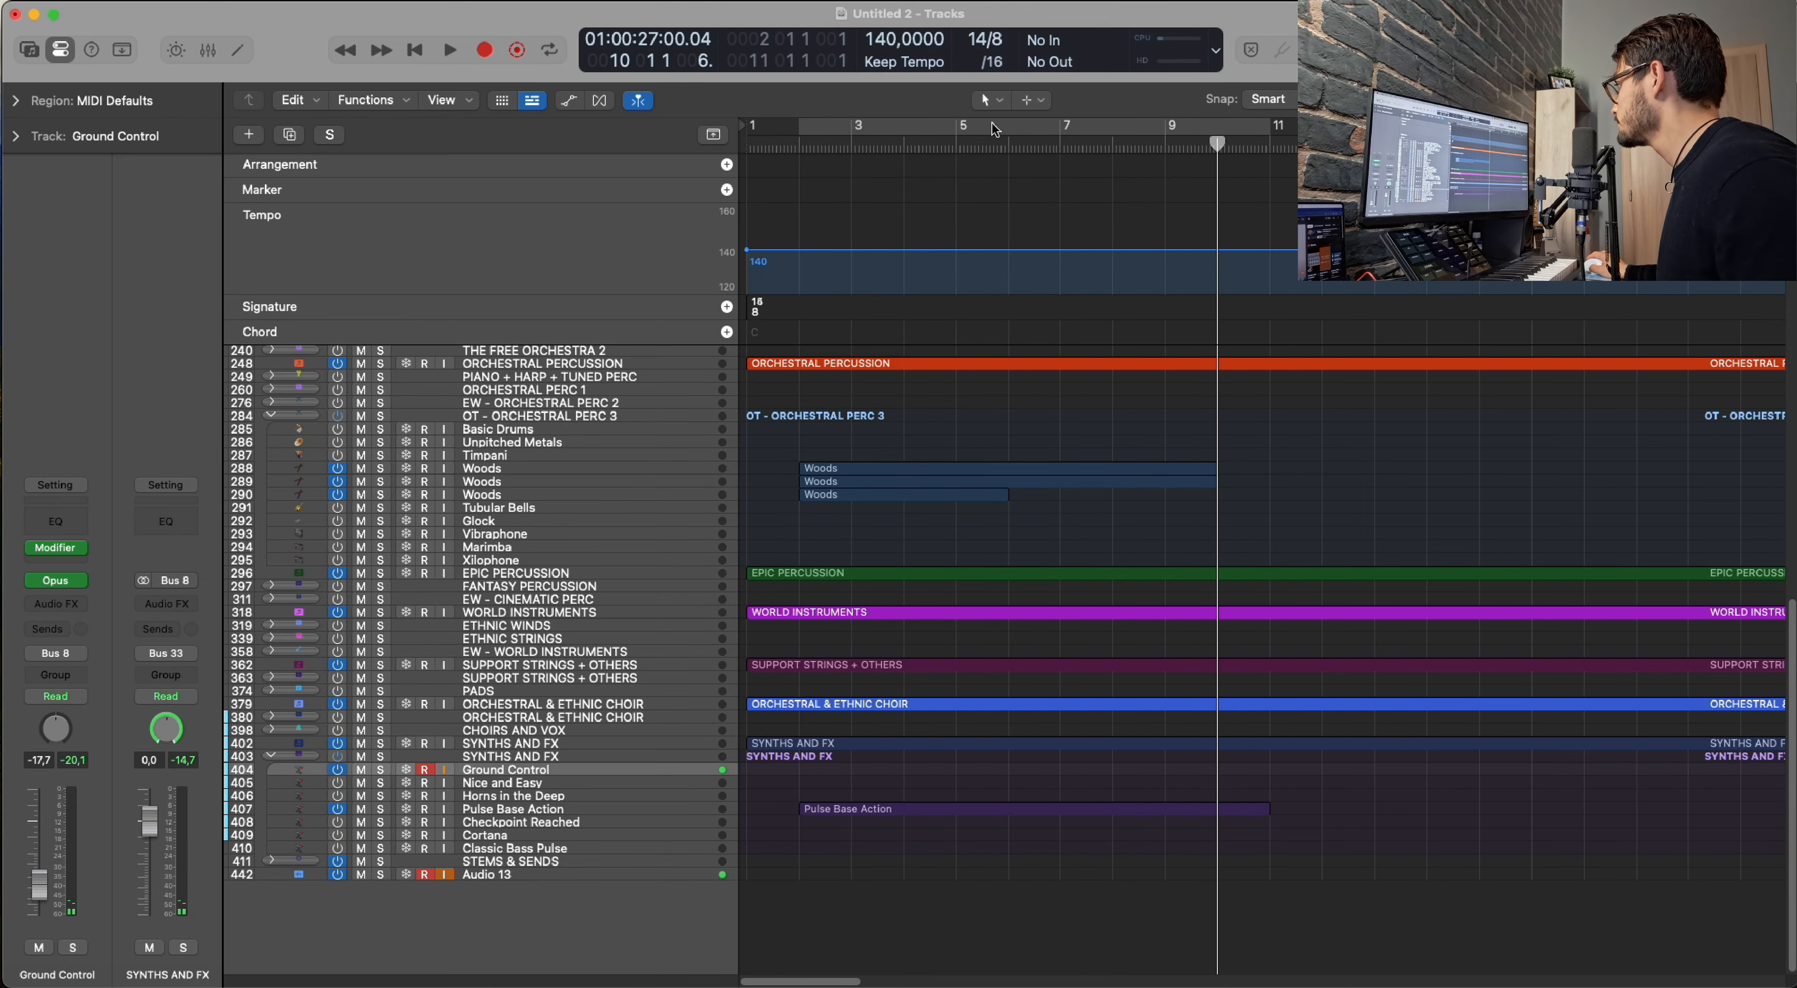
# Record a Ground Control part from bar 5 through to bar 10.
pyautogui.click(958, 149)
pyautogui.press('space')
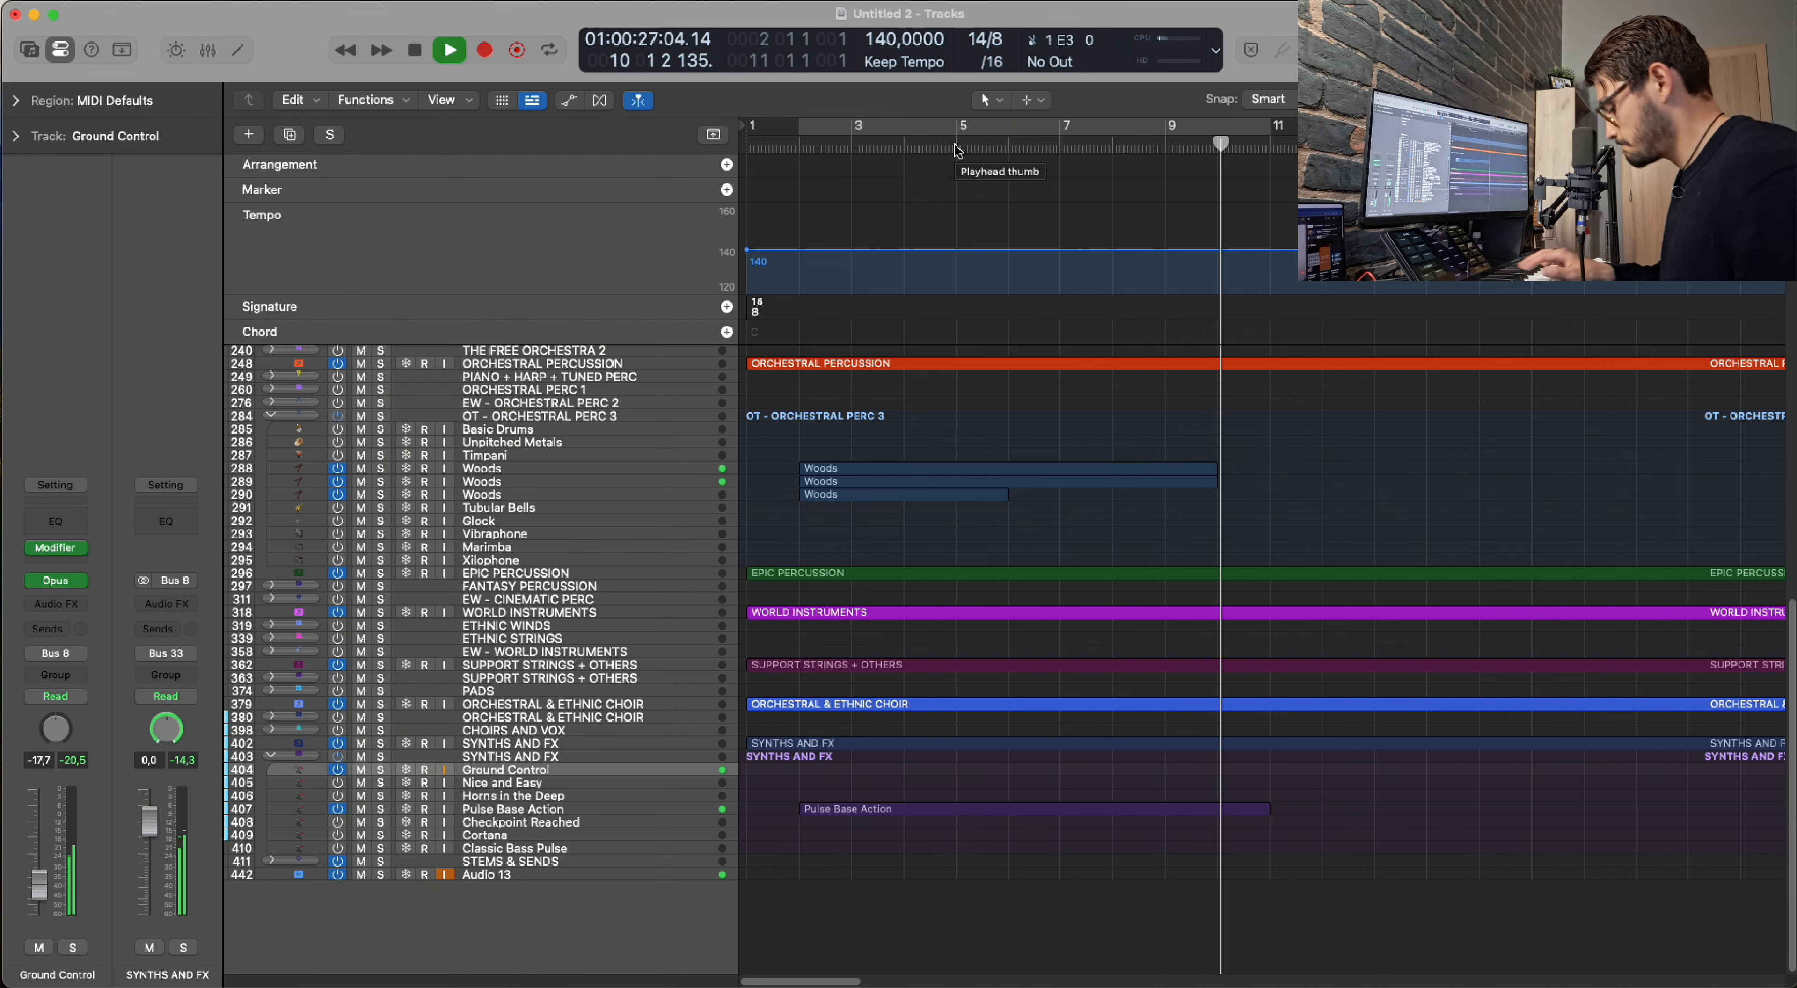
pyautogui.click(956, 144)
pyautogui.press('space')
# Quantize both sustained Ground Control notes to 1/8 notes and trim the region to span bars 6 to 10.
pyautogui.press('e')
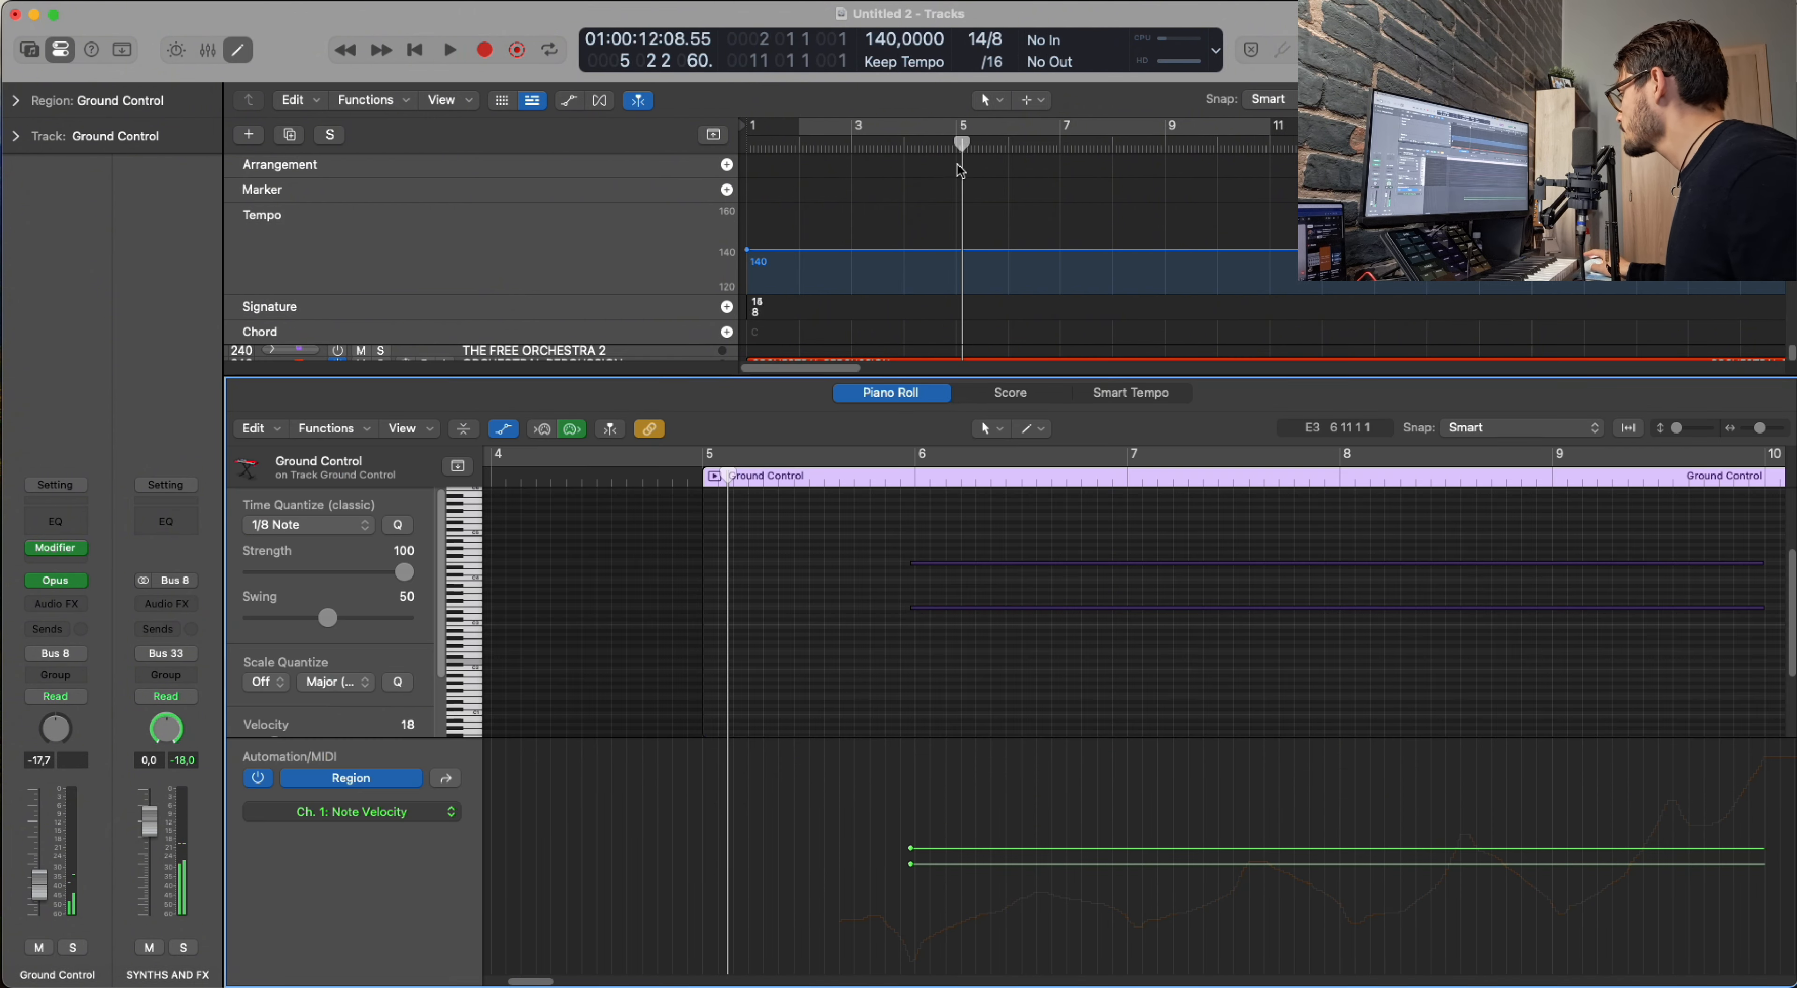
pyautogui.press('super+a')
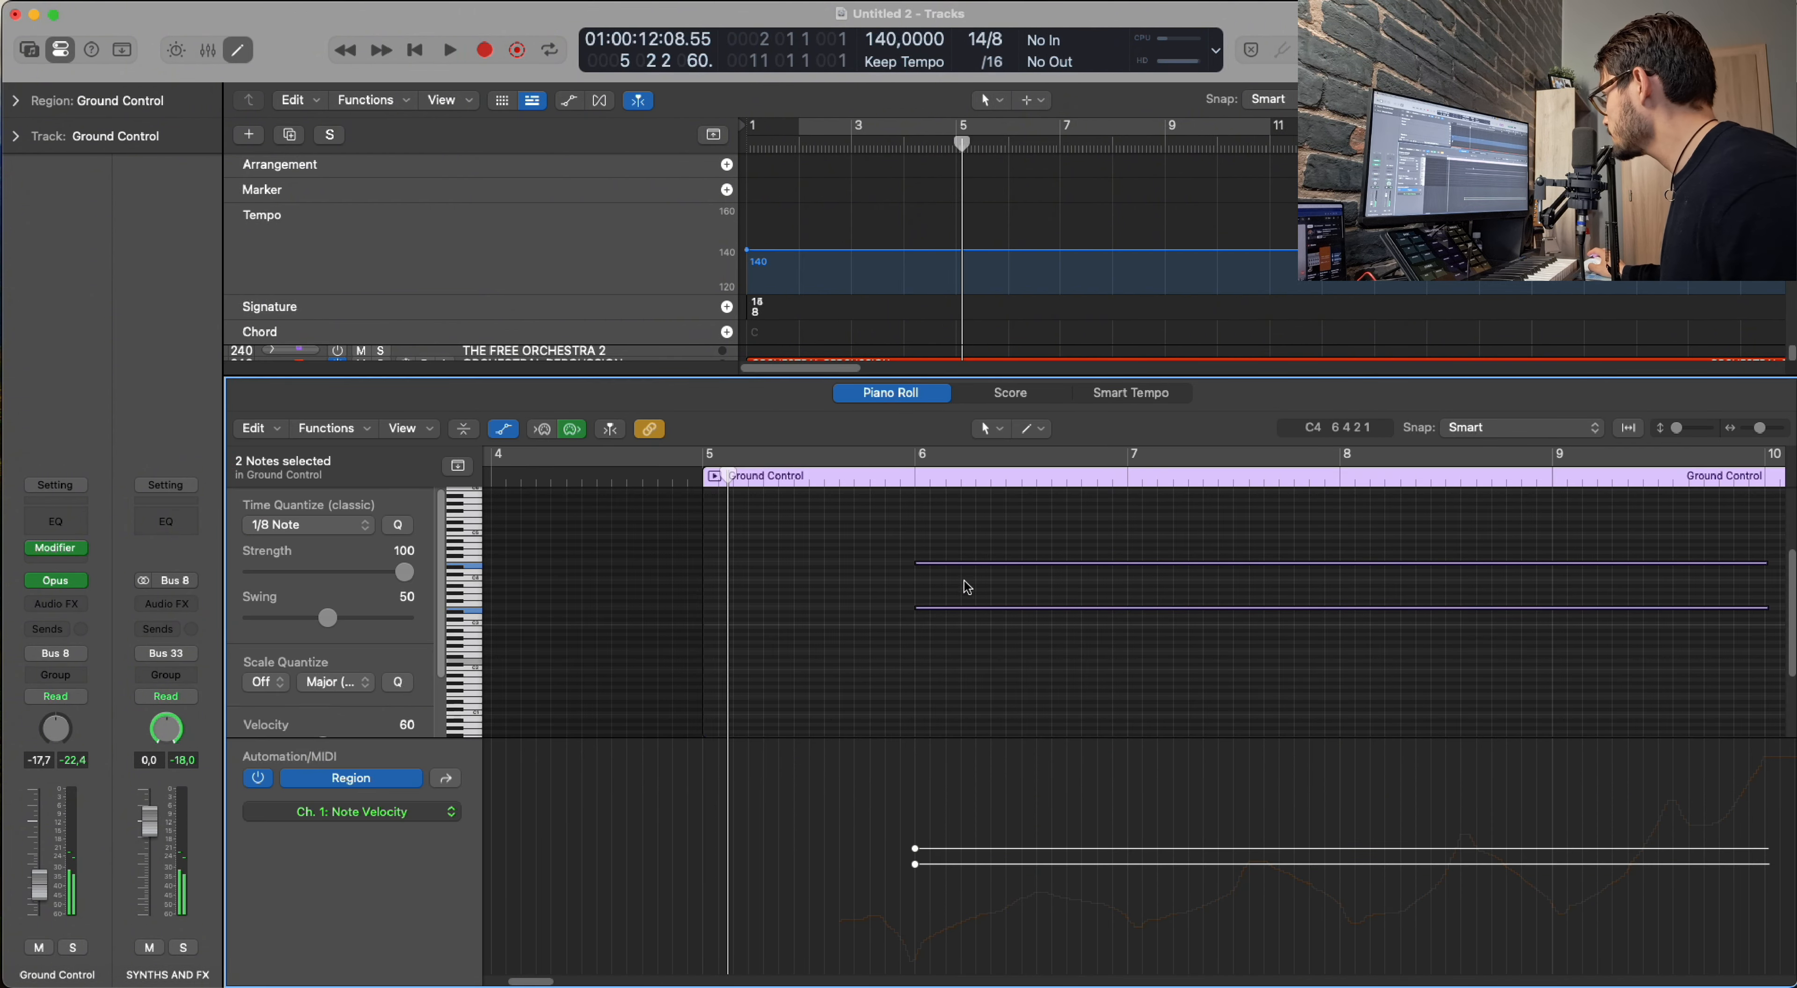
pyautogui.press('super+Left')
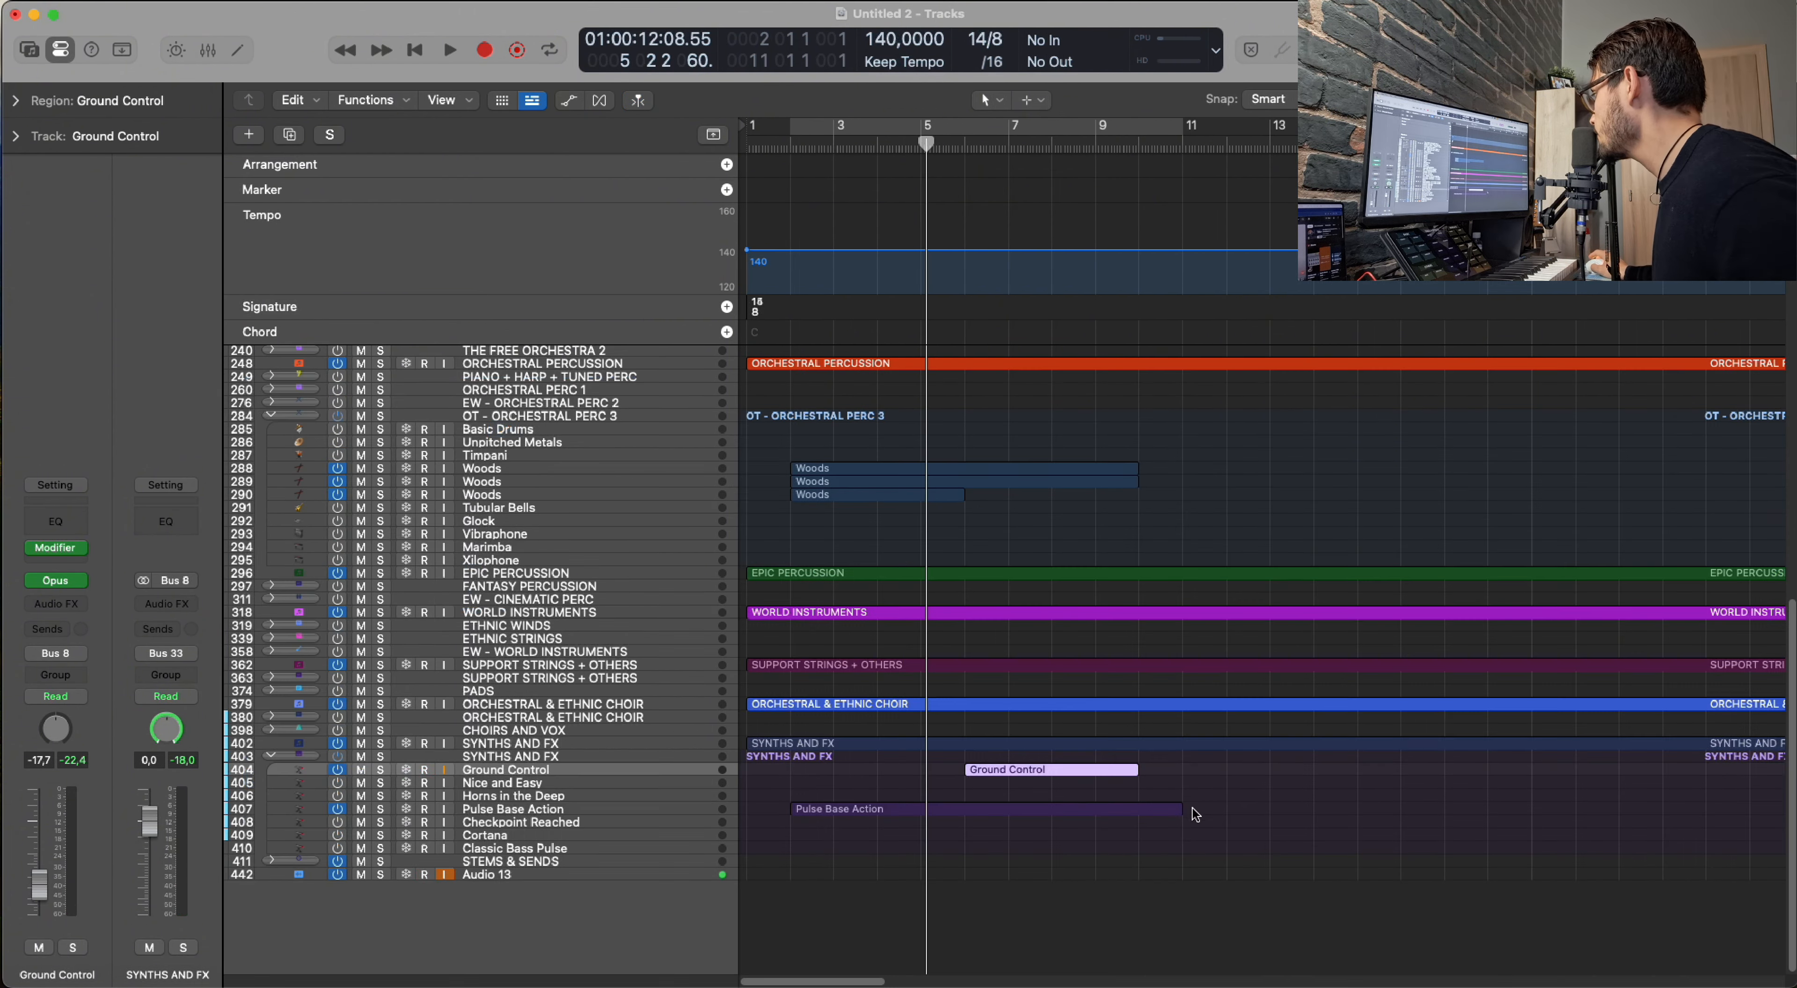
# Shorten the Pulse Base Action region so it ends at bar 10.
pyautogui.click(1180, 811)
pyautogui.moveTo(1180, 811); pyautogui.dragTo(1137, 811)
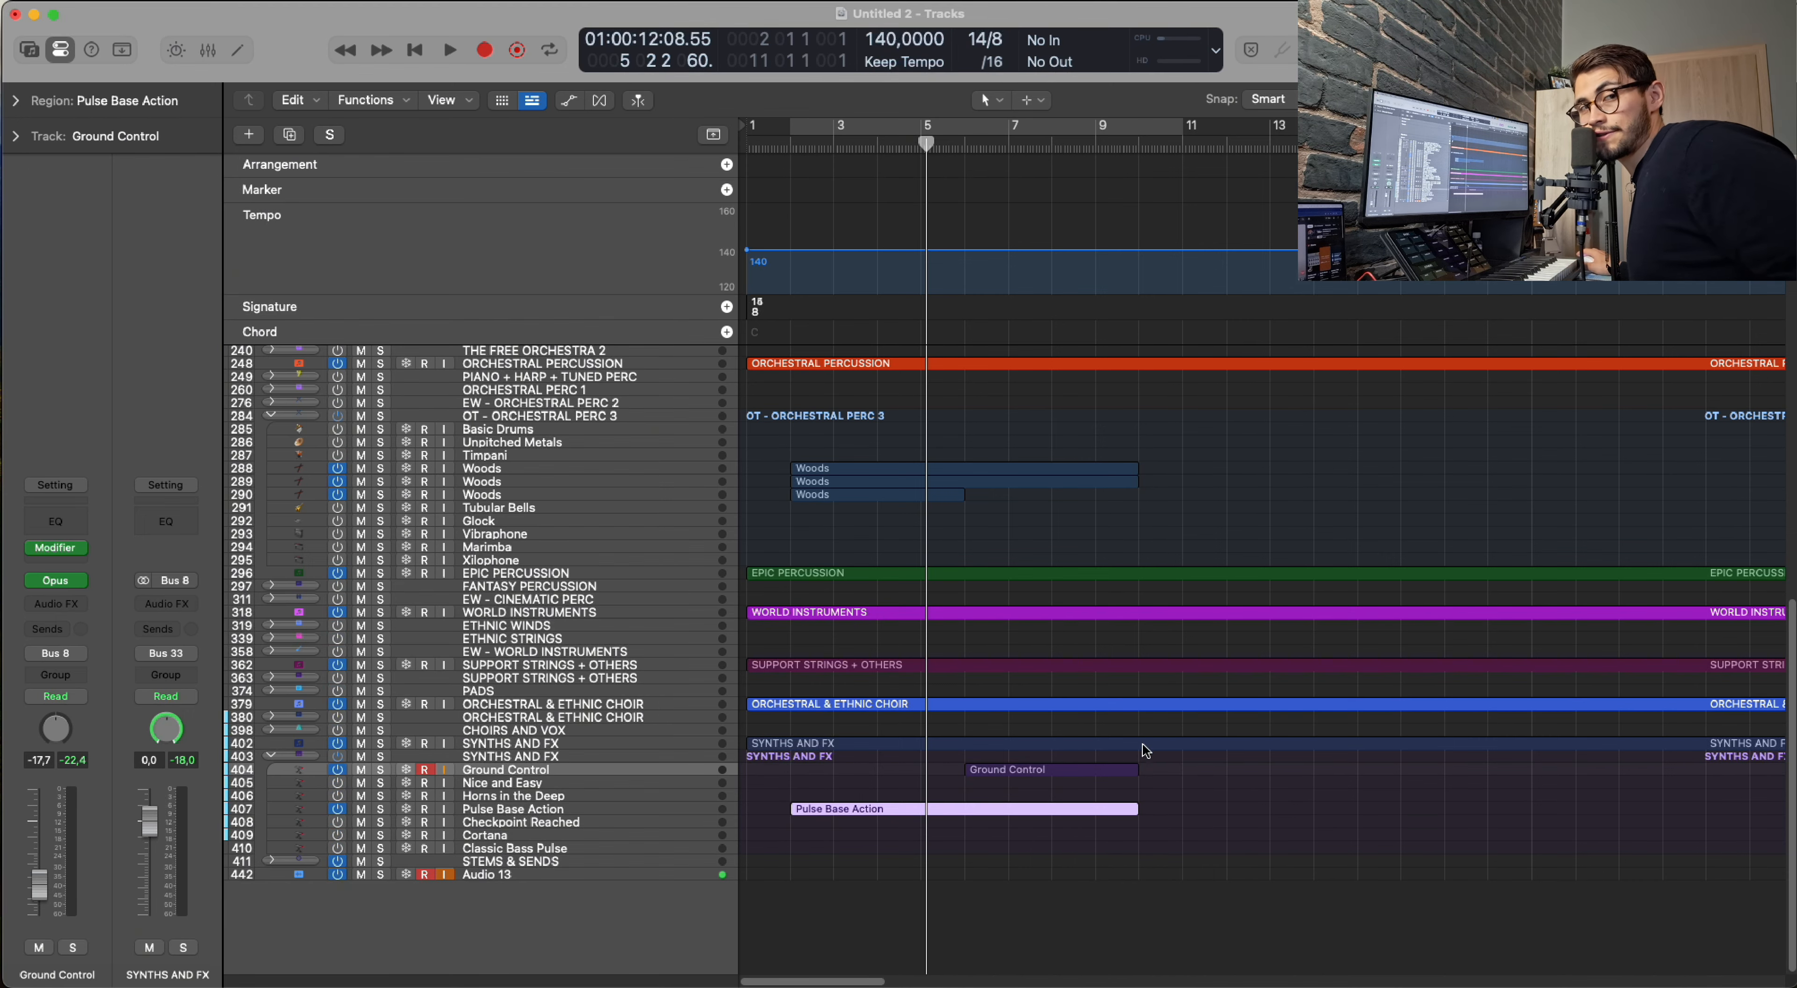
pyautogui.press('p')
pyautogui.press('p')
# Play the arrangement from just before bar 2 and look over the string and percussion tracks.
pyautogui.click(783, 145)
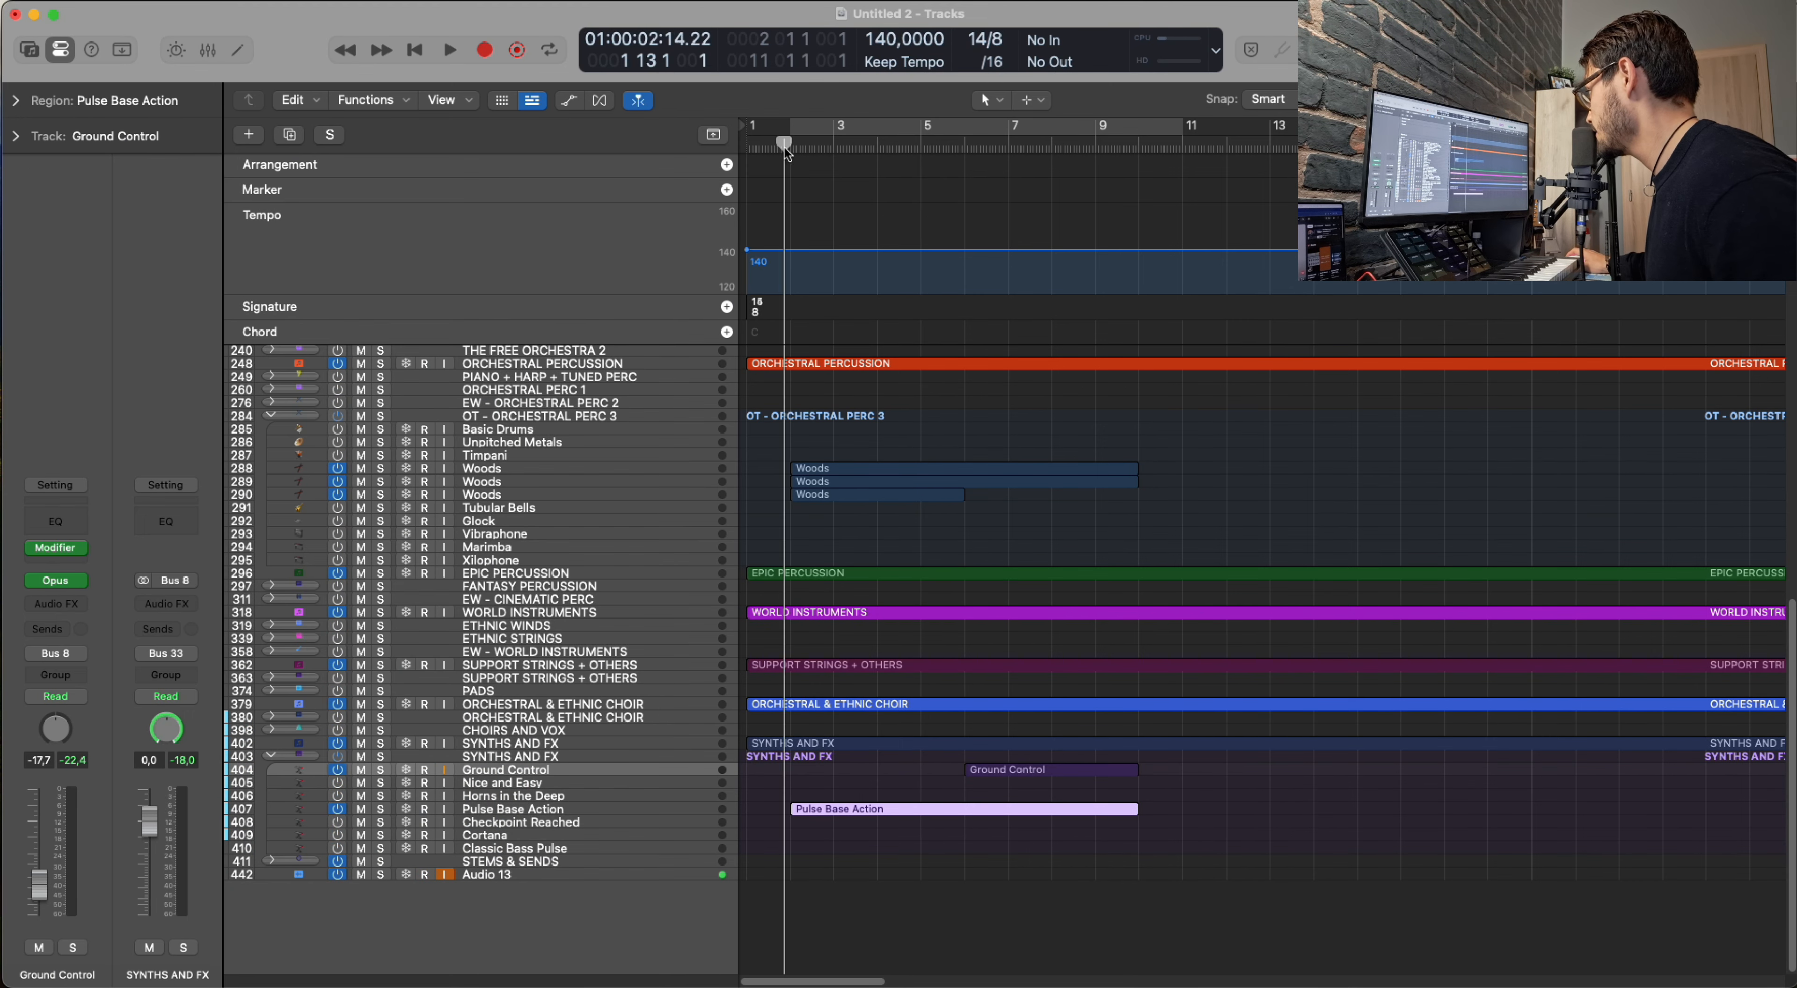
pyautogui.press('space')
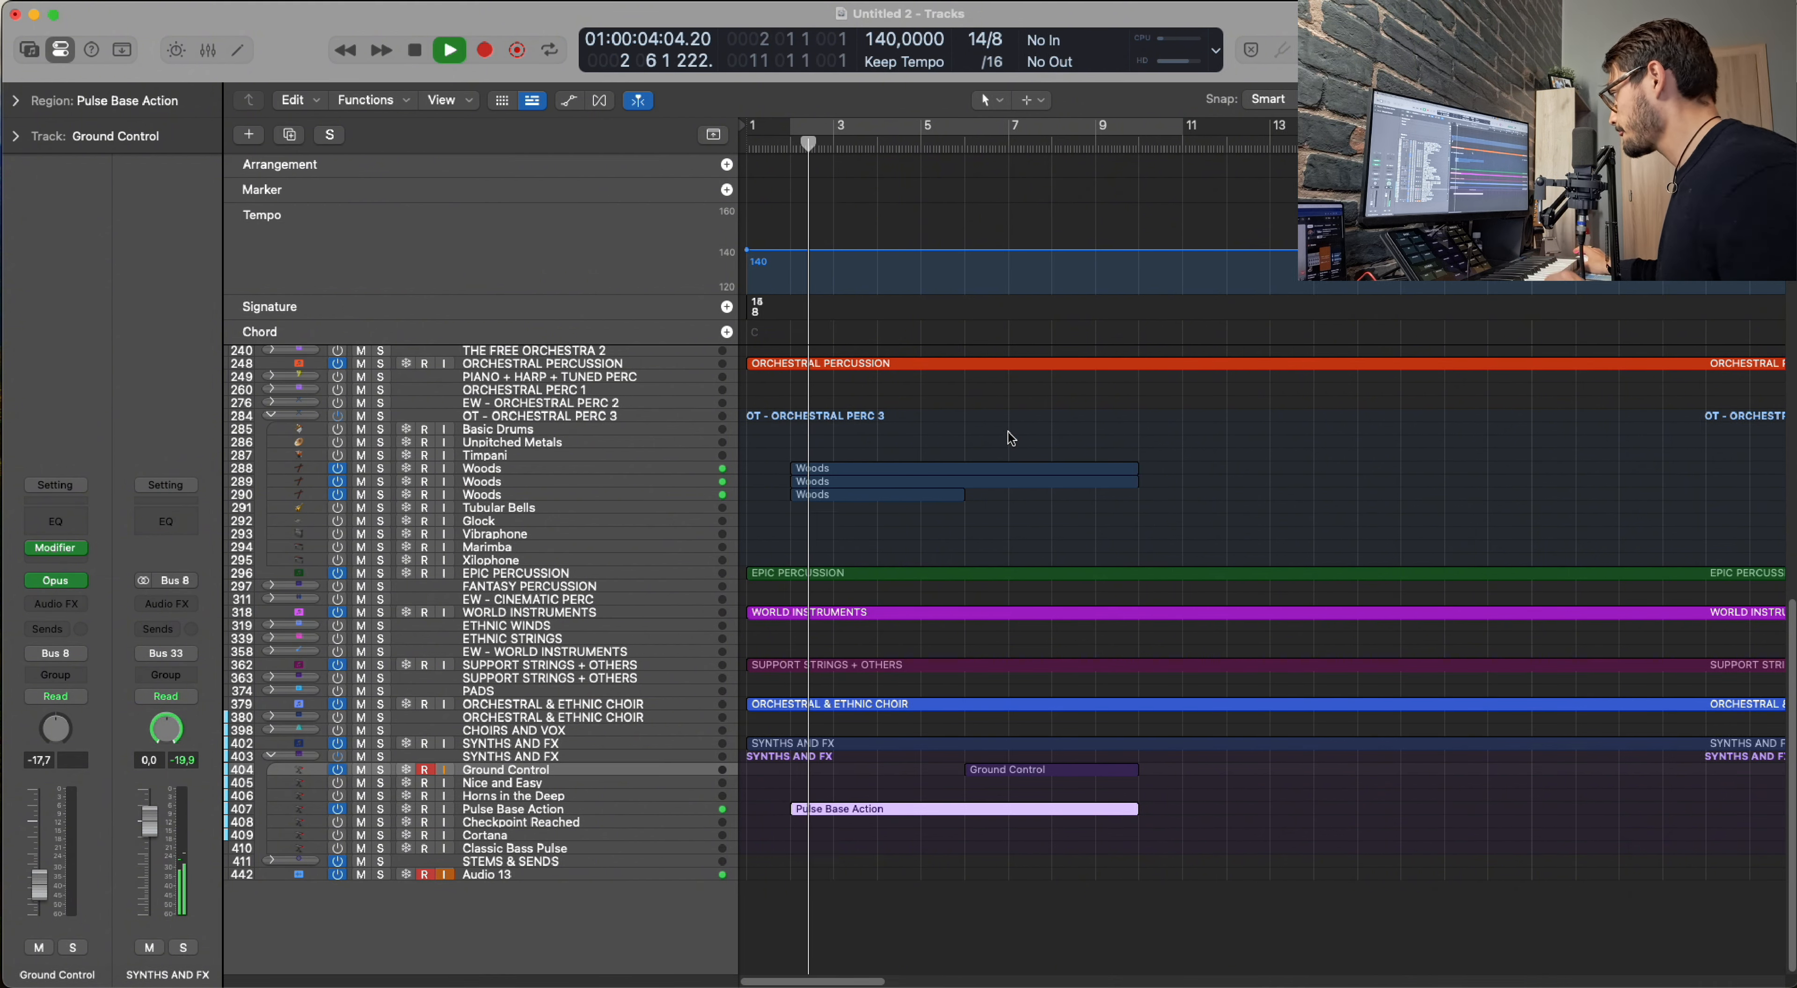
pyautogui.scroll(8, 1018, 481)
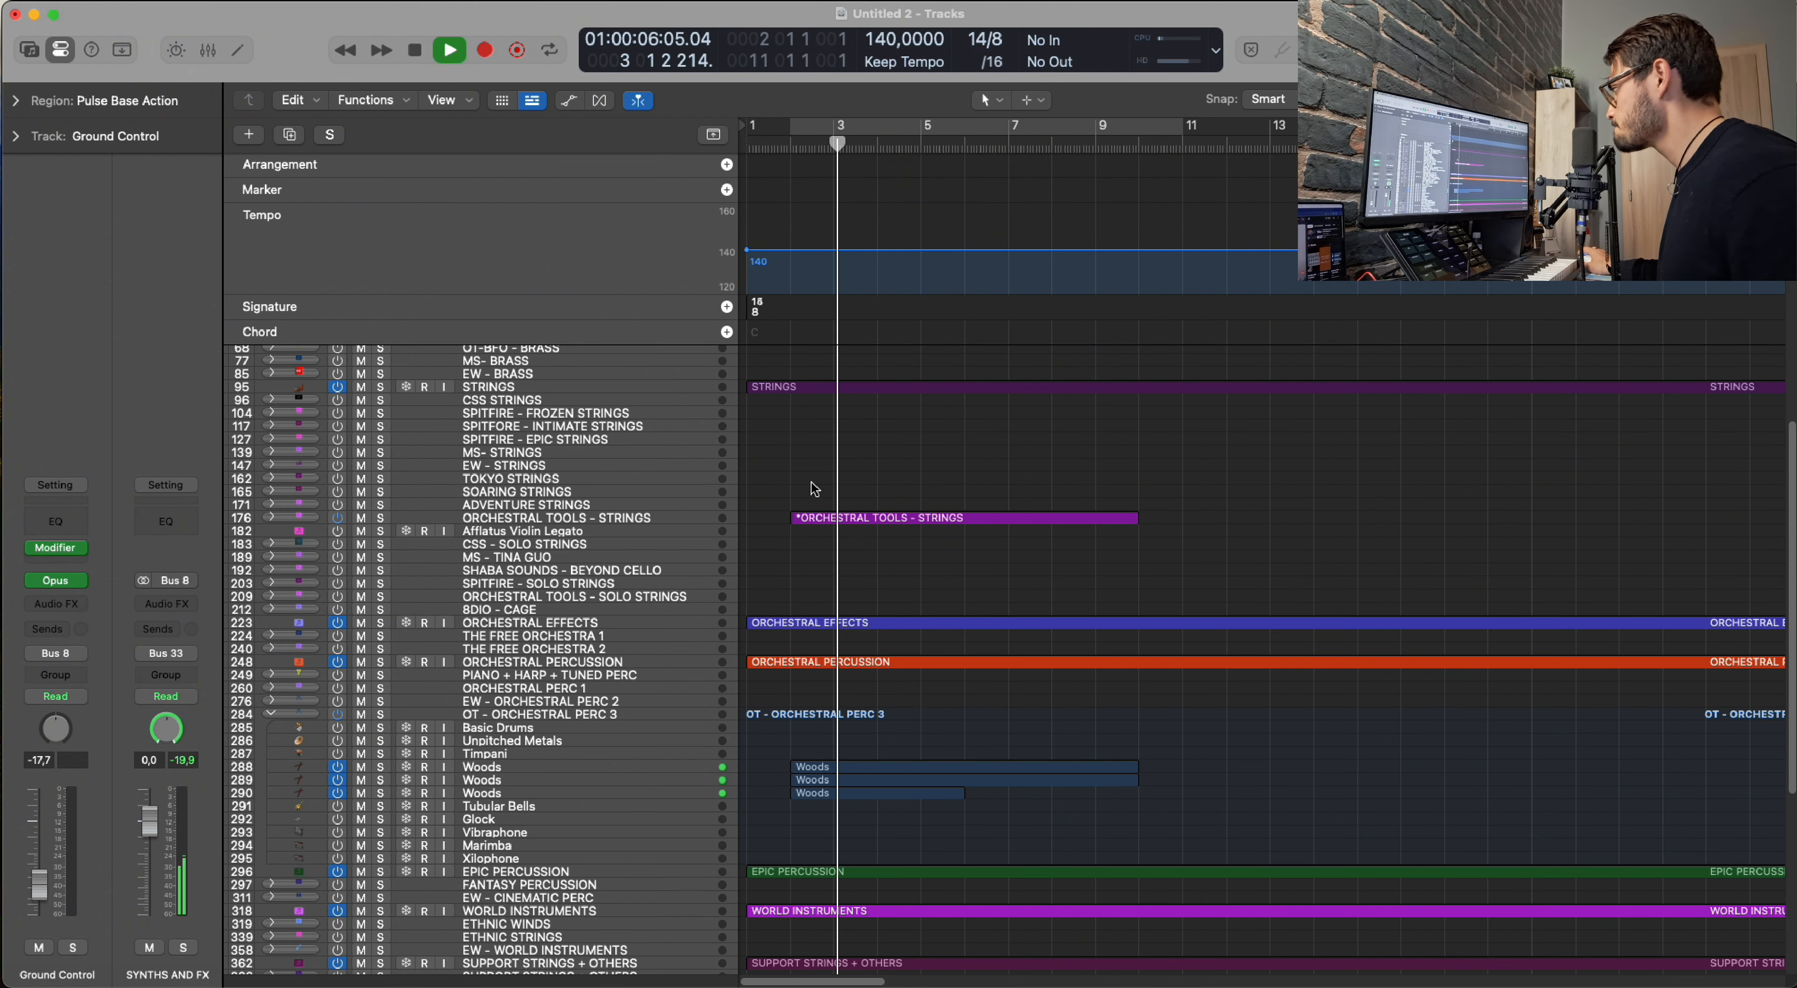
pyautogui.scroll(-3, 786, 689)
pyautogui.scroll(-2, 786, 688)
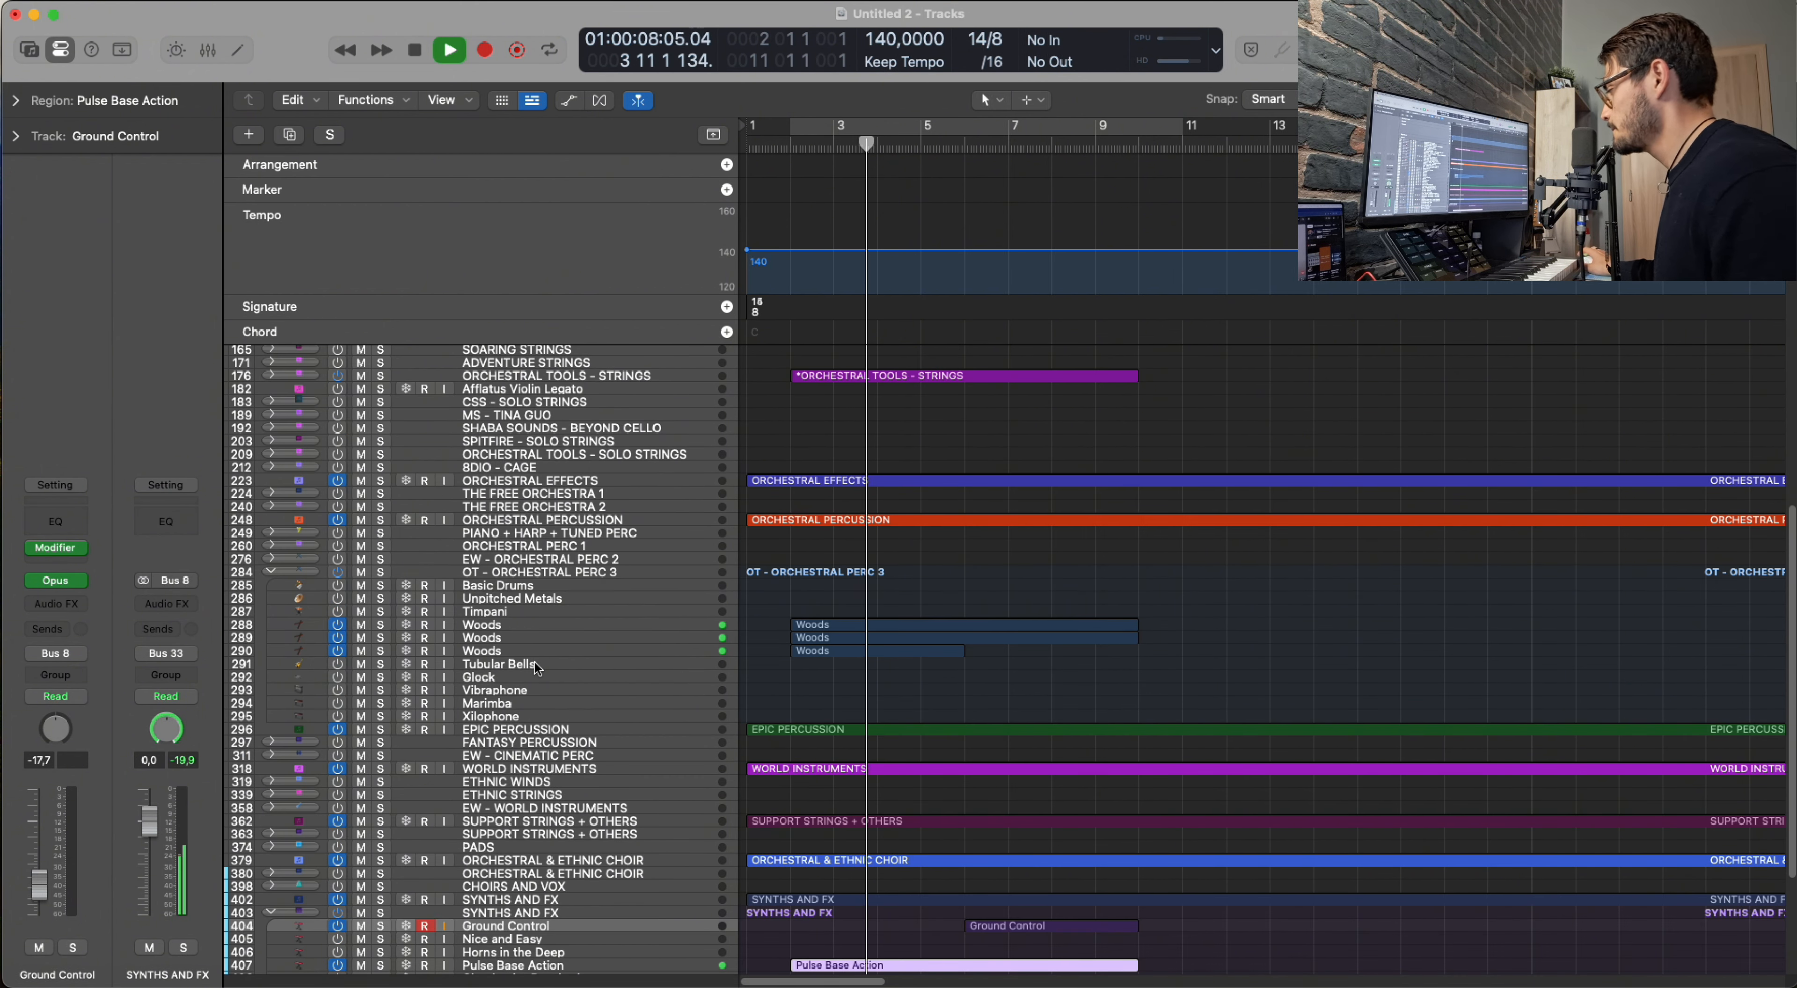
# Transpose the notes from bar 6 onward in the second Woods track's region up two octaves.
pyautogui.doubleClick(977, 638)
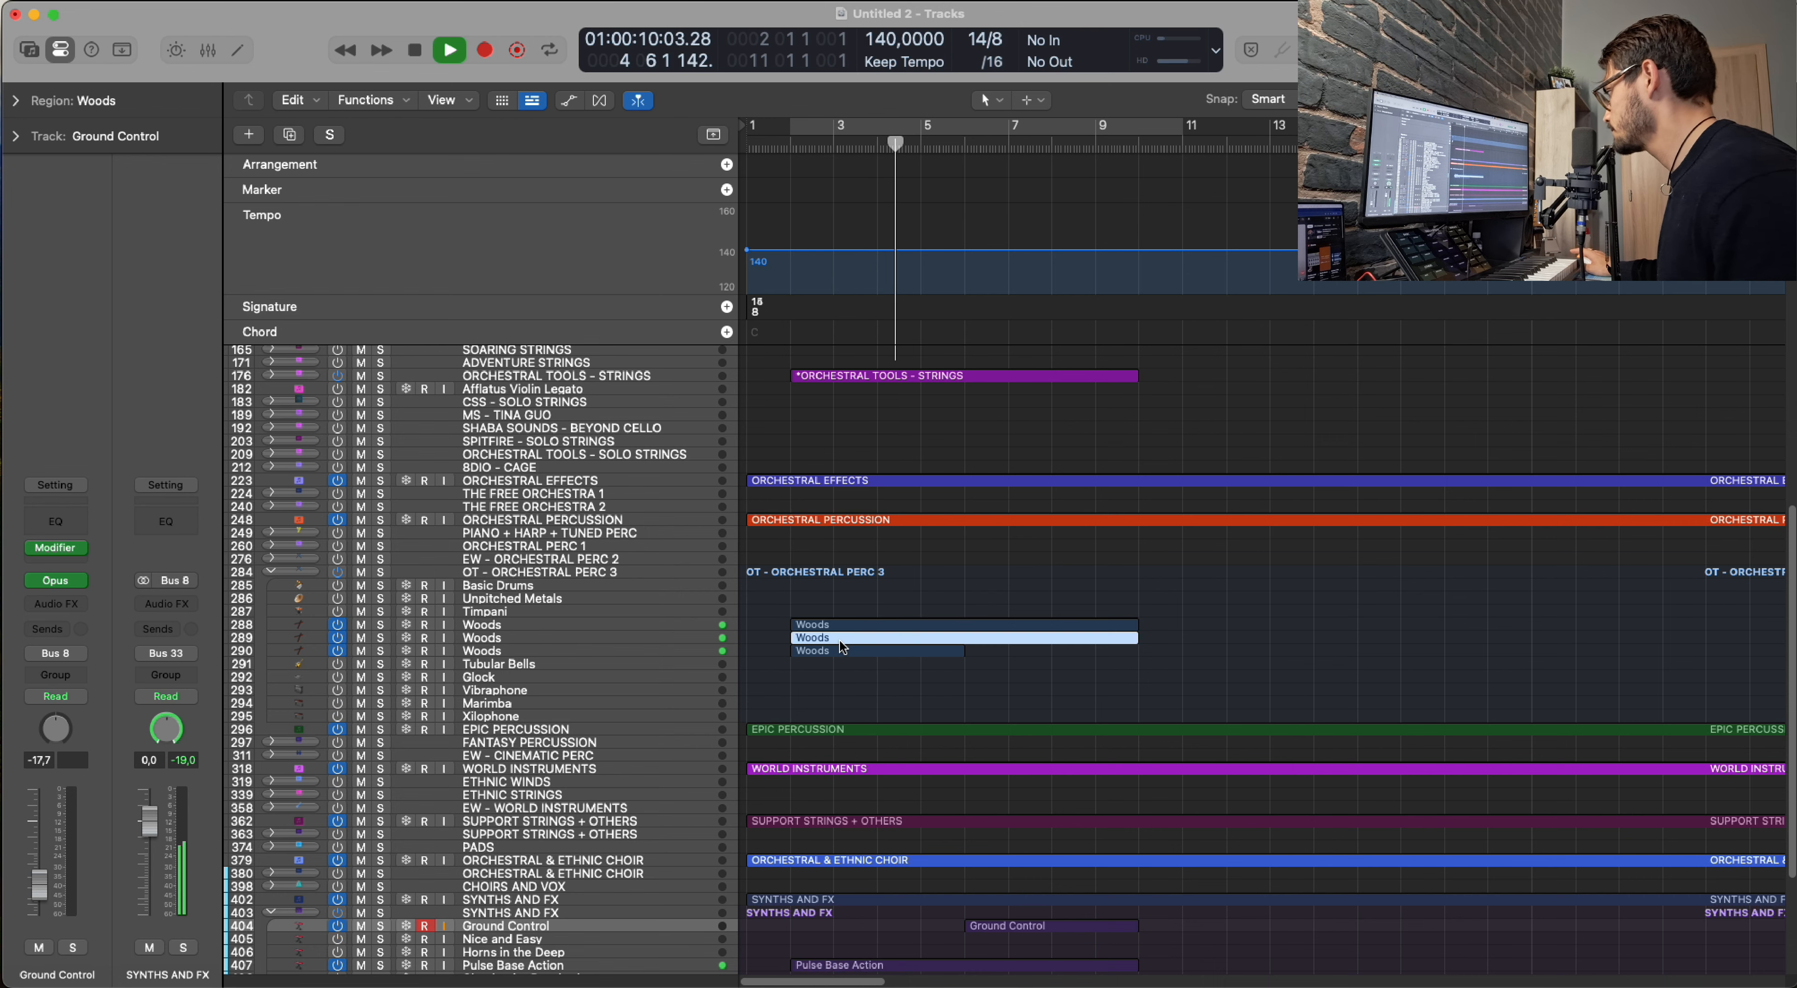
pyautogui.click(819, 633)
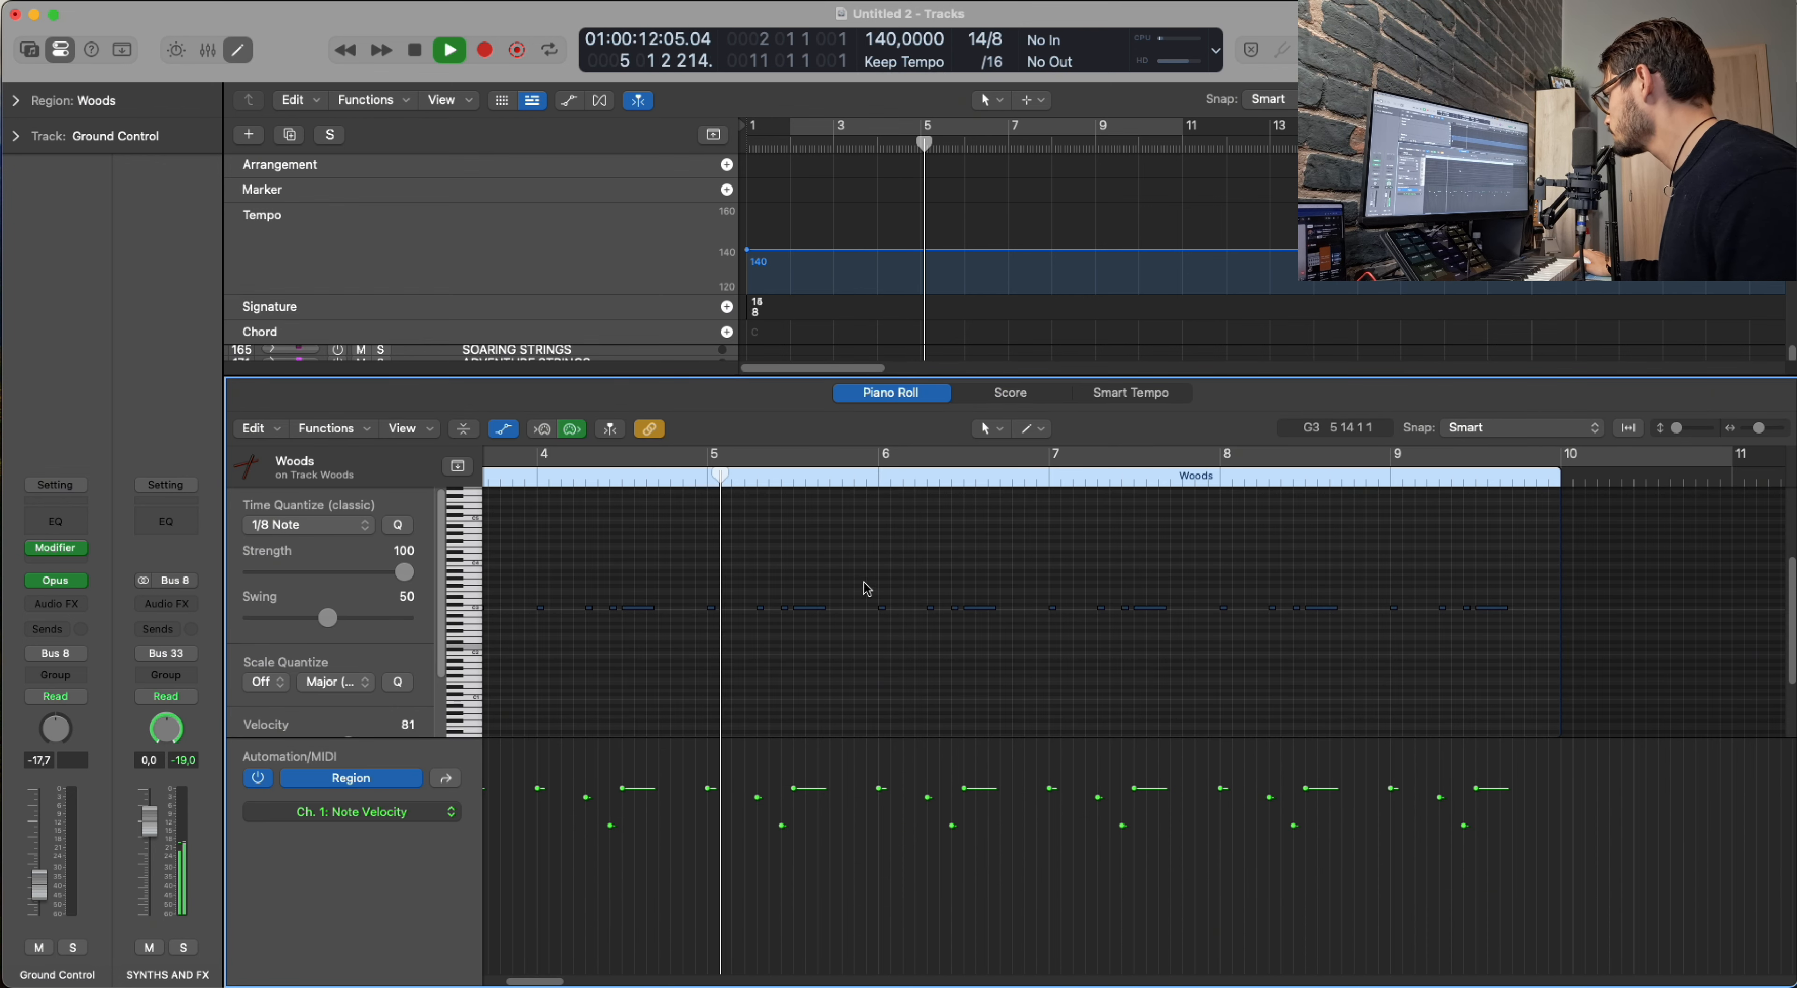
pyautogui.press('space')
pyautogui.moveTo(877, 582); pyautogui.dragTo(1634, 652)
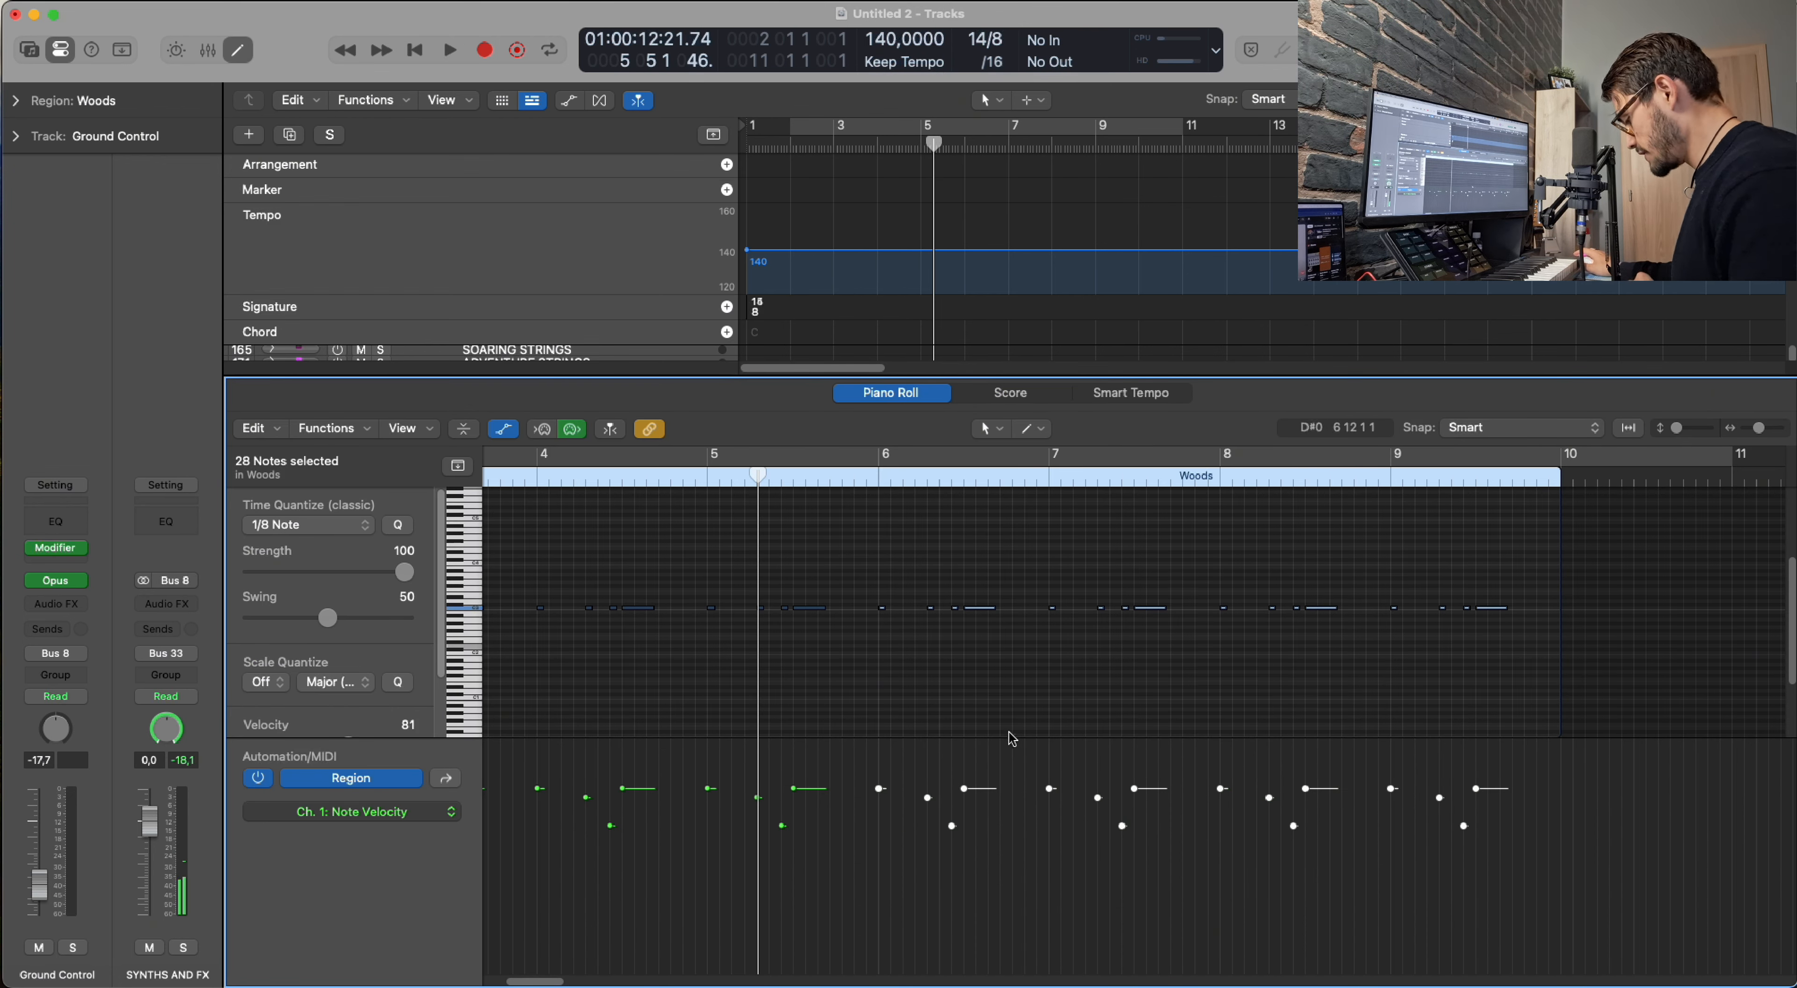
pyautogui.moveTo(886, 614); pyautogui.dragTo(890, 527)
# Audition the transposed Woods notes from late in bar 5 into bar 7, then stop in the arrangement.
pyautogui.click(832, 481)
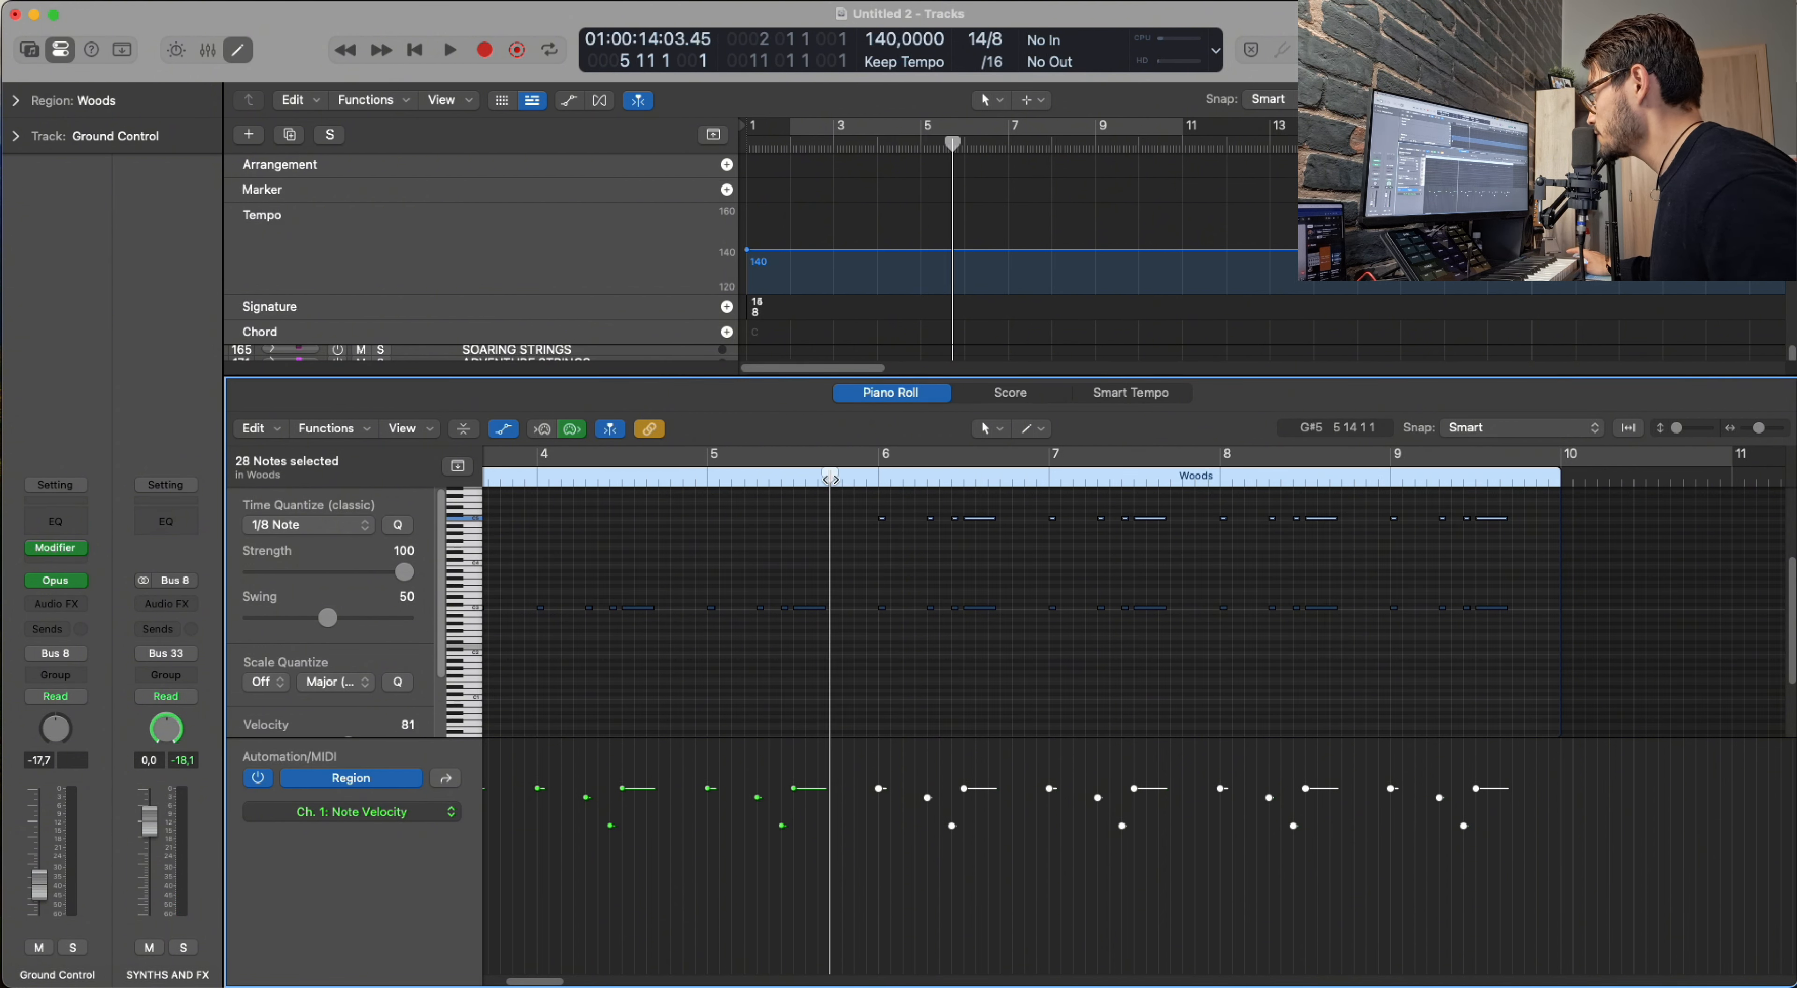
pyautogui.press('space')
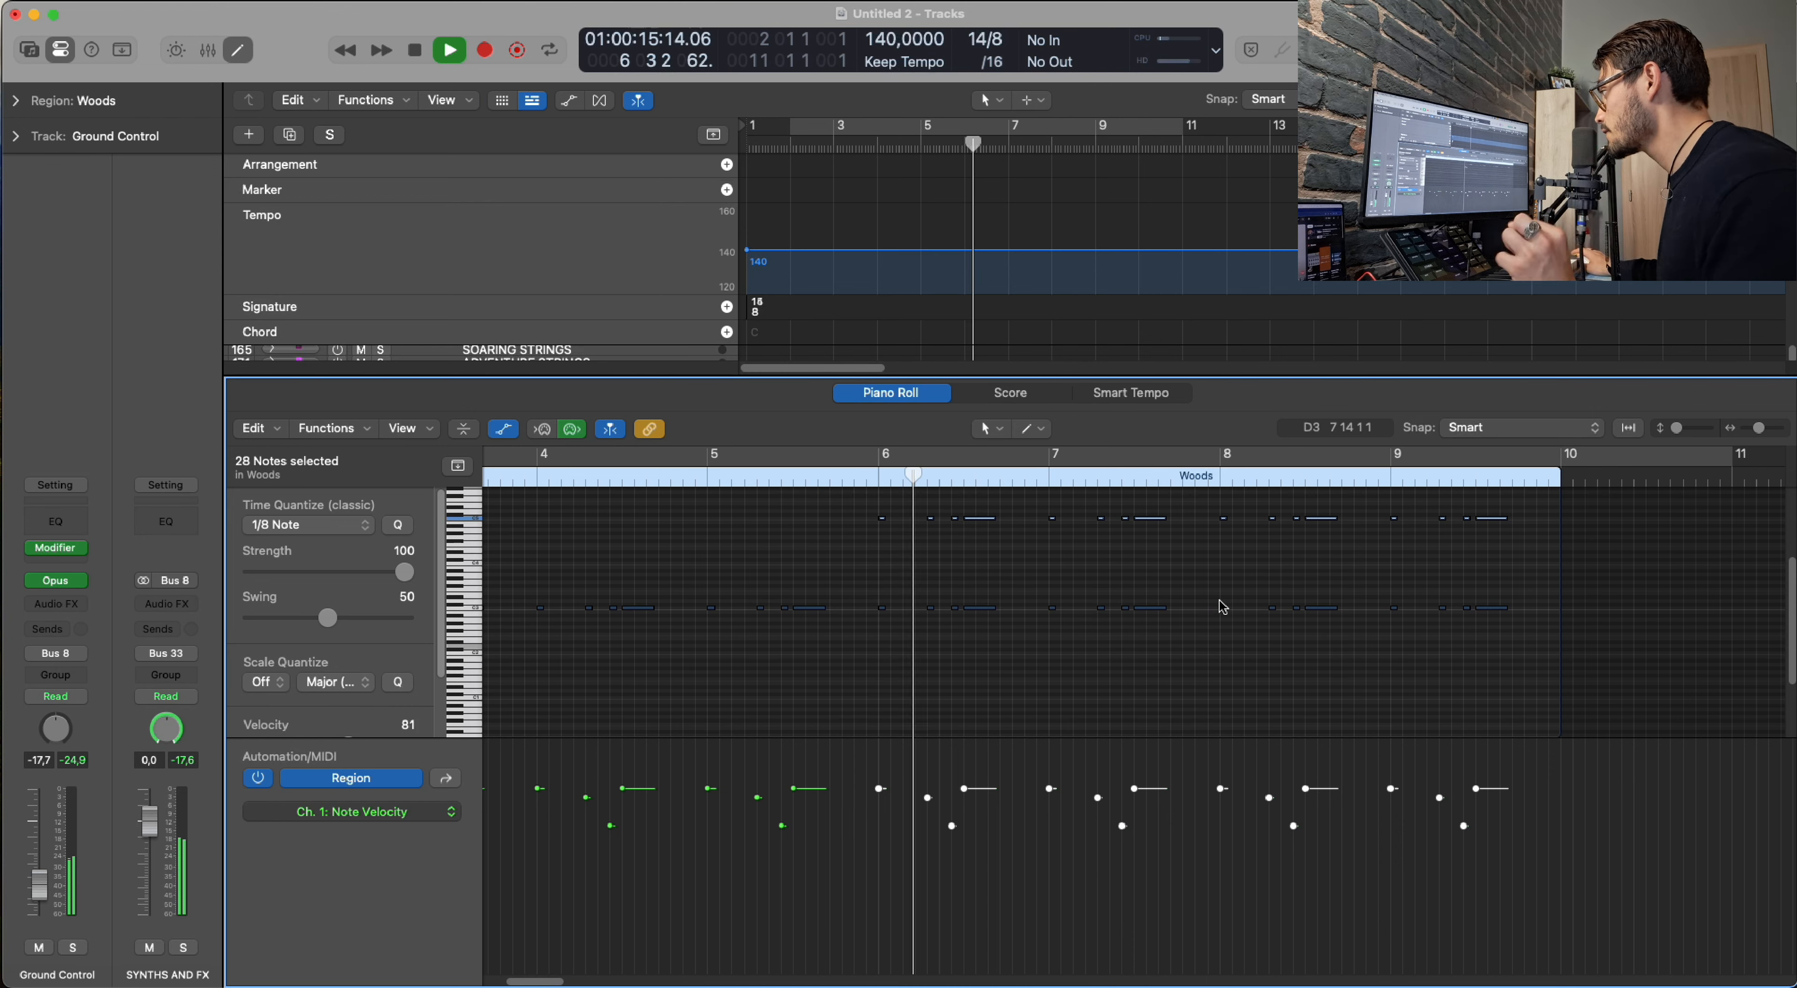
pyautogui.press('e')
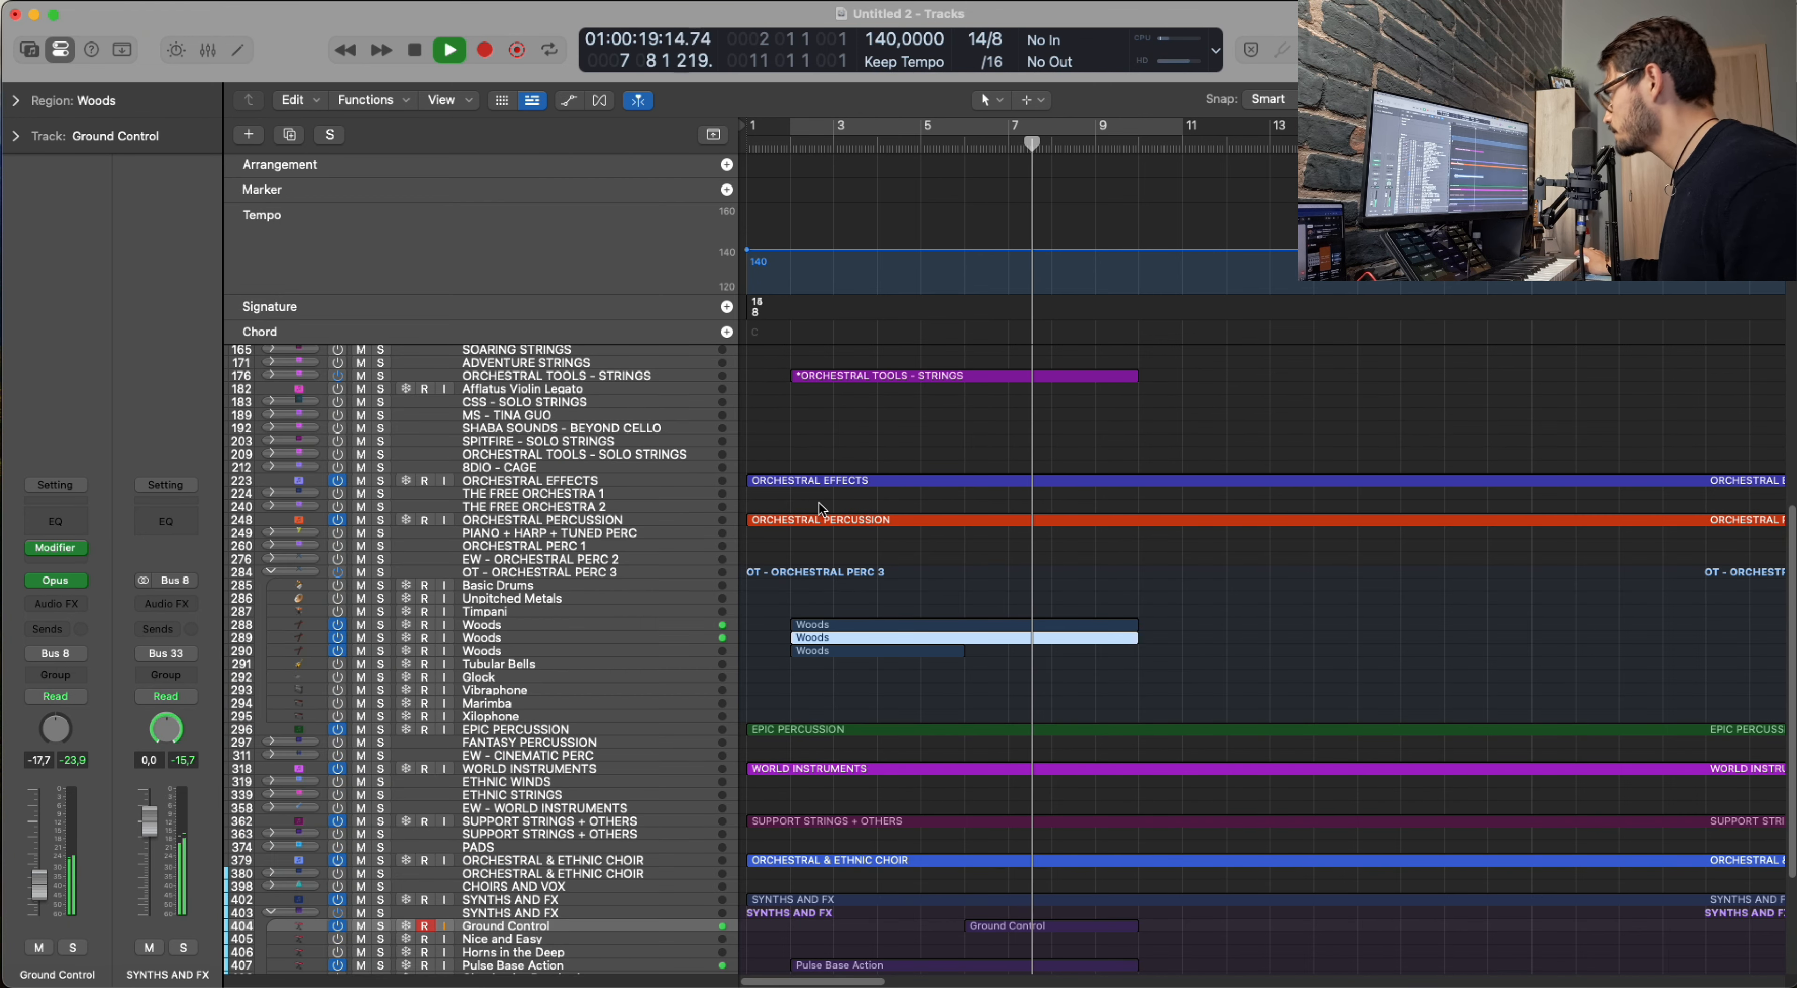
pyautogui.press('space')
pyautogui.scroll(2, 880, 679)
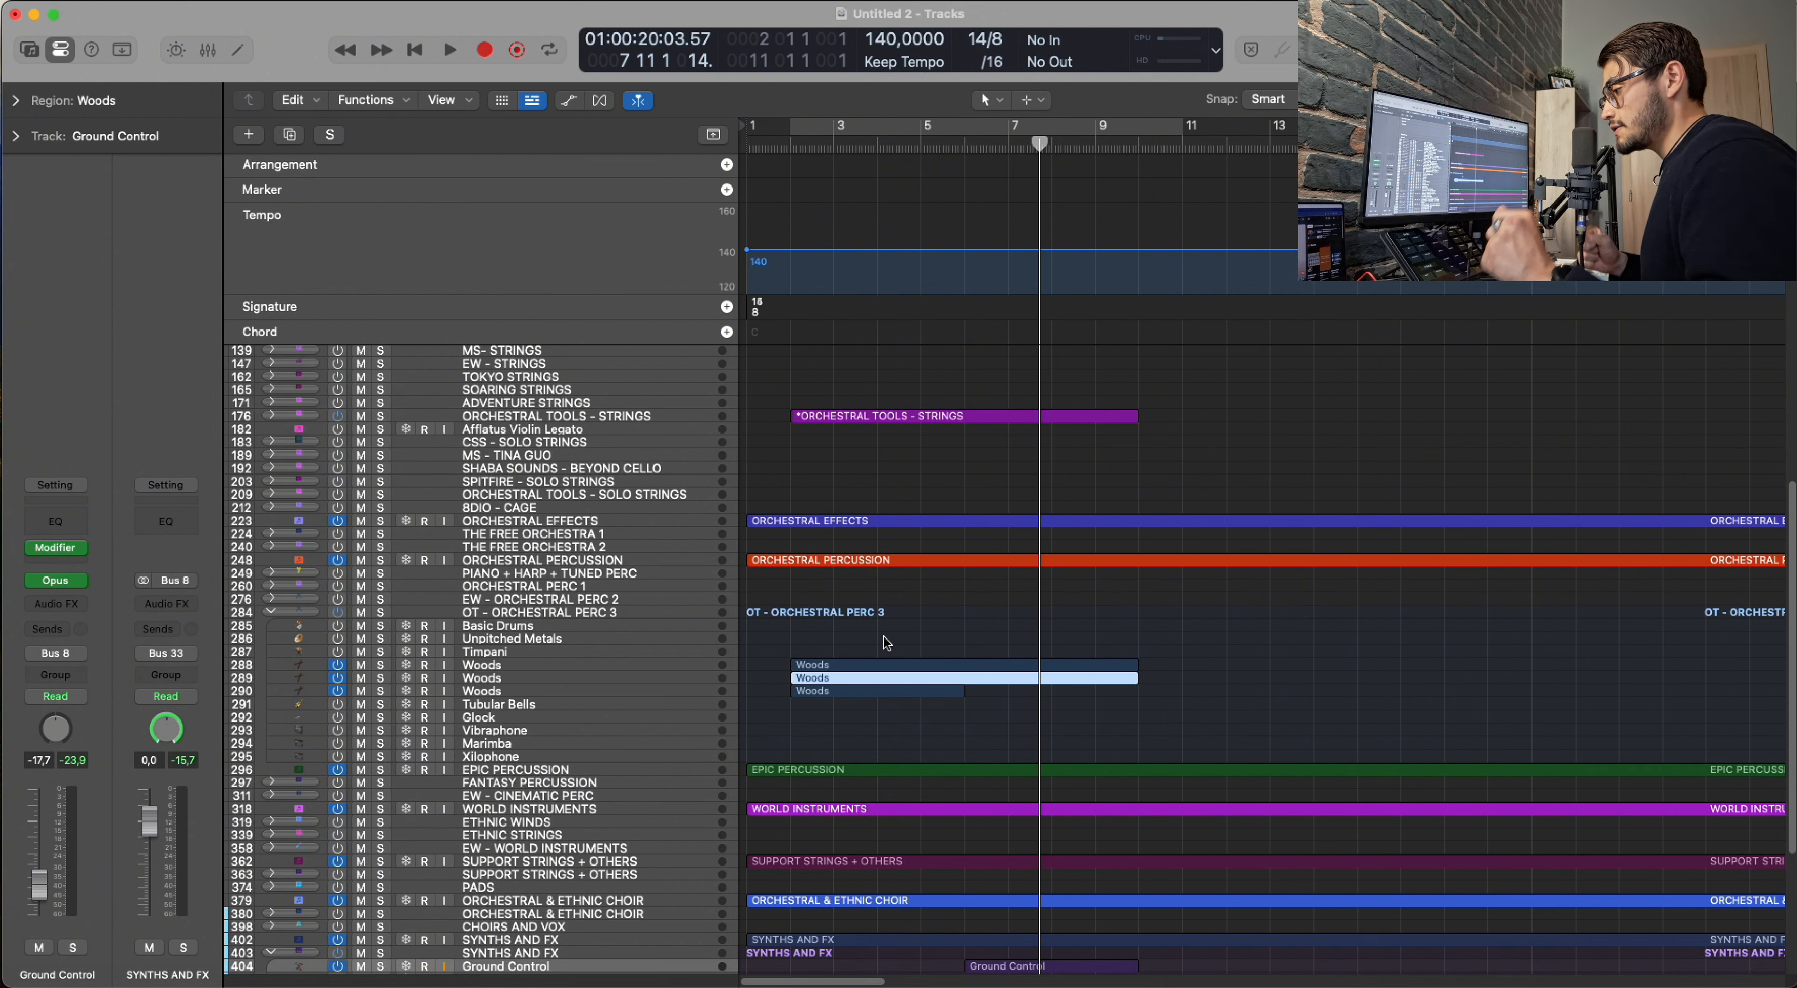
# Select the Basses track inside the ORCHESTRAL TOOLS - STRINGS stack and audition the string parts from bar 6 through bar 9.
pyautogui.scroll(6, 886, 643)
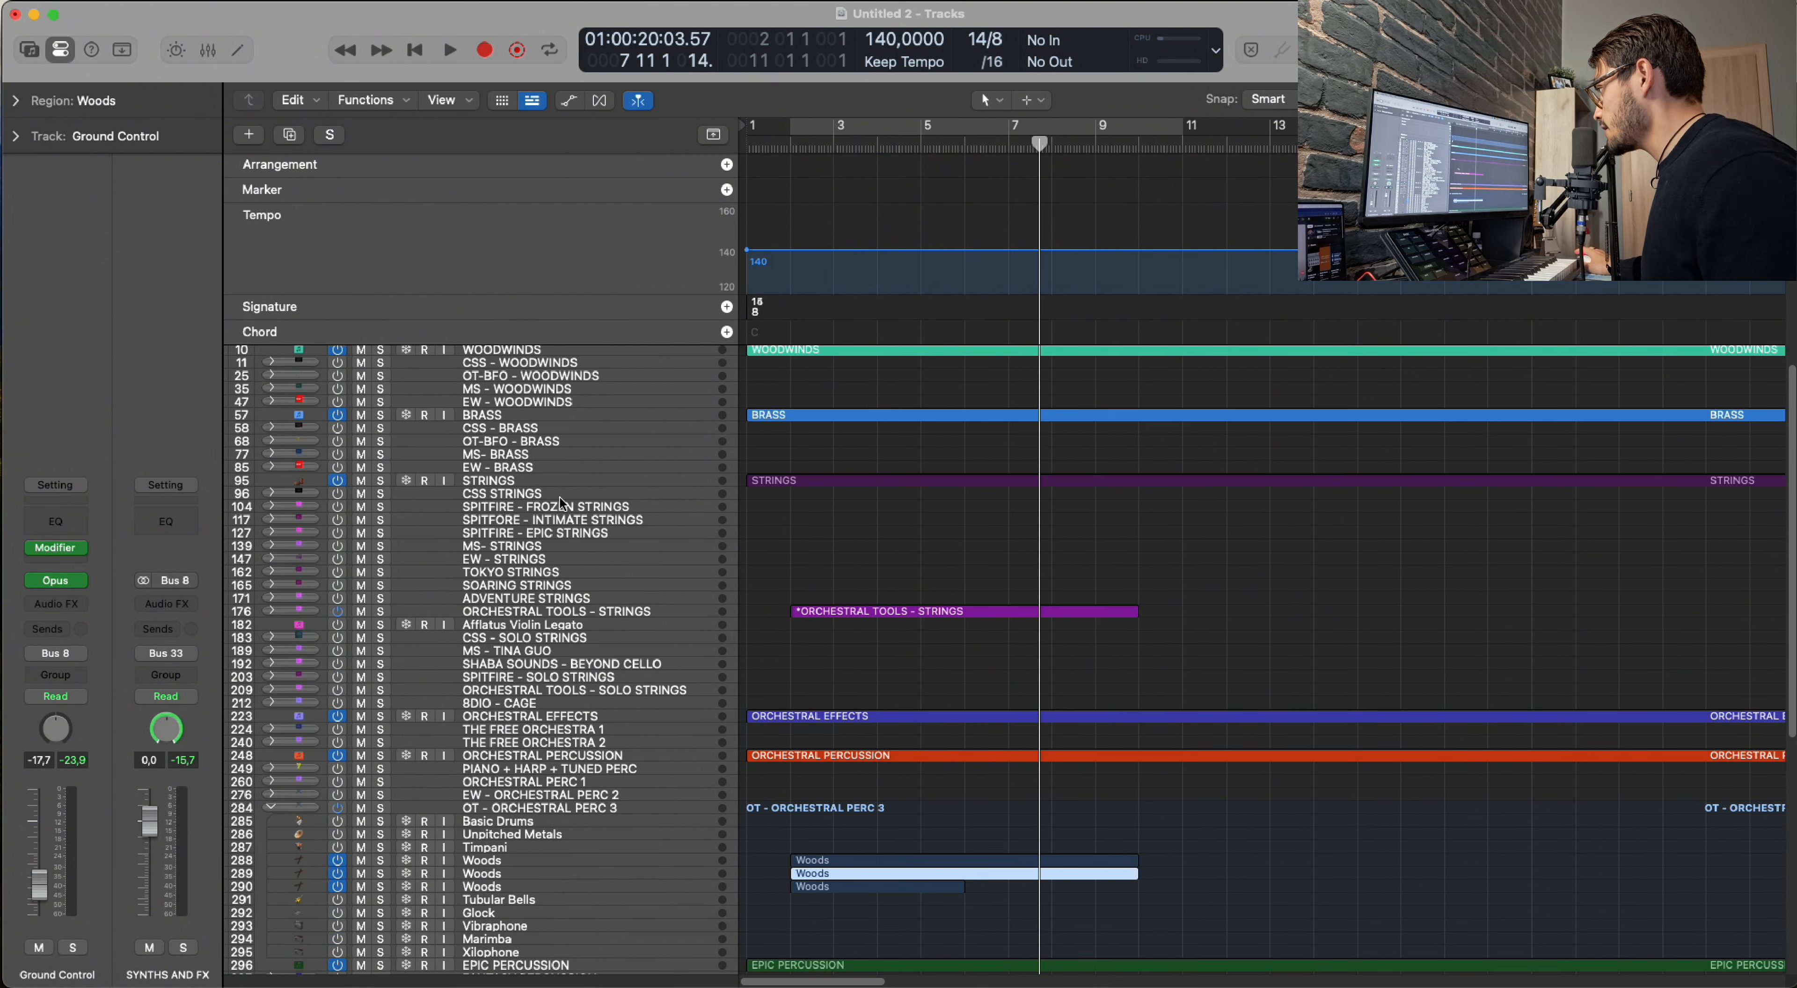
pyautogui.scroll(1, 533, 560)
pyautogui.click(269, 618)
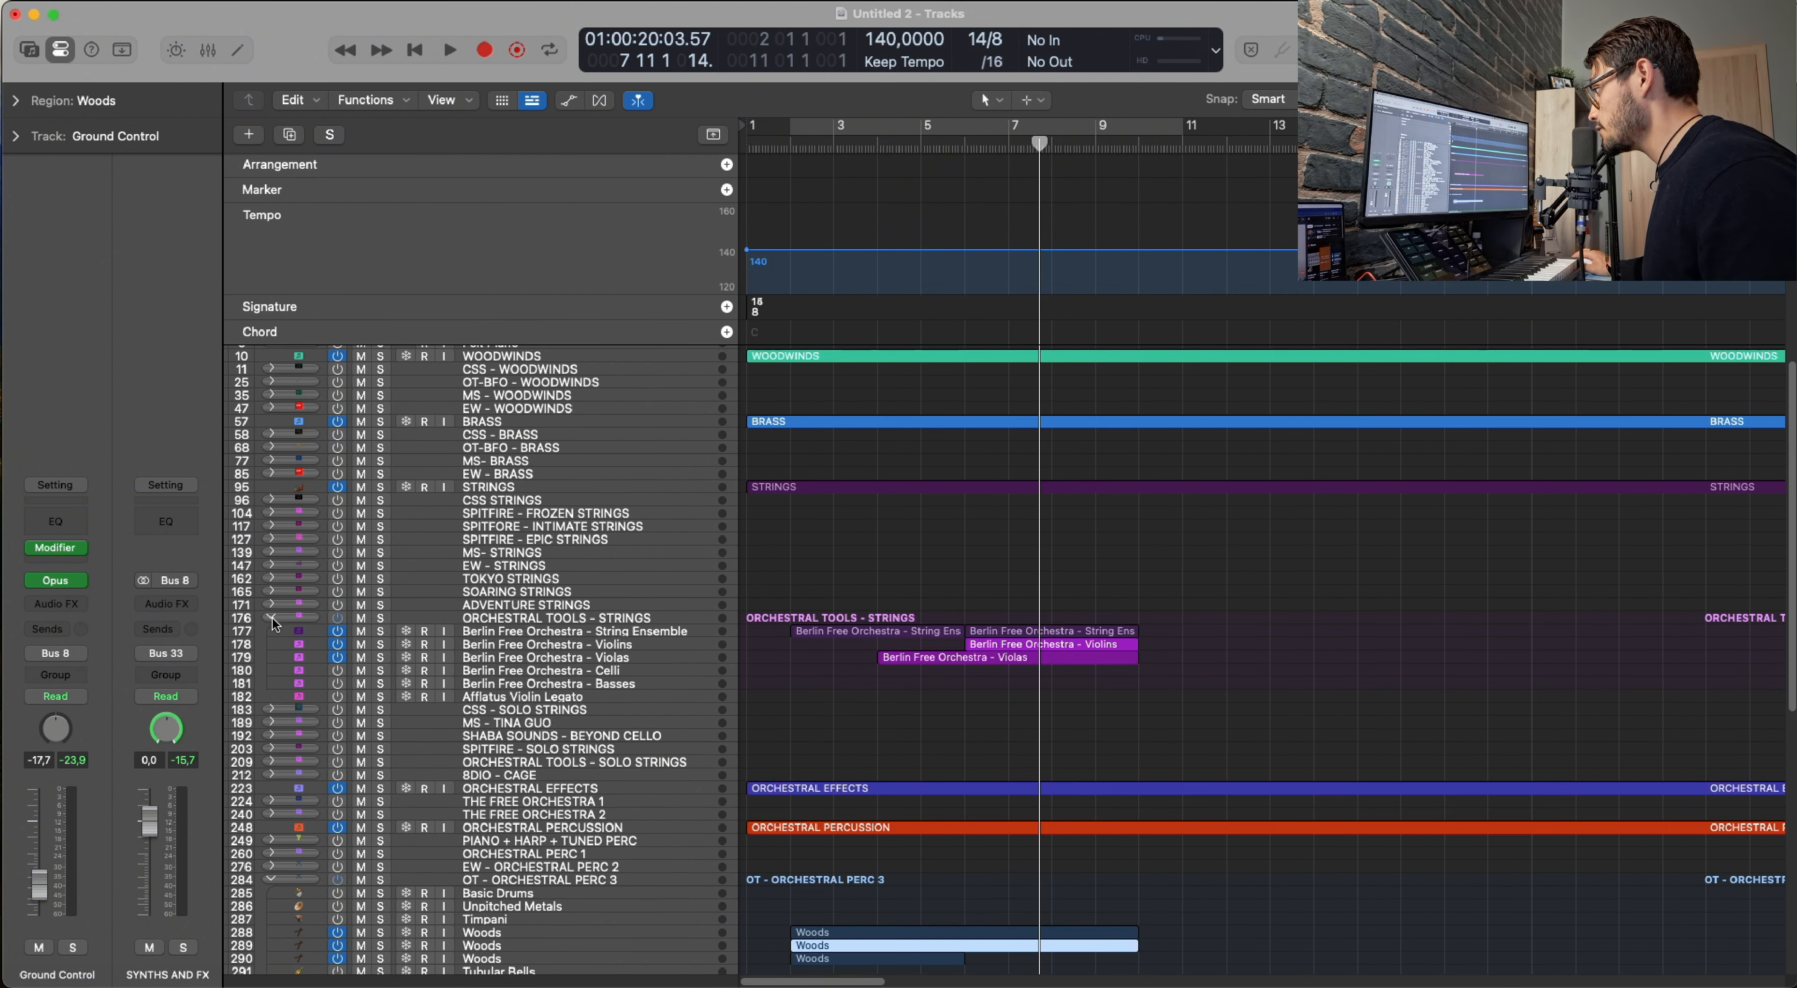
pyautogui.scroll(-1, 488, 628)
pyautogui.click(614, 641)
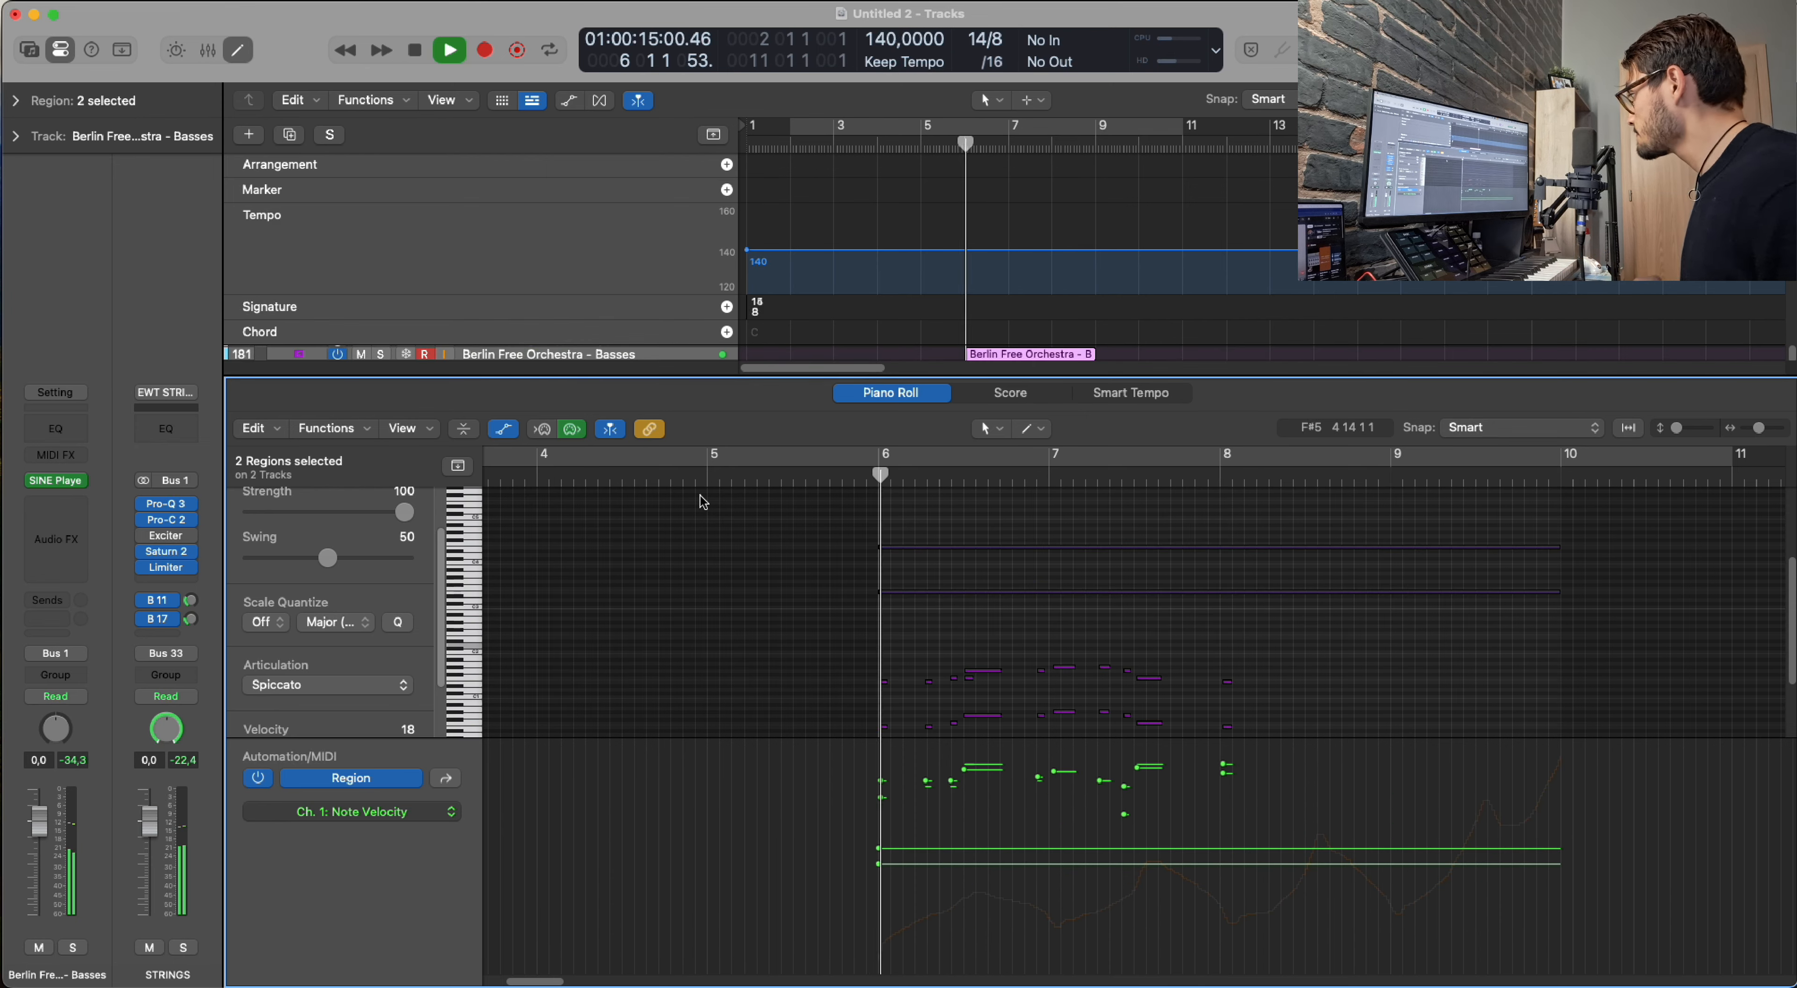
pyautogui.press('space')
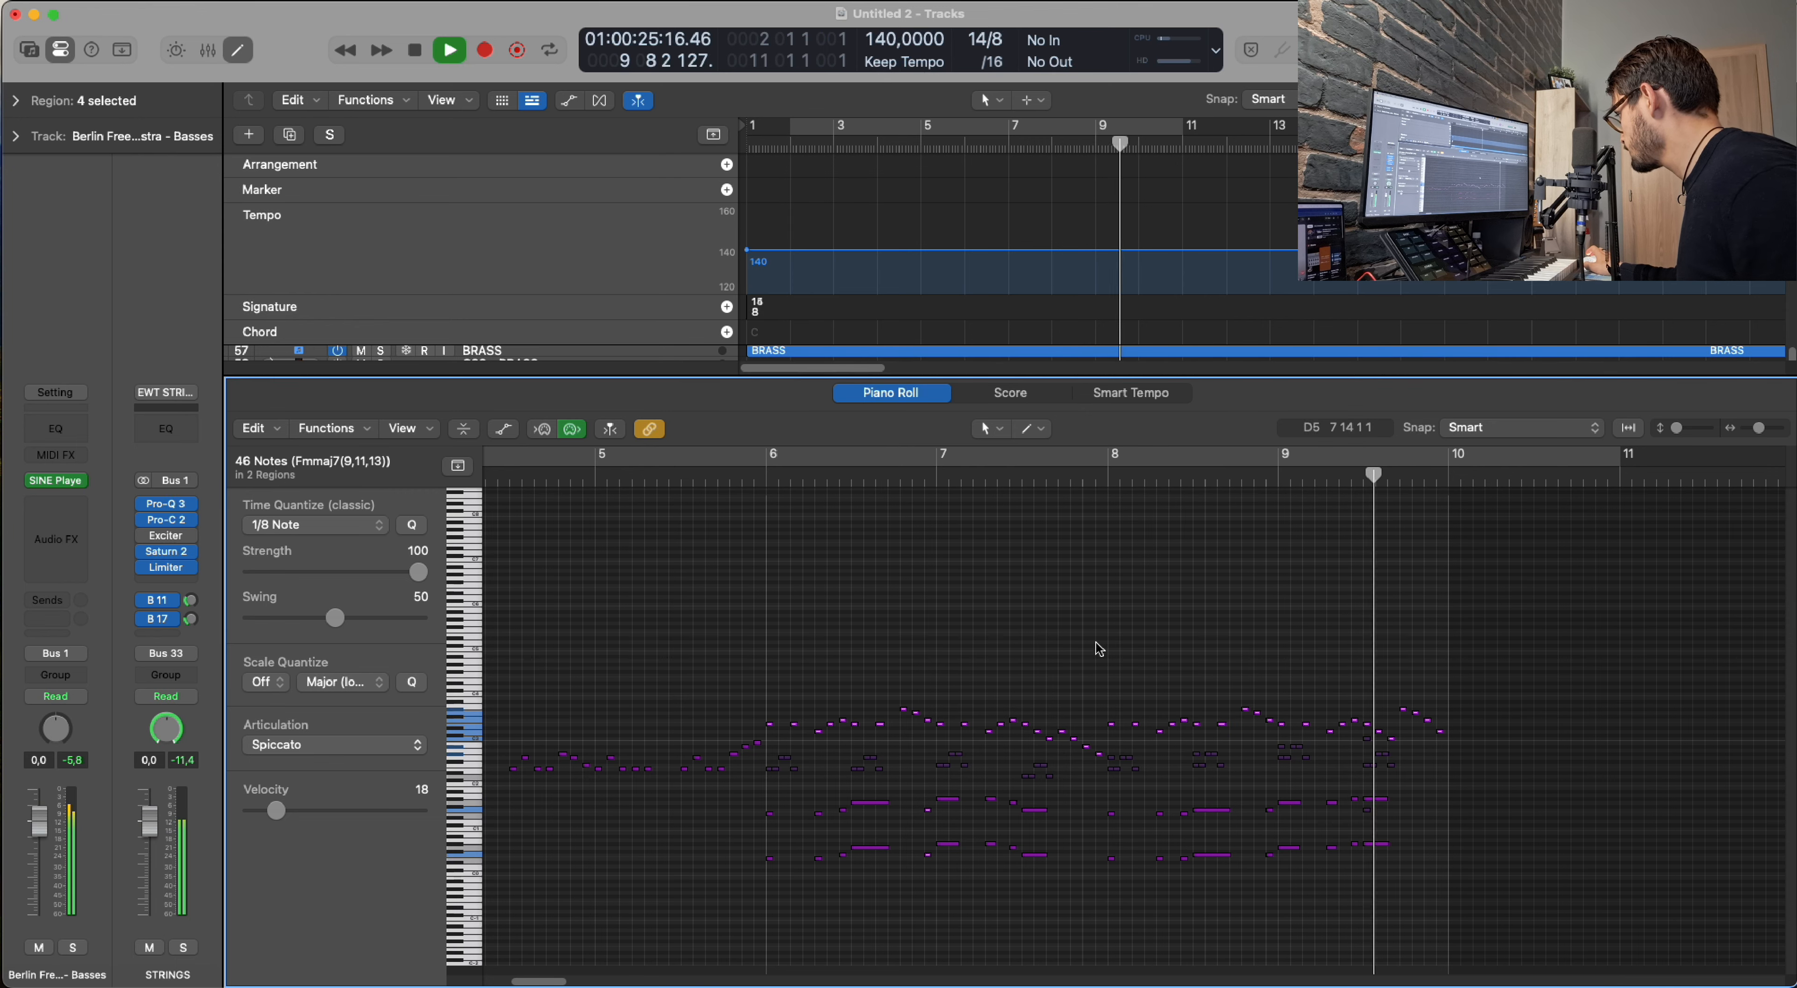
pyautogui.press('space')
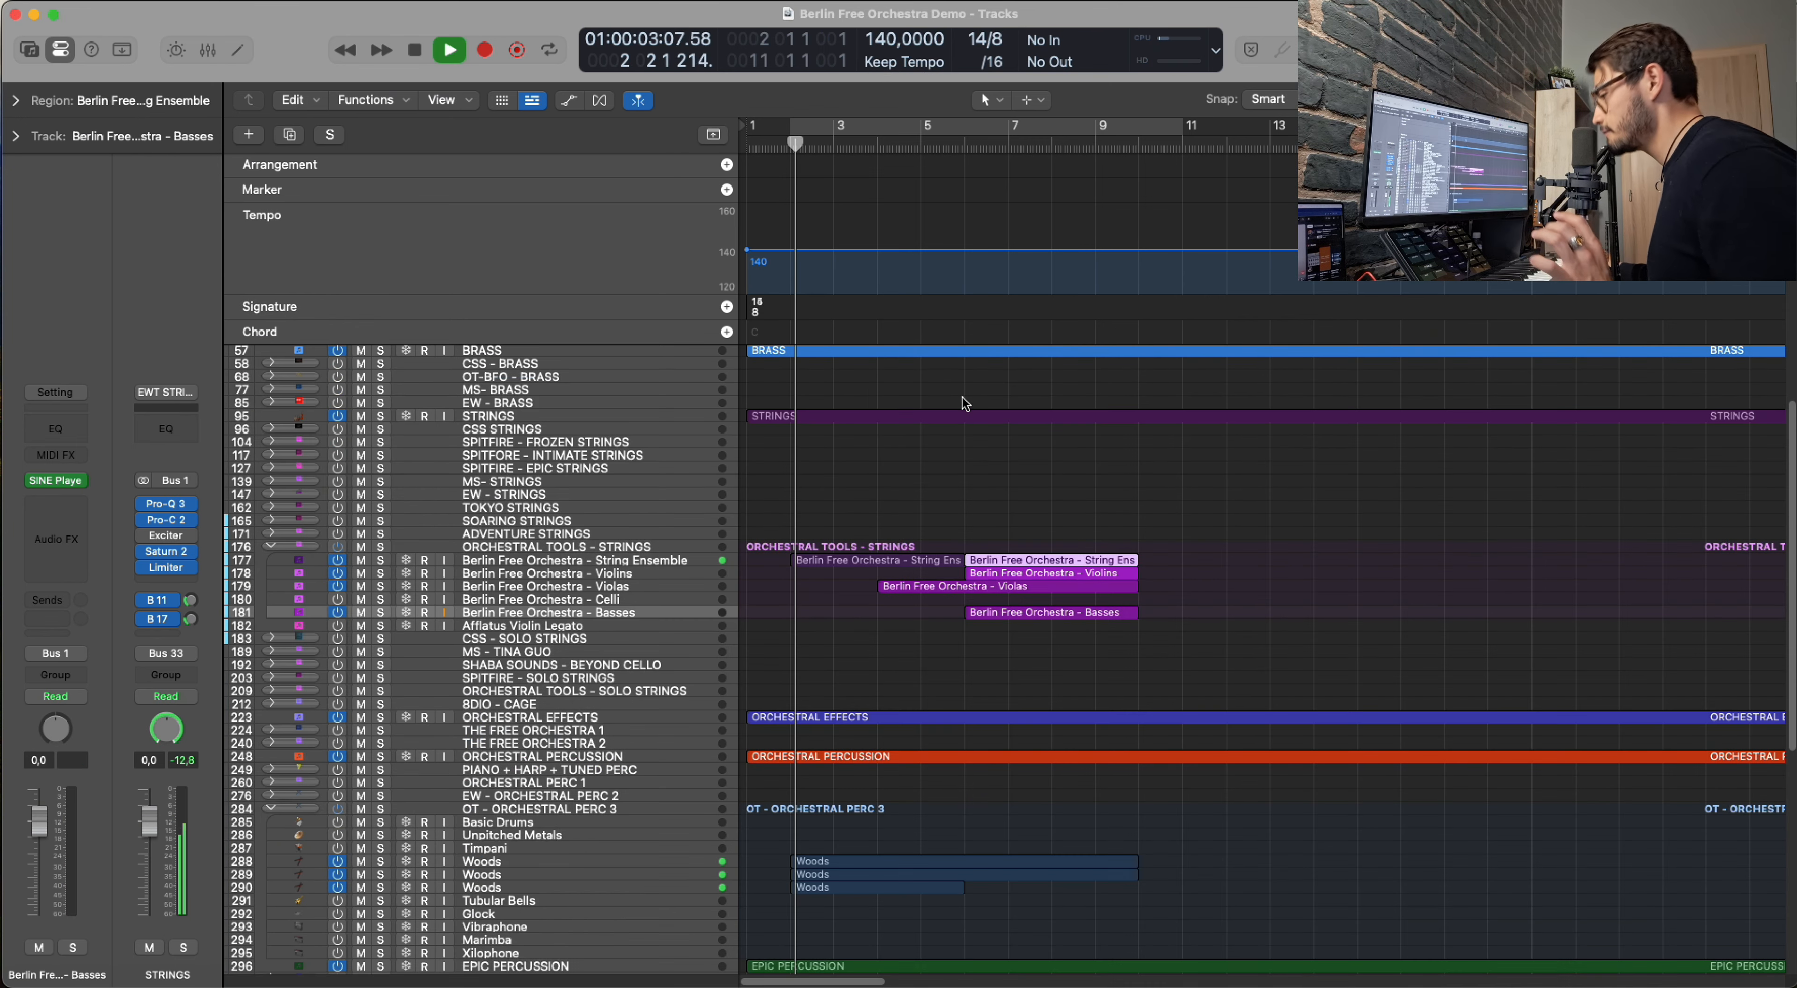
# Set the velocity of all notes in the third Woods track's region to 73.
pyautogui.doubleClick(822, 888)
pyautogui.press('super+a')
pyautogui.moveTo(377, 746); pyautogui.dragTo(344, 764)
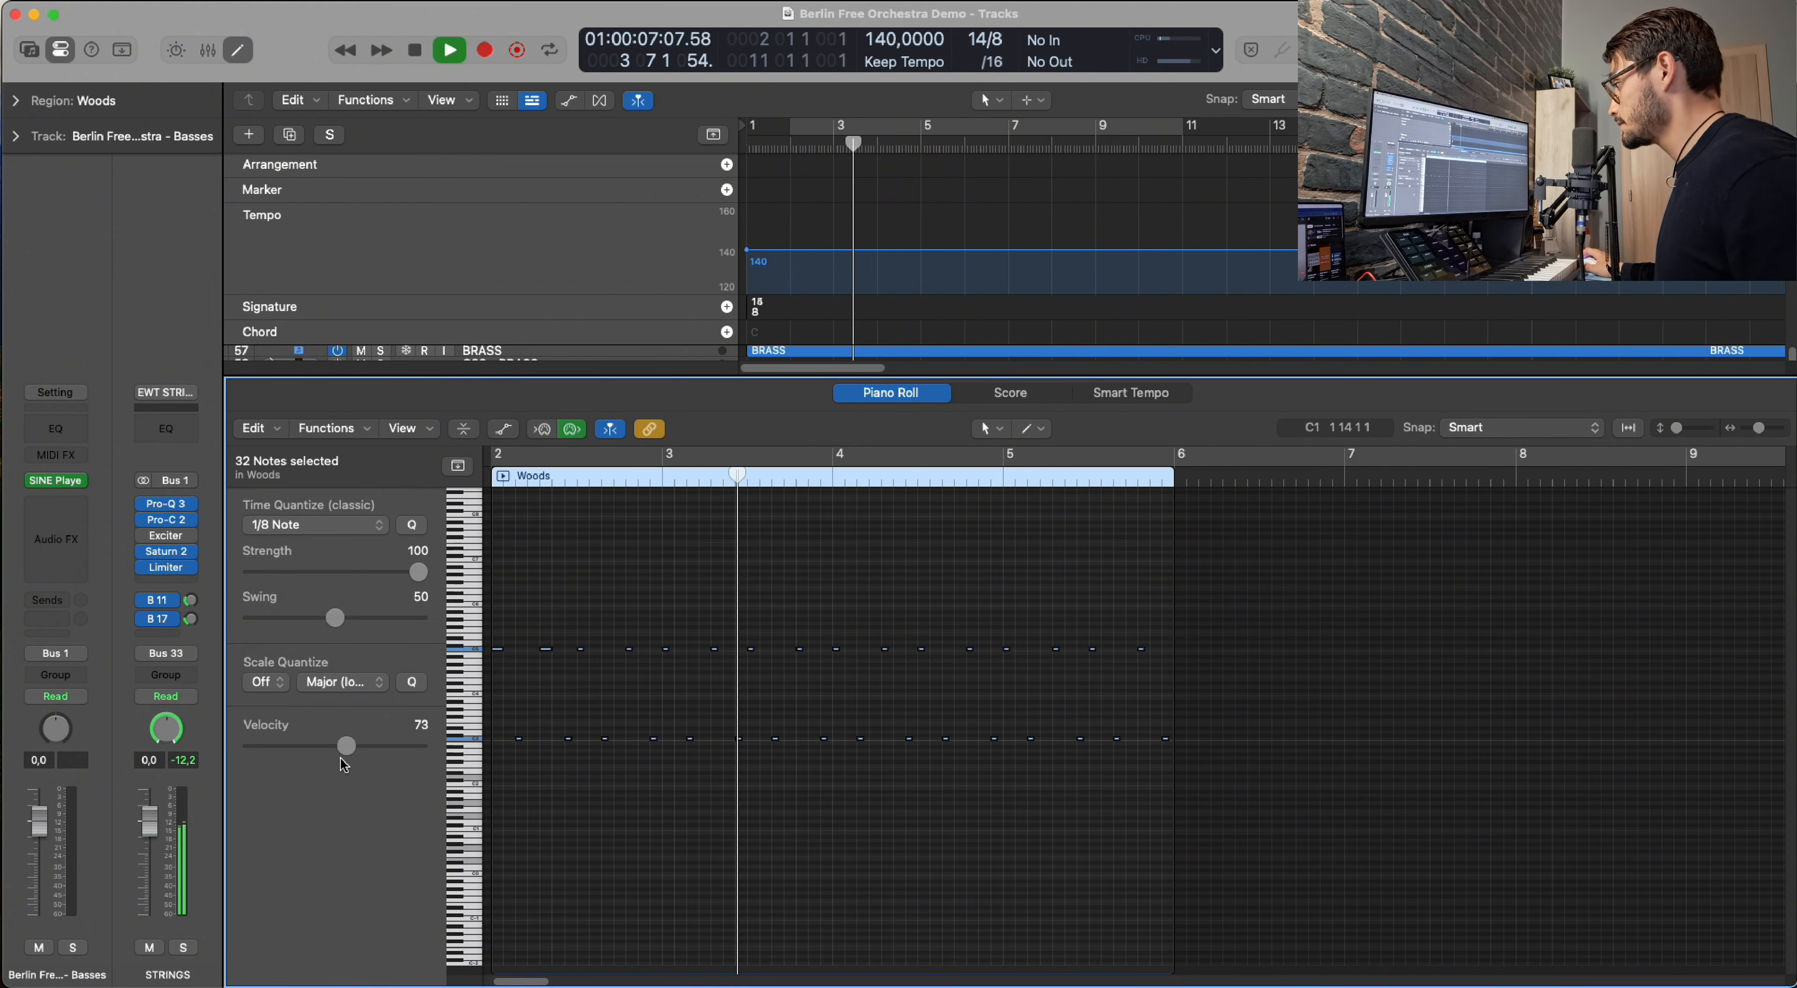
pyautogui.press('e')
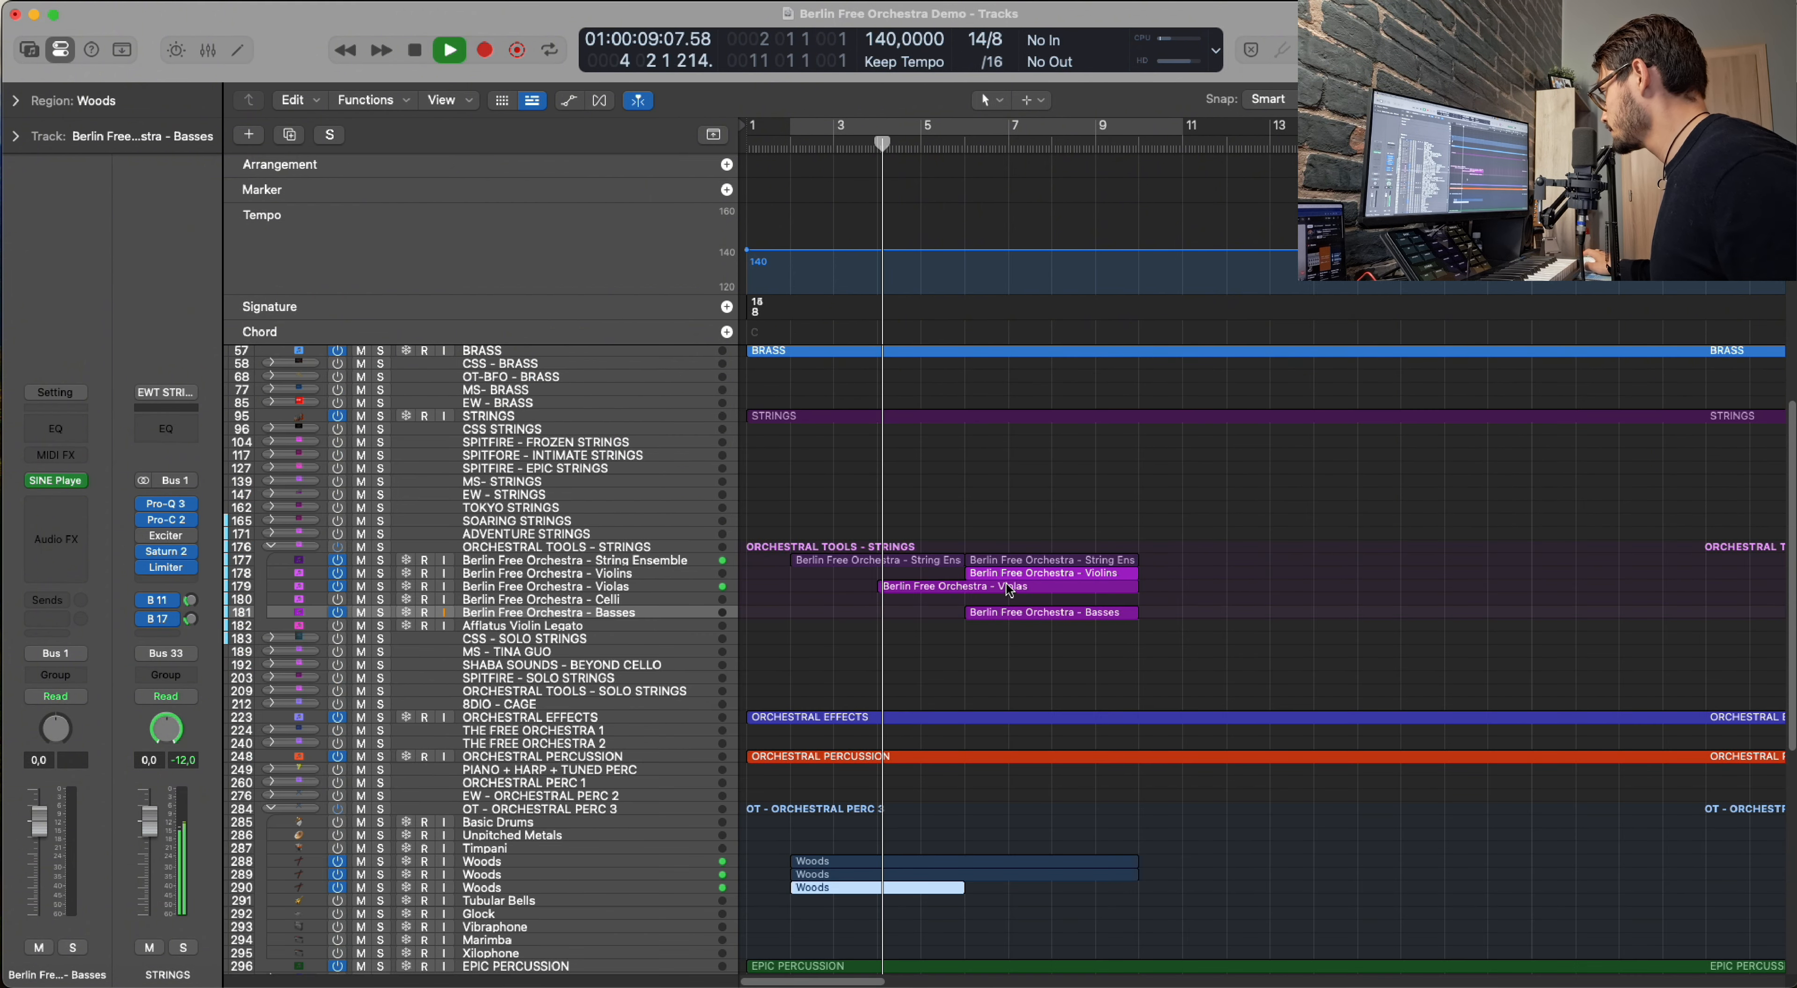
# Set the velocity of the second Woods region's notes from bar 6 onward to 64 and play the arrangement past bar 10.
pyautogui.doubleClick(984, 878)
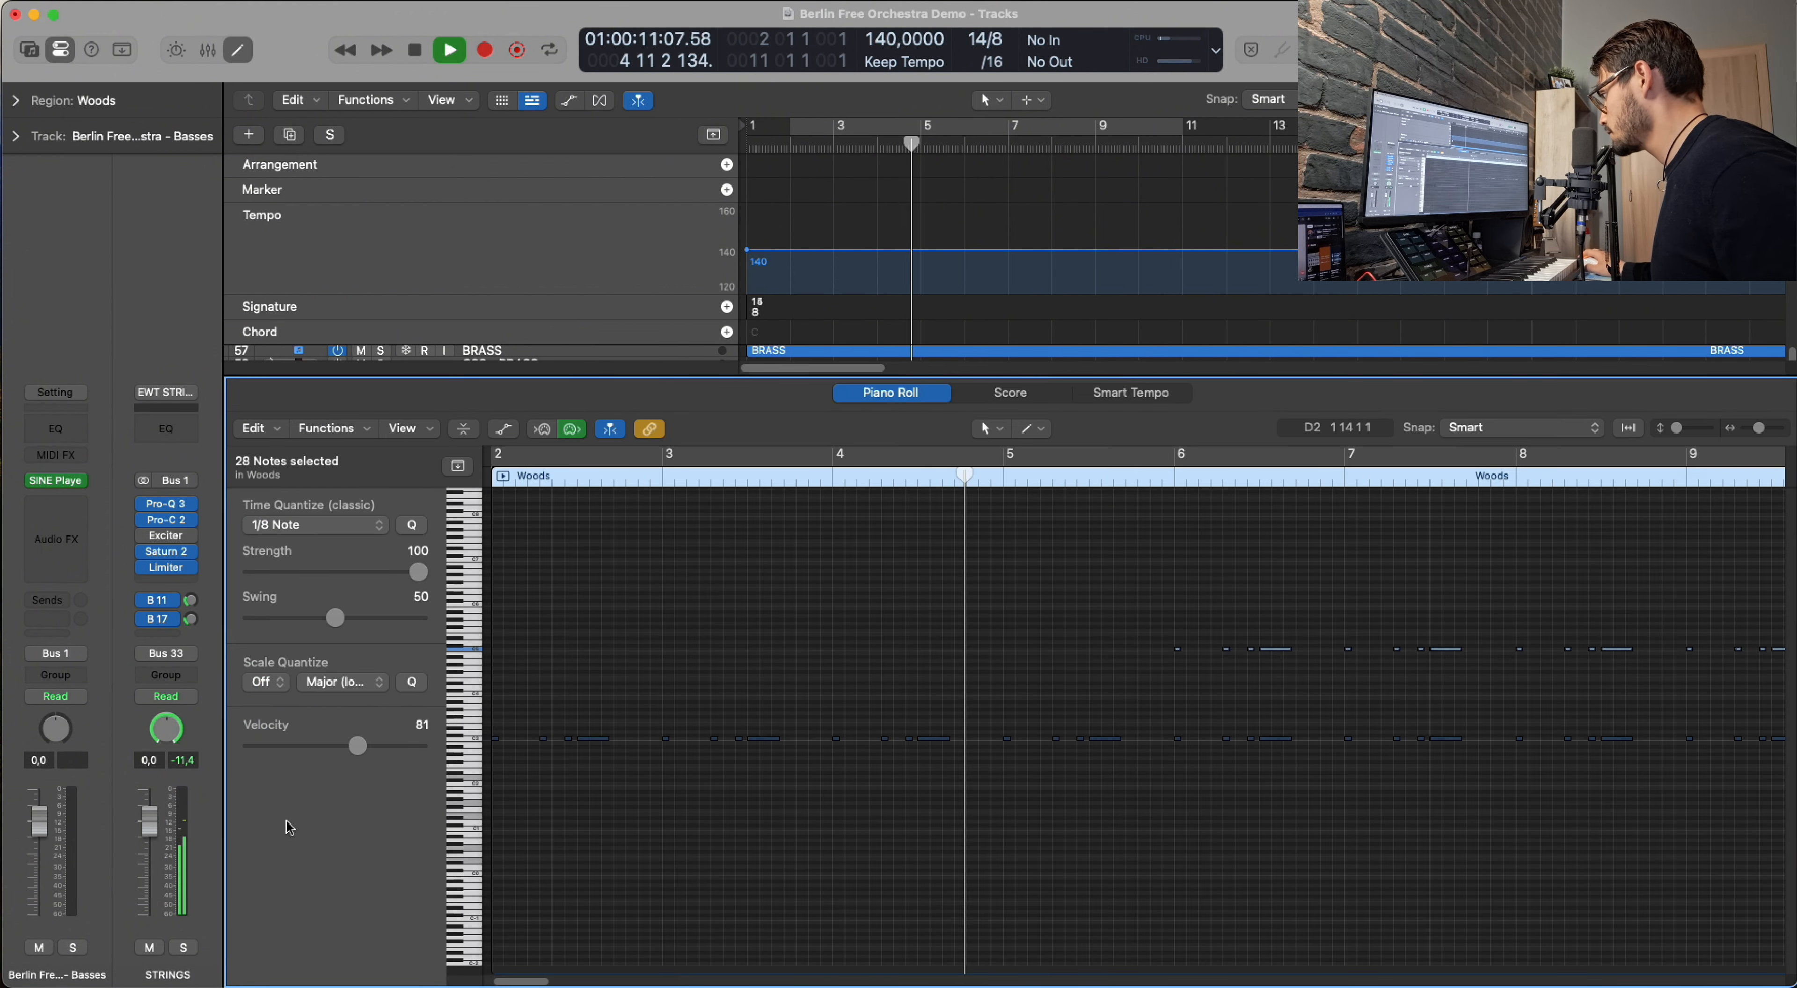
pyautogui.moveTo(358, 744)
pyautogui.mouseDown()
pyautogui.moveTo(307, 751)
pyautogui.moveTo(340, 747)
pyautogui.mouseUp()
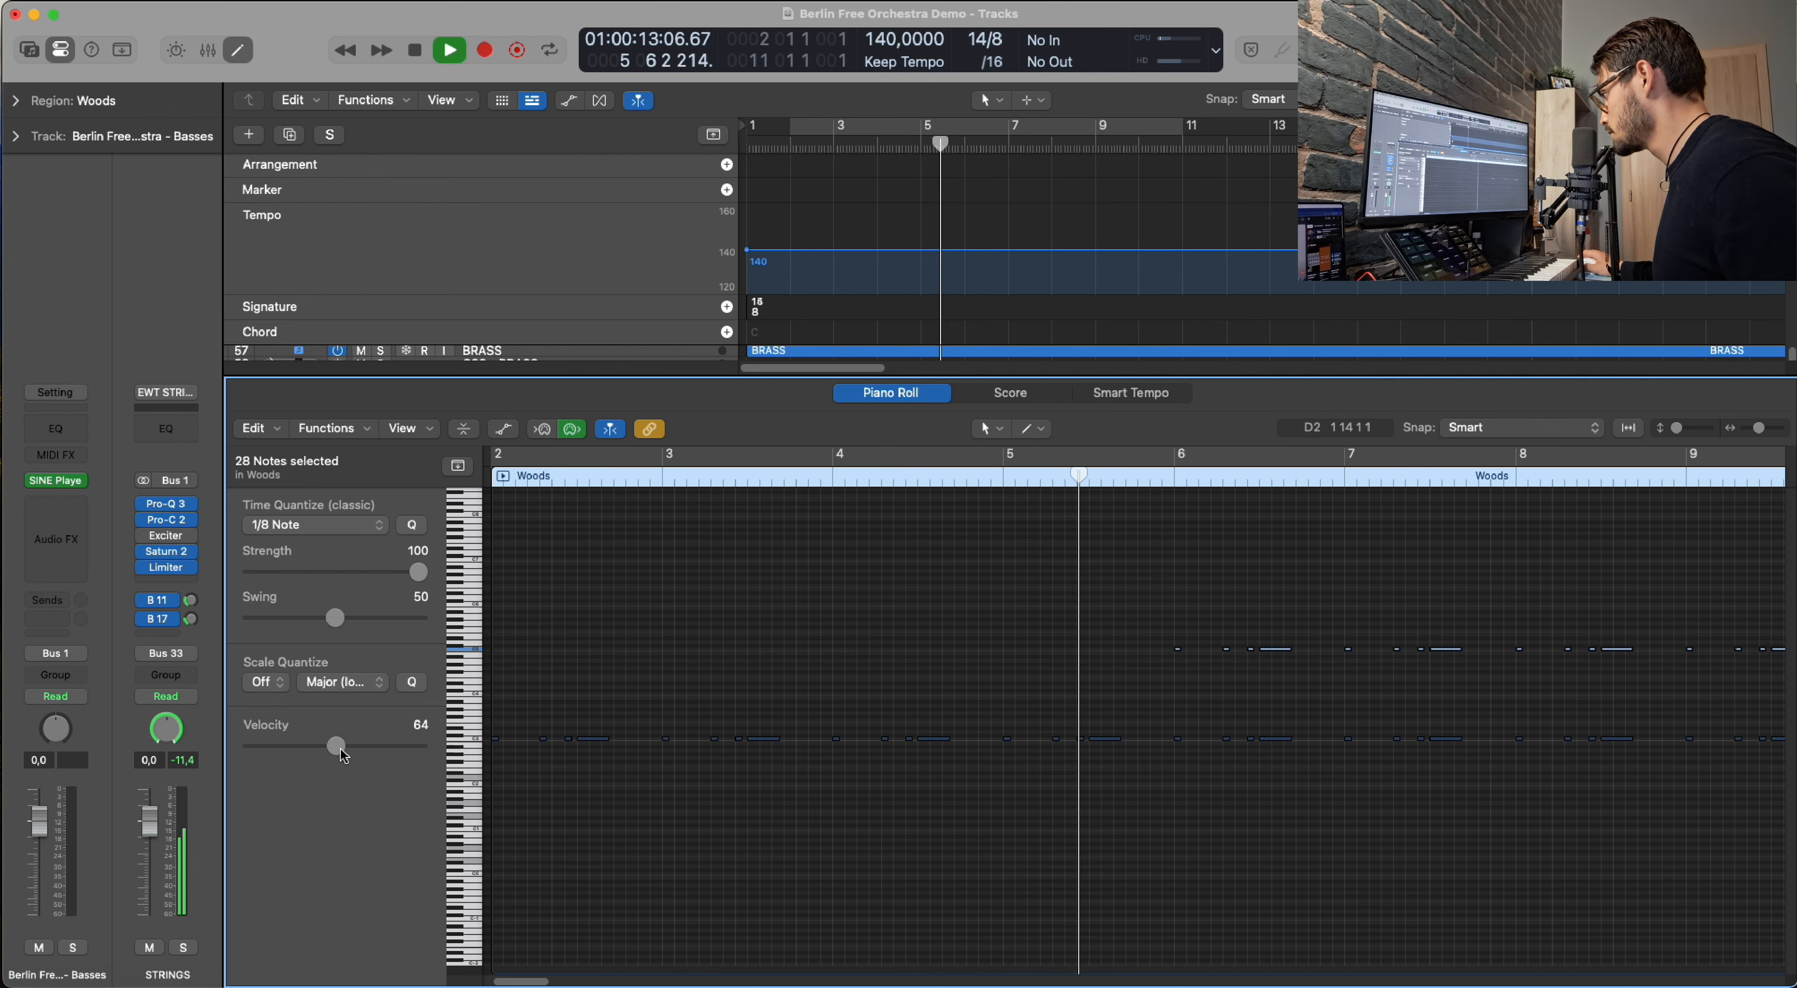
pyautogui.press('z')
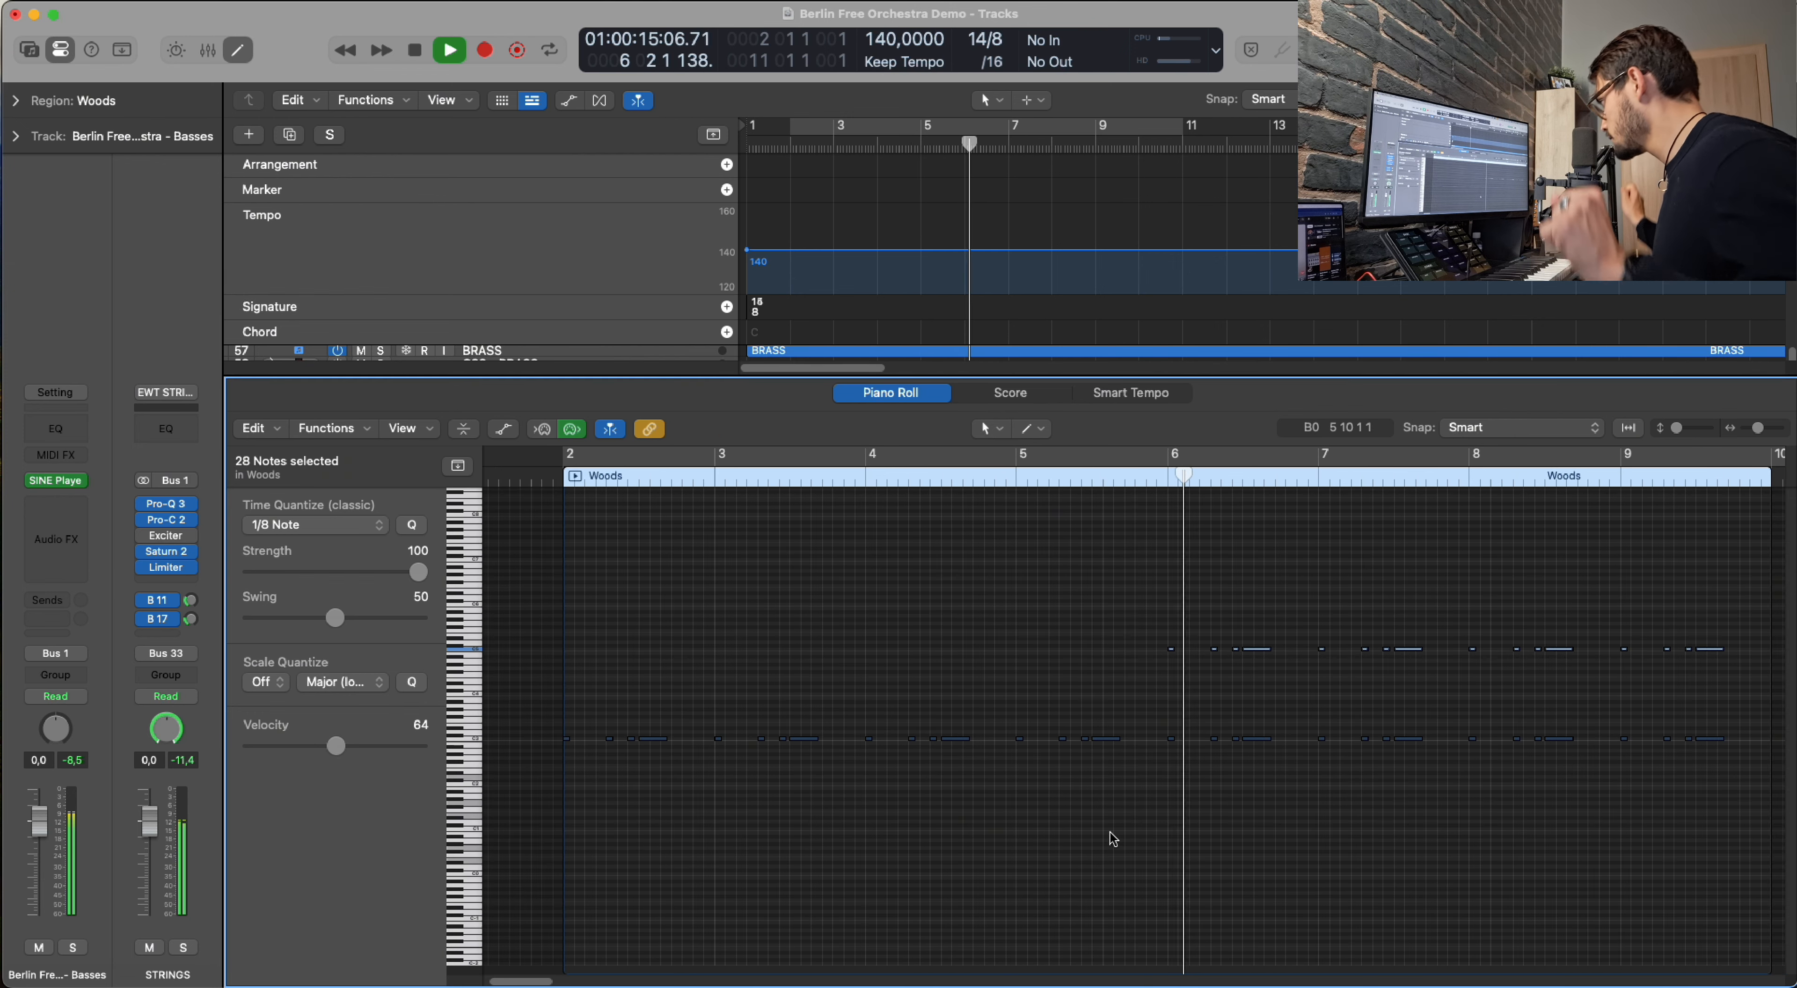
pyautogui.press('e')
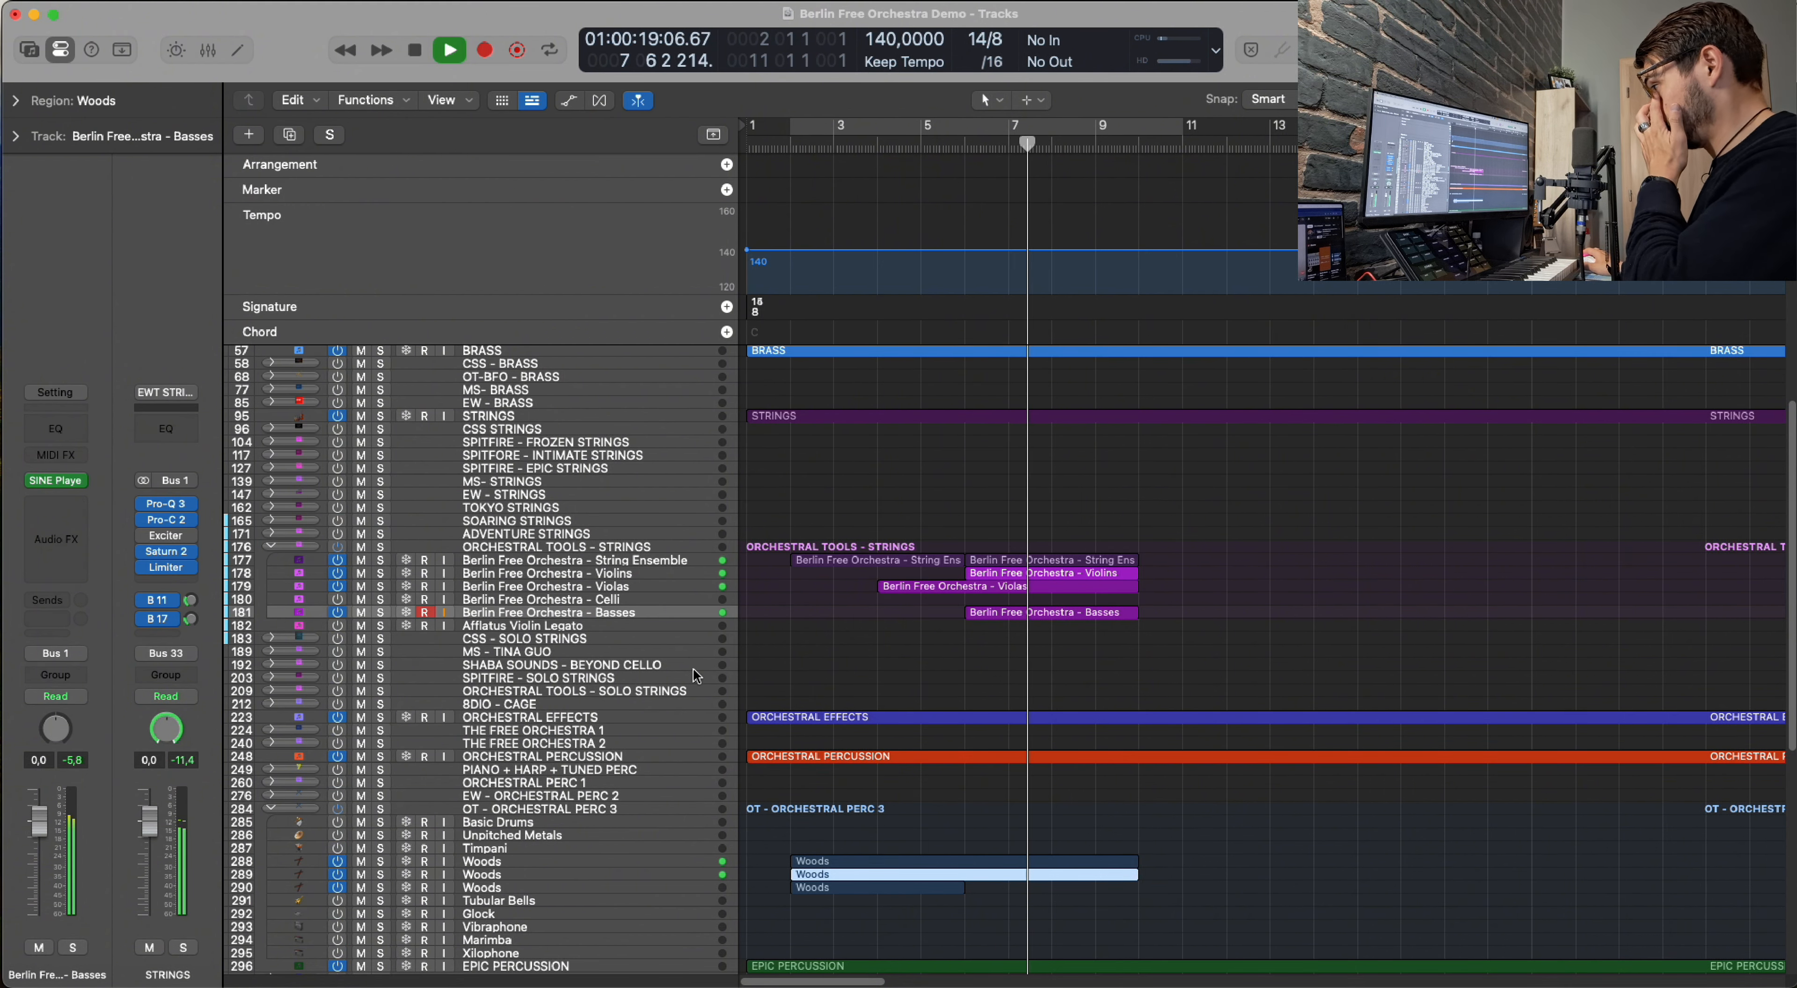
pyautogui.scroll(-5, 1060, 719)
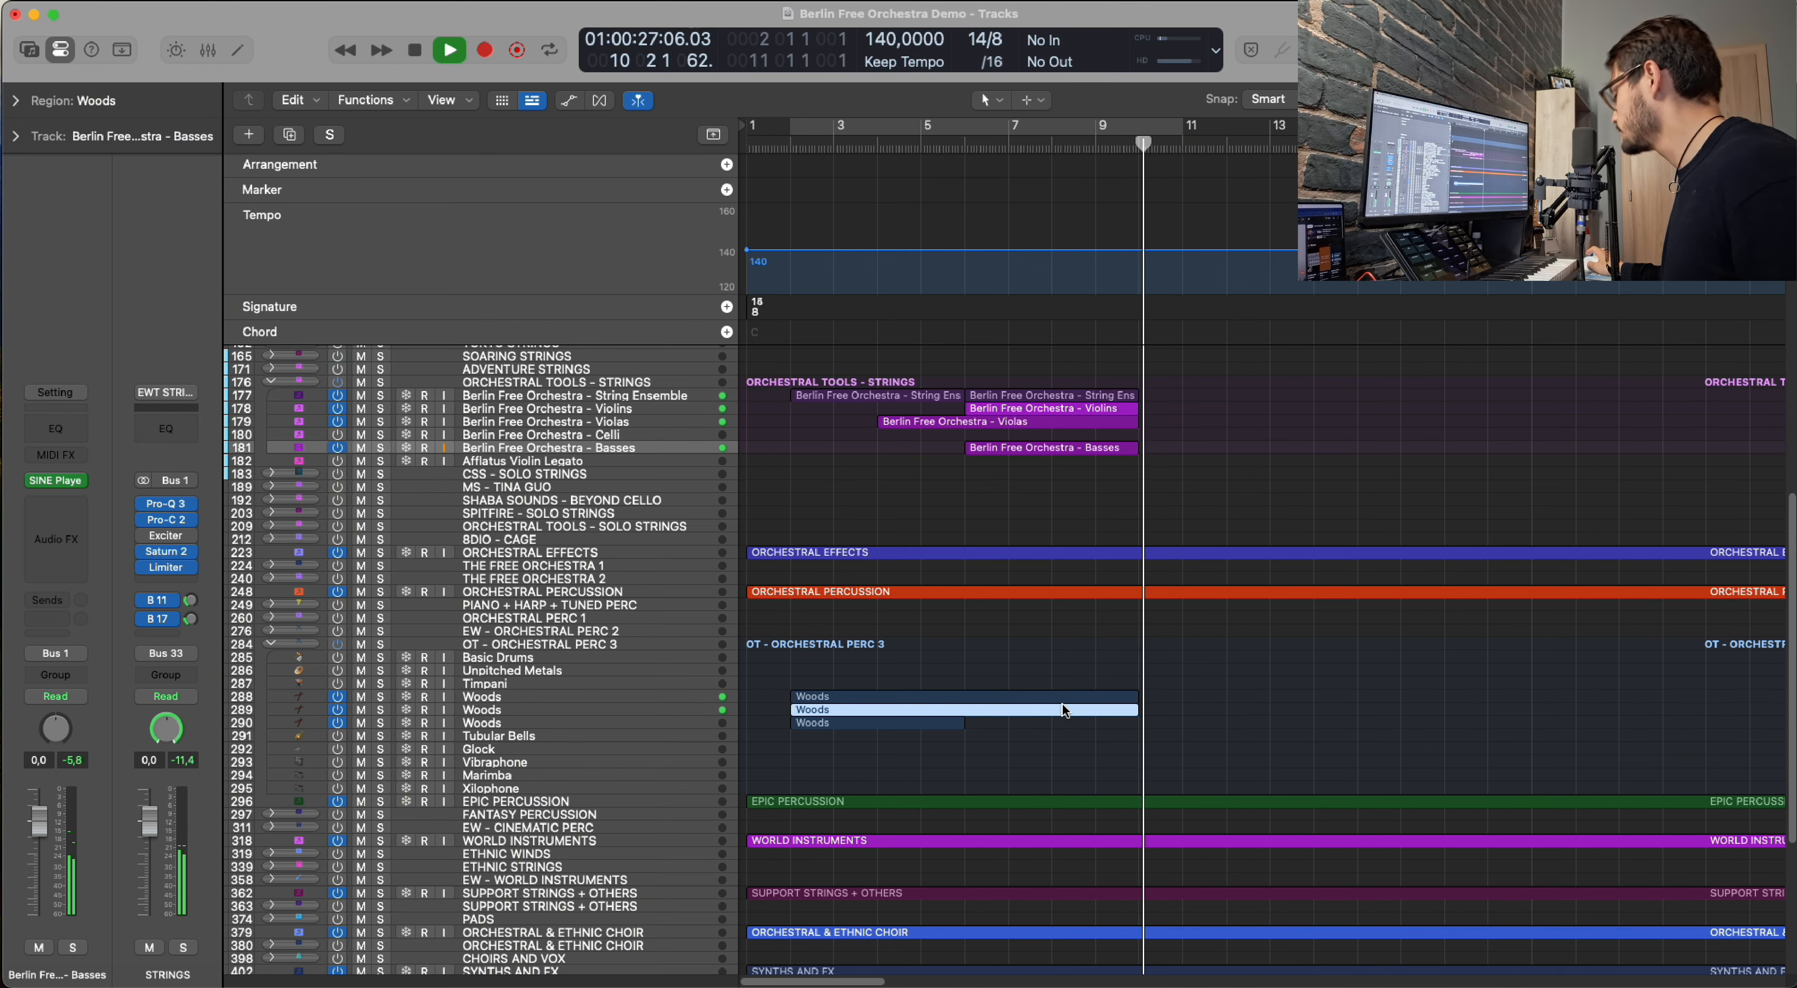
pyautogui.press('space')
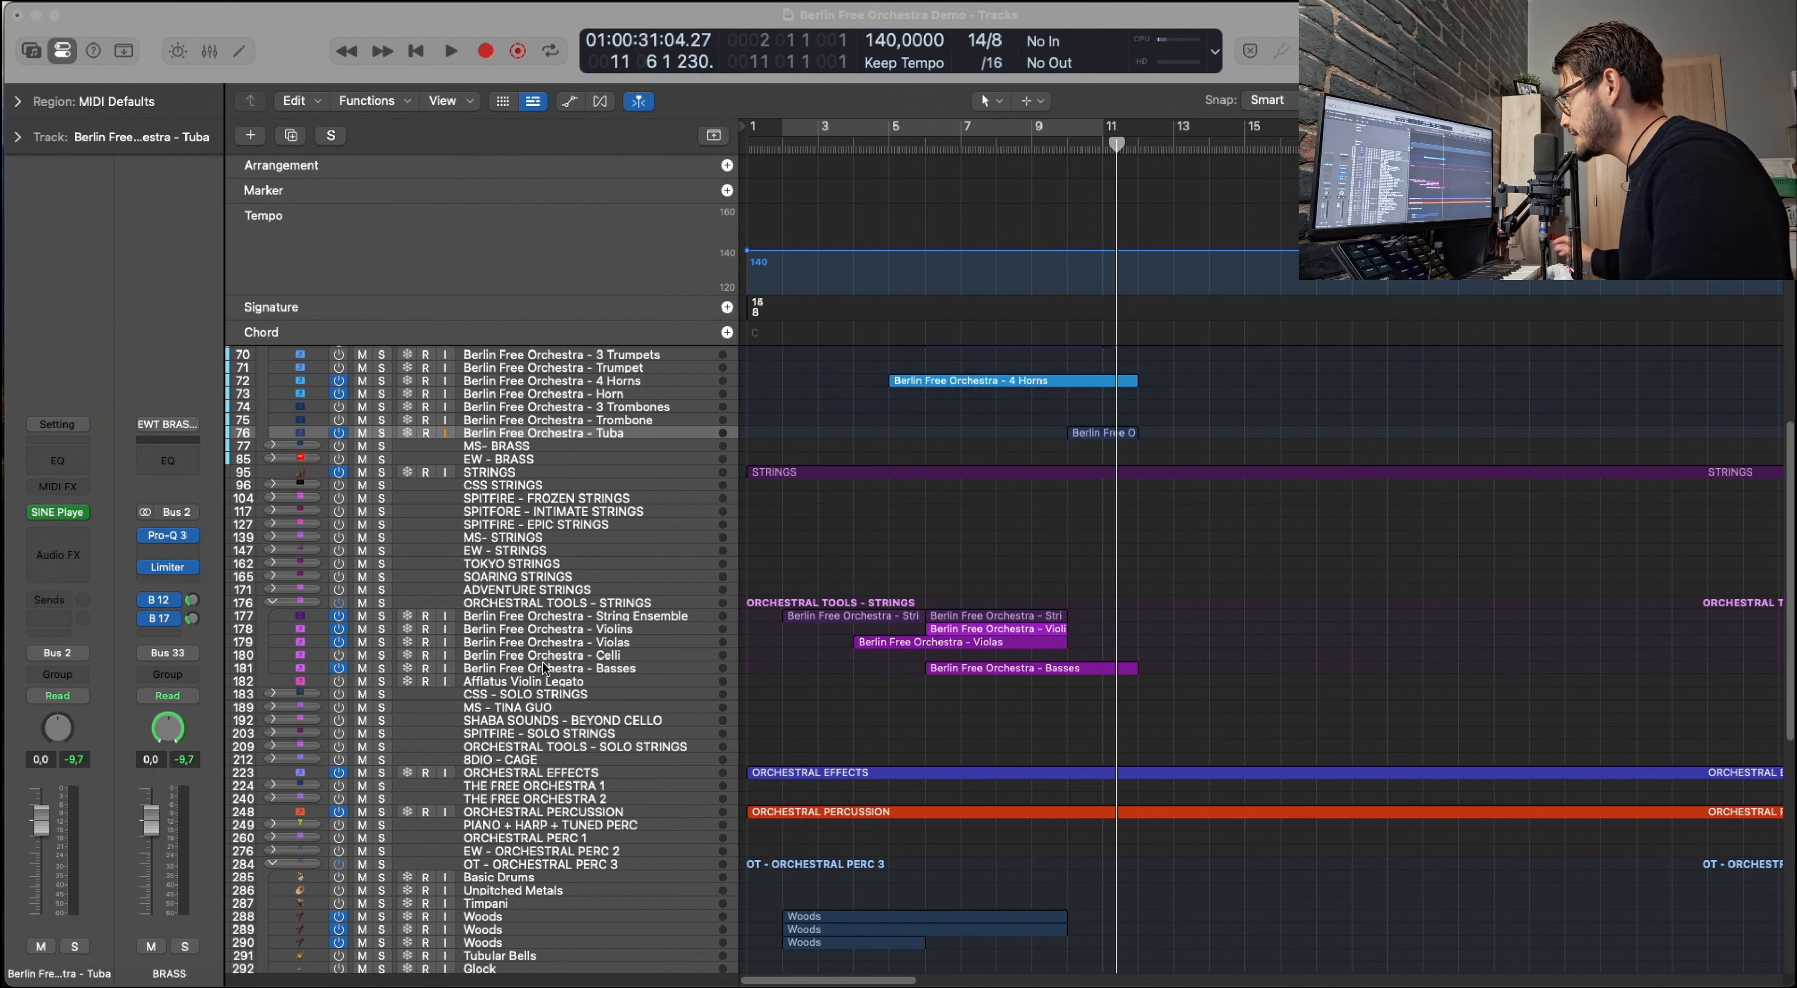
# Inspect the notes of the brass Ensemble region and place the playhead just before bar 6.
pyautogui.scroll(5, 1144, 509)
pyautogui.doubleClick(1060, 484)
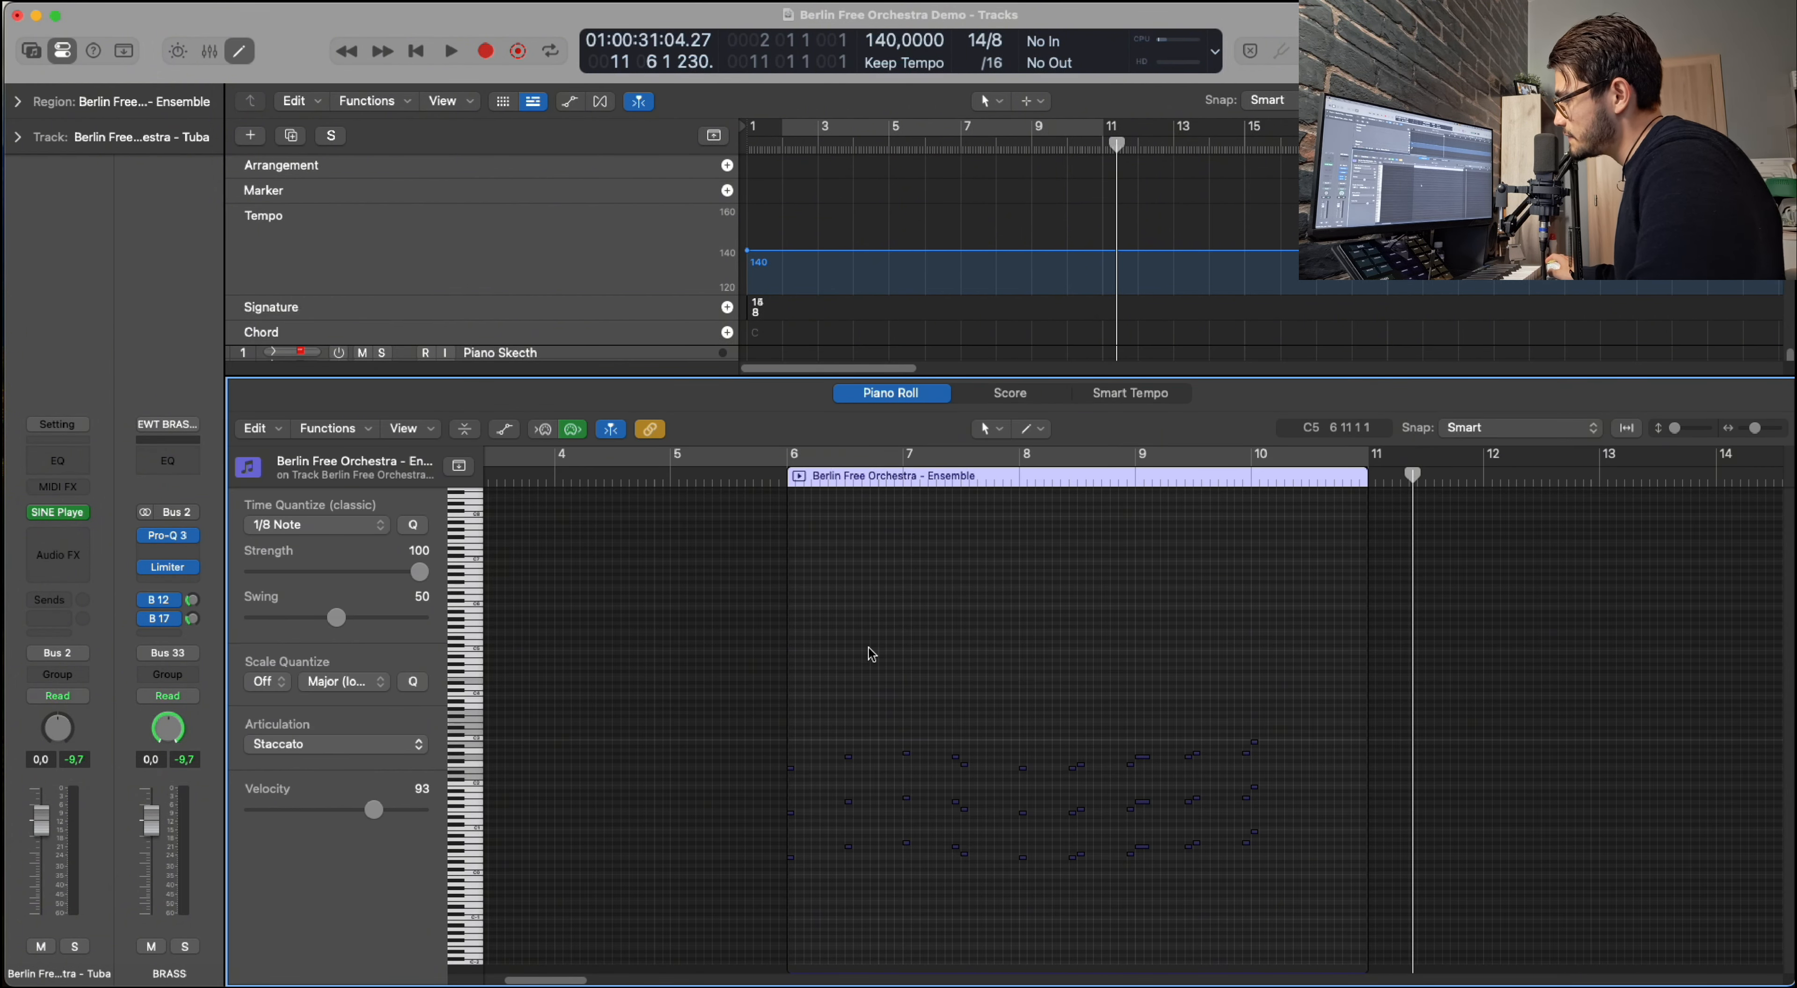
pyautogui.click(774, 473)
pyautogui.press('e')
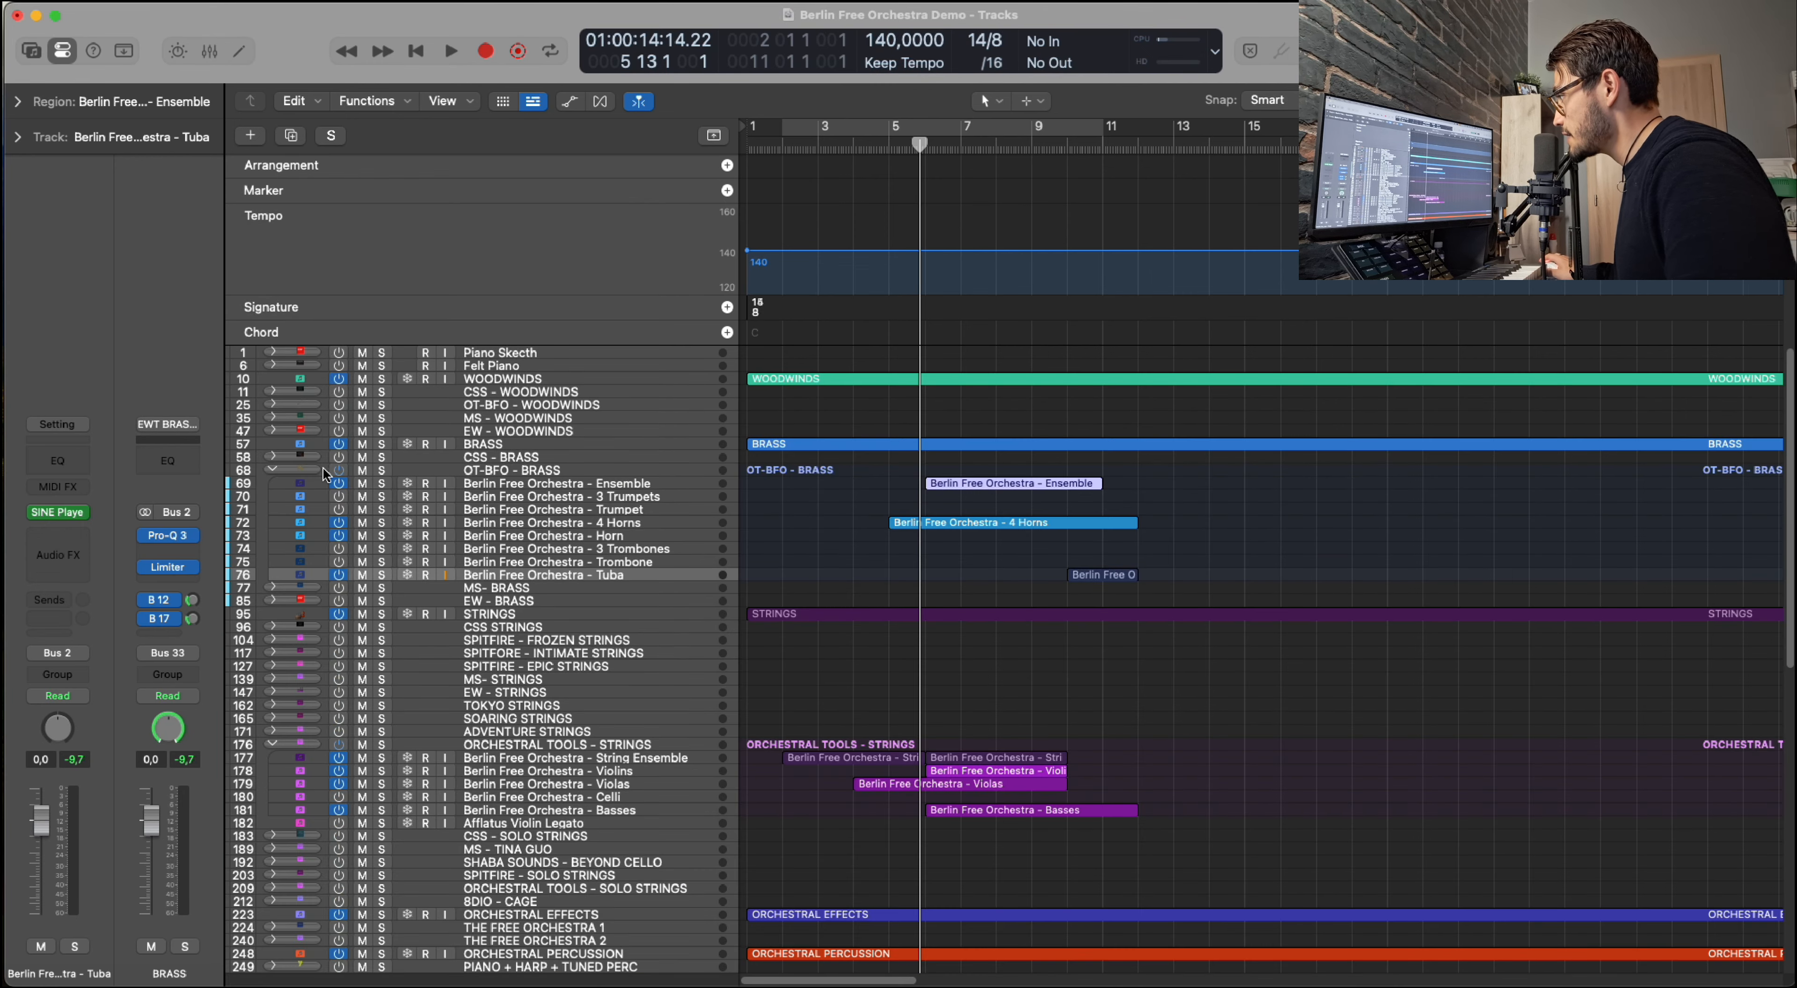
# Audition the brass Ensemble track in solo from just before bar 6 to late in bar 7, then unsolo it.
pyautogui.click(382, 484)
pyautogui.press('space')
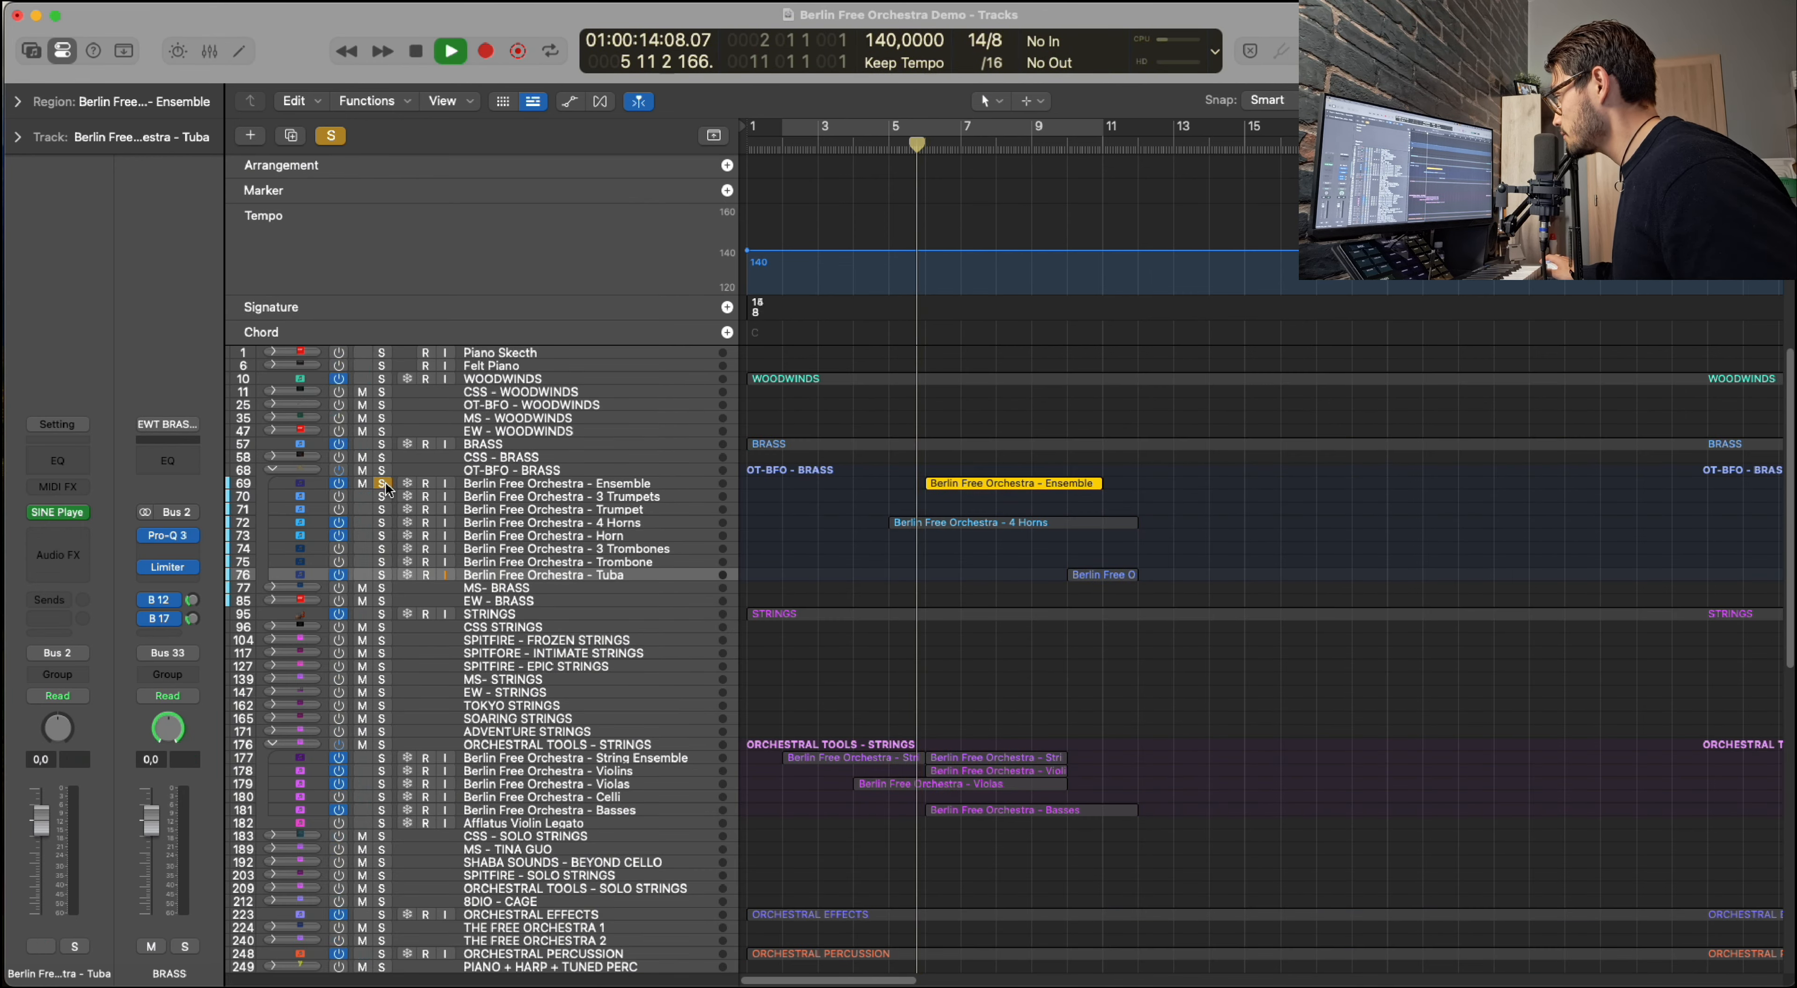
pyautogui.press('e')
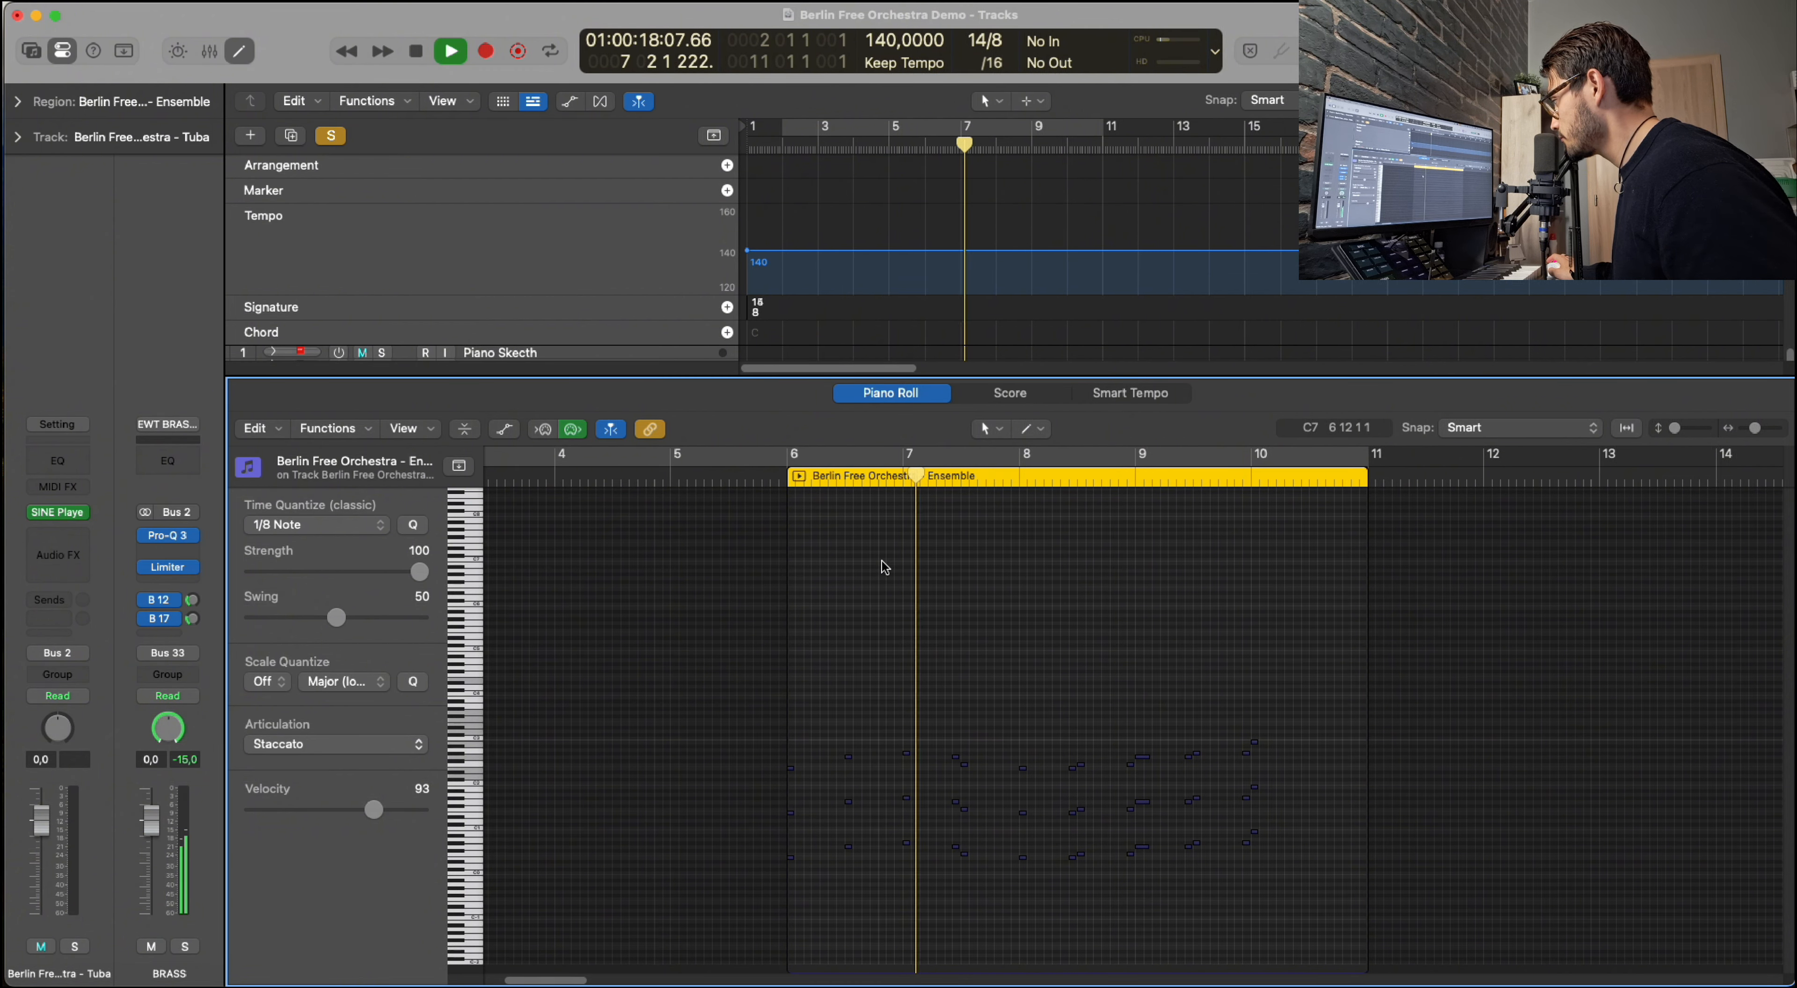
pyautogui.press('e')
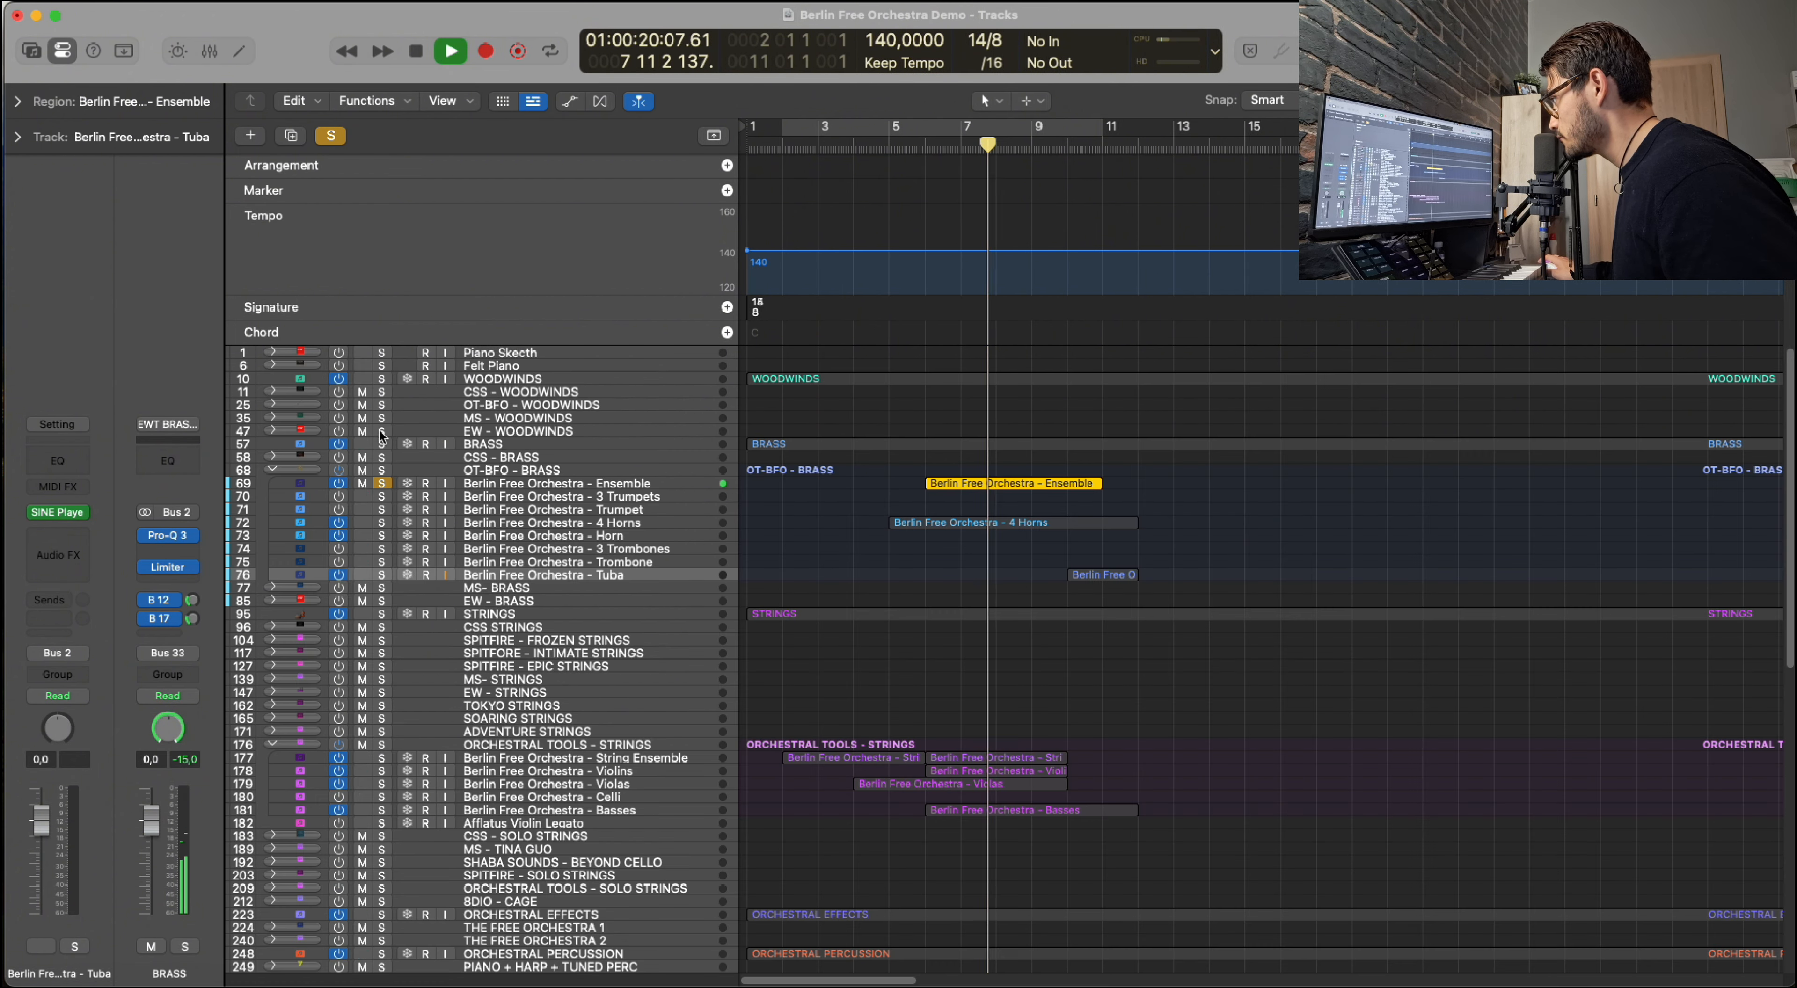
pyautogui.press('space')
pyautogui.click(383, 484)
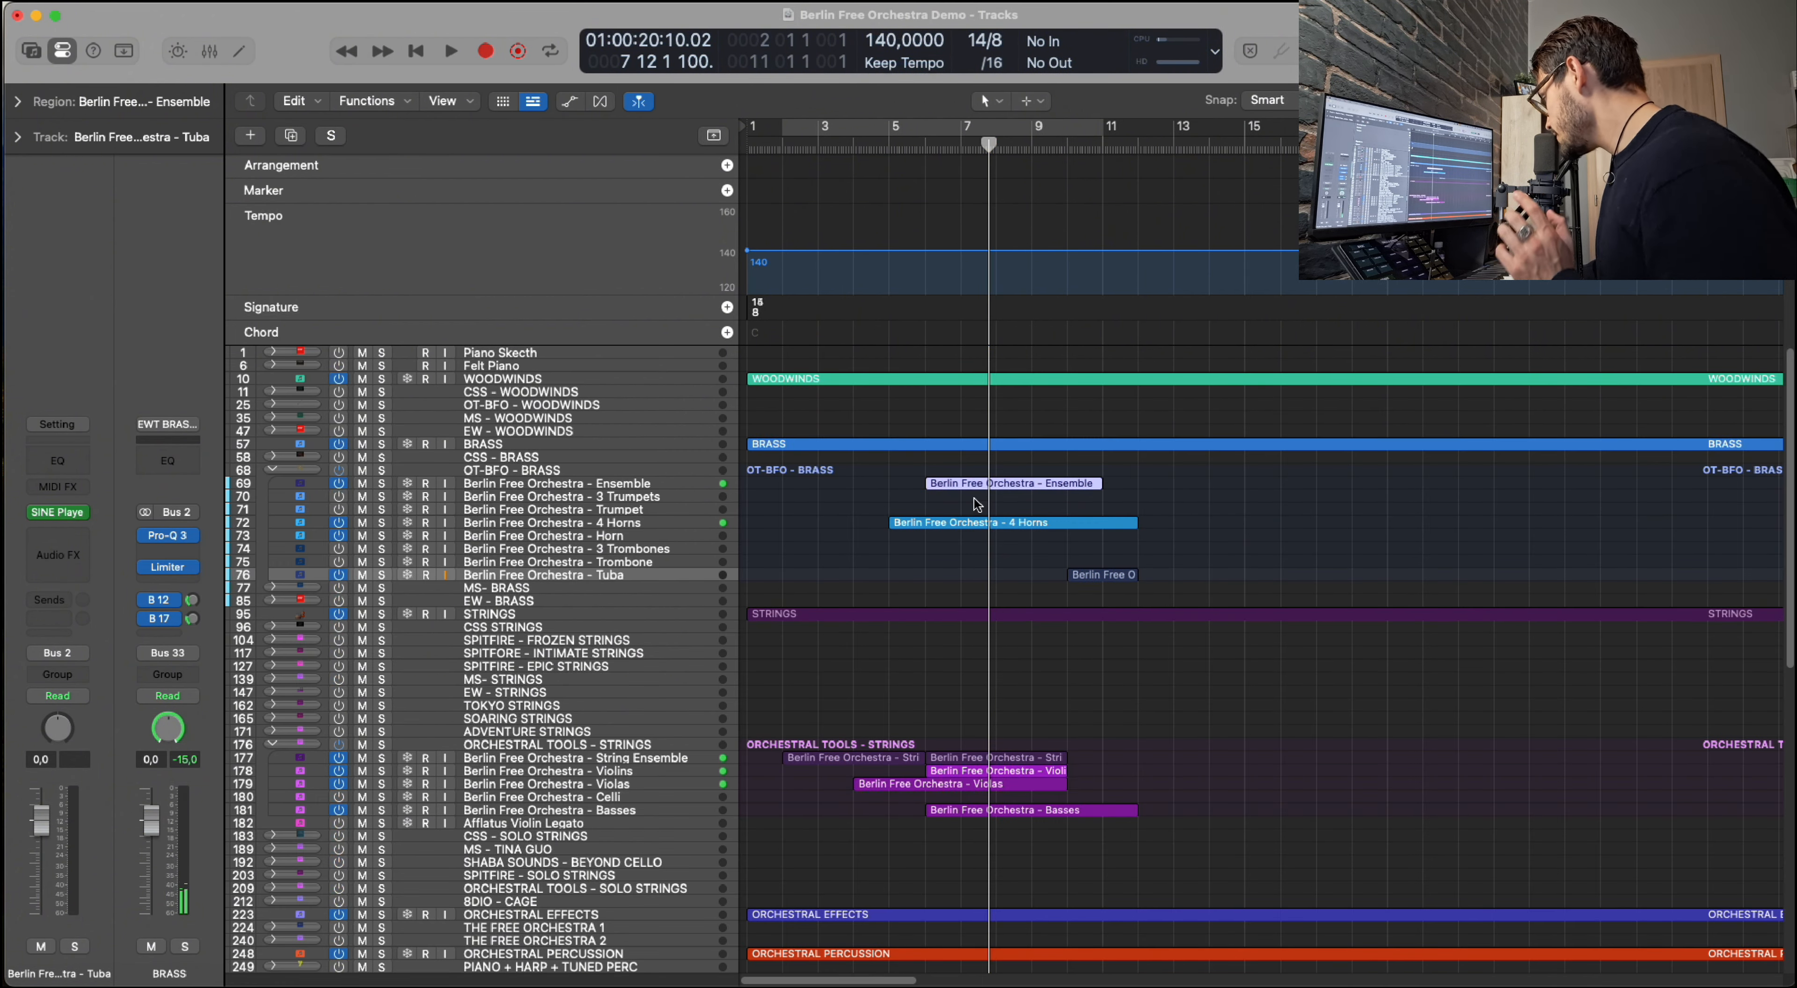
# Try the Velocity tool on the brass Ensemble region's top note at bar 7, undo the change and restore the Pointer tool.
pyautogui.press('e')
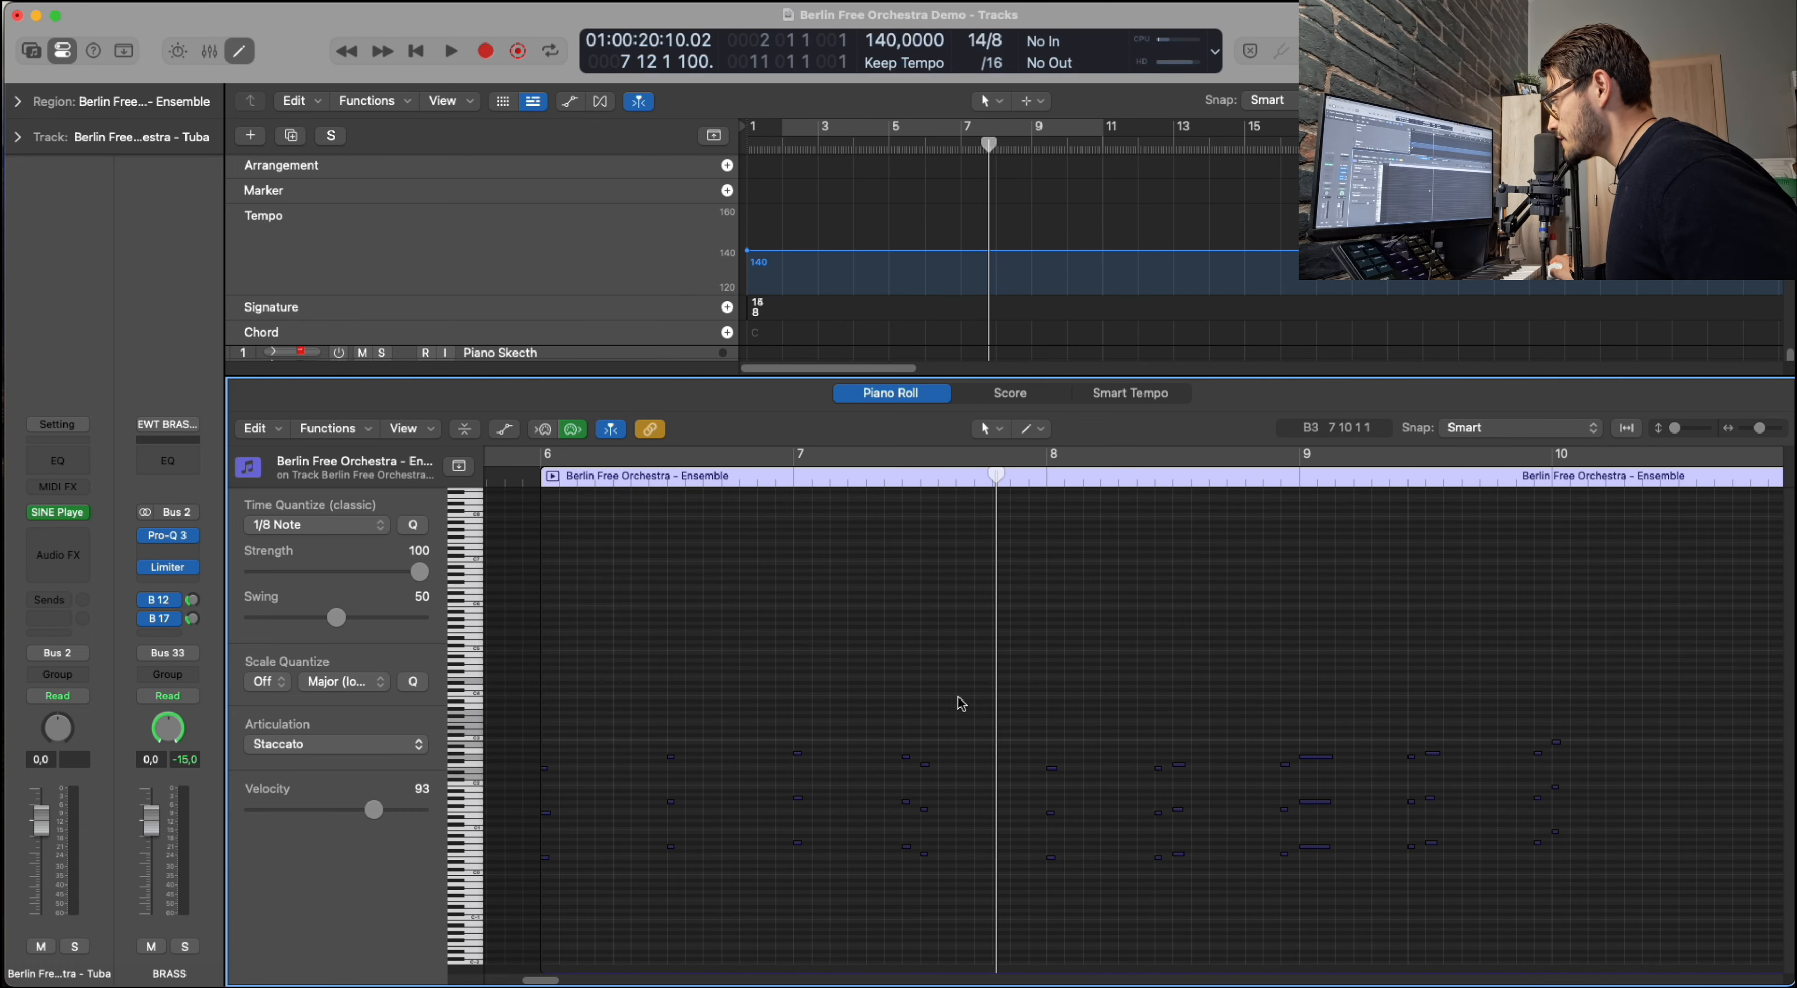
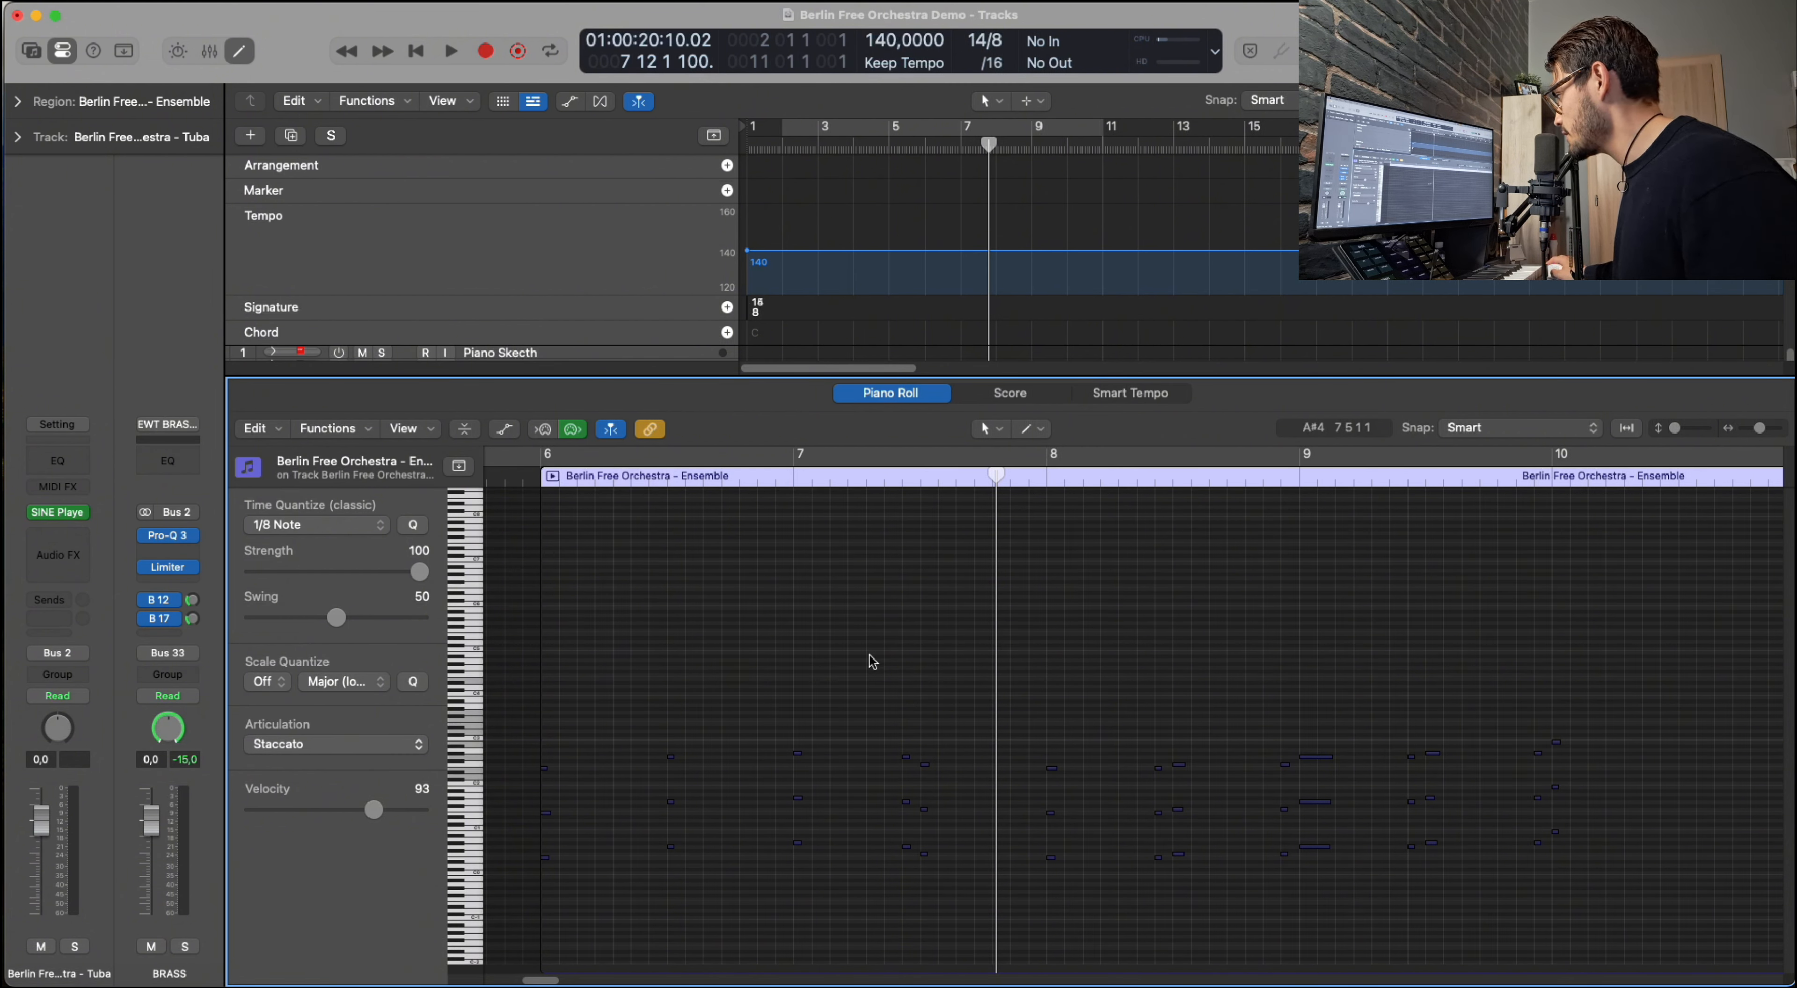
pyautogui.moveTo(848, 700); pyautogui.dragTo(790, 615)
pyautogui.press('t')
pyautogui.click(793, 758)
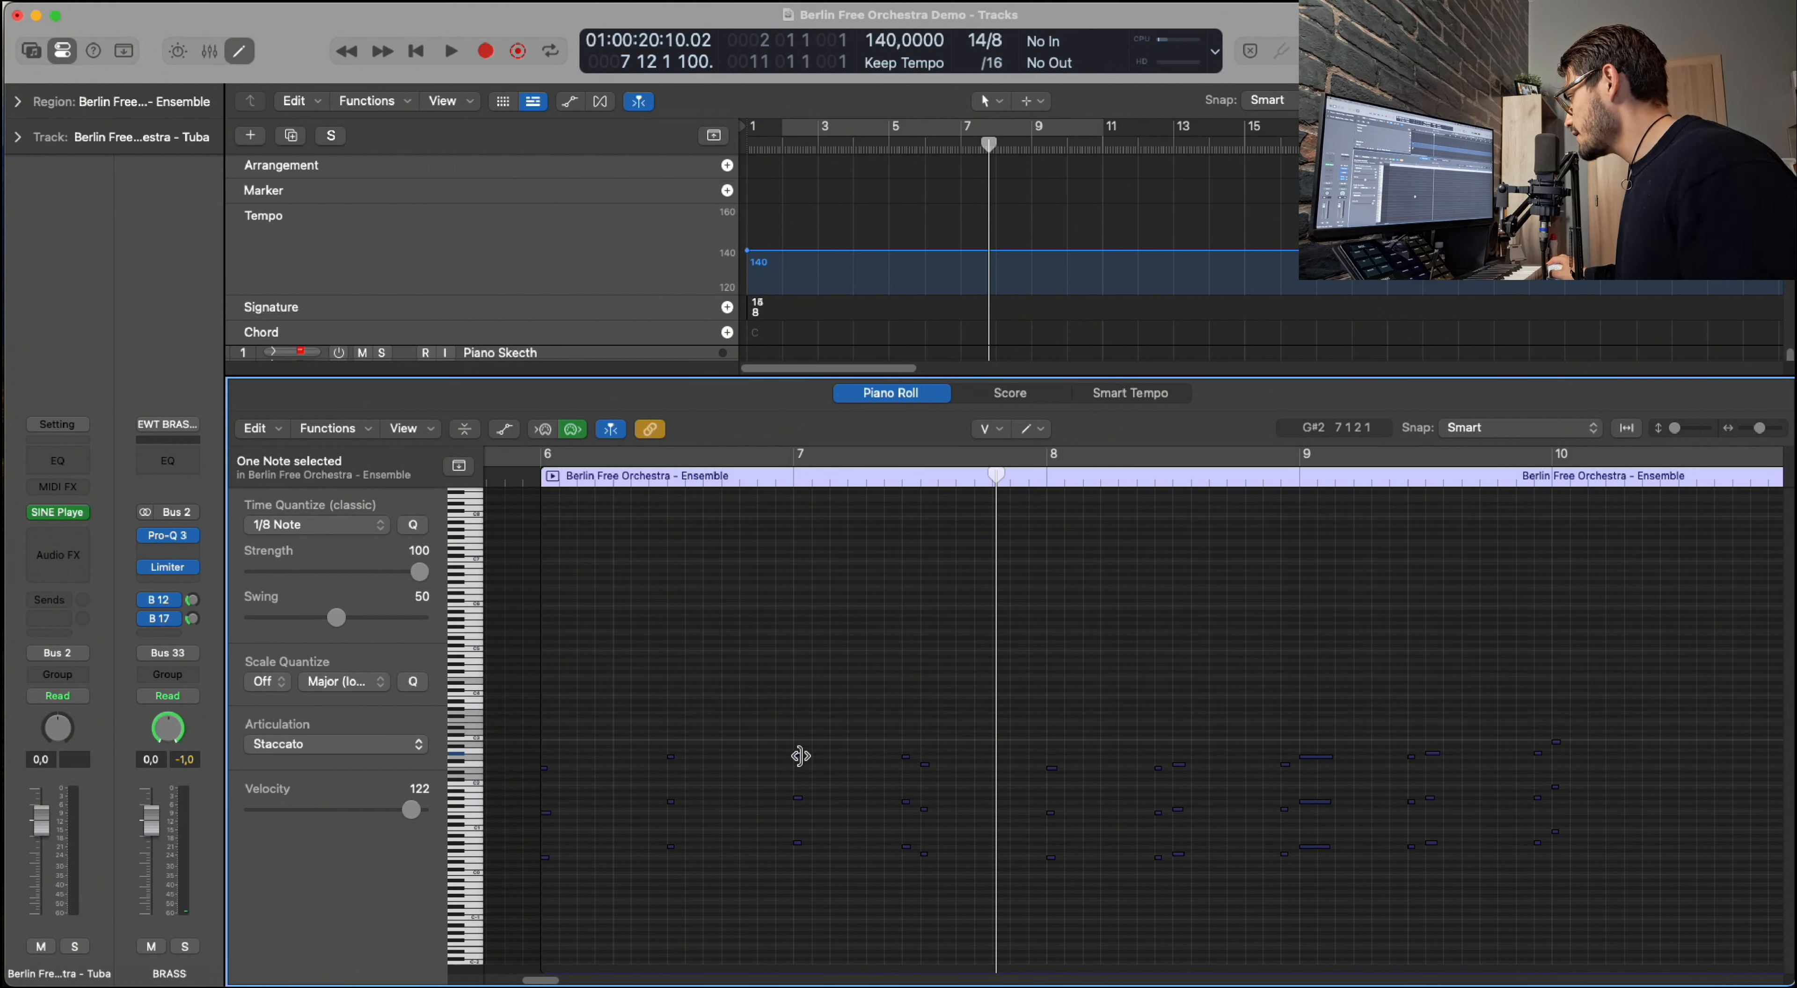
pyautogui.press('super+z')
pyautogui.press('t')
pyautogui.press('t')
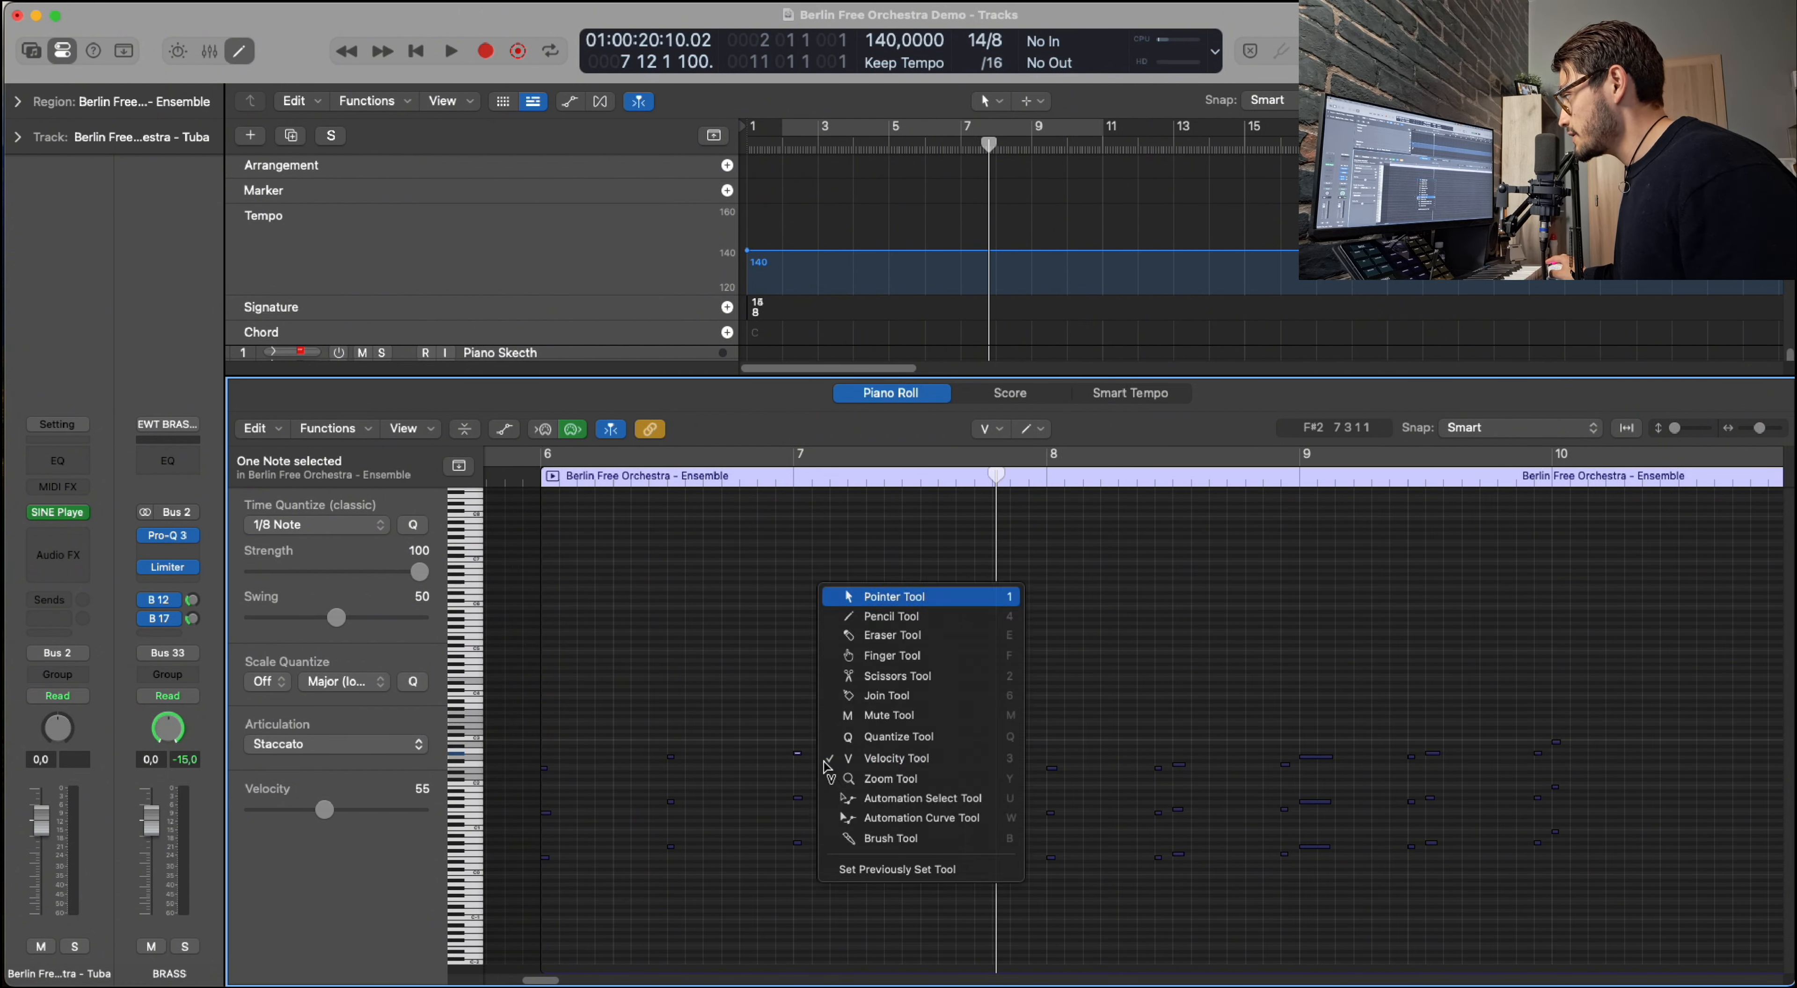
pyautogui.press('p')
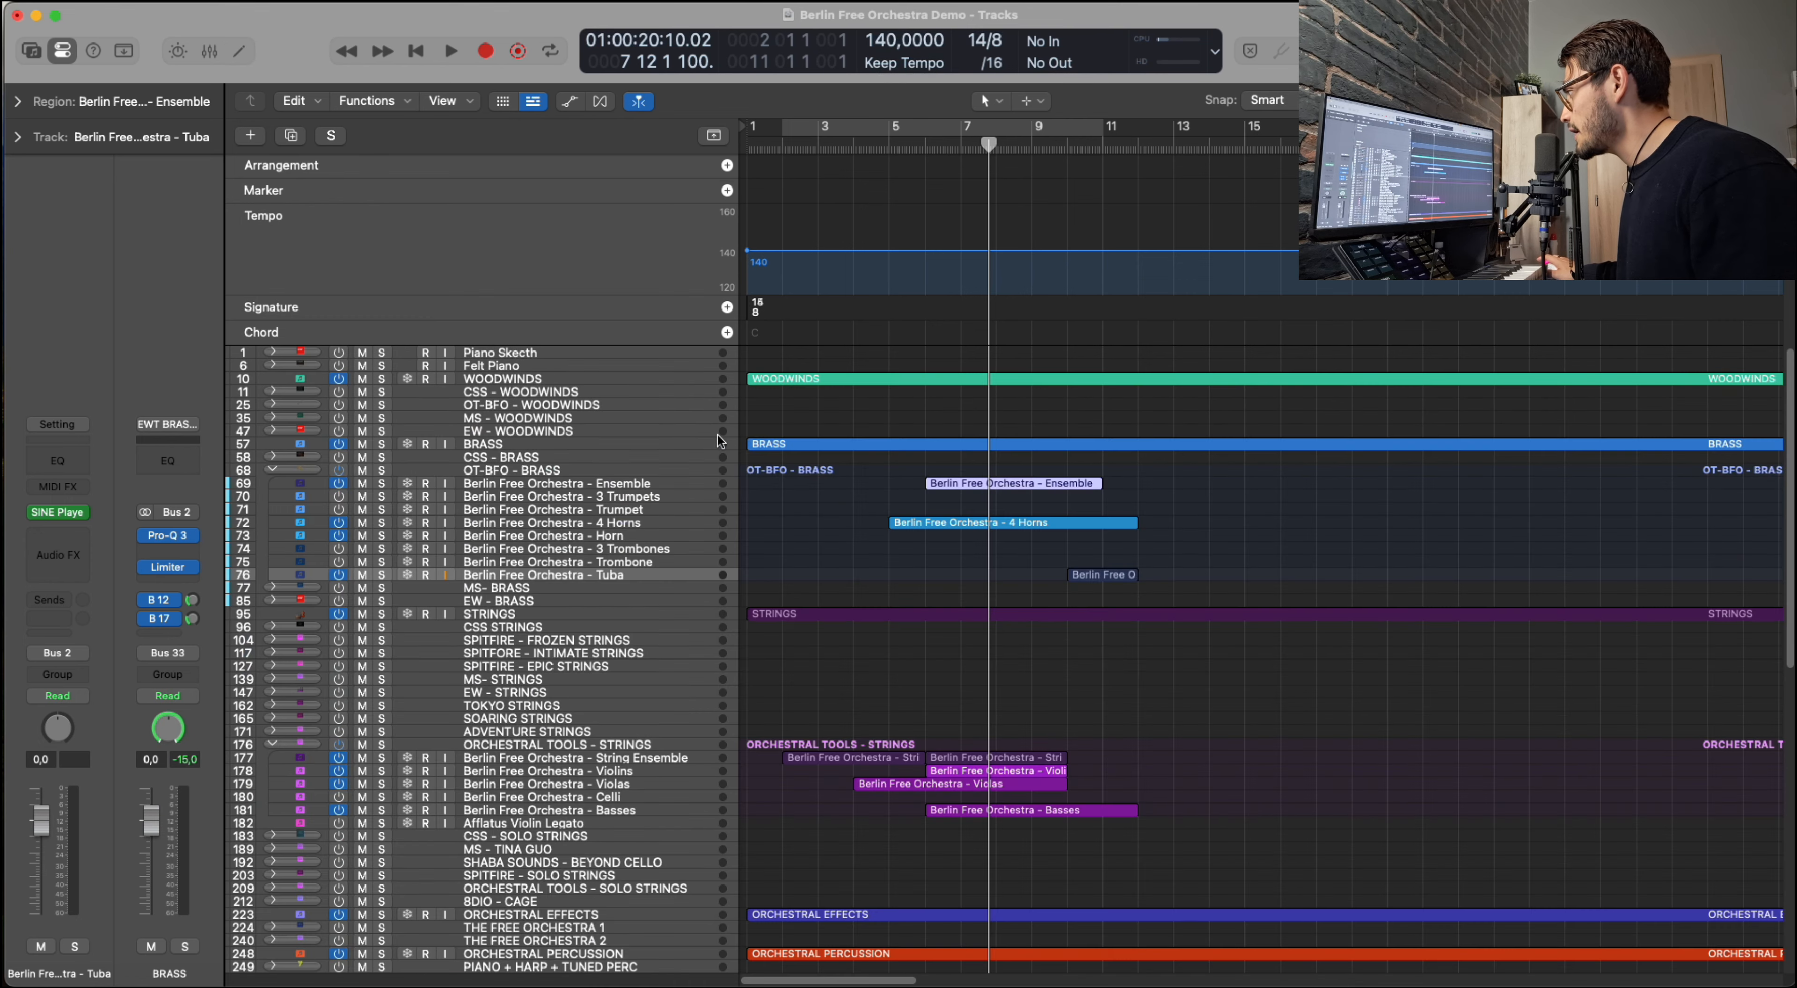
# Open the brass Ensemble track's SINE Player and examine its Mixer page.
pyautogui.click(608, 486)
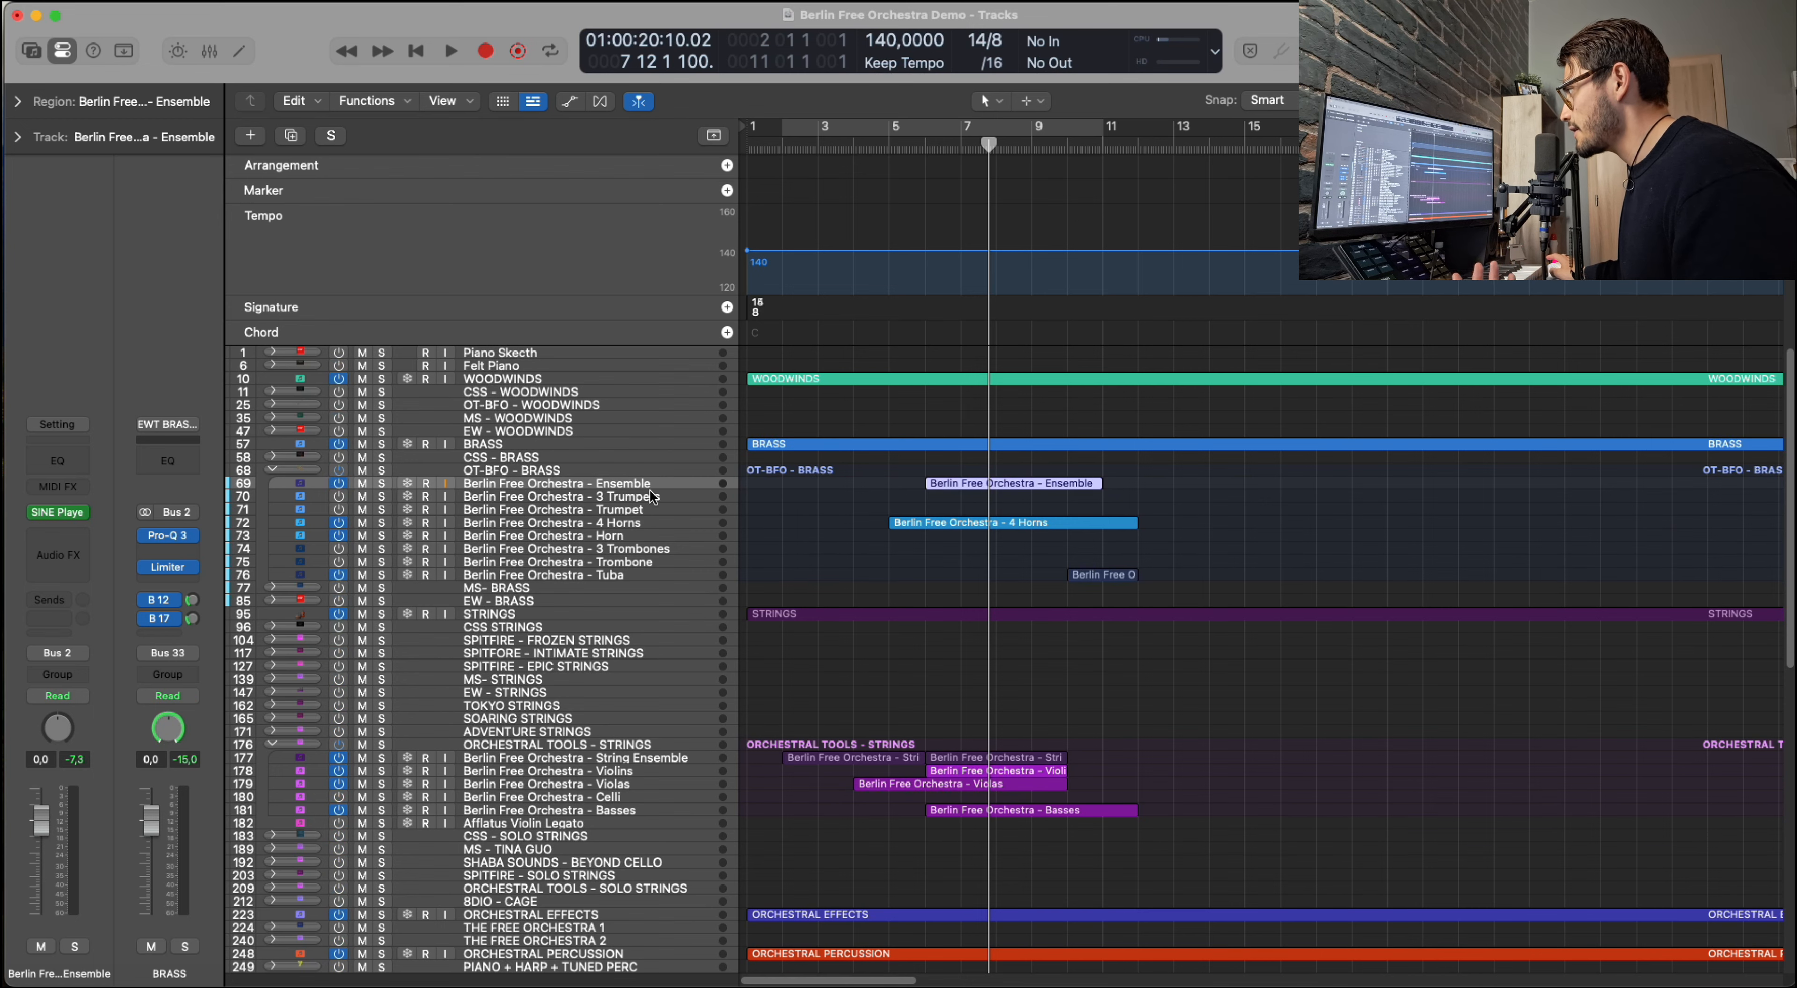
pyautogui.click(57, 511)
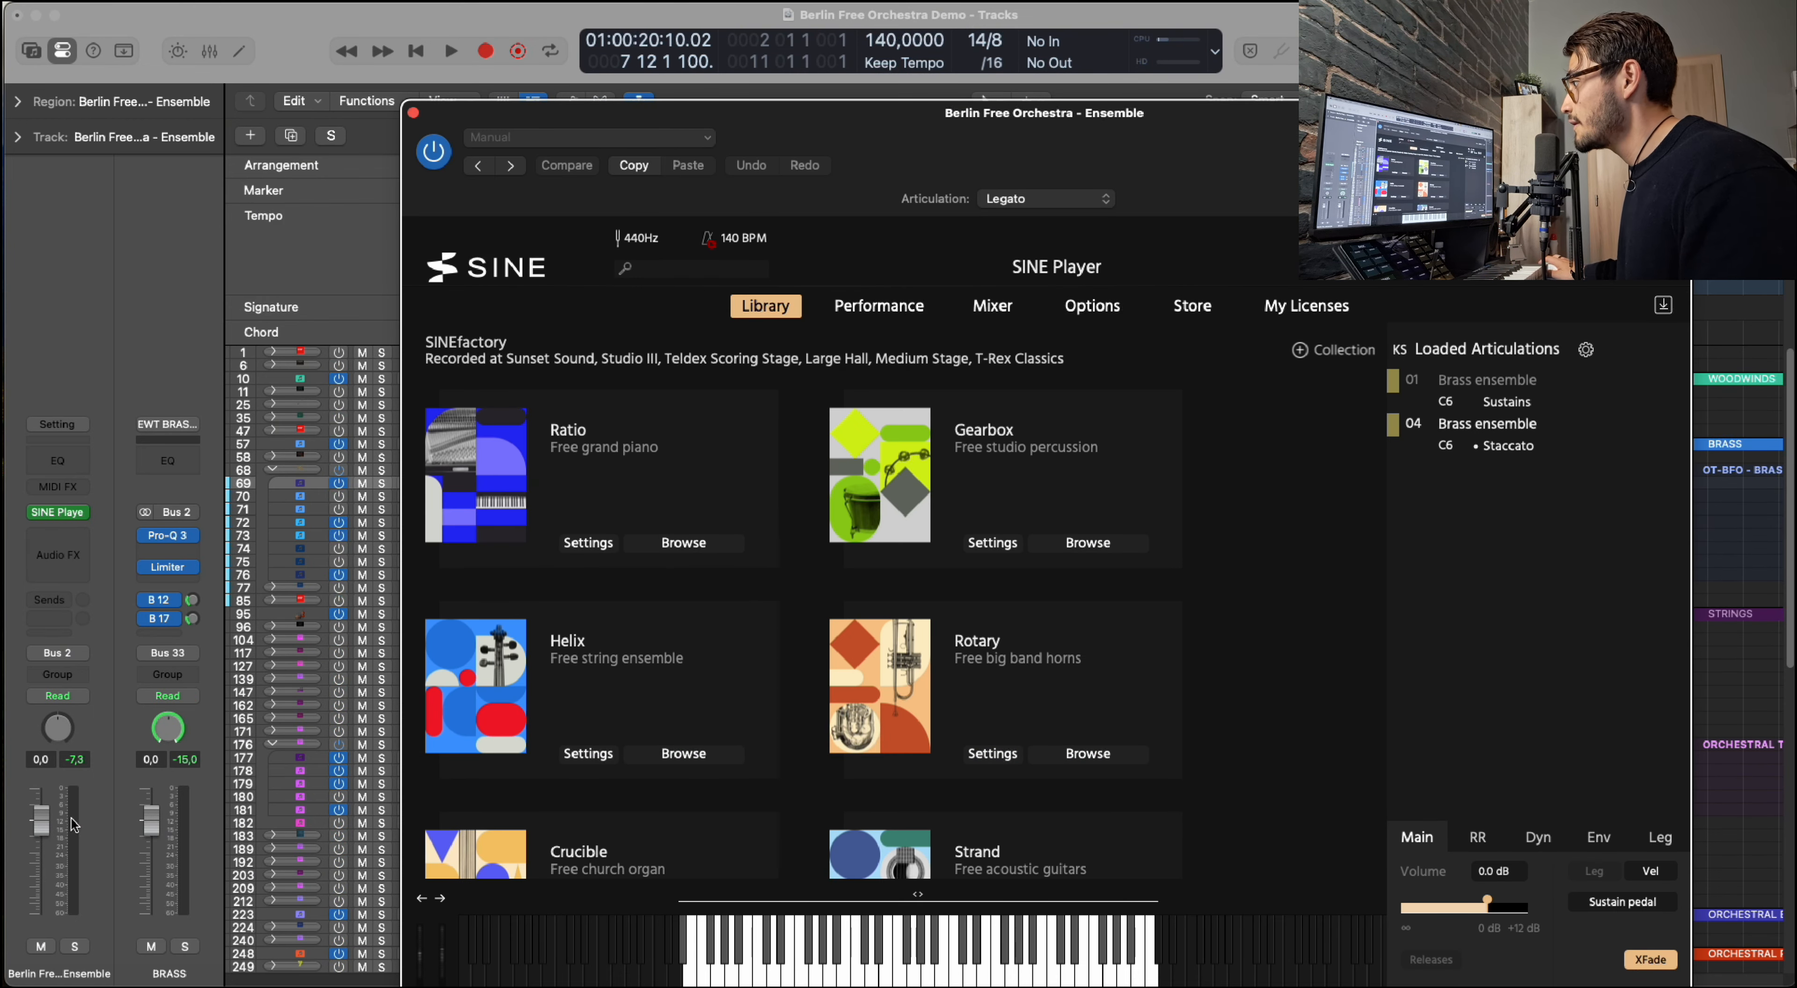
pyautogui.click(101, 873)
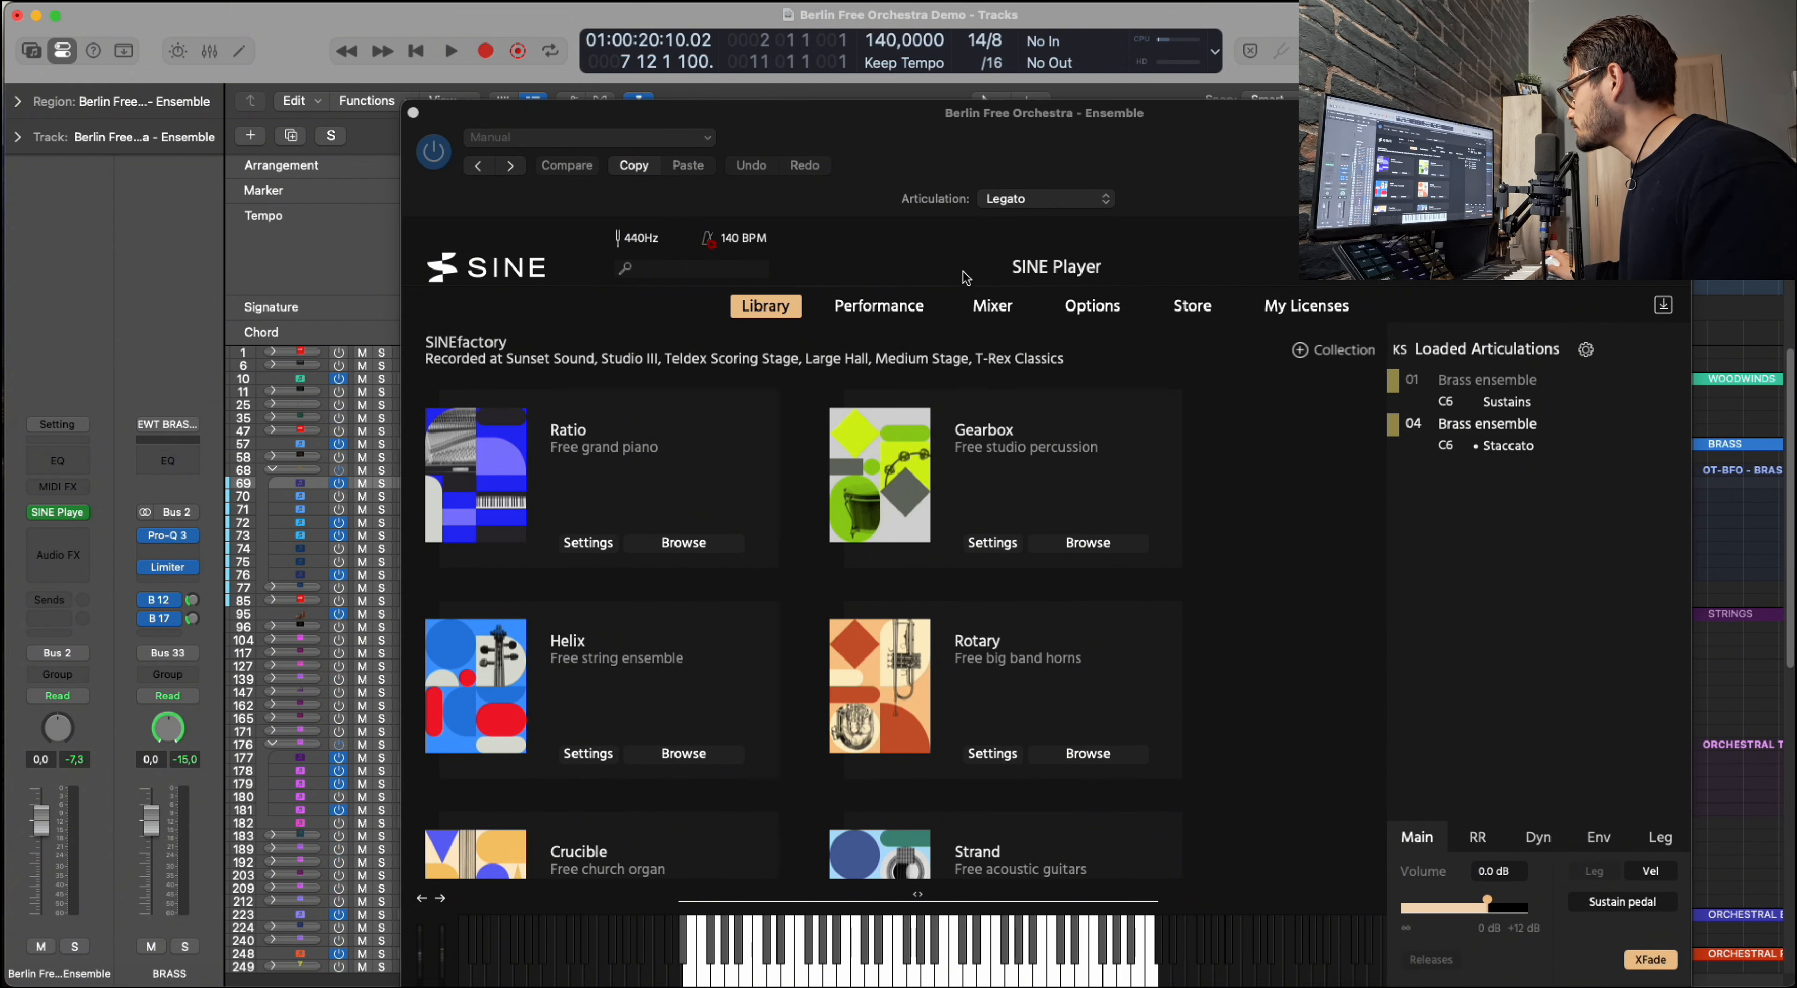
pyautogui.moveTo(1044, 148); pyautogui.dragTo(910, 105)
pyautogui.click(858, 263)
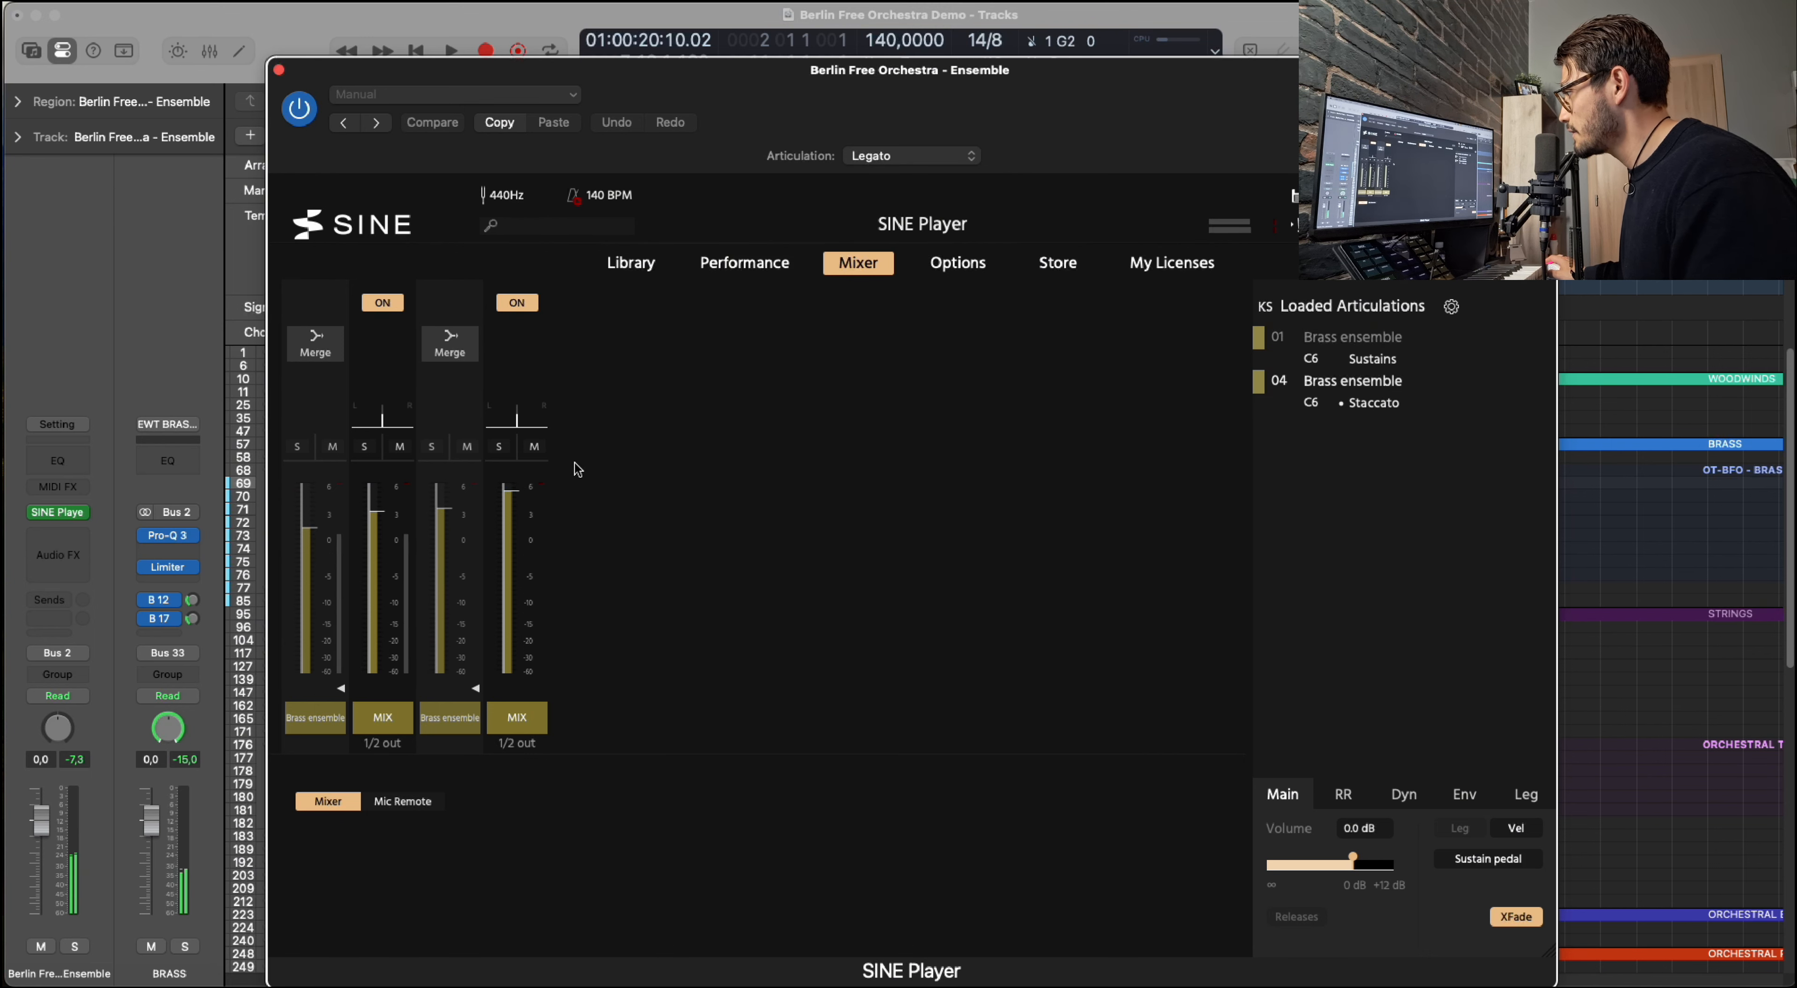
pyautogui.click(1294, 409)
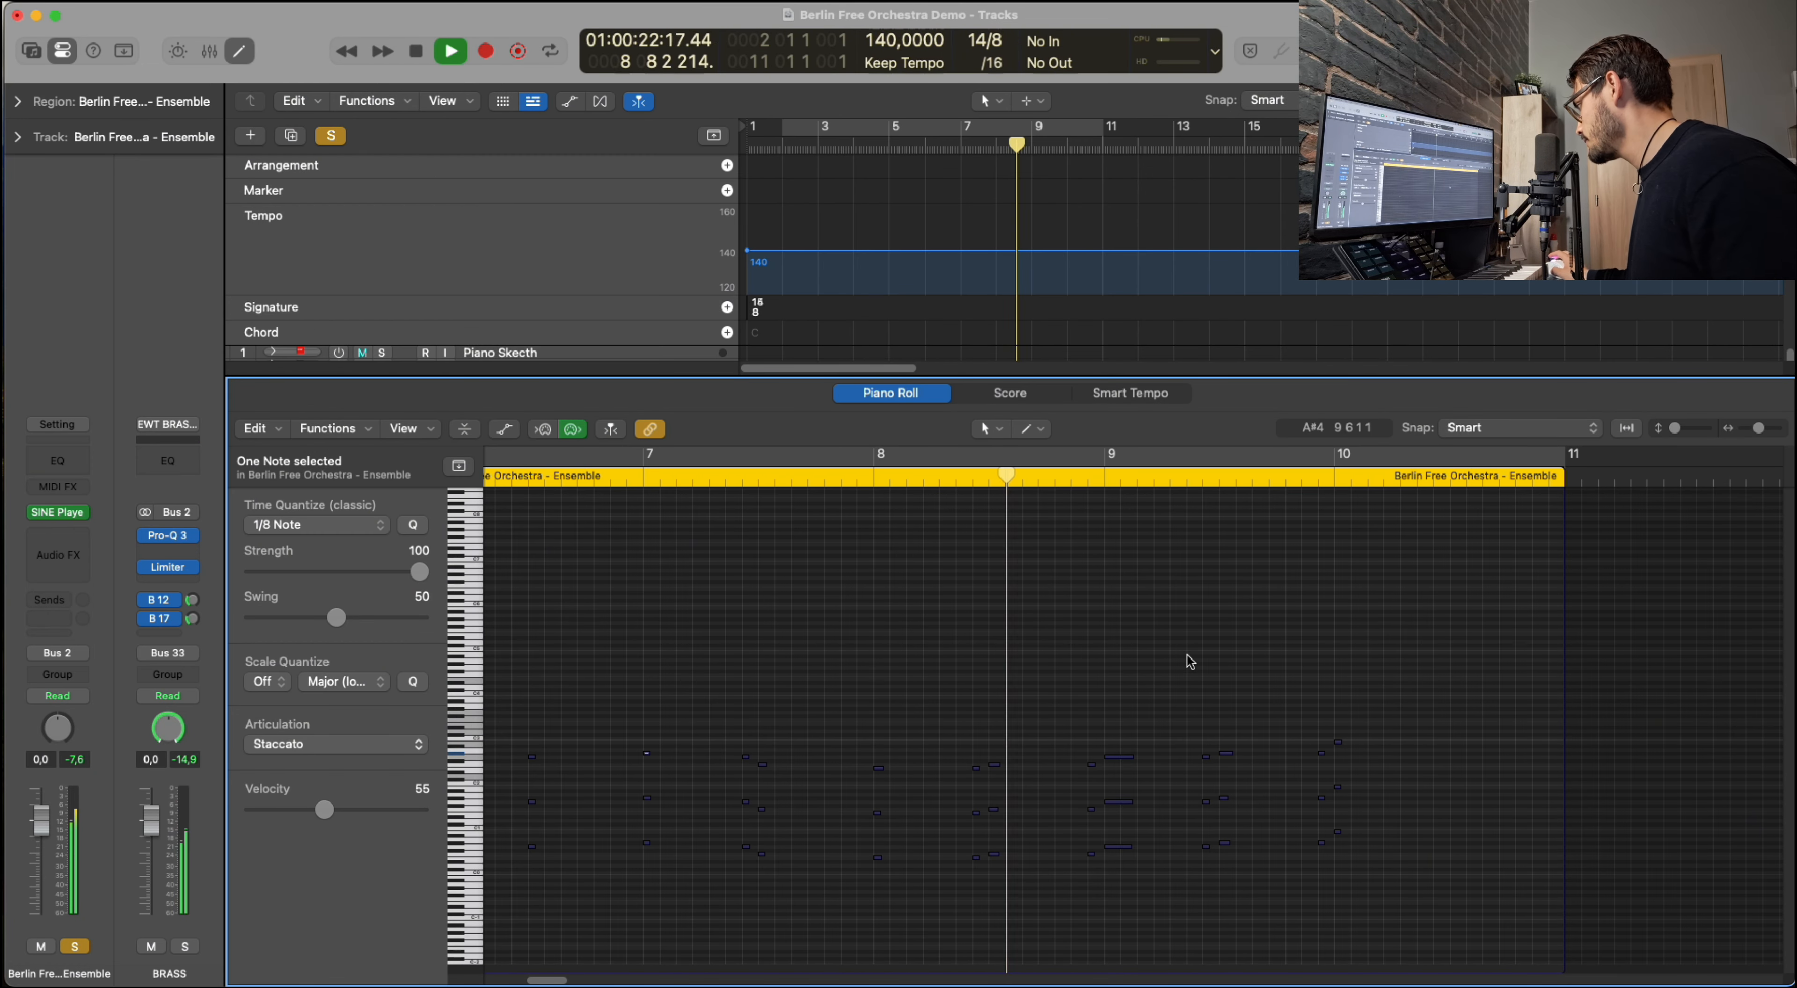
# Set the velocity of all notes in the brass Ensemble region to 57, stop playback and clear the solo.
pyautogui.press('super+a')
pyautogui.moveTo(330, 811); pyautogui.dragTo(334, 813)
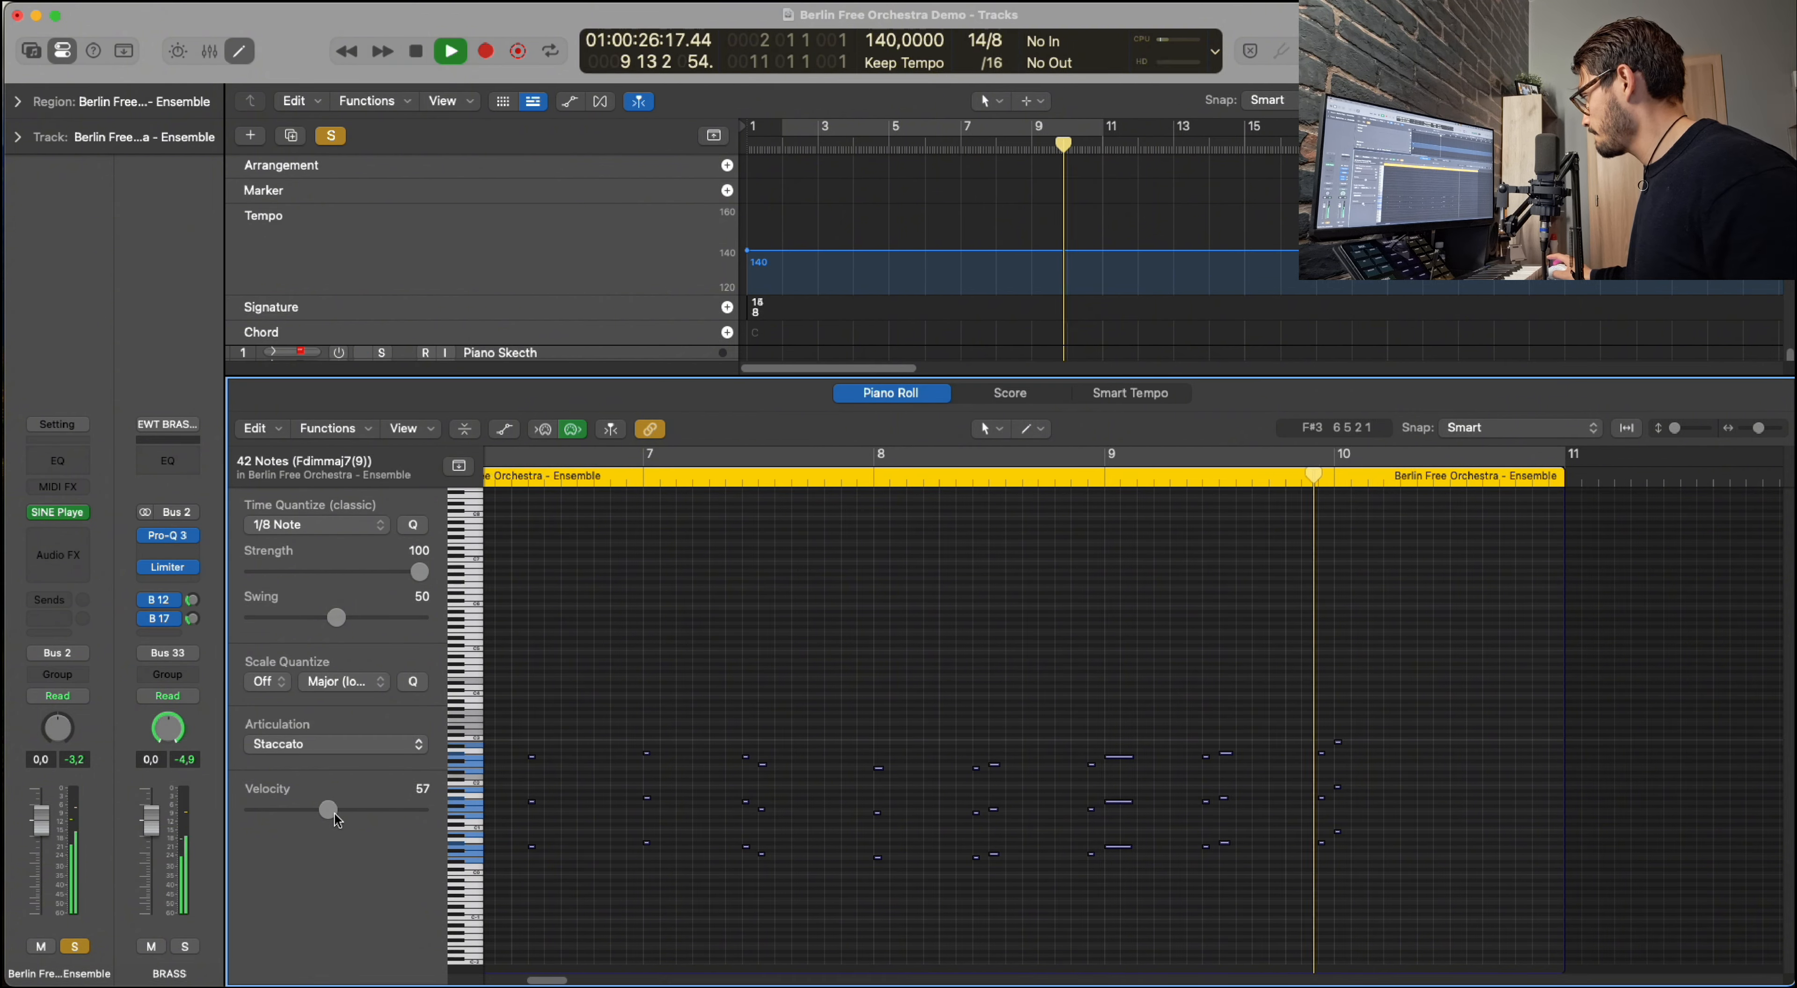
pyautogui.press('space')
pyautogui.press('p')
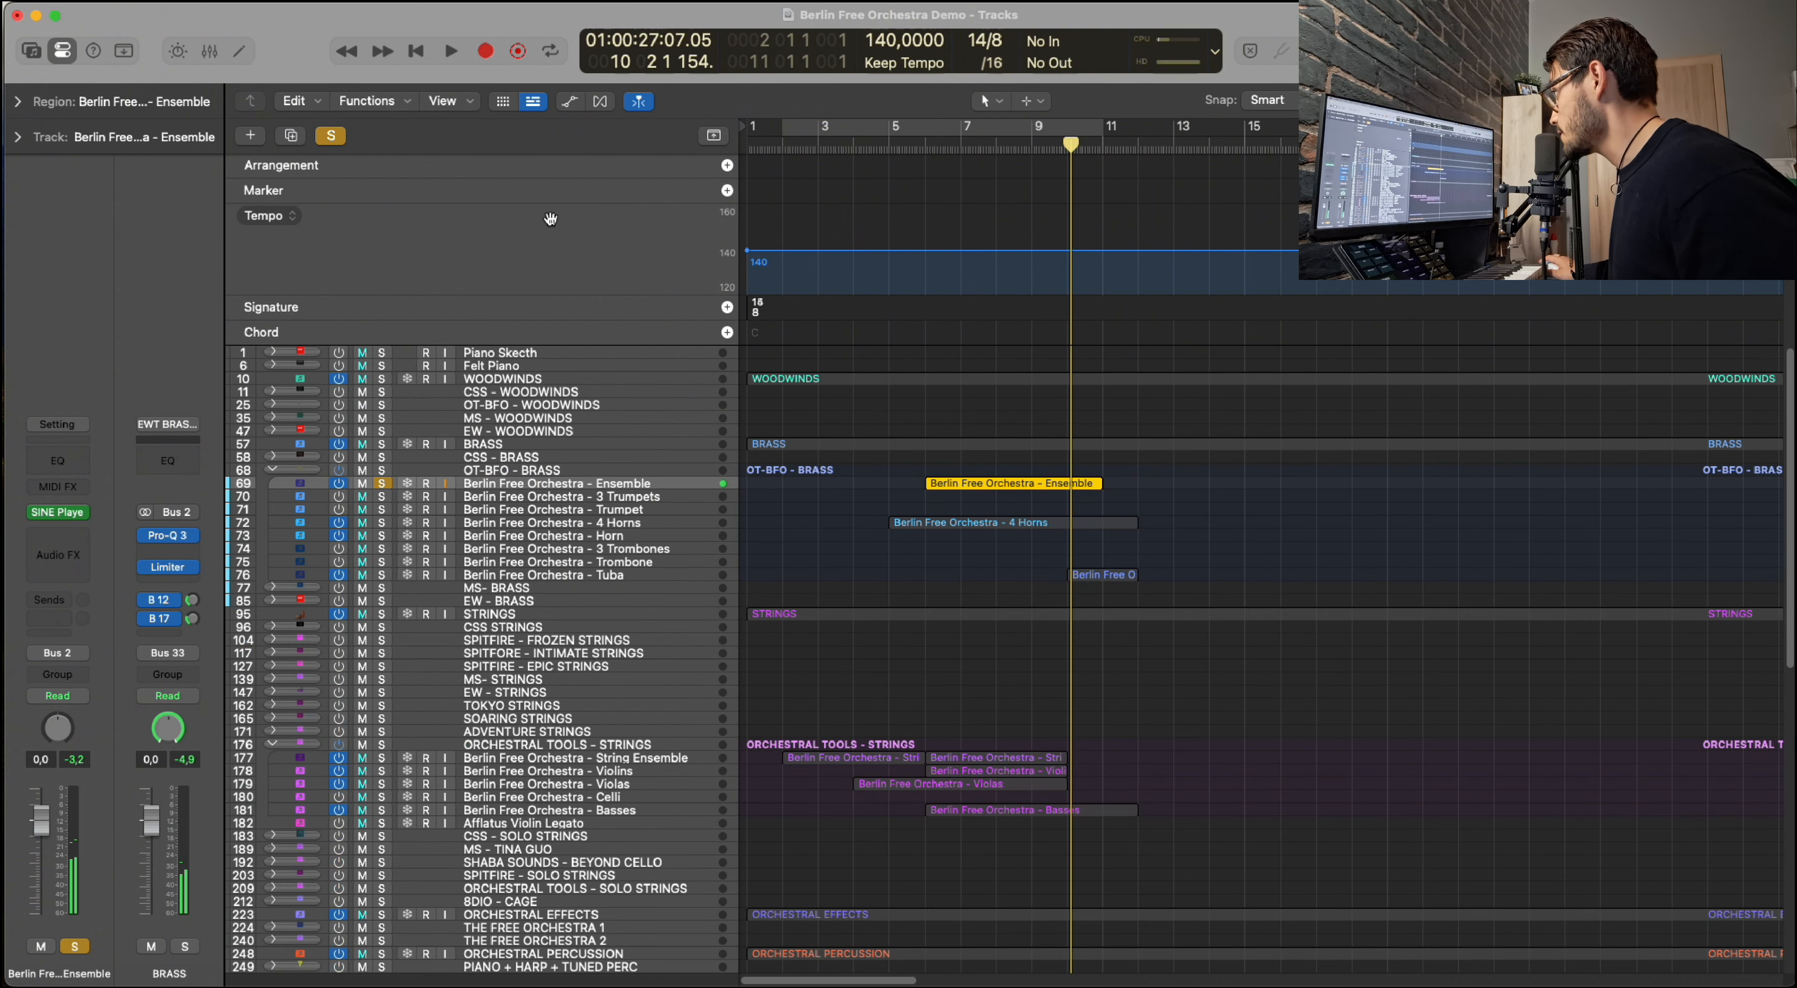
pyautogui.click(332, 137)
# Examine the 4 Horns region's notes and modulation curve, and place the playhead at bar 5.
pyautogui.click(1039, 520)
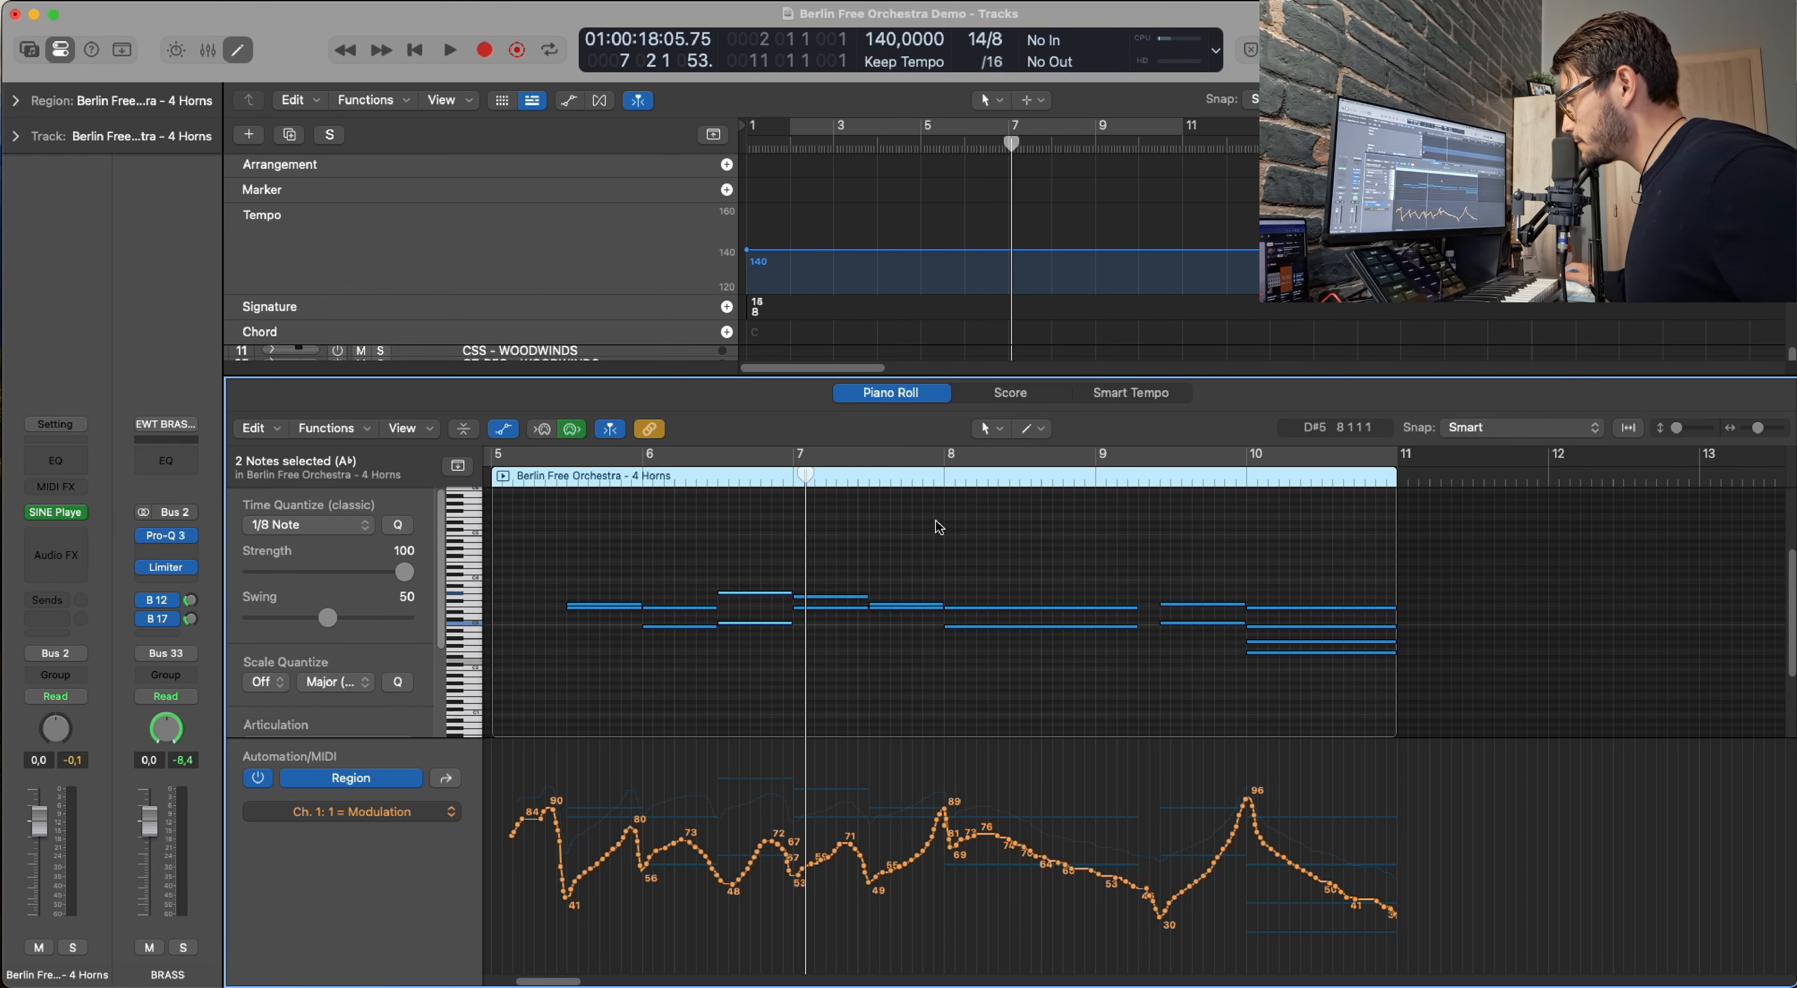
pyautogui.press('super+Left')
pyautogui.hscroll(-3, 837, 578)
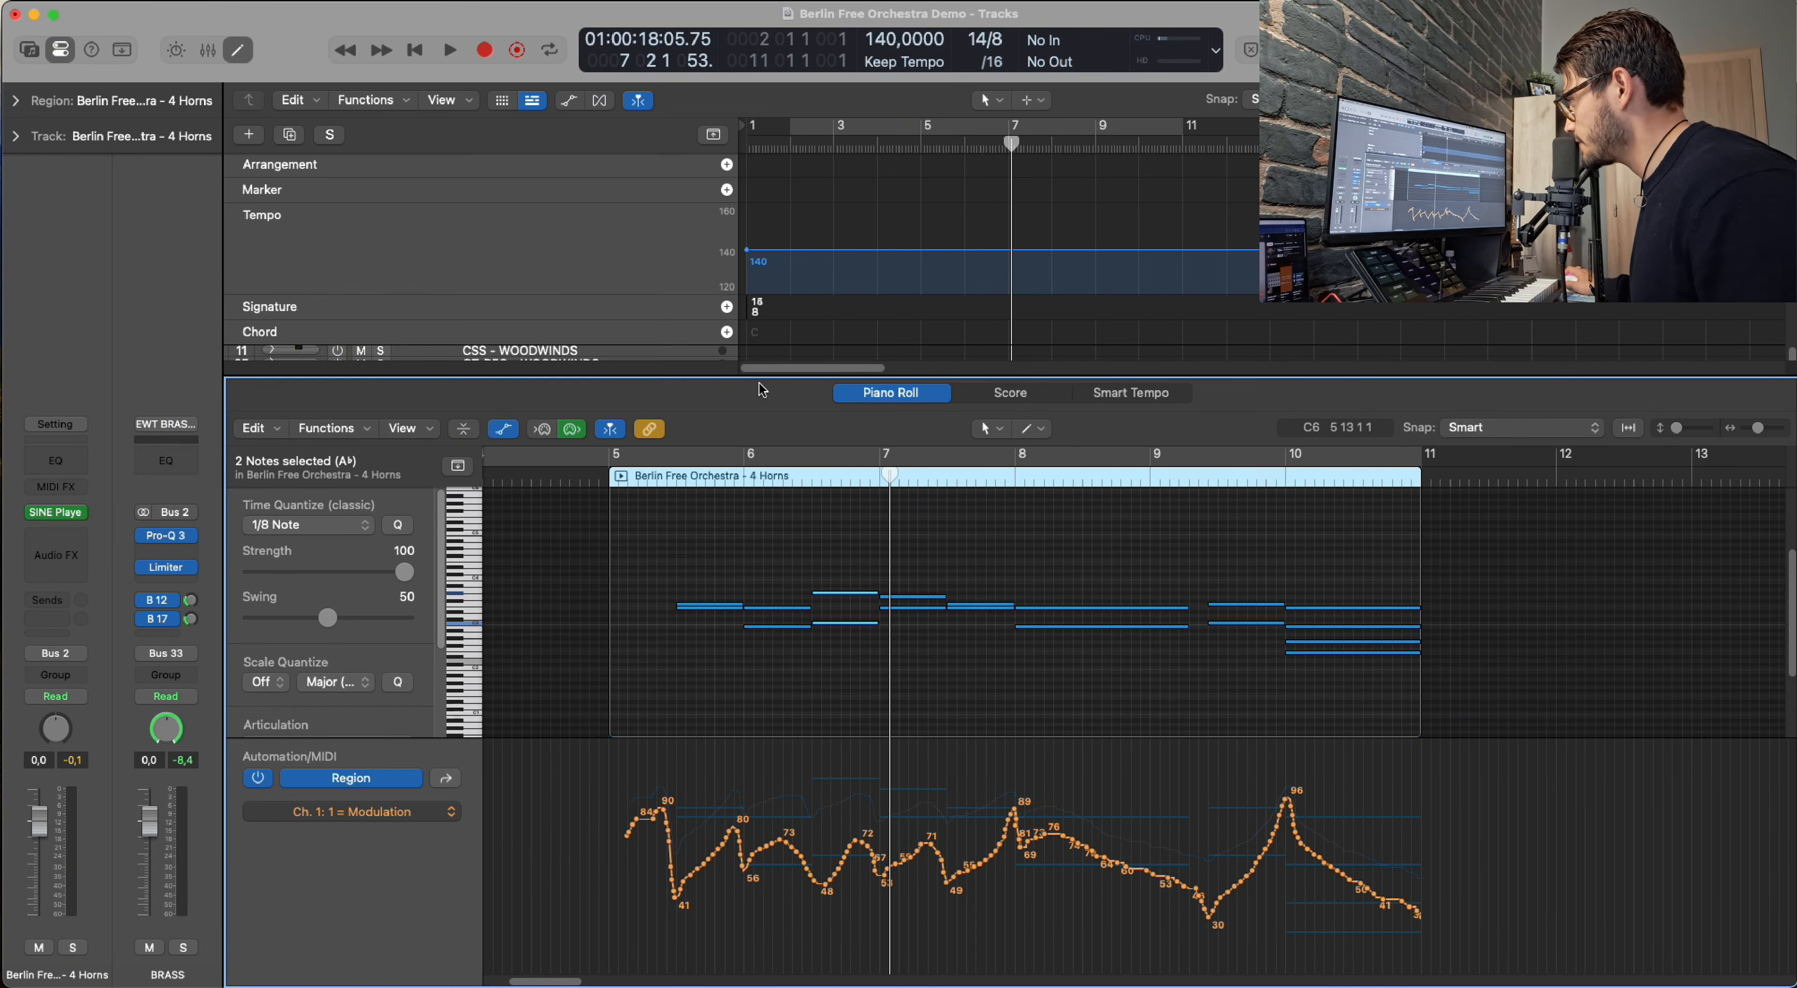
pyautogui.press('p')
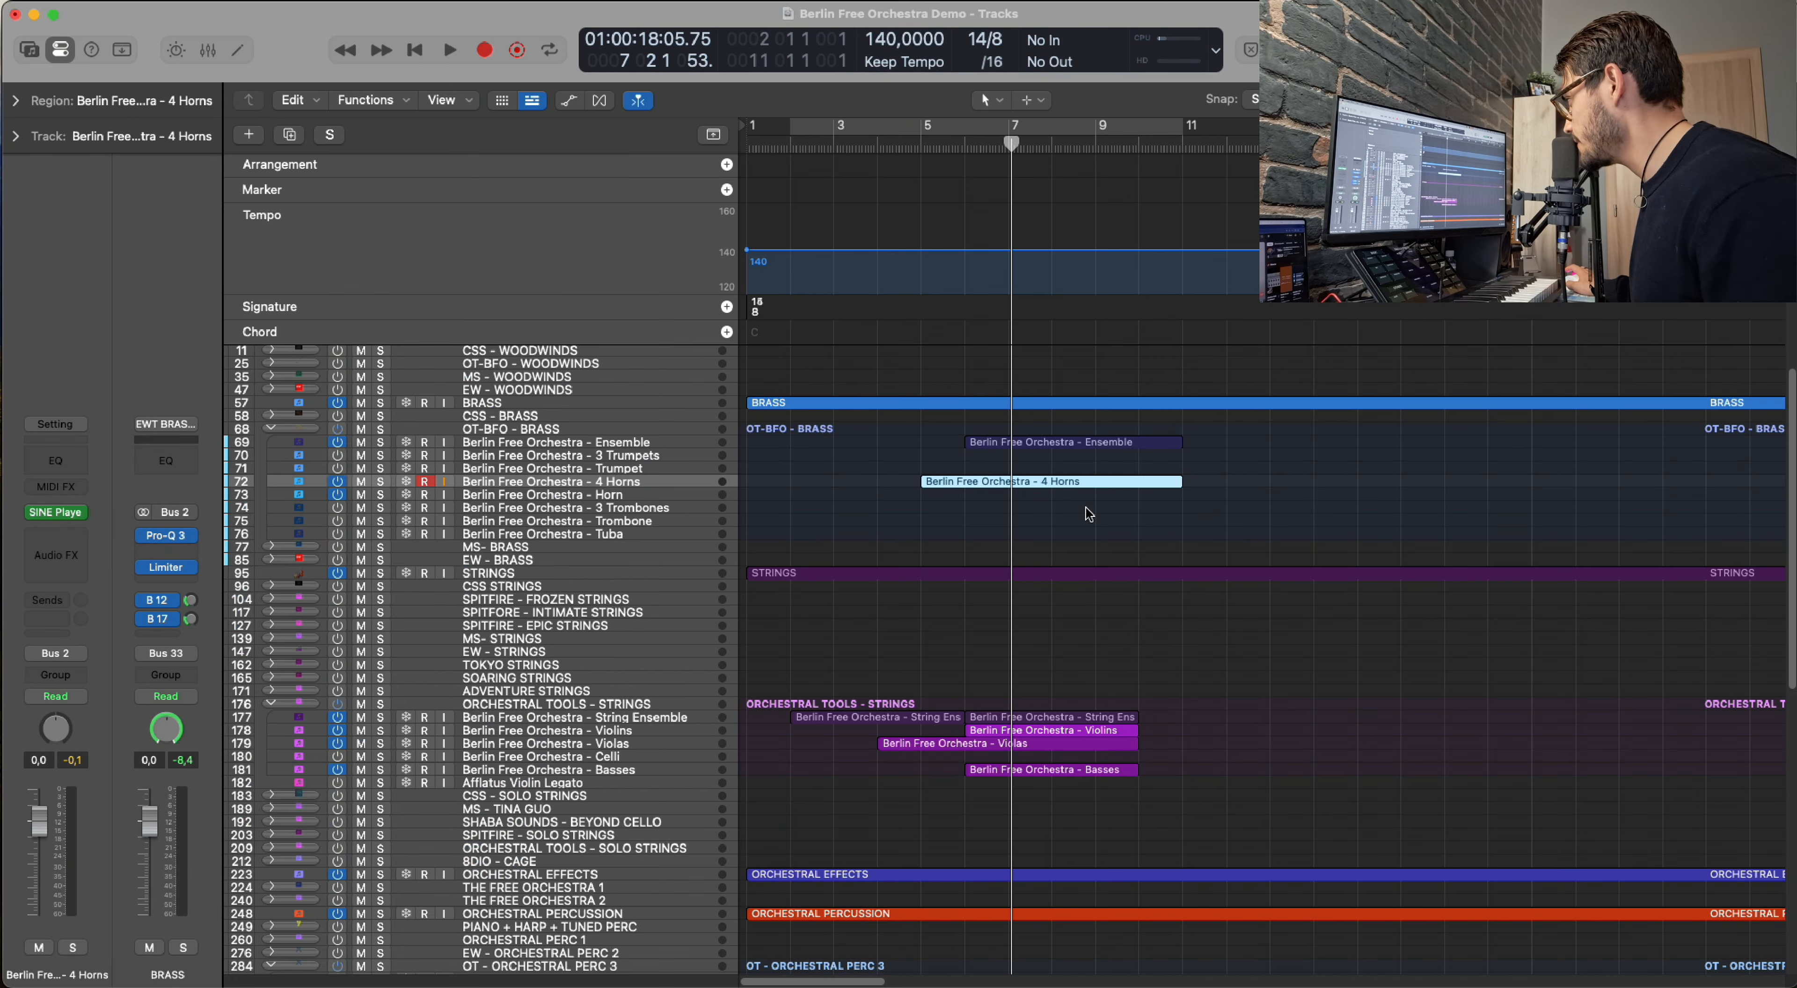
pyautogui.click(922, 146)
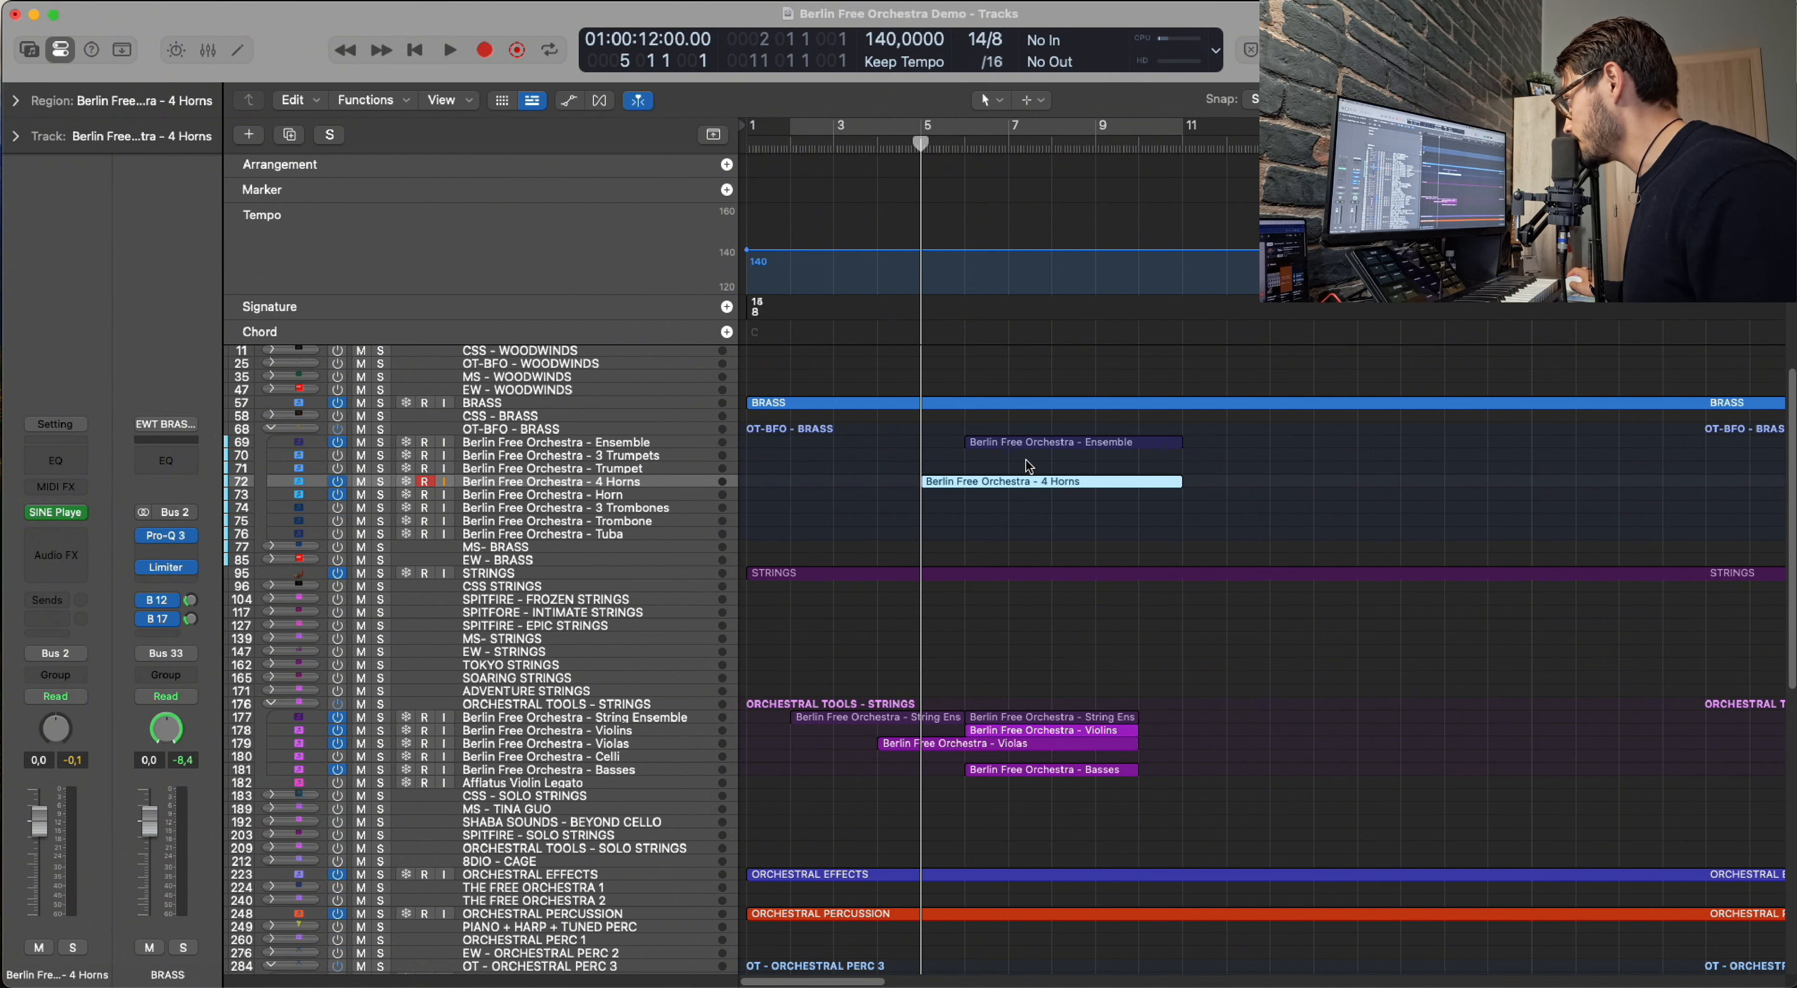
# Duplicate the two opening notes of the 4 Horns region an octave lower and play the arrangement from bar 5.
pyautogui.press('p')
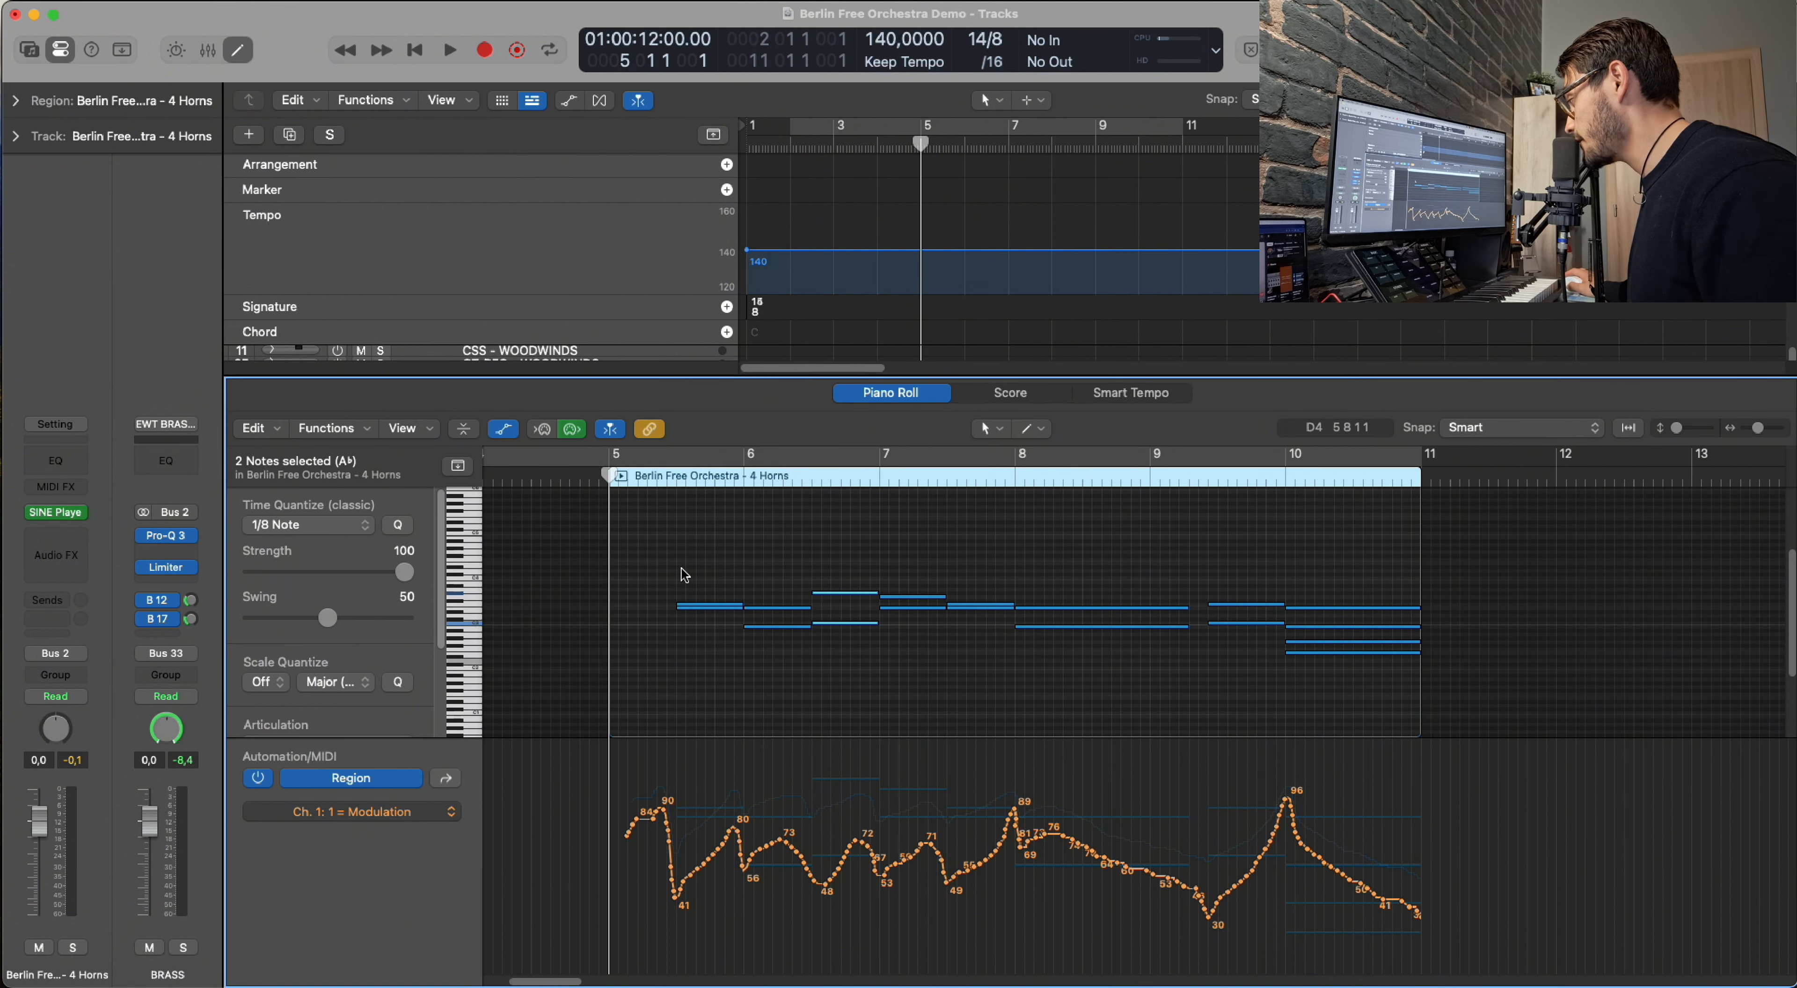
pyautogui.click(693, 605)
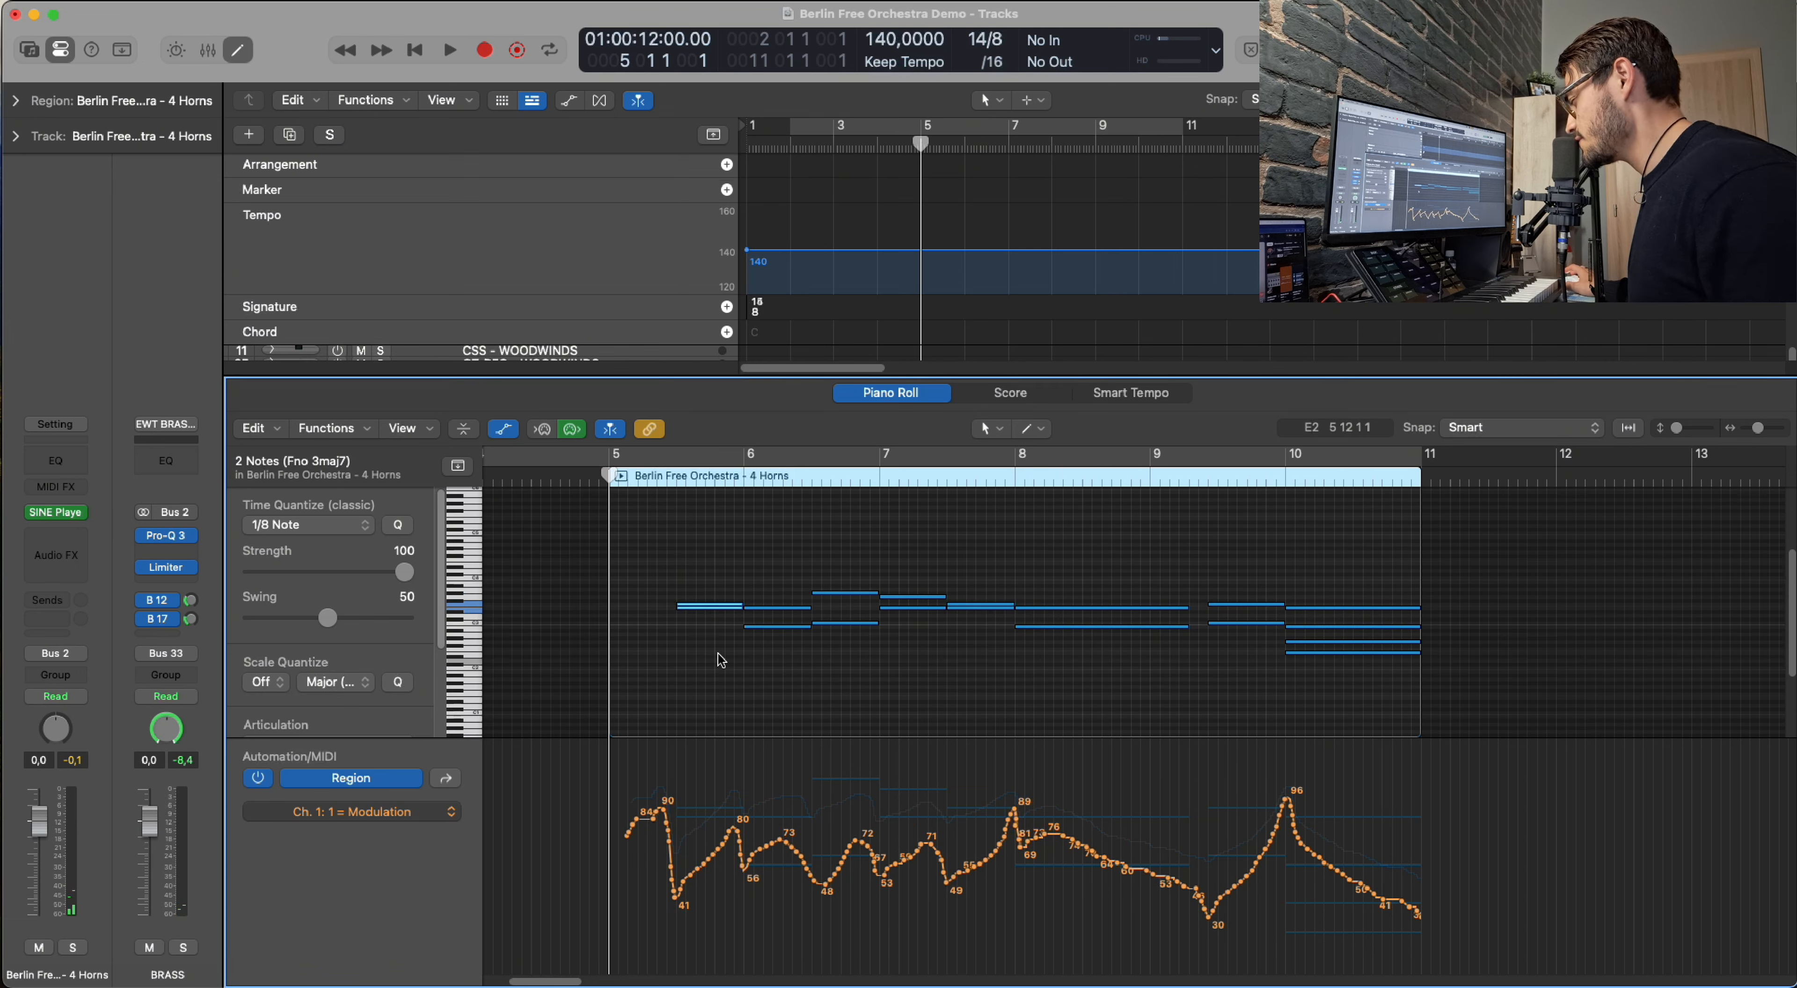
pyautogui.moveTo(705, 615); pyautogui.dragTo(705, 660)
pyautogui.press('space')
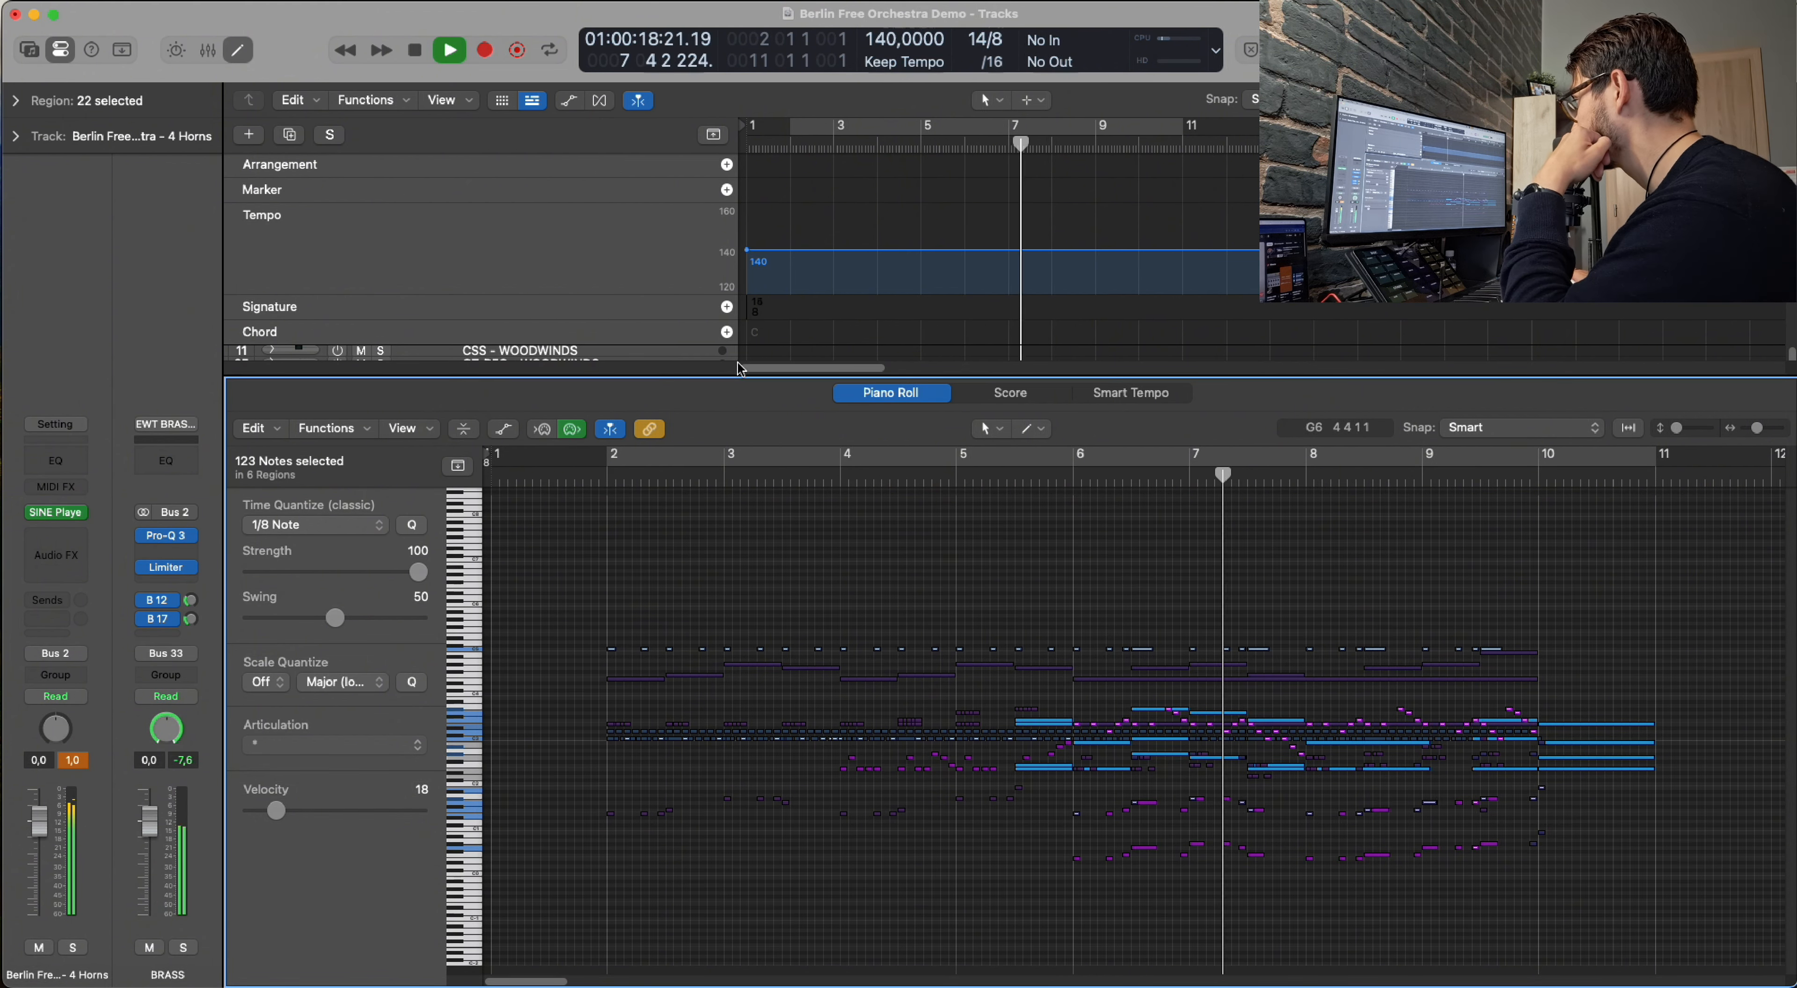
# Raise the velocity of all notes in the Violins region to 32 with the Velocity tool and stop playback.
pyautogui.press('e')
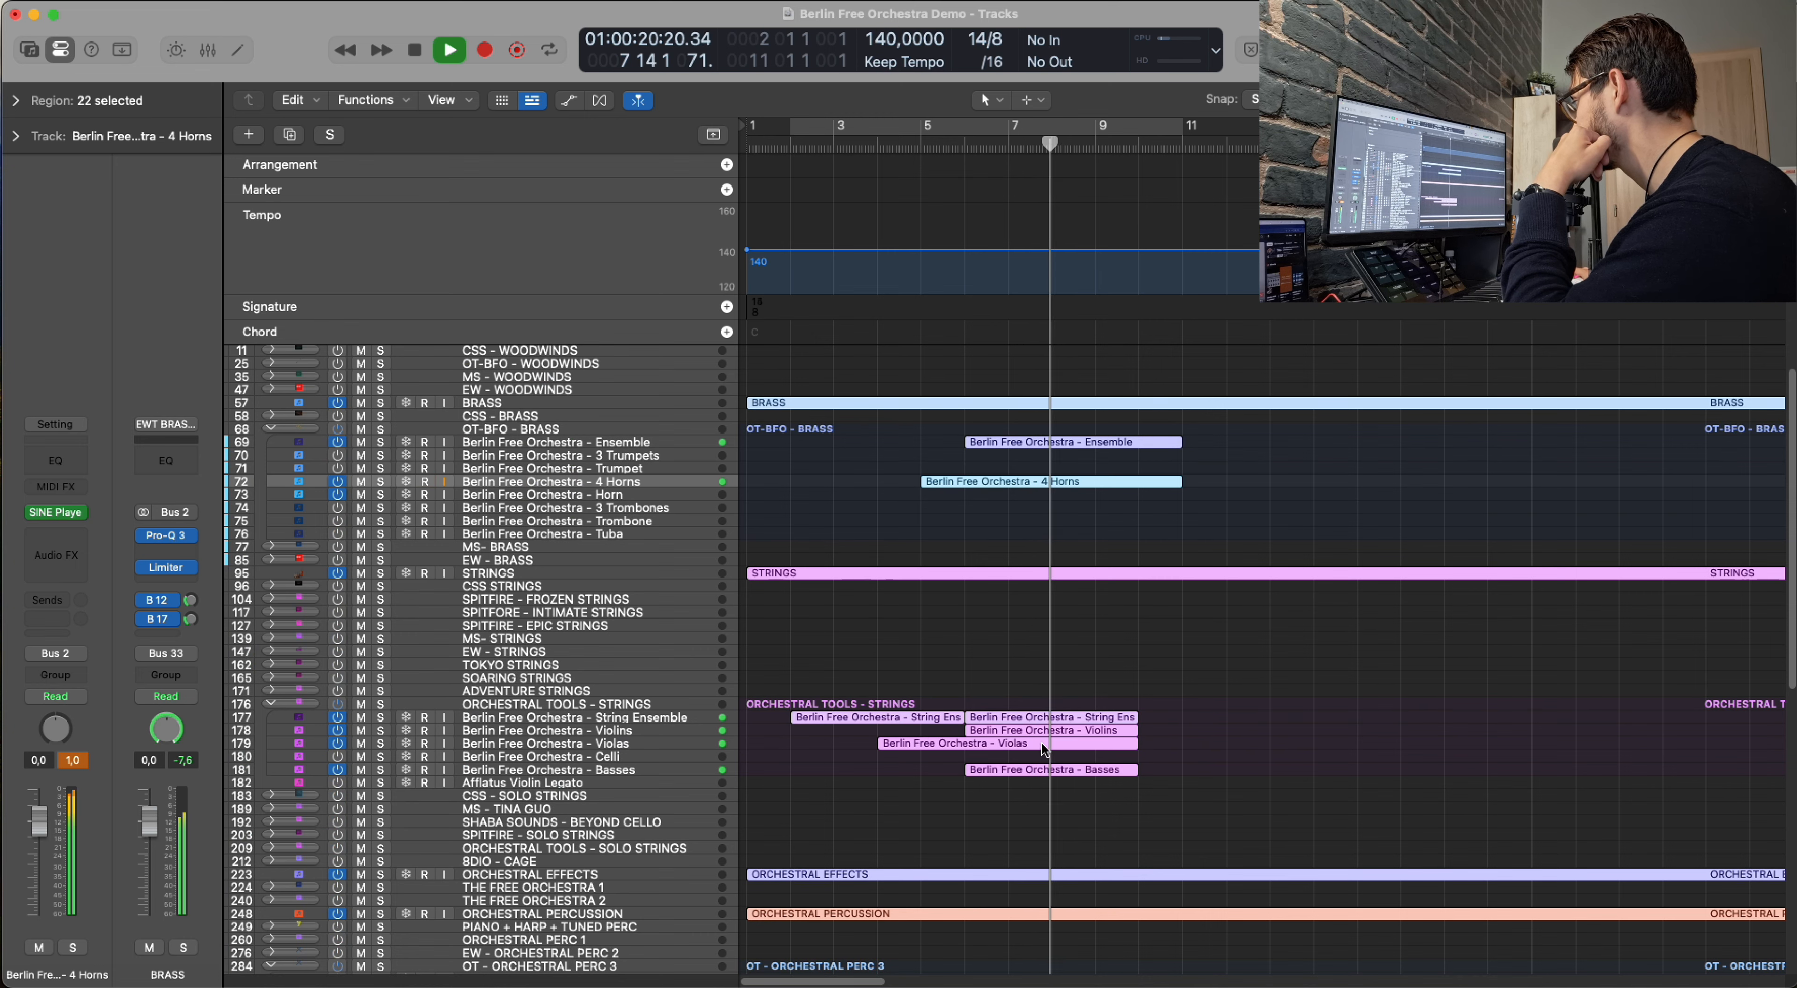
pyautogui.click(1025, 732)
pyautogui.press('e')
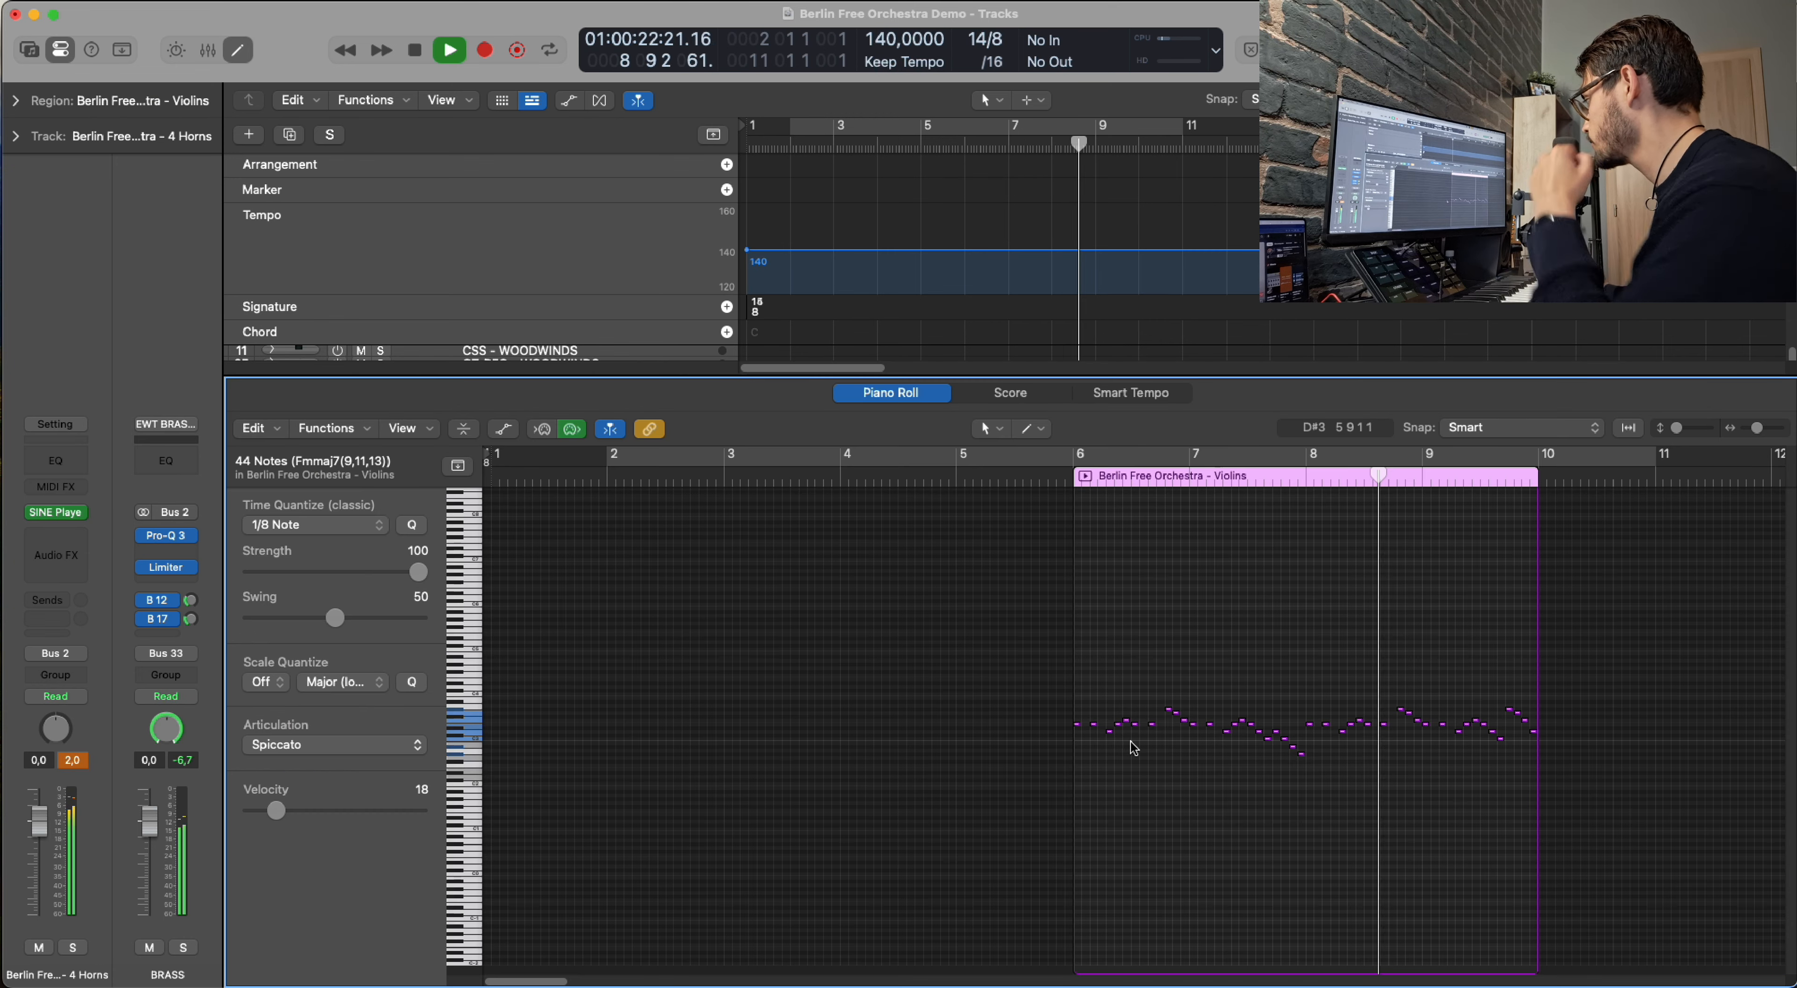
pyautogui.press('t')
pyautogui.press('3')
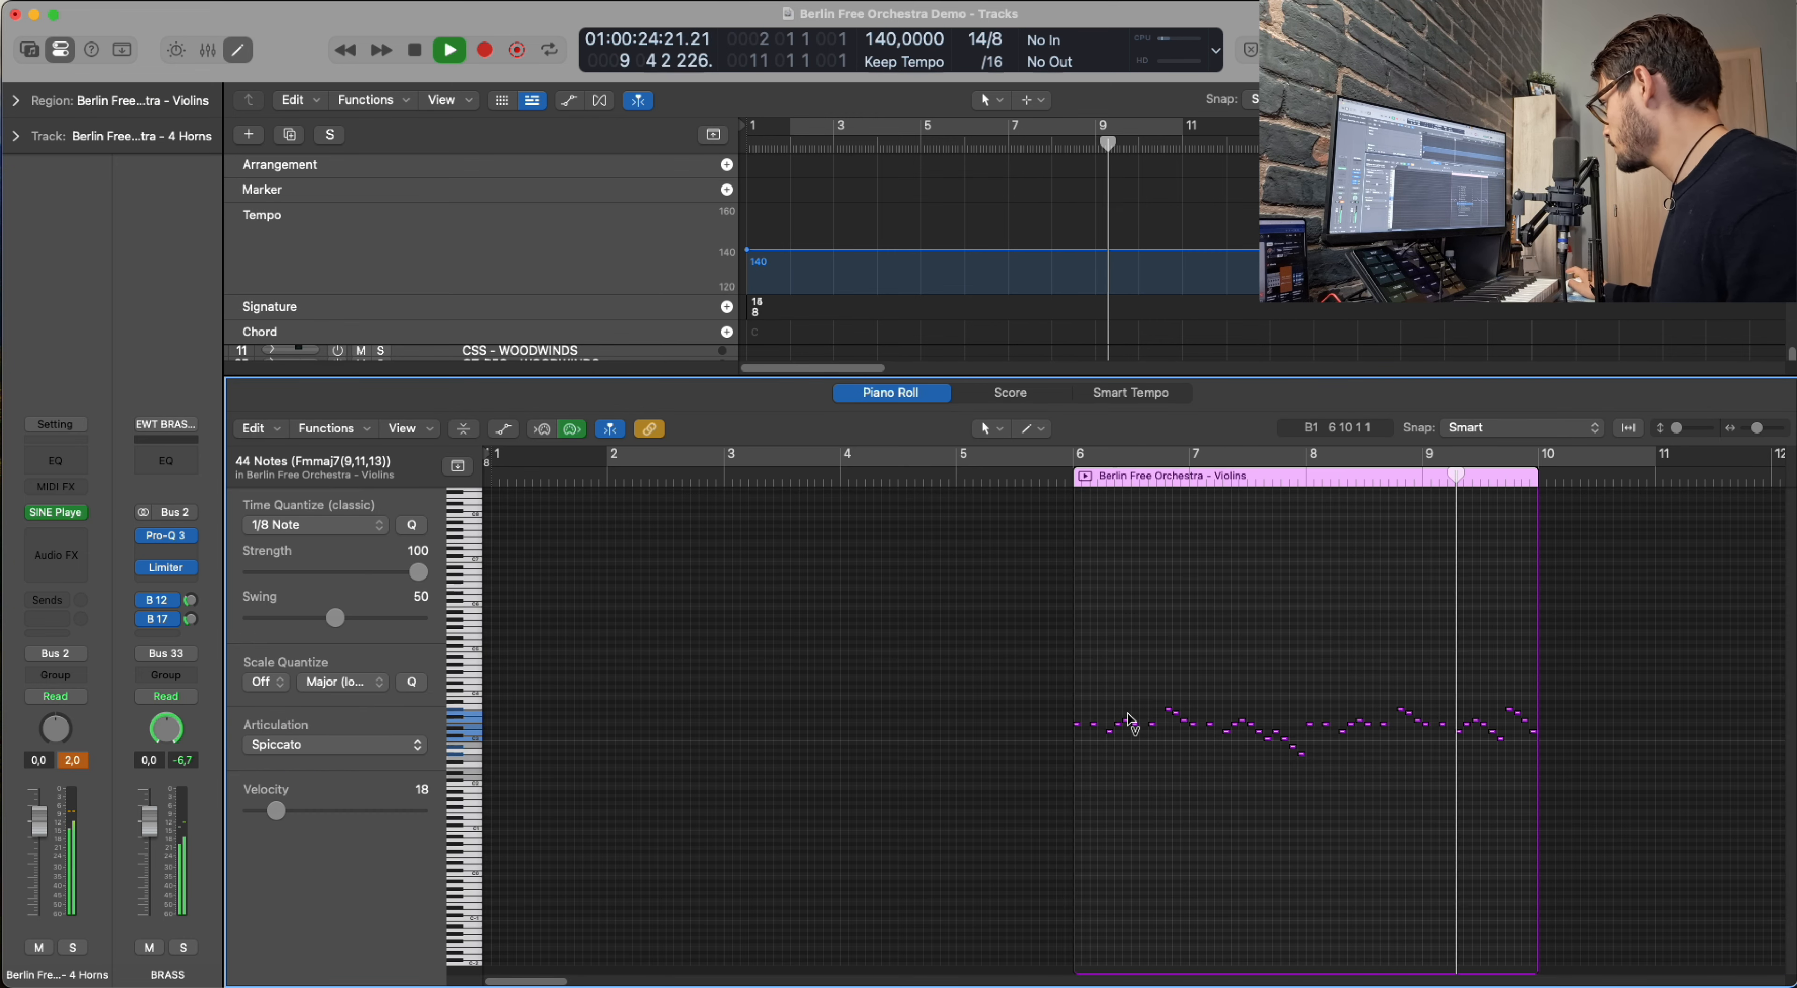
pyautogui.moveTo(1130, 722); pyautogui.dragTo(1135, 692)
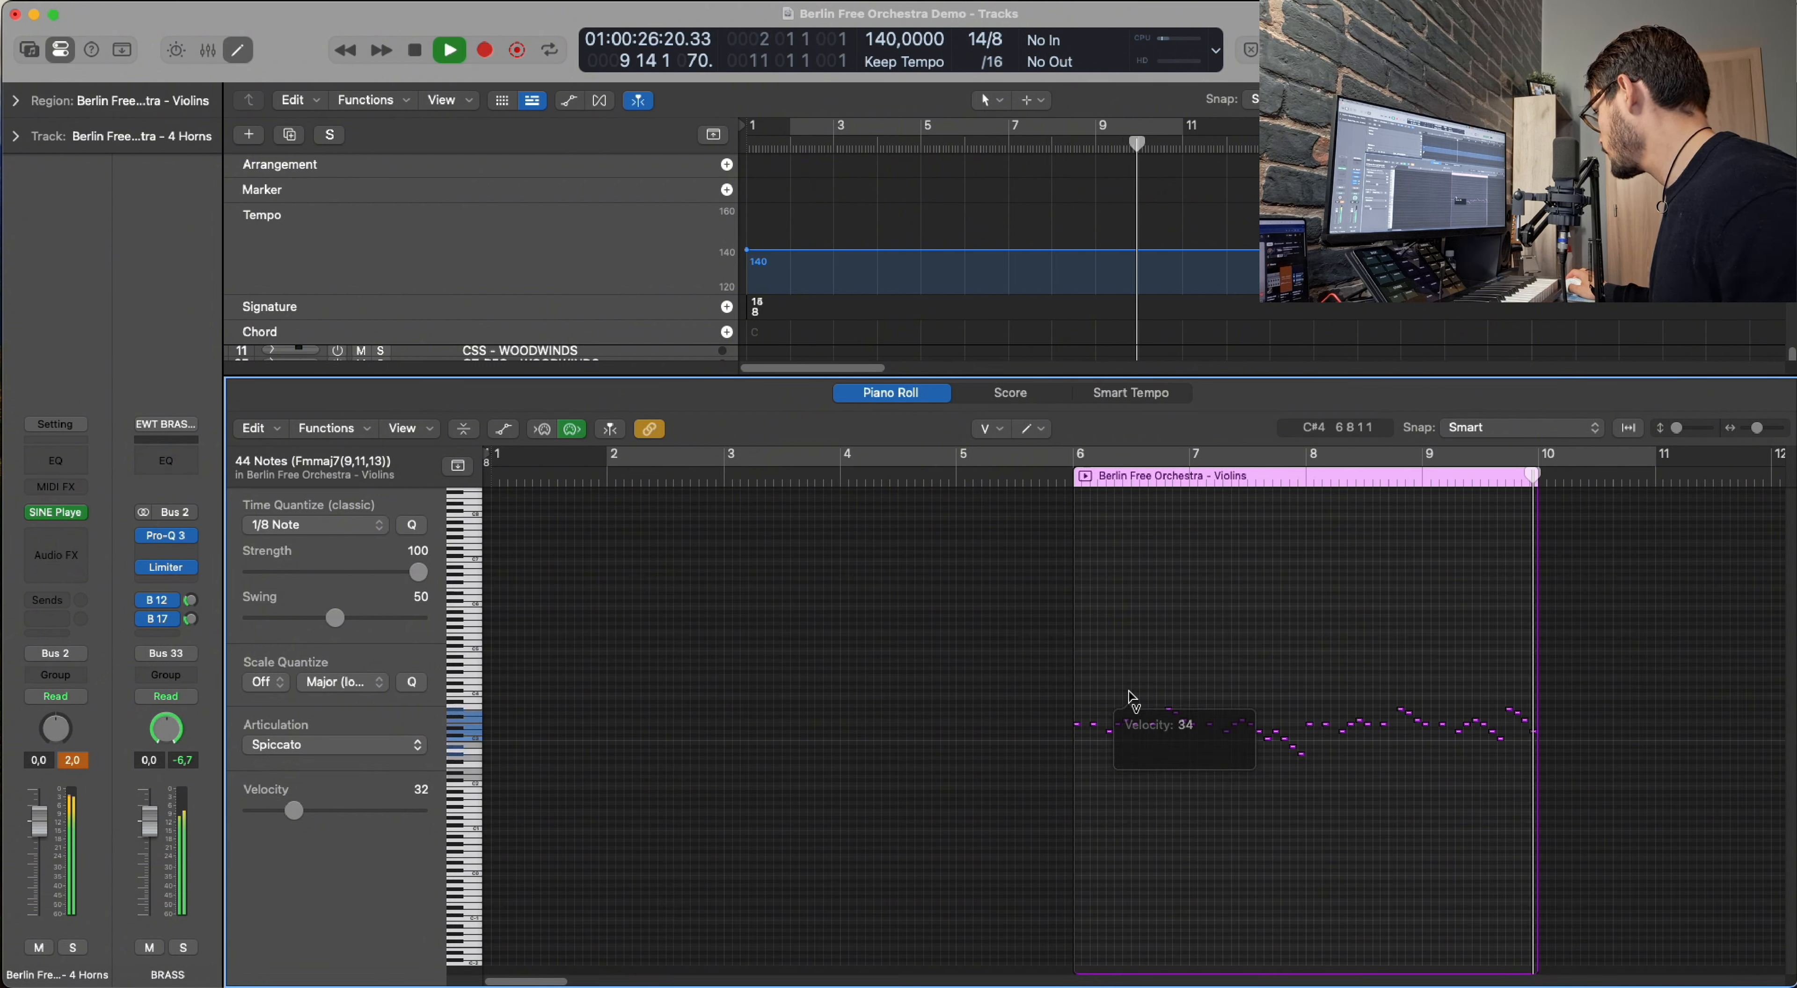
pyautogui.press('space')
# Restore the Pointer tool and duplicate all notes in the Violins region one octave higher.
pyautogui.press('t')
pyautogui.press('t')
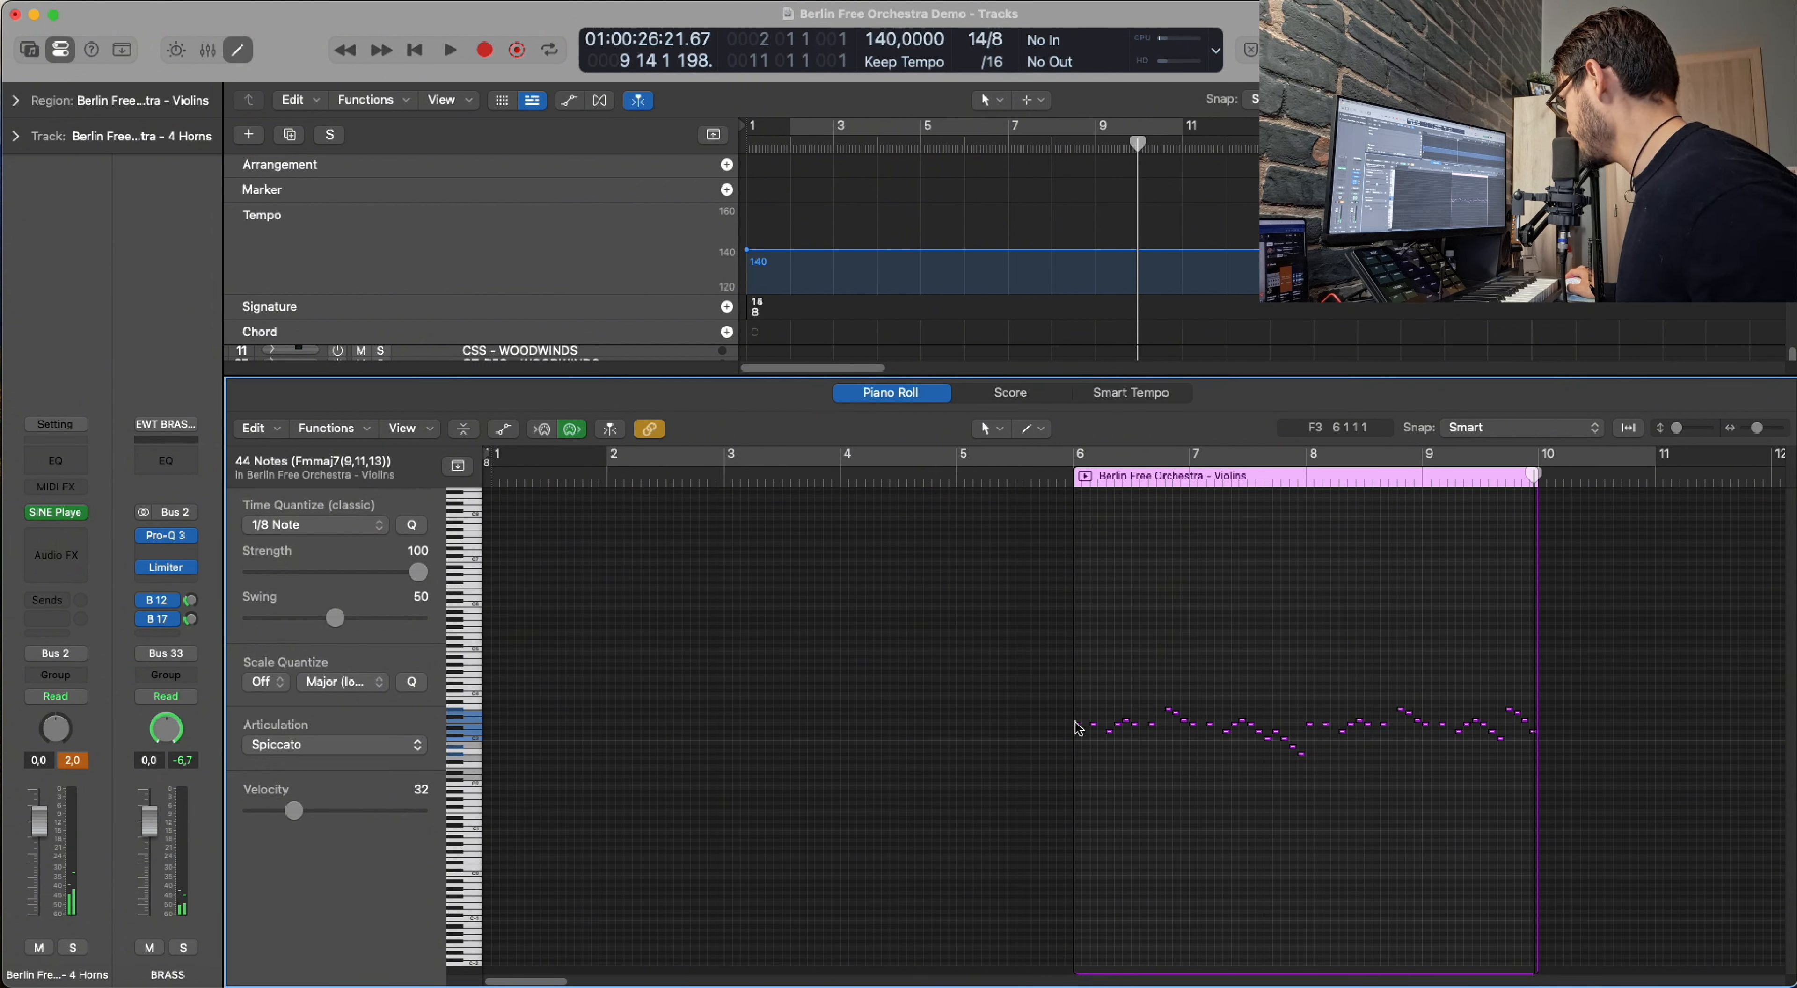
pyautogui.moveTo(1080, 731); pyautogui.dragTo(1081, 686)
# Lower the velocity of the duplicated upper-octave Violins notes to 21 with the Velocity tool and restore the Pointer tool.
pyautogui.press('t')
pyautogui.press('v')
pyautogui.press('t')
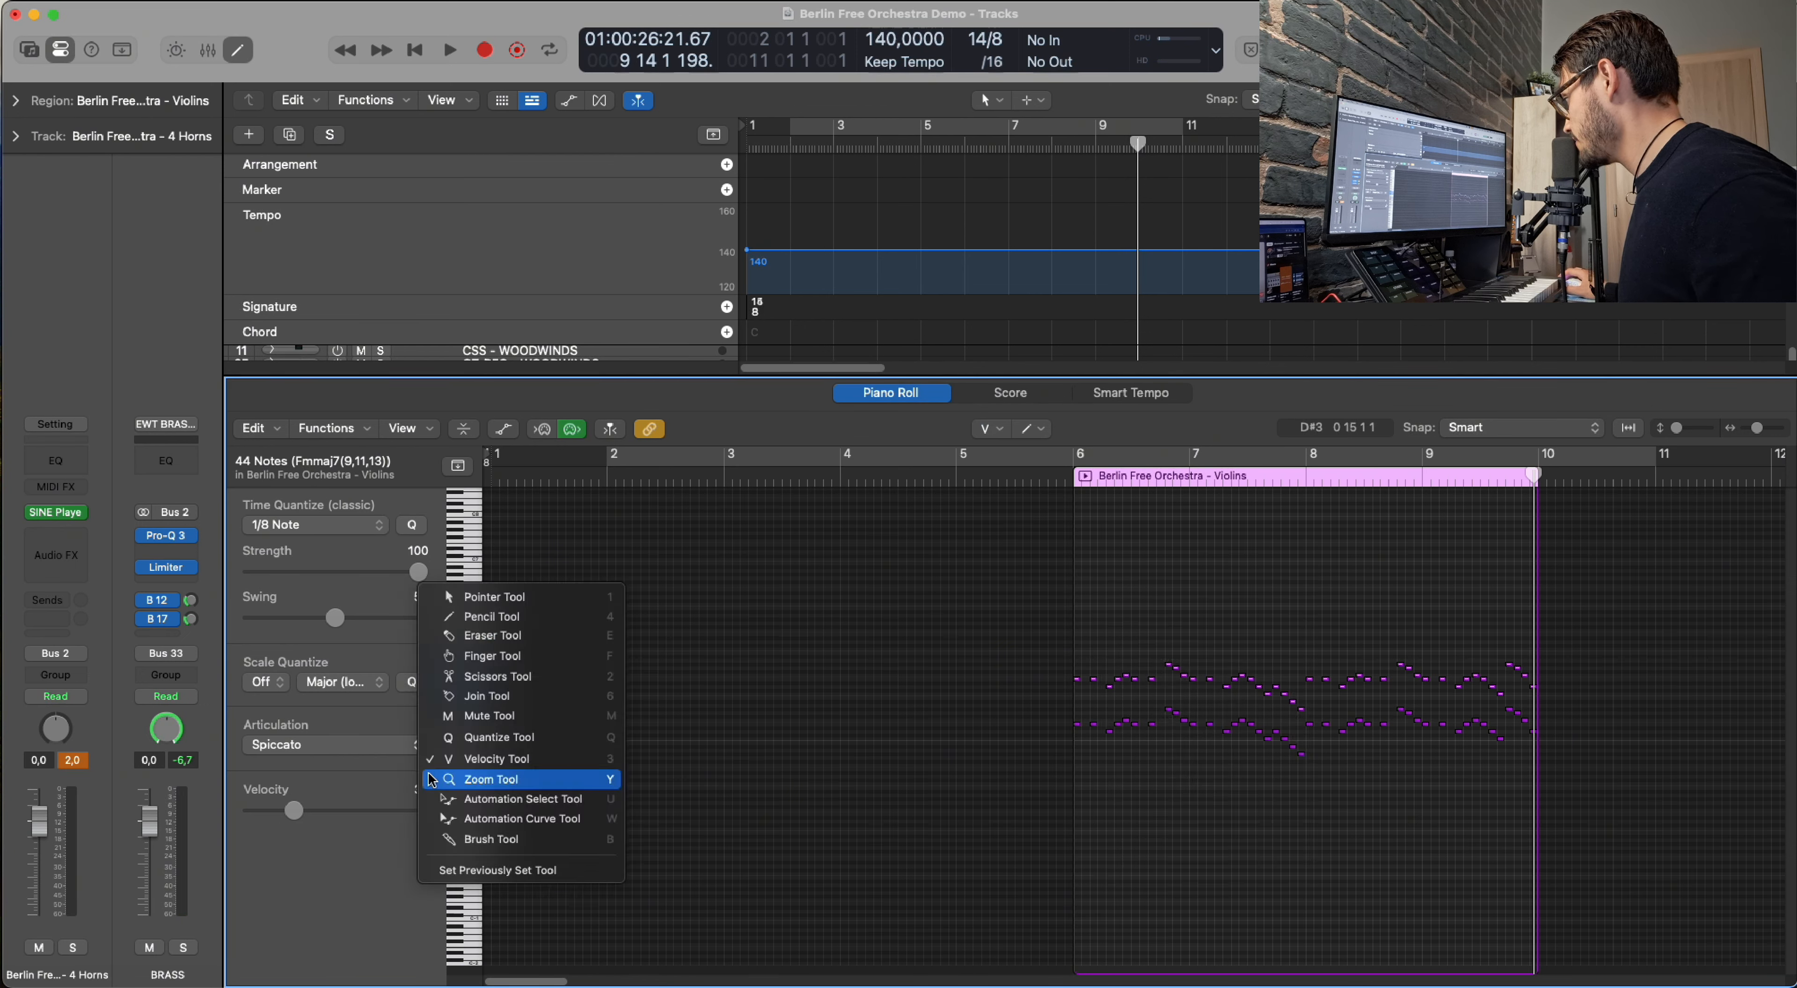
pyautogui.press('t')
pyautogui.press('t')
pyautogui.press('t')
pyautogui.press('t')
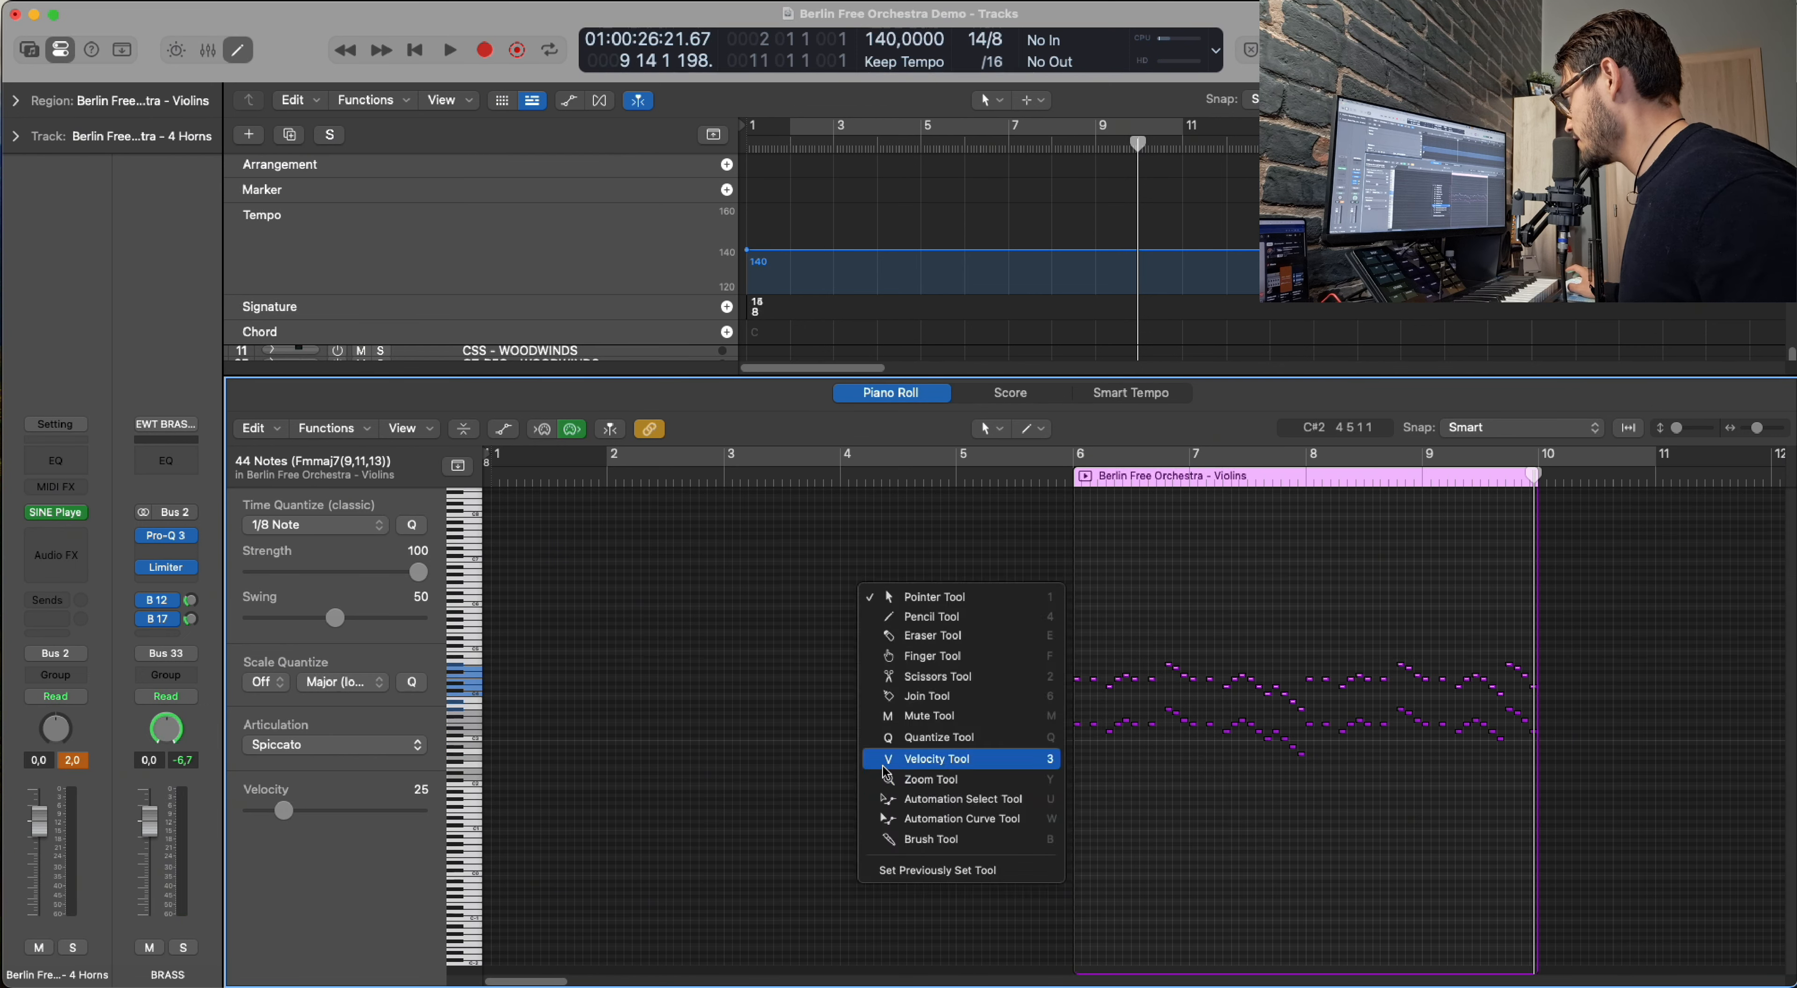
pyautogui.press('v')
pyautogui.click(1170, 670)
pyautogui.moveTo(1173, 673); pyautogui.dragTo(1174, 680)
pyautogui.press('t')
pyautogui.press('t')
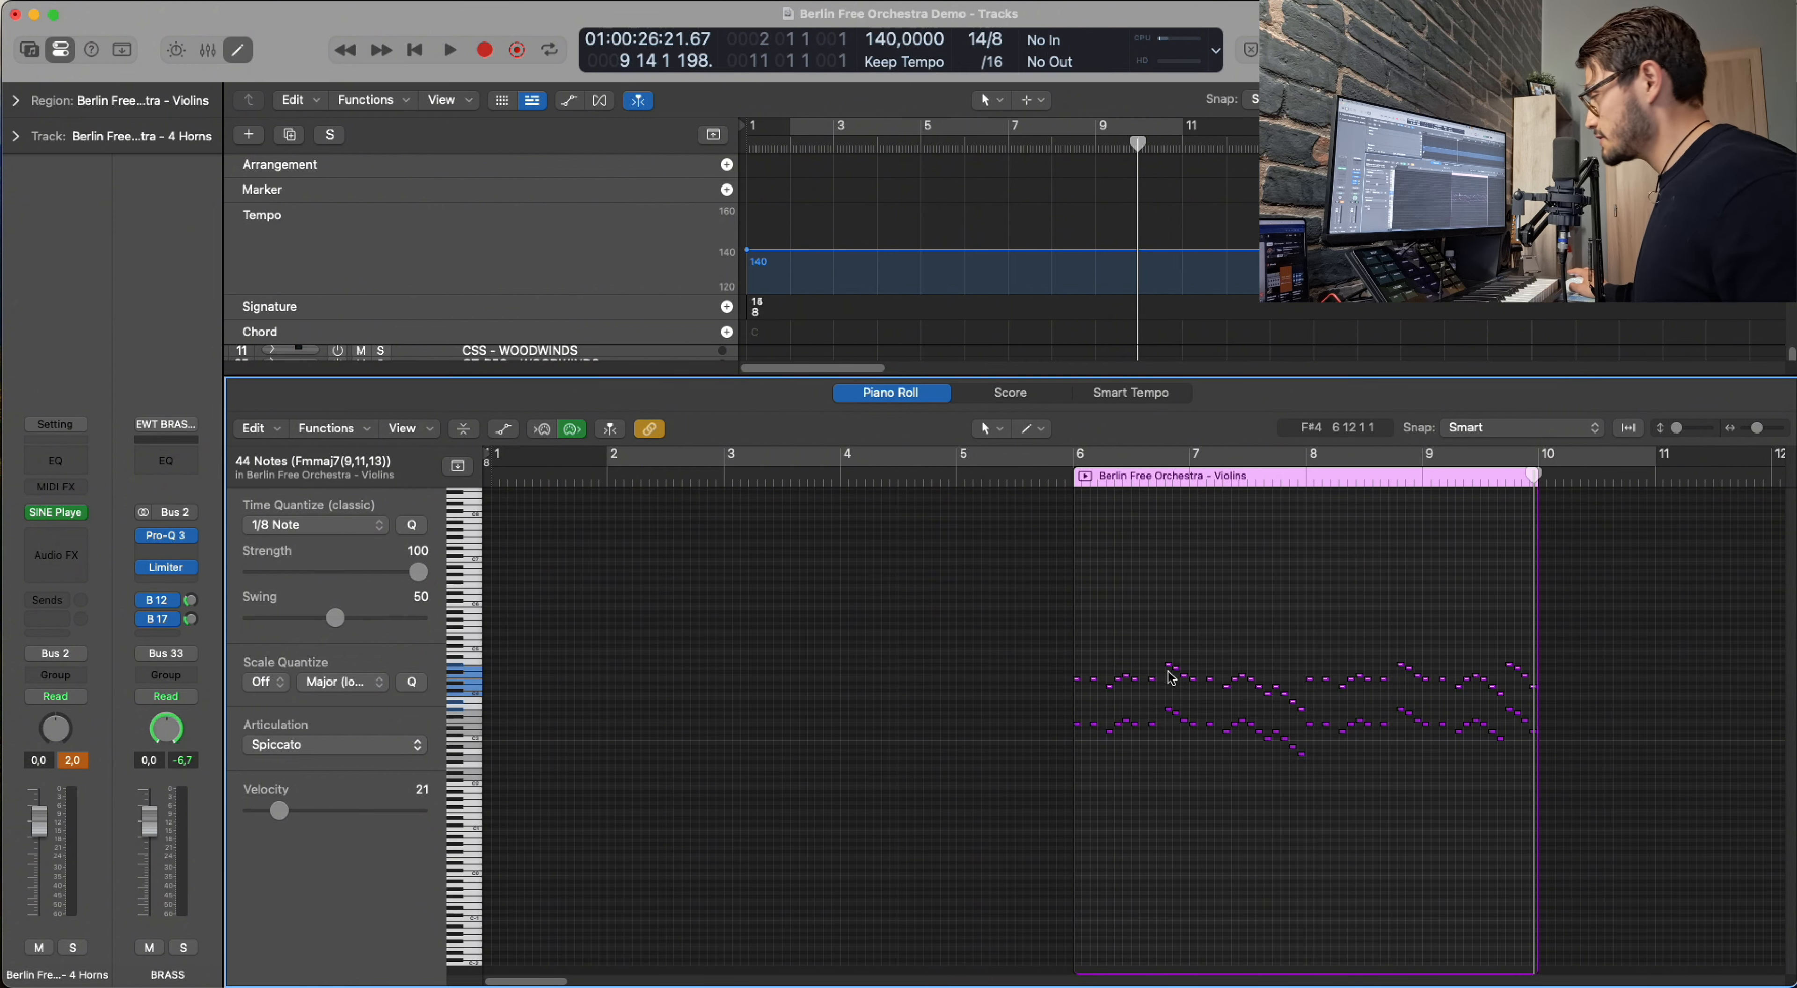
# Show the notes of all regions in the Piano Roll and play the arrangement from bar 2.
pyautogui.press('p')
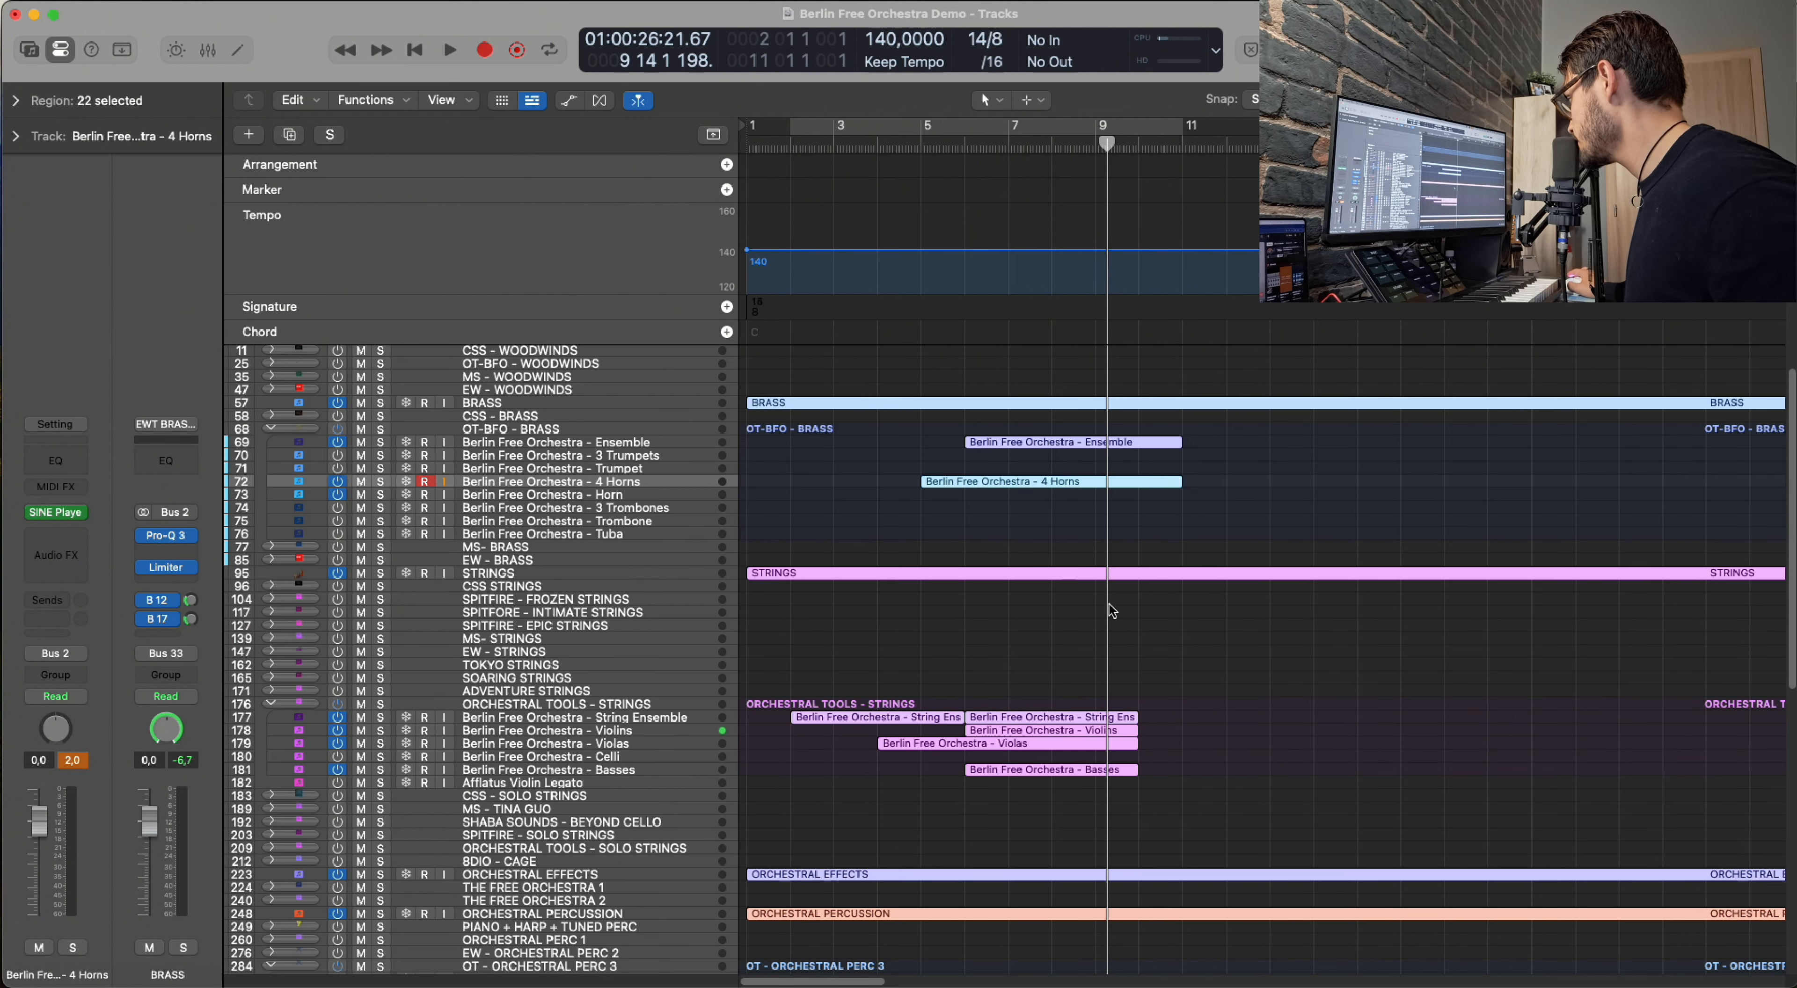
pyautogui.press('p')
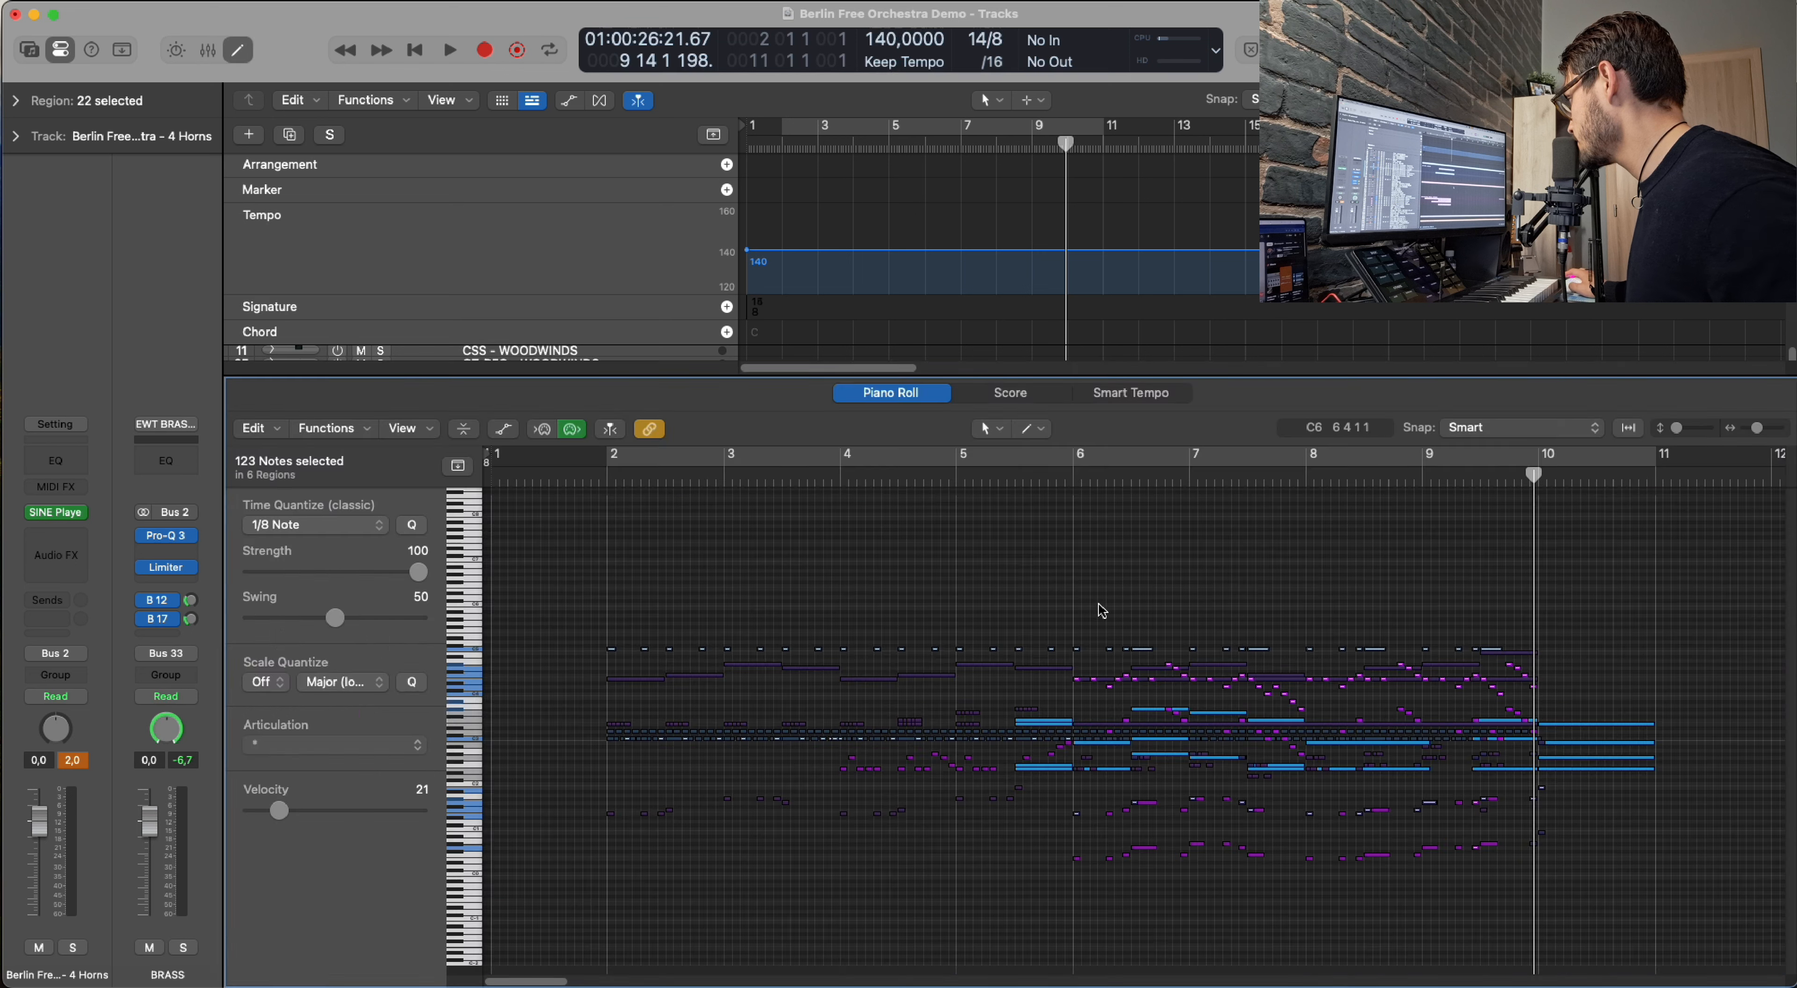
pyautogui.doubleClick(613, 483)
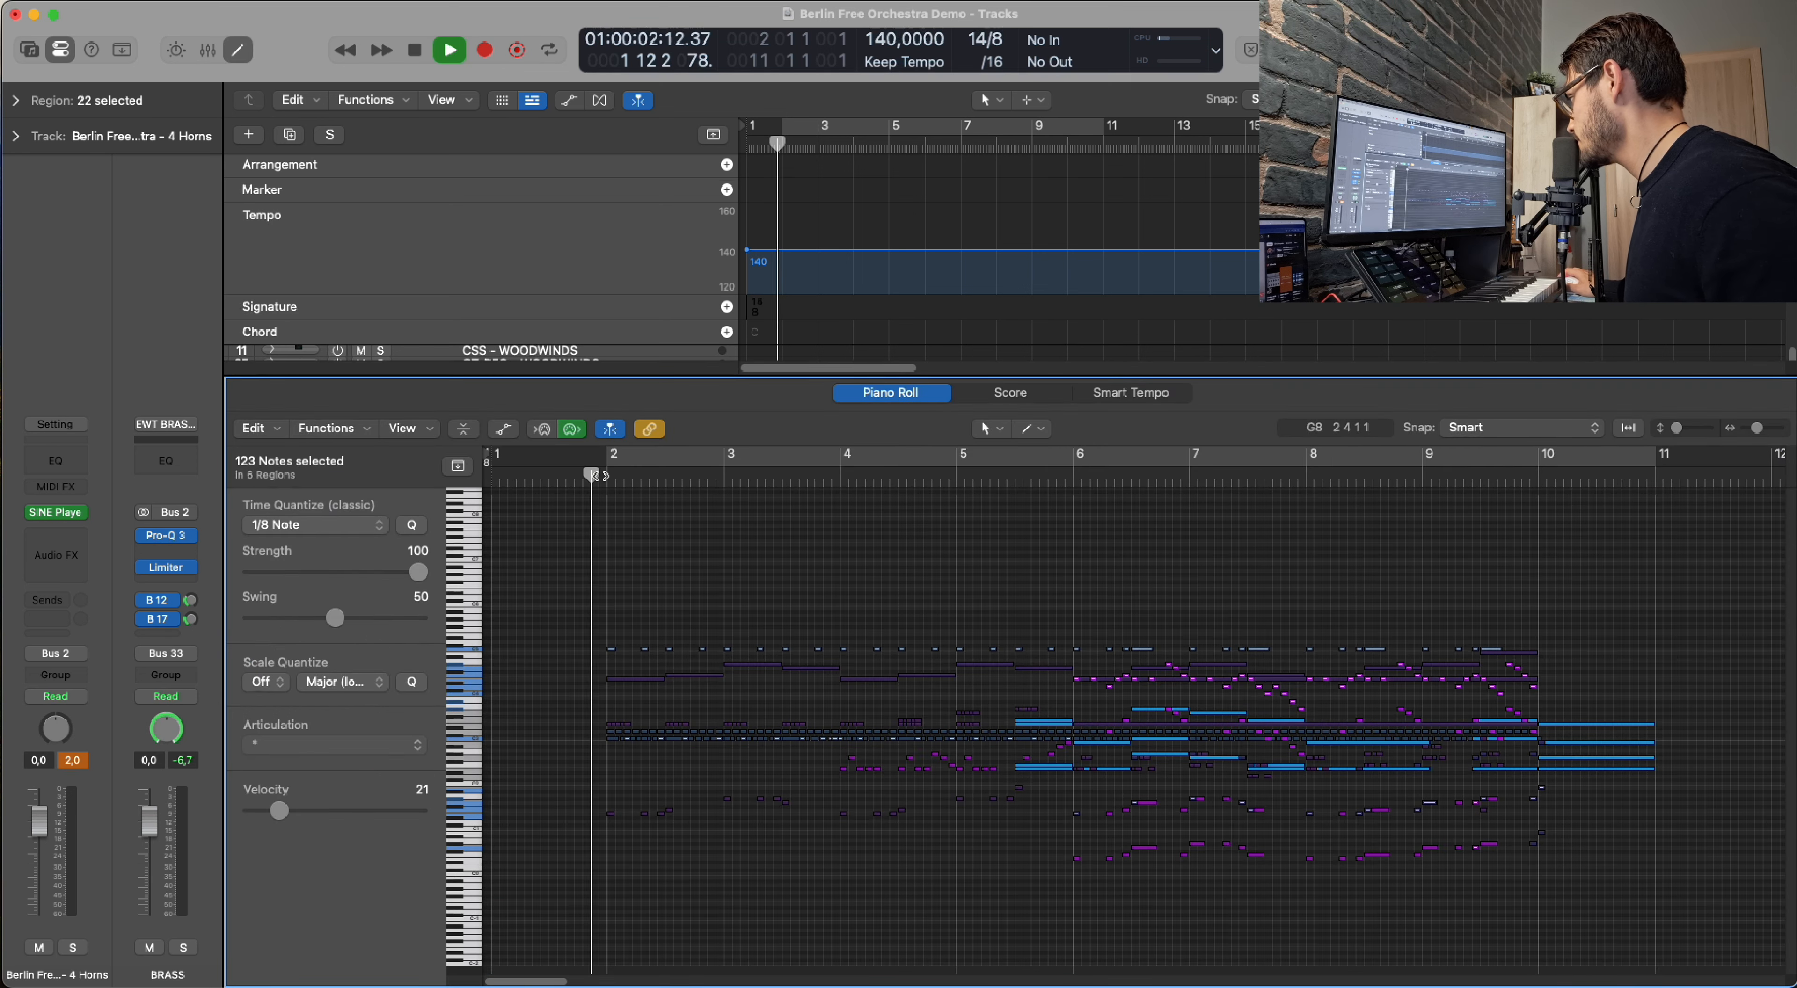
# Return to the Tracks area and lower the 4 Horns channel volume to -3.0 dB during playback.
pyautogui.click(809, 606)
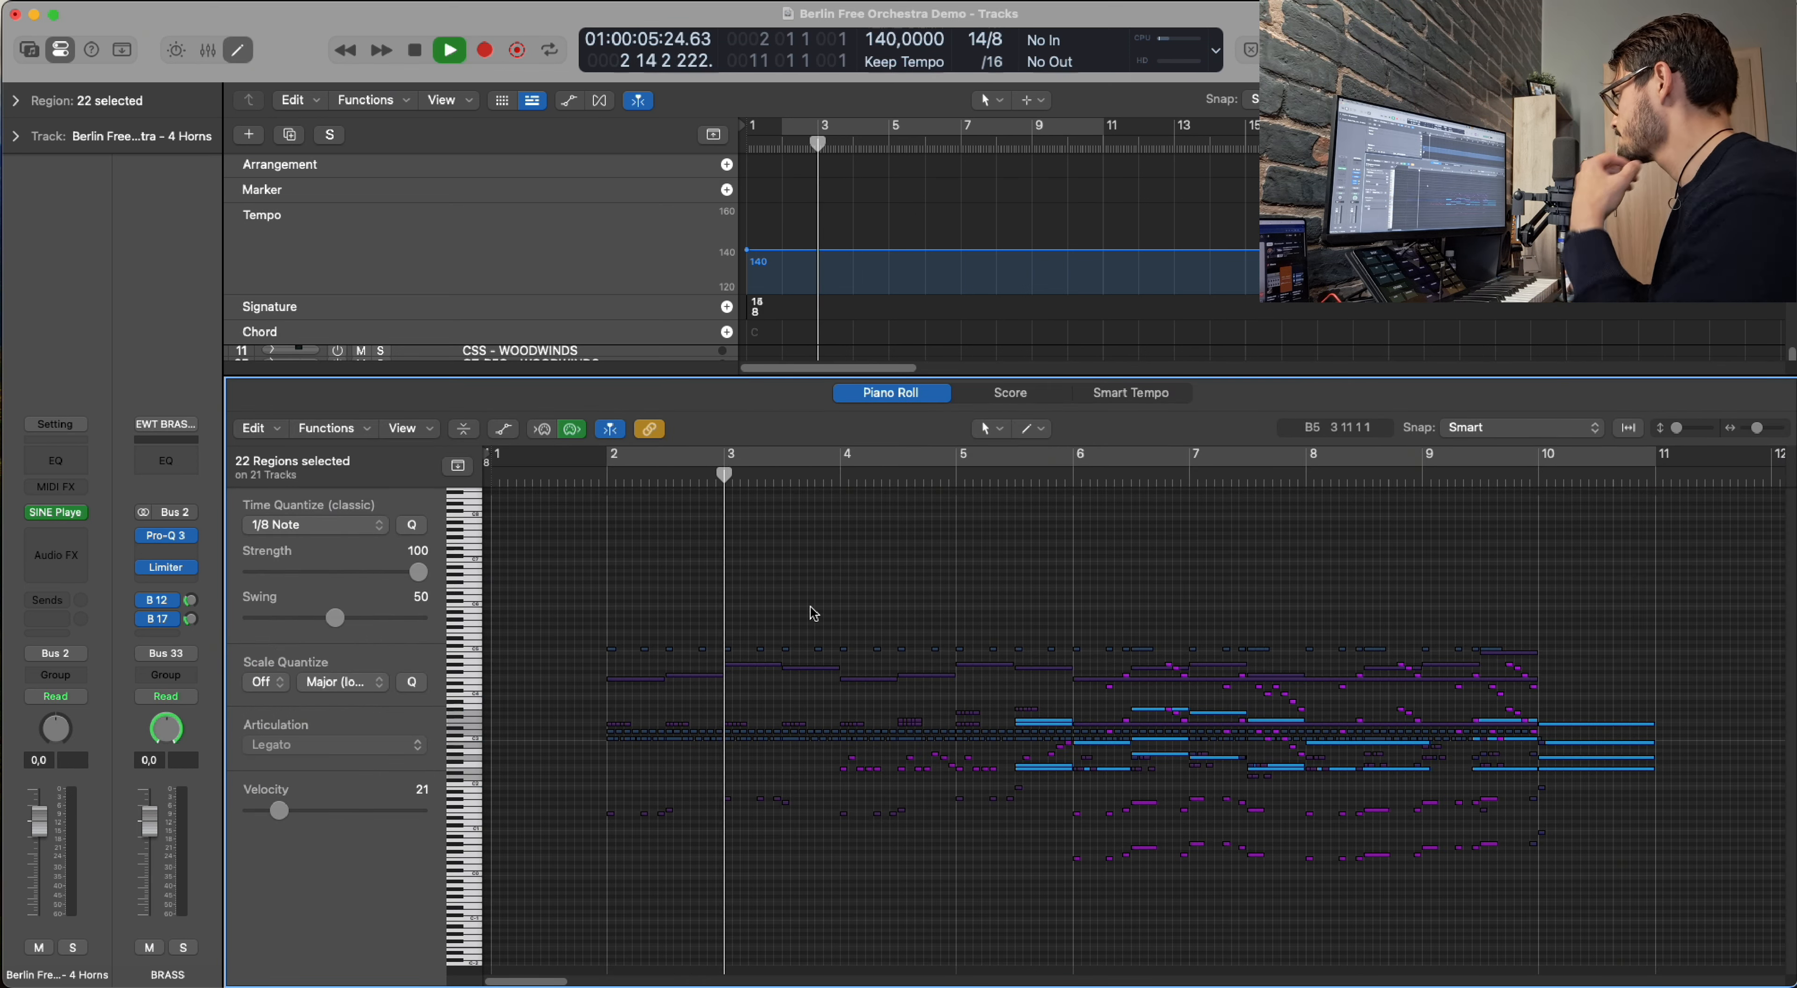
pyautogui.press('e')
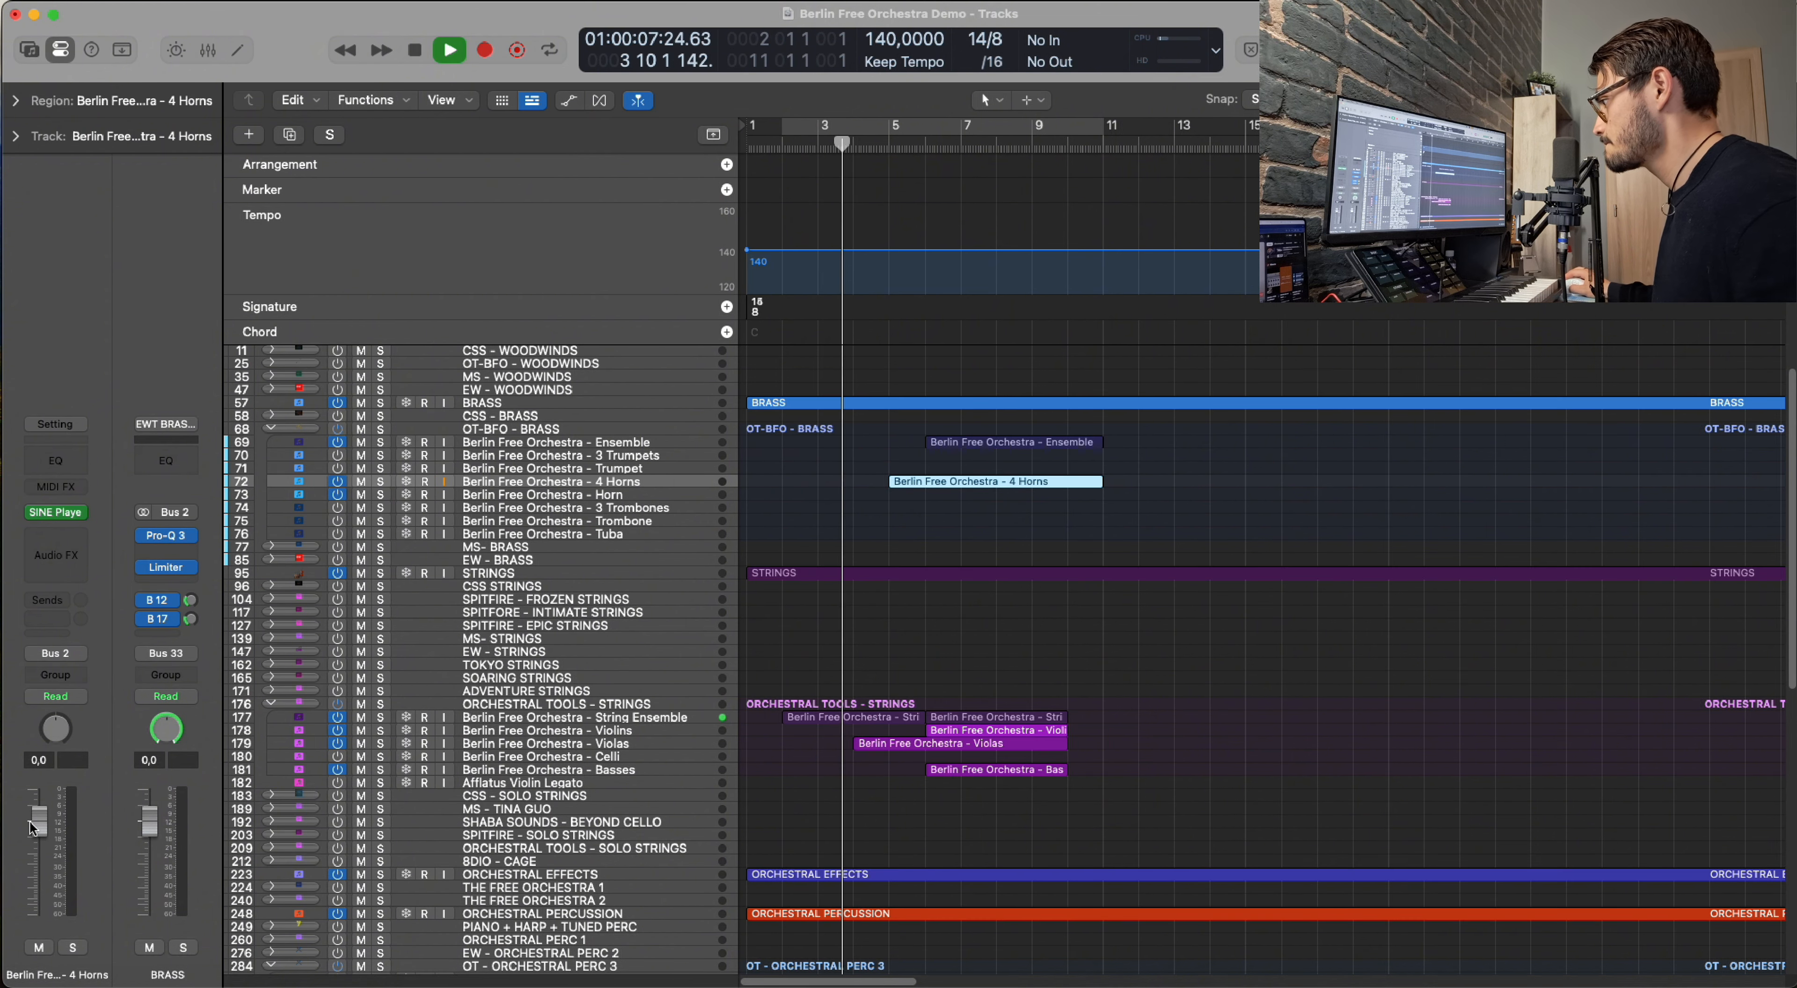
pyautogui.moveTo(33, 826); pyautogui.dragTo(33, 844)
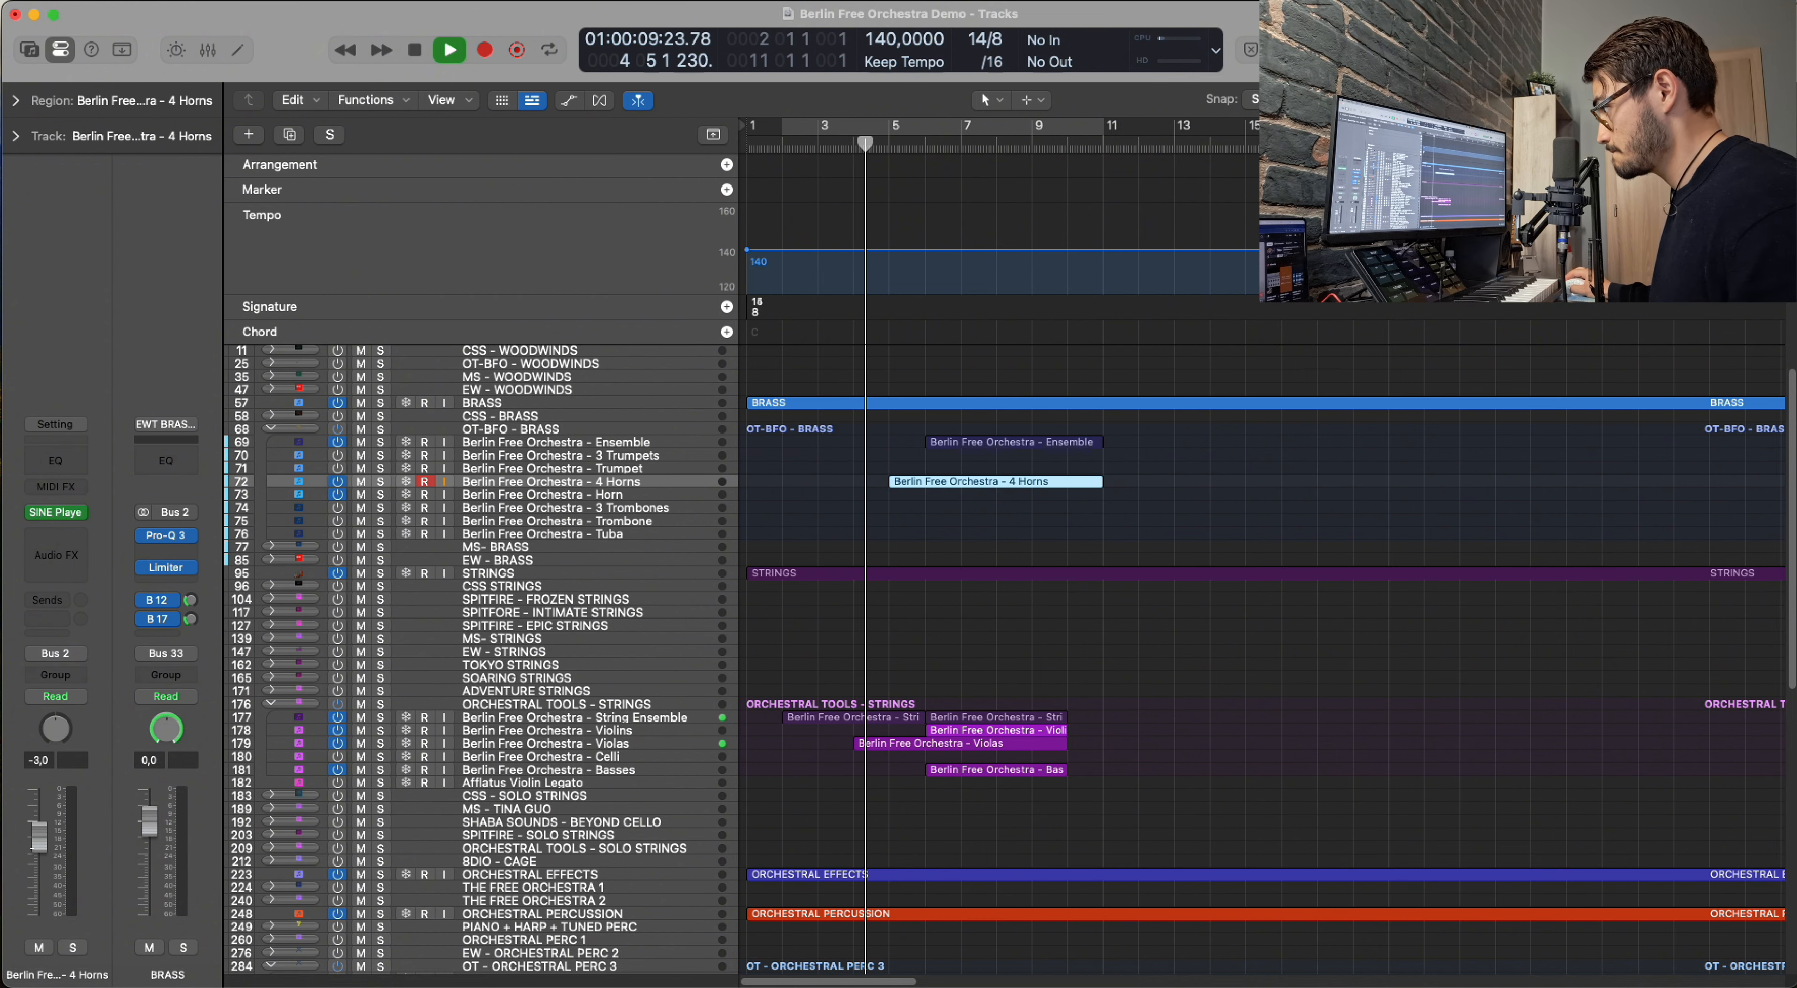
# Select all regions, examine their notes in the Piano Roll during playback, clear the selection and stop playback.
pyautogui.press('super+a')
pyautogui.press('e')
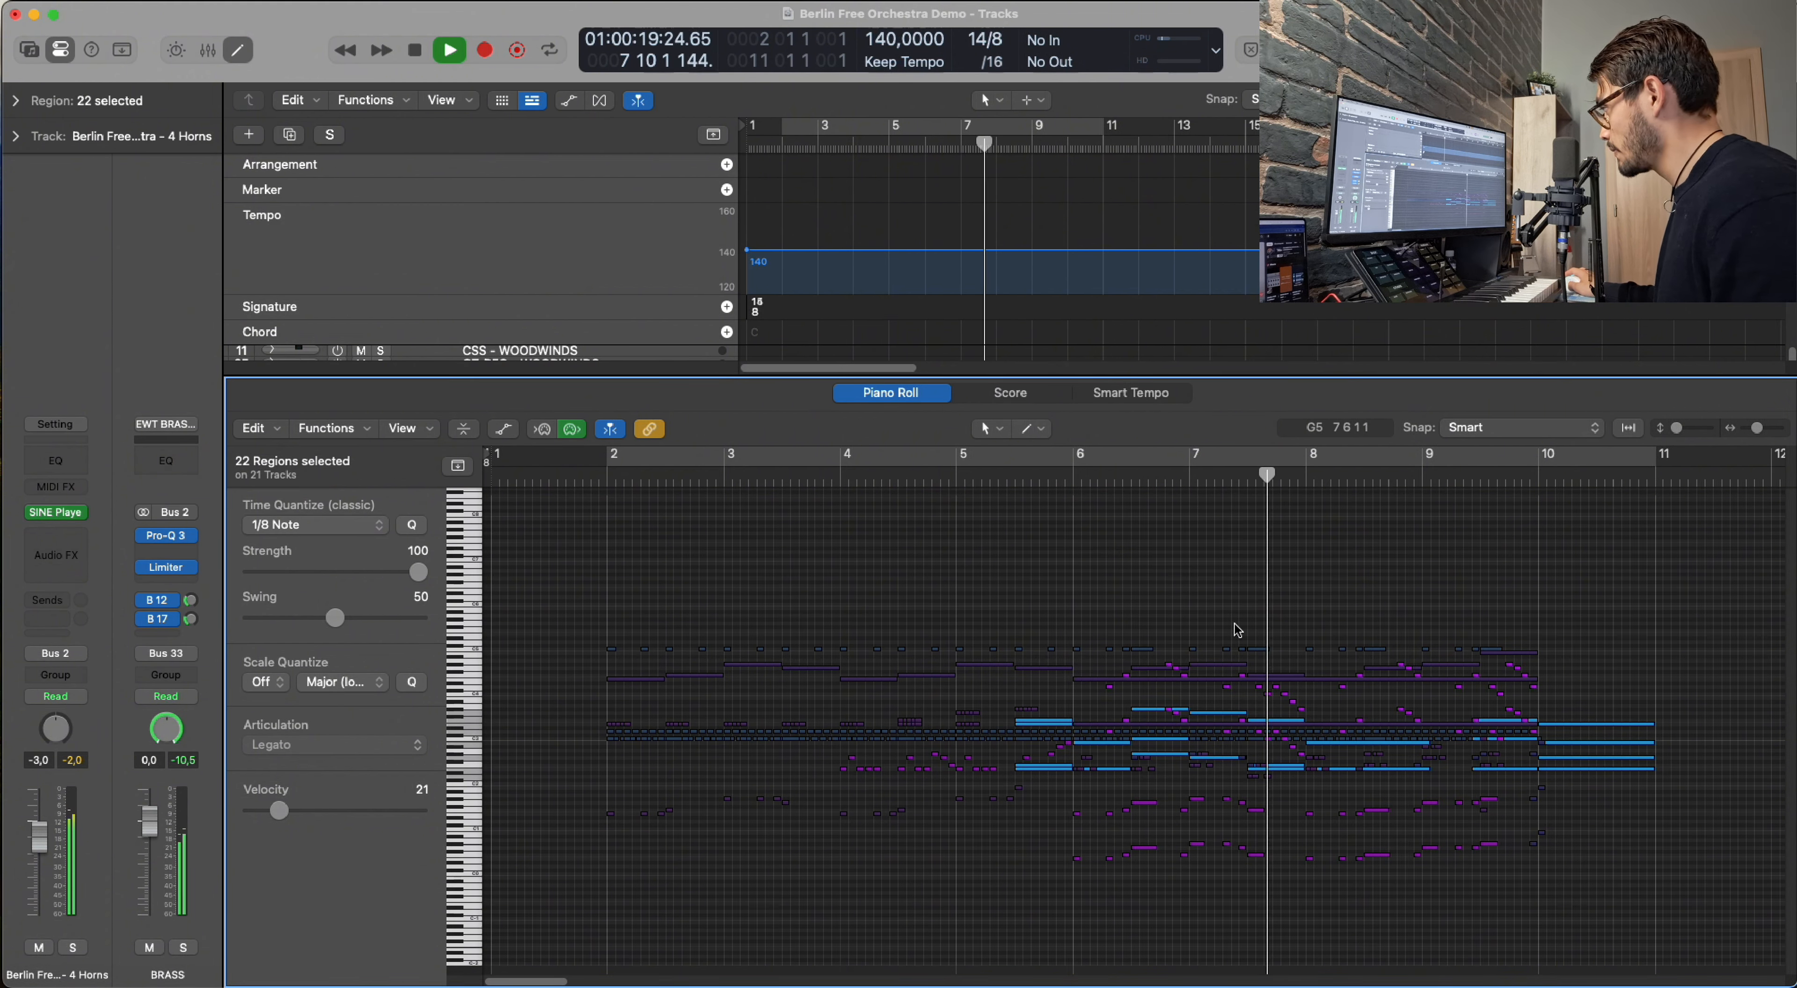
pyautogui.press('e')
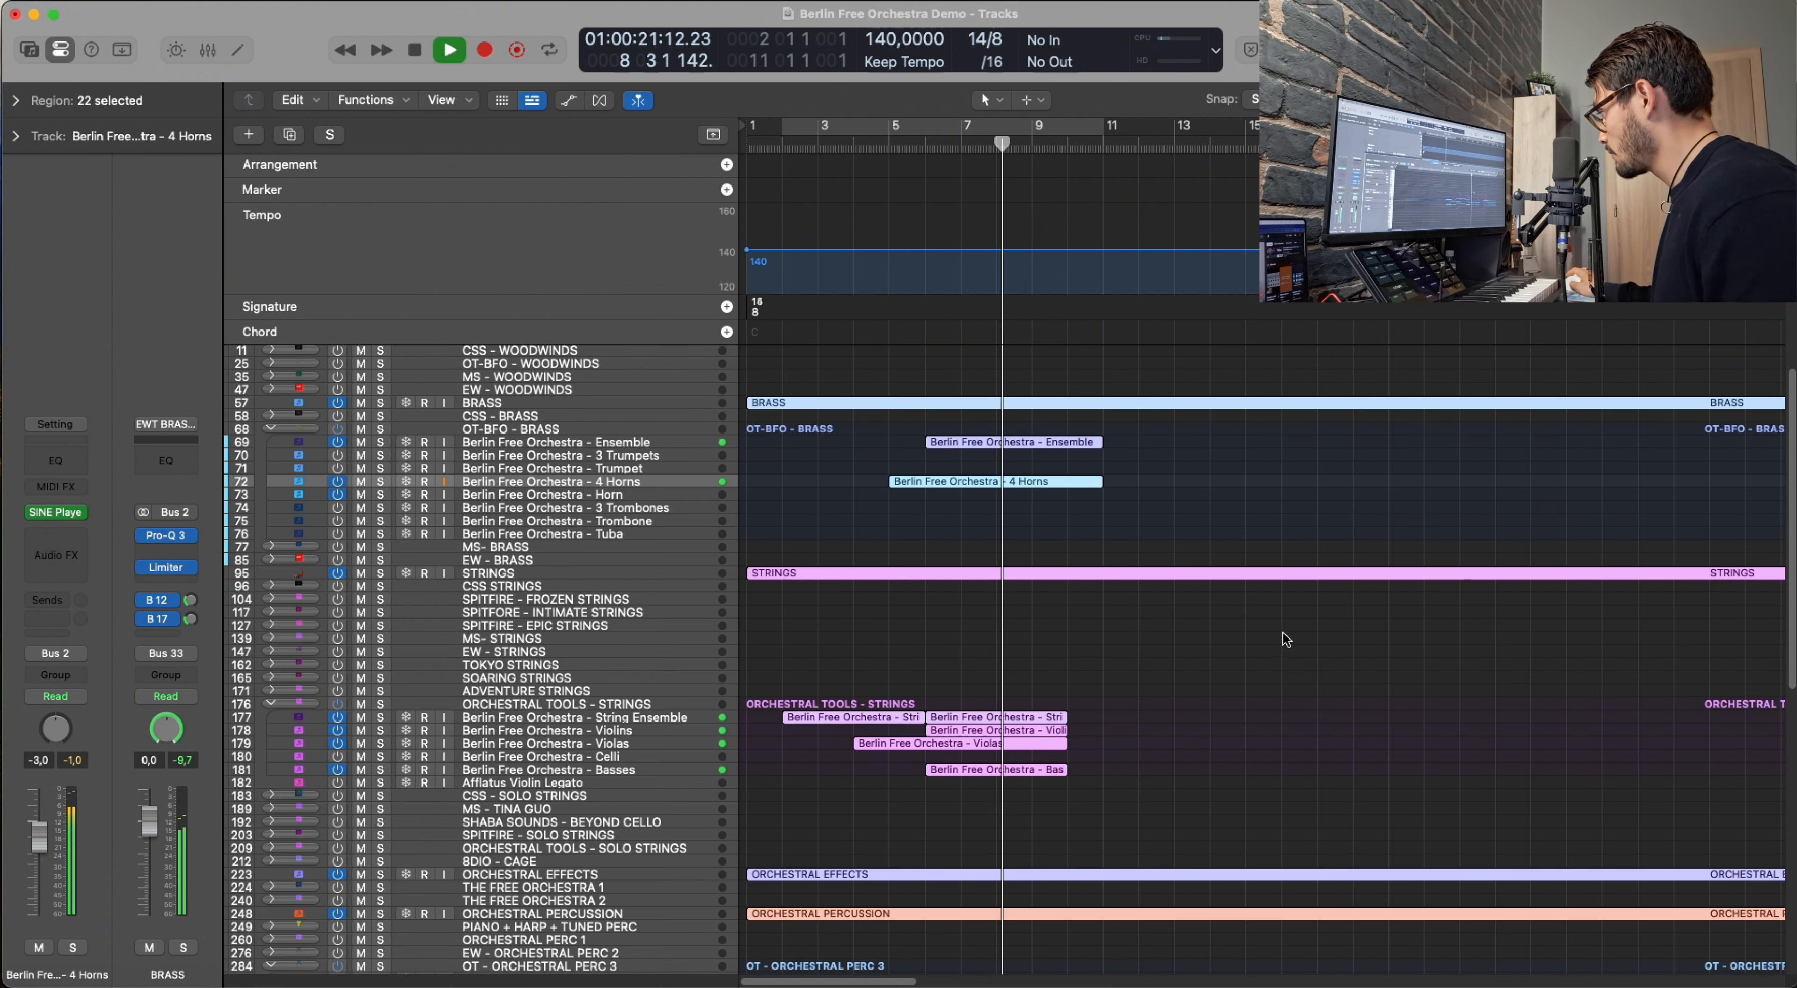
pyautogui.click(998, 700)
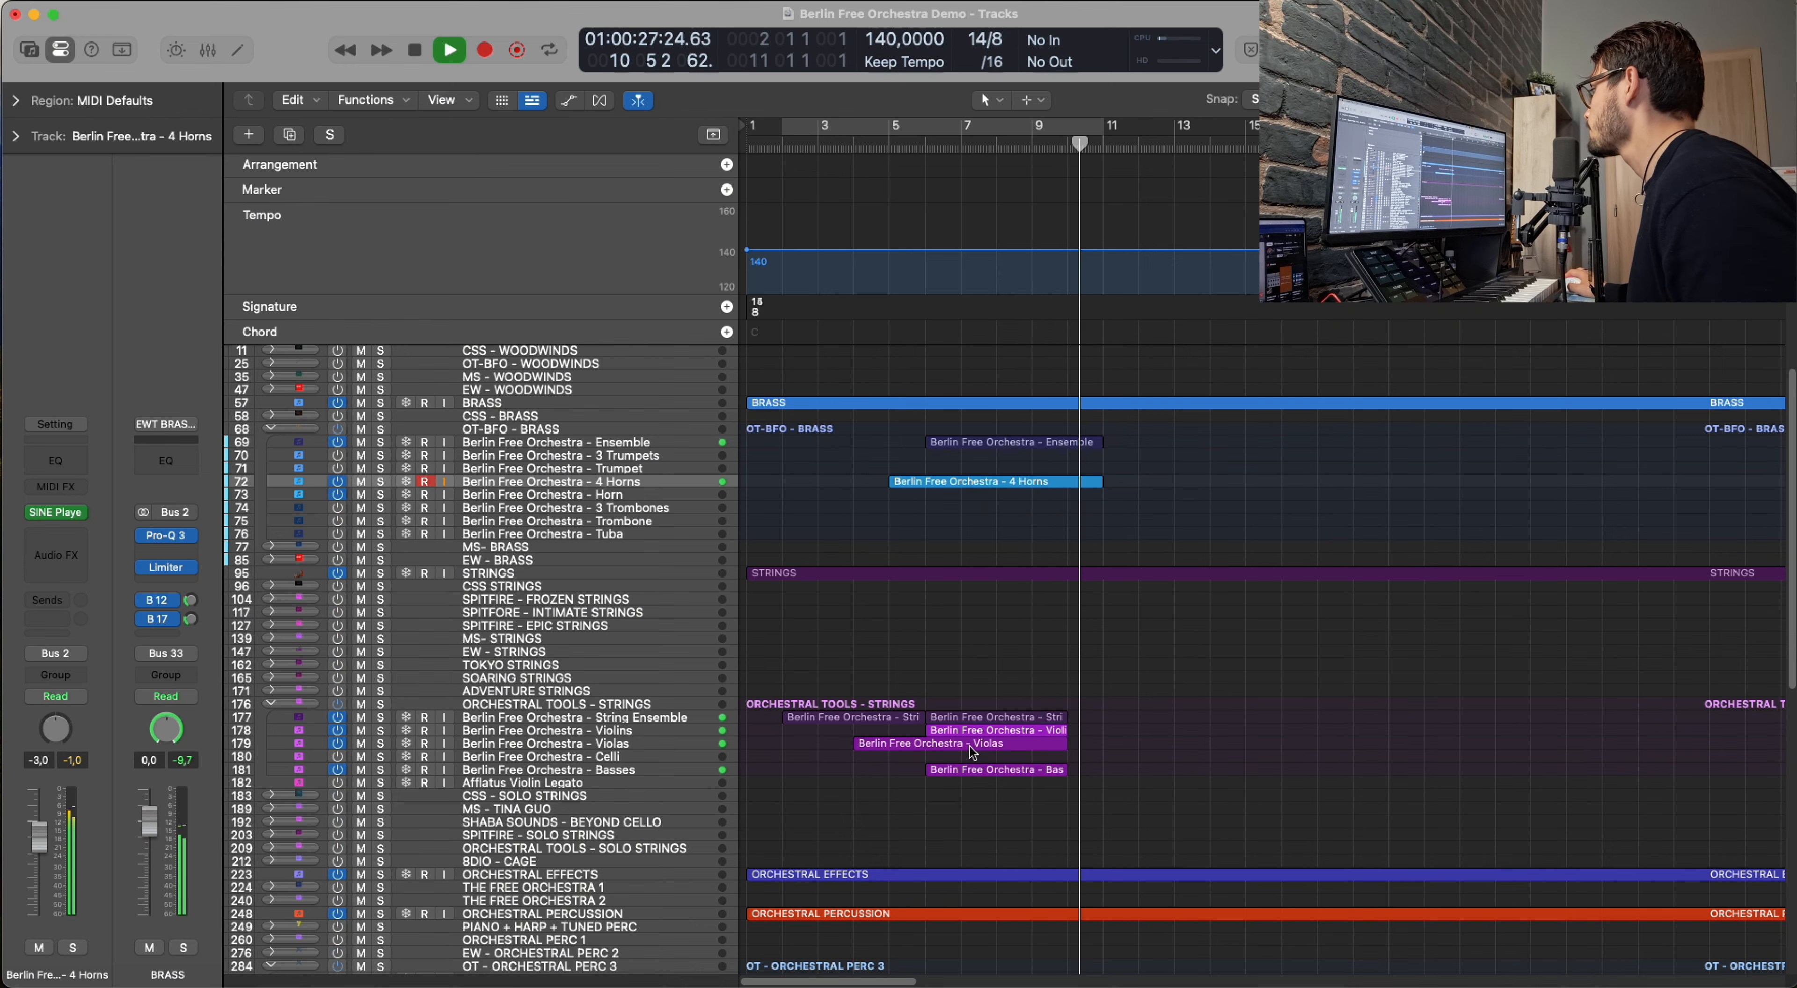
pyautogui.press('space')
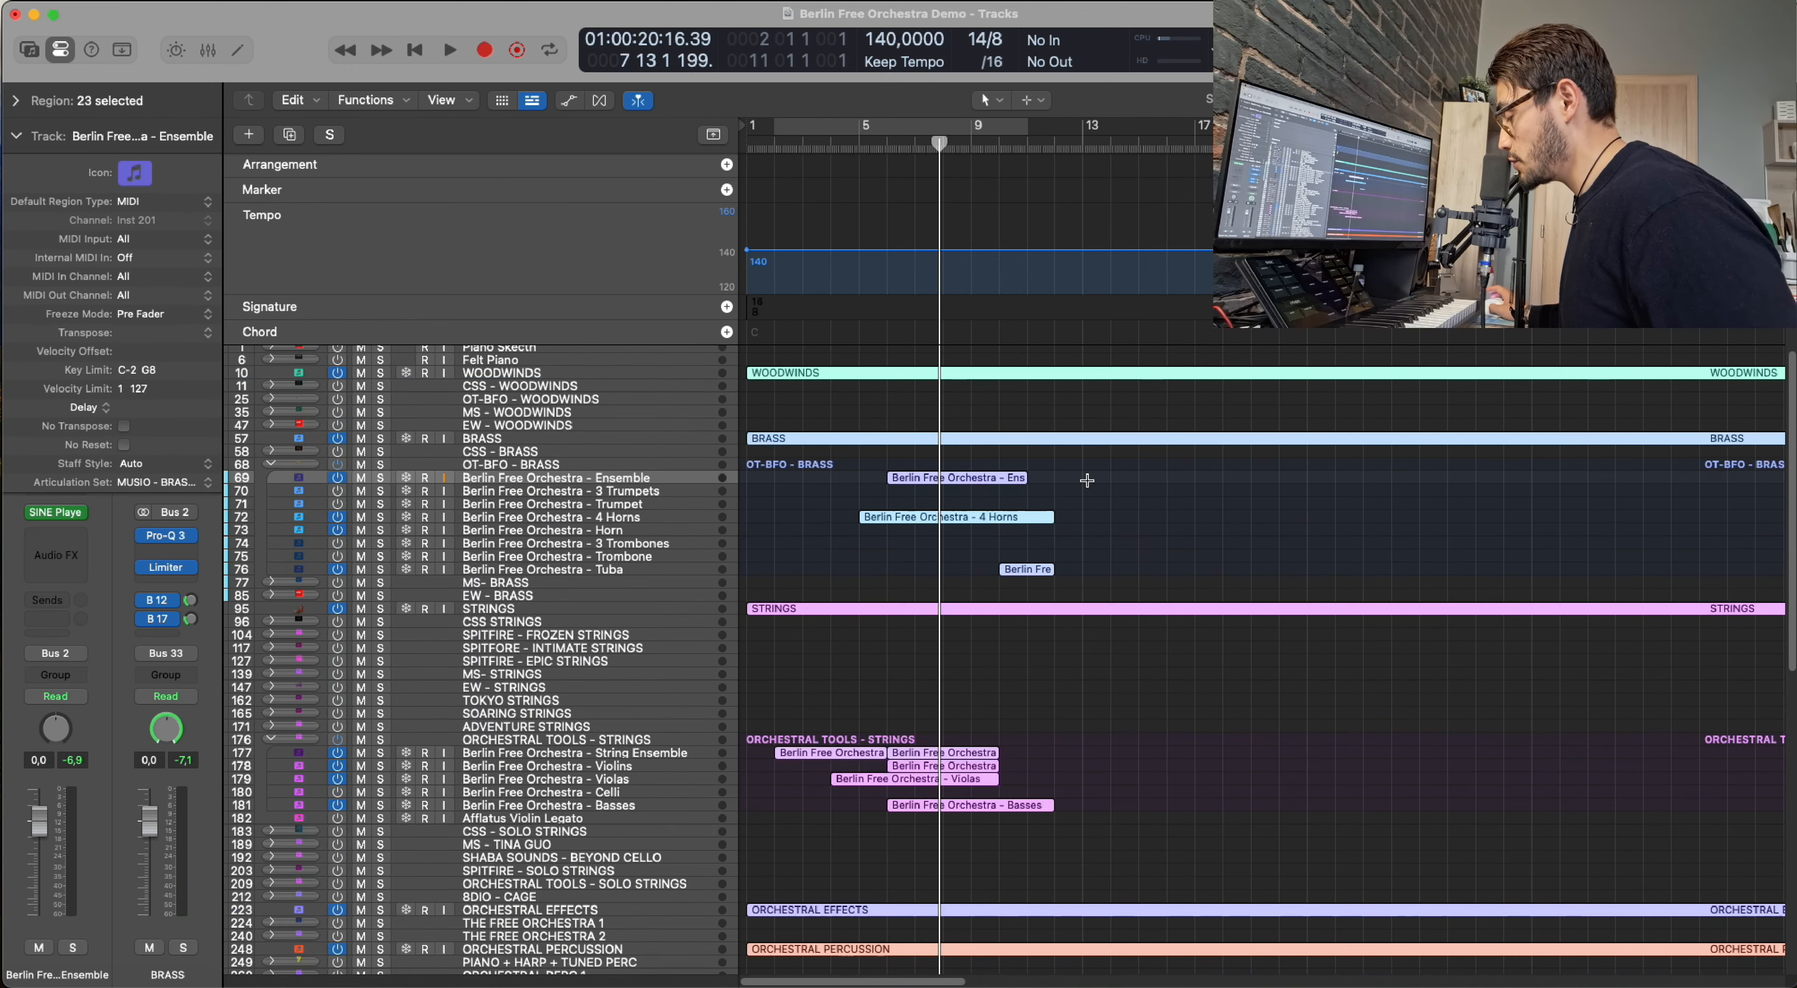
# Show all regions in the Piano Roll, play the arrangement from just before bar 2 and stop at bar 12.
pyautogui.press('p')
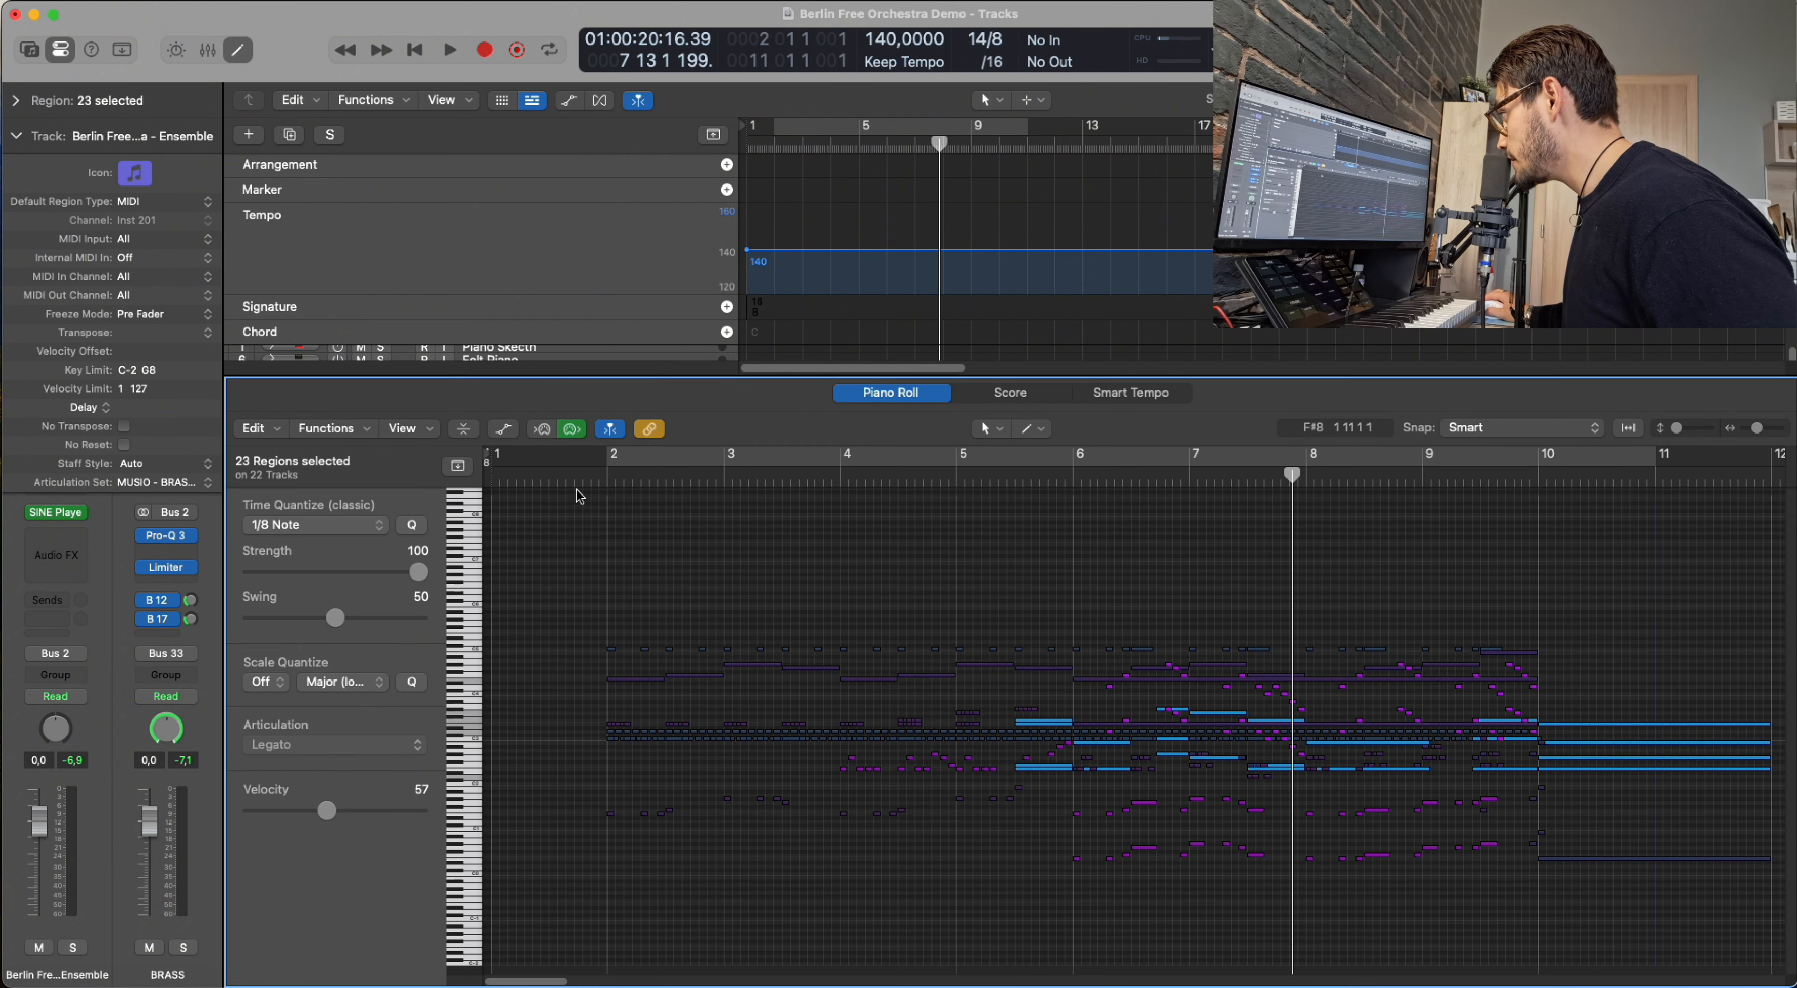
pyautogui.click(567, 480)
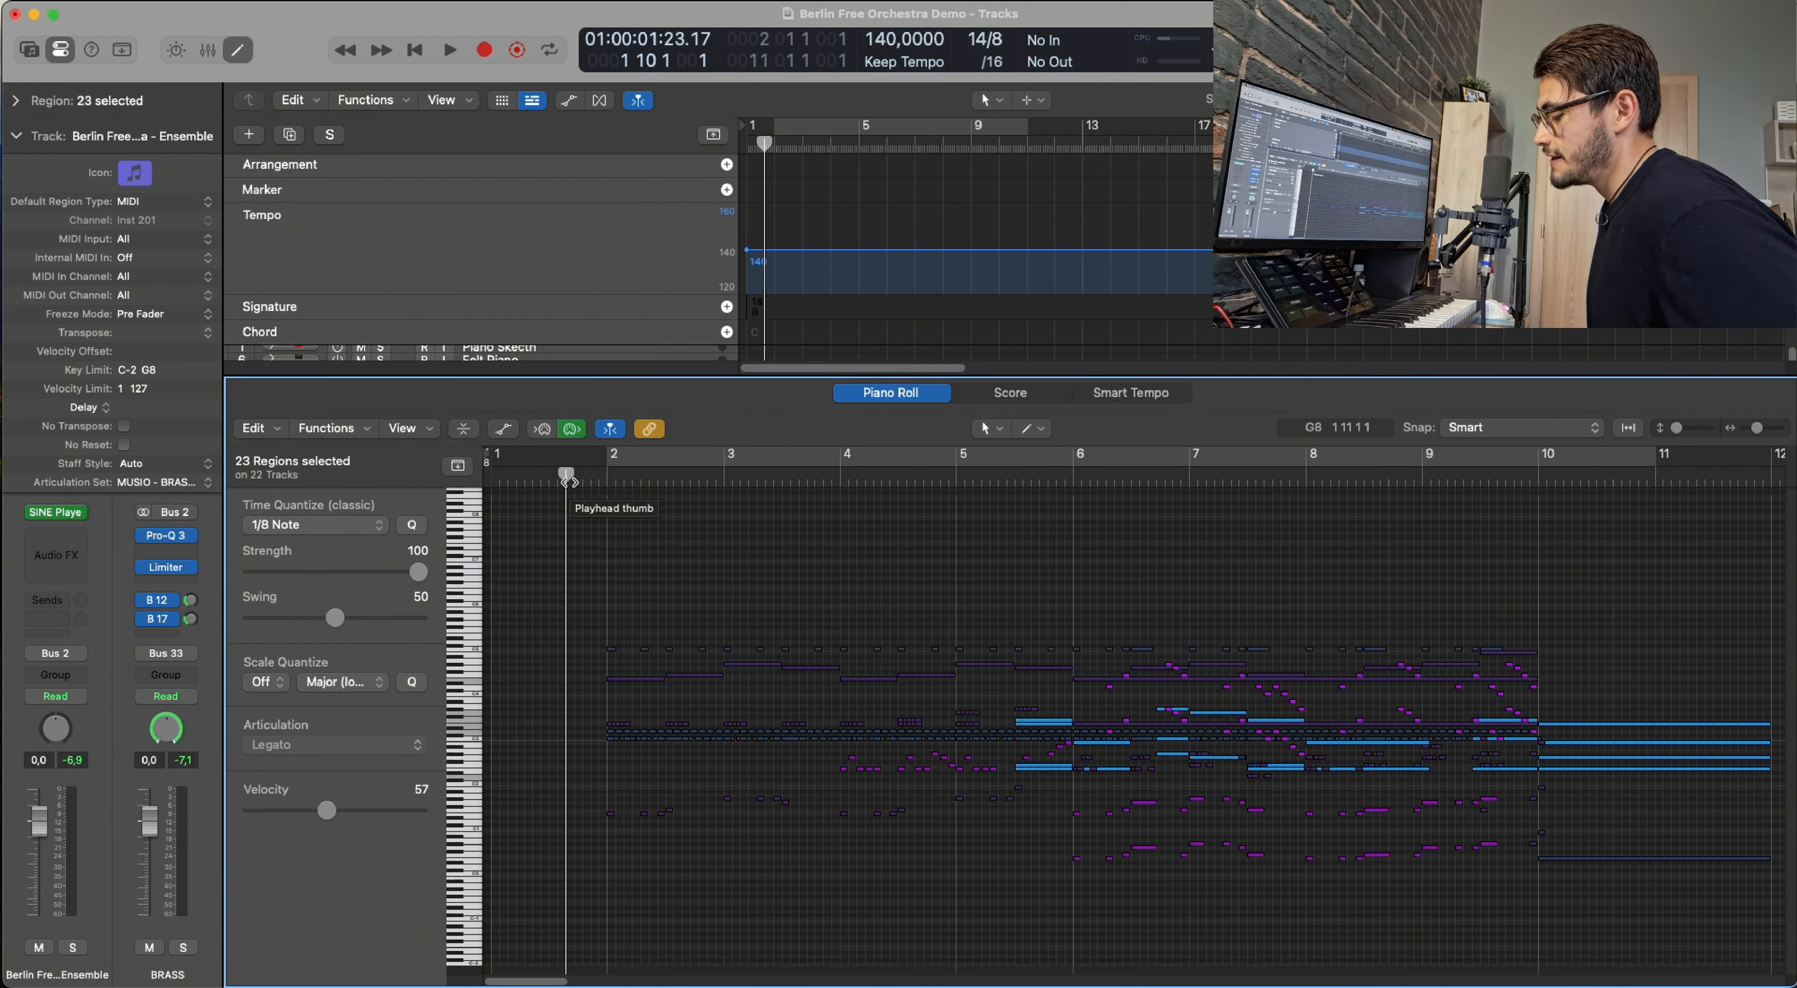
pyautogui.press('space')
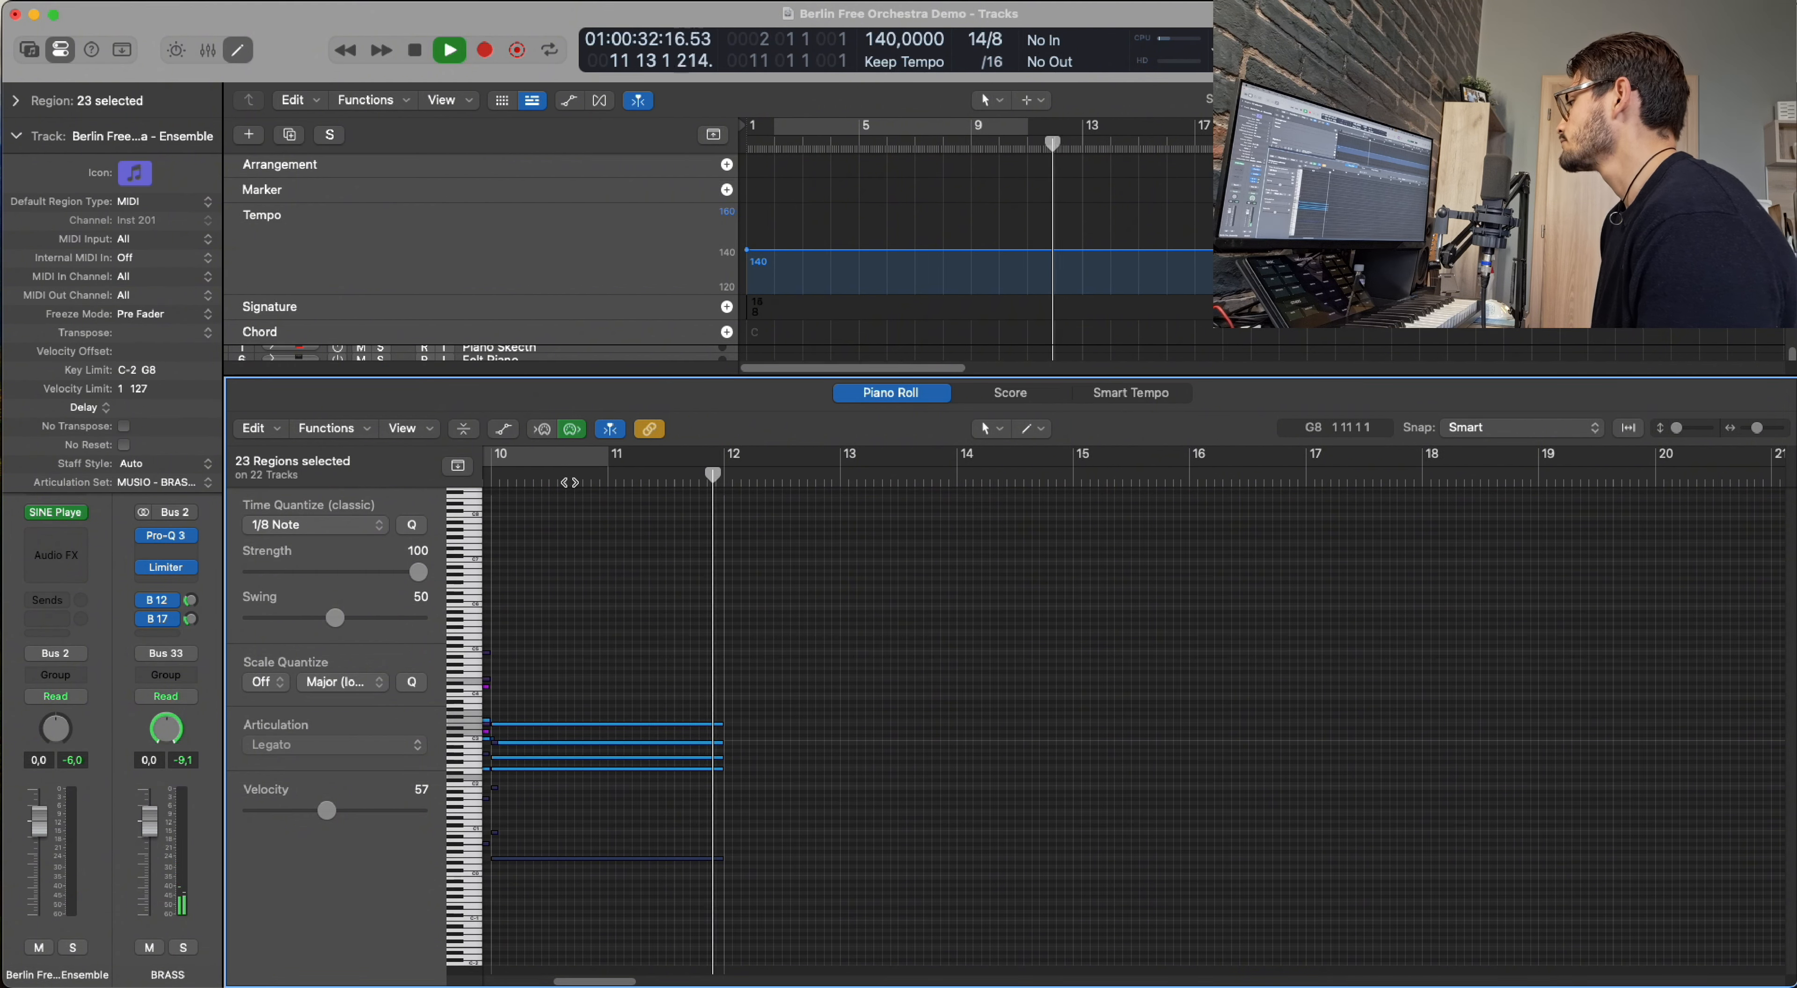
pyautogui.press('space')
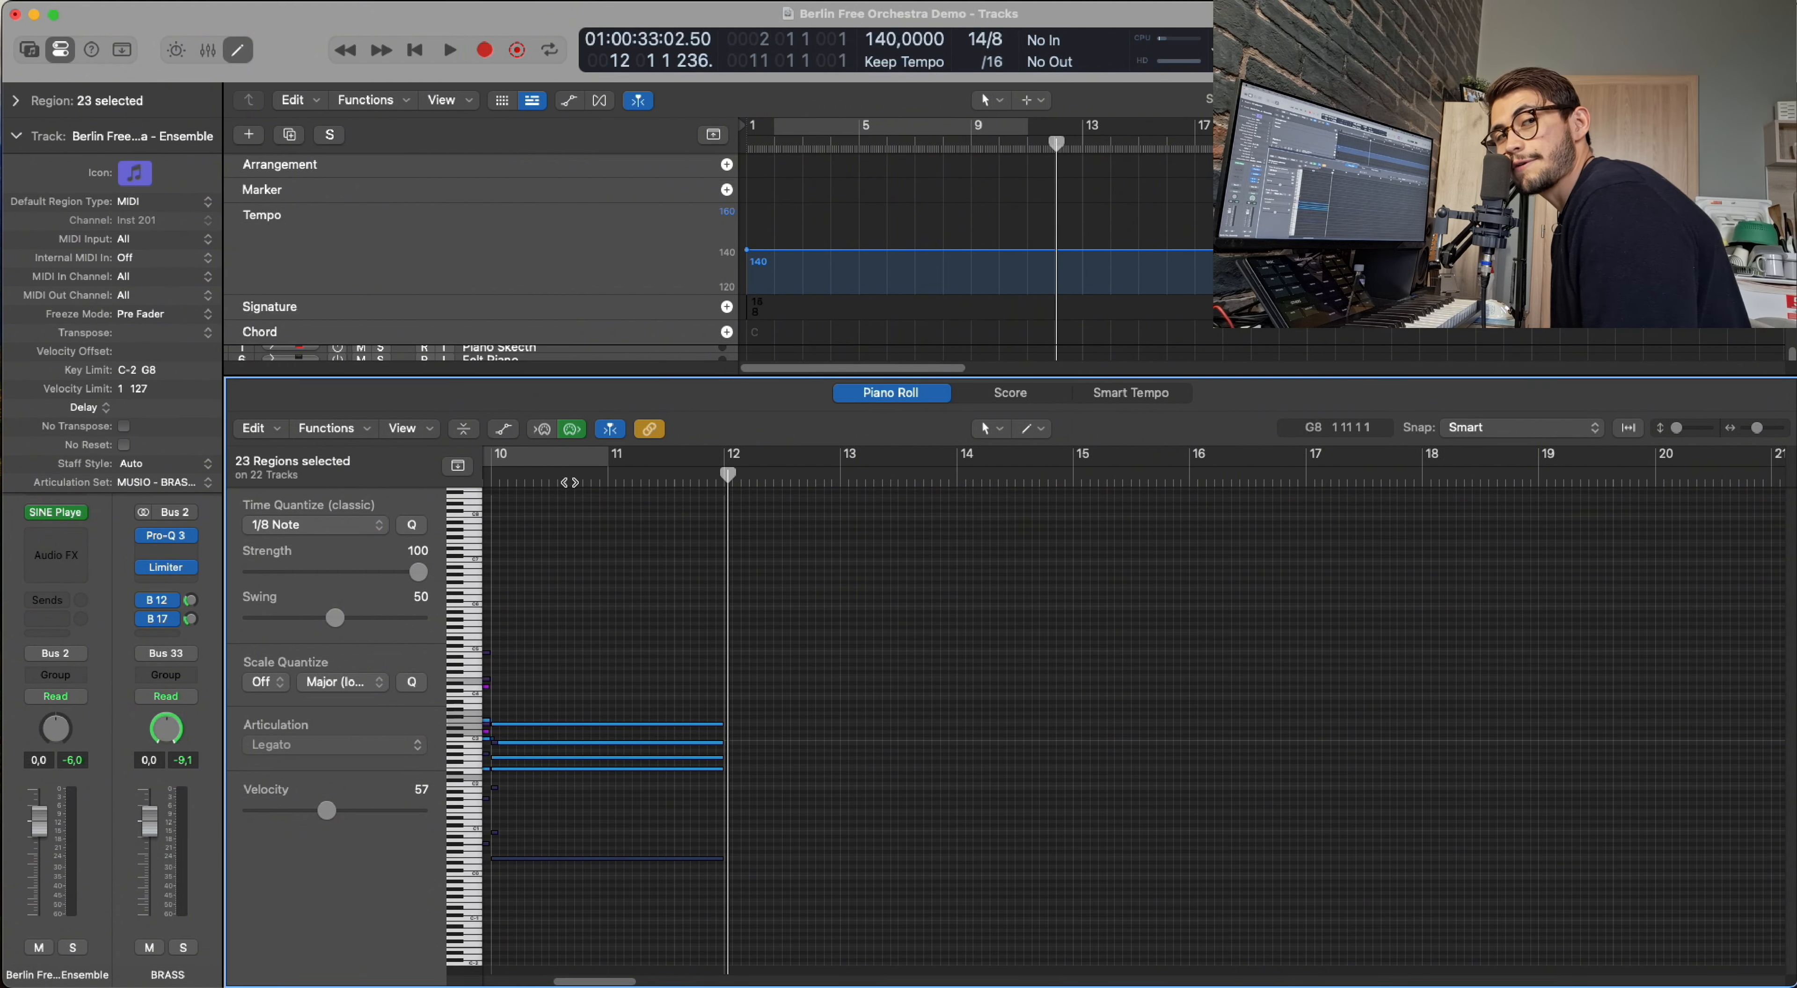